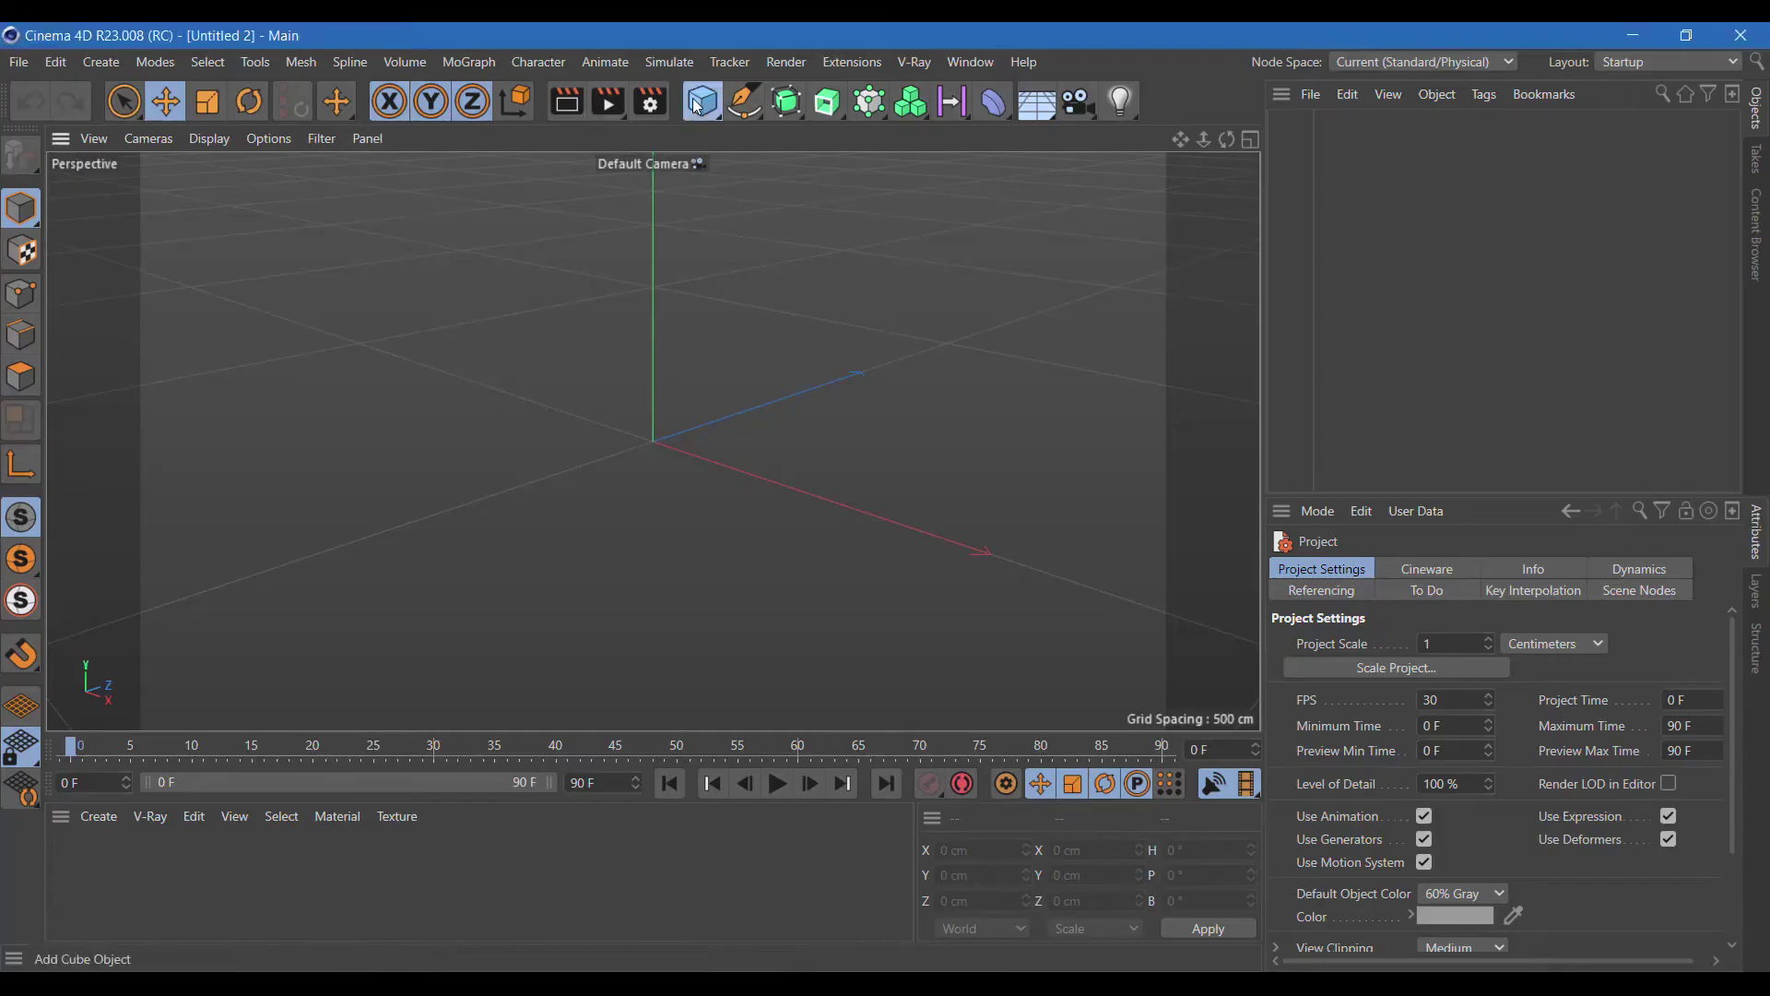
Add a default 200 cm cube to the scene.
{"action": "left_click", "coordinate": [701, 101]}
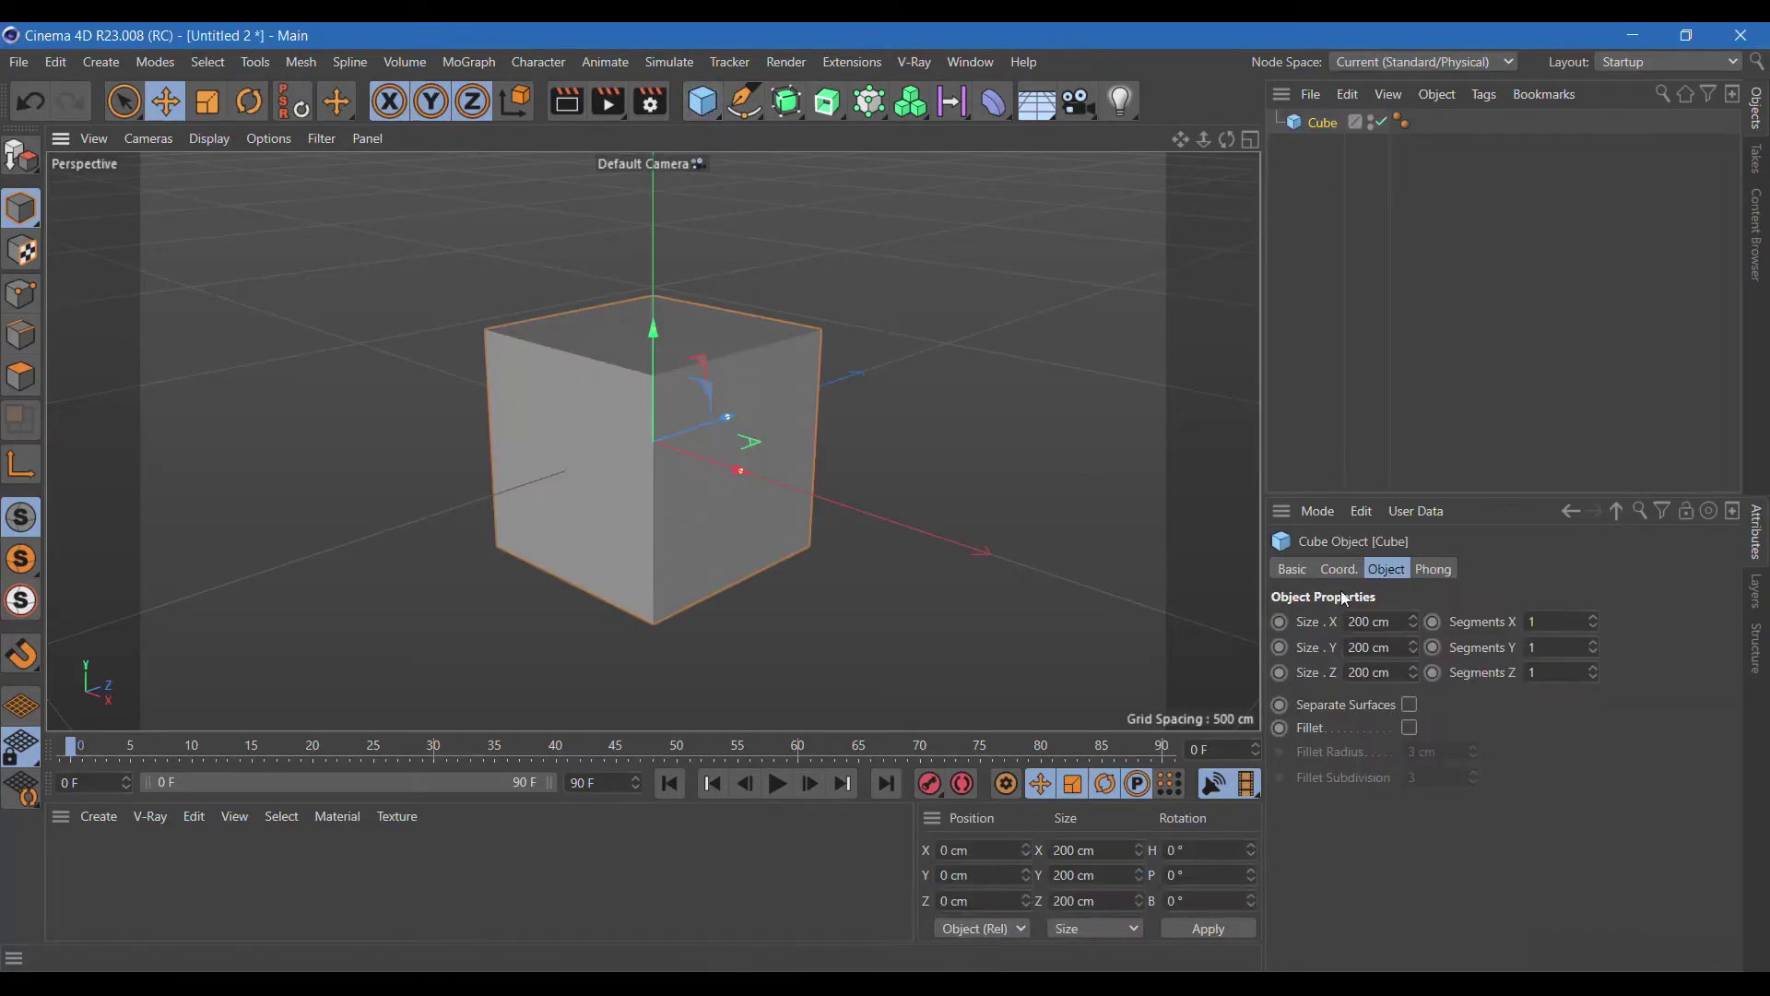
Make the cube a 20 × 200 × 20 cm column with 10 segments along X, Y and Z.
{"action": "left_click_drag", "start_coordinate": [1374, 620], "coordinate": [1296, 621]}
{"action": "type", "text": "20"}
{"action": "left_click_drag", "start_coordinate": [1369, 674], "coordinate": [1309, 674]}
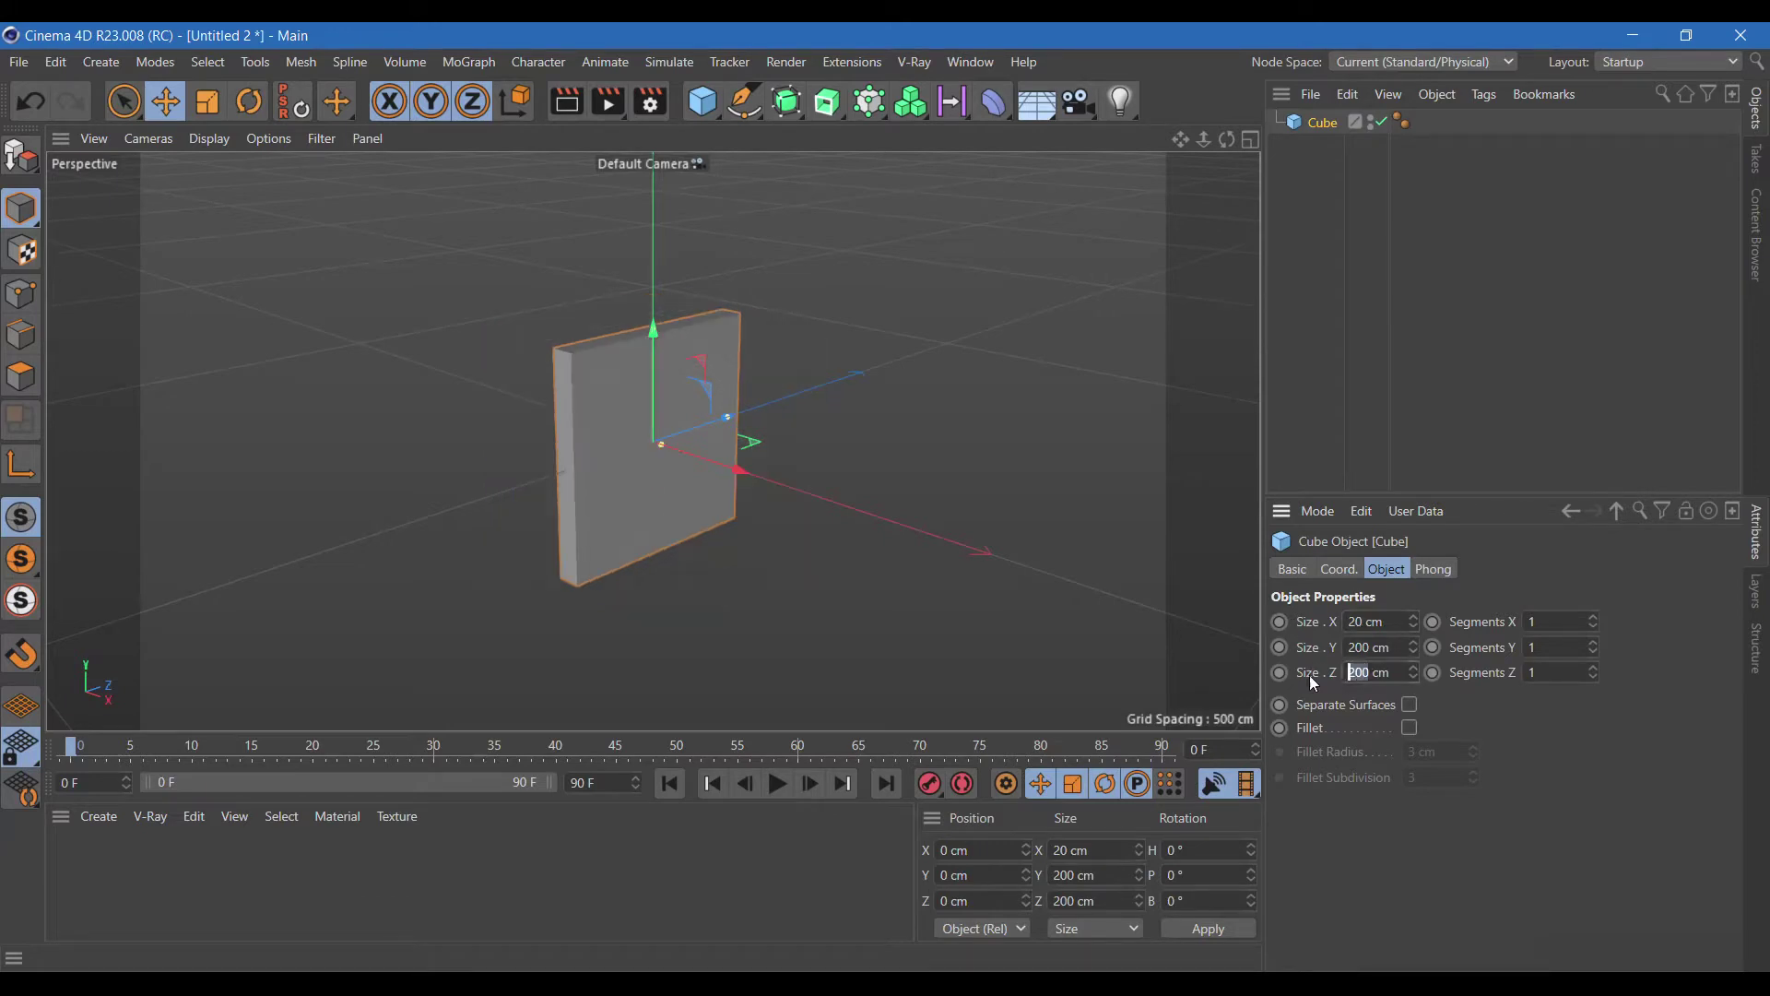
{"action": "type", "text": "20"}
{"action": "left_click", "coordinate": [1554, 618]}
{"action": "key", "text": "Tab"}
{"action": "left_click", "coordinate": [1540, 679]}
{"action": "type", "text": "0"}
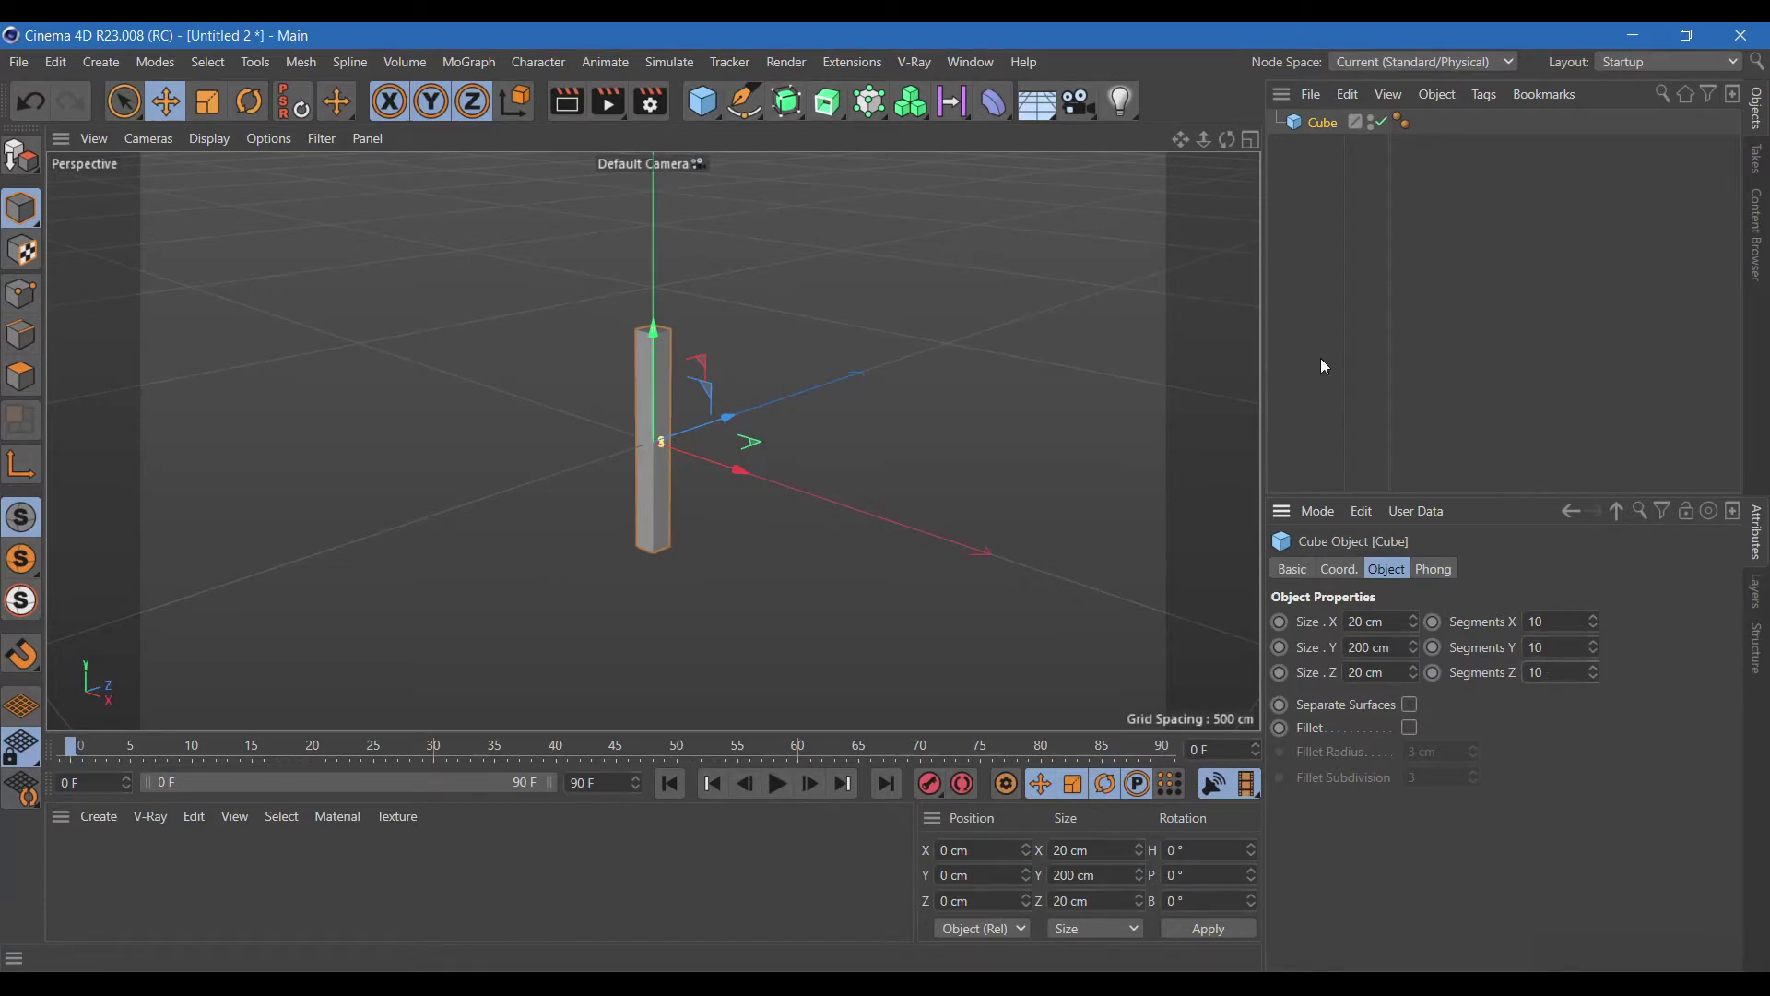
{"action": "key", "text": "Return"}
{"action": "left_click", "coordinate": [993, 101]}
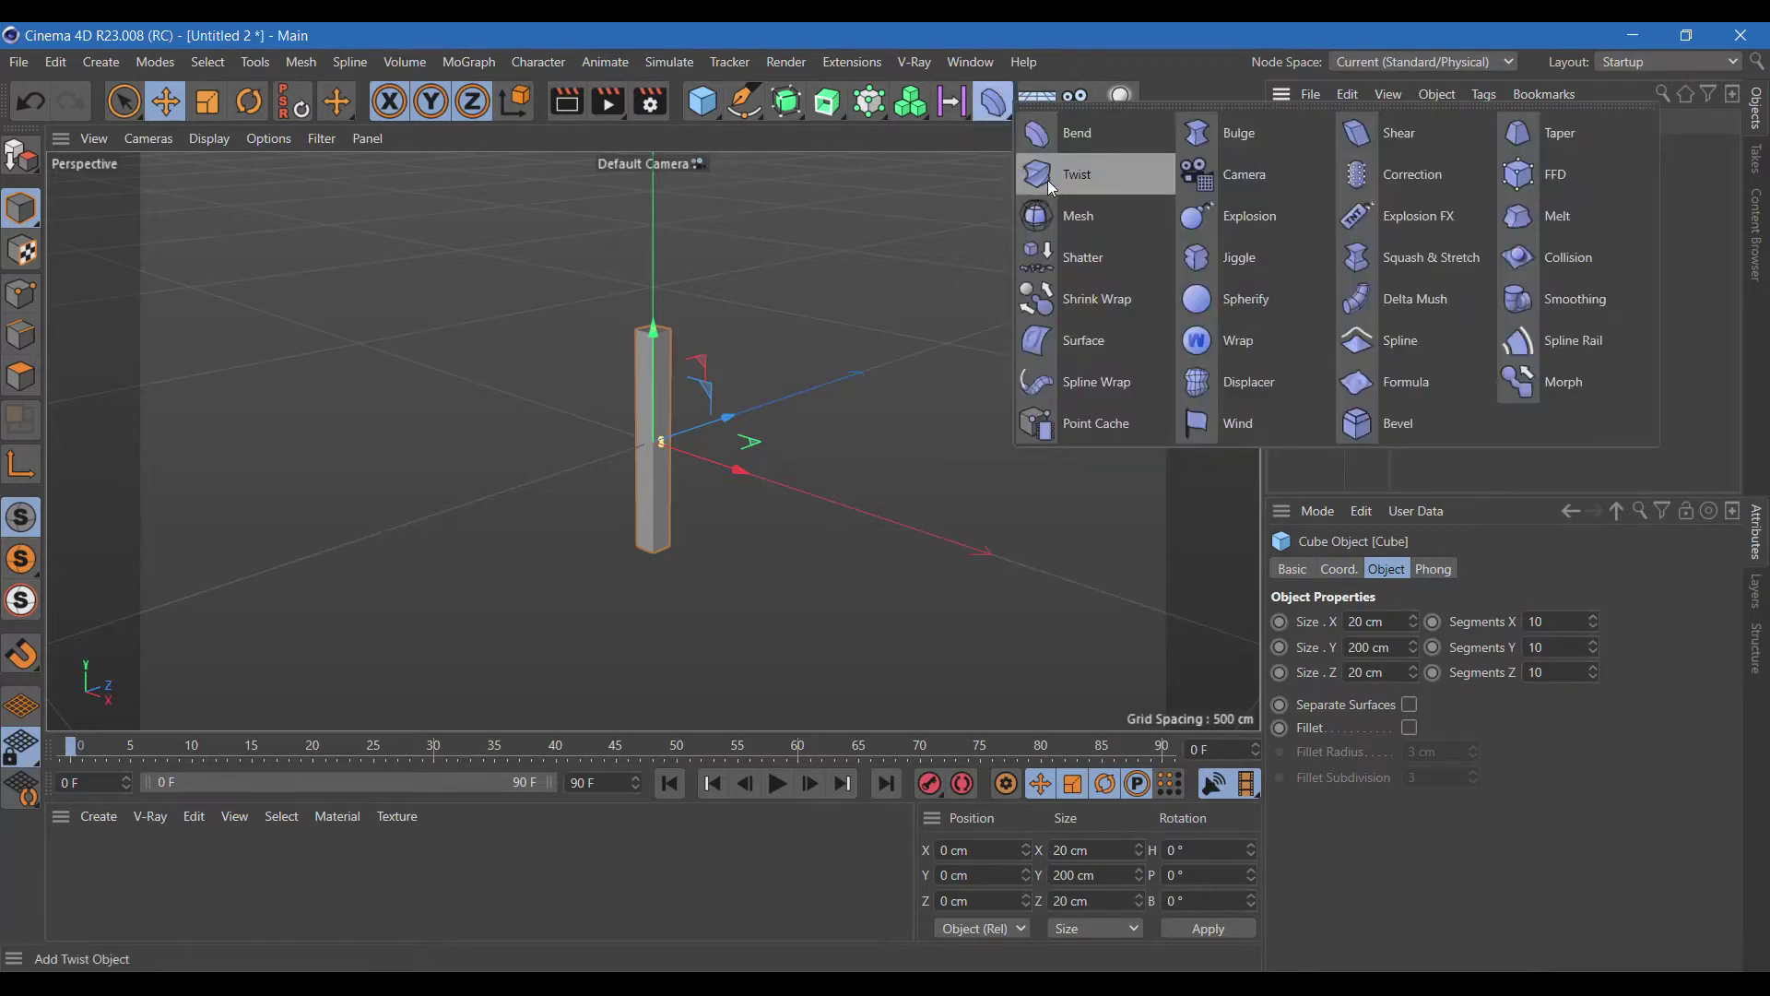
Add a Twist deformer under the cube with a 308° angle.
{"action": "left_click", "coordinate": [1050, 182]}
{"action": "double_click", "coordinate": [1406, 699]}
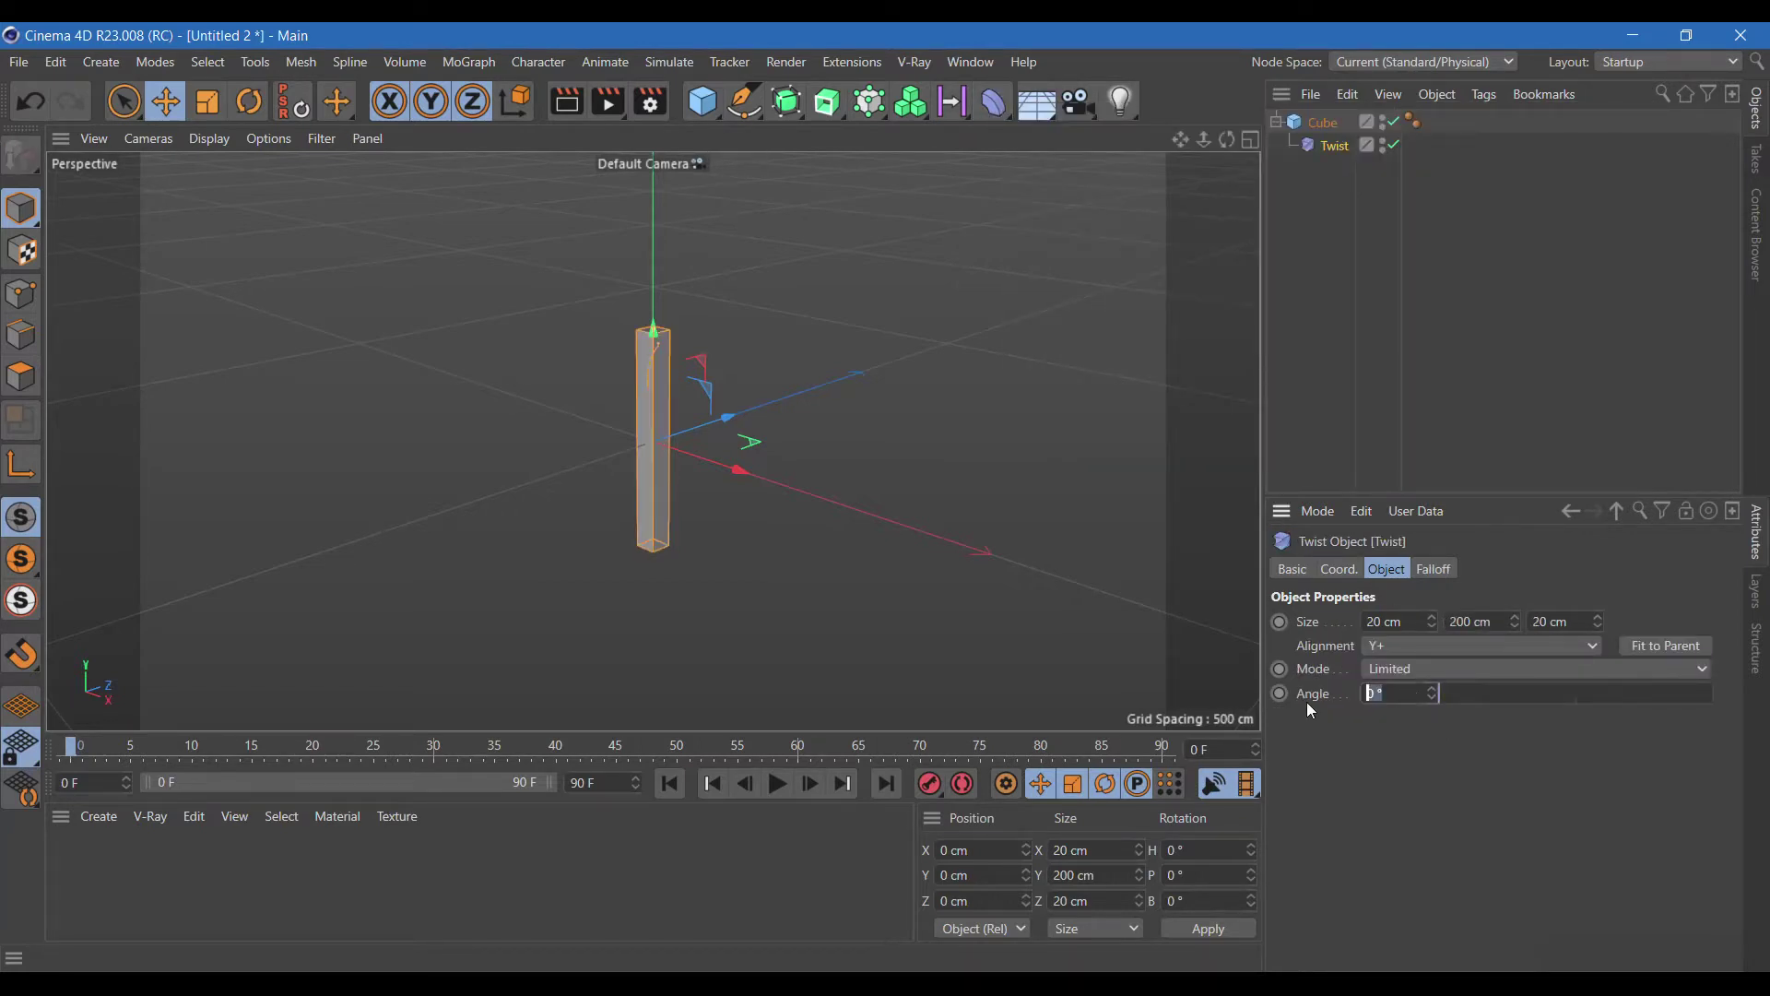
{"action": "type", "text": "308"}
{"action": "key", "text": "Return"}
{"action": "scroll", "coordinate": [649, 336], "scroll_direction": "up", "scroll_amount": 1}
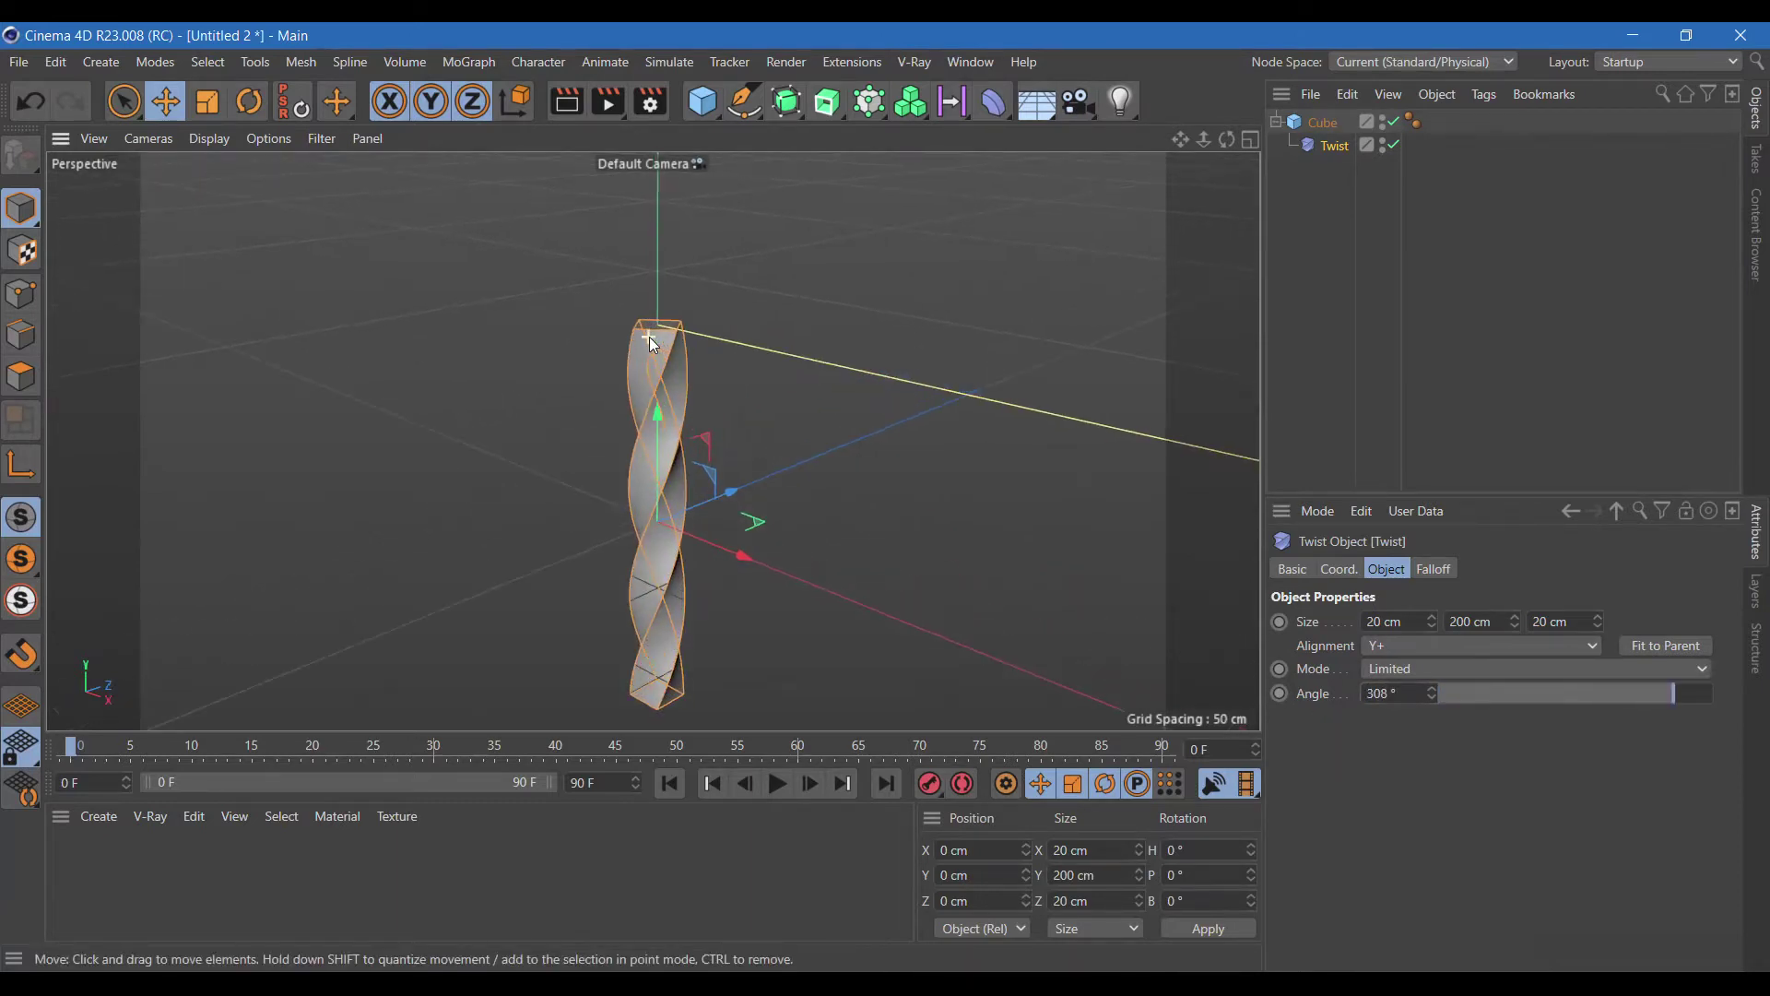
Scale the twisted column up and tilt it around its bank axis.
{"action": "left_click", "coordinate": [207, 102]}
{"action": "mouse_move", "coordinate": [734, 490]}
{"action": "left_mouse_down"}
{"action": "mouse_move", "coordinate": [978, 514]}
{"action": "mouse_move", "coordinate": [1126, 463]}
{"action": "left_mouse_up"}
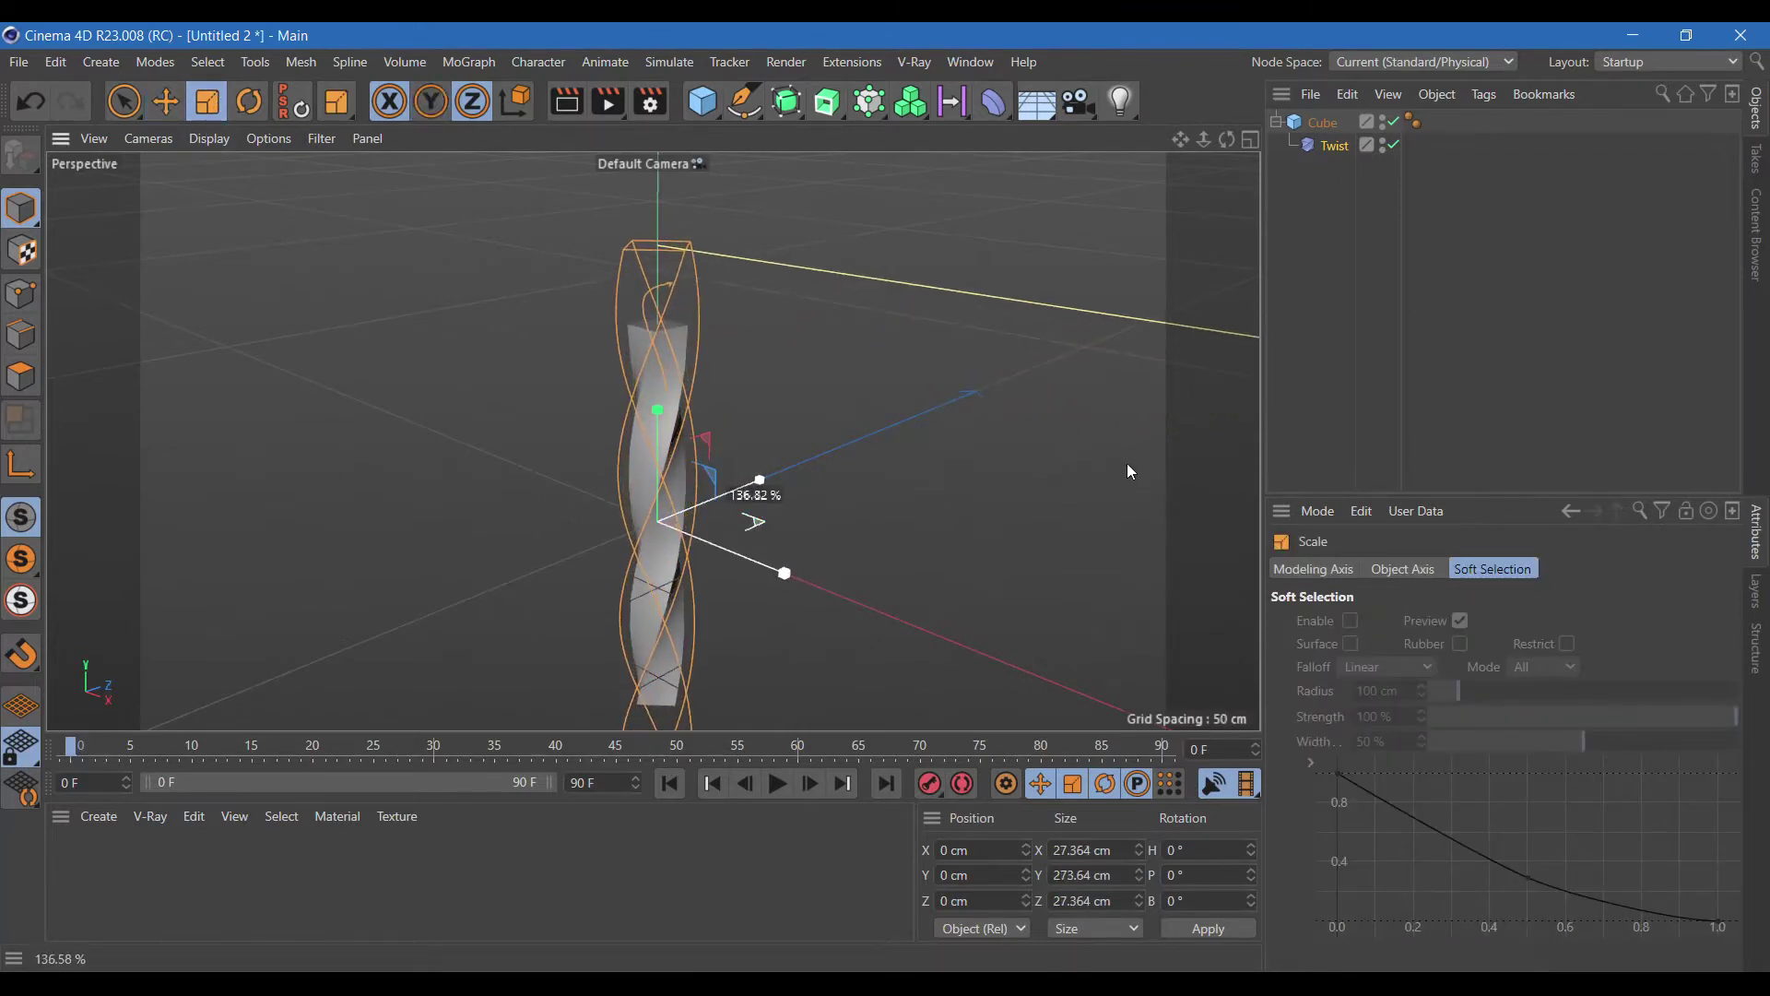
{"action": "left_click", "coordinate": [249, 102]}
{"action": "left_click_drag", "start_coordinate": [701, 499], "coordinate": [674, 448]}
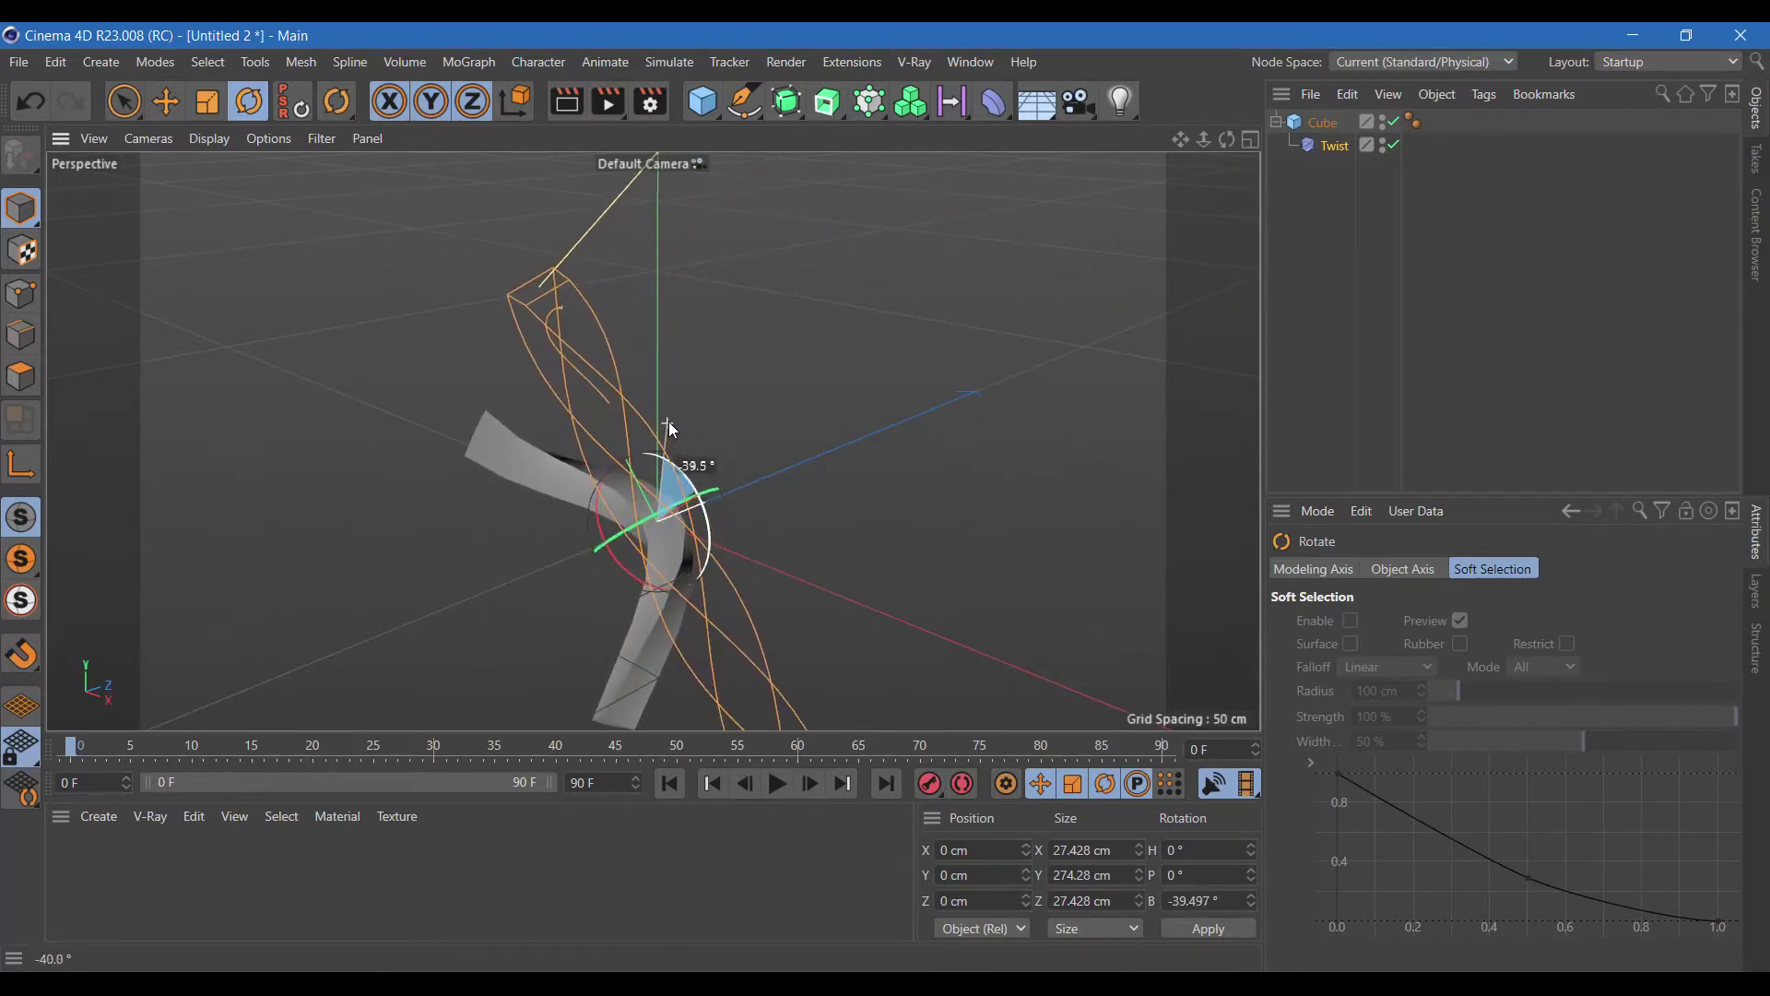
{"action": "left_click_drag", "start_coordinate": [674, 447], "coordinate": [601, 481]}
{"action": "left_click", "coordinate": [1314, 352]}
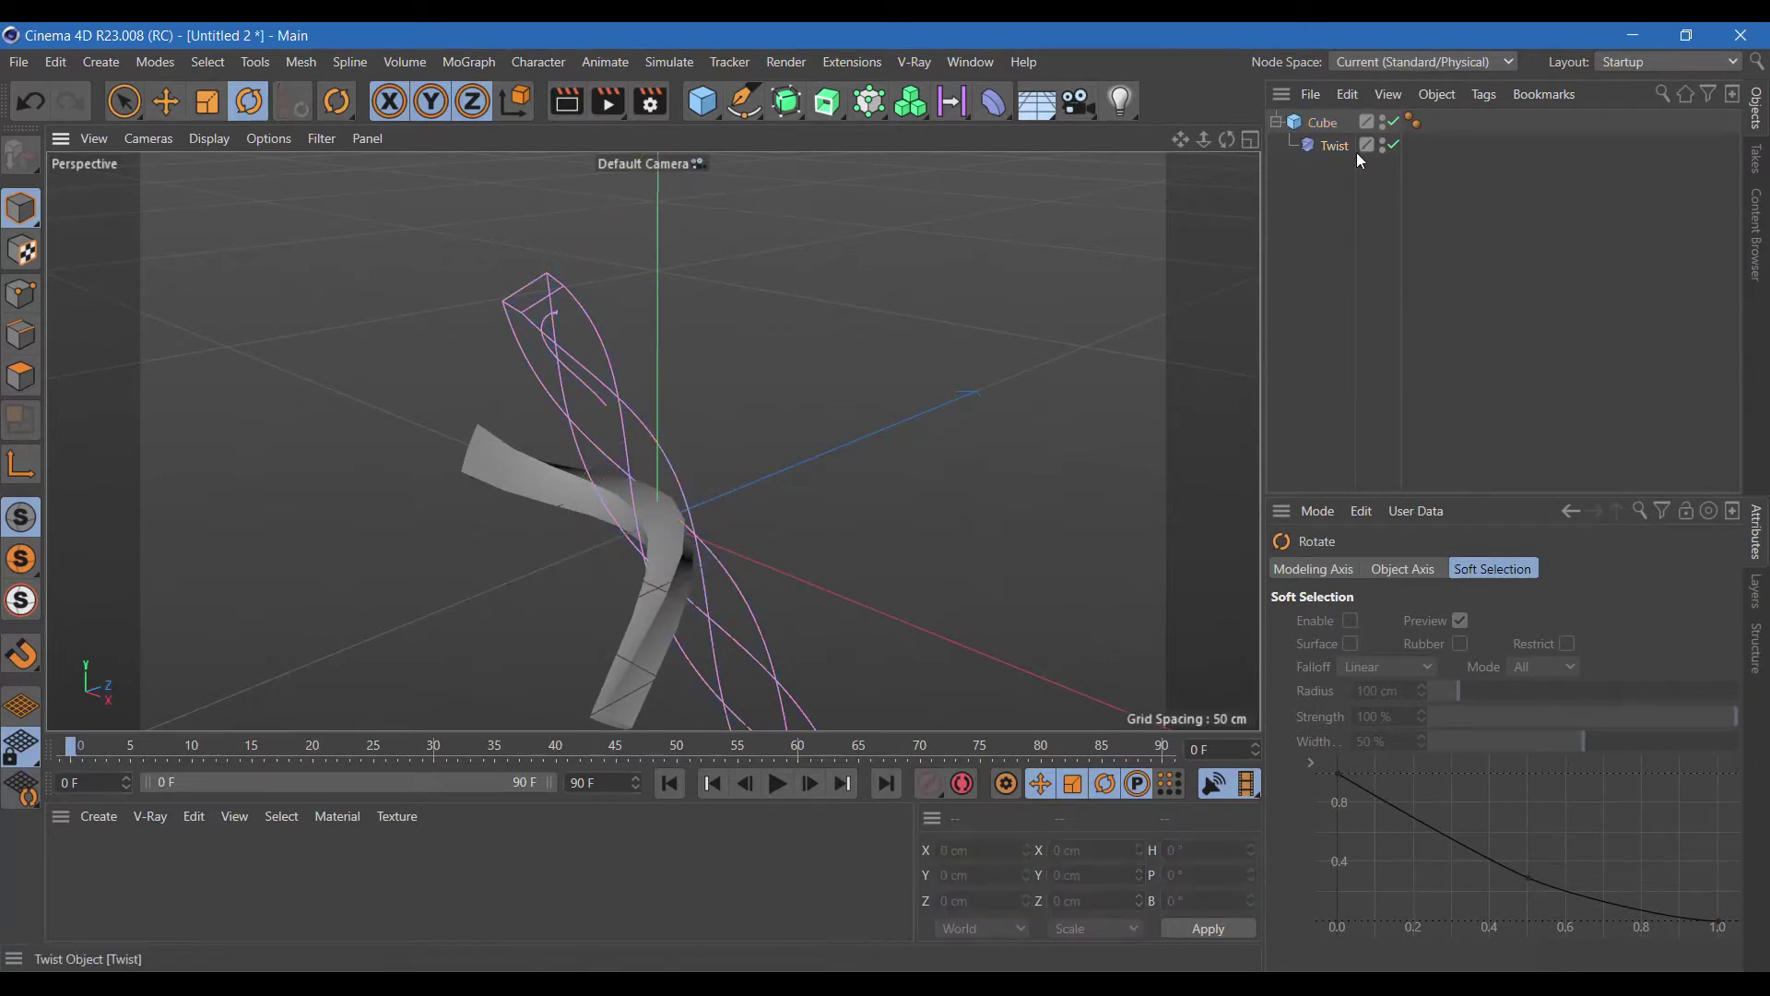
{"action": "scroll", "coordinate": [936, 240], "scroll_direction": "down", "scroll_amount": 3}
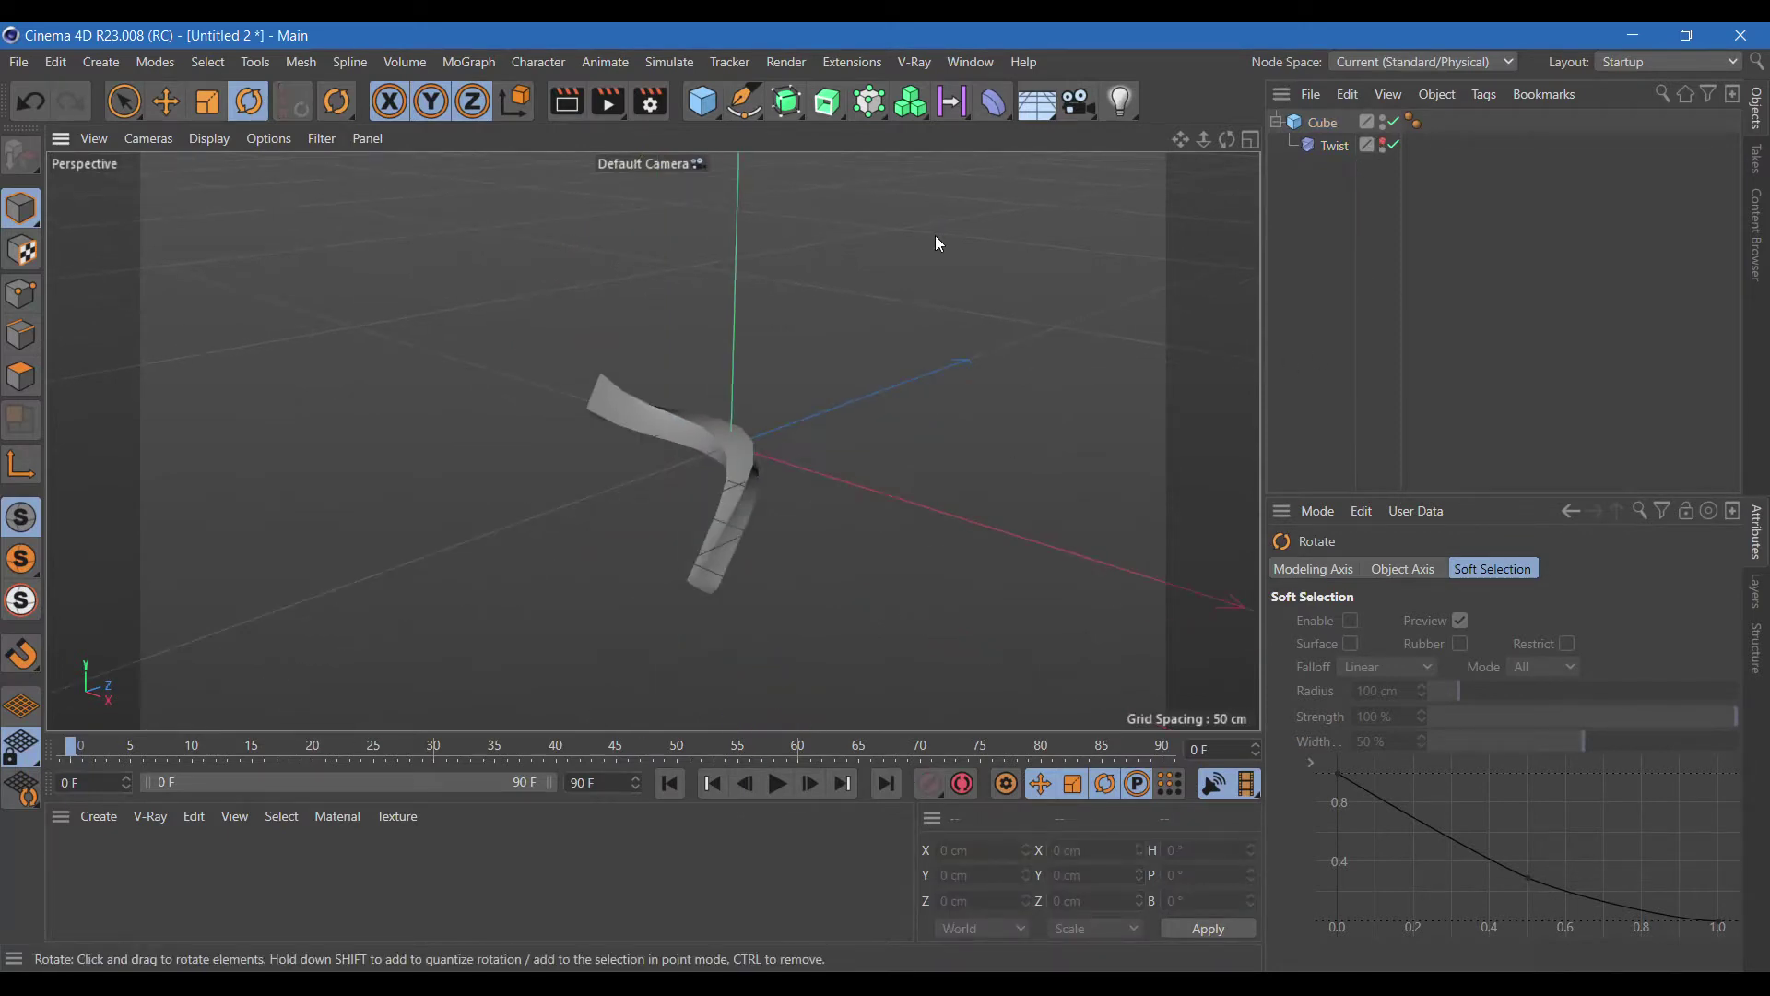
{"action": "scroll", "coordinate": [723, 469], "scroll_direction": "up", "scroll_amount": 2}
Put the cube inside a new Subdivision Surface and render a preview.
{"action": "left_click", "coordinate": [786, 101]}
{"action": "left_click", "coordinate": [824, 137]}
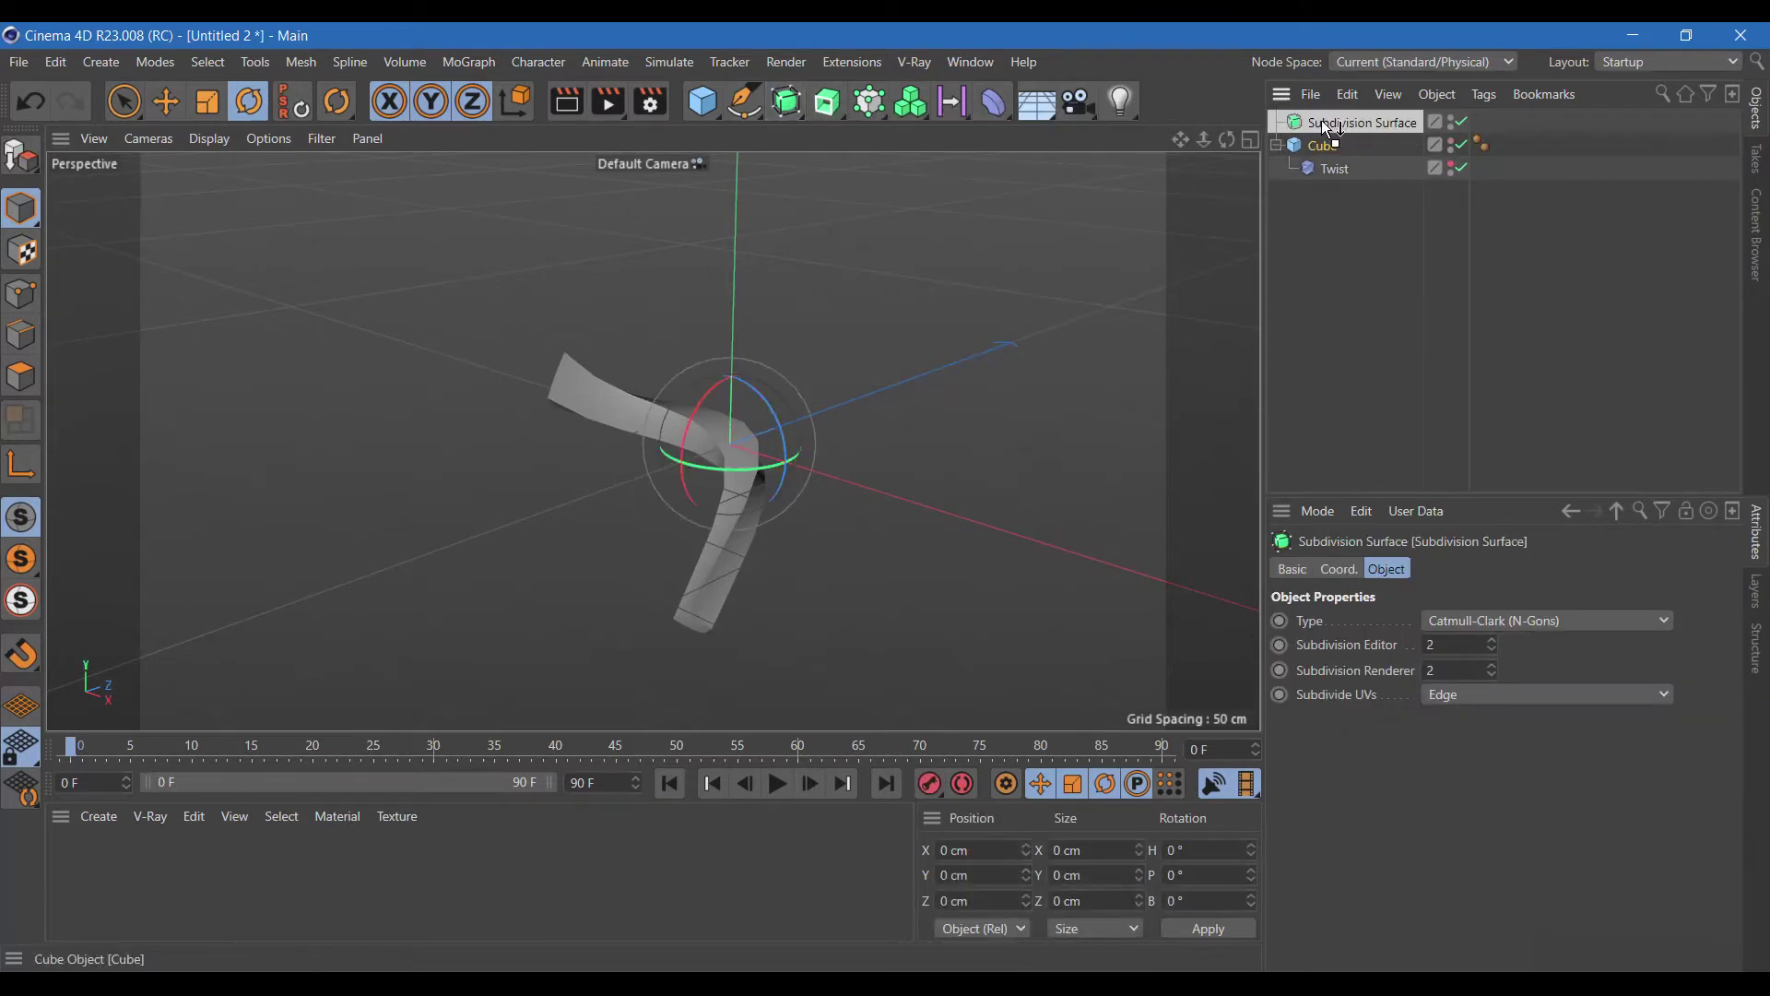
{"action": "left_click_drag", "start_coordinate": [1334, 145], "coordinate": [1322, 122]}
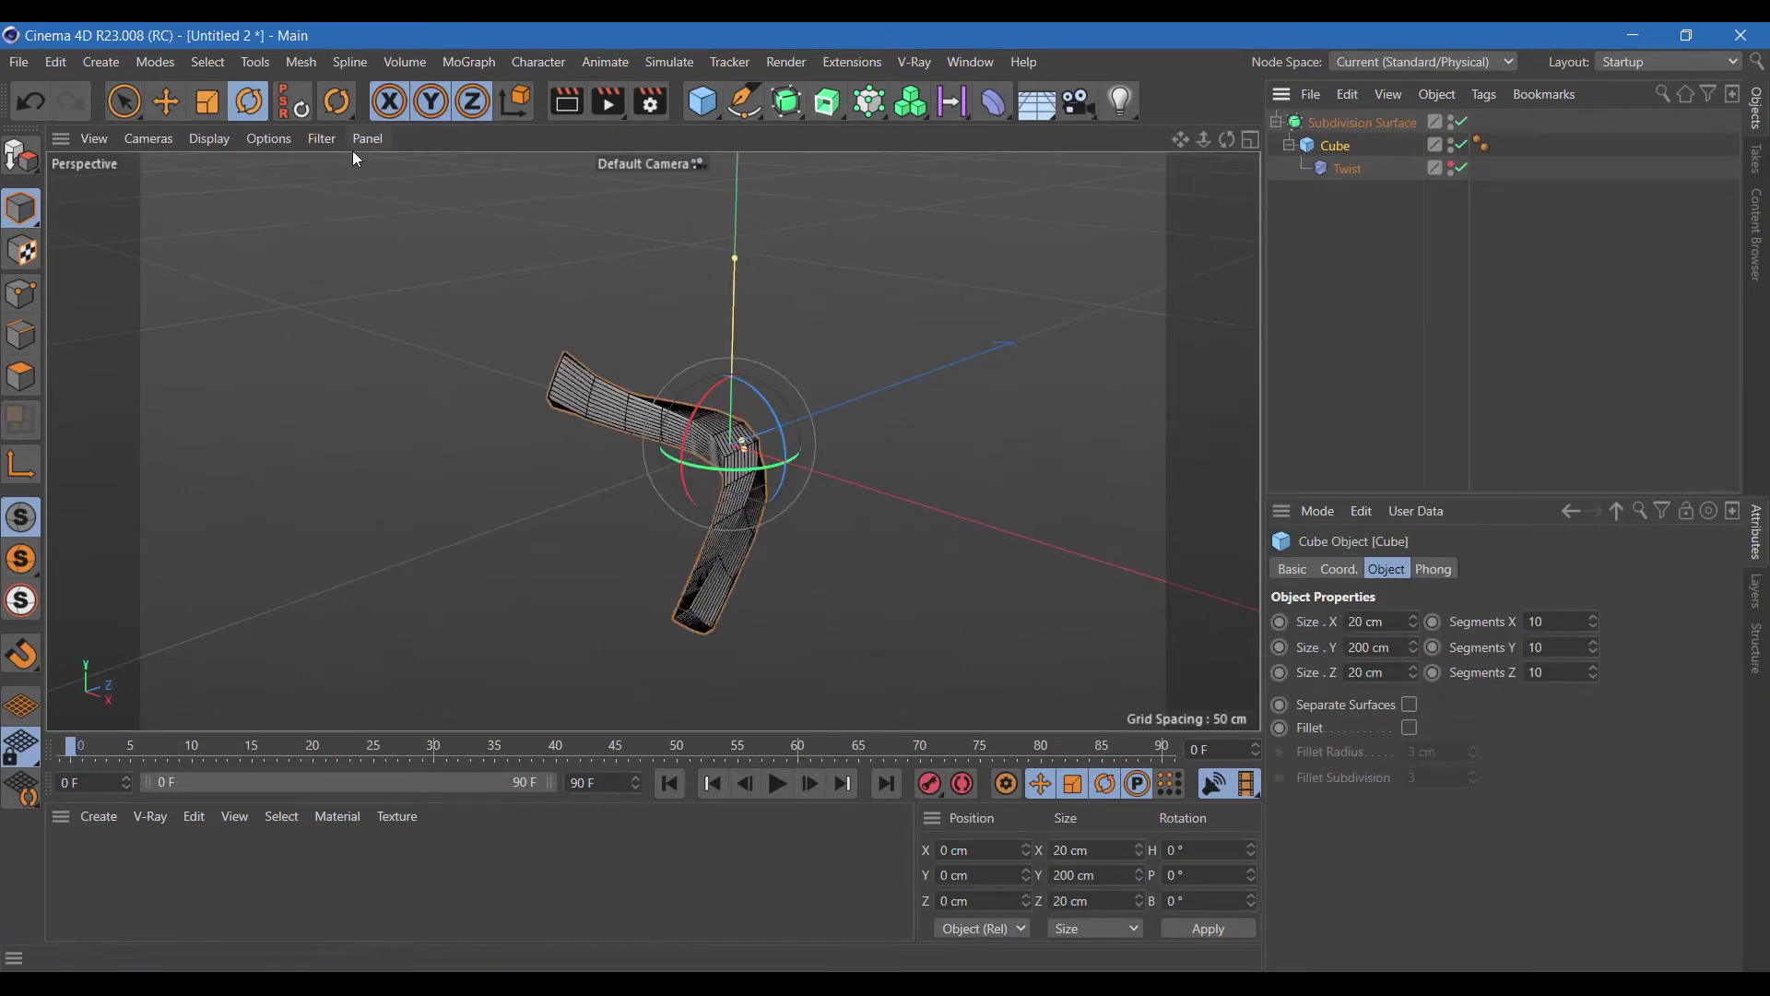
{"action": "left_click", "coordinate": [562, 108]}
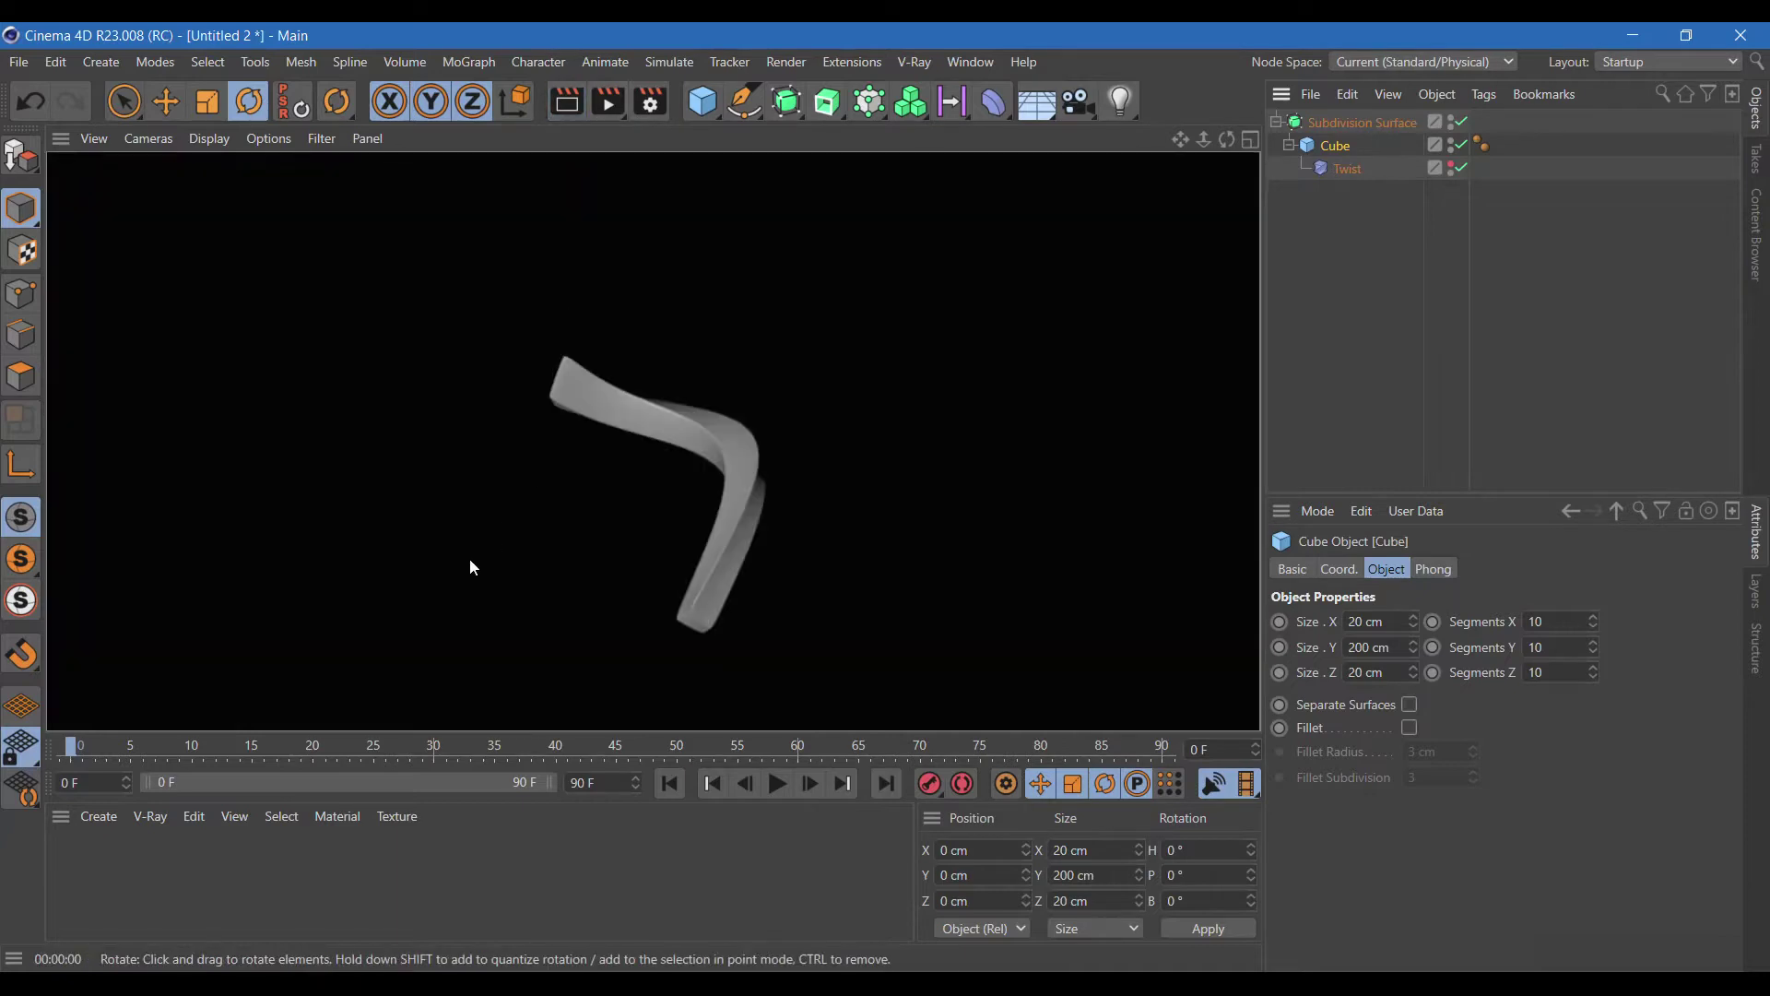
Create a new material, Mat, with a teal colour (H 189°, S 49%).
{"action": "left_click", "coordinate": [97, 823]}
{"action": "mouse_move", "coordinate": [133, 584]}
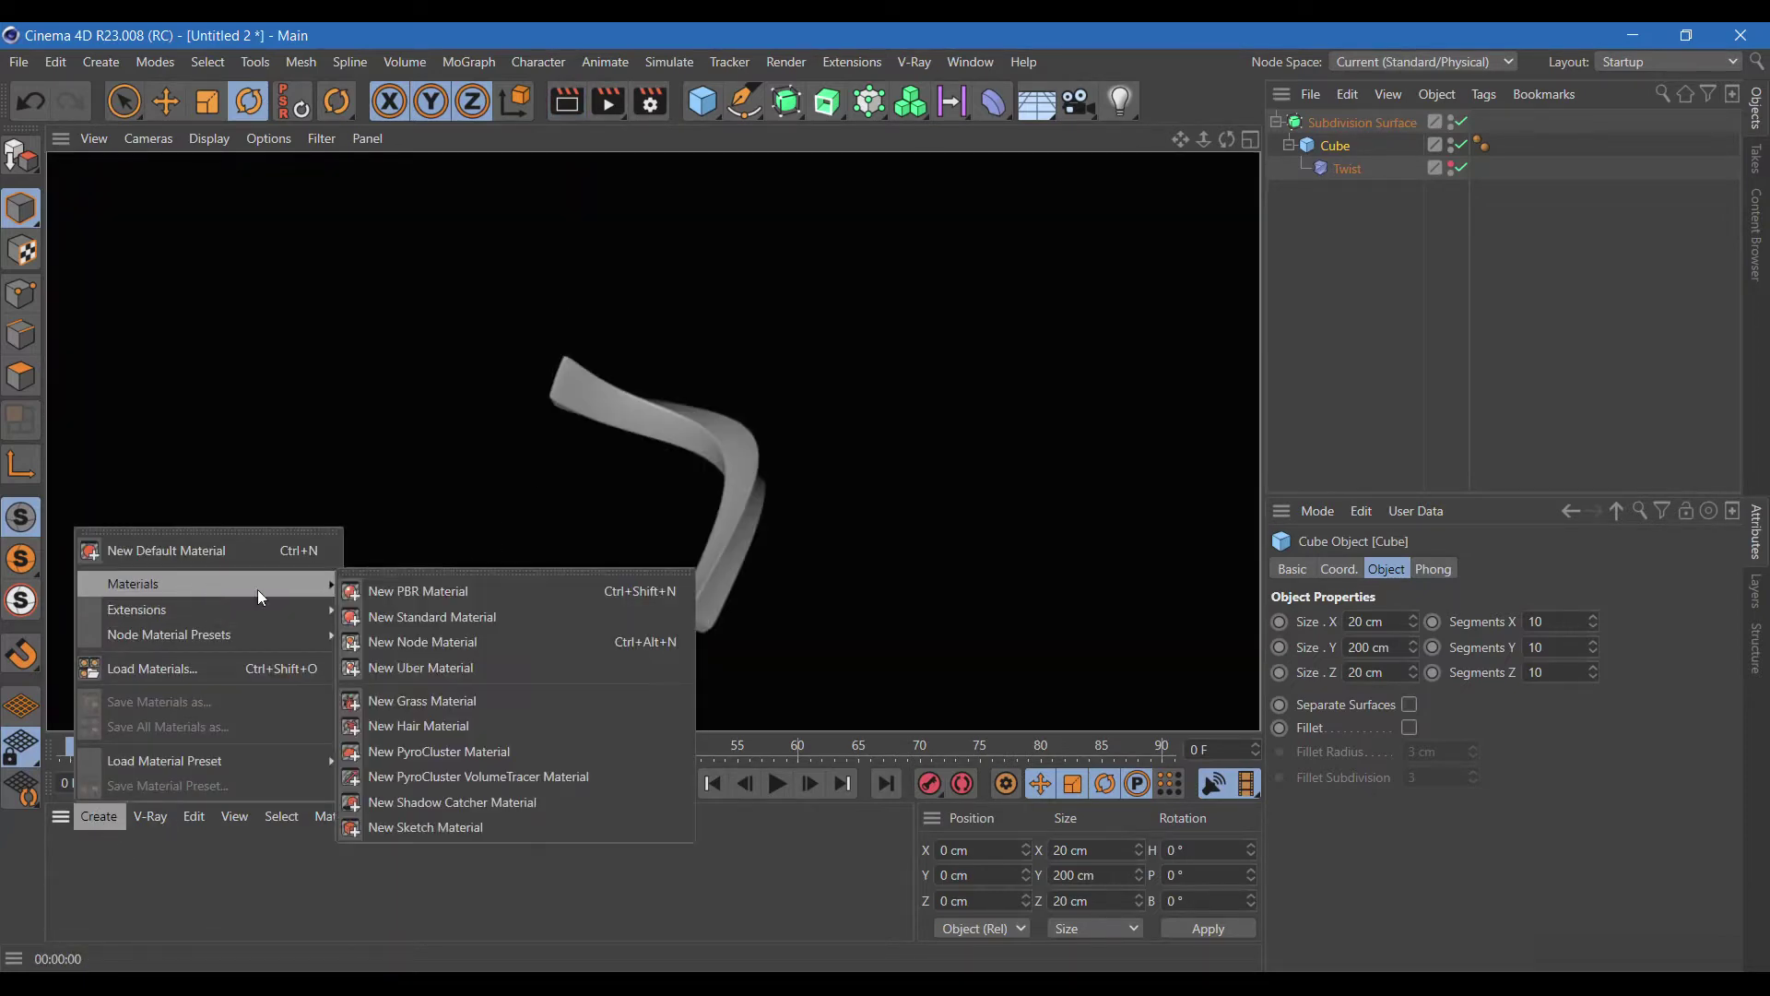
{"action": "left_click", "coordinate": [400, 619]}
{"action": "double_click", "coordinate": [87, 849]}
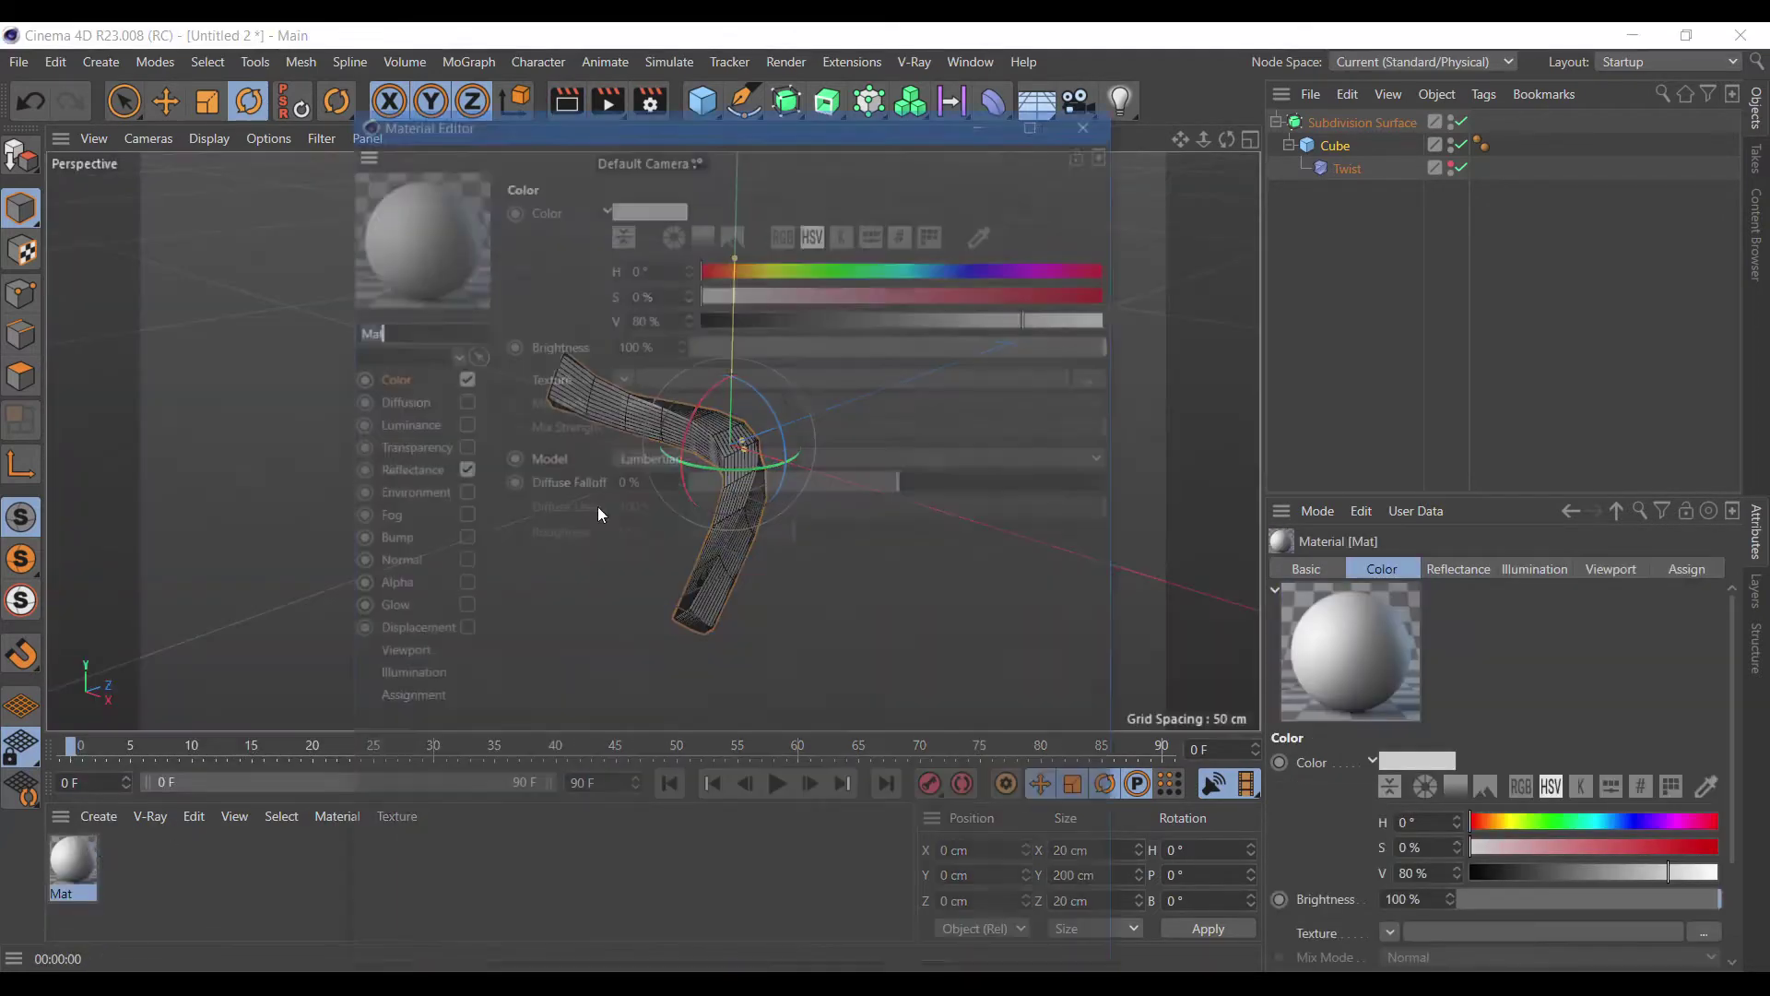
{"action": "left_click", "coordinate": [917, 264]}
{"action": "left_click_drag", "start_coordinate": [789, 291], "coordinate": [861, 290]}
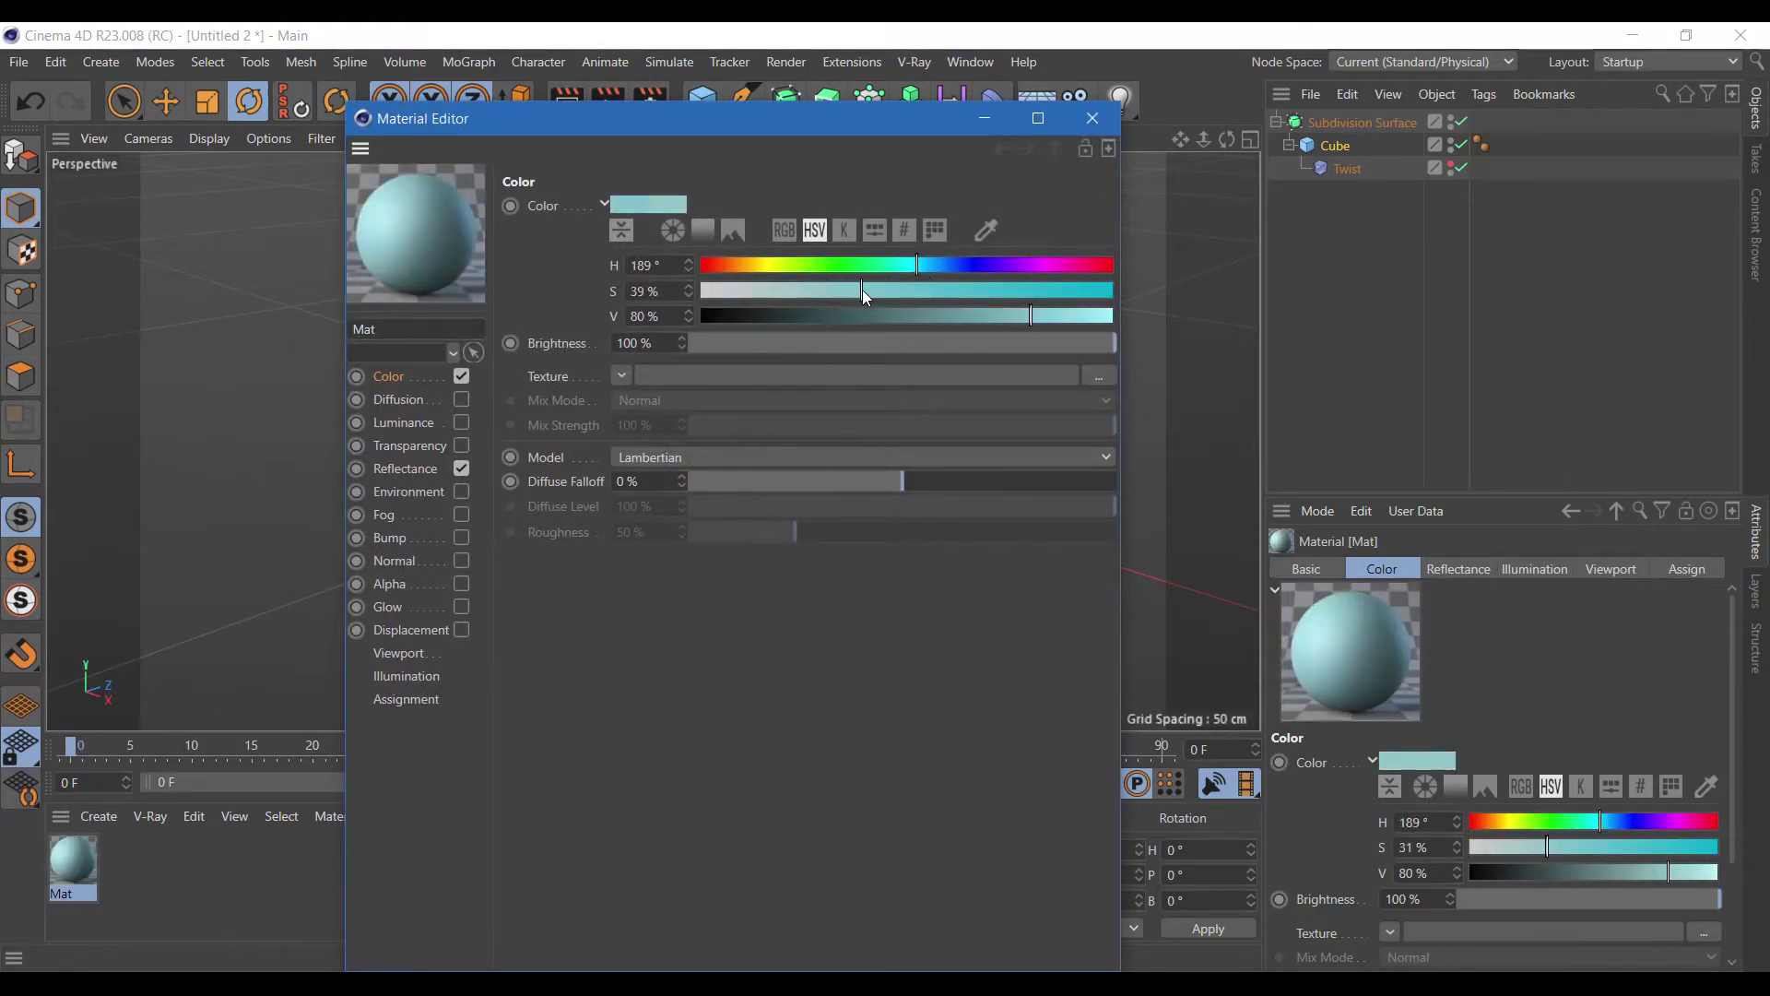
Add a Beckmann reflectance layer to Mat at 50% strength.
{"action": "left_click", "coordinate": [412, 469]}
{"action": "left_click", "coordinate": [538, 260]}
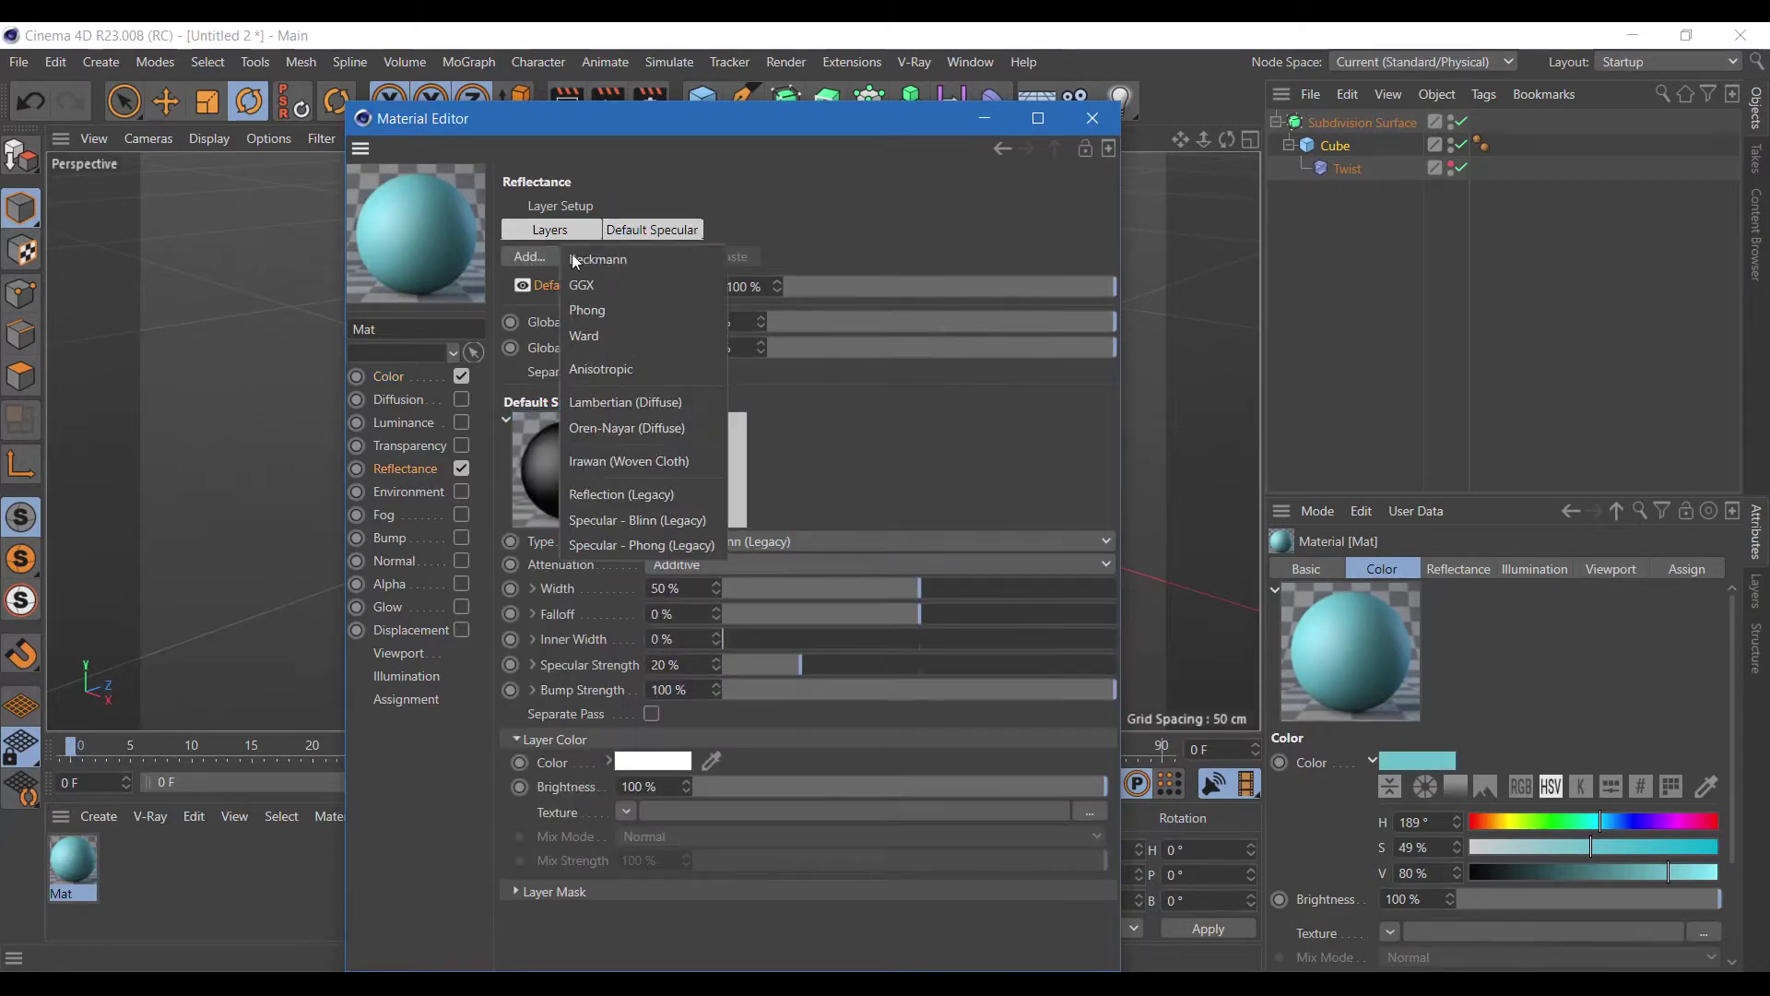
{"action": "left_click", "coordinate": [618, 258]}
{"action": "left_click_drag", "start_coordinate": [763, 287], "coordinate": [713, 287]}
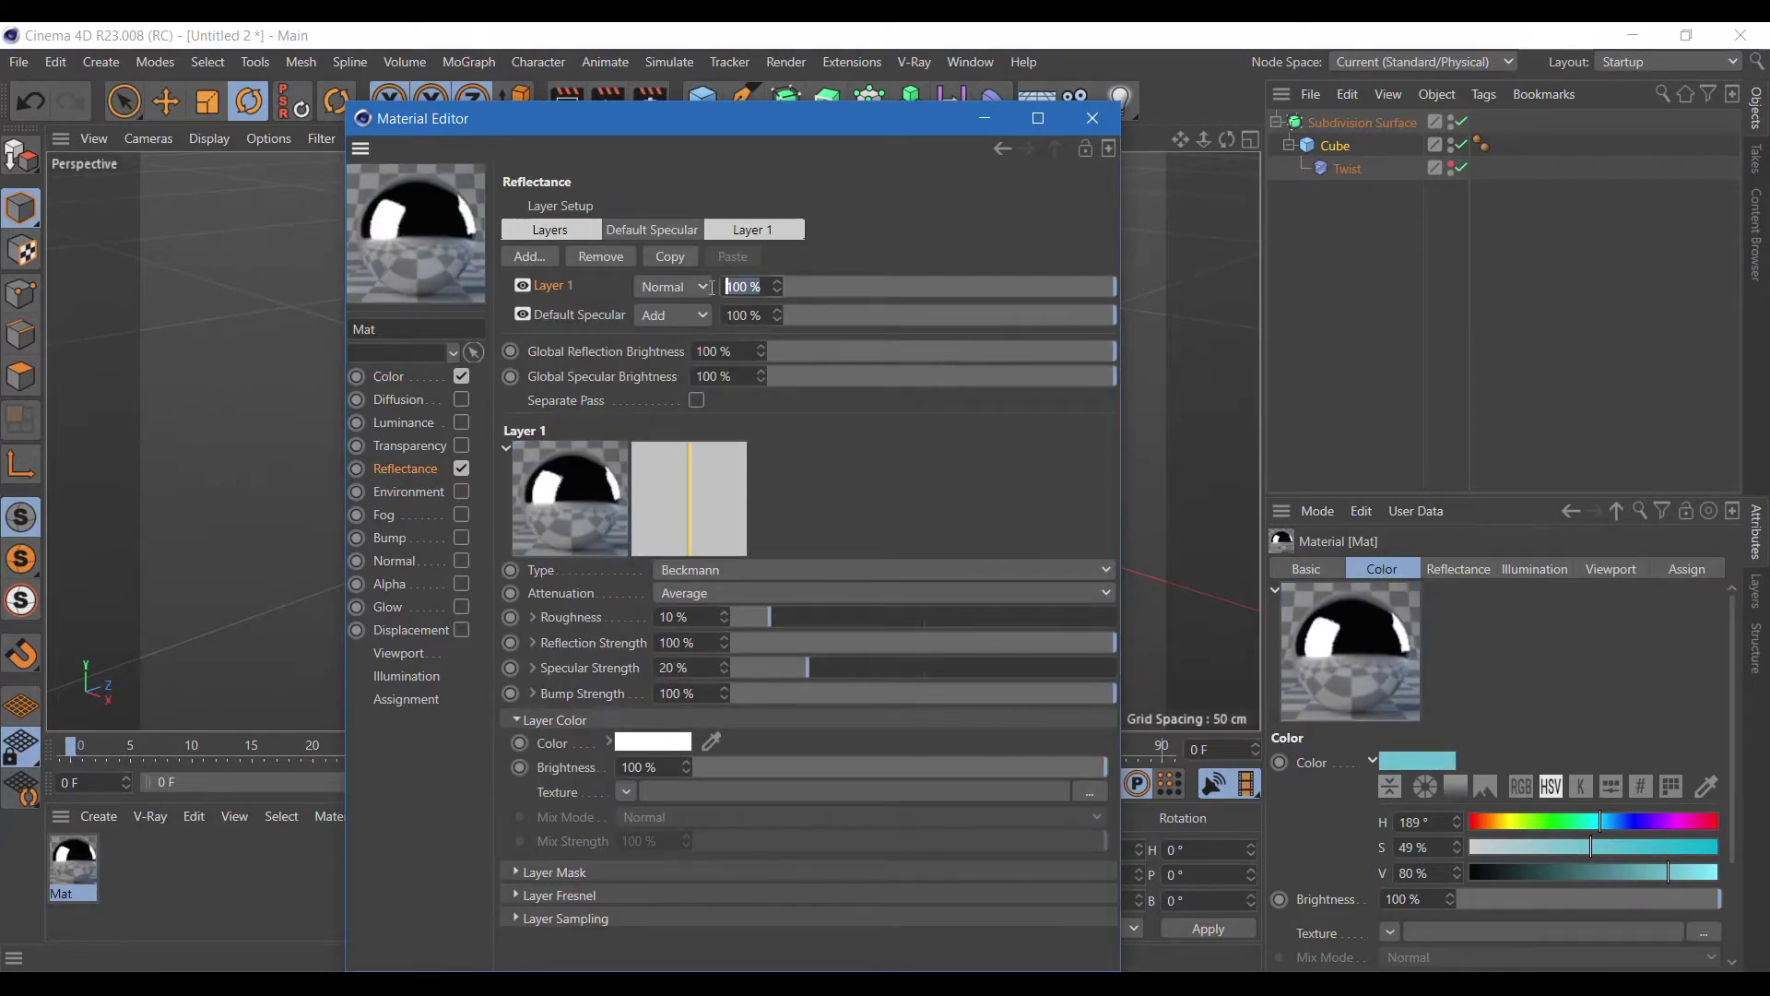
{"action": "type", "text": "0"}
{"action": "key", "text": "Return"}
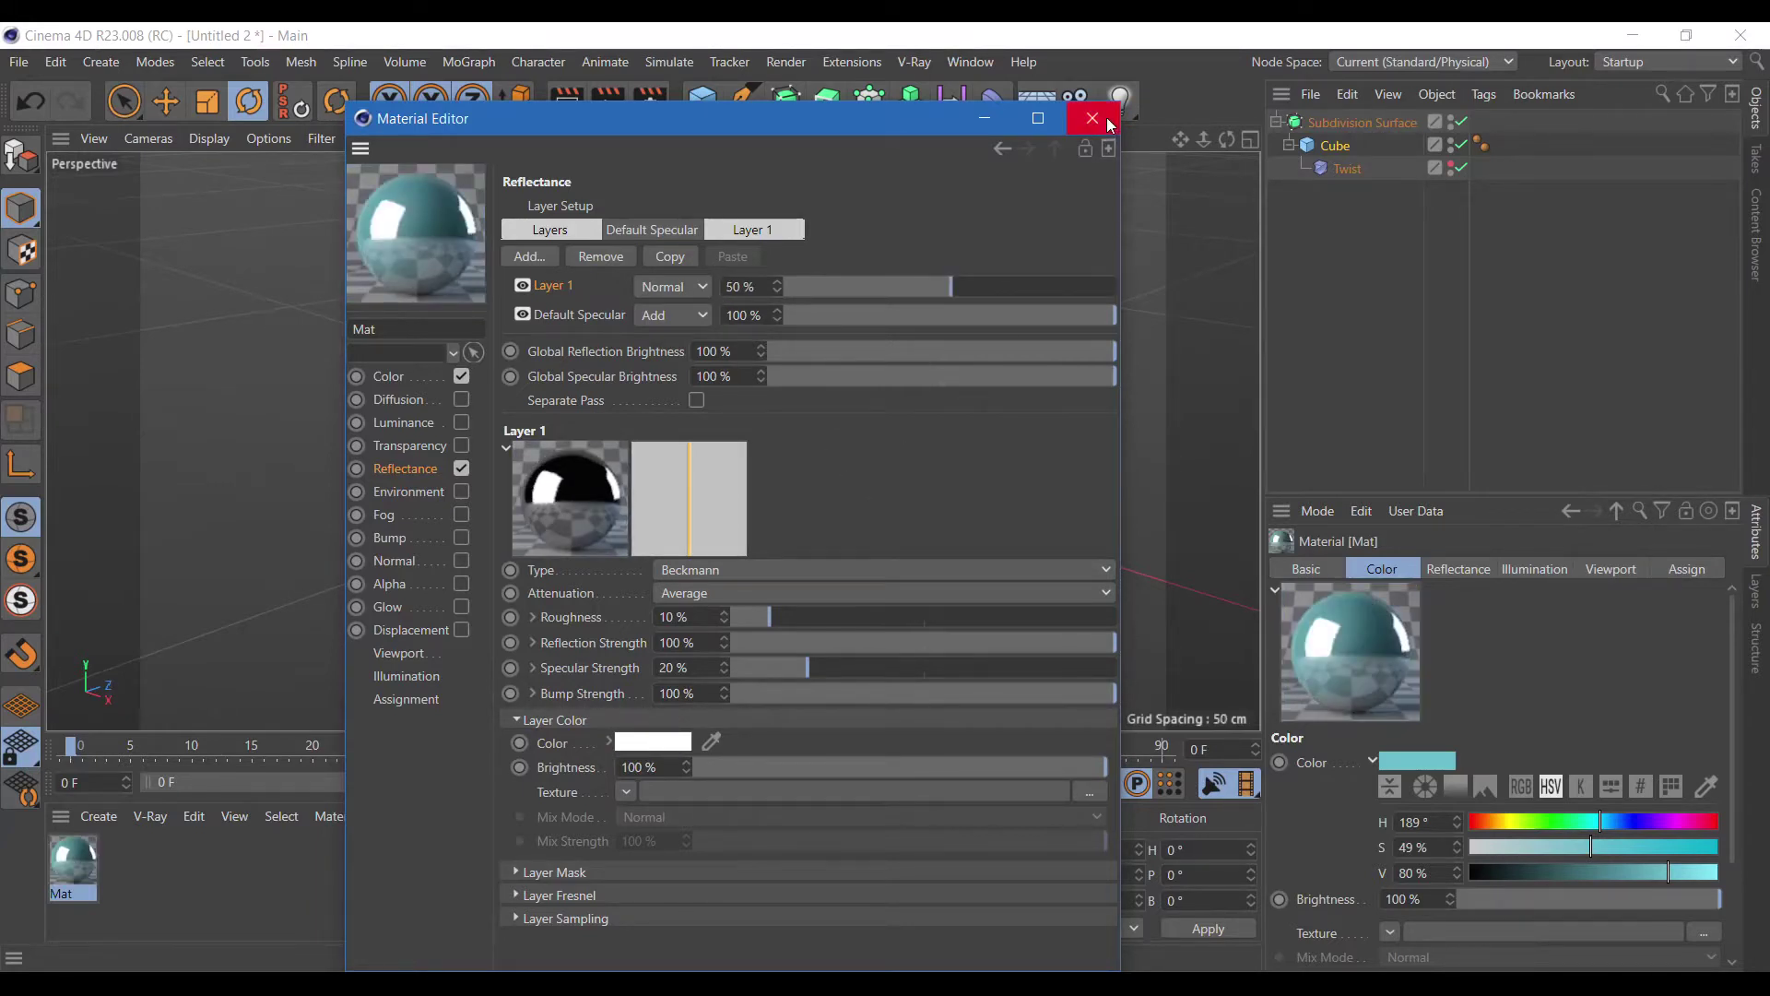
Apply Mat to the cube and render a preview of the teal object.
{"action": "left_click", "coordinate": [1092, 118]}
{"action": "left_click_drag", "start_coordinate": [1234, 167], "coordinate": [1338, 146]}
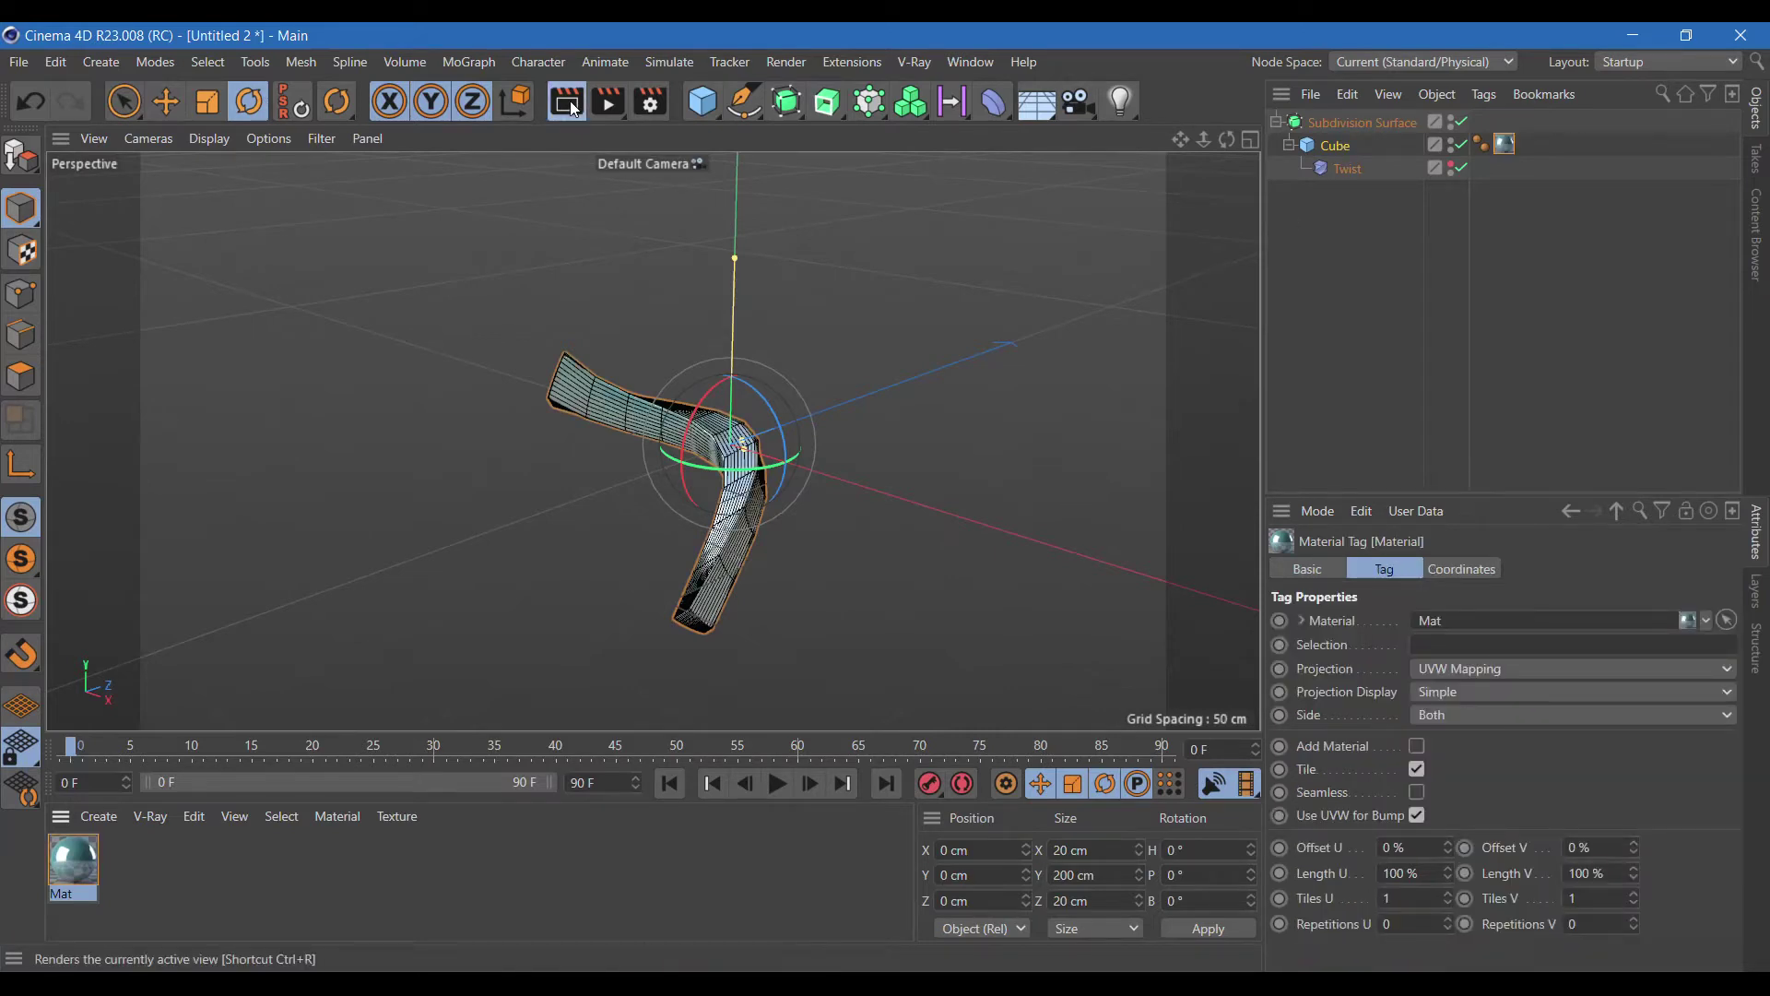
{"action": "left_click", "coordinate": [567, 101]}
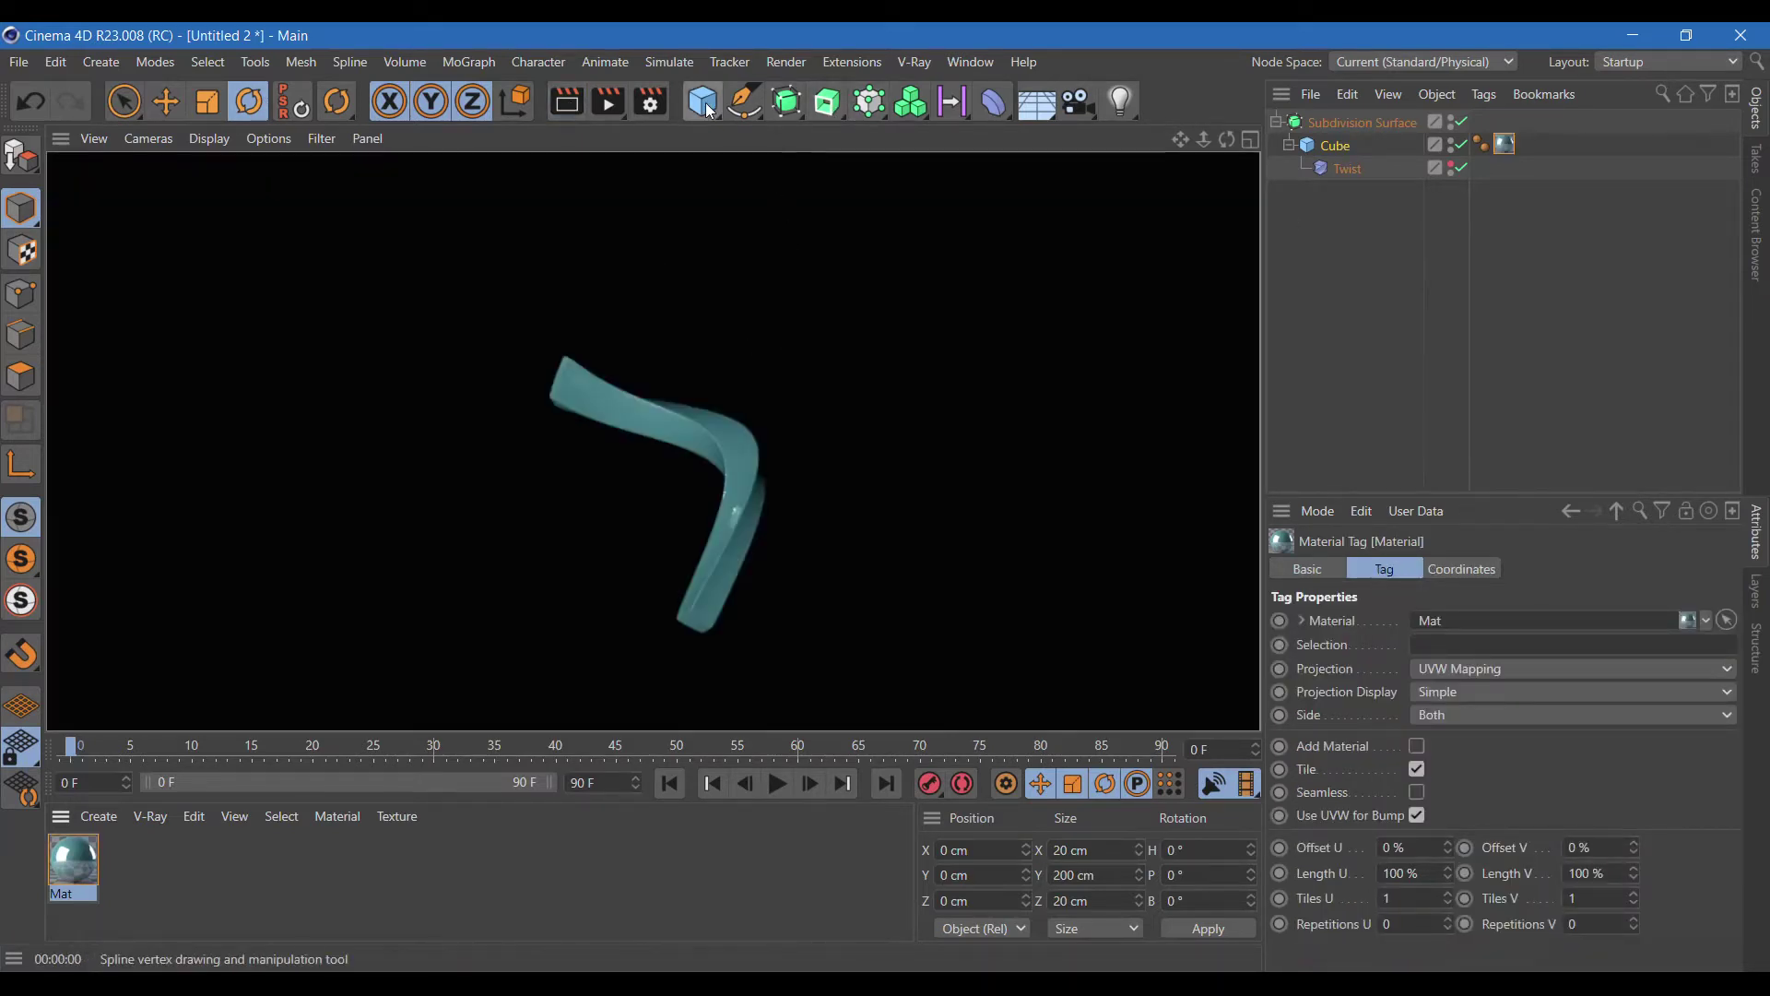
{"action": "left_click_drag", "start_coordinate": [702, 102], "coordinate": [1128, 176]}
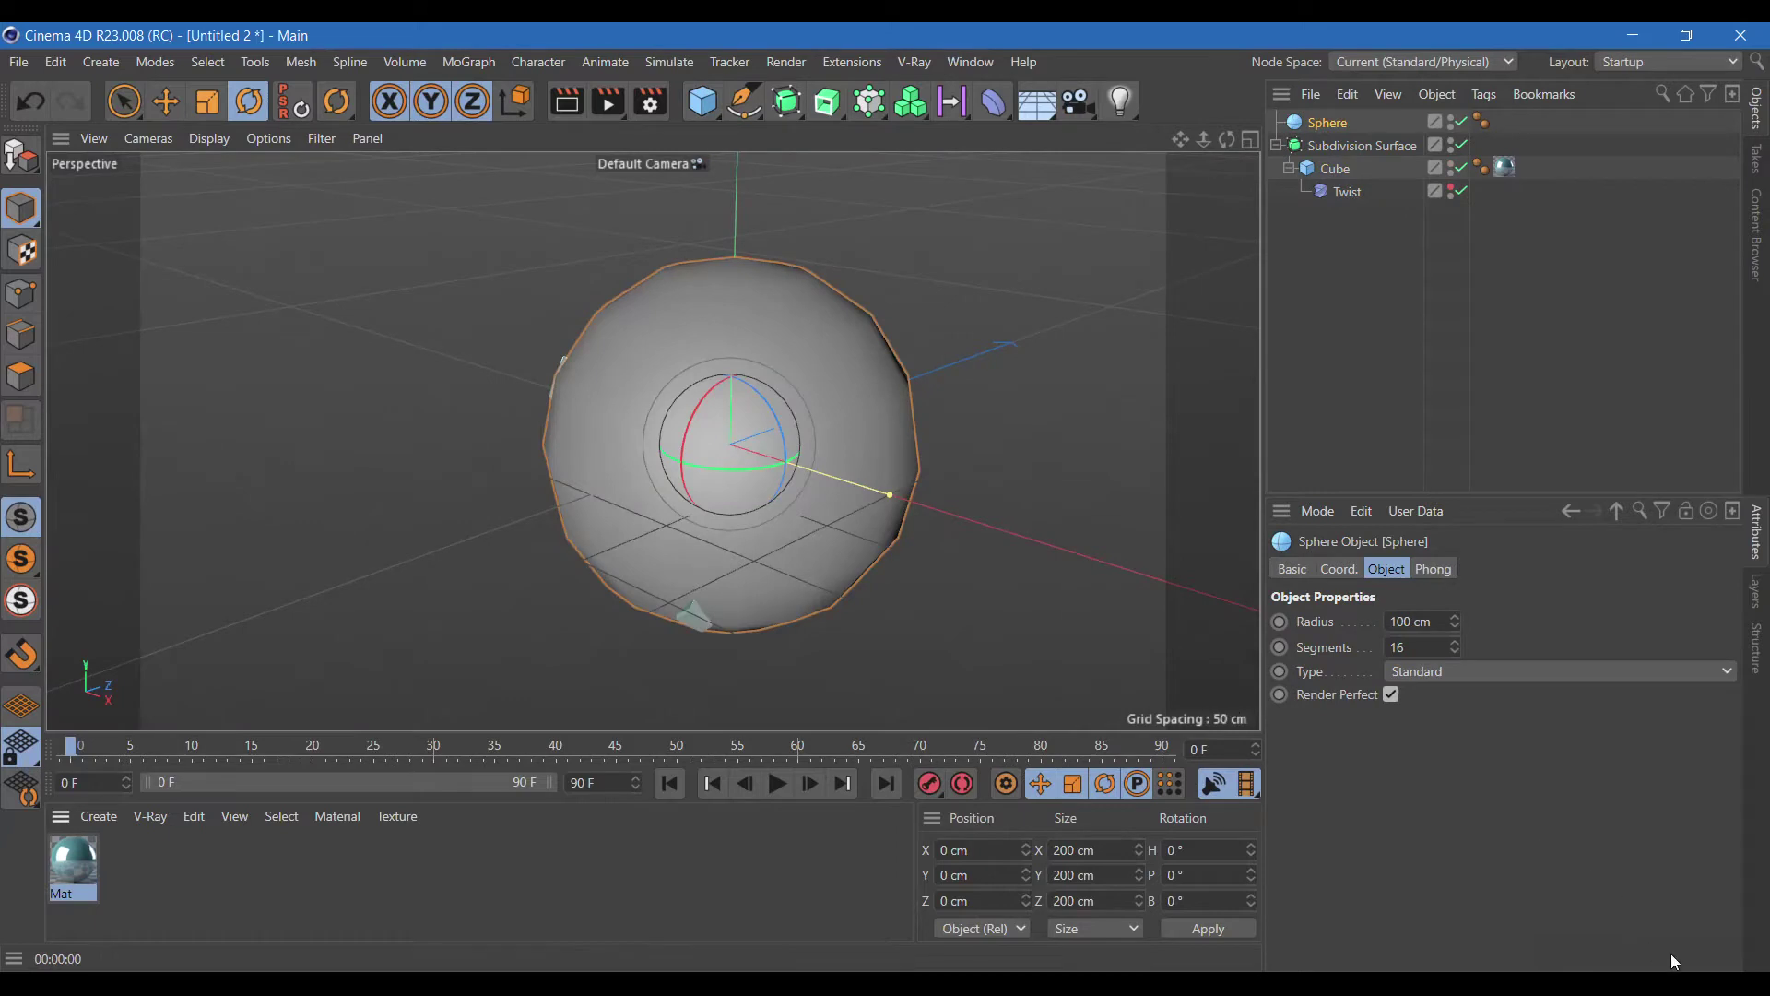
Give the sphere 100 segments and Icosahedron type, and disable the Subdivision Surface.
{"action": "left_click", "coordinate": [1419, 649]}
{"action": "type", "text": "100"}
{"action": "left_click", "coordinate": [1514, 675]}
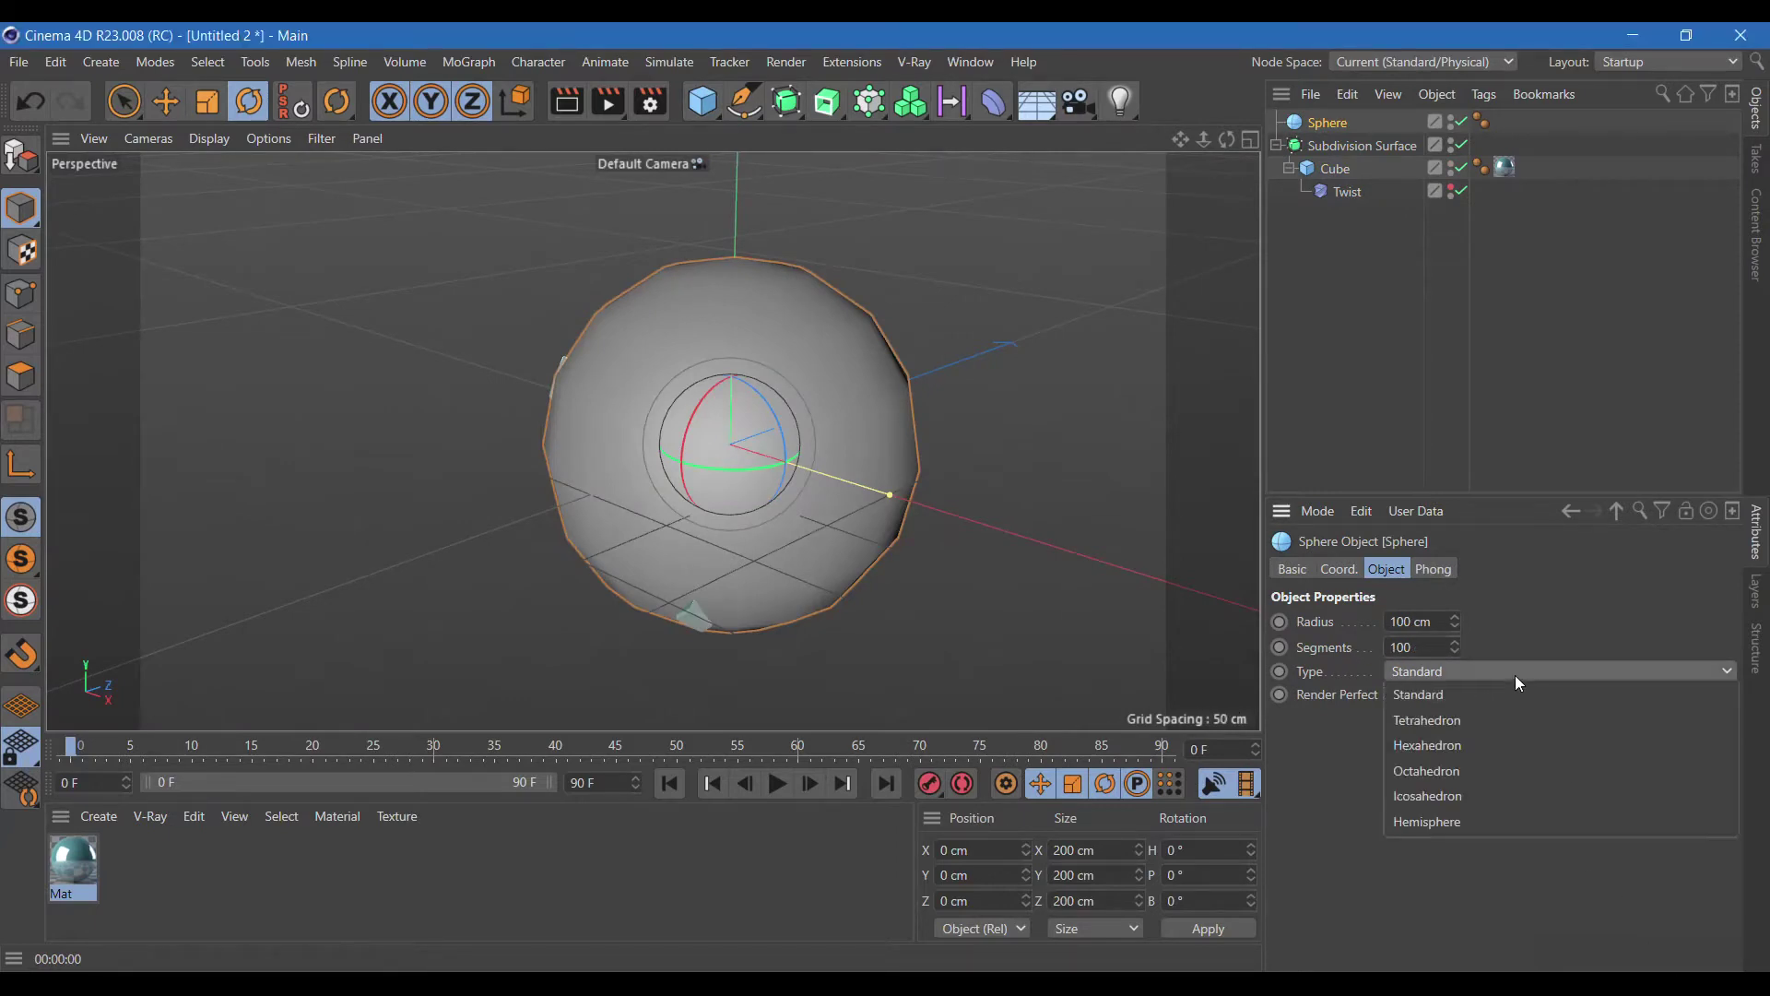
{"action": "left_click", "coordinate": [1449, 799]}
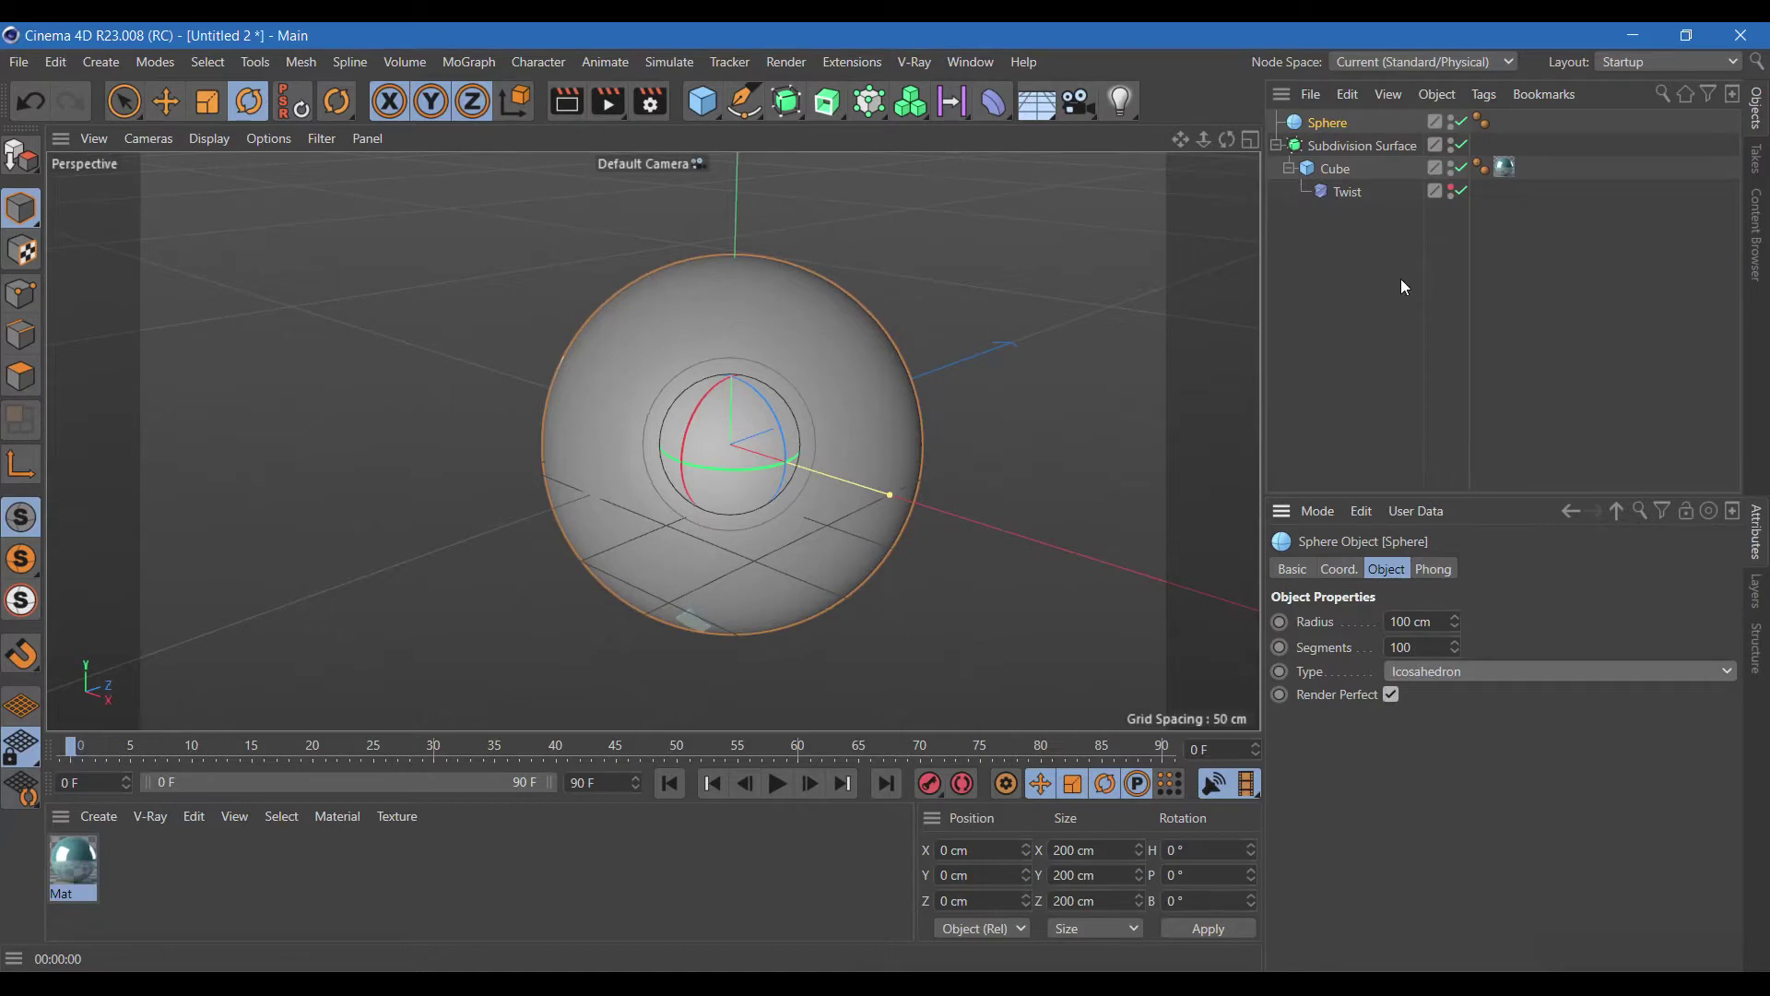
{"action": "left_click", "coordinate": [1463, 146]}
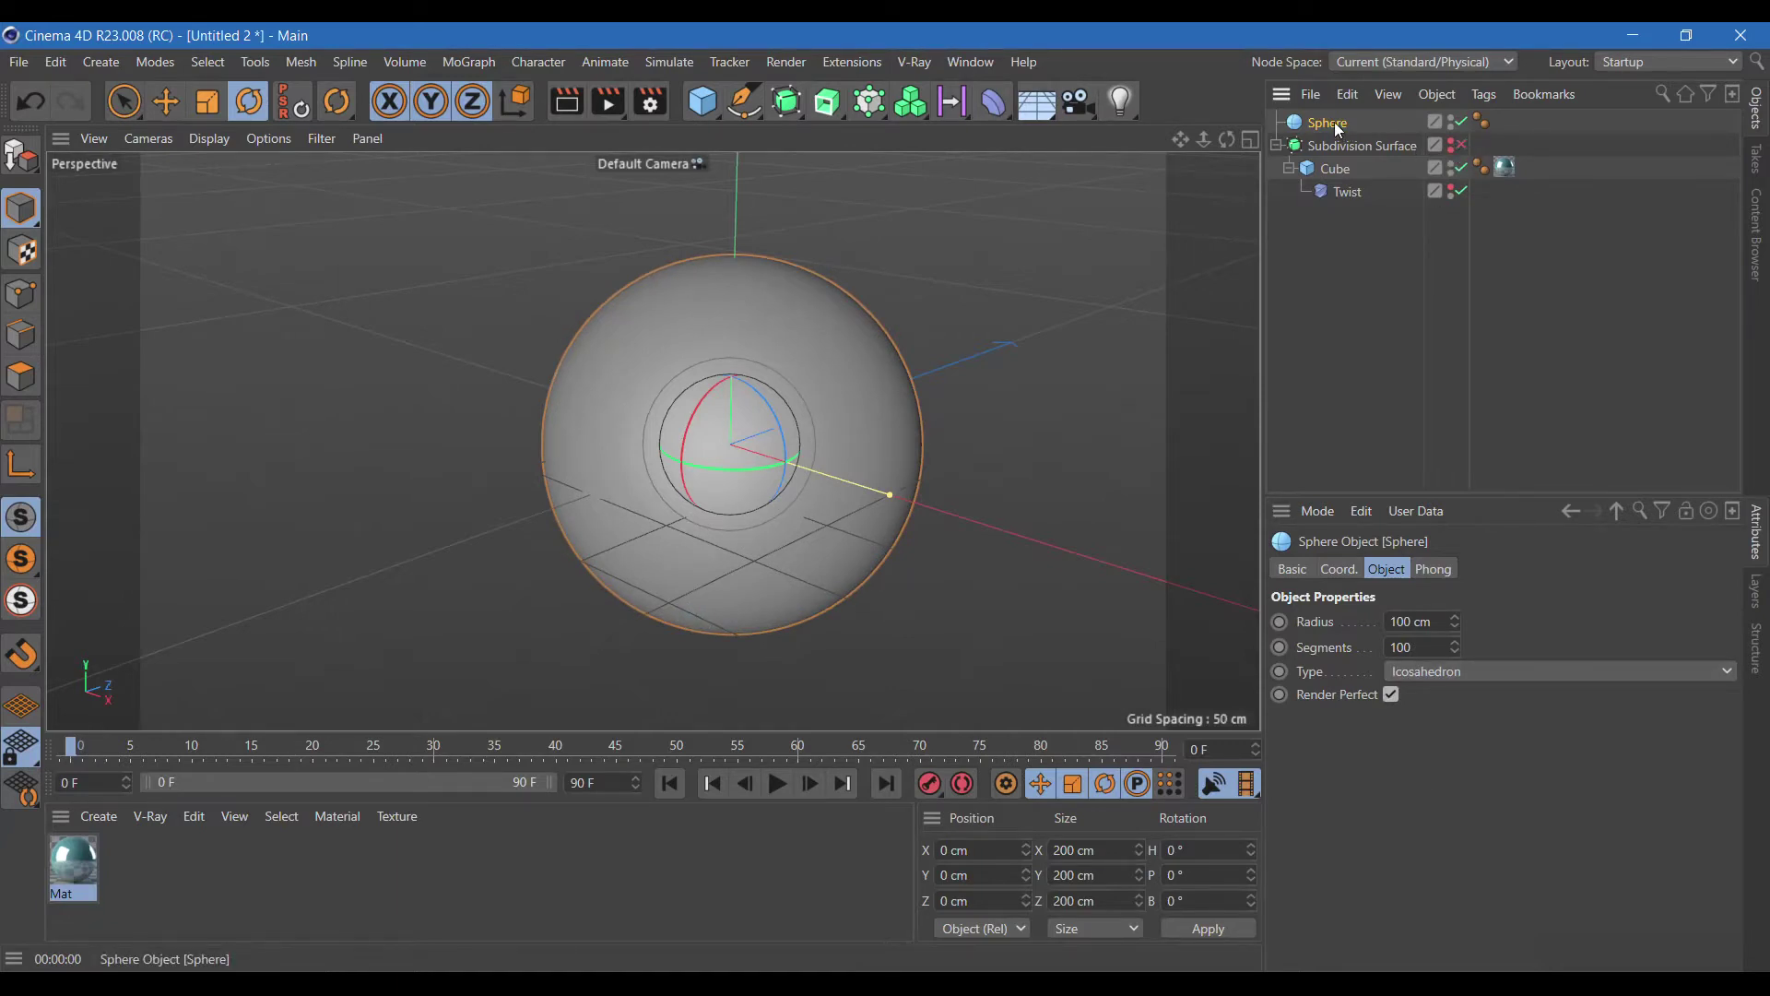
Add two Displacer deformers under the sphere, driving the first with a Noise shader.
{"action": "left_click", "coordinate": [993, 104]}
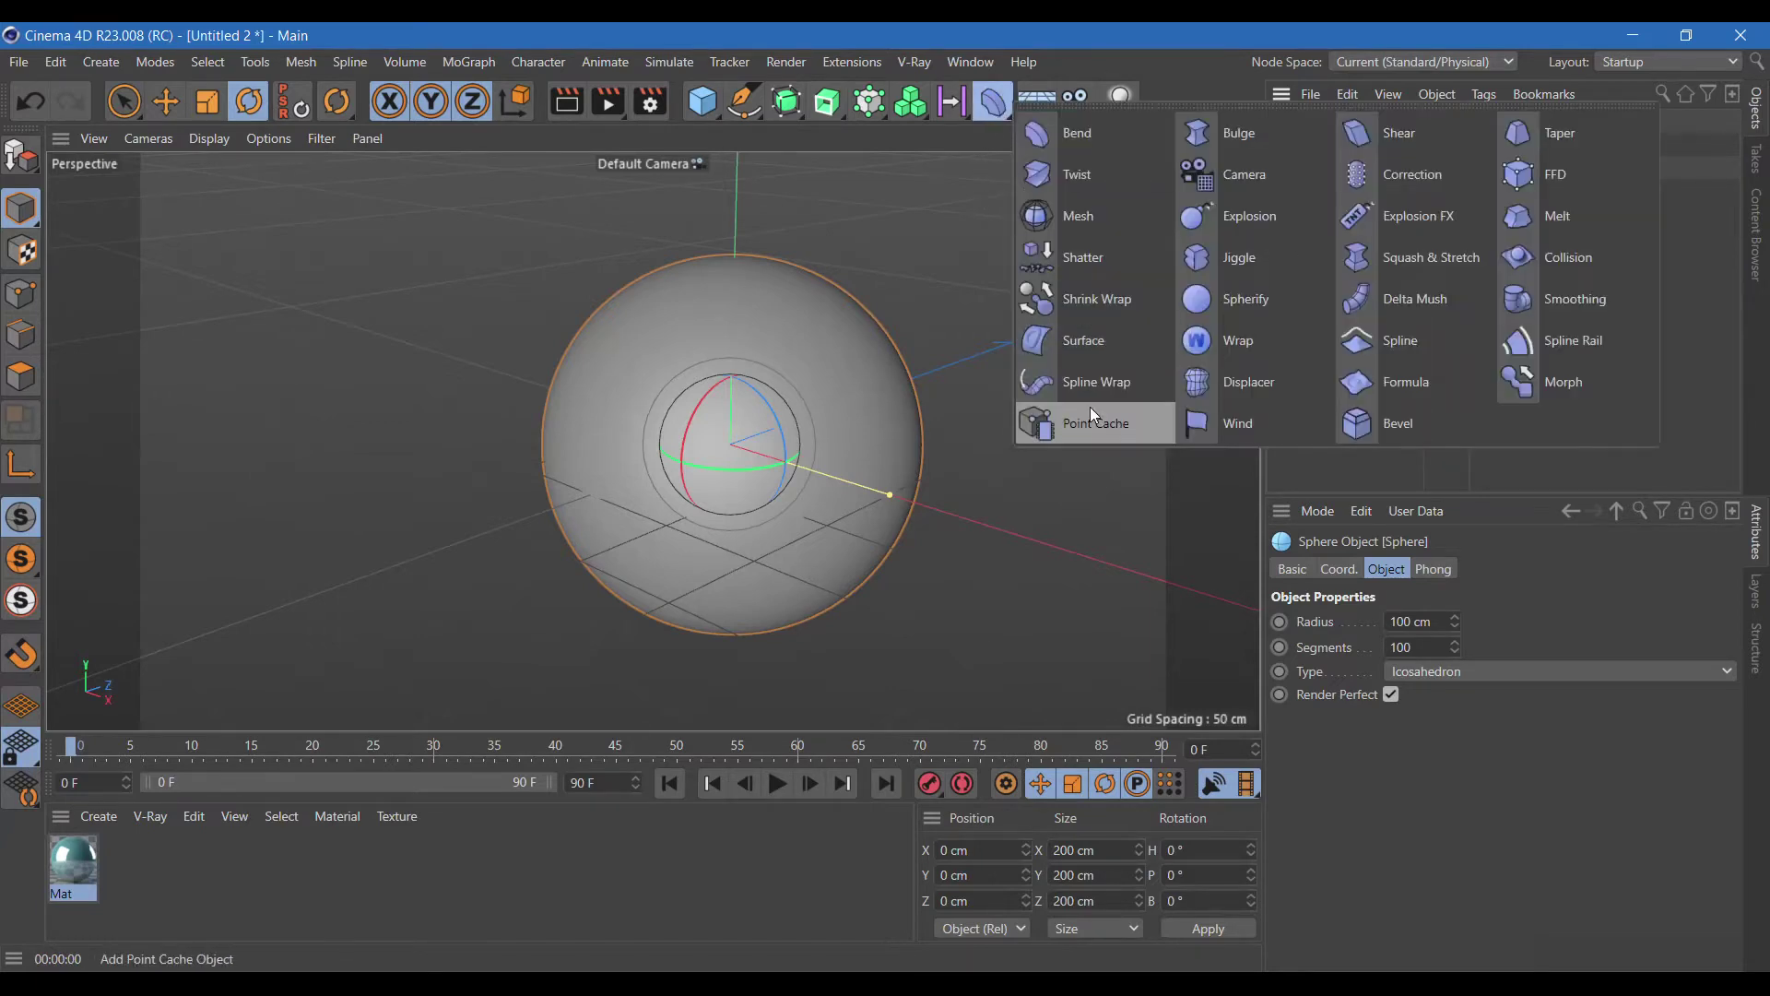
{"action": "left_click", "coordinate": [1237, 380]}
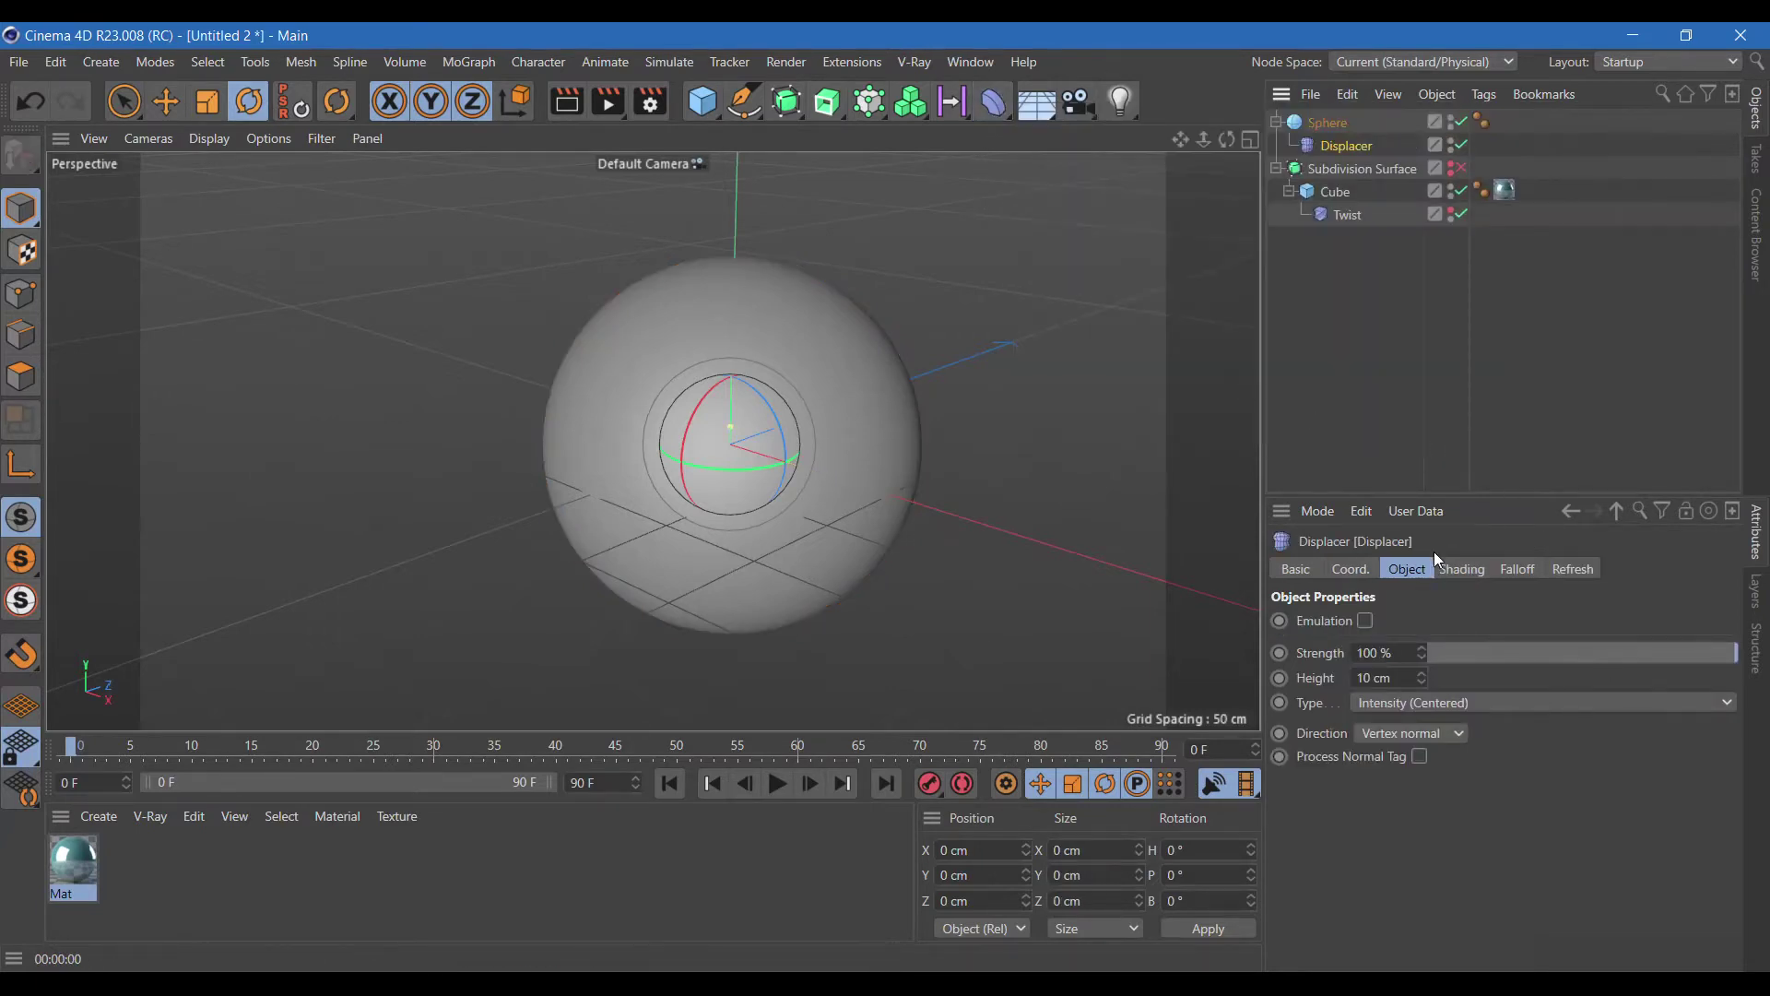
{"action": "left_click_drag", "start_coordinate": [1342, 157], "coordinate": [1345, 158], "text": "ctrl"}
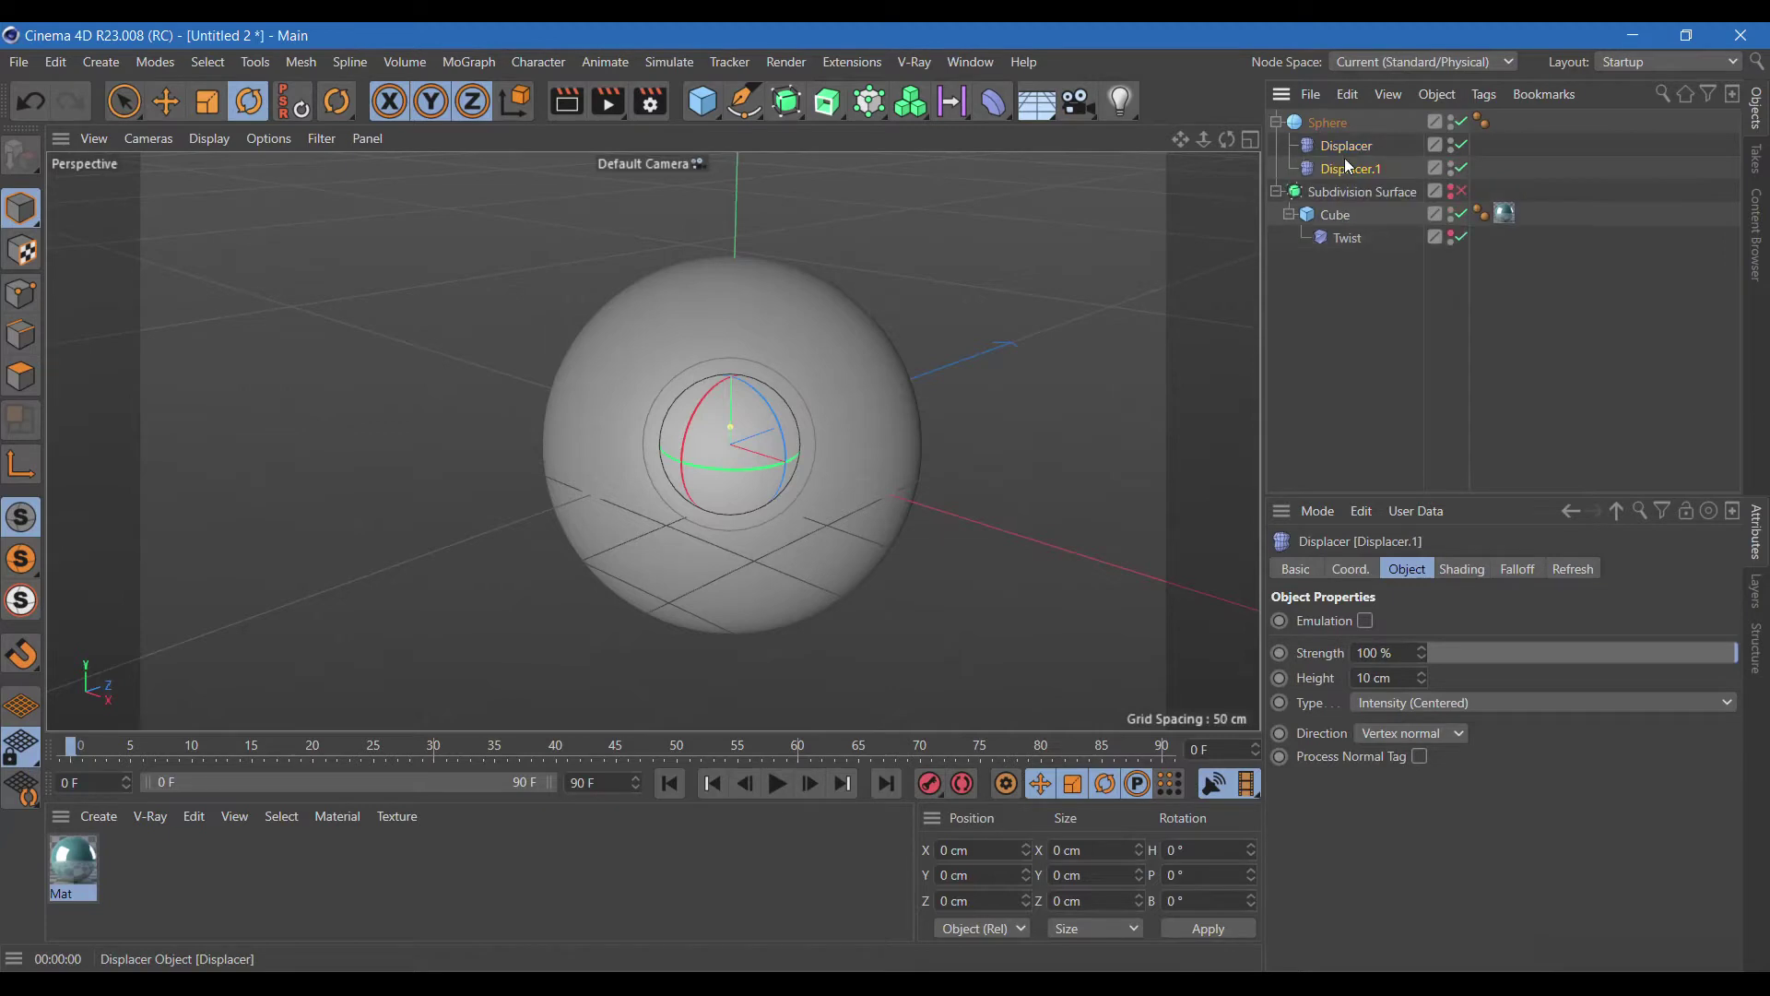
{"action": "left_click", "coordinate": [1460, 566]}
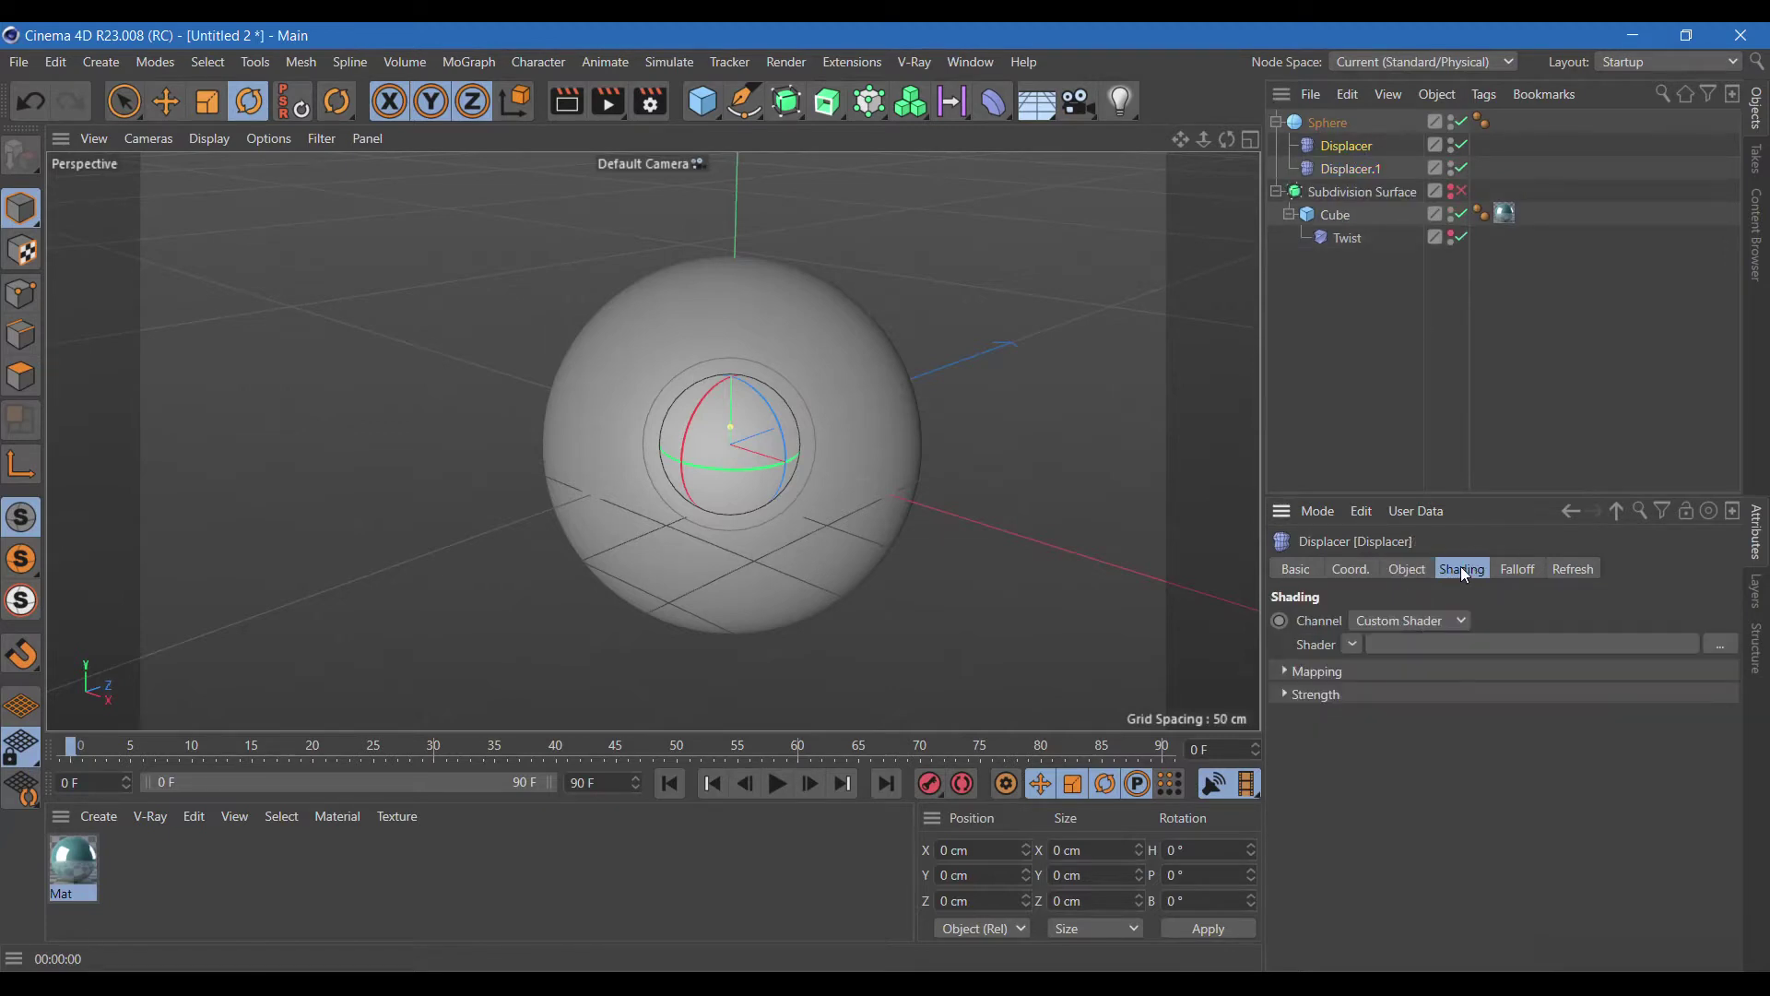
{"action": "left_click", "coordinate": [1354, 644]}
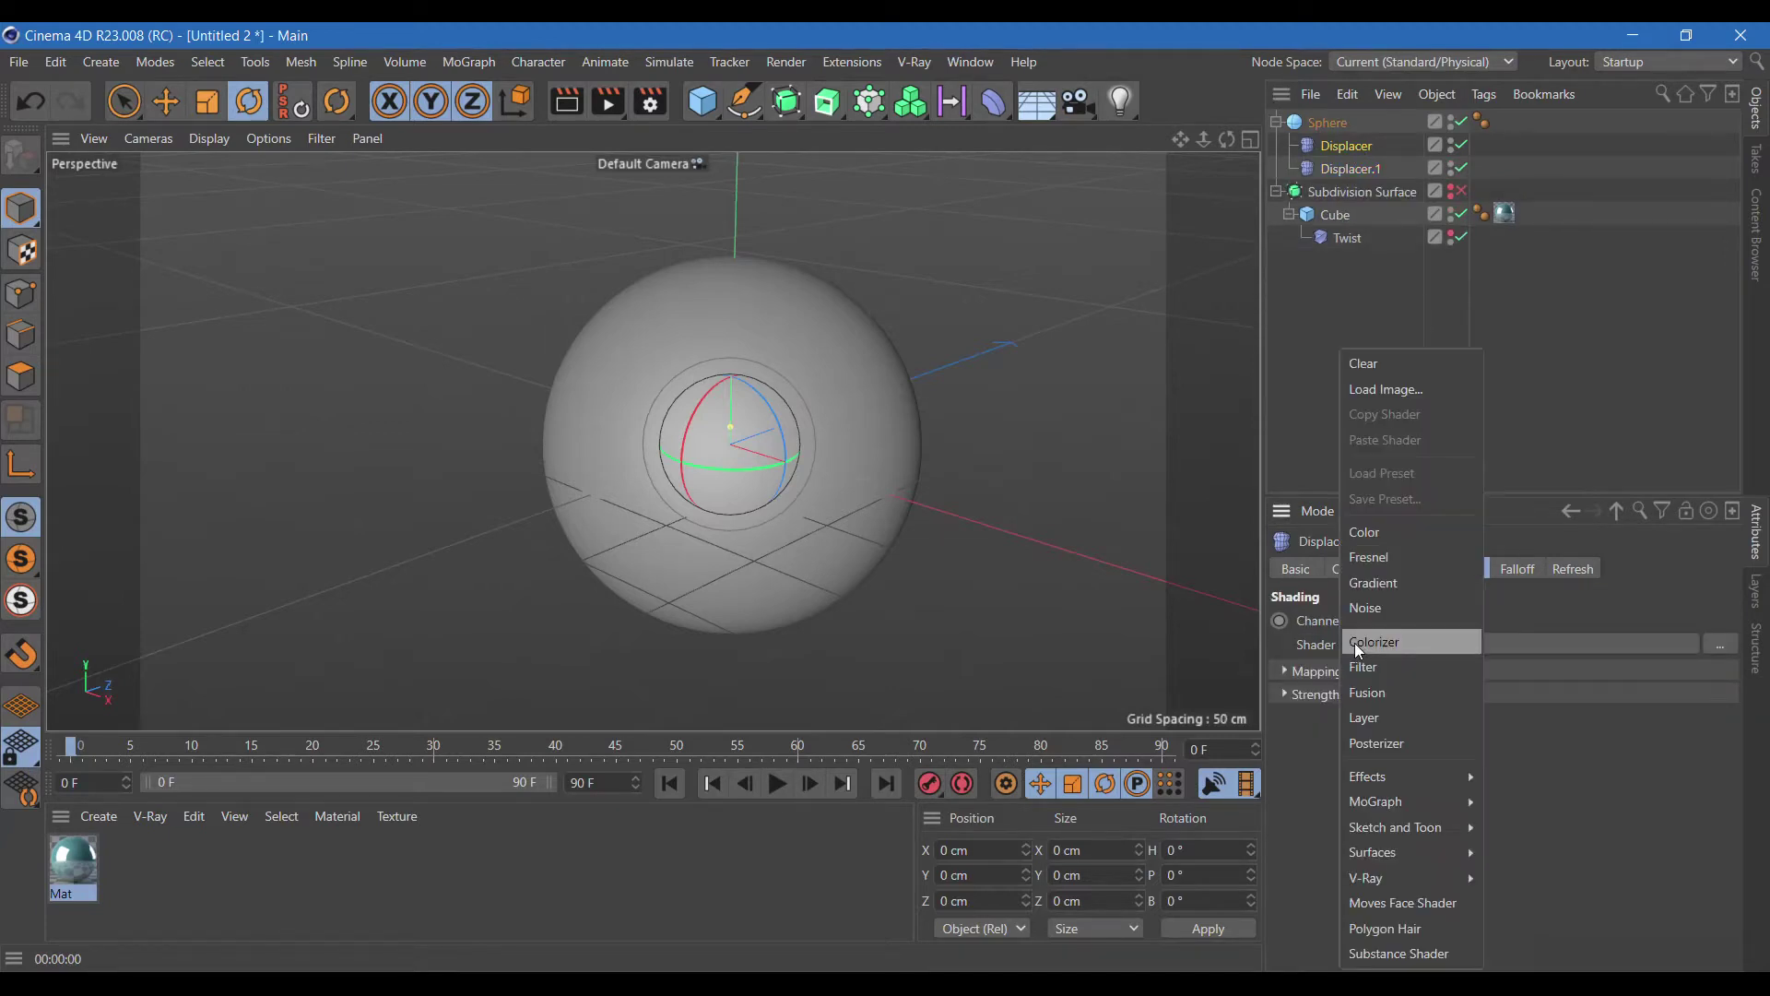
{"action": "left_click", "coordinate": [1387, 603]}
Set the noise to Gaseous with 200% Global Scale and 0.5 animation speed.
{"action": "left_click", "coordinate": [1381, 690]}
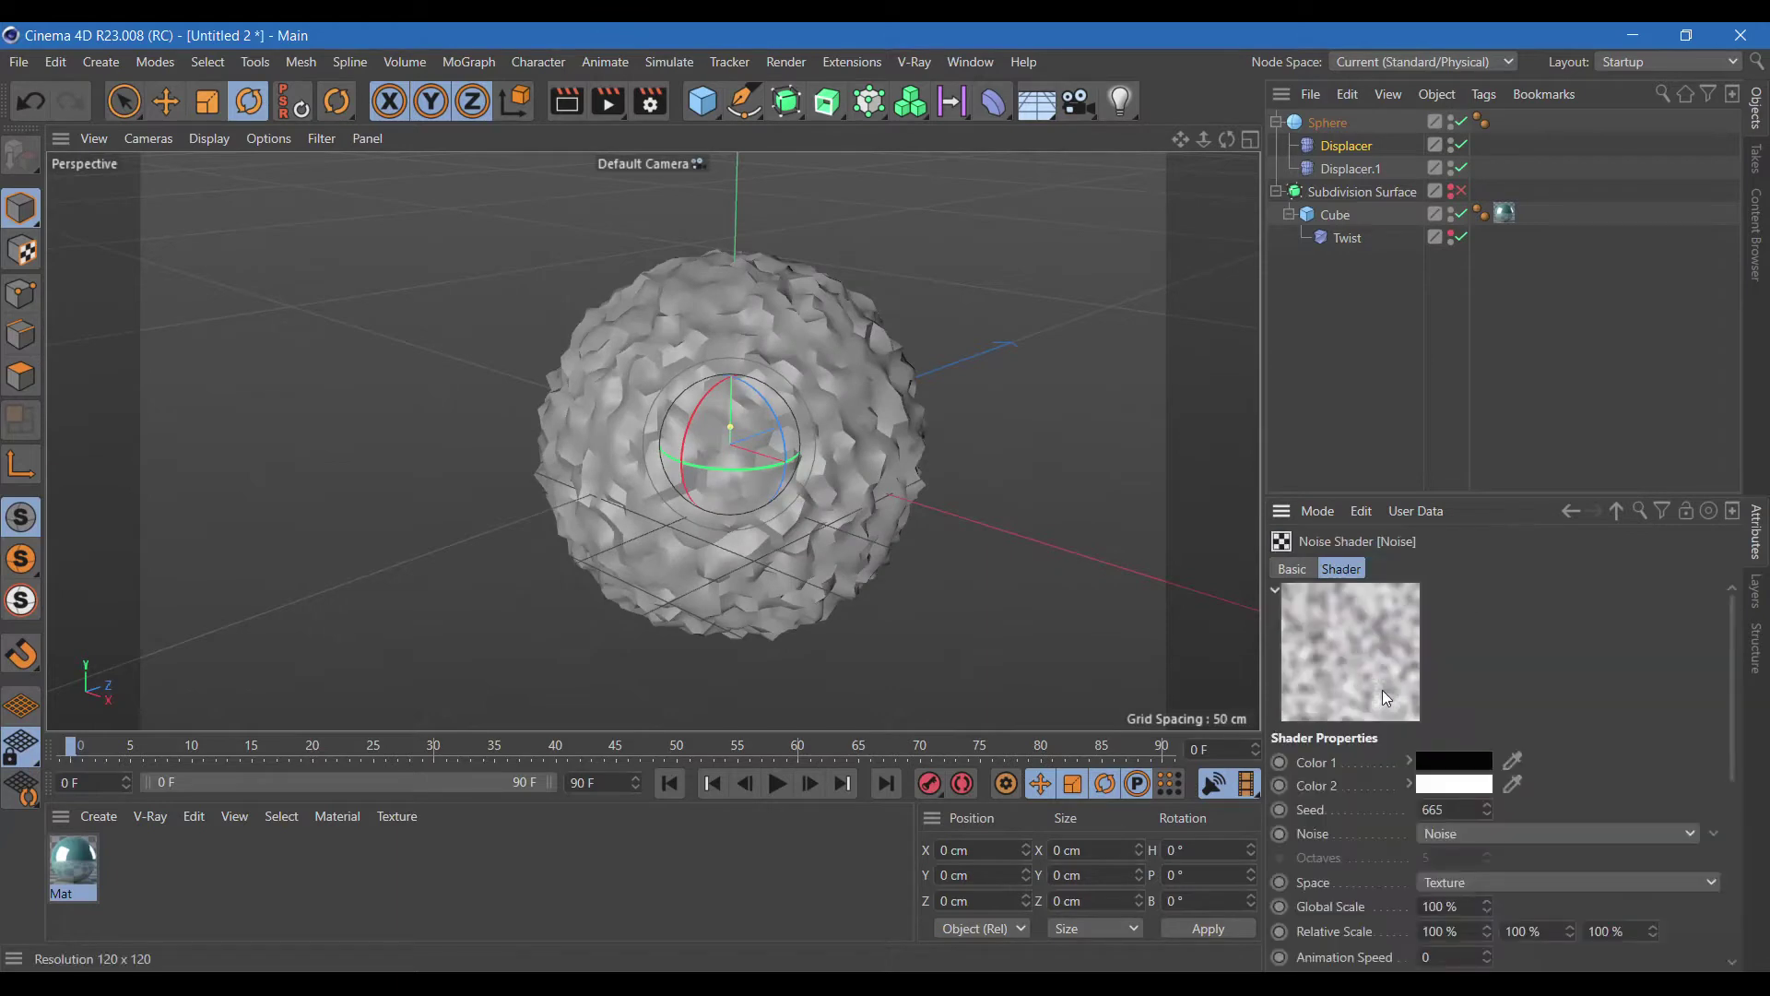
{"action": "left_click", "coordinate": [1521, 832]}
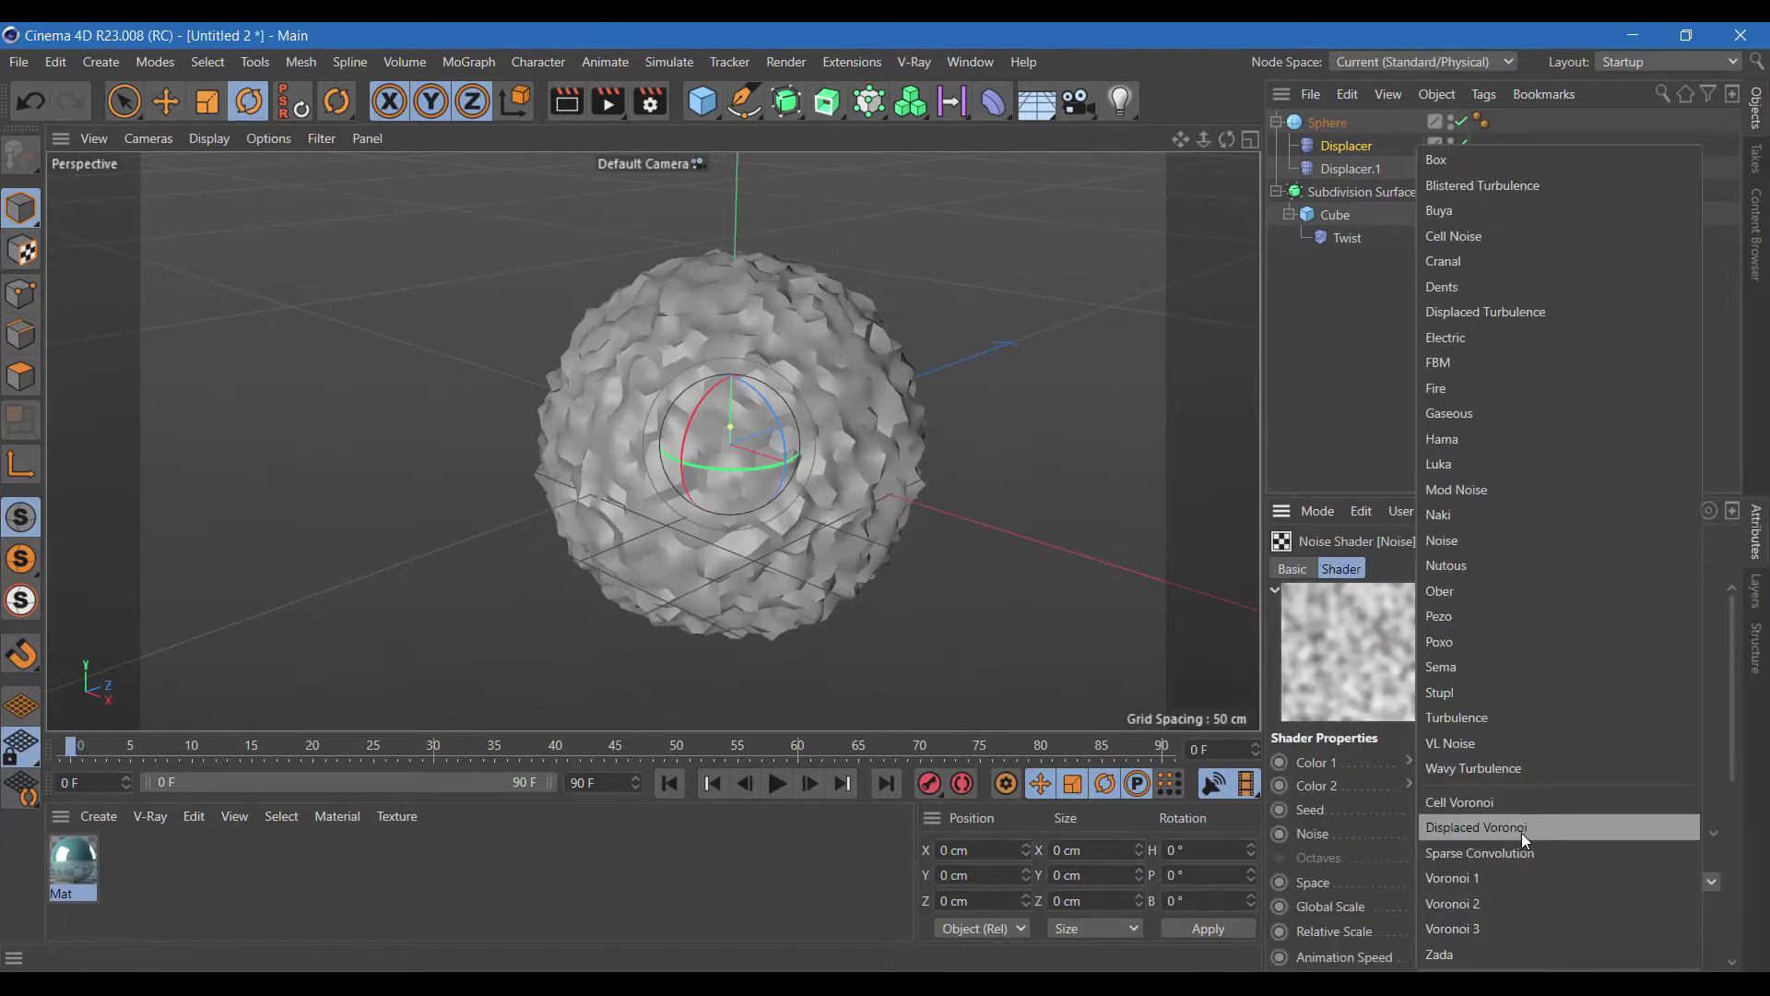
{"action": "left_click", "coordinate": [1499, 418]}
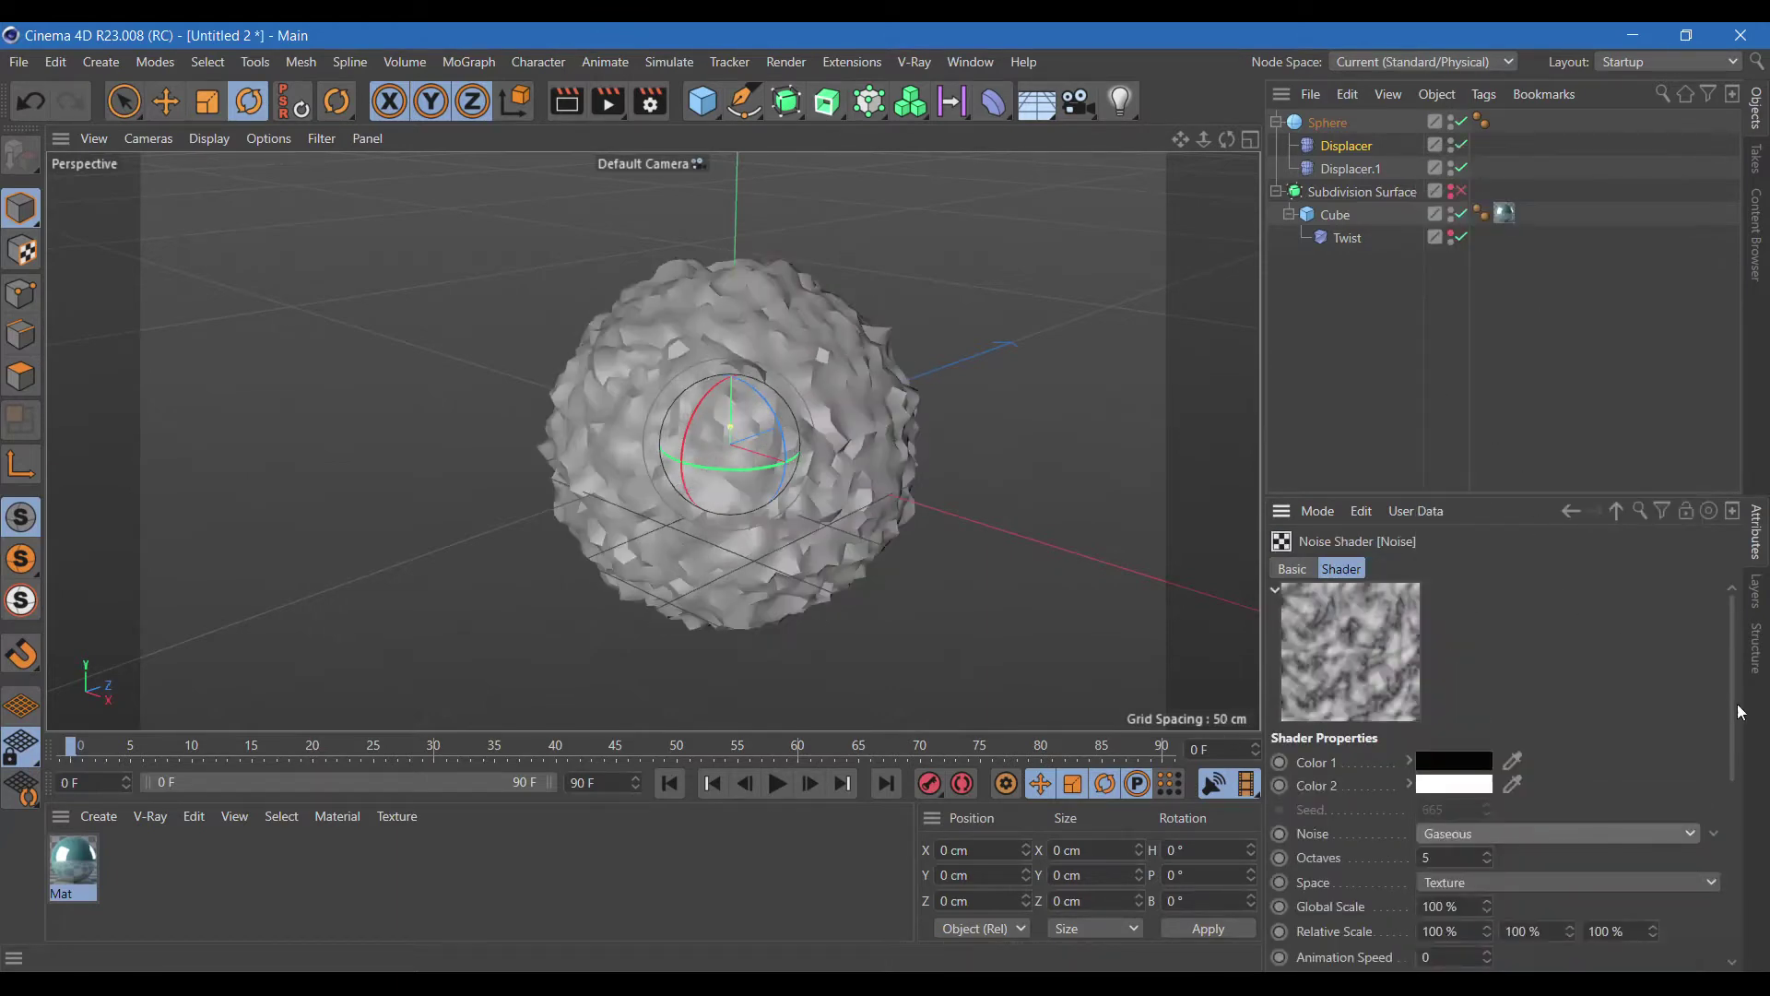
{"action": "left_click_drag", "start_coordinate": [1734, 705], "coordinate": [1736, 789]}
{"action": "left_click_drag", "start_coordinate": [1462, 737], "coordinate": [1403, 741]}
{"action": "type", "text": "200"}
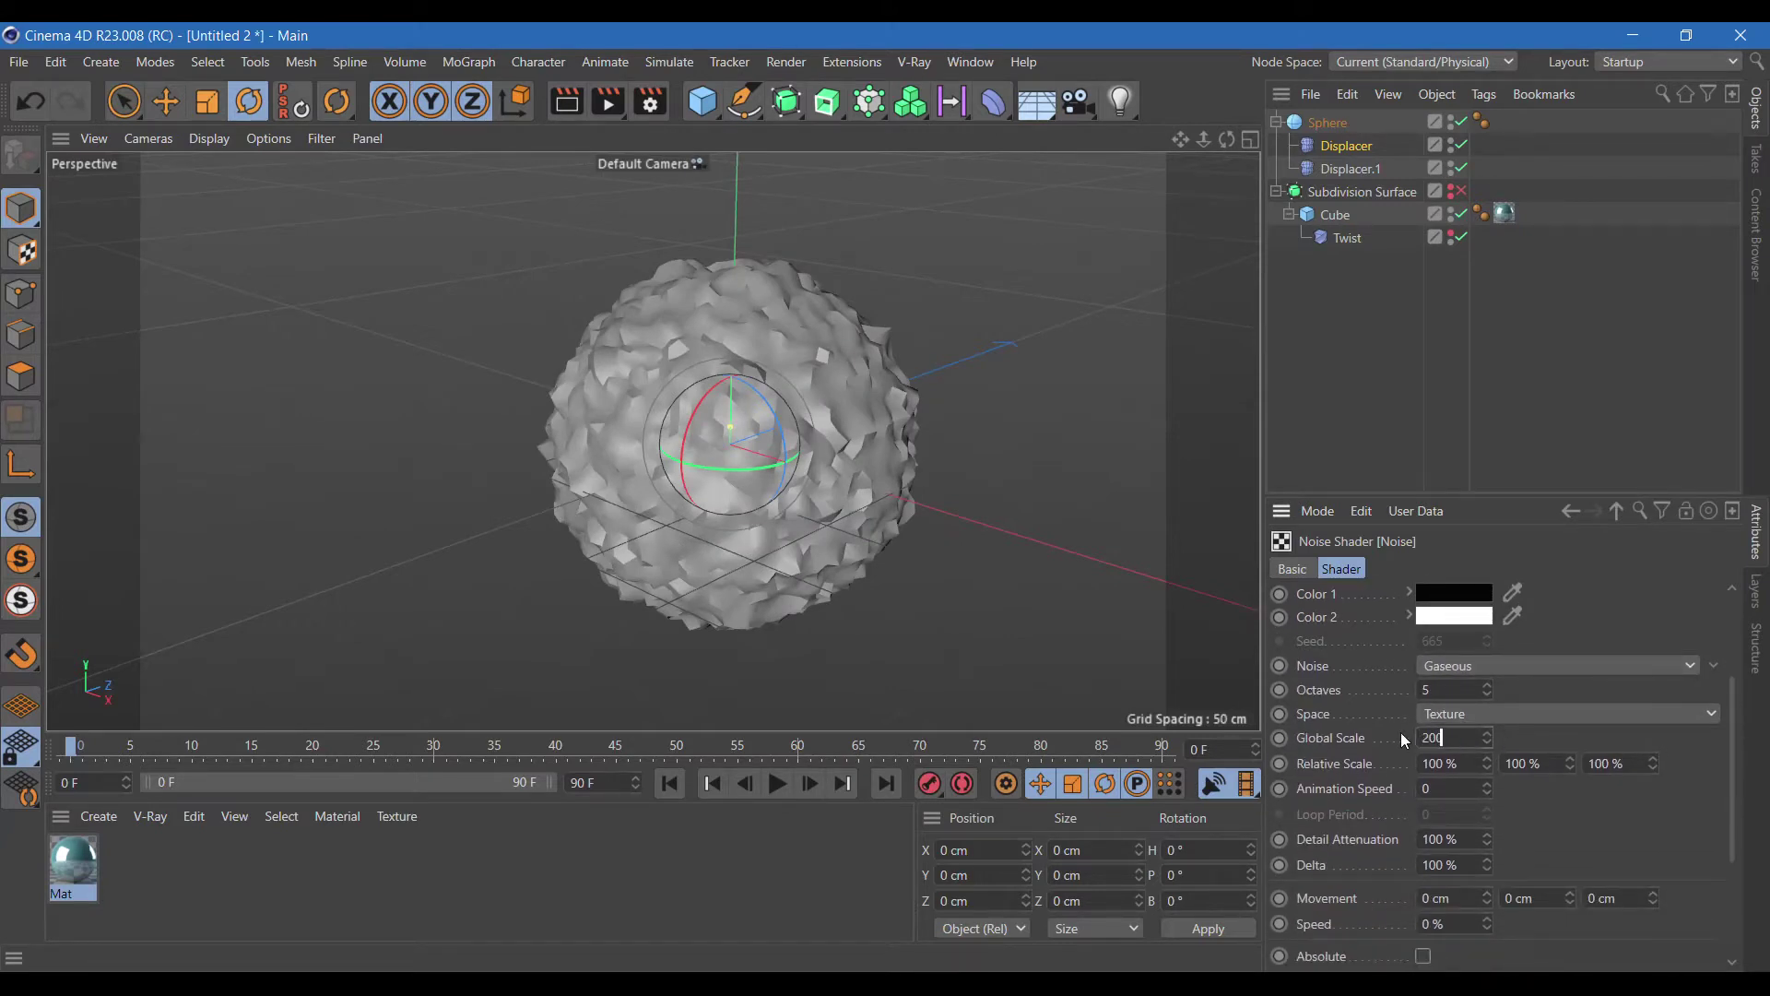
{"action": "type", "text": ".5"}
{"action": "key", "text": "Return"}
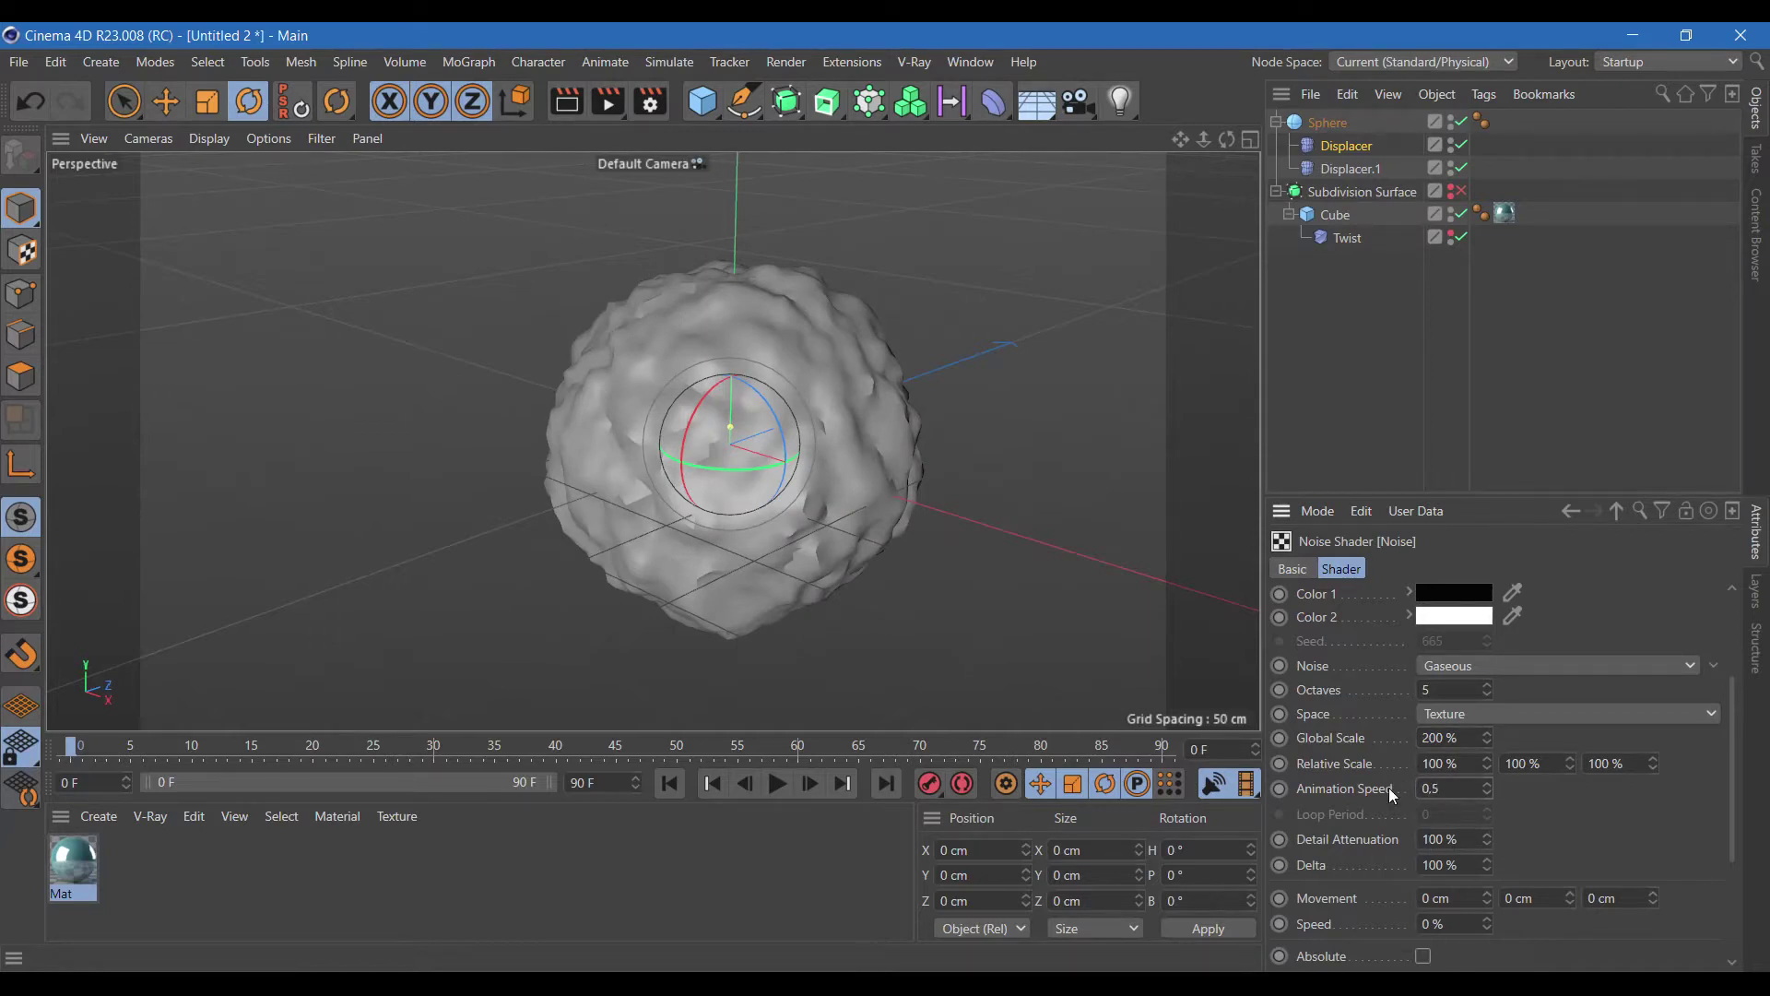
Set the timeline length to 300 frames.
{"action": "double_click", "coordinate": [599, 782]}
{"action": "type", "text": "300"}
{"action": "key", "text": "Return"}
{"action": "left_click", "coordinate": [1372, 175]}
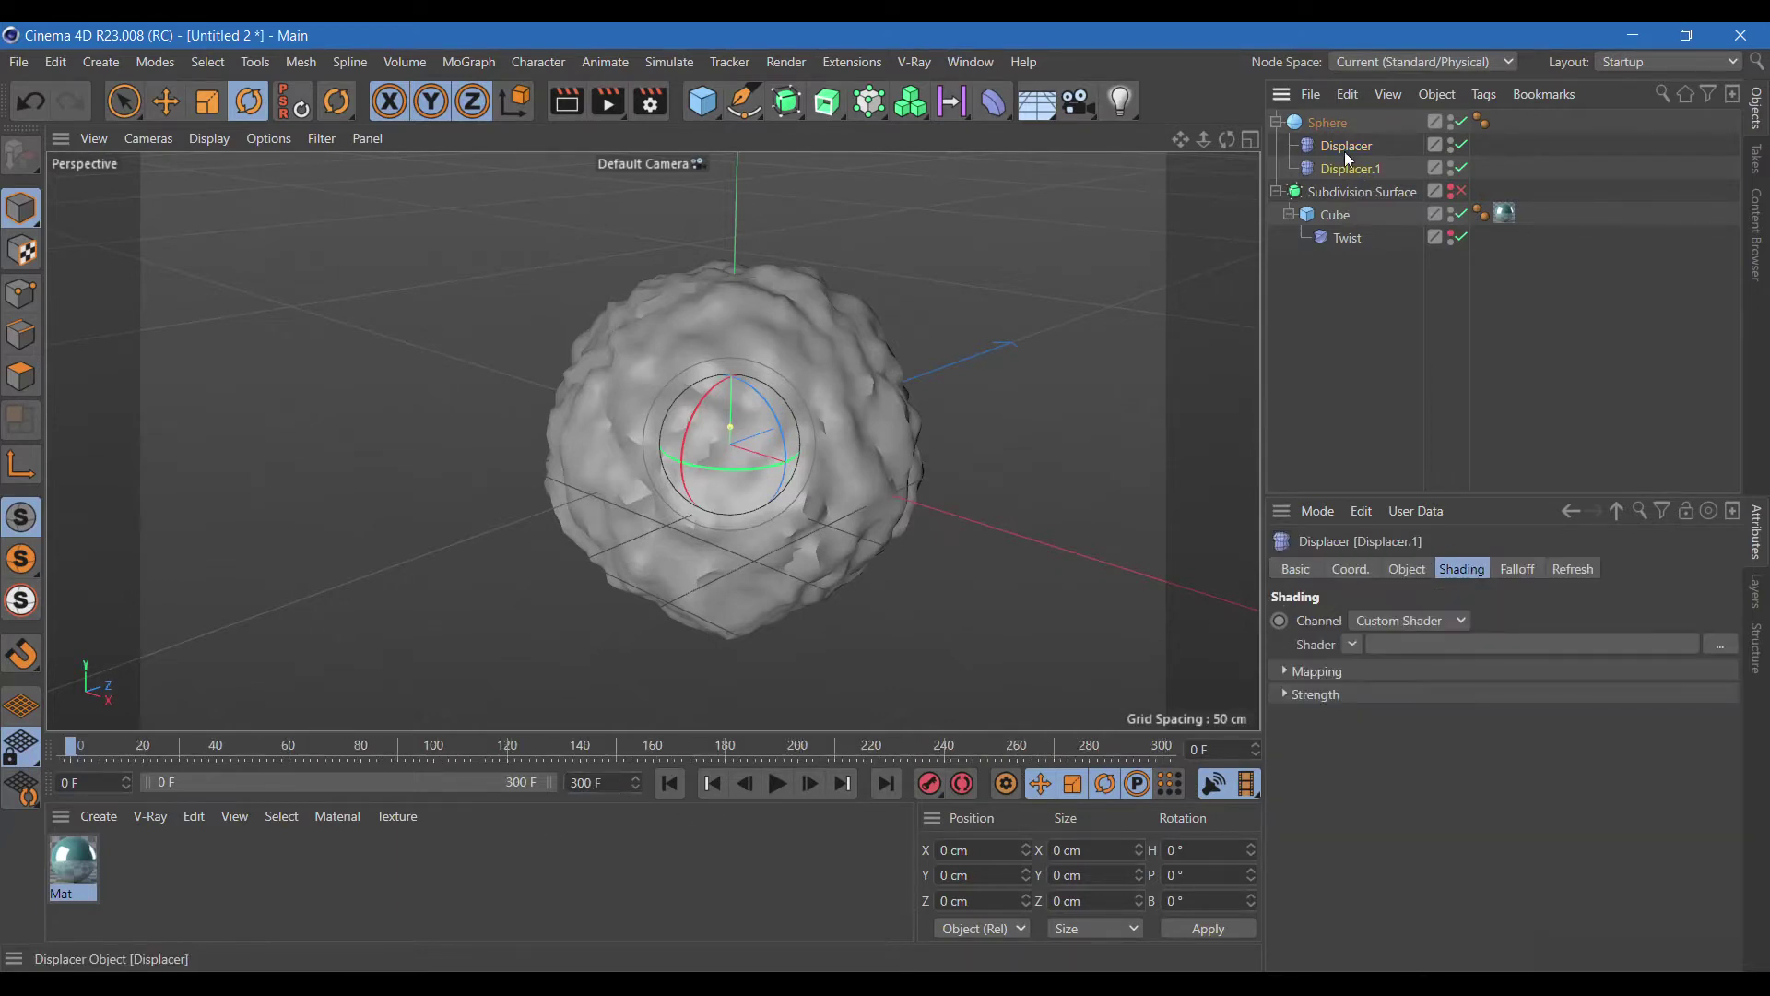
Set the first Displacer's height to 37 cm and Displacer.1's height to 30 cm.
{"action": "left_click", "coordinate": [1344, 149]}
{"action": "left_click", "coordinate": [1406, 569]}
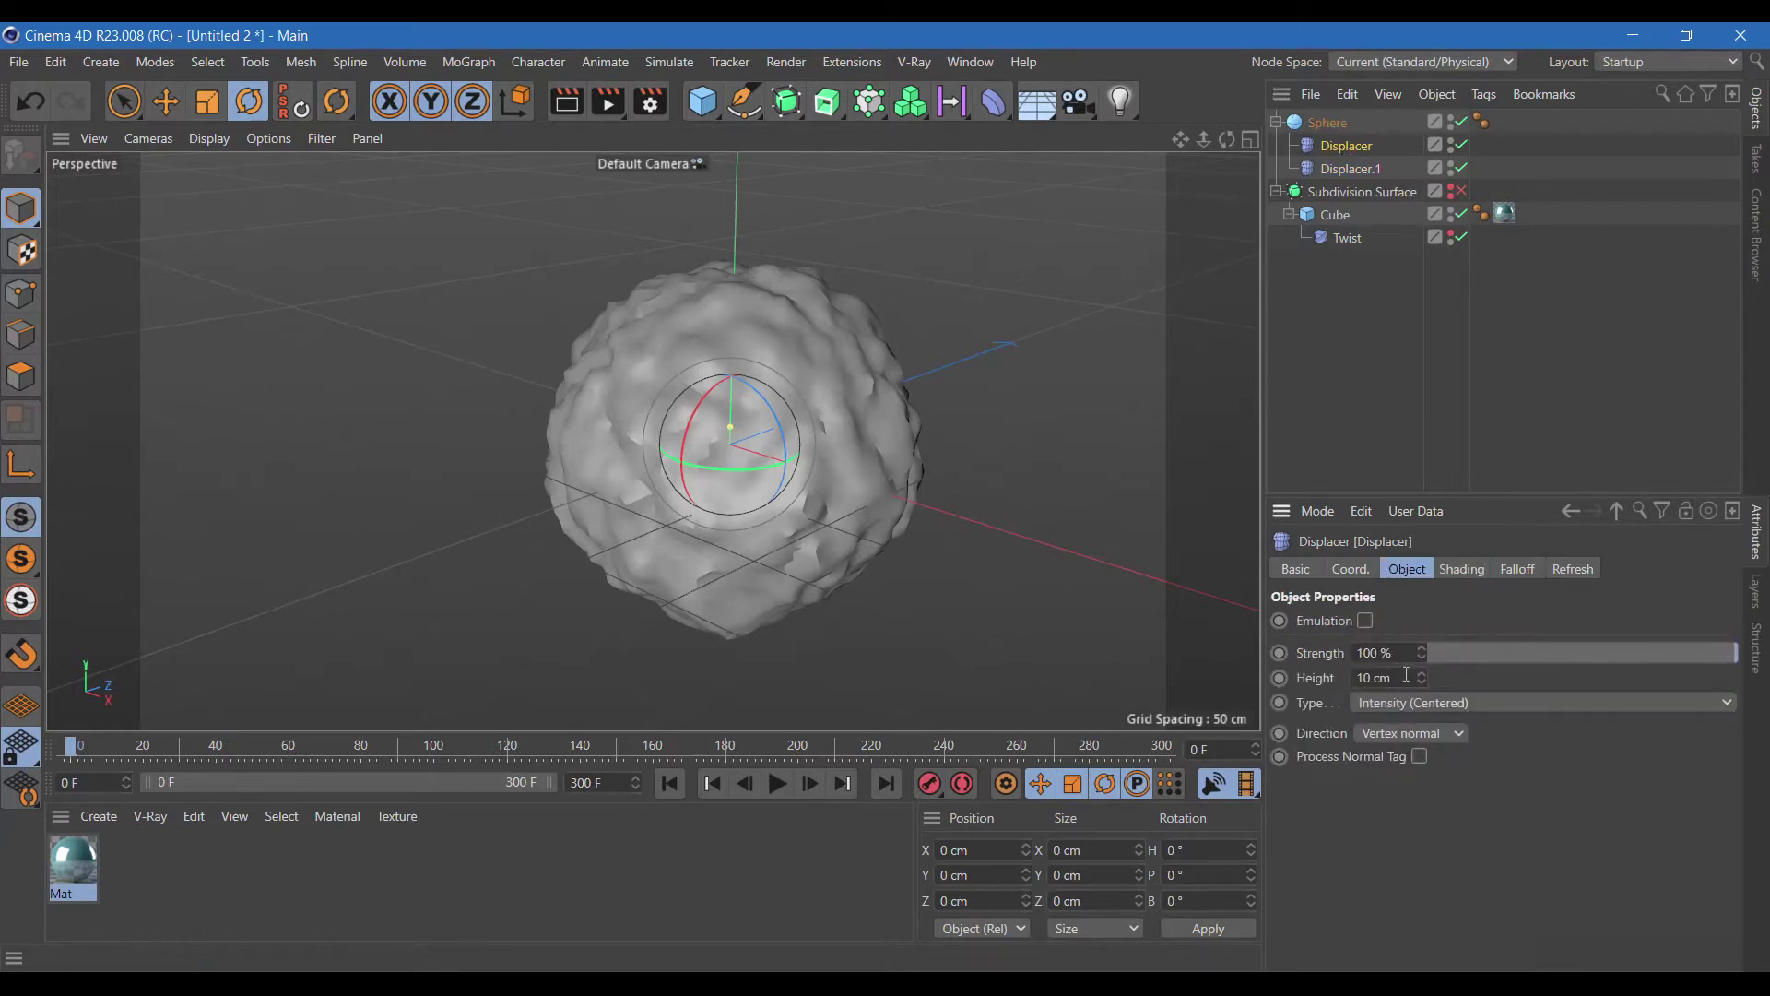
{"action": "left_click_drag", "start_coordinate": [1421, 678], "coordinate": [1420, 650]}
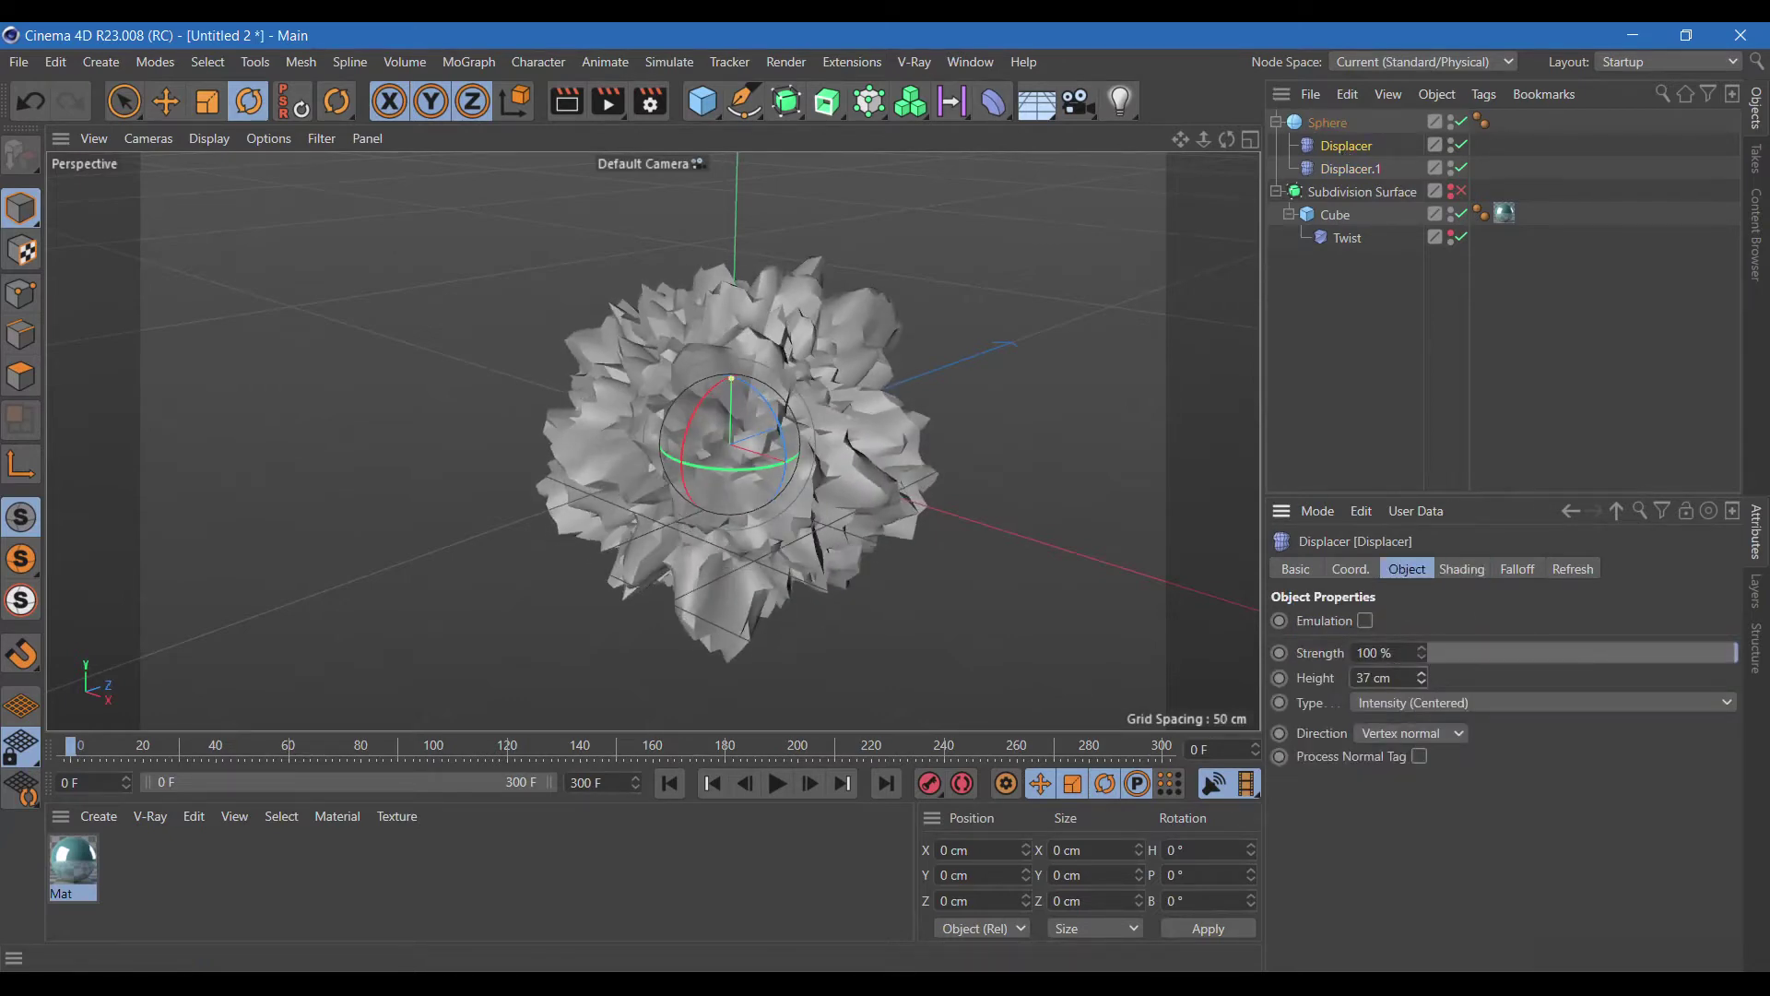
{"action": "left_click", "coordinate": [1359, 171]}
{"action": "left_click_drag", "start_coordinate": [1422, 677], "coordinate": [1421, 658]}
Drive Displacer.1 with Ober noise at 300% Global Scale.
{"action": "left_click", "coordinate": [1462, 571]}
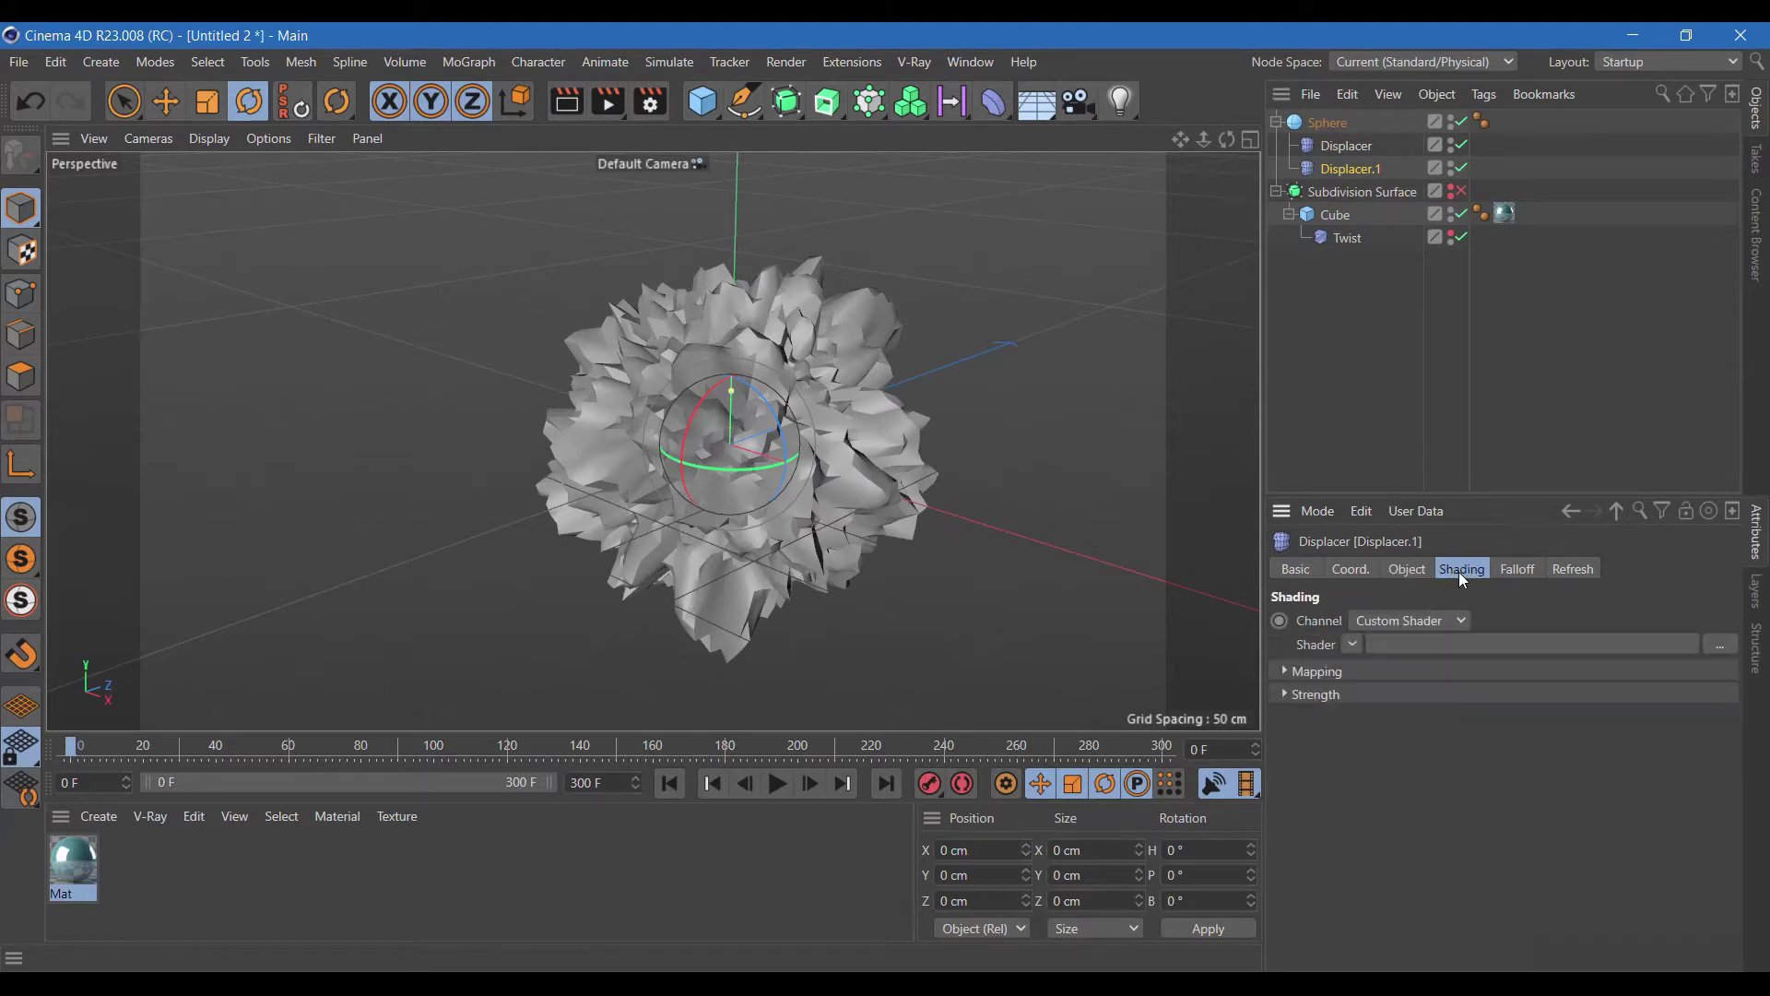
{"action": "left_click", "coordinate": [1351, 645]}
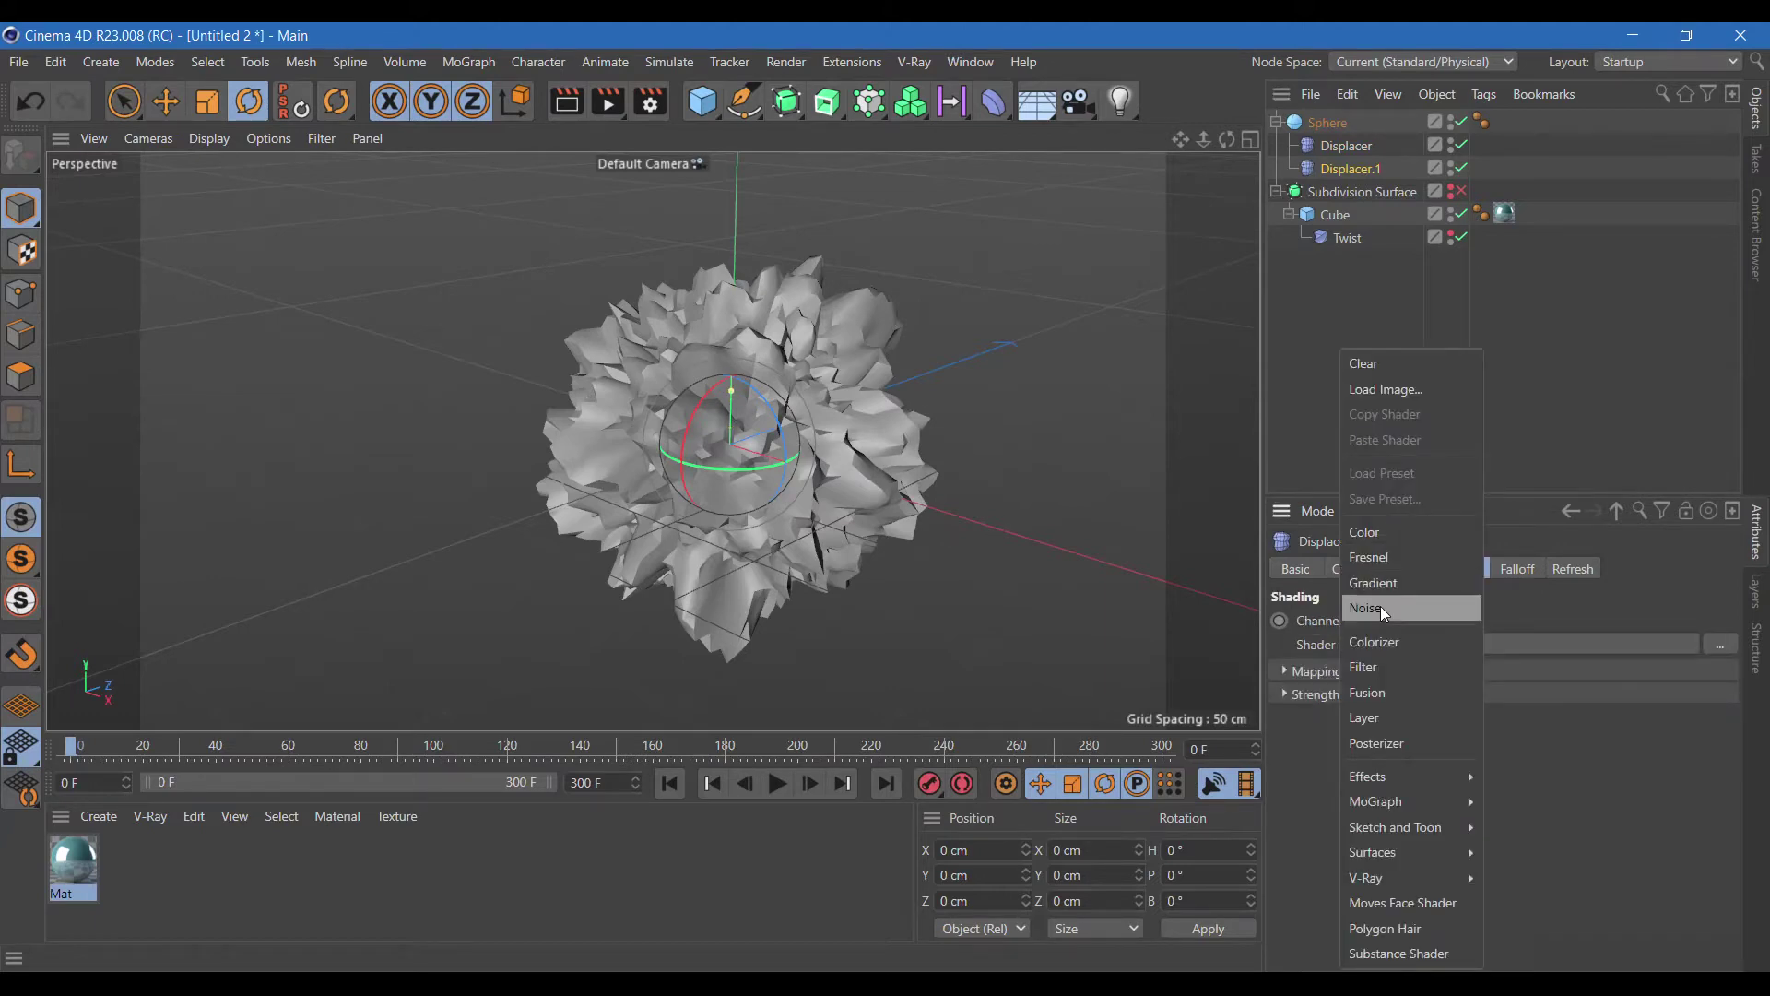
{"action": "left_click", "coordinate": [1380, 607]}
{"action": "left_click", "coordinate": [1391, 700]}
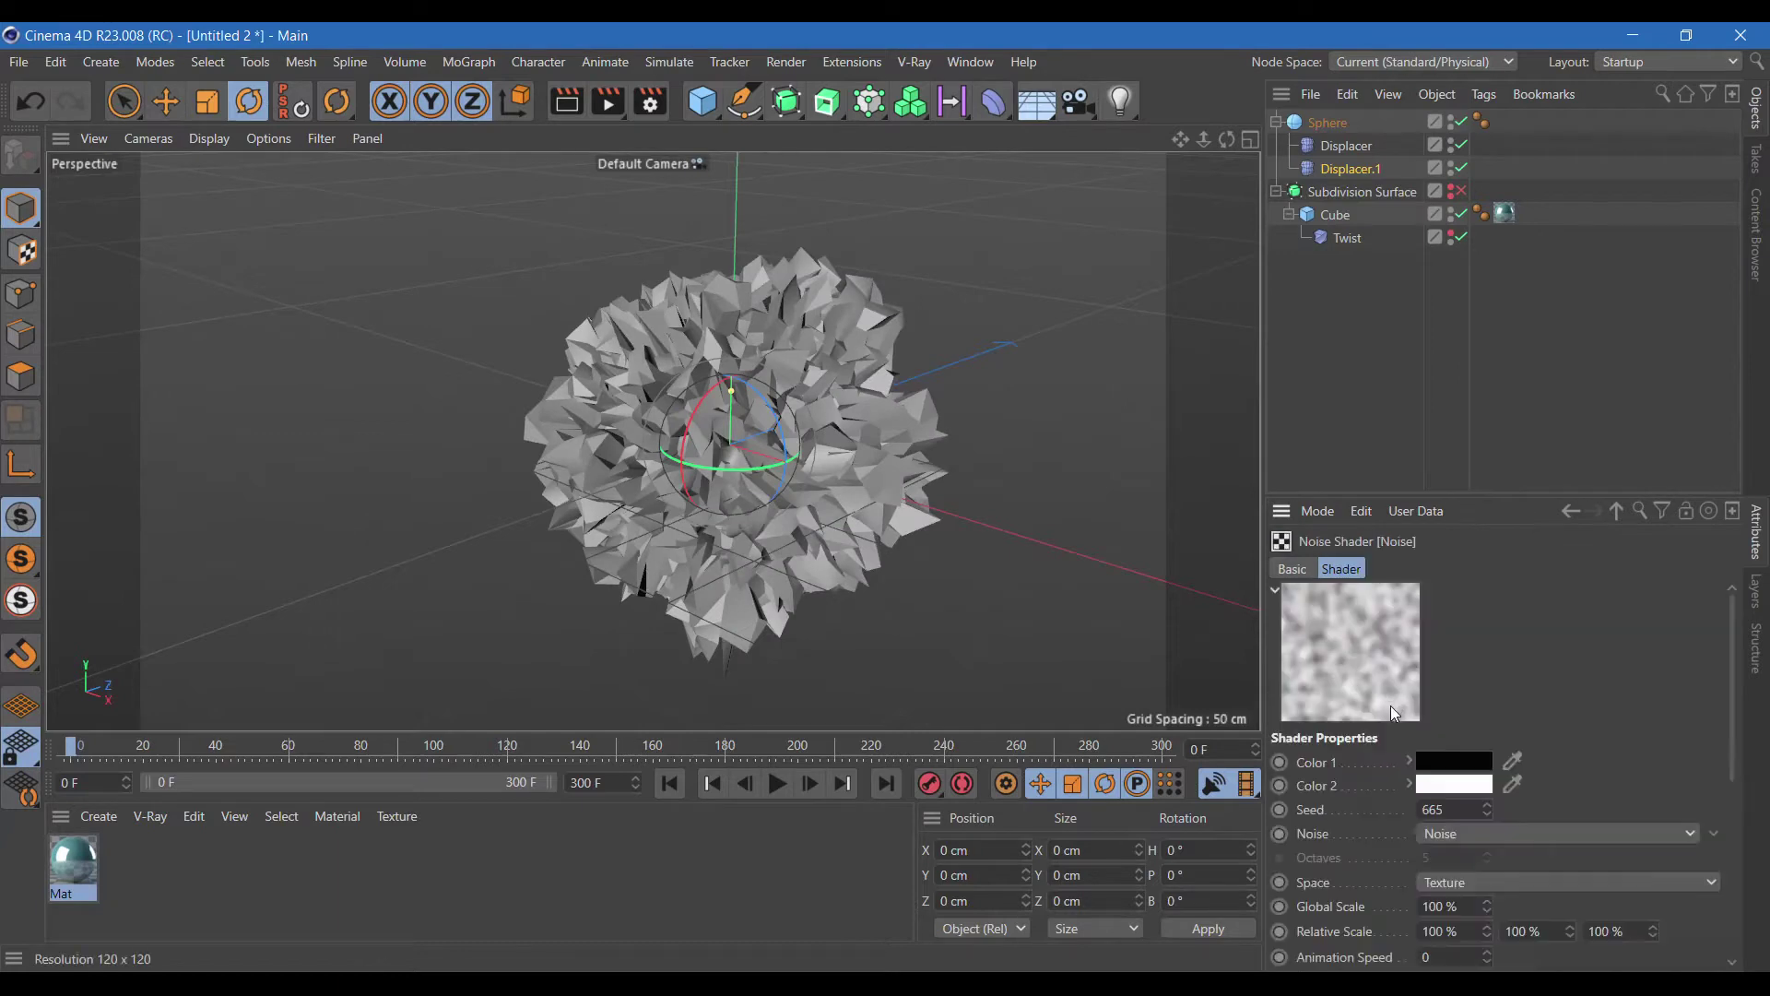
{"action": "left_click", "coordinate": [1478, 837]}
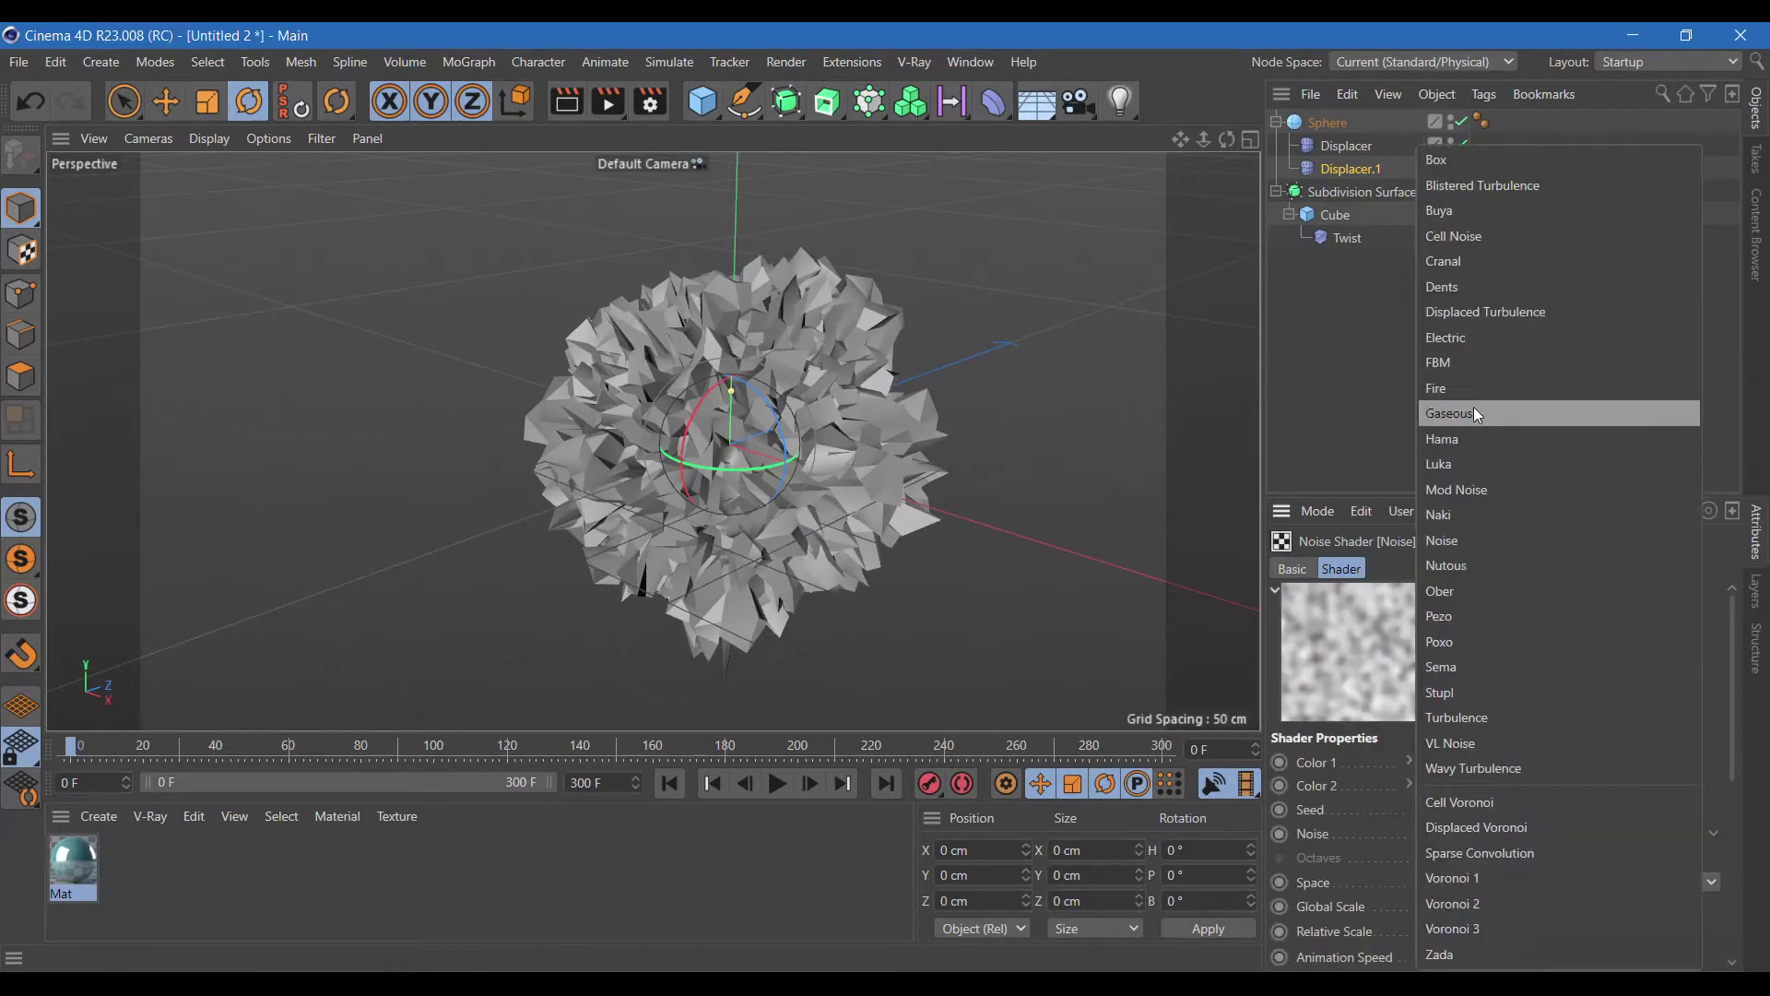
{"action": "left_click", "coordinate": [1474, 588]}
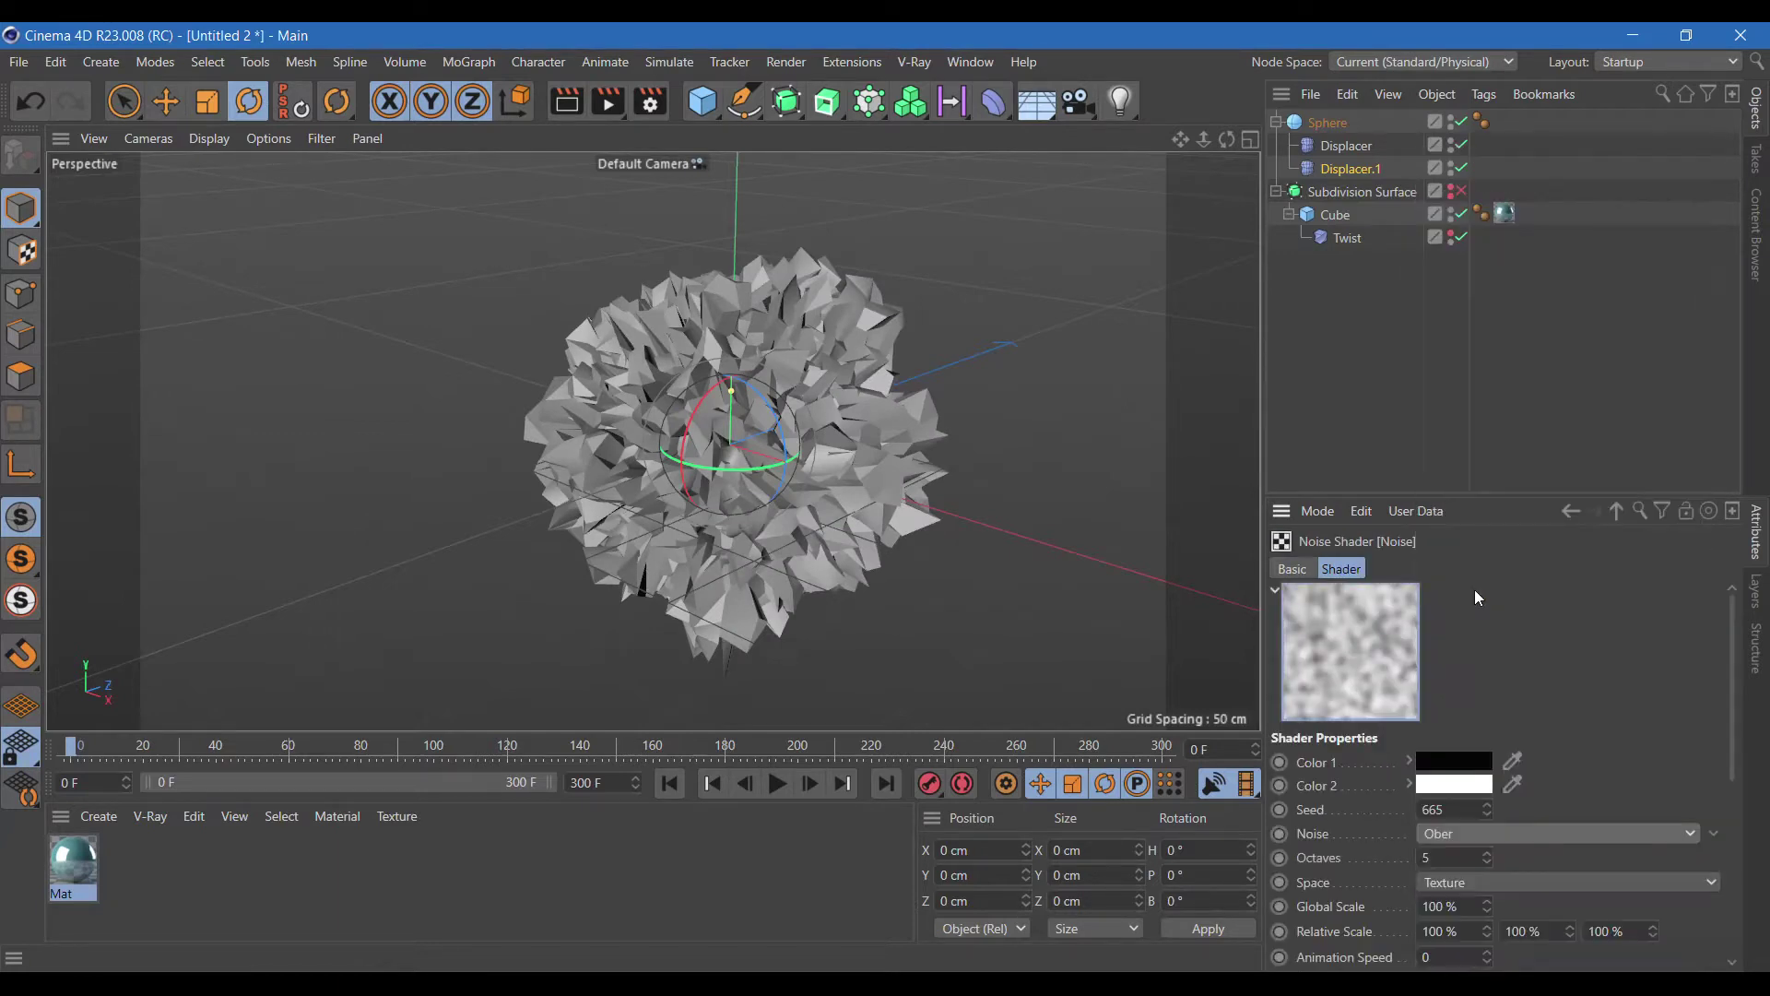
{"action": "left_click_drag", "start_coordinate": [1465, 911], "coordinate": [1411, 911]}
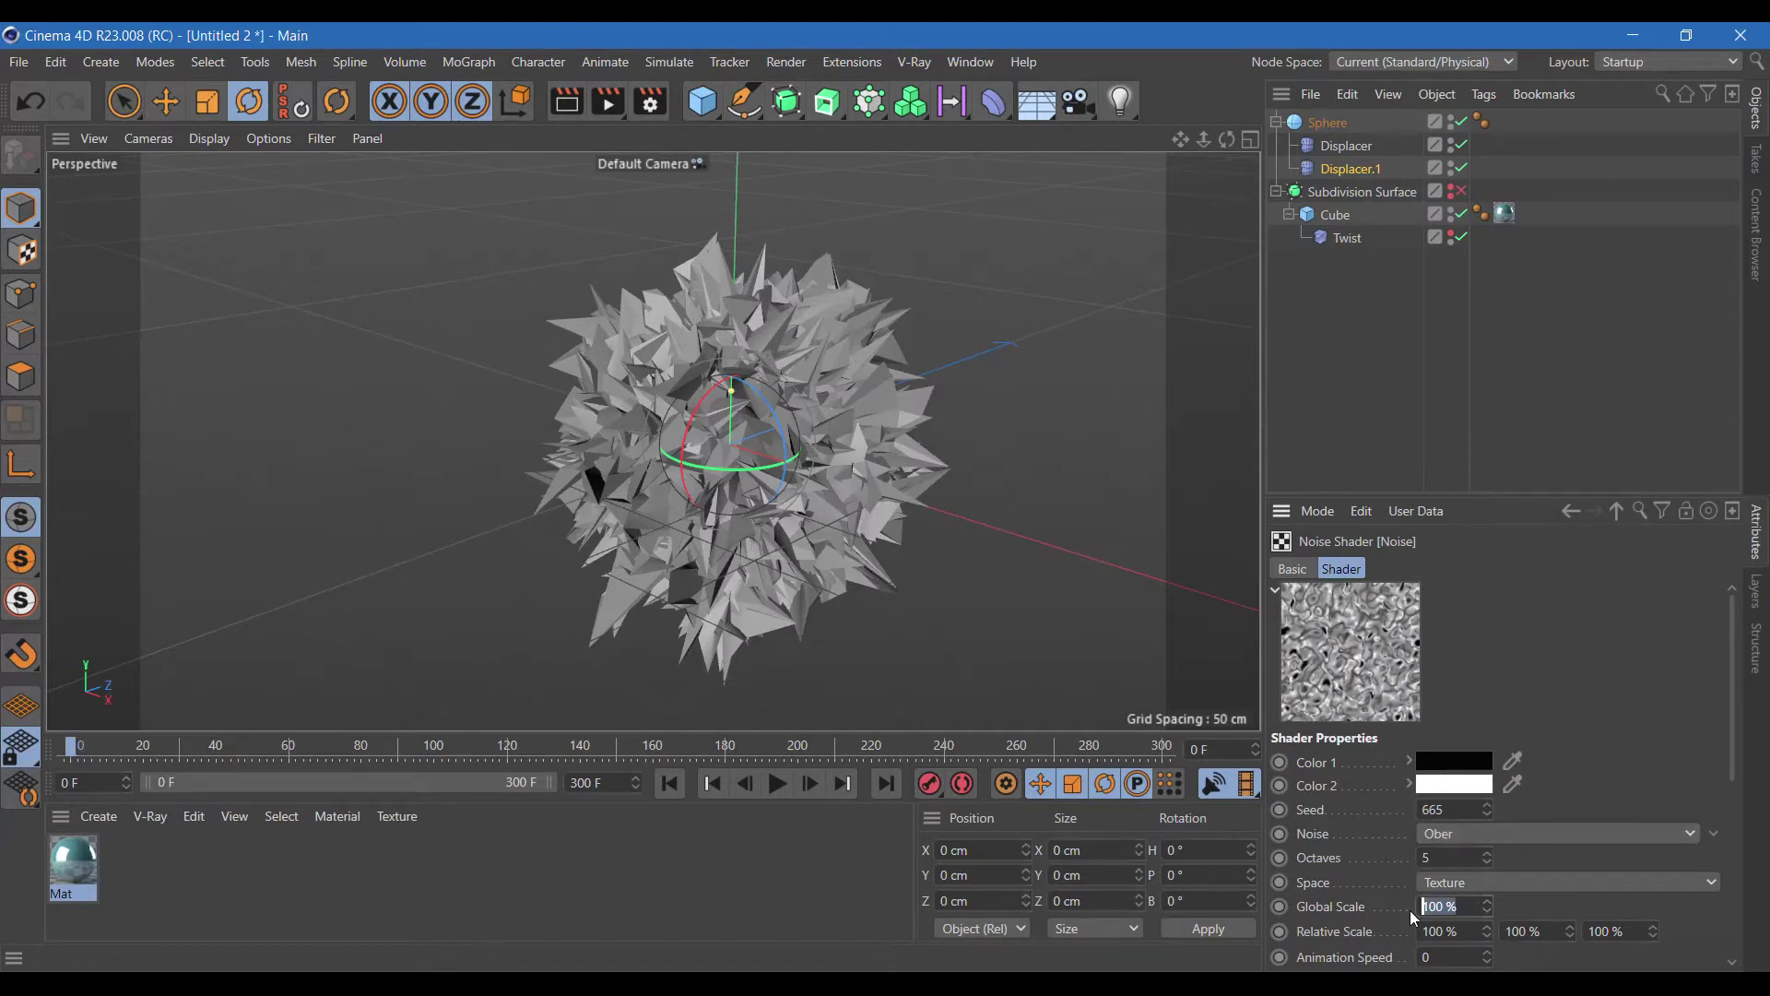
{"action": "type", "text": "300"}
{"action": "key", "text": "Return"}
Set the Ober noise animation speed to 0.5 and play the animation to preview the spikes.
{"action": "left_click_drag", "start_coordinate": [1734, 682], "coordinate": [1736, 774]}
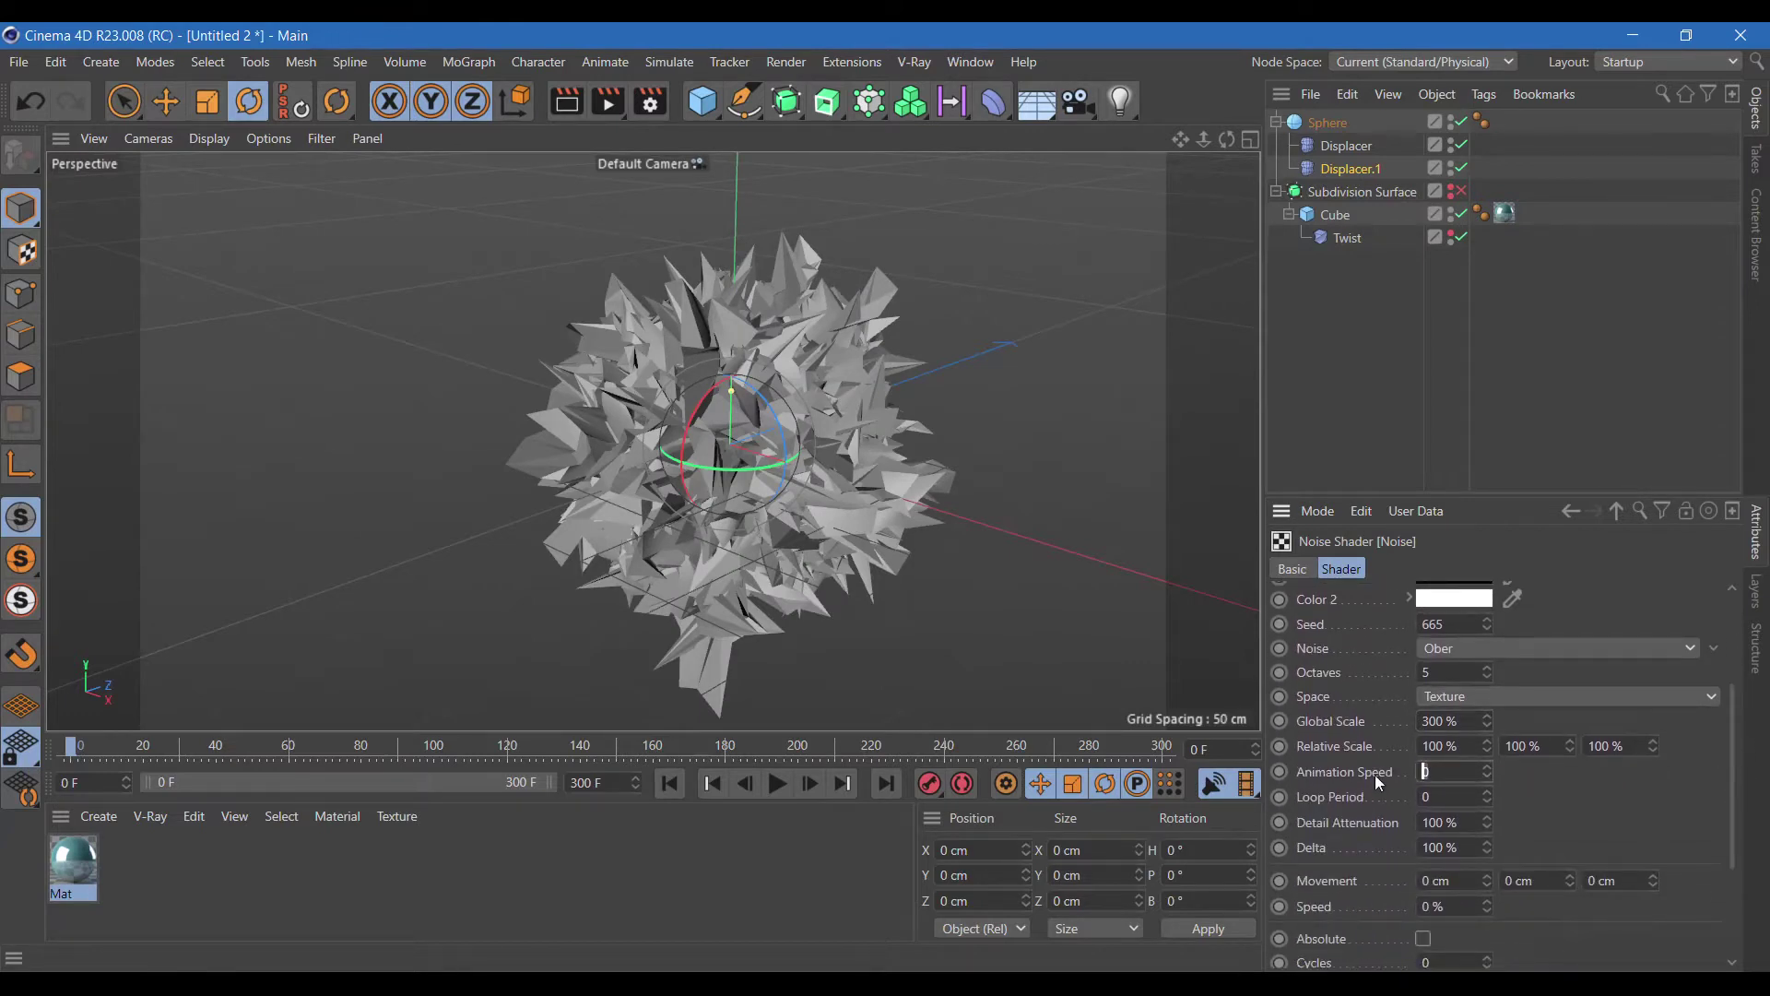
{"action": "type", "text": ",5"}
{"action": "left_click", "coordinate": [776, 784]}
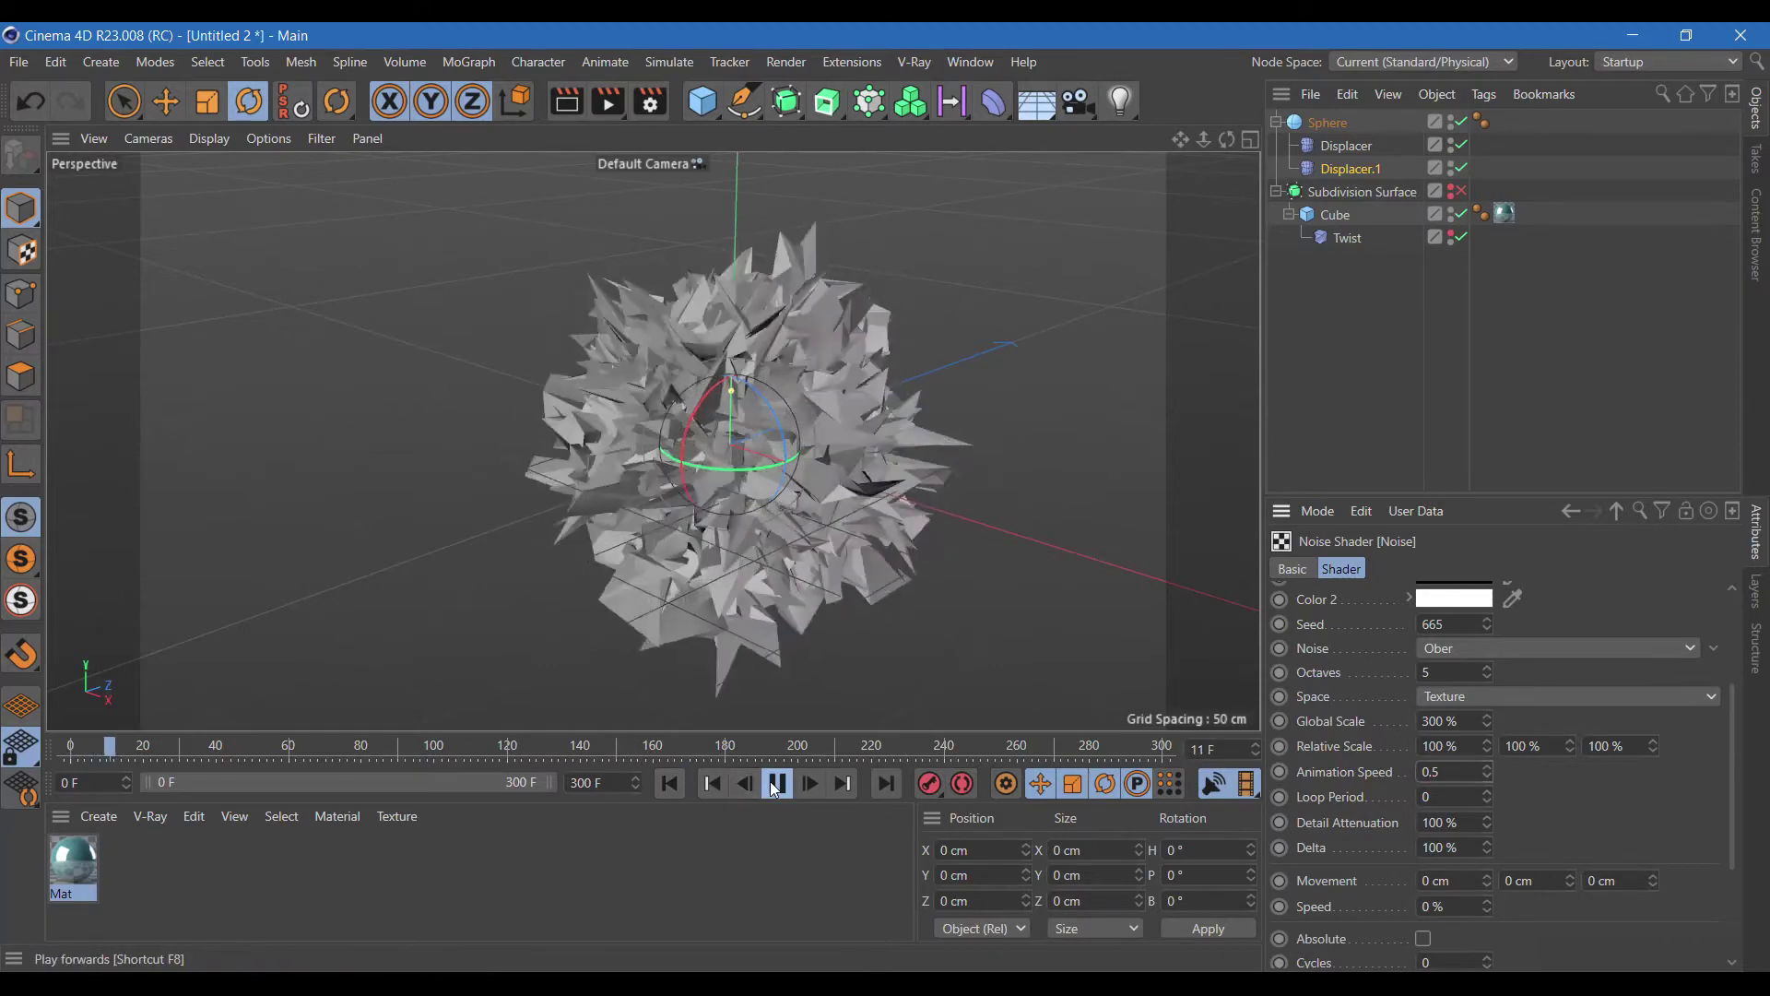
{"action": "left_click", "coordinate": [1332, 125]}
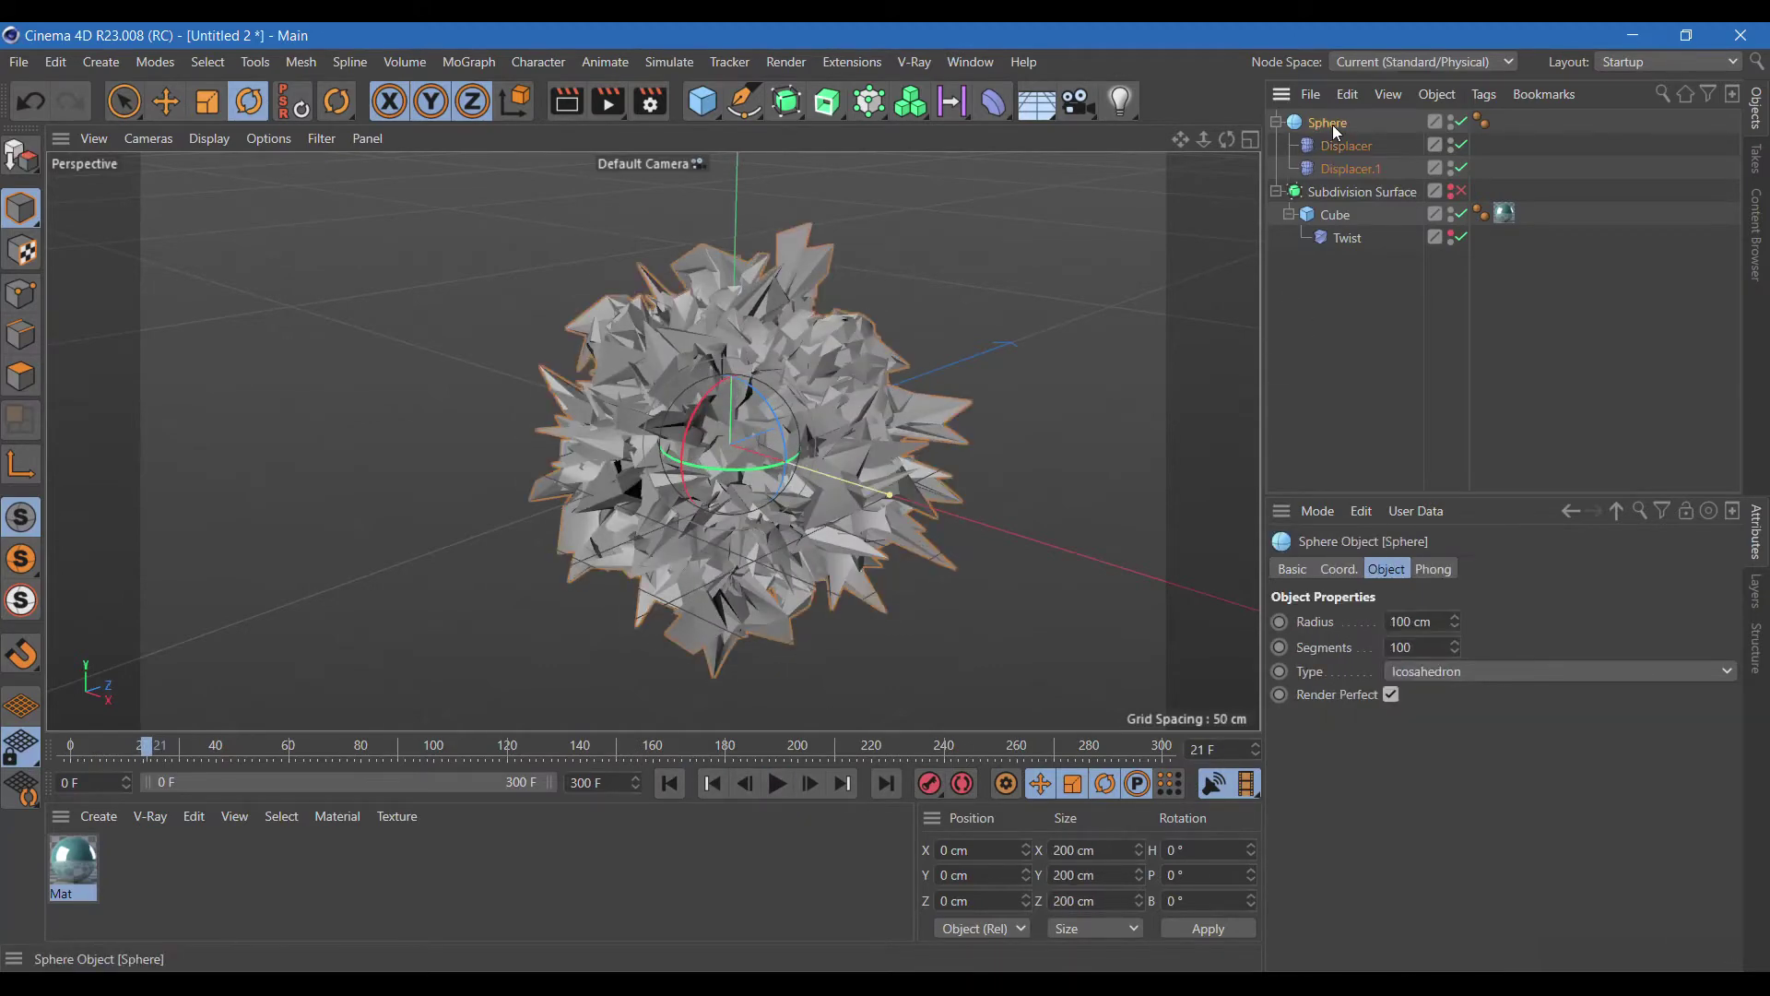
Add a 360° Twist deformer under the spiky sphere.
{"action": "left_click", "coordinate": [998, 109]}
{"action": "left_click", "coordinate": [1066, 177]}
{"action": "left_click_drag", "start_coordinate": [1393, 692], "coordinate": [1320, 697]}
{"action": "type", "text": "360"}
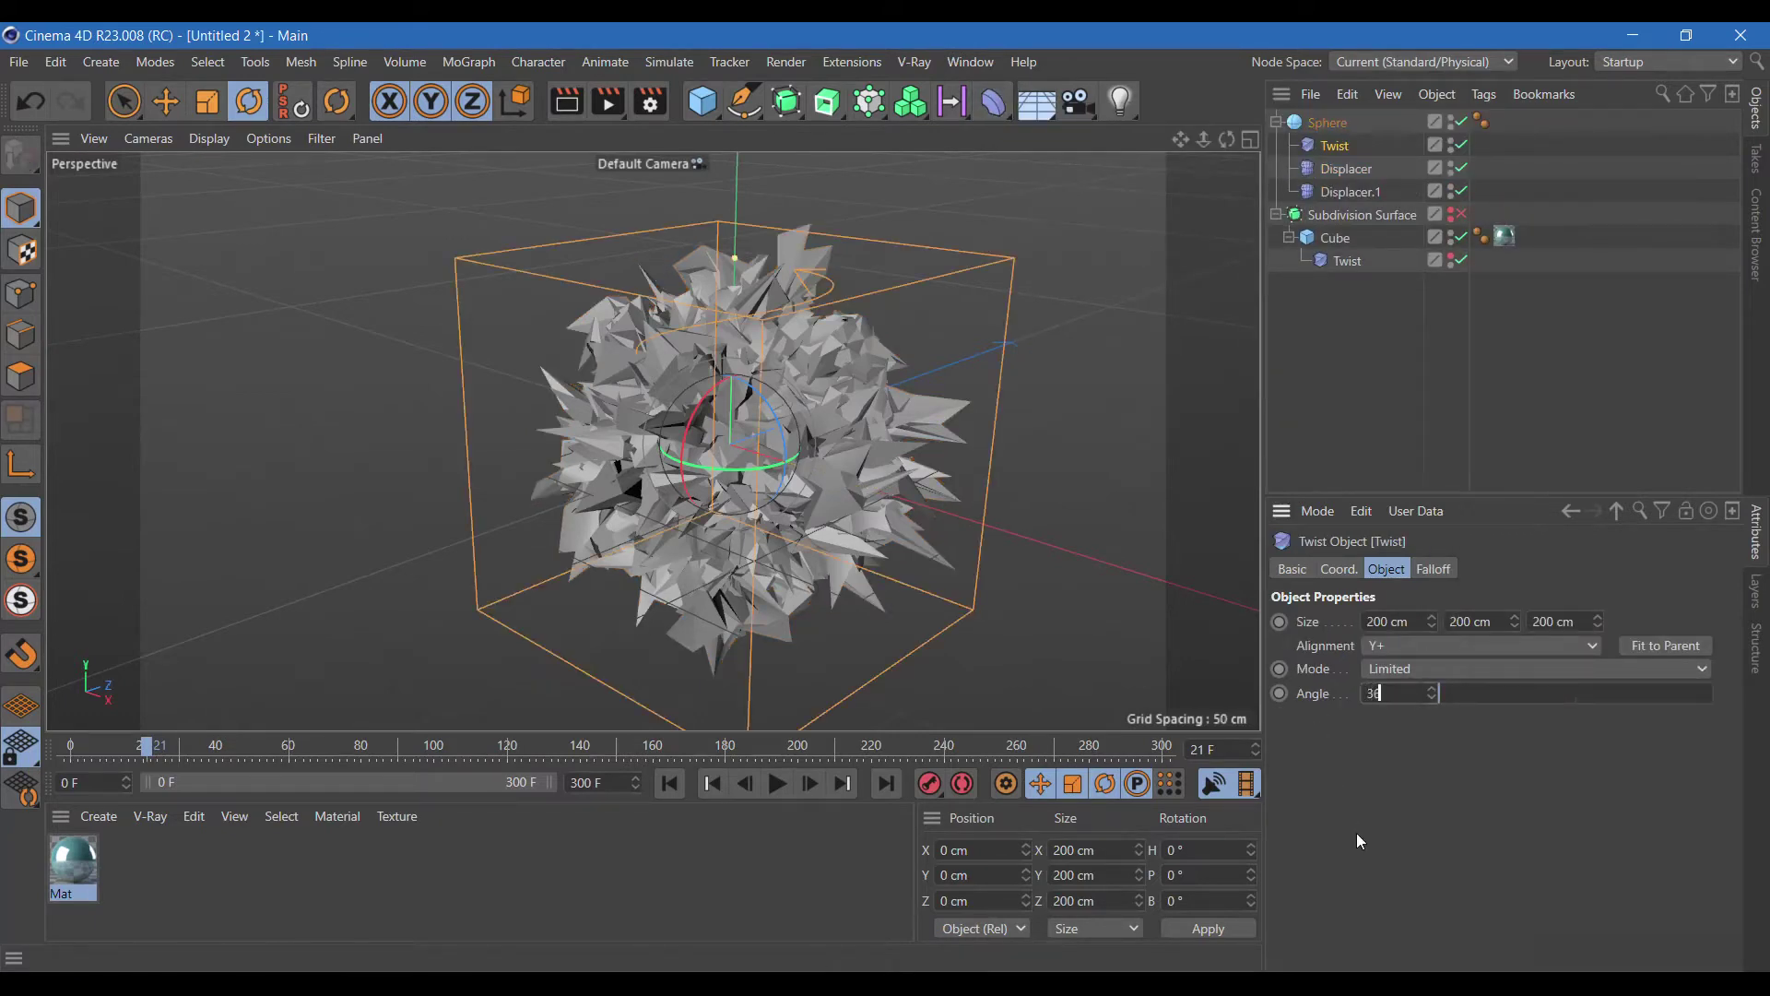
{"action": "key", "text": "Return"}
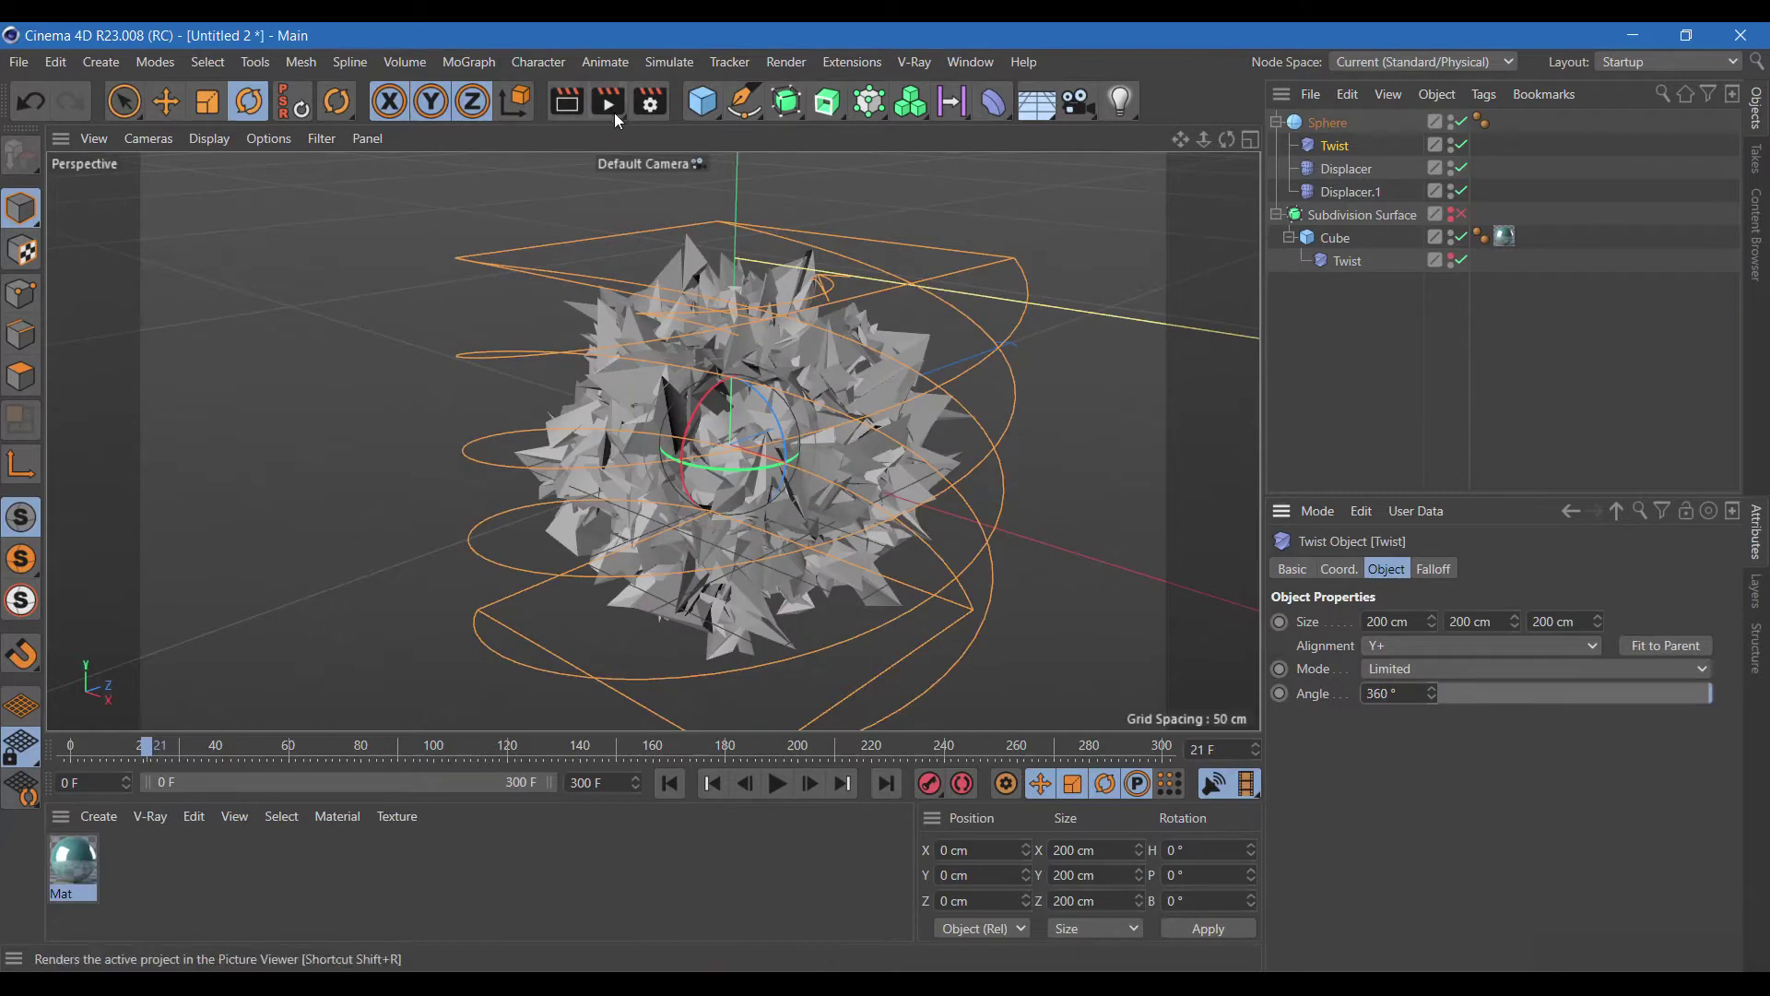
Wrap the sphere in a new Subdivision Surface and render a preview.
{"action": "left_click", "coordinate": [800, 109], "text": "alt"}
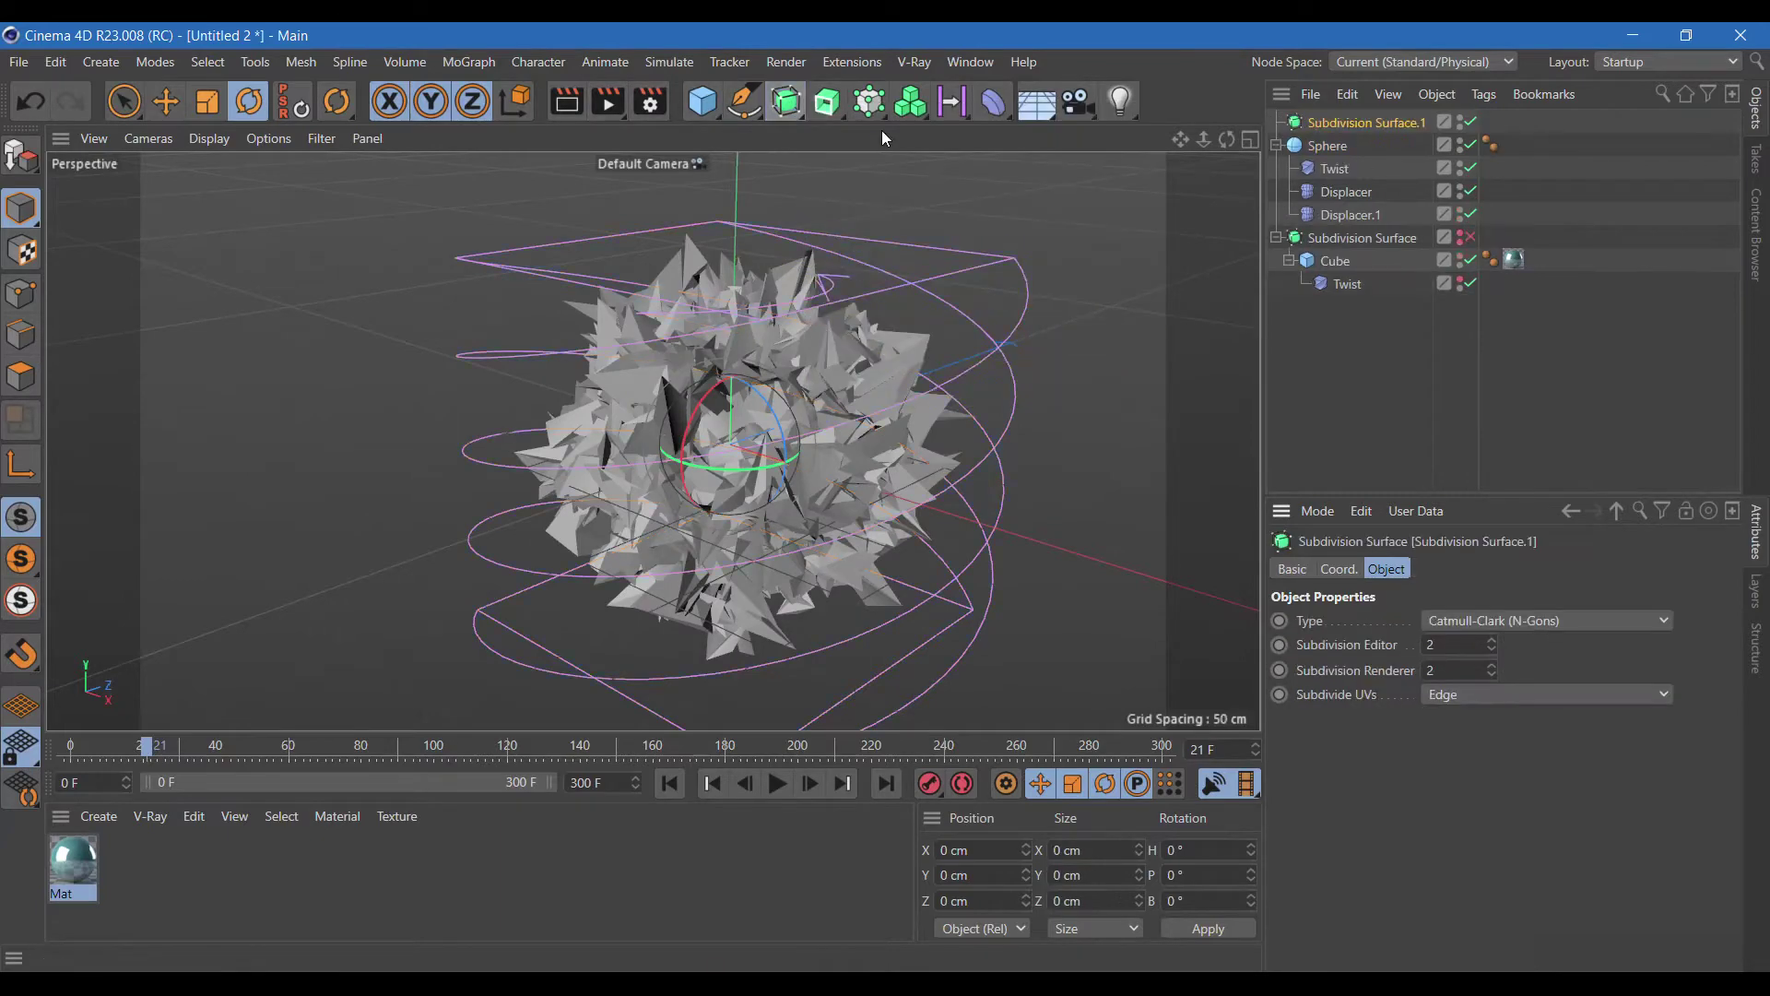
{"action": "left_click", "coordinate": [1335, 148]}
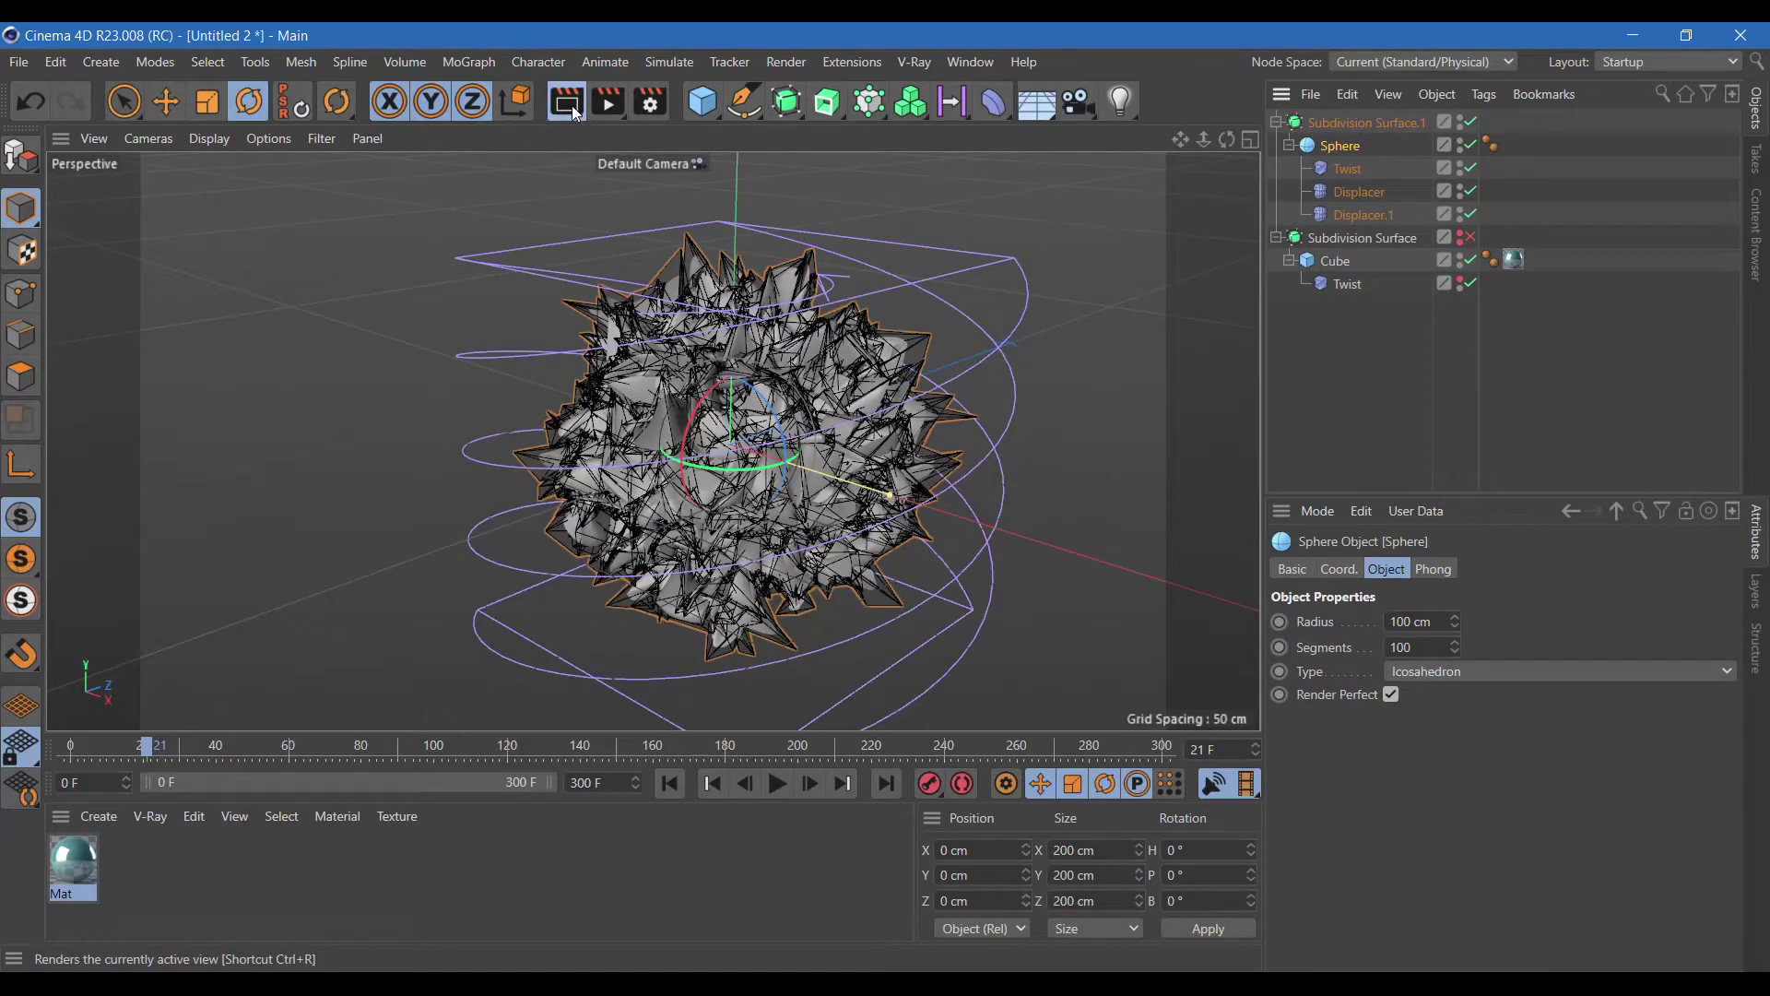
{"action": "left_click", "coordinate": [566, 101]}
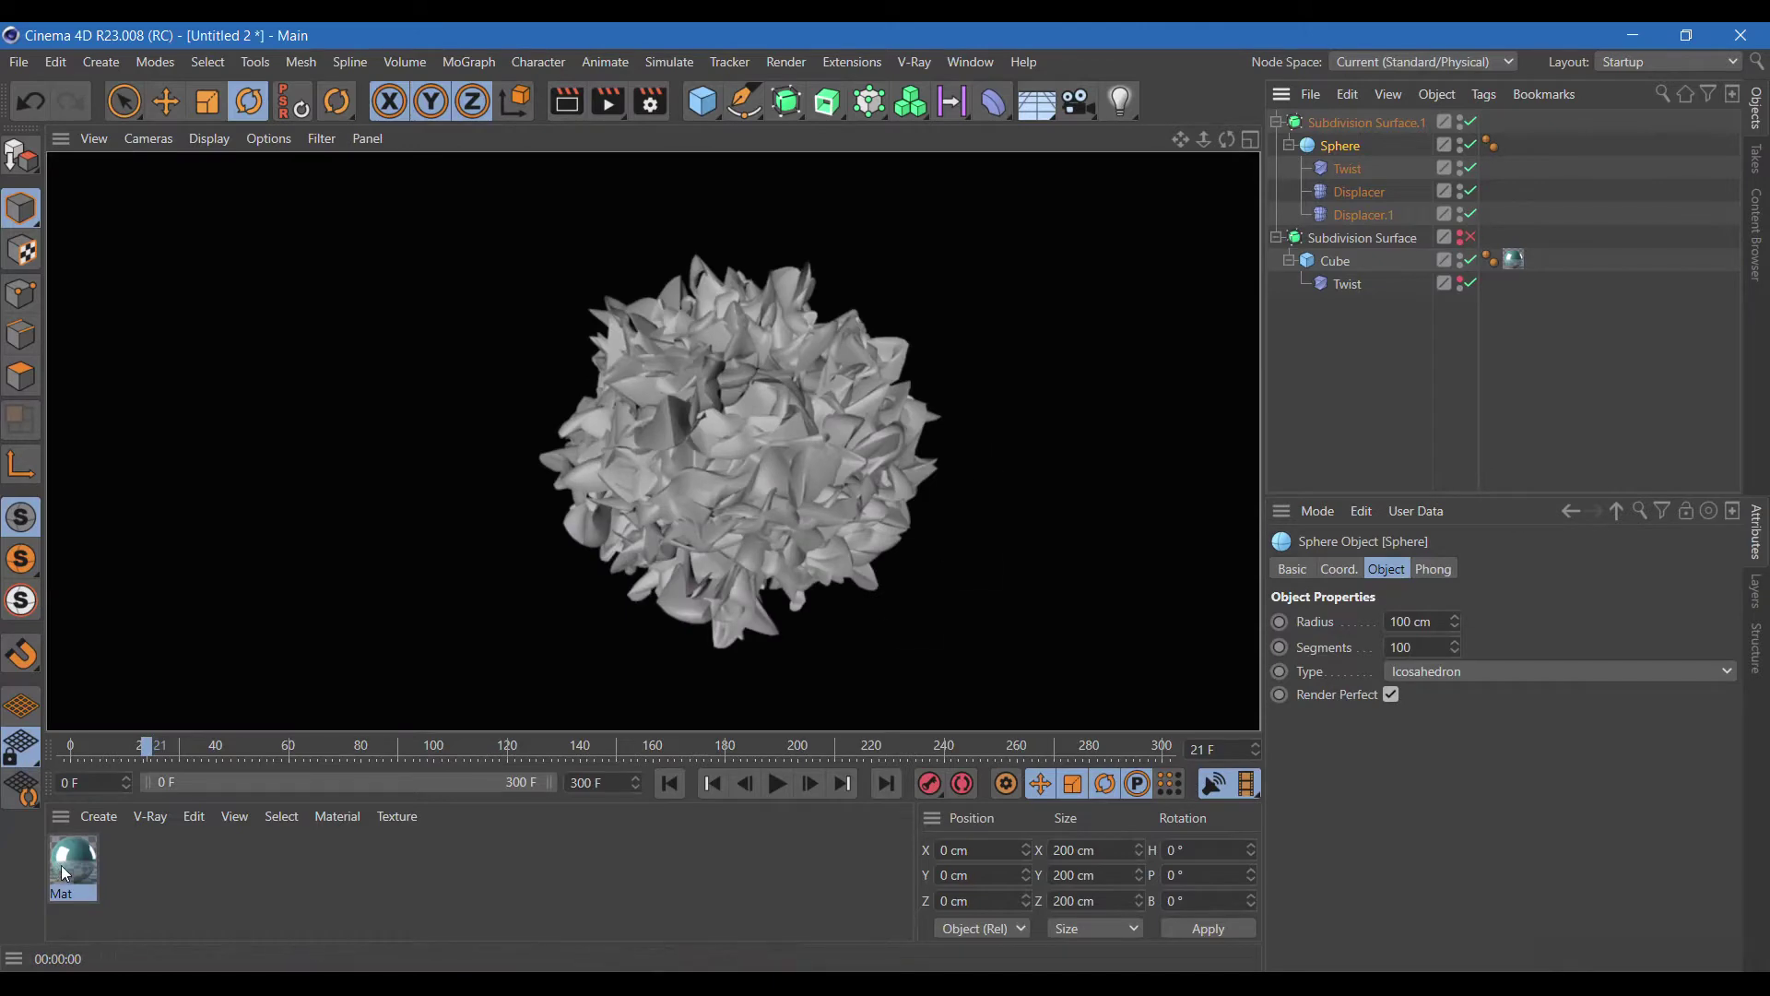
{"action": "left_click_drag", "start_coordinate": [66, 873], "coordinate": [117, 860], "text": "ctrl"}
Tint Mat.1 blue-violet (hue 237°), apply it to the sphere and render.
{"action": "double_click", "coordinate": [116, 860]}
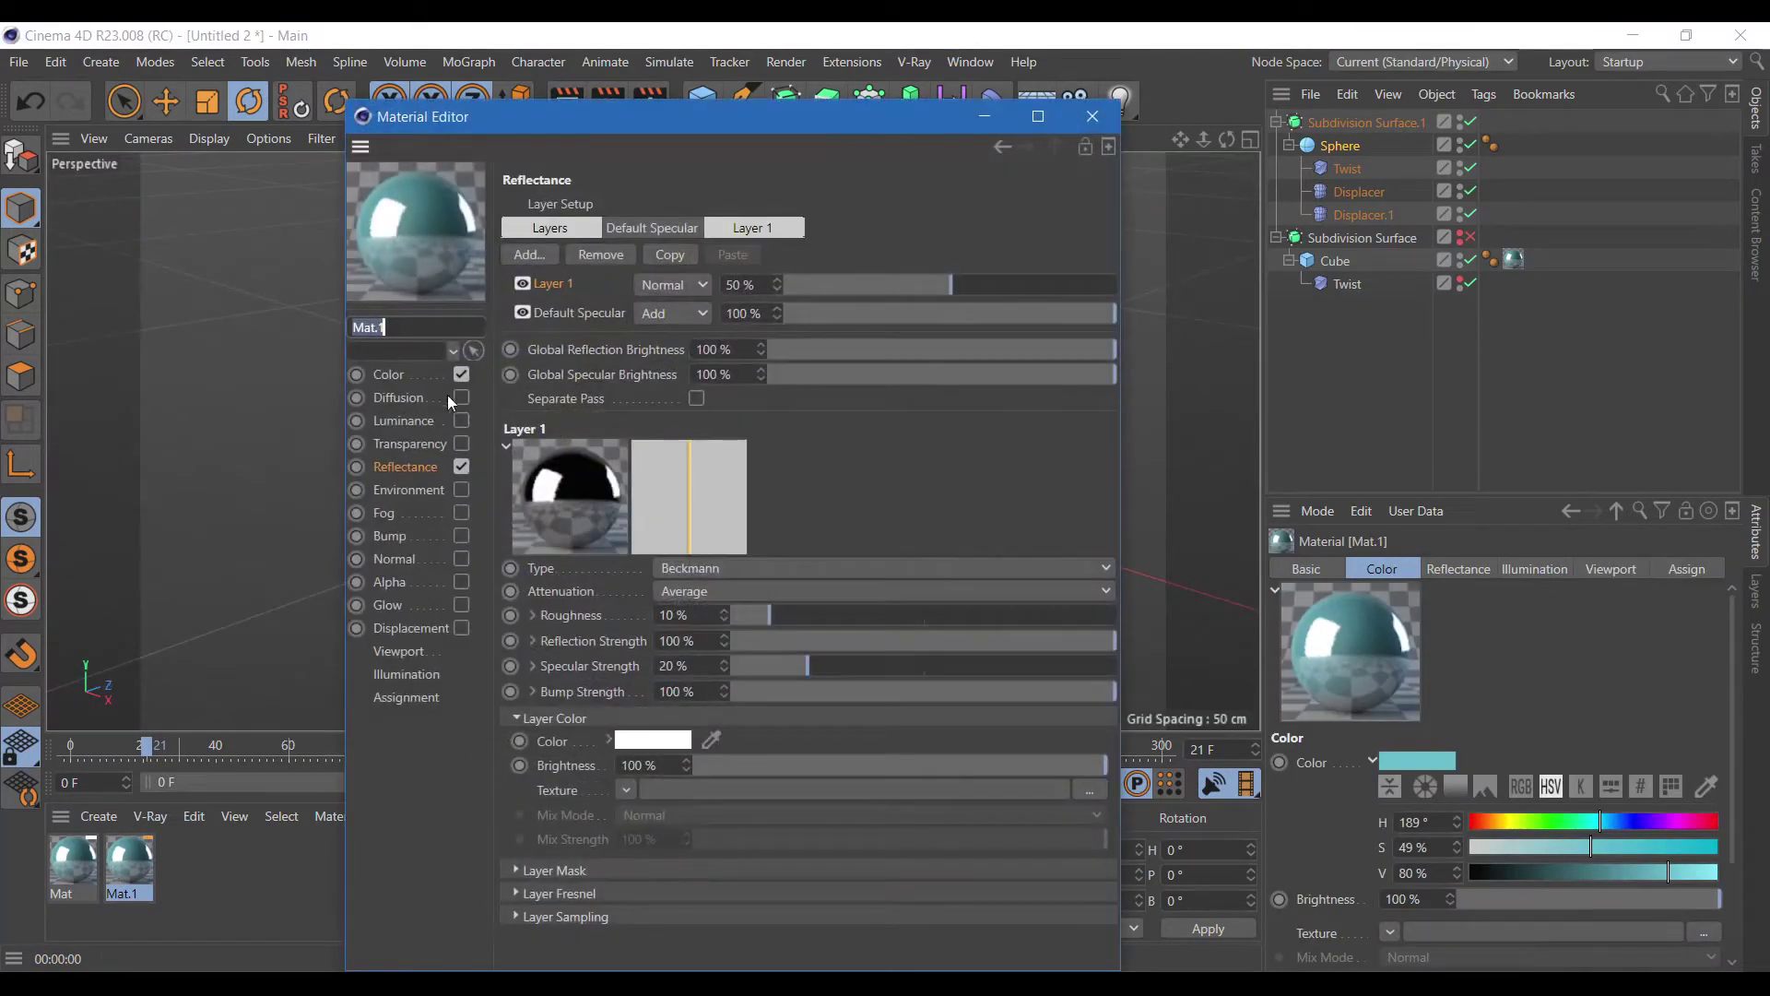
{"action": "left_click", "coordinate": [394, 374]}
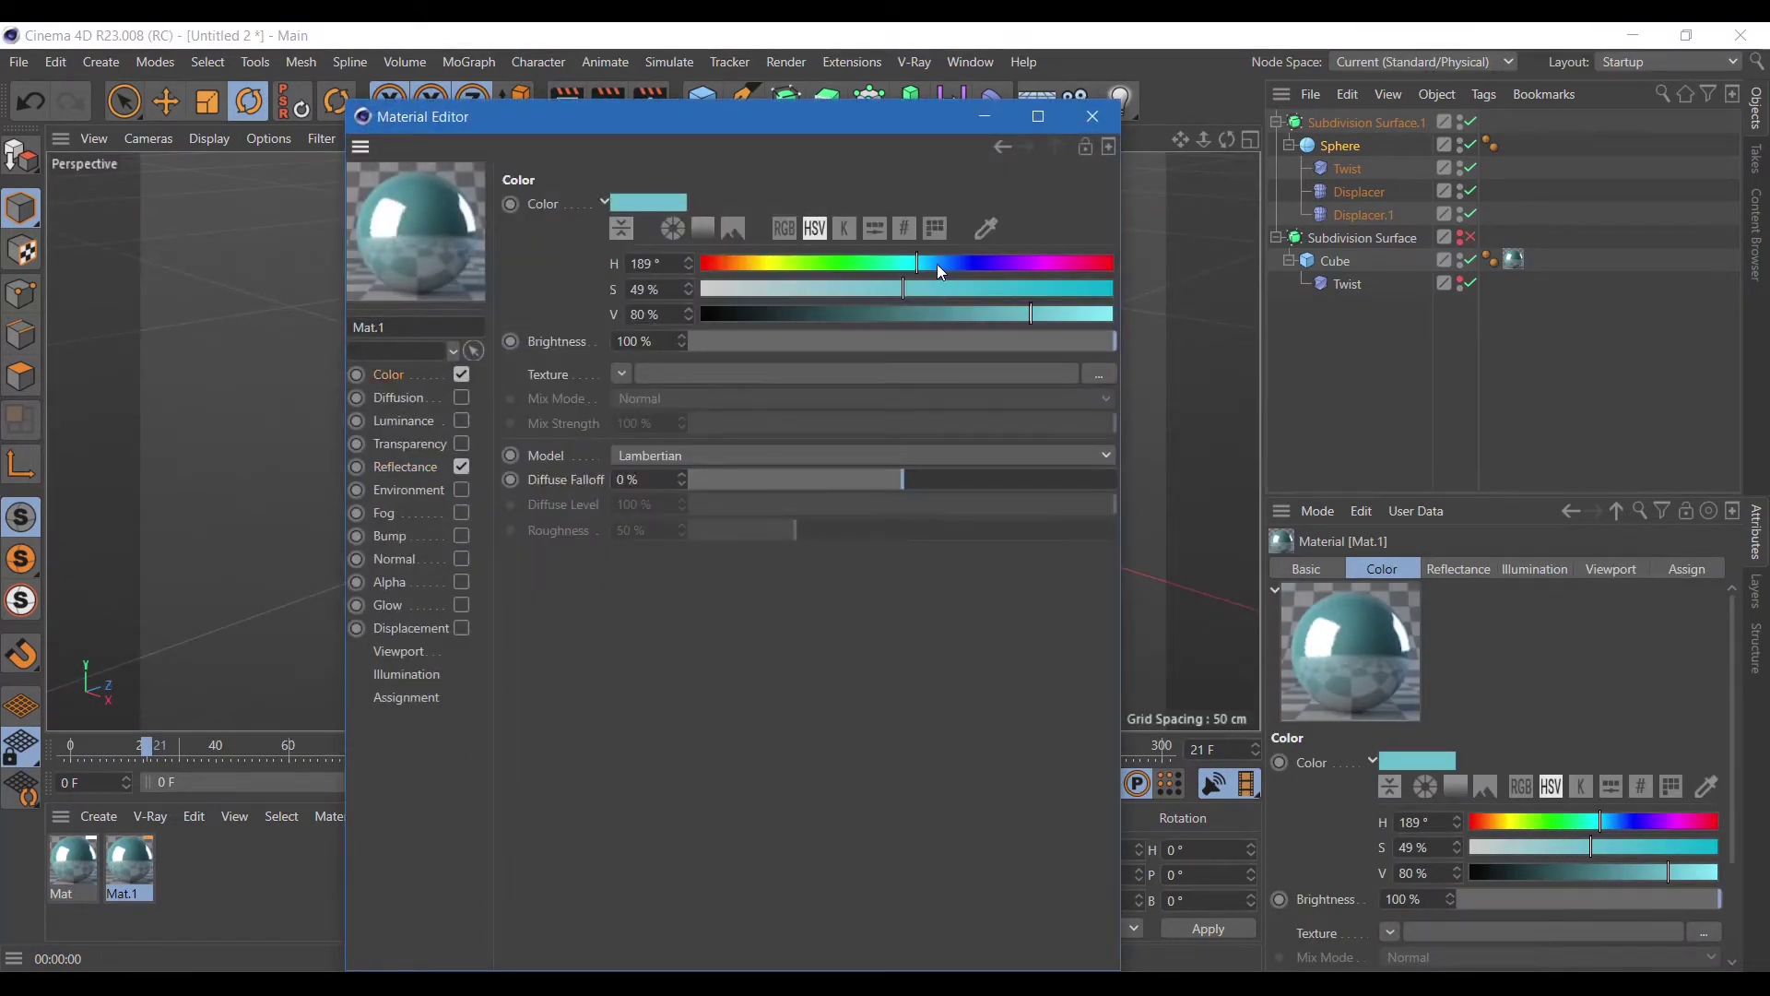
{"action": "left_click_drag", "start_coordinate": [938, 267], "coordinate": [973, 267]}
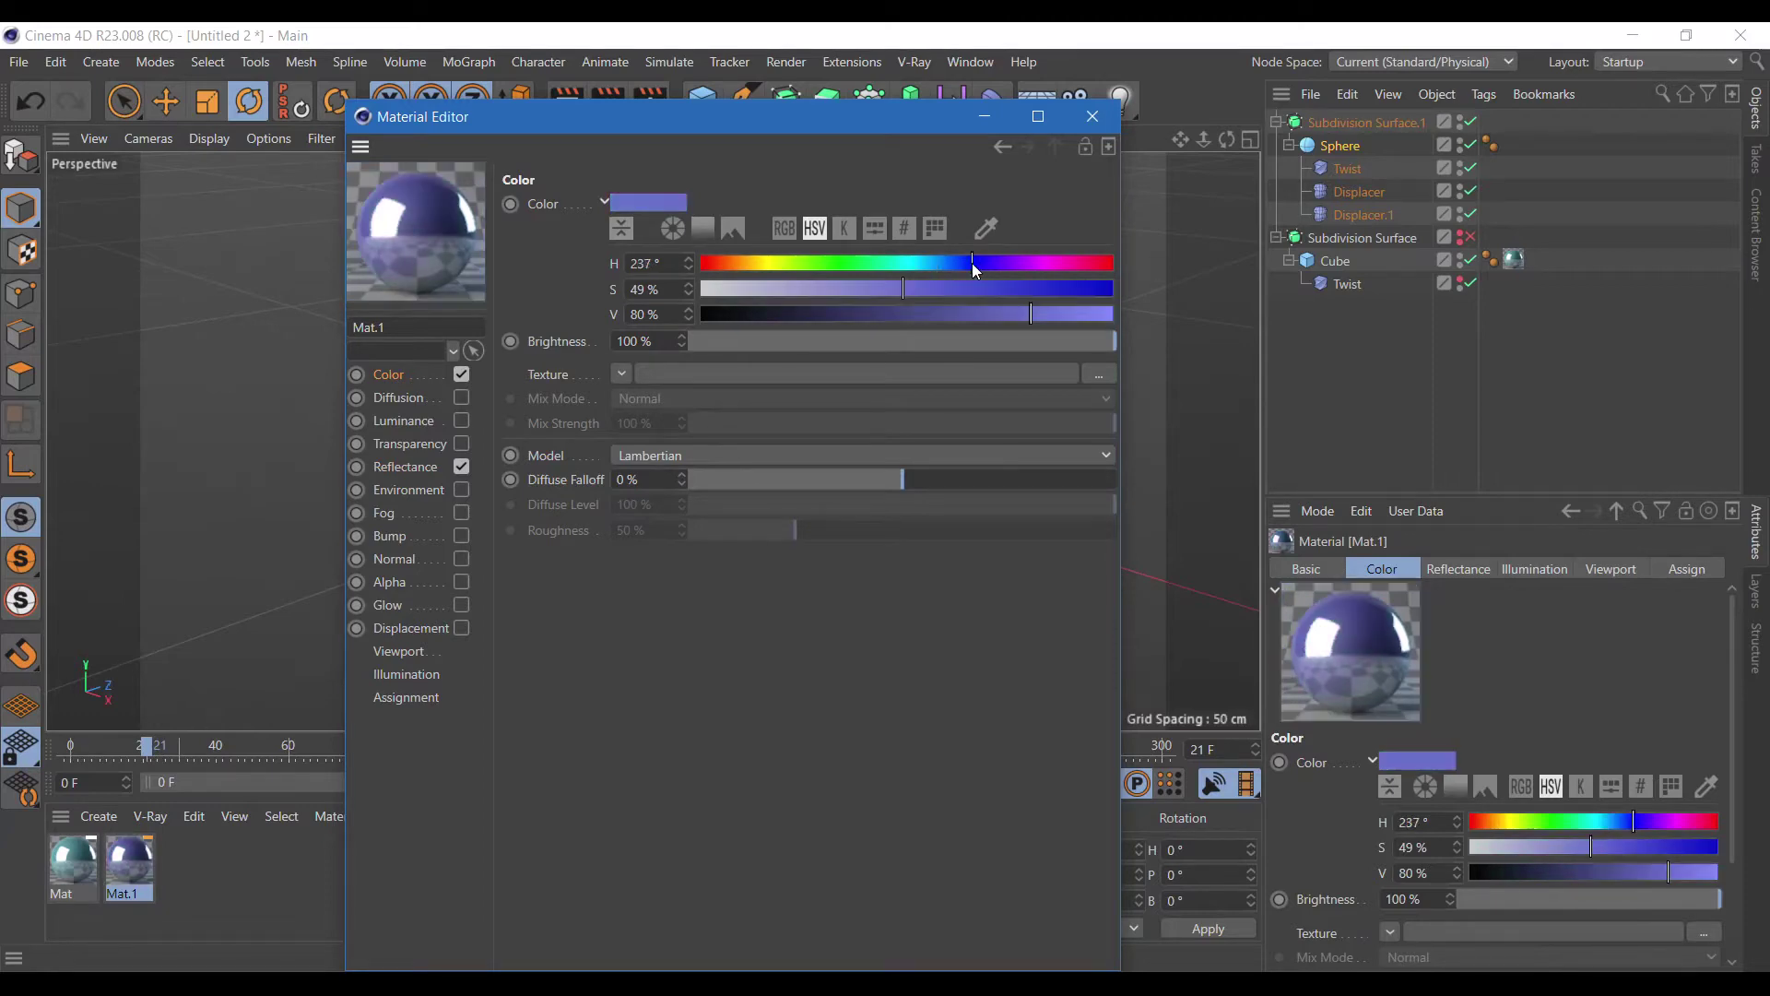
{"action": "left_click", "coordinate": [1093, 116]}
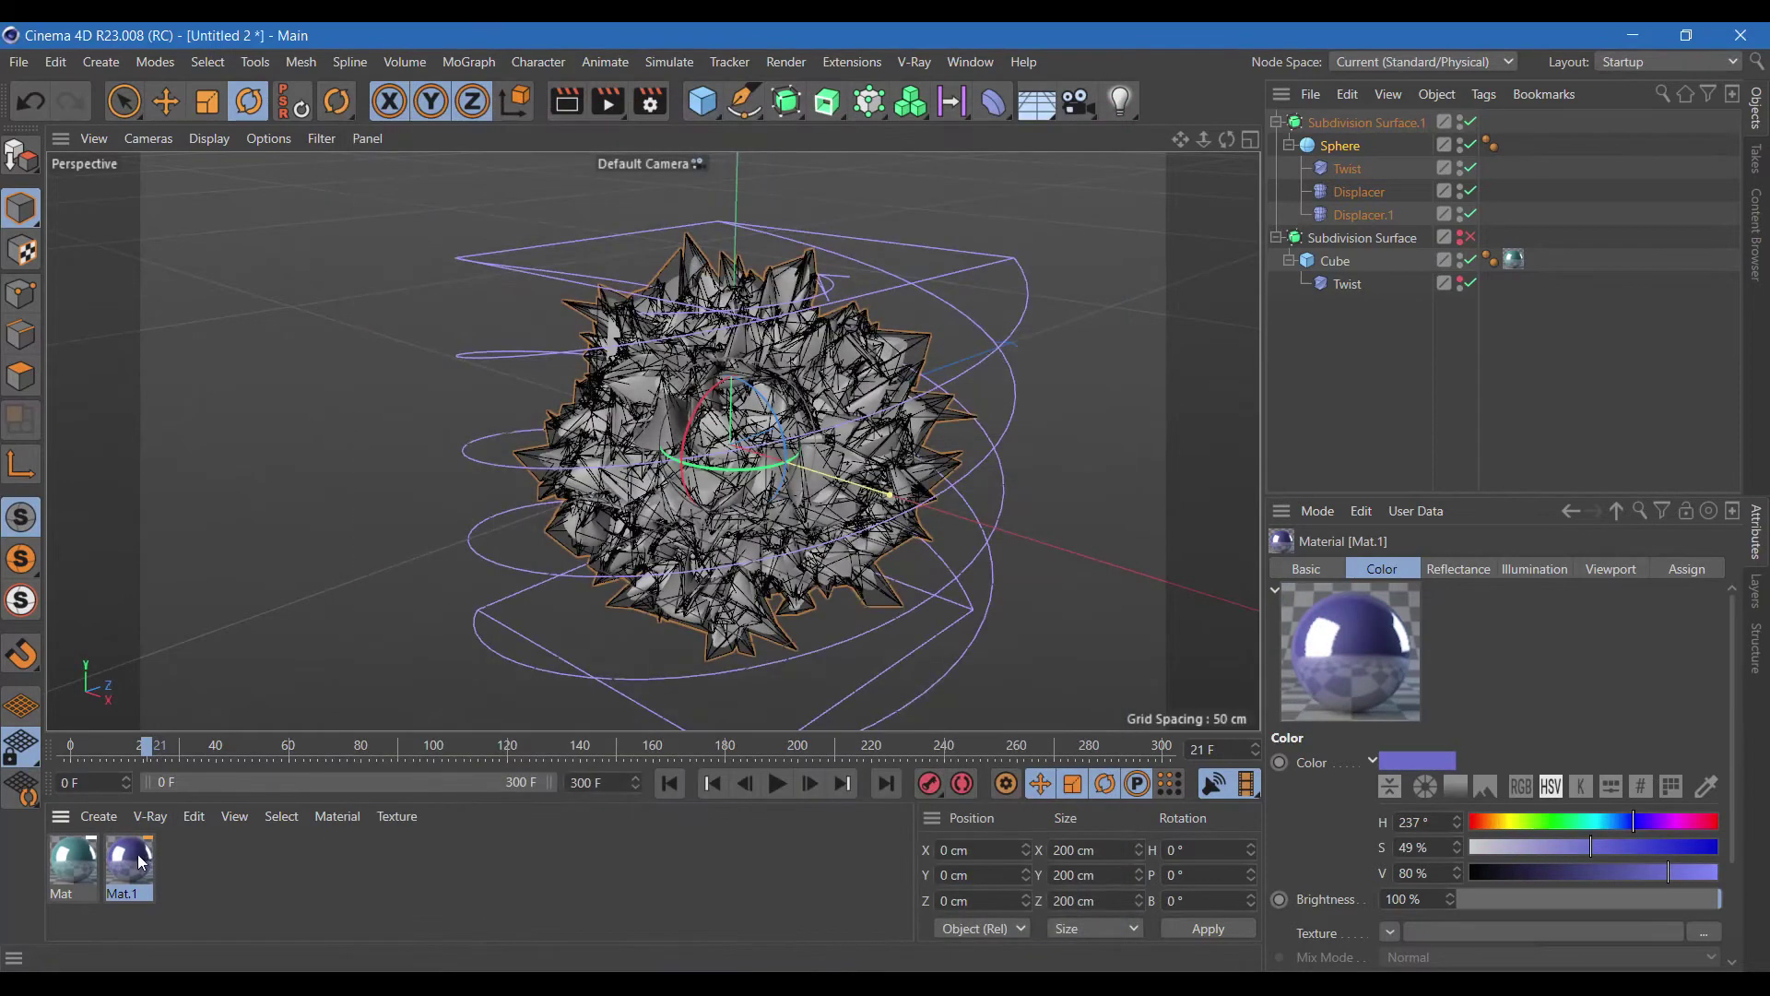
{"action": "left_click_drag", "start_coordinate": [141, 862], "coordinate": [1346, 146]}
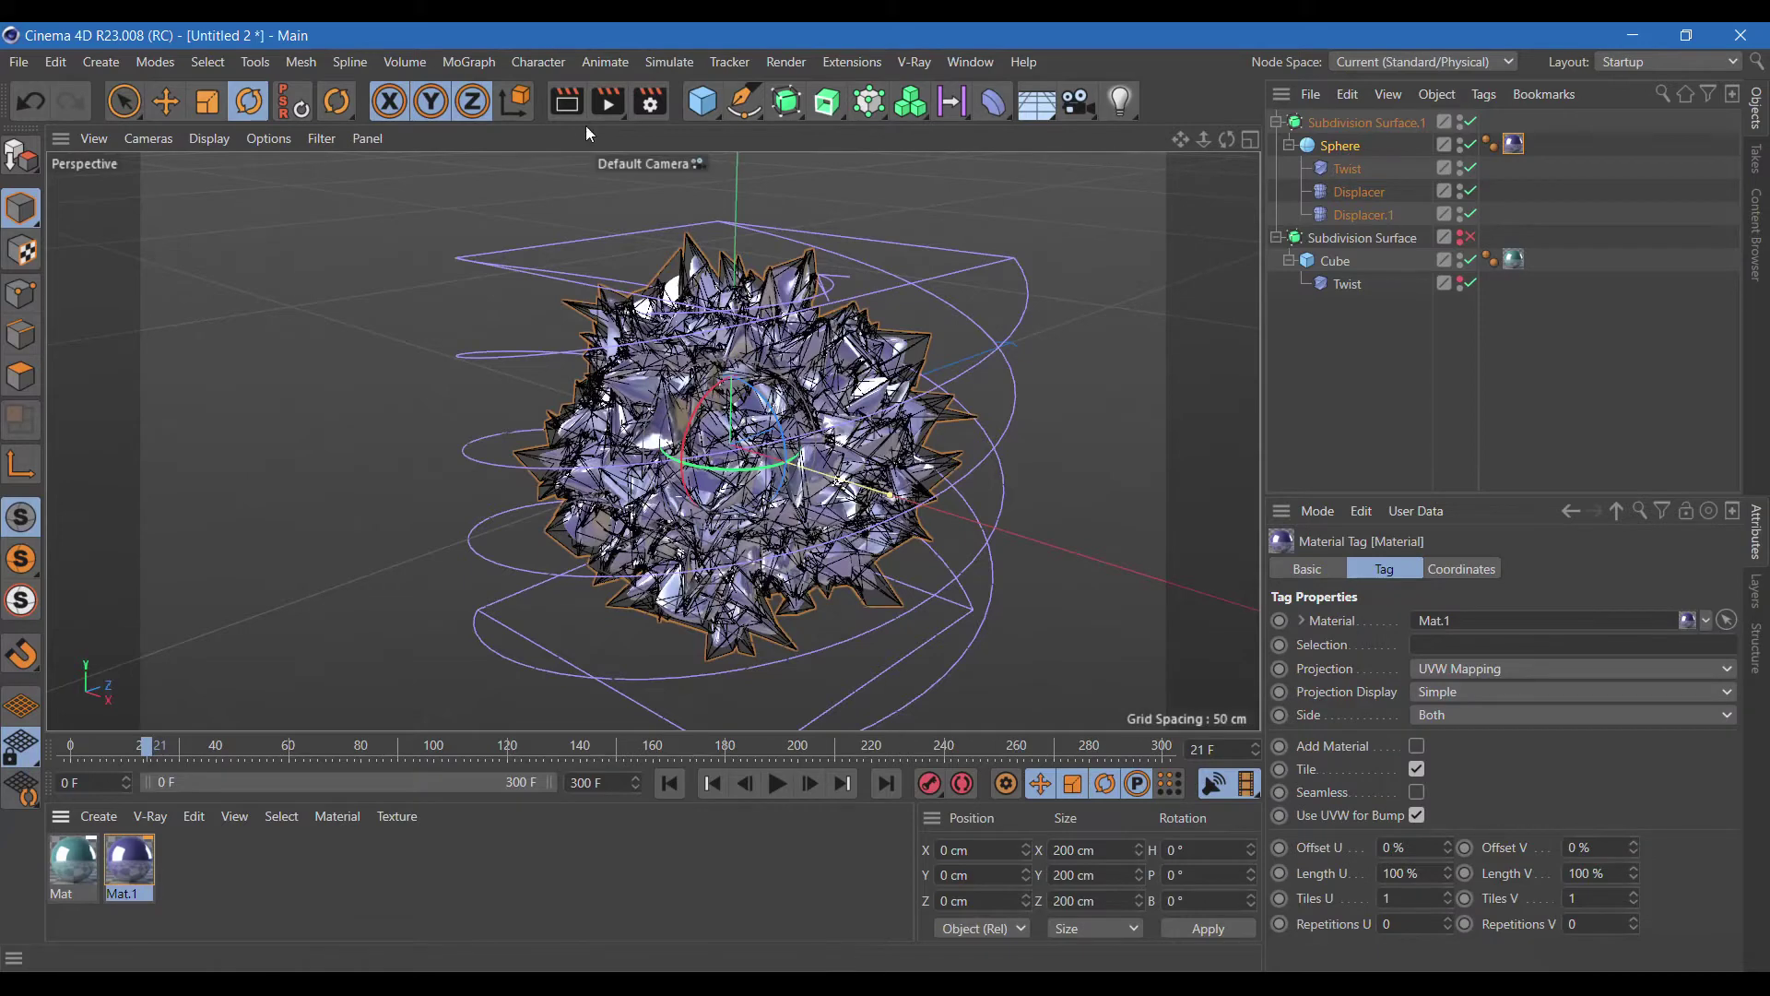
{"action": "left_click", "coordinate": [566, 101]}
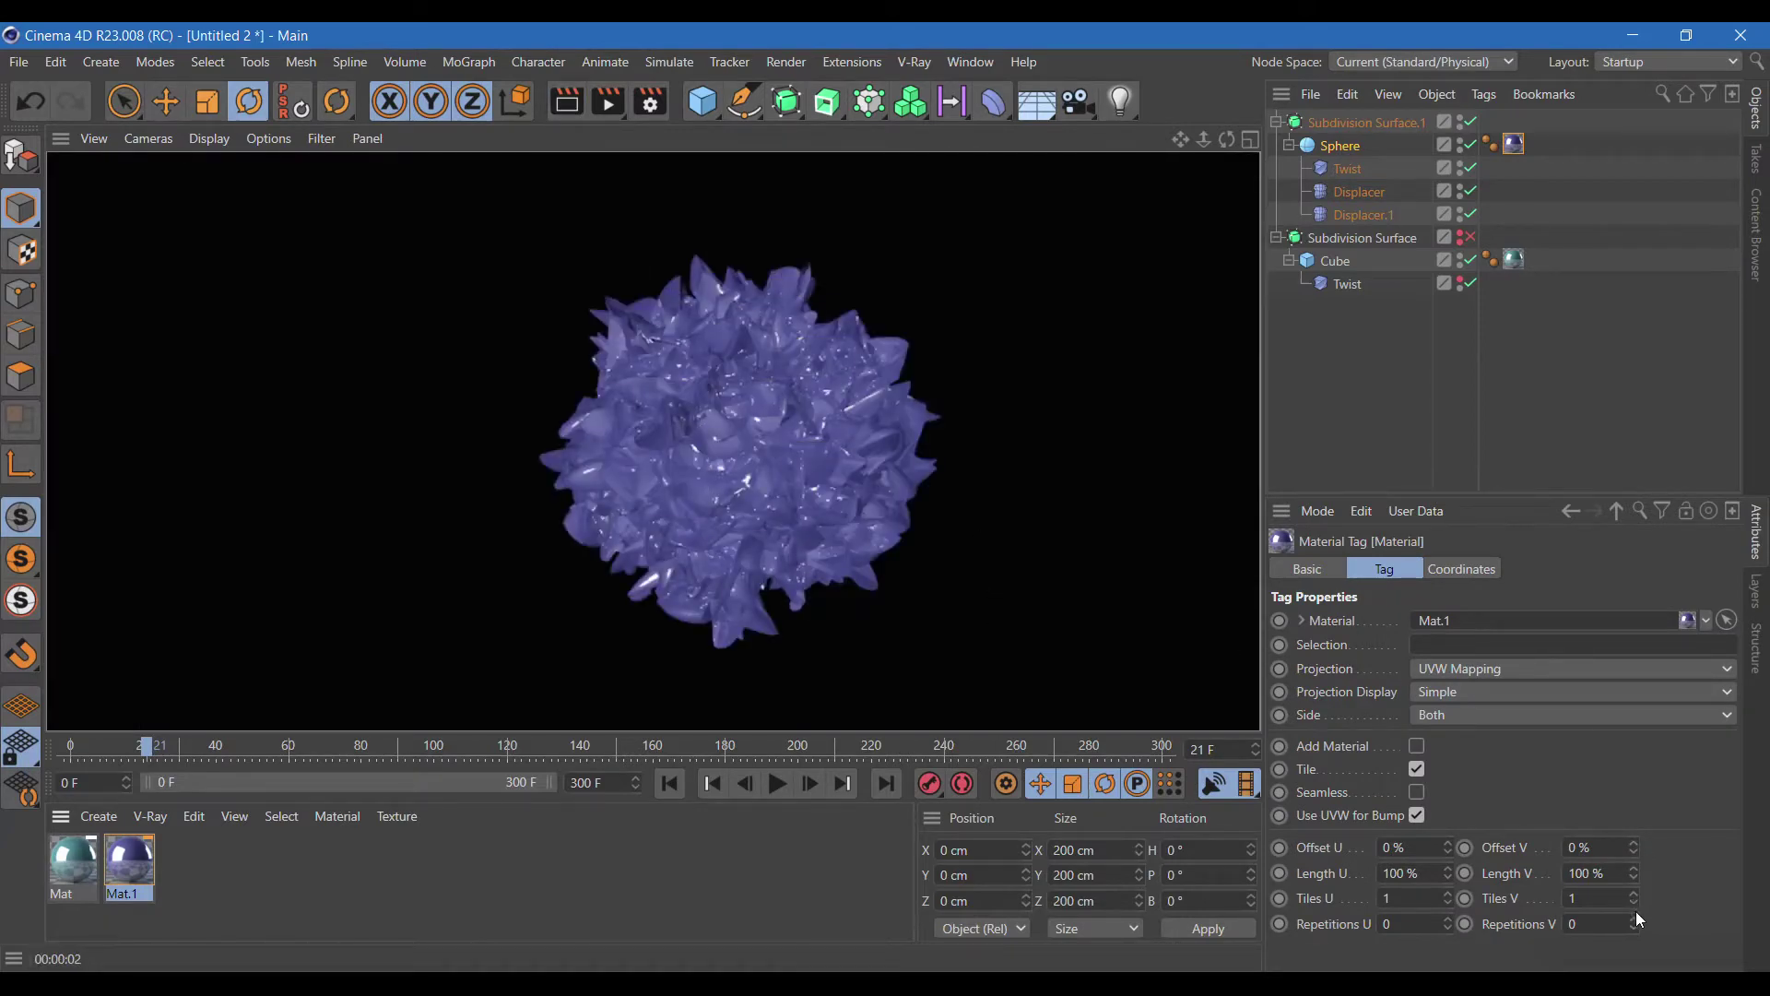
Re-enable the ribbon's Subdivision Surface and slide it along X out of the sphere.
{"action": "left_click", "coordinate": [1459, 232]}
{"action": "left_click", "coordinate": [1470, 236]}
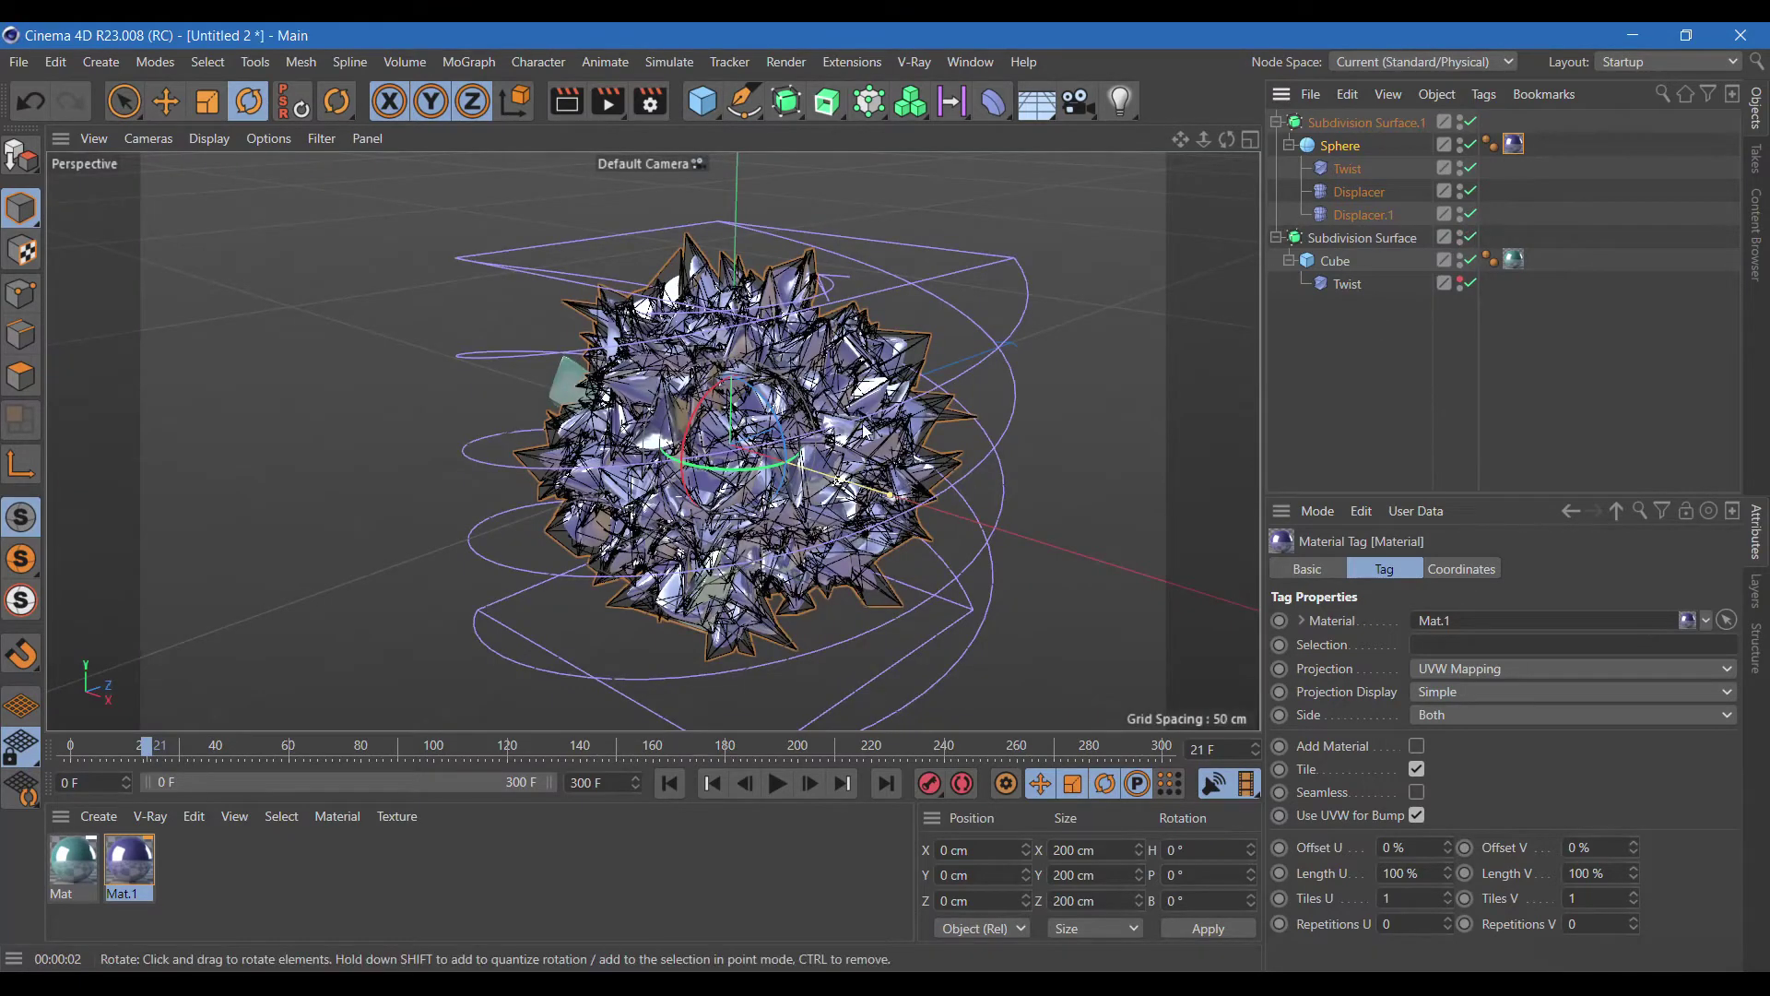
{"action": "left_click", "coordinate": [1243, 145]}
{"action": "key", "text": "e"}
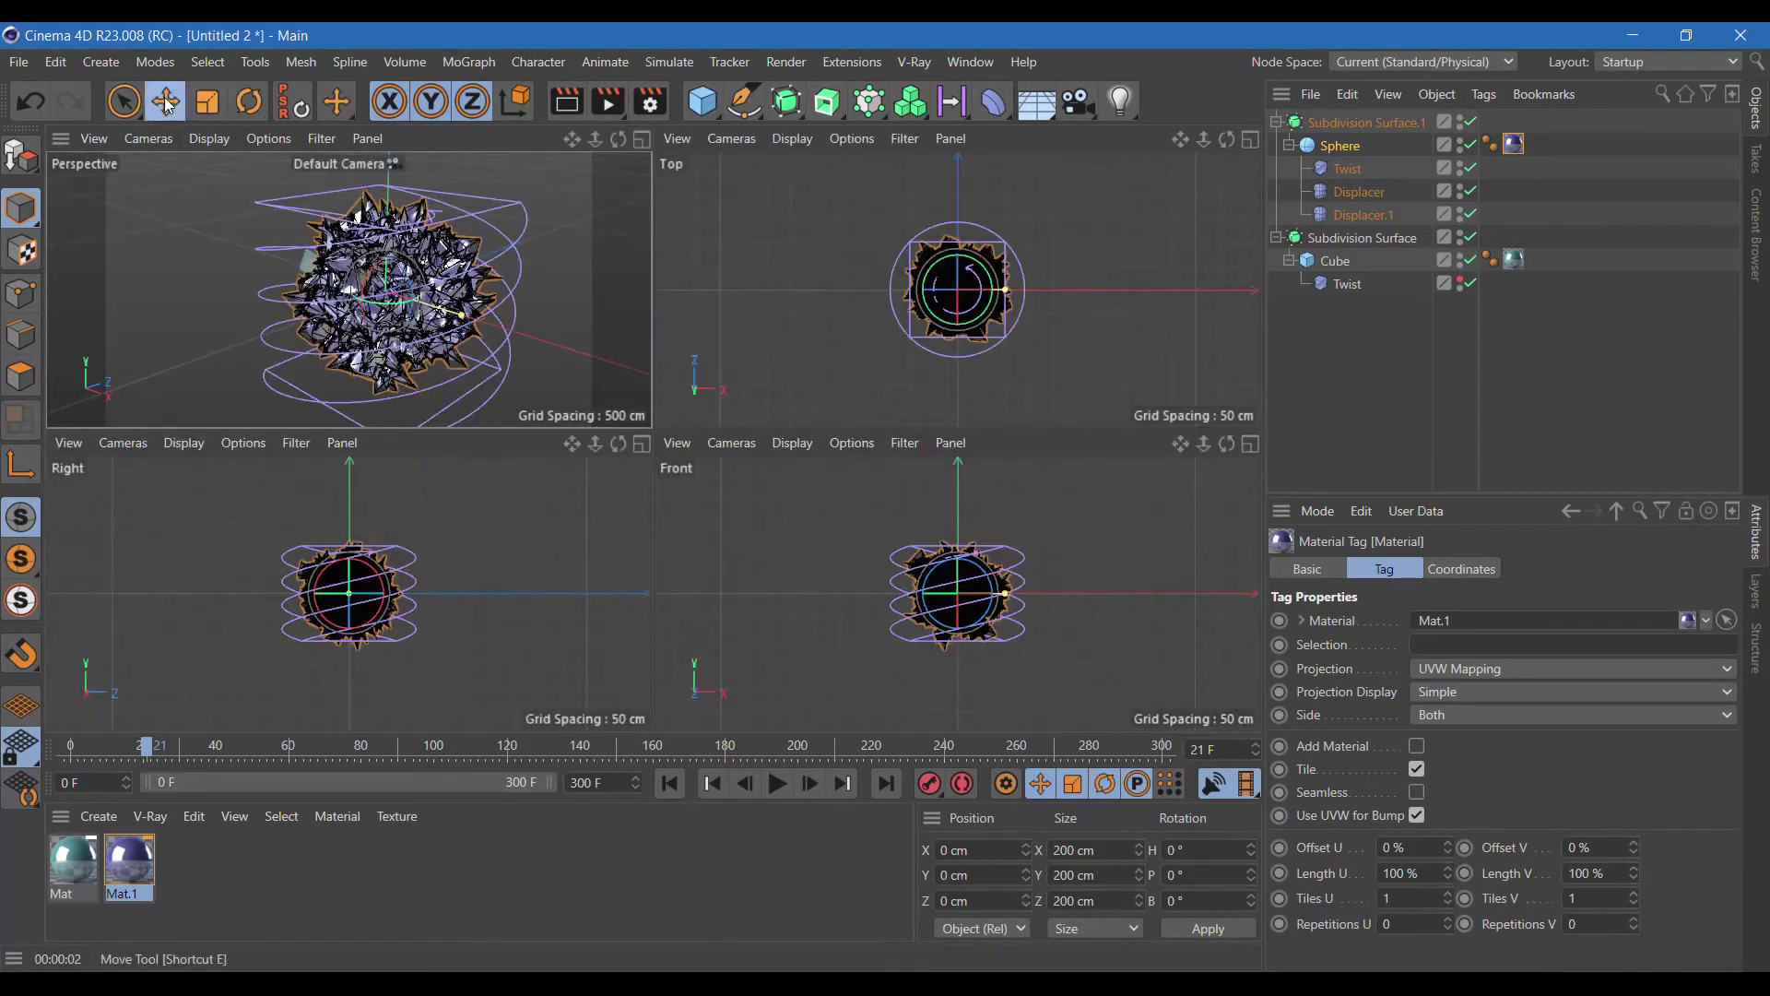
{"action": "mouse_move", "coordinate": [983, 606]}
{"action": "left_mouse_down"}
{"action": "mouse_move", "coordinate": [1004, 609]}
{"action": "mouse_move", "coordinate": [913, 630]}
{"action": "left_mouse_up"}
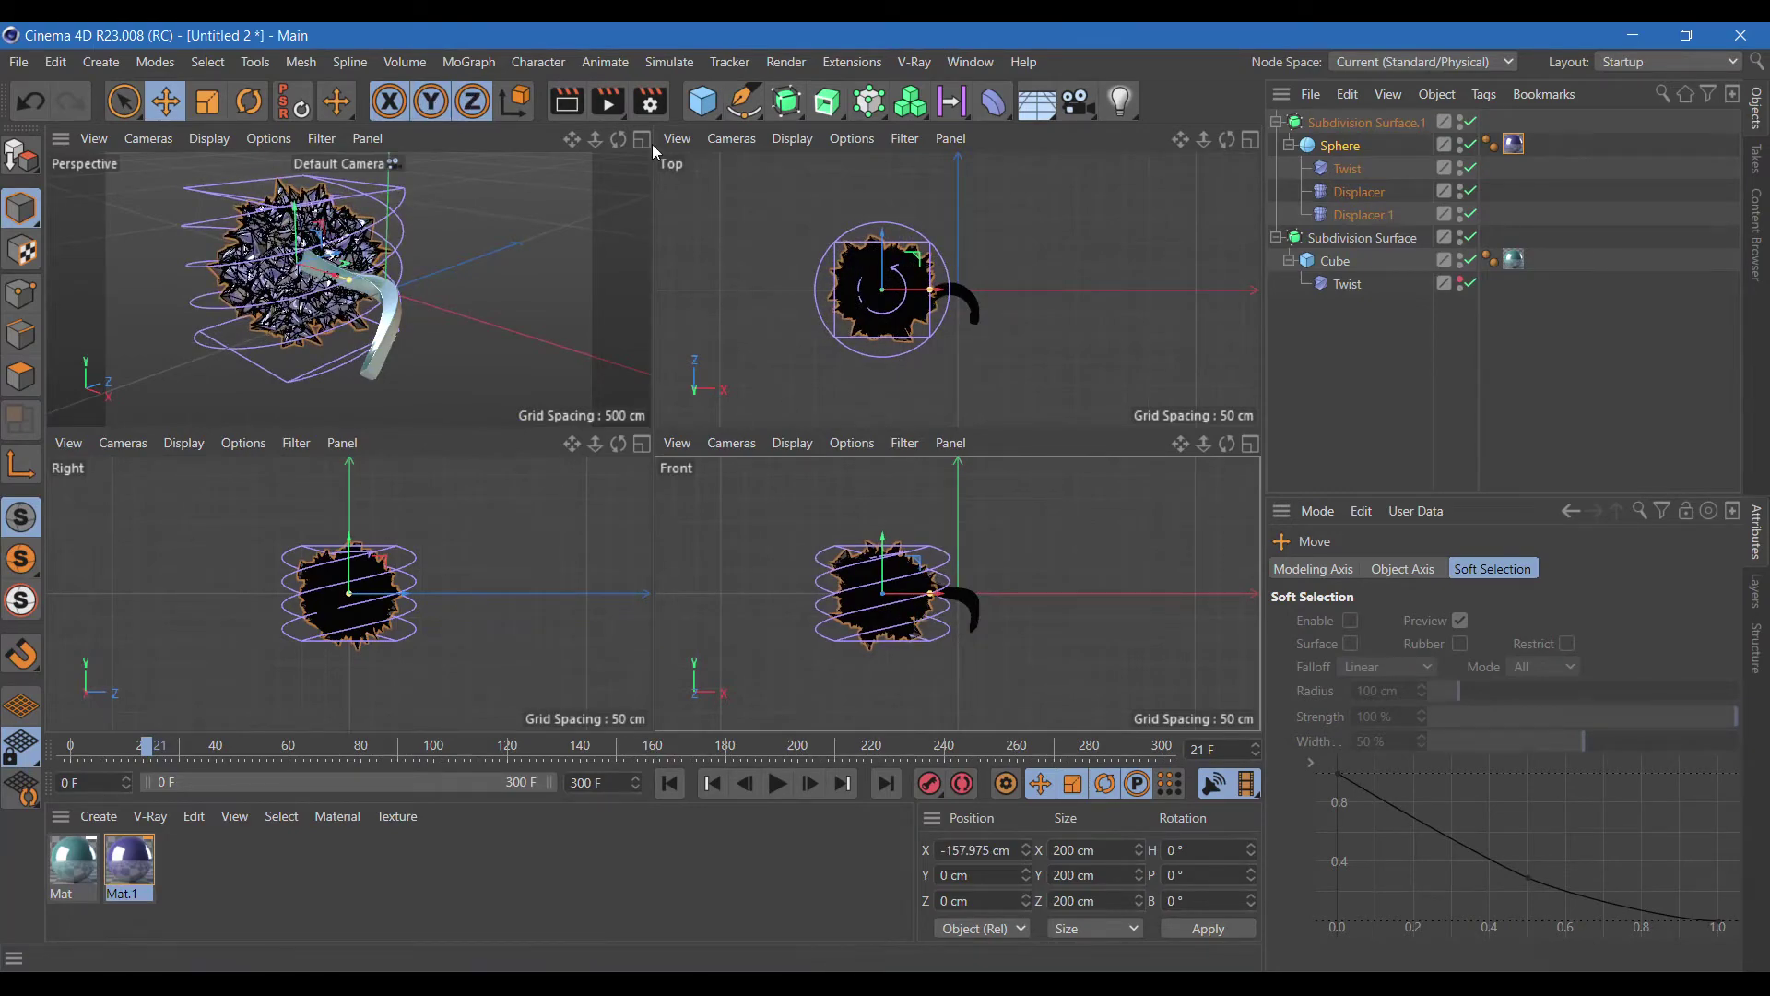
{"action": "left_click", "coordinate": [643, 140]}
{"action": "left_click_drag", "start_coordinate": [652, 420], "coordinate": [659, 433], "text": "alt"}
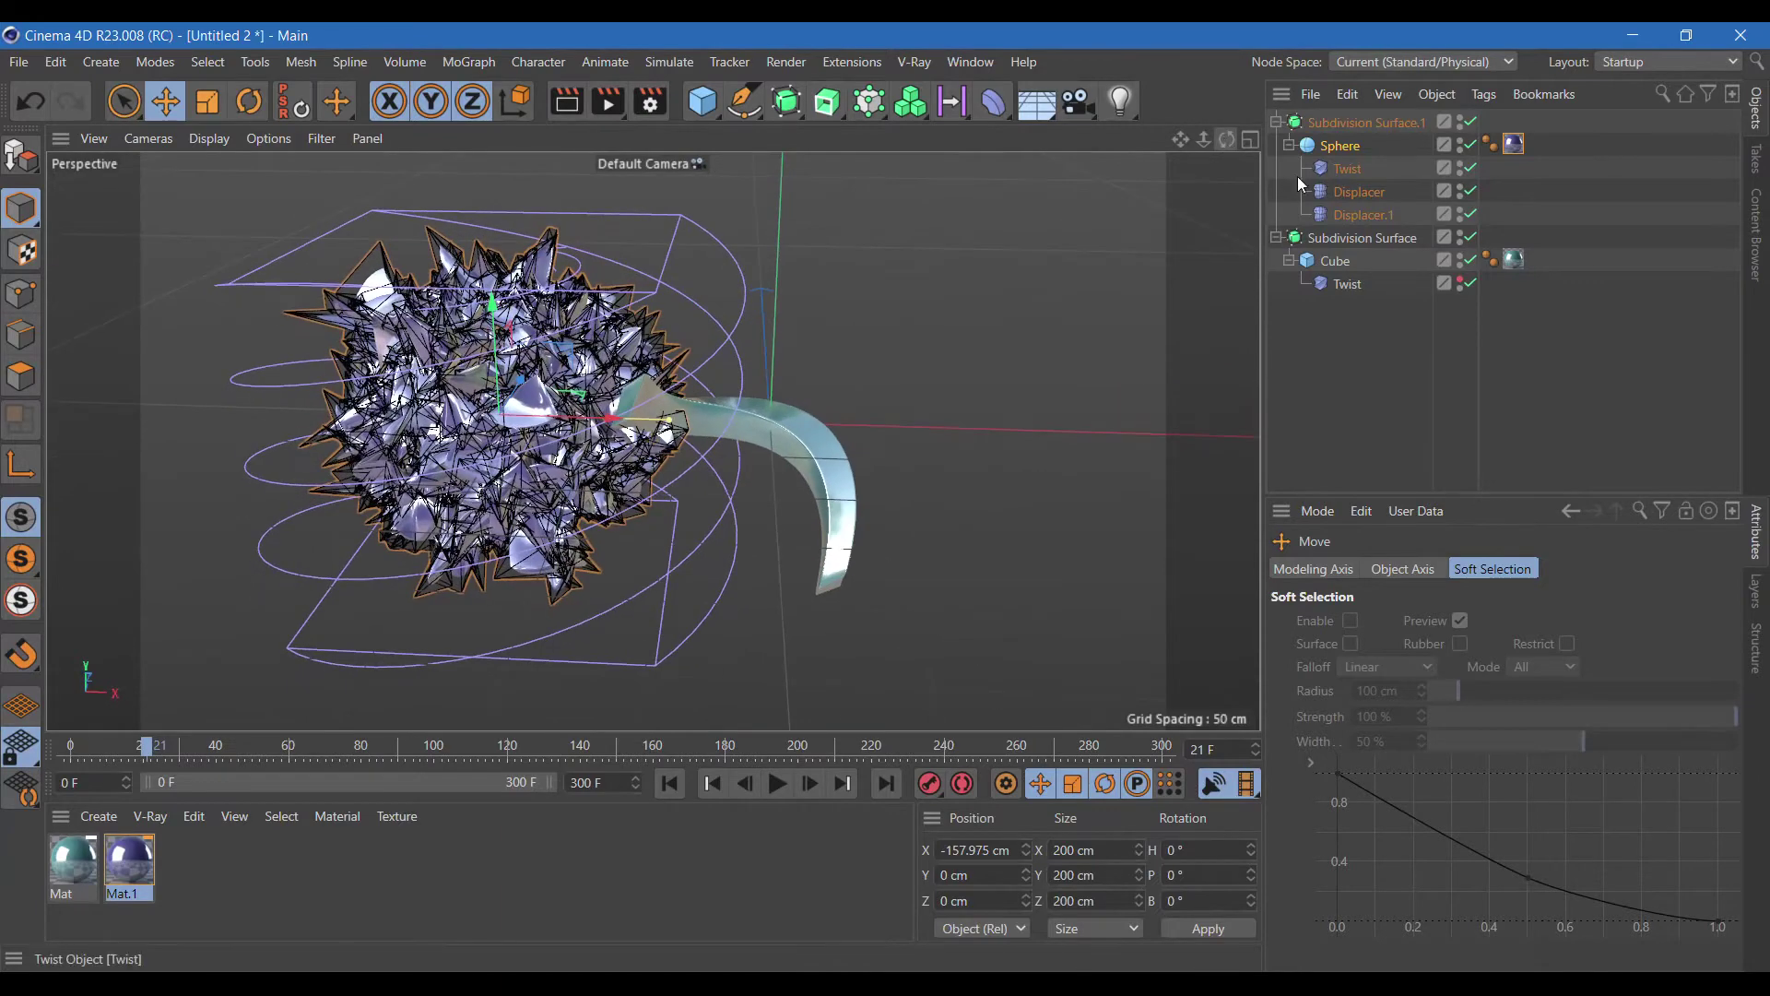
{"action": "left_click", "coordinate": [786, 102]}
Place the ribbon inside a new Symmetry object mirroring across the ZY plane.
{"action": "left_click", "coordinate": [1069, 194]}
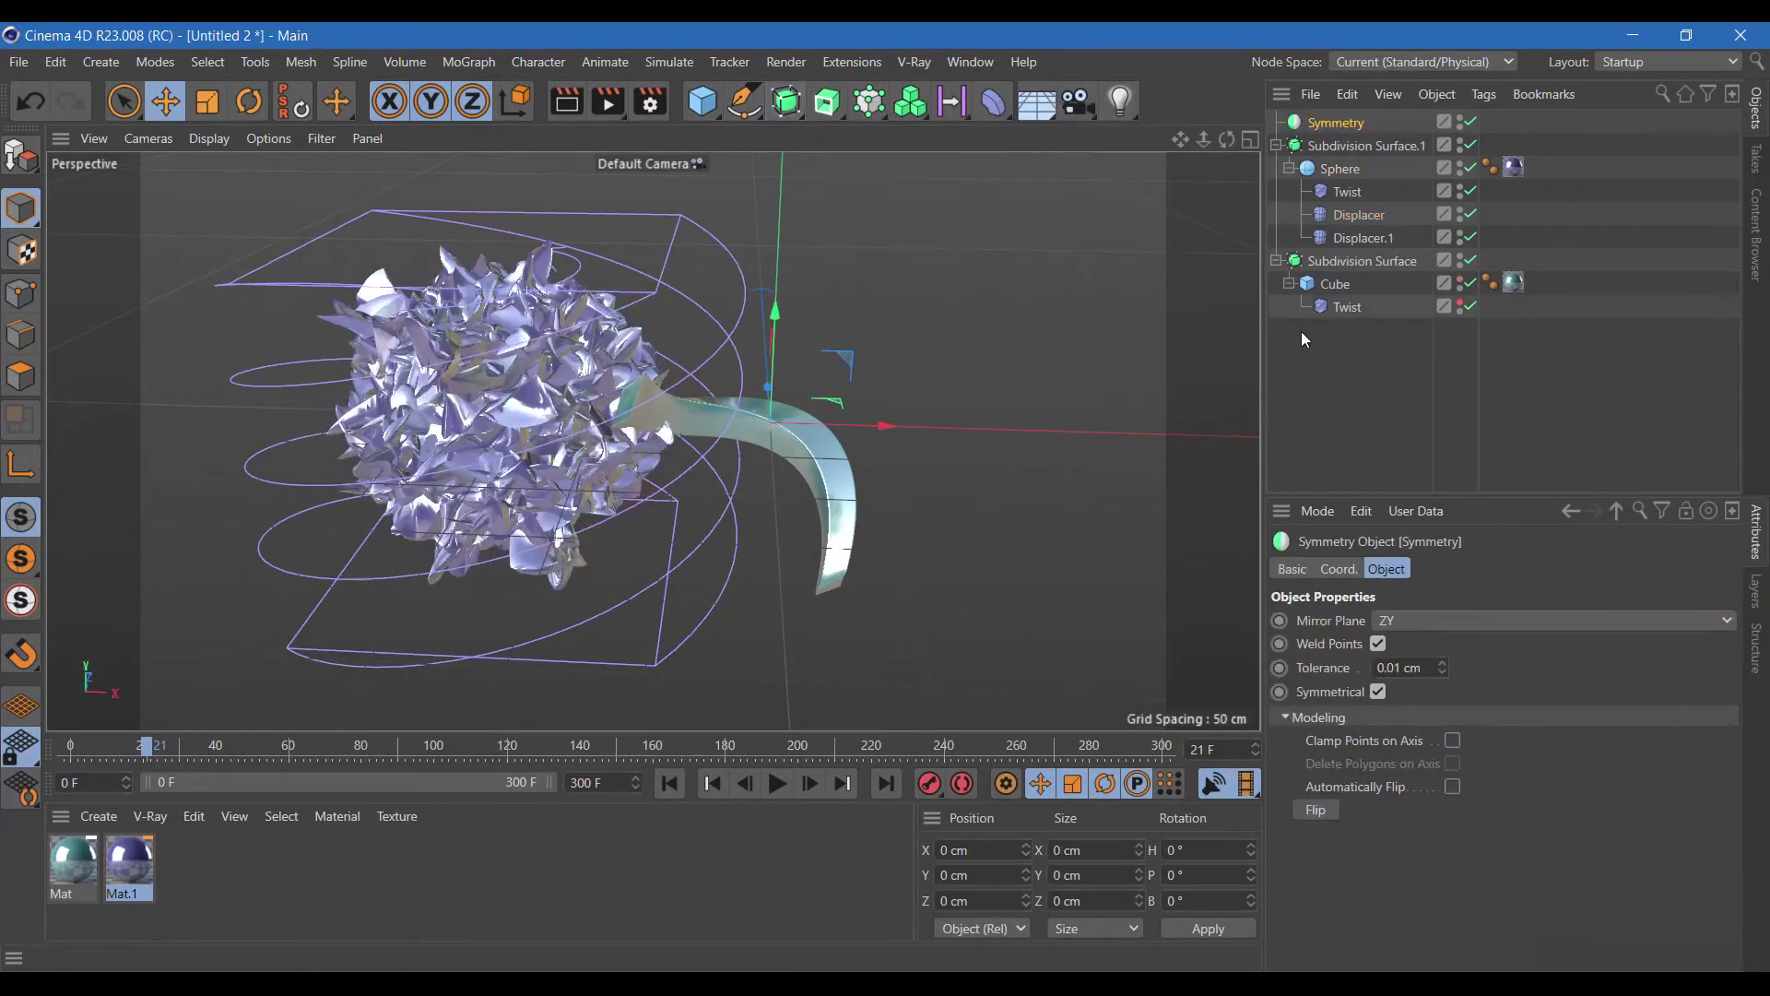
{"action": "left_click_drag", "start_coordinate": [1358, 261], "coordinate": [1339, 138]}
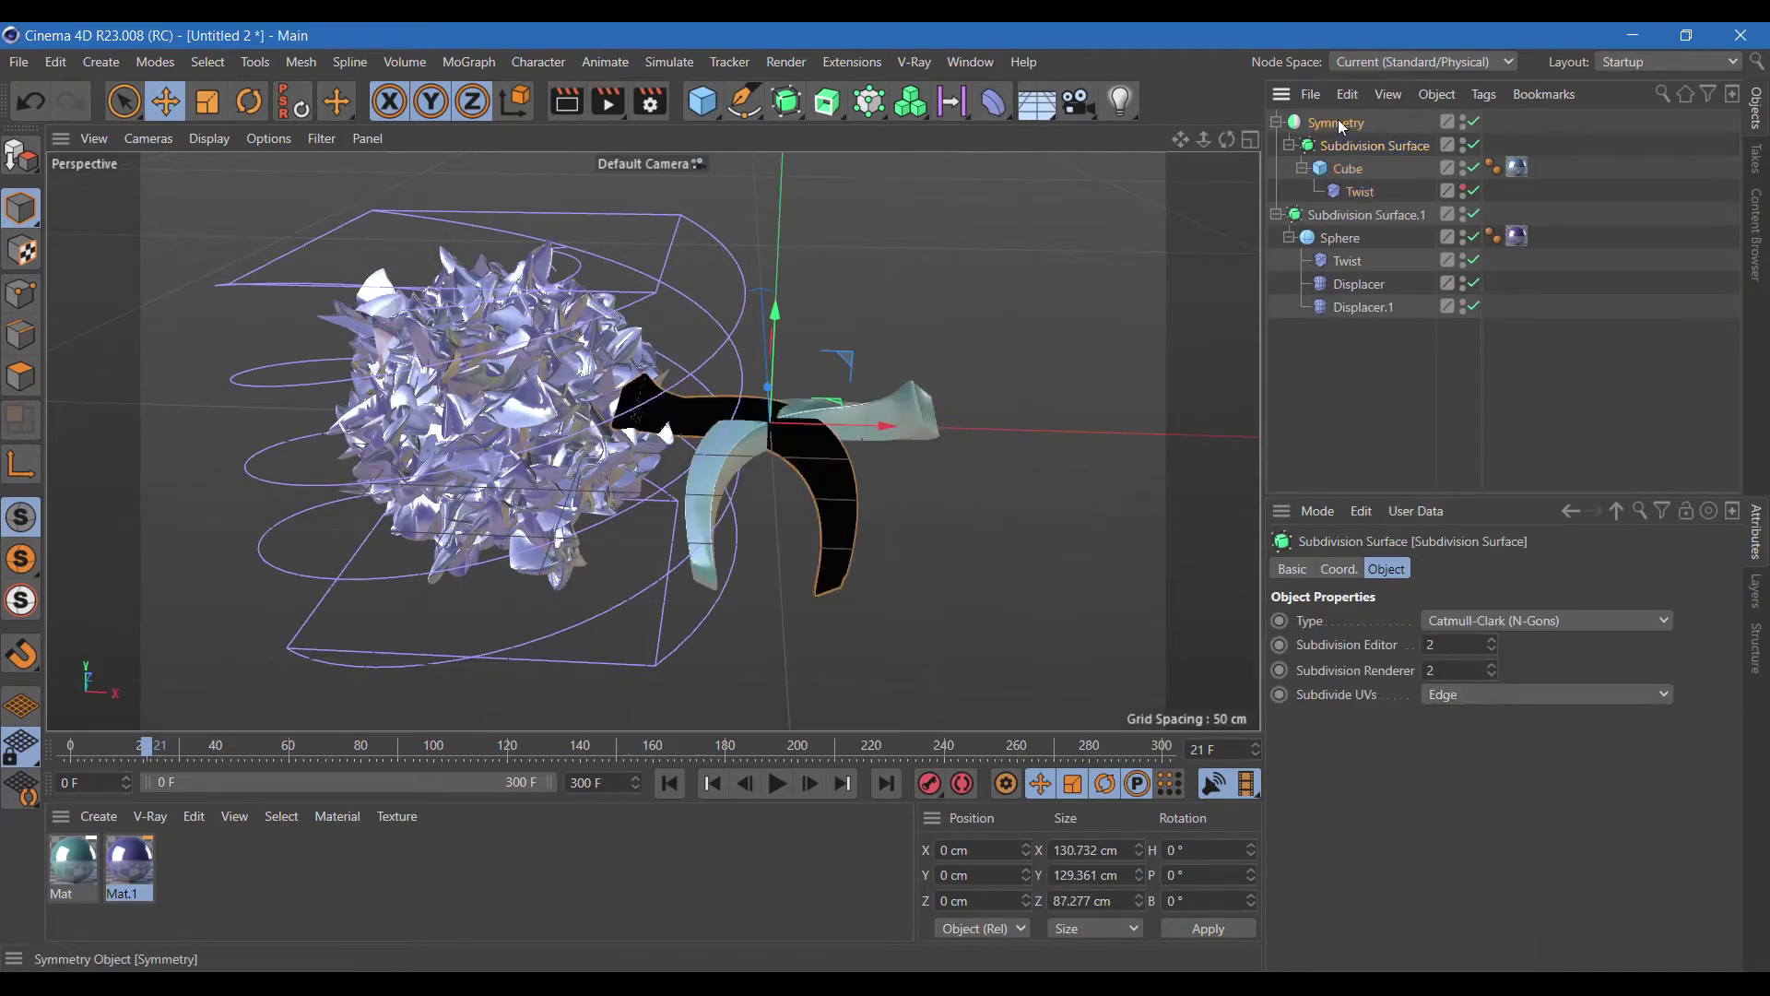
{"action": "left_click", "coordinate": [1336, 122]}
{"action": "left_click", "coordinate": [1466, 621]}
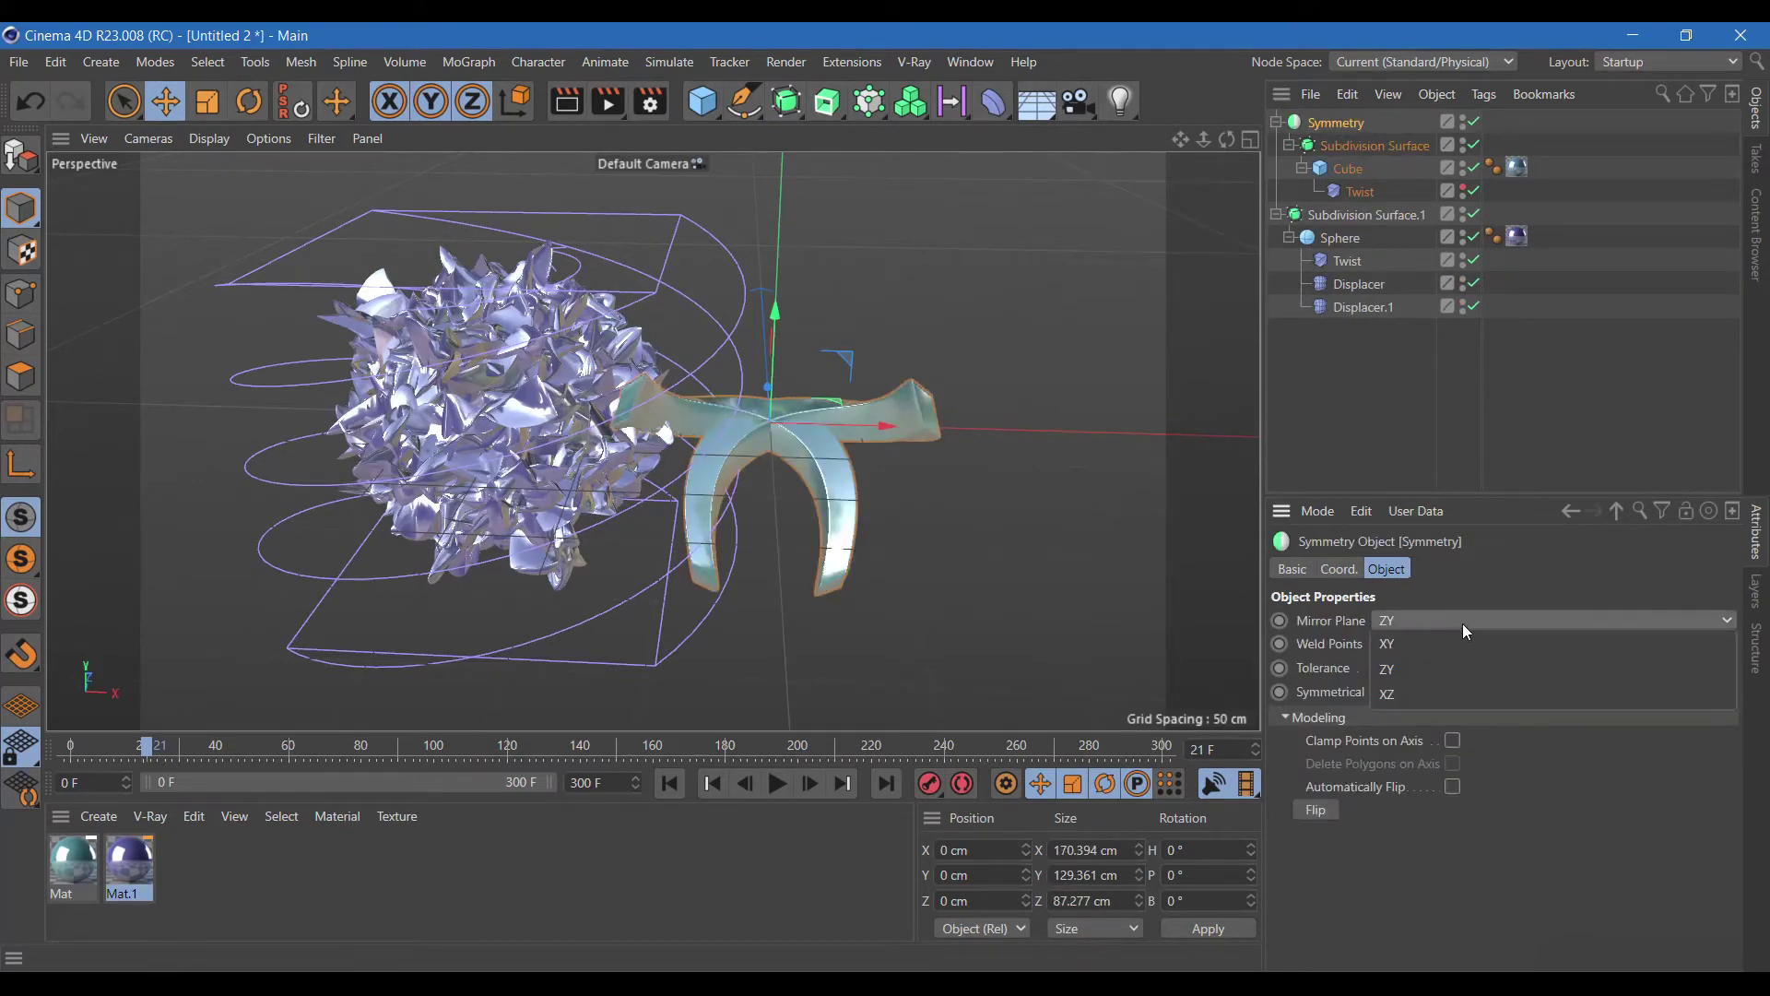
{"action": "left_click", "coordinate": [1412, 640]}
{"action": "left_click", "coordinate": [1388, 623]}
{"action": "left_click", "coordinate": [1414, 694]}
{"action": "left_click", "coordinate": [1413, 625]}
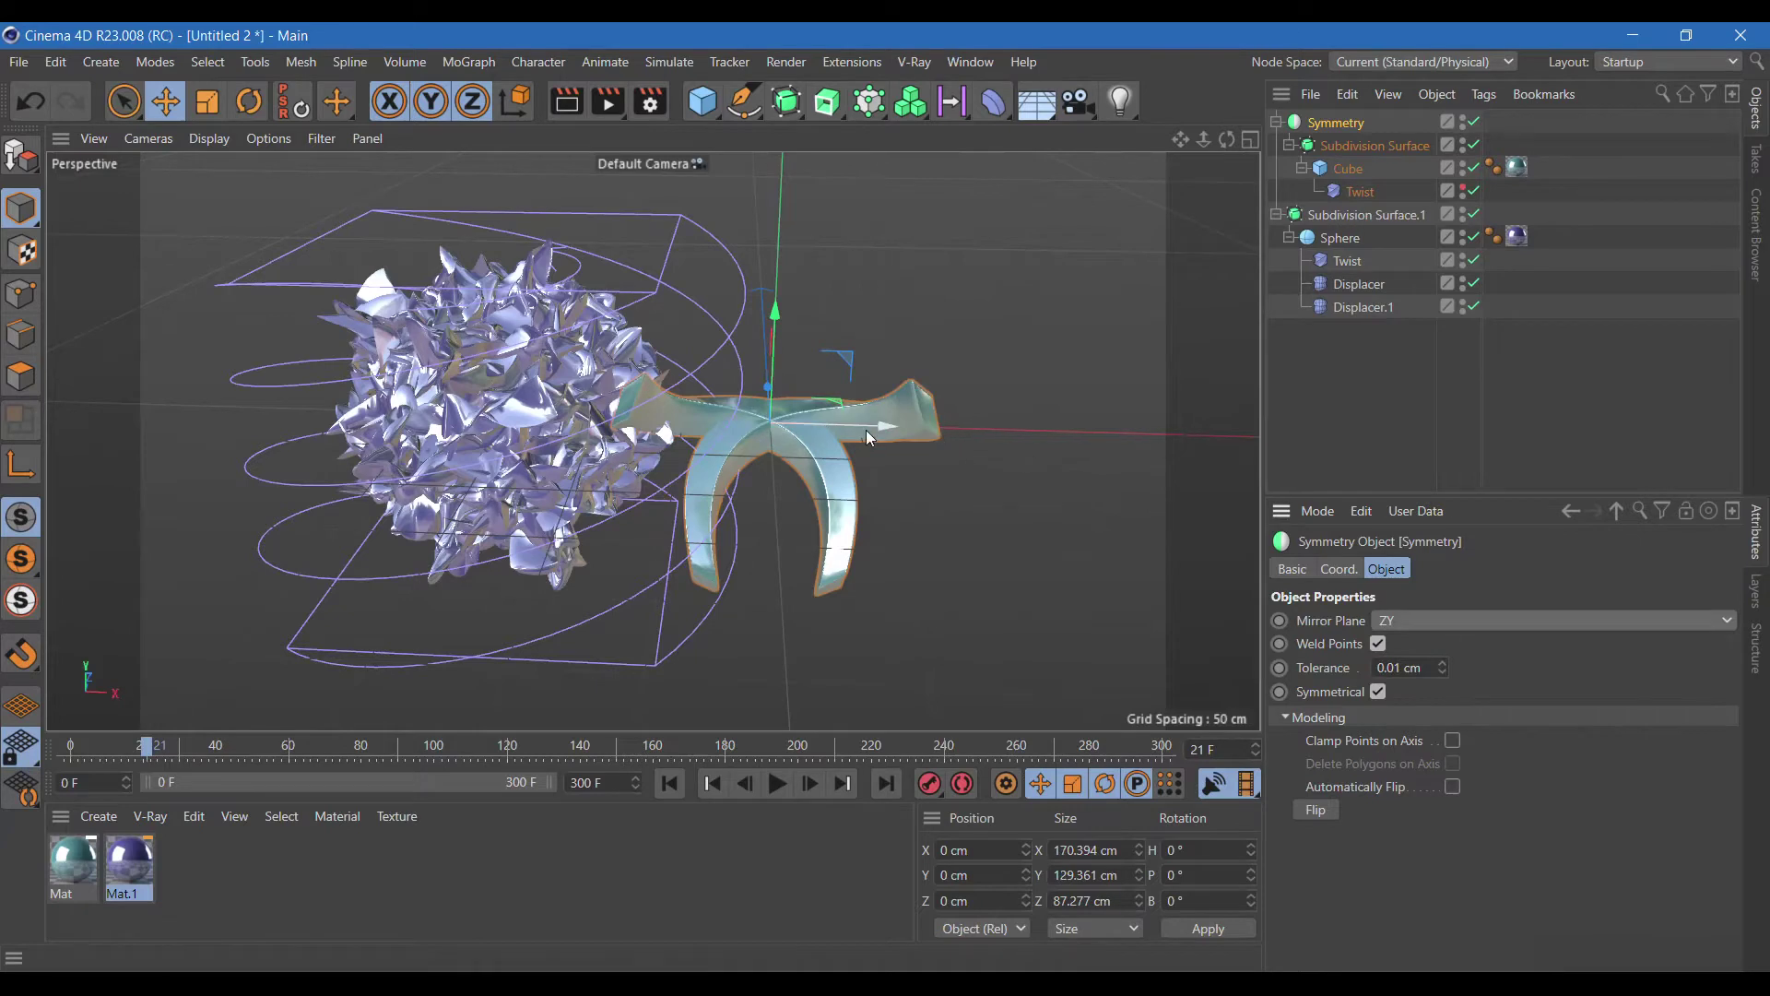
Offset the ribbon so the mirrored copies flank the sphere, then render a preview.
{"action": "left_click_drag", "start_coordinate": [887, 426], "coordinate": [610, 437]}
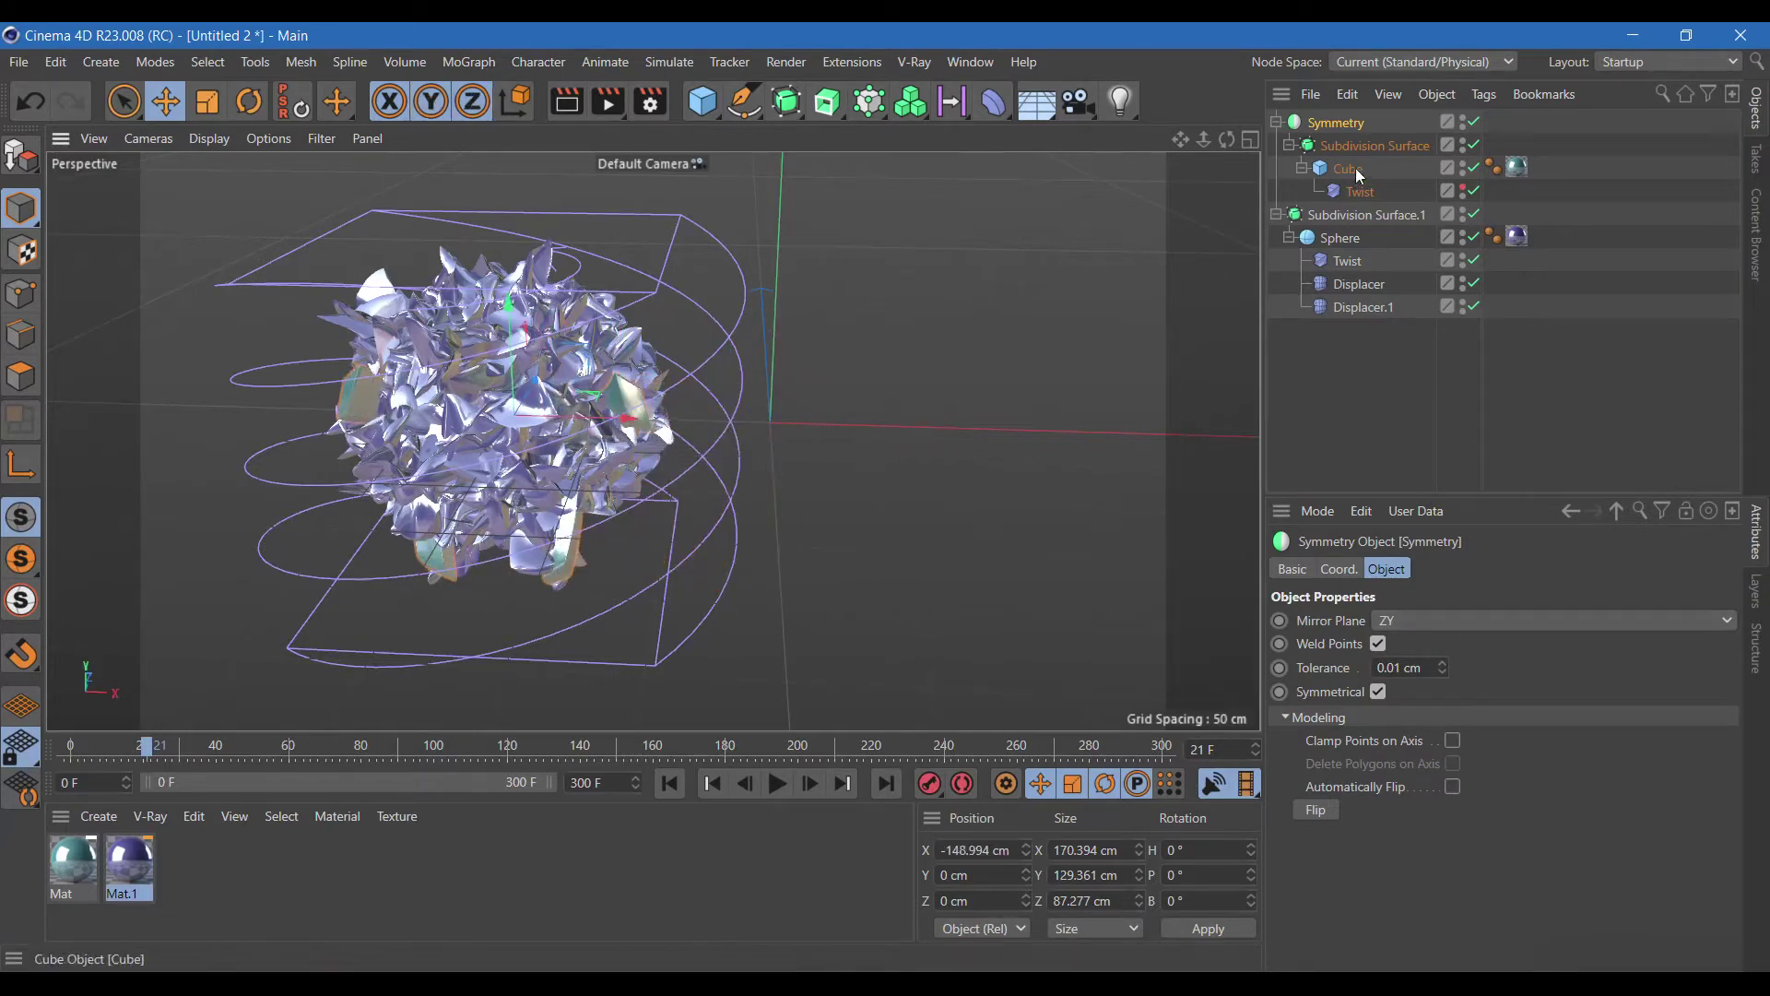
{"action": "left_click", "coordinate": [1373, 146]}
{"action": "left_click_drag", "start_coordinate": [630, 419], "coordinate": [863, 455]}
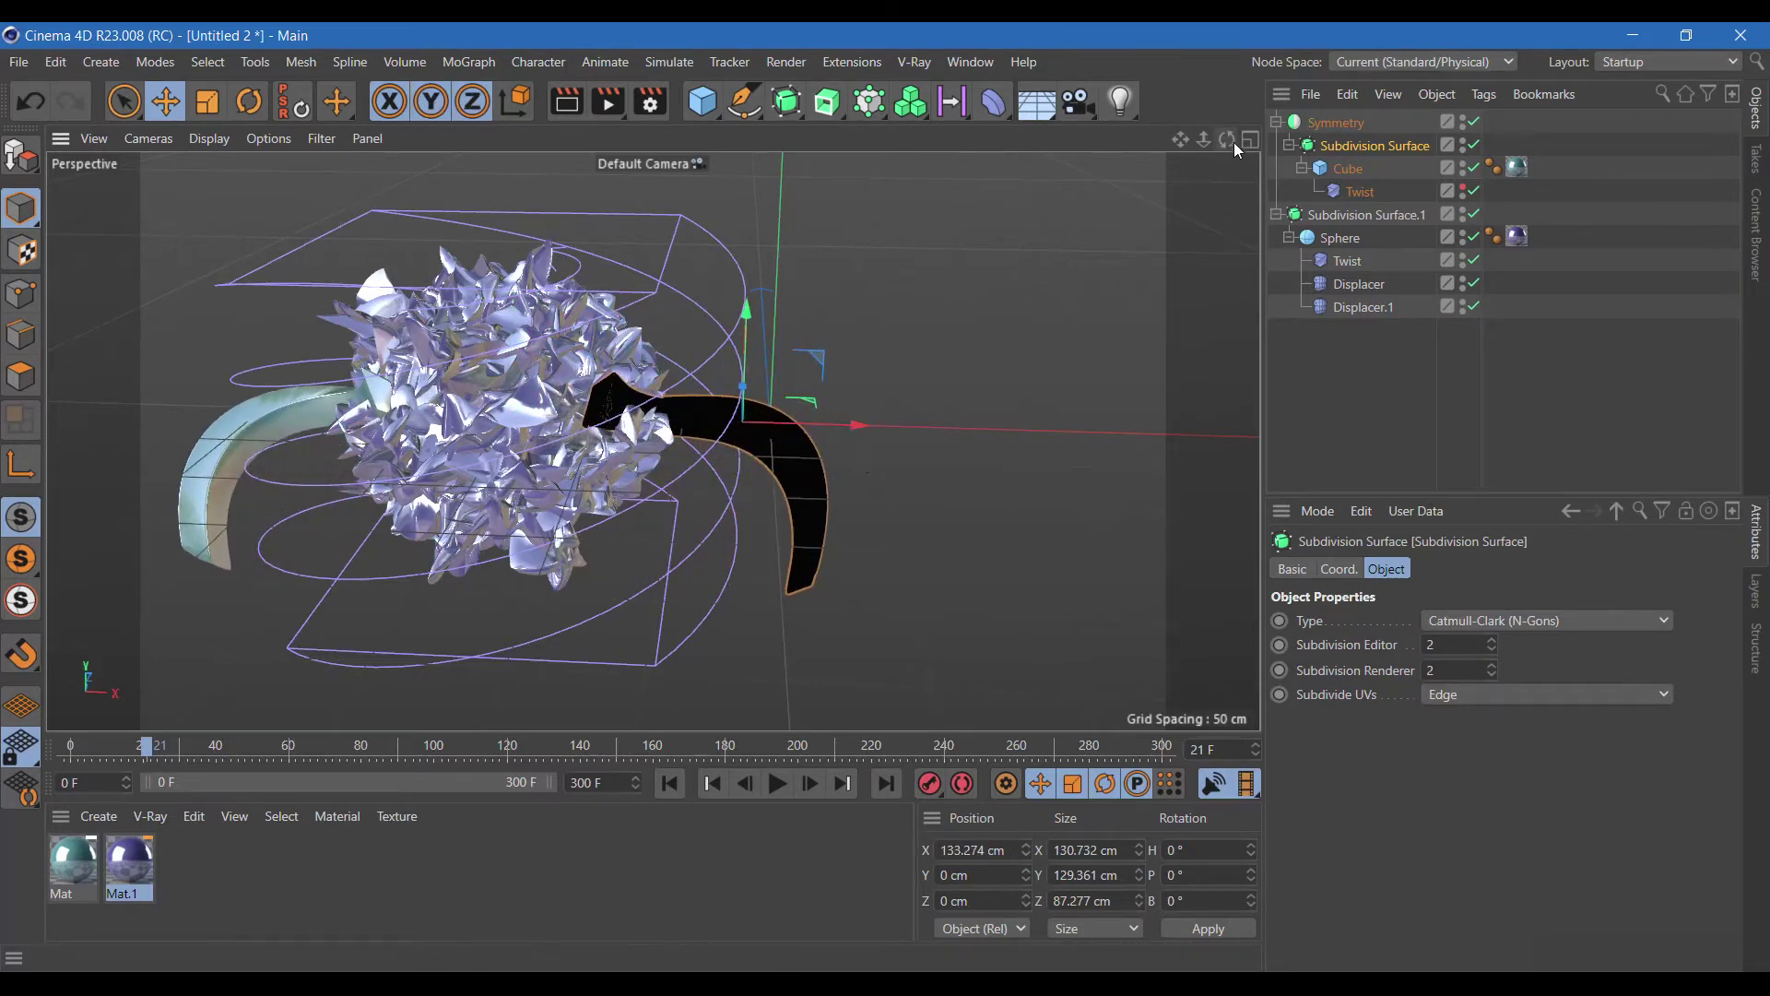
{"action": "left_click_drag", "start_coordinate": [1227, 139], "coordinate": [1204, 148]}
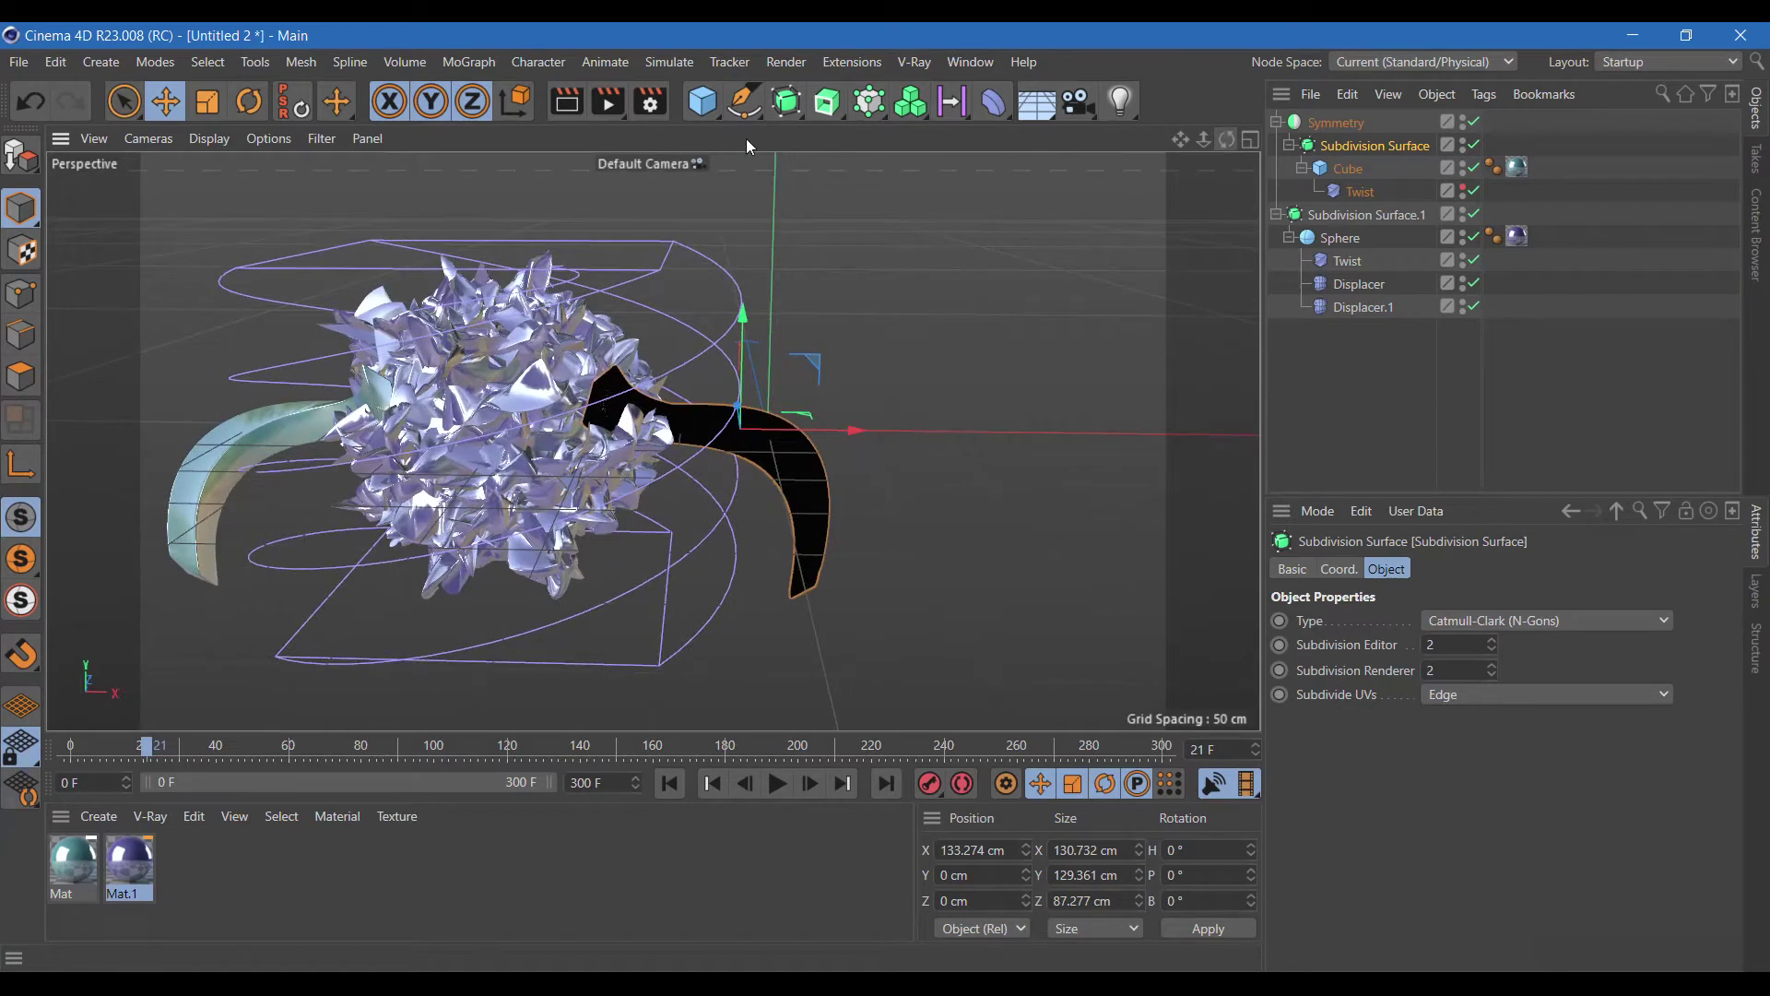
{"action": "left_click", "coordinate": [567, 104]}
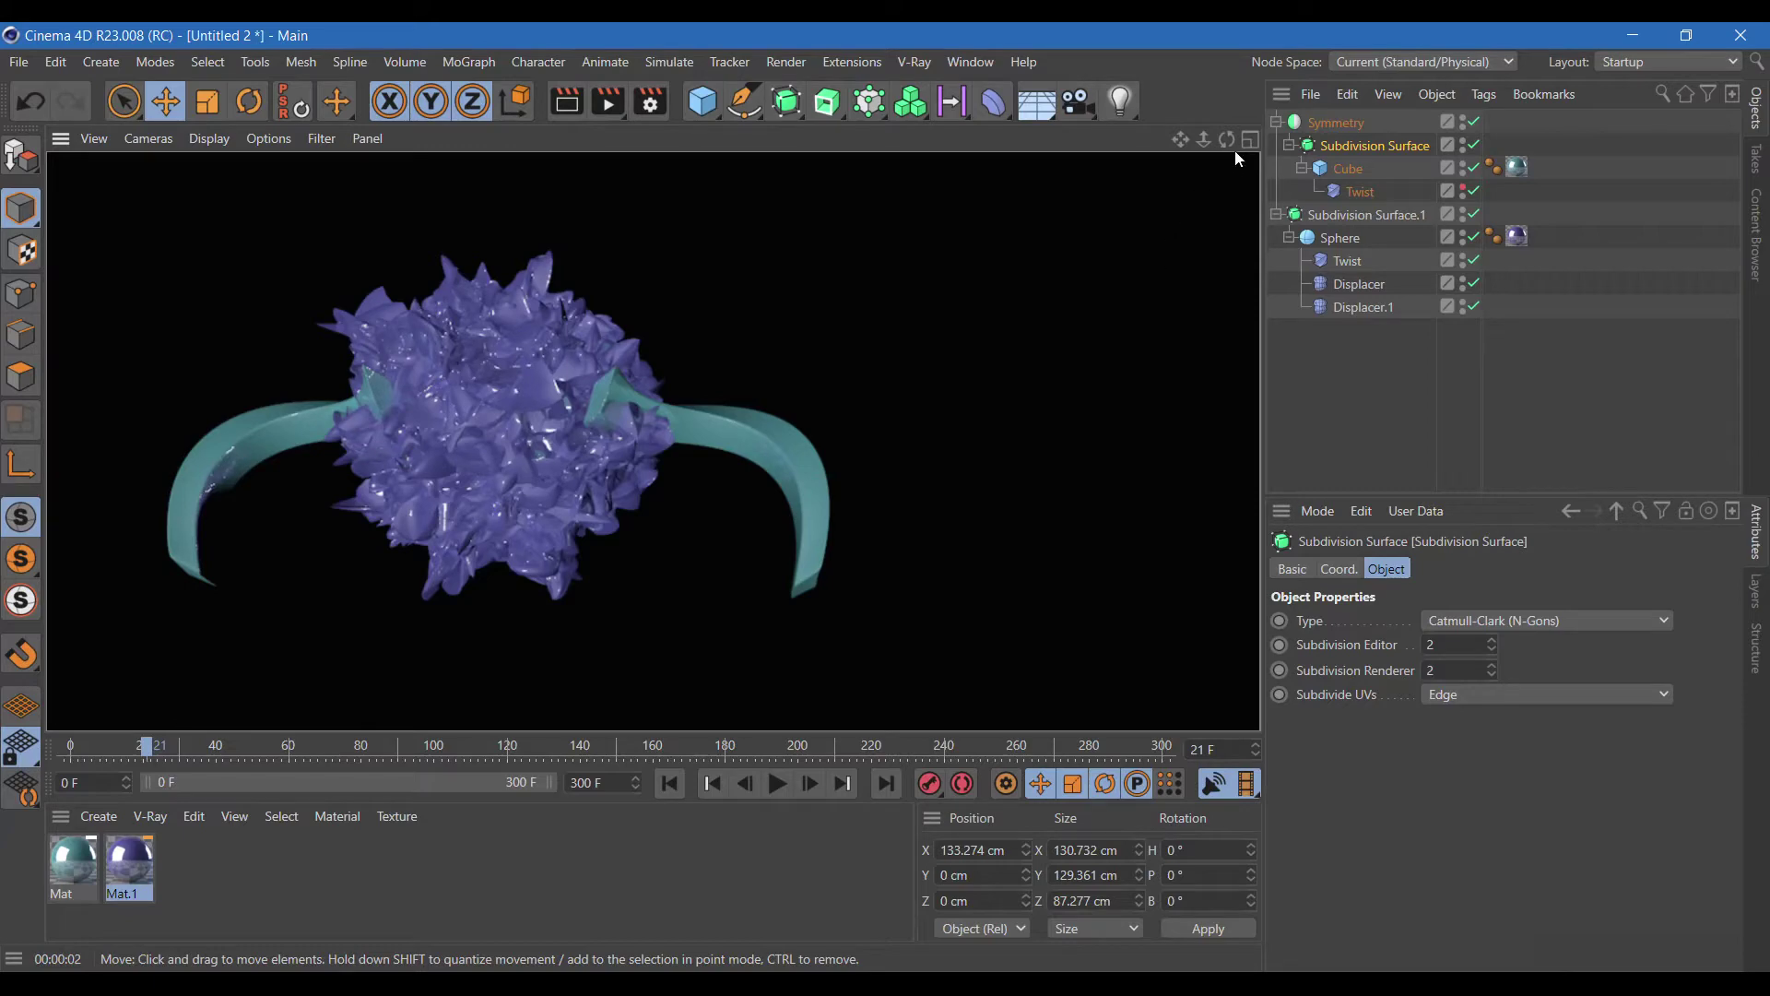
Preview the animation to frame 52, then add a MoGraph Cloner.
{"action": "left_click_drag", "start_coordinate": [1228, 139], "coordinate": [1198, 152]}
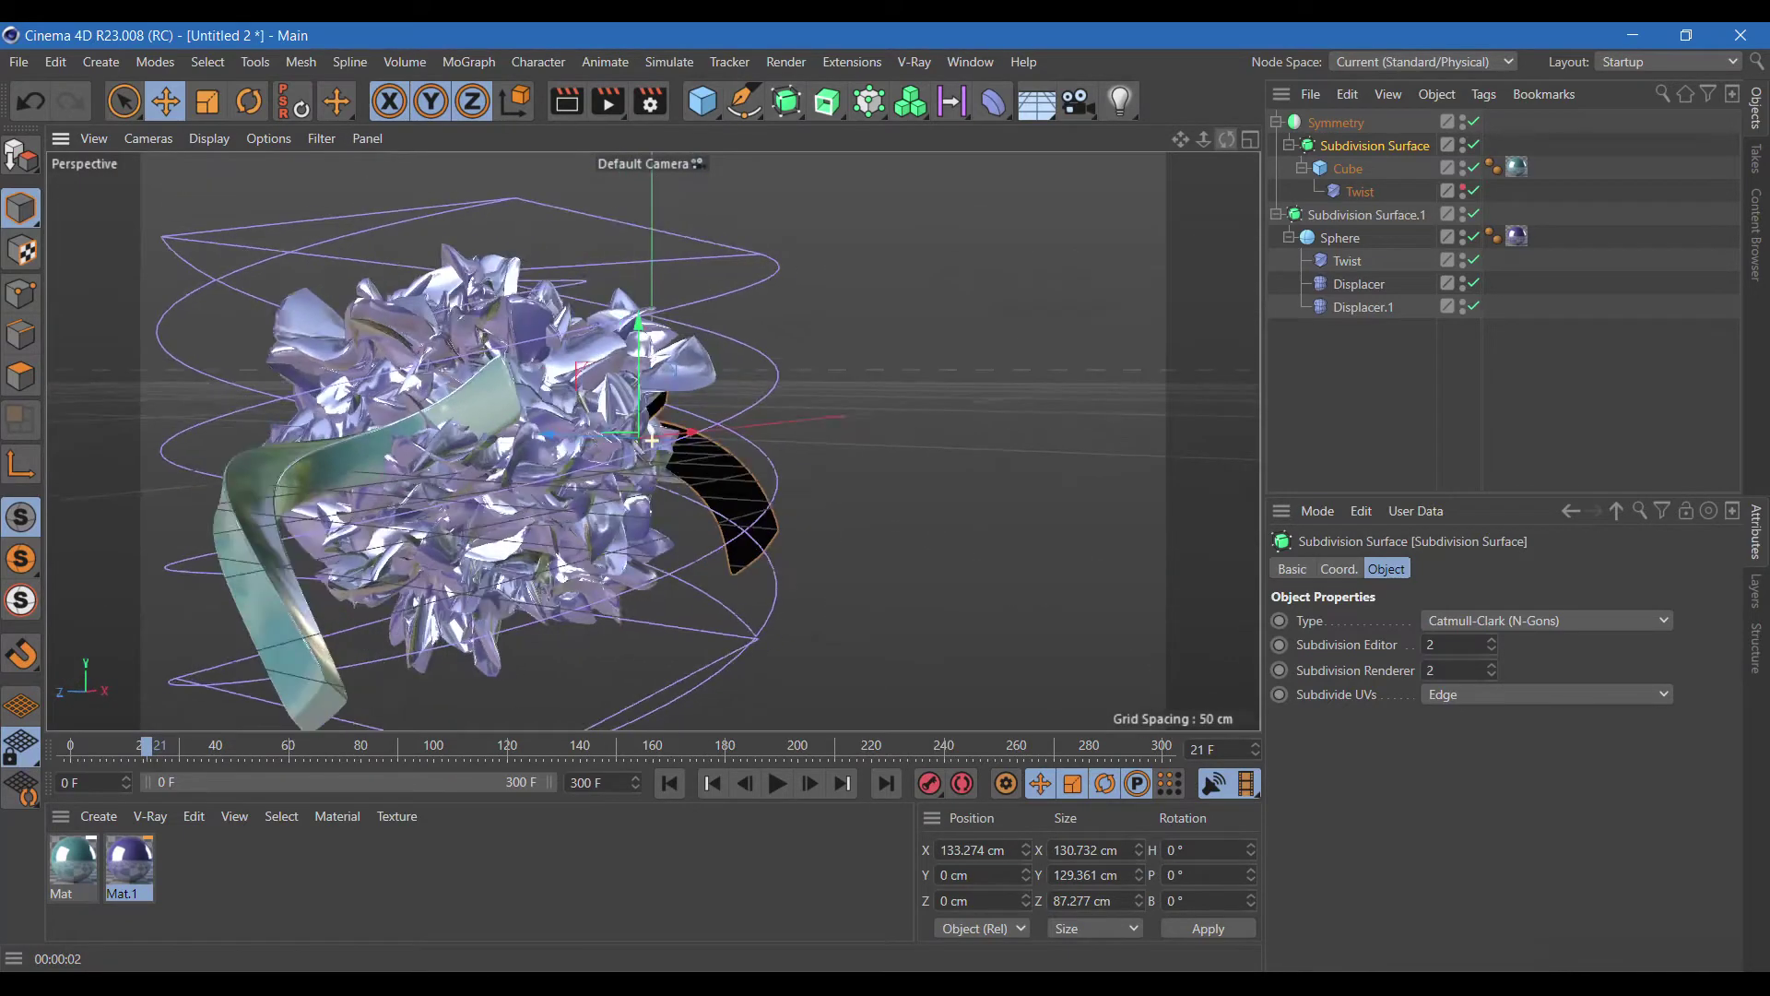
{"action": "left_click", "coordinate": [774, 786]}
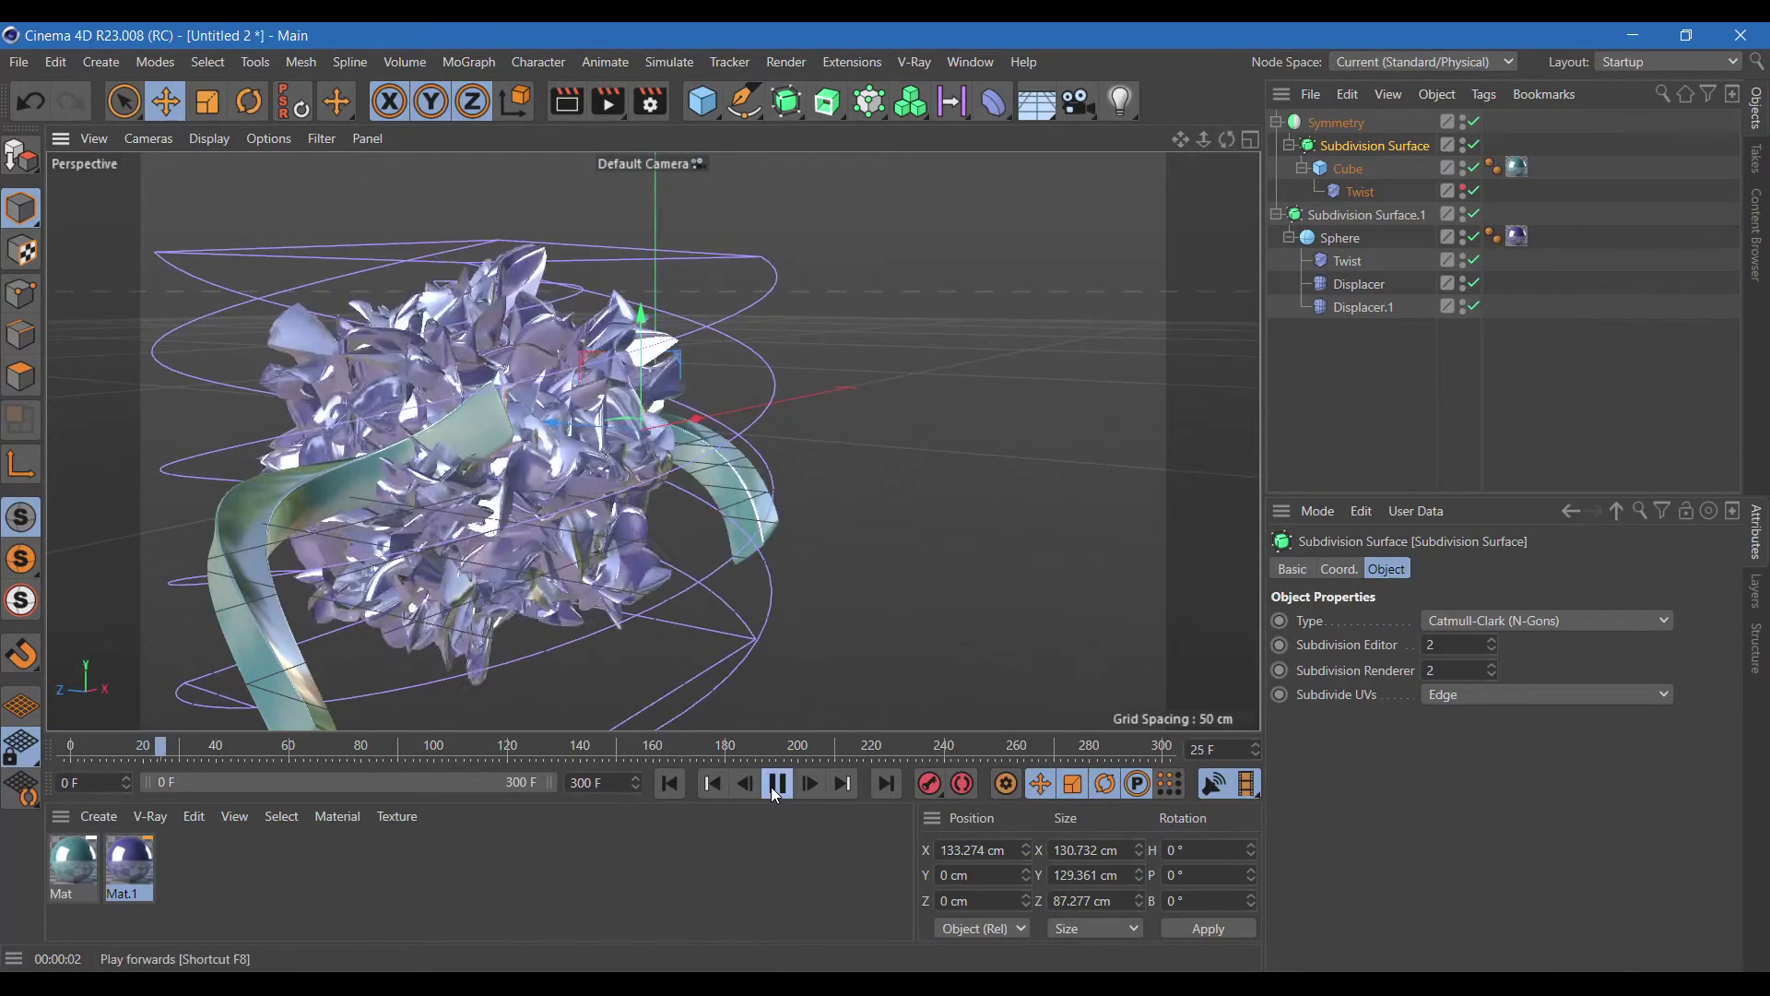
{"action": "left_click", "coordinate": [774, 785]}
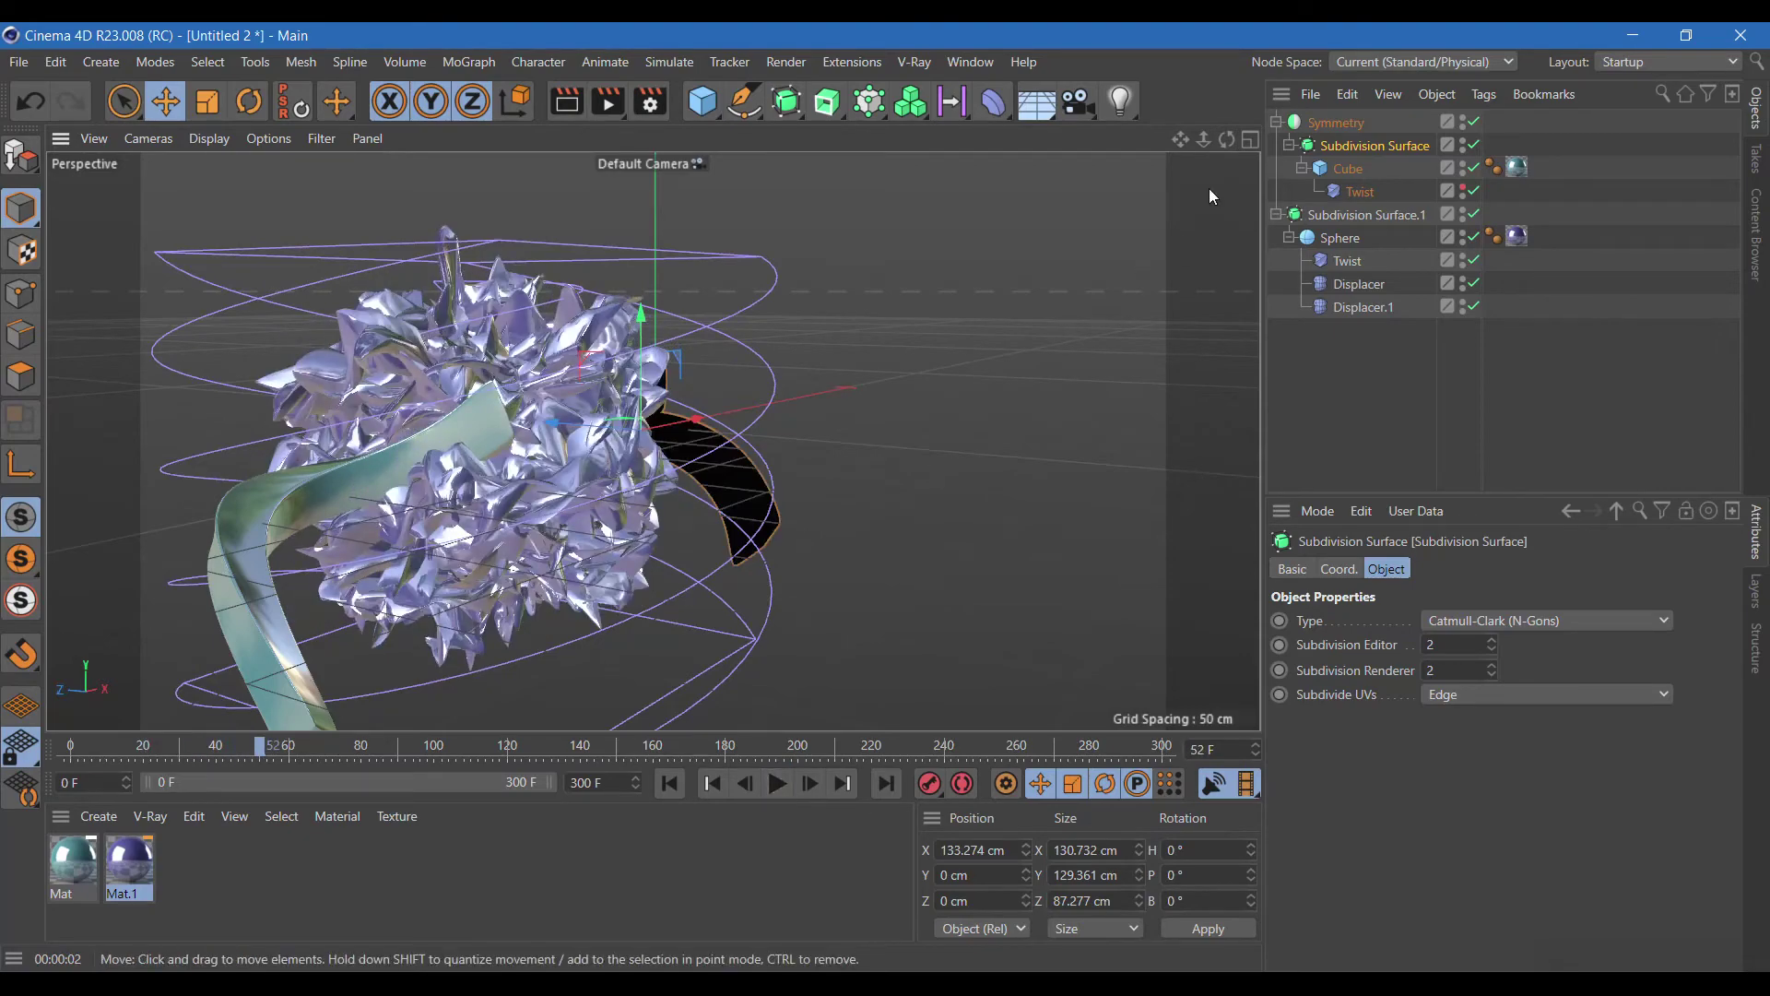
{"action": "left_click_drag", "start_coordinate": [1227, 139], "coordinate": [1107, 166]}
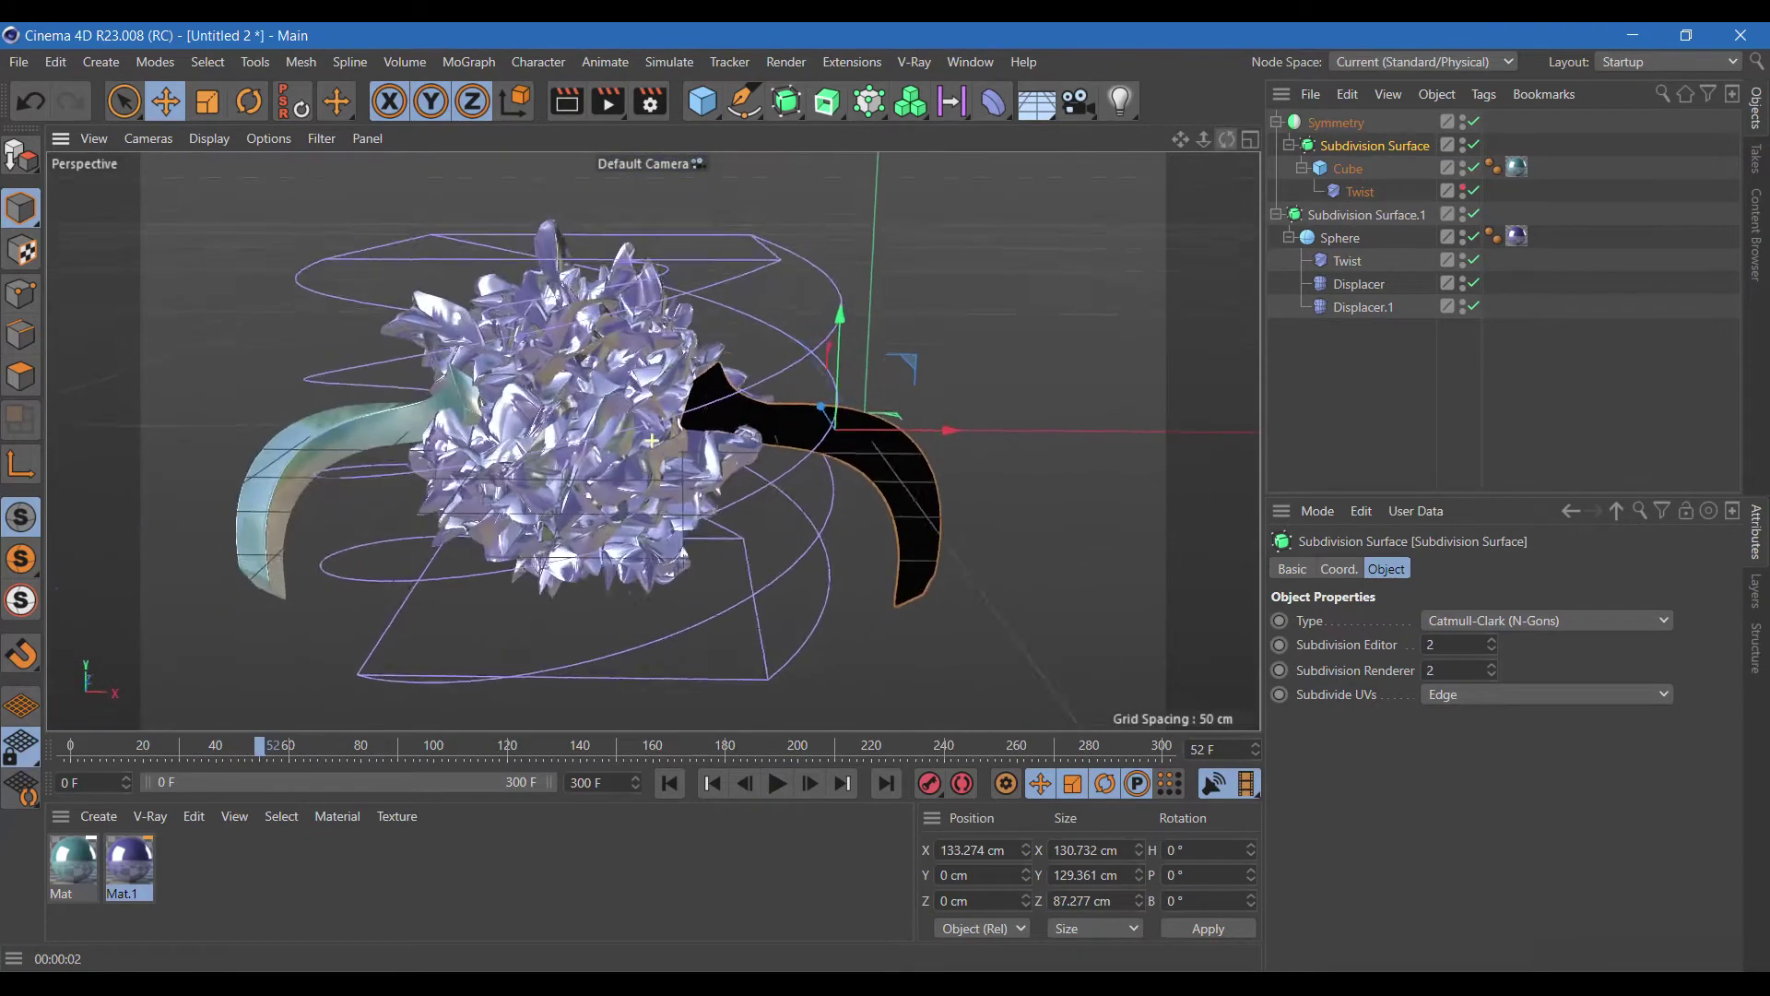
{"action": "left_click_drag", "start_coordinate": [1106, 166], "coordinate": [1227, 139]}
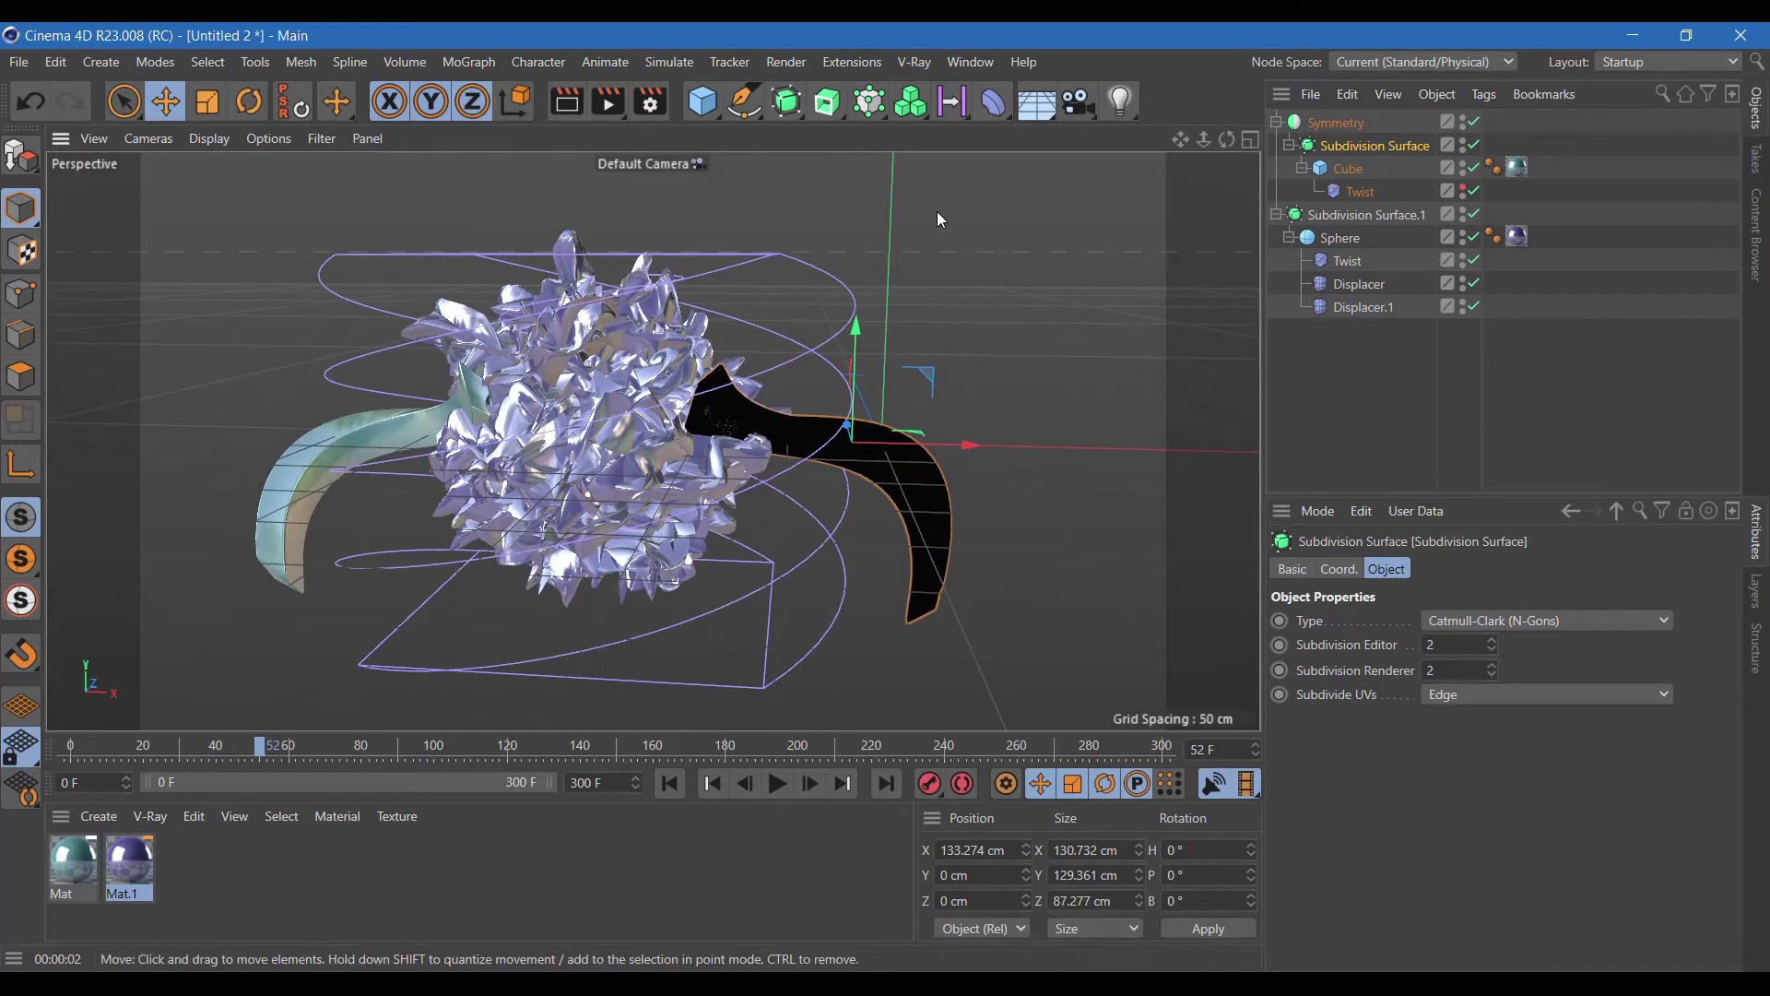
{"action": "left_click_drag", "start_coordinate": [868, 101], "coordinate": [968, 142]}
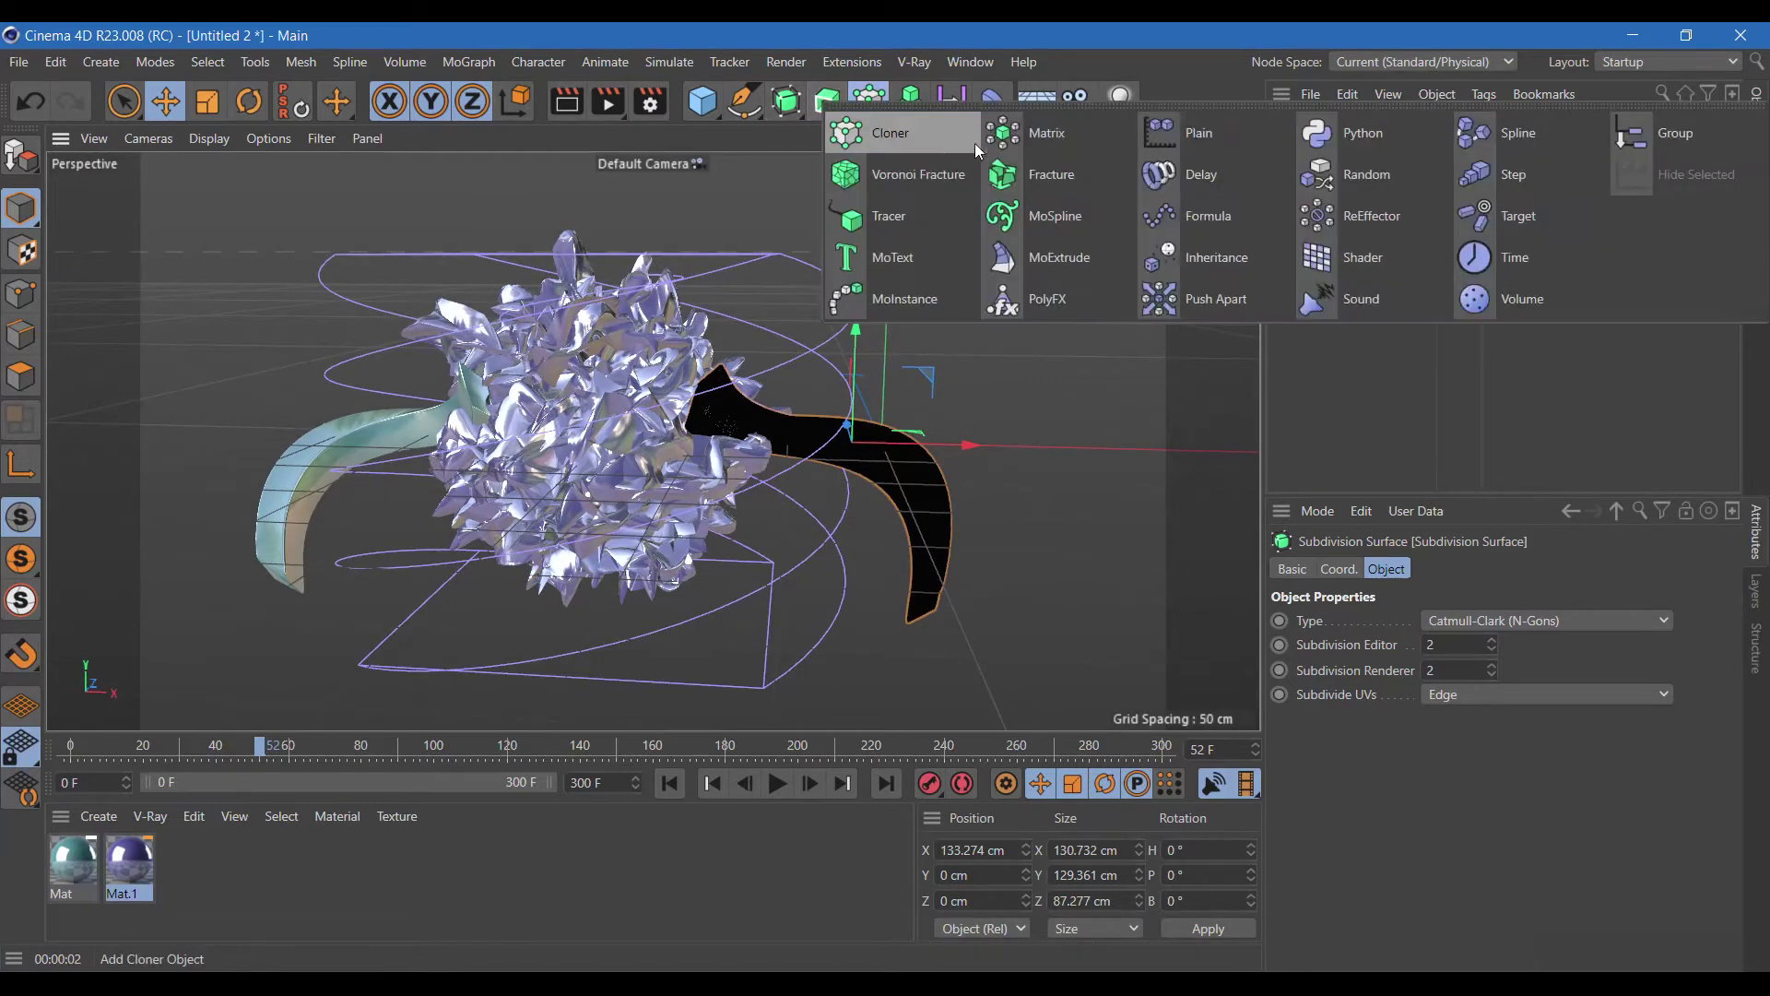
{"action": "left_click", "coordinate": [922, 142]}
Put Symmetry inside the Cloner and set it to Radial mode on the XZ plane.
{"action": "left_click_drag", "start_coordinate": [1337, 146], "coordinate": [1330, 125]}
{"action": "left_click", "coordinate": [1328, 122]}
{"action": "left_click", "coordinate": [1442, 621]}
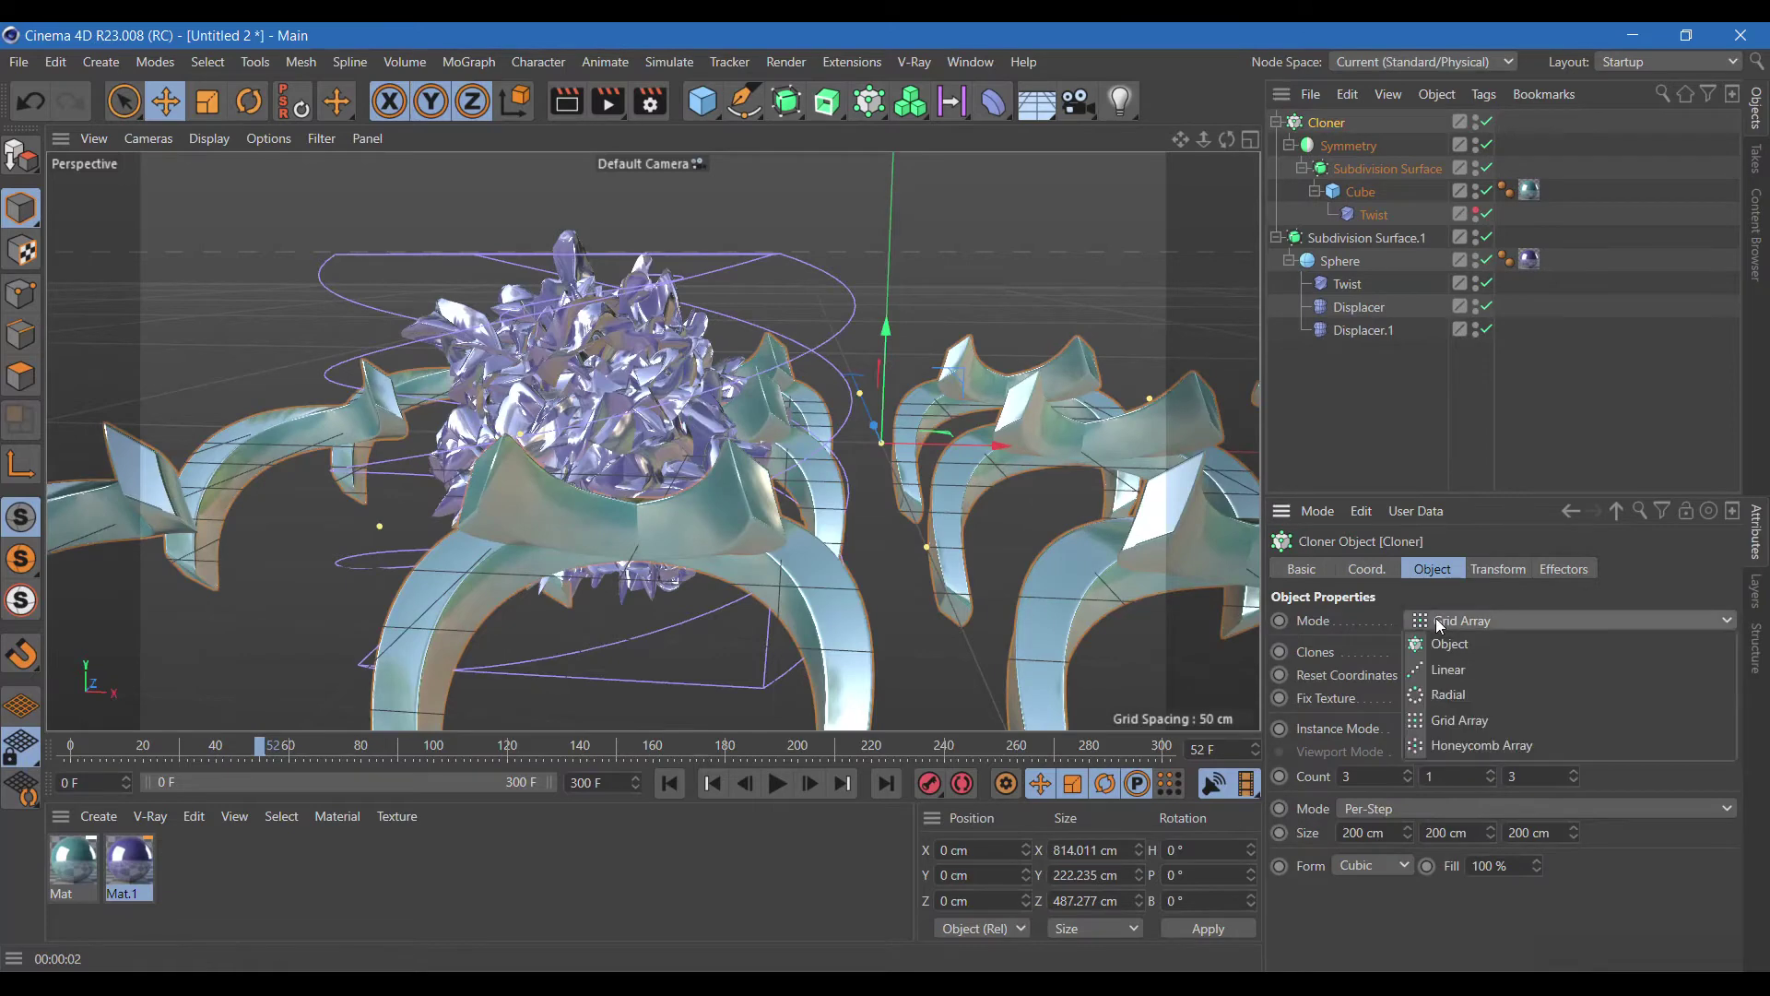
{"action": "left_click", "coordinate": [1446, 695]}
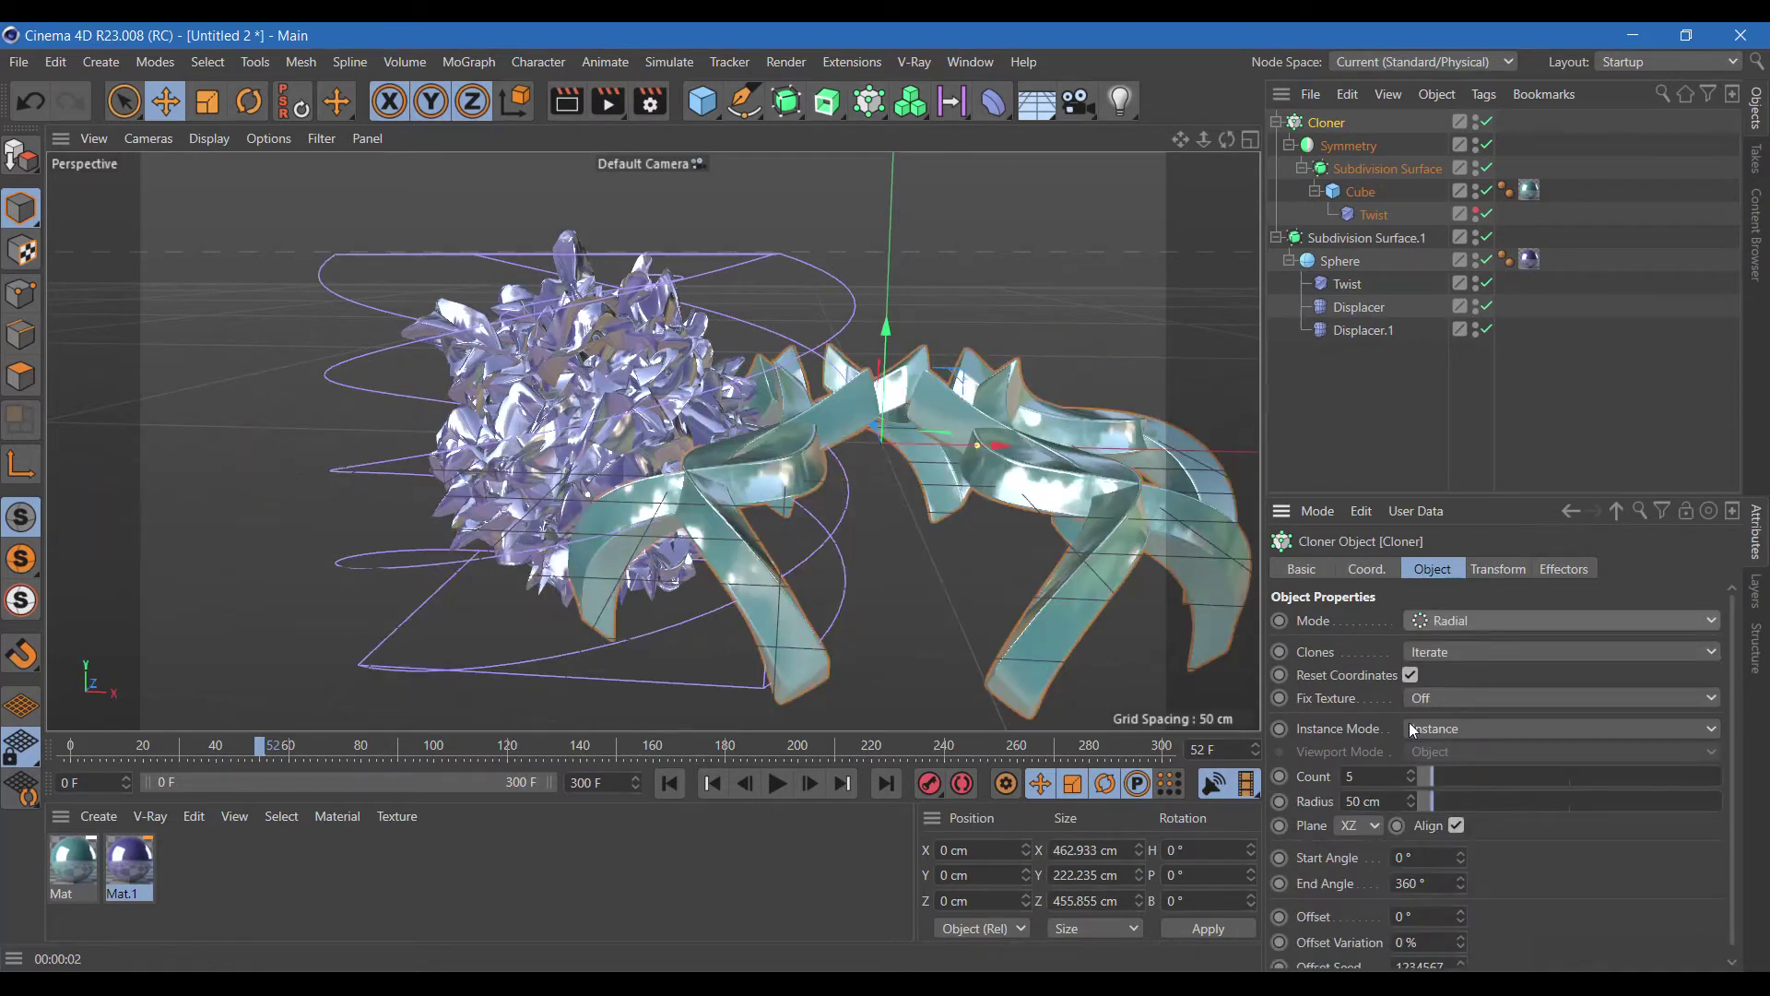
{"action": "left_click", "coordinate": [1377, 823]}
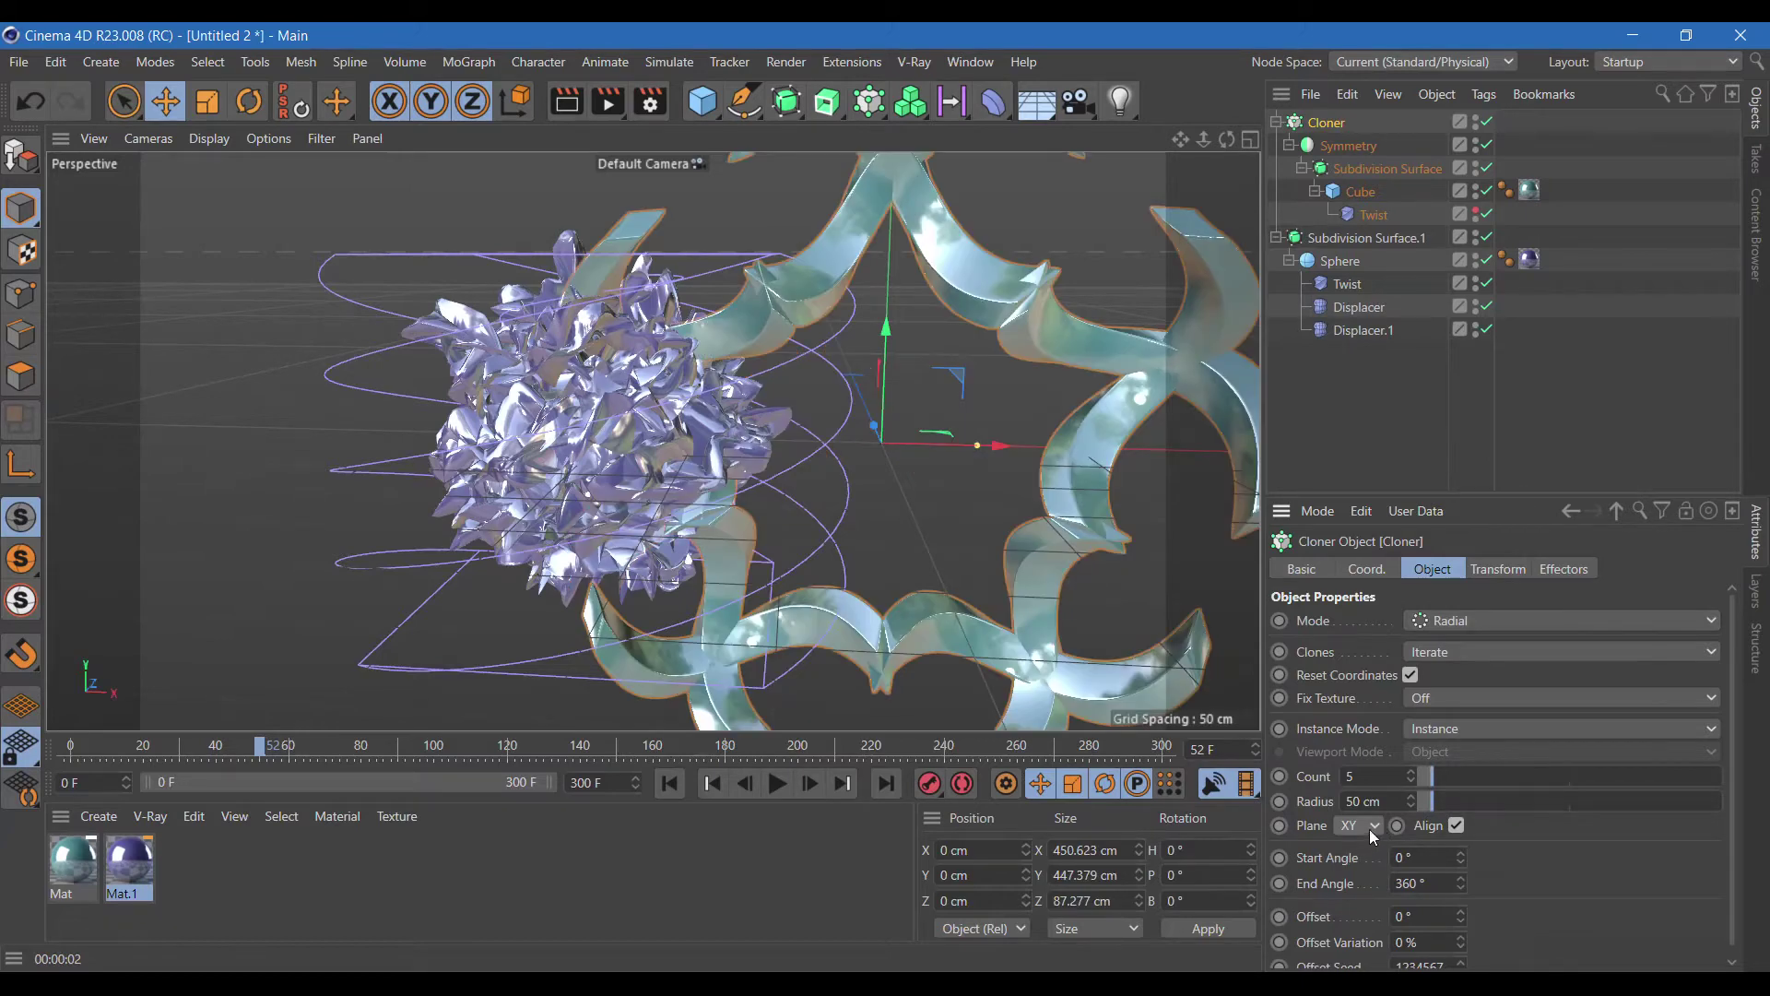
{"action": "left_click", "coordinate": [1363, 826]}
{"action": "left_click", "coordinate": [1354, 896]}
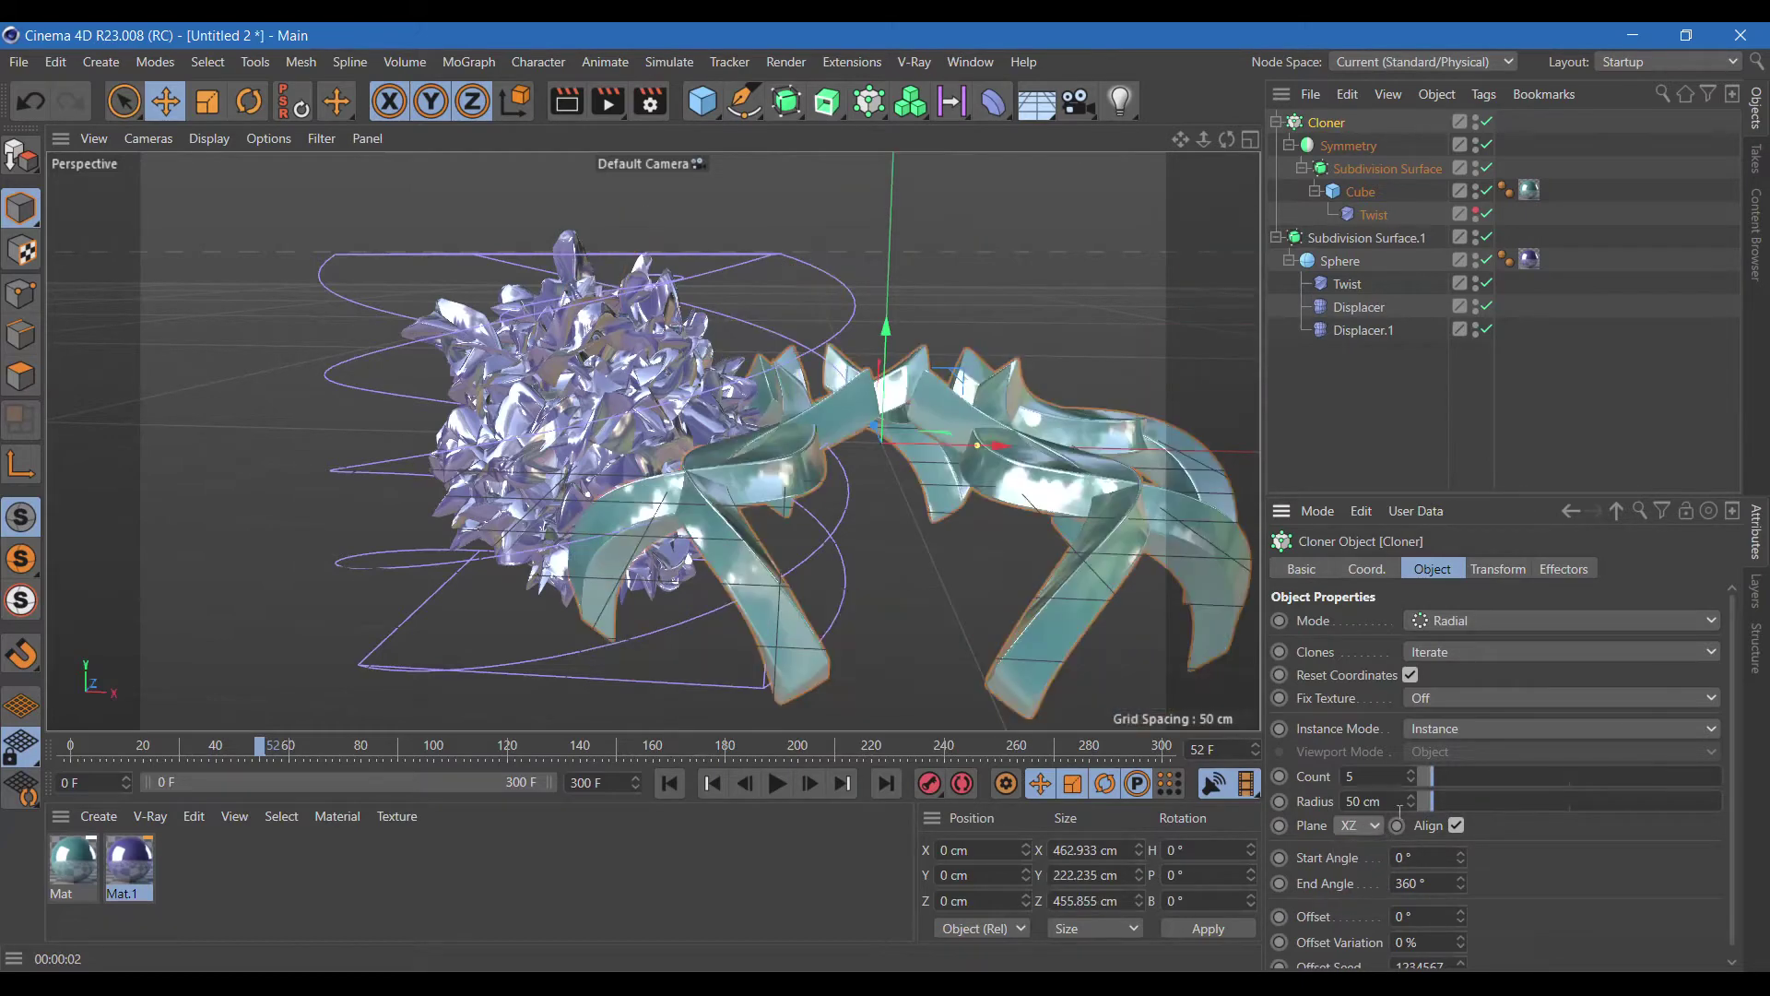
Move the clone ring under the sphere, set its radius to 36 cm, and render.
{"action": "mouse_move", "coordinate": [1000, 446]}
{"action": "left_mouse_down"}
{"action": "mouse_move", "coordinate": [759, 445]}
{"action": "mouse_move", "coordinate": [588, 360]}
{"action": "mouse_move", "coordinate": [619, 496]}
{"action": "left_mouse_up"}
{"action": "scroll", "coordinate": [619, 496], "scroll_direction": "down", "scroll_amount": 2}
{"action": "mouse_move", "coordinate": [1433, 803]}
{"action": "left_mouse_down"}
{"action": "mouse_move", "coordinate": [1527, 823]}
{"action": "mouse_move", "coordinate": [1432, 820]}
{"action": "left_mouse_up"}
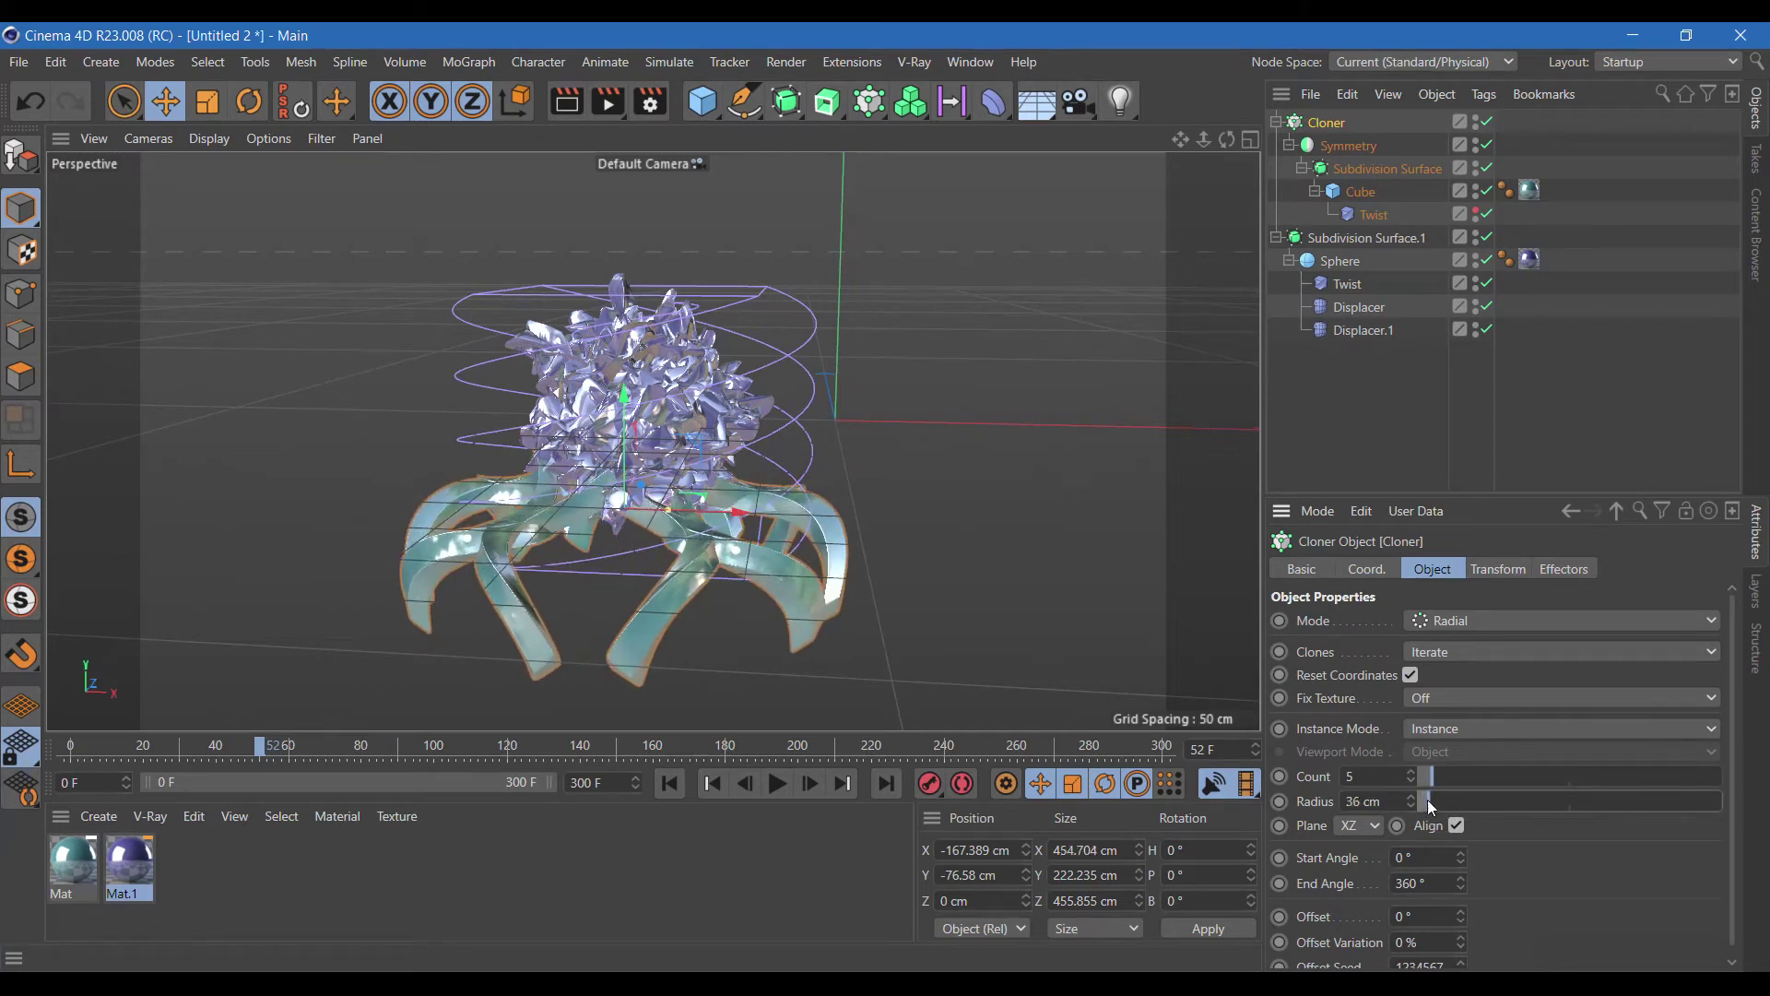
{"action": "left_click", "coordinate": [566, 101]}
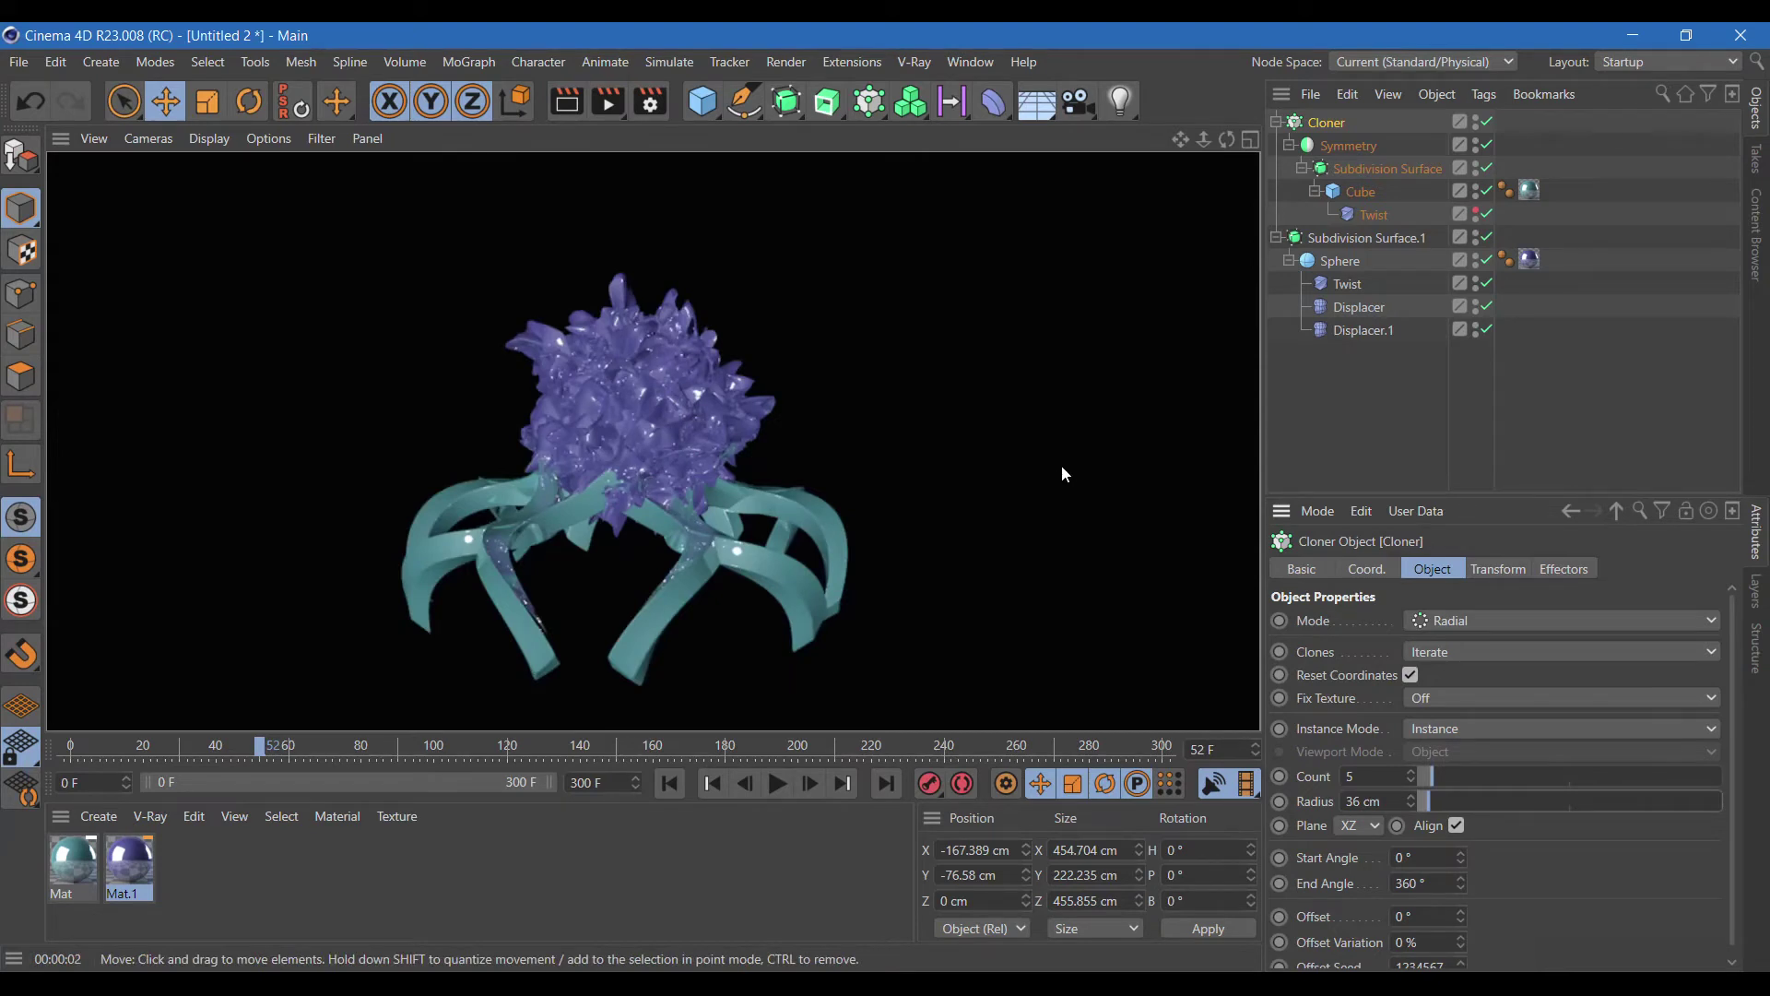
Raise Subdivision Surface.1 above the legs and preview the animation.
{"action": "left_click", "coordinate": [550, 369]}
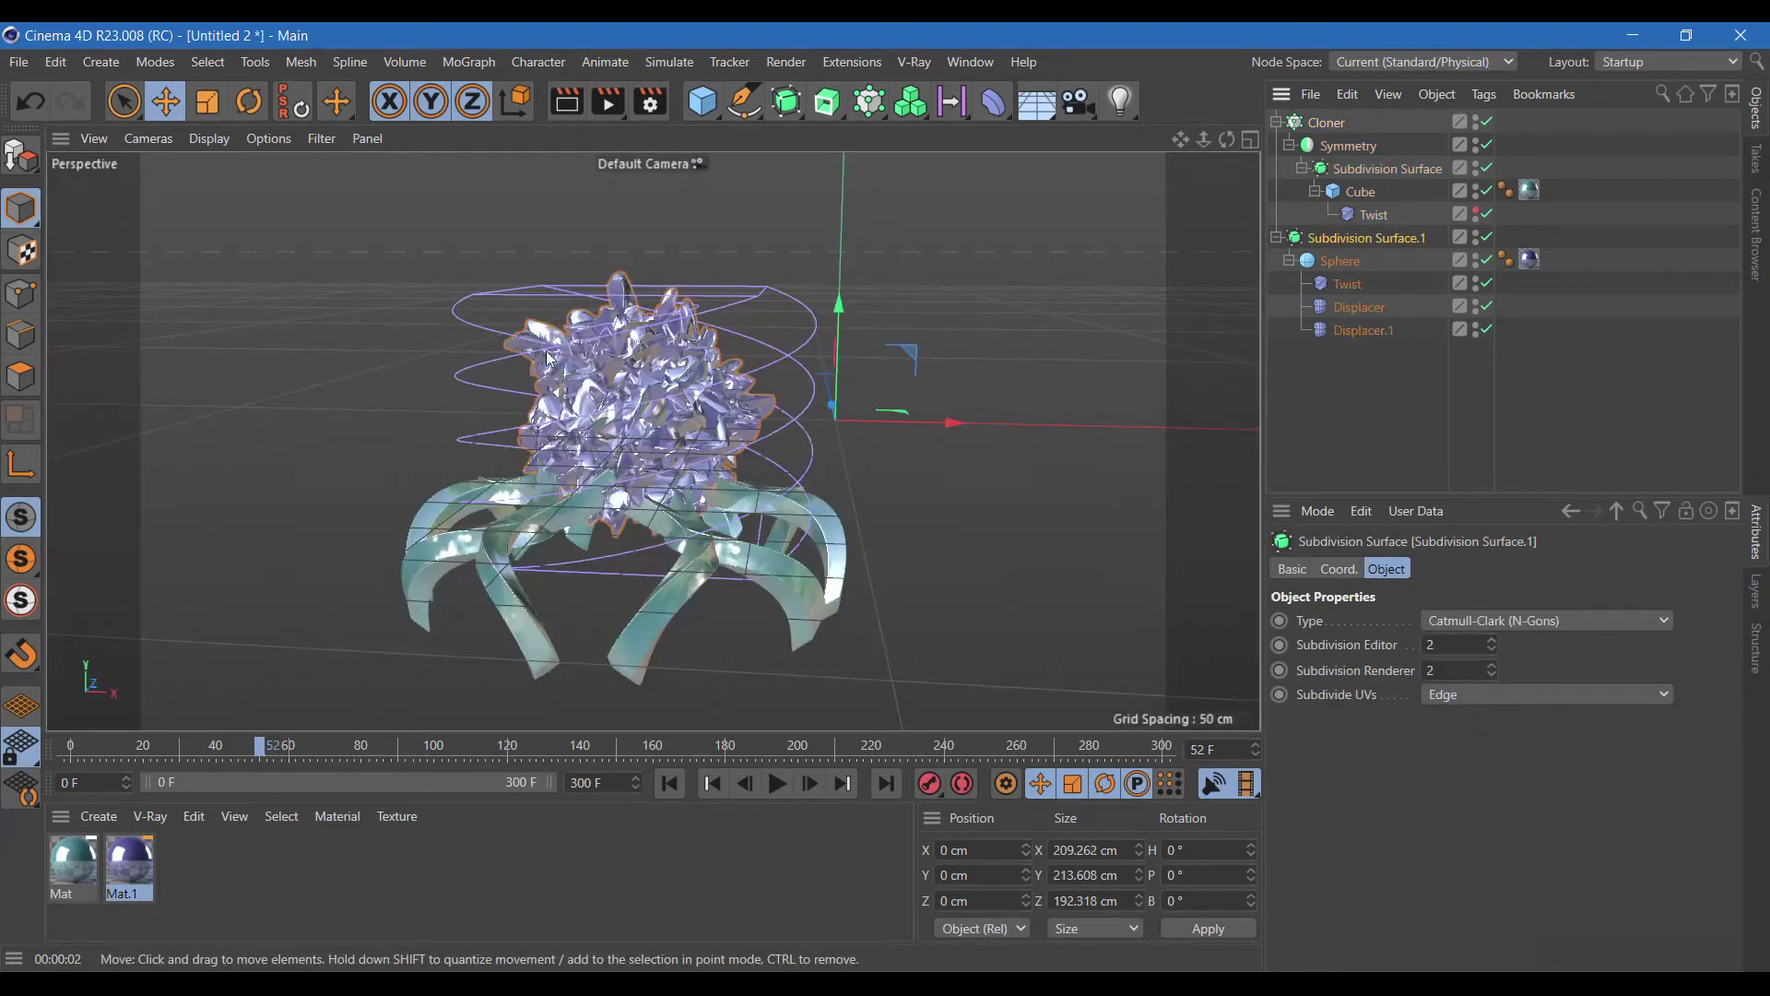
{"action": "left_click_drag", "start_coordinate": [838, 336], "coordinate": [843, 304]}
{"action": "left_click", "coordinate": [777, 783]}
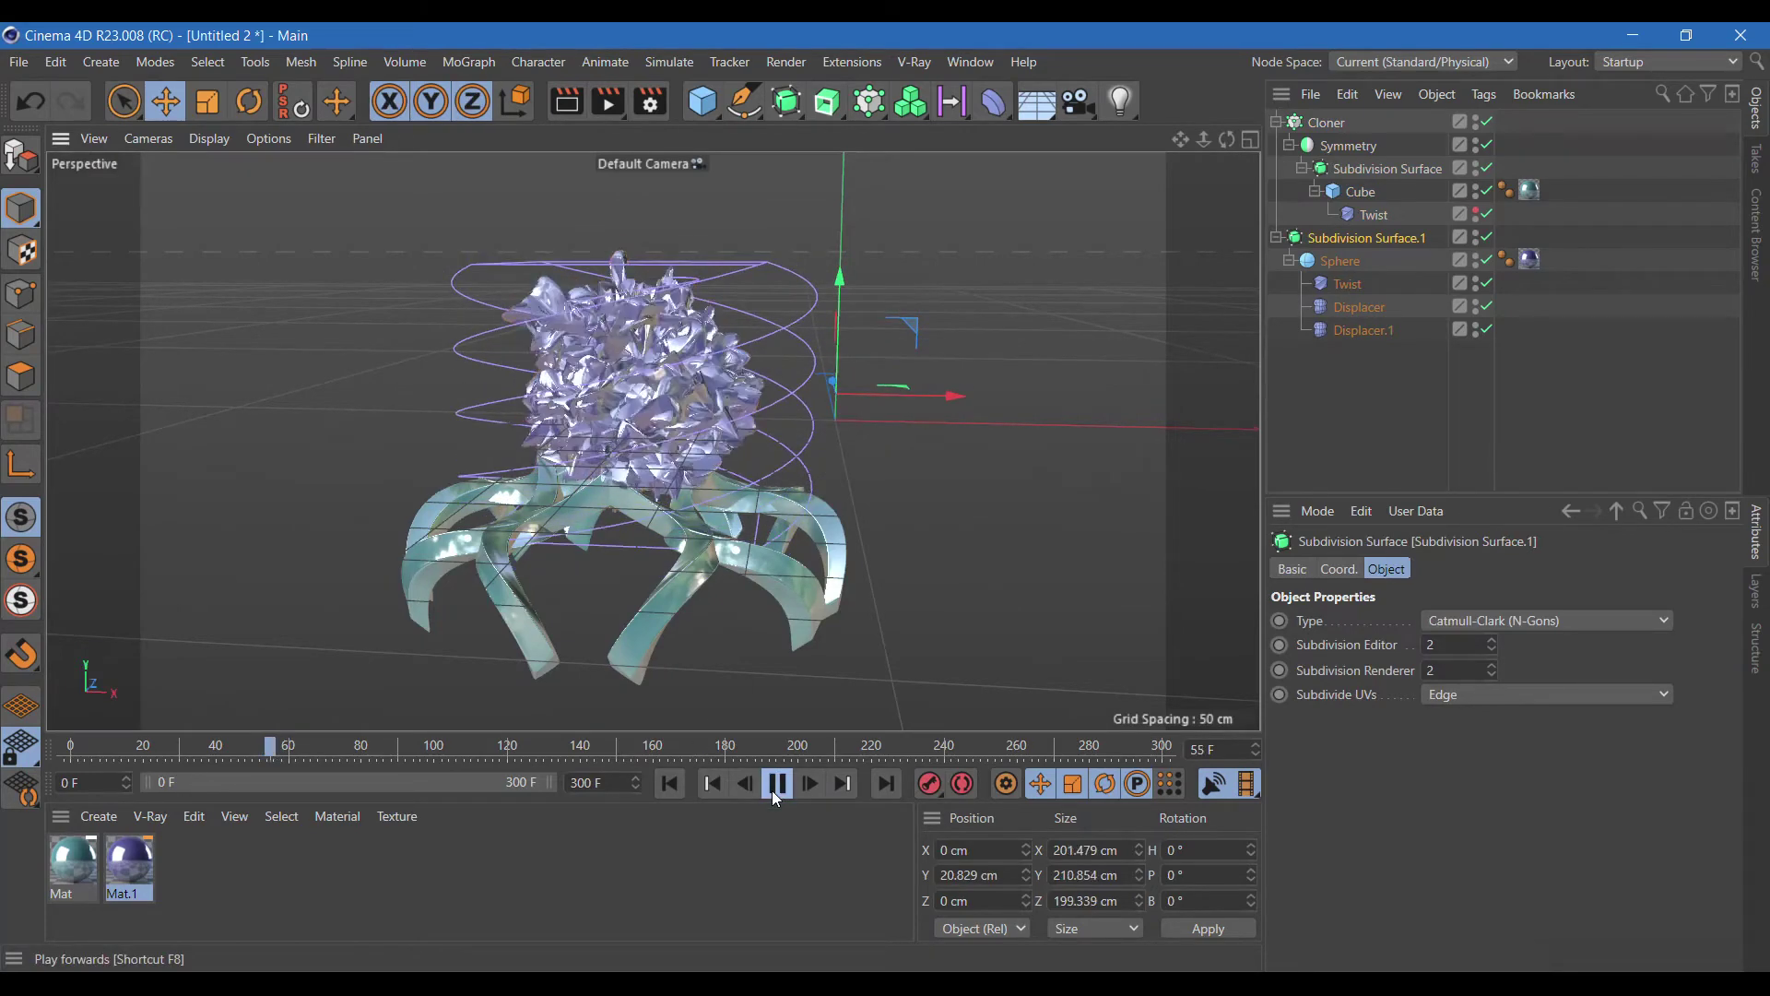
{"action": "left_click", "coordinate": [774, 786]}
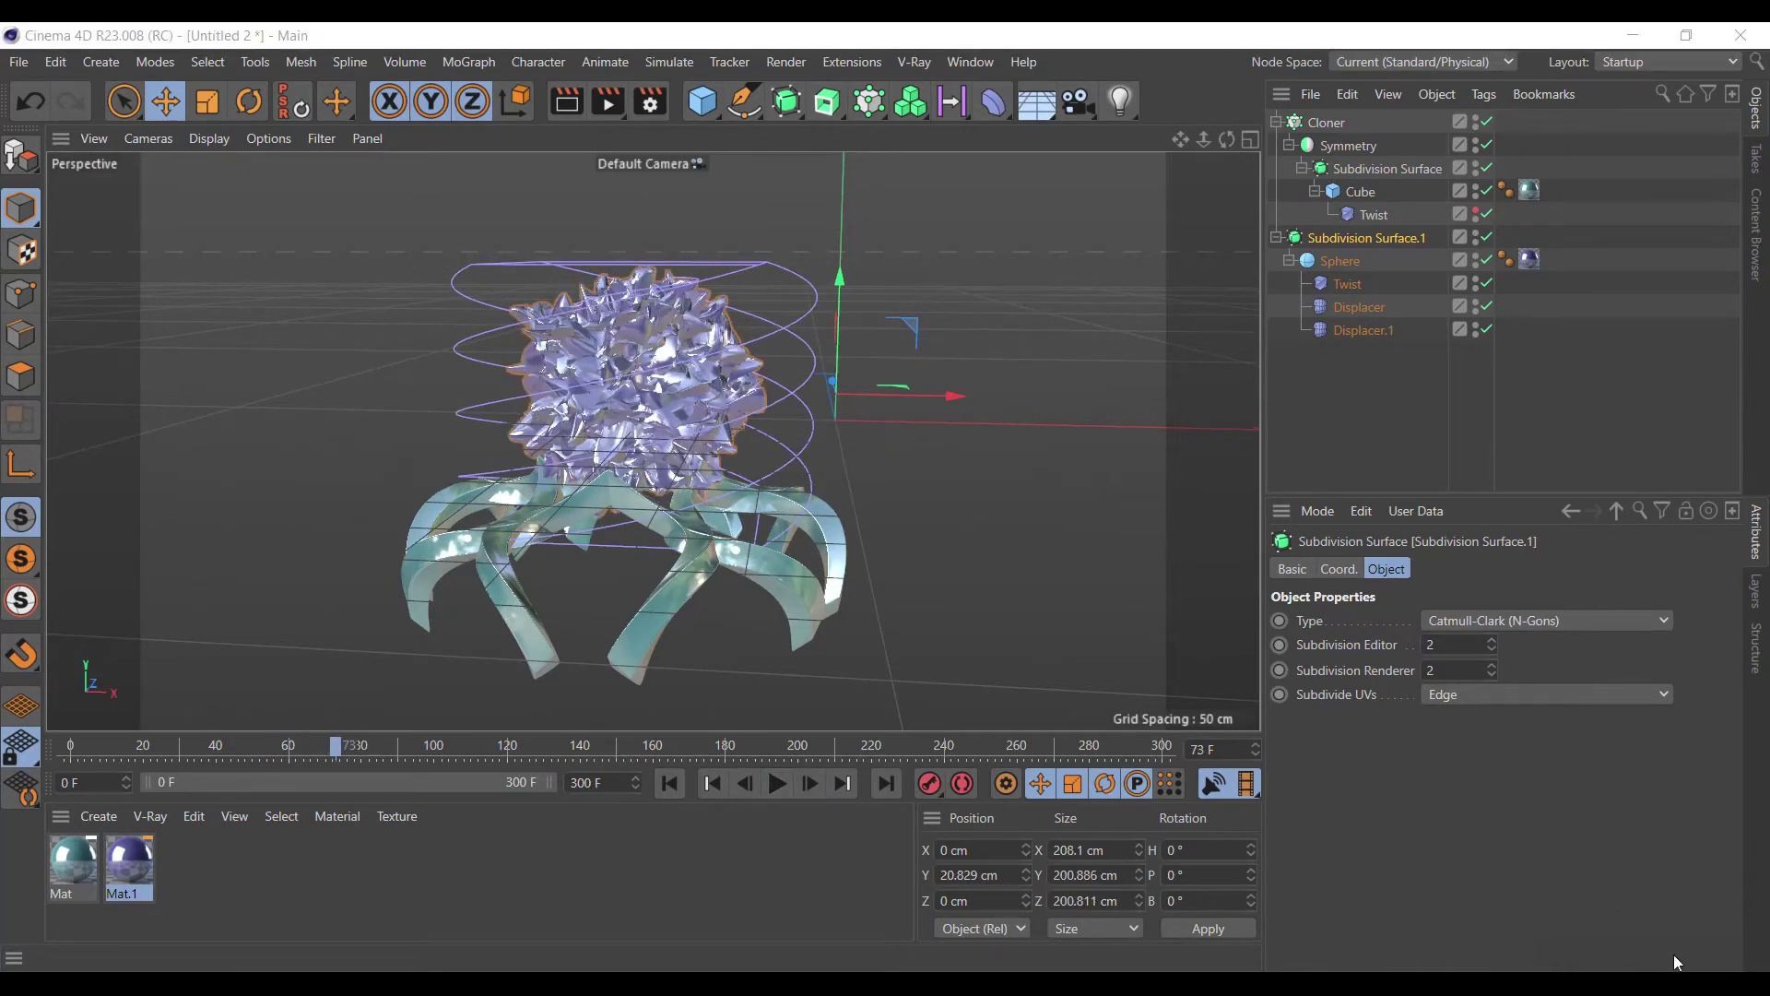
{"action": "left_click", "coordinate": [743, 100]}
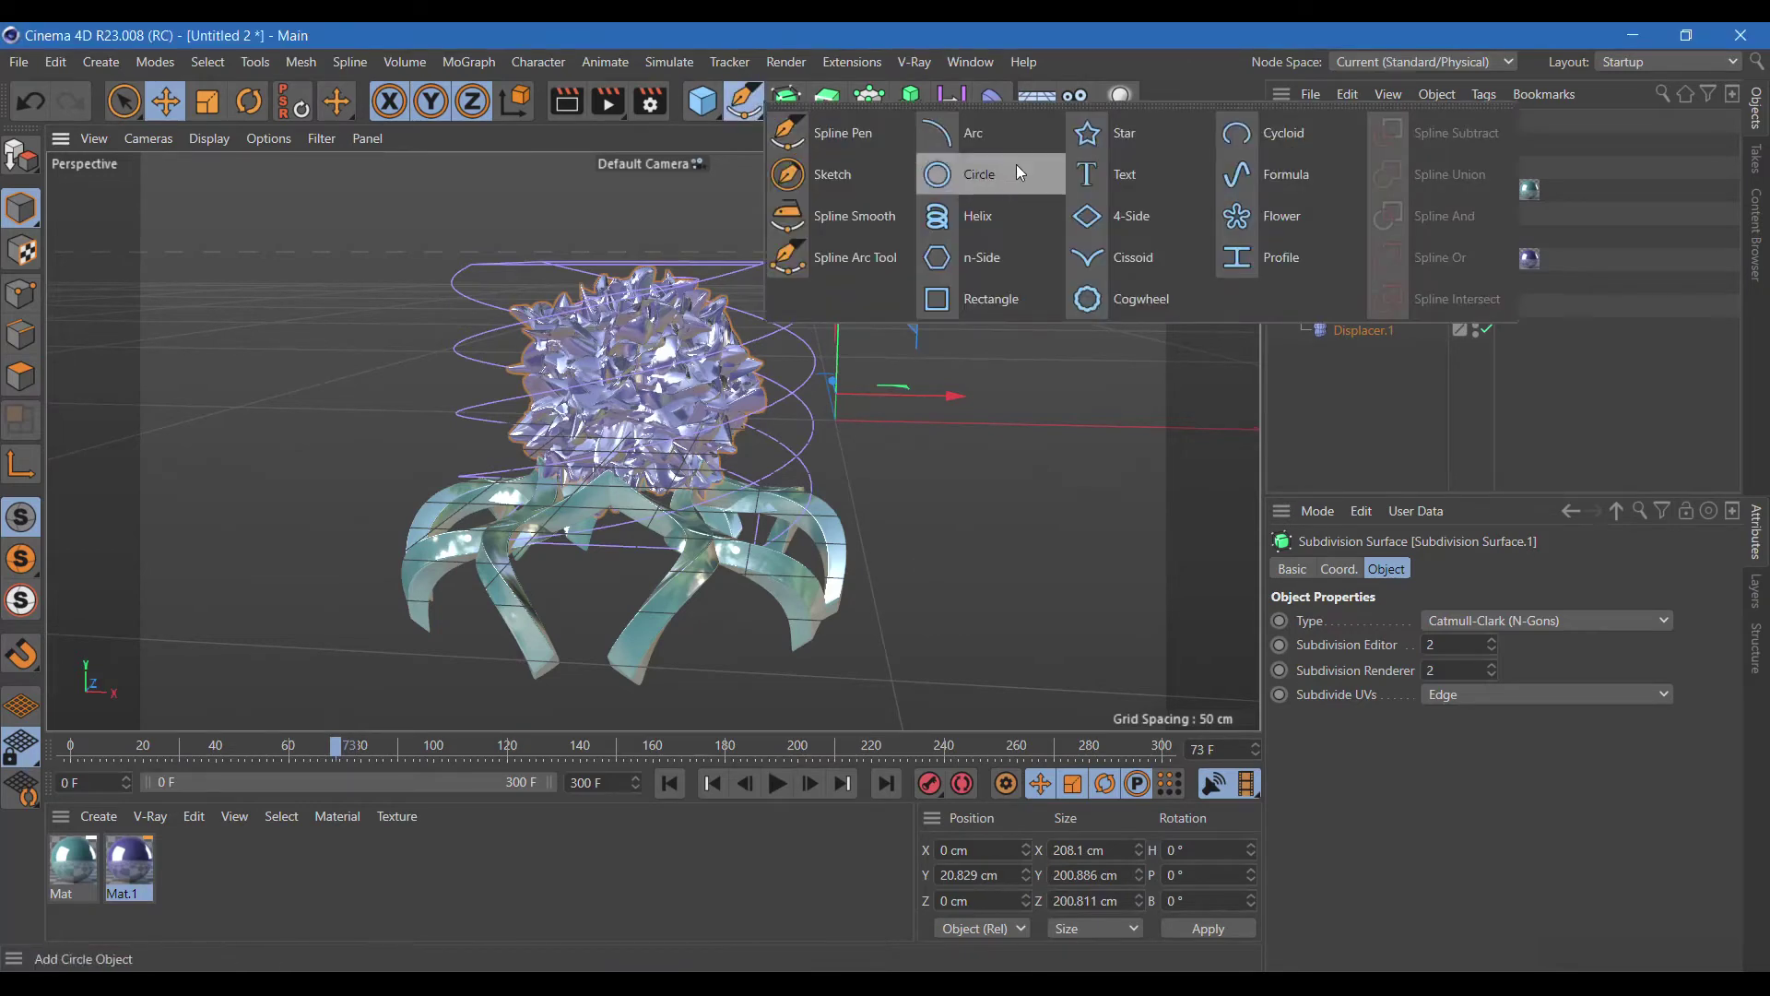
Add a Helix spline, then shift the Cloner through Subdivision Surface.1 along X in four-view layout.
{"action": "left_click", "coordinate": [1020, 218]}
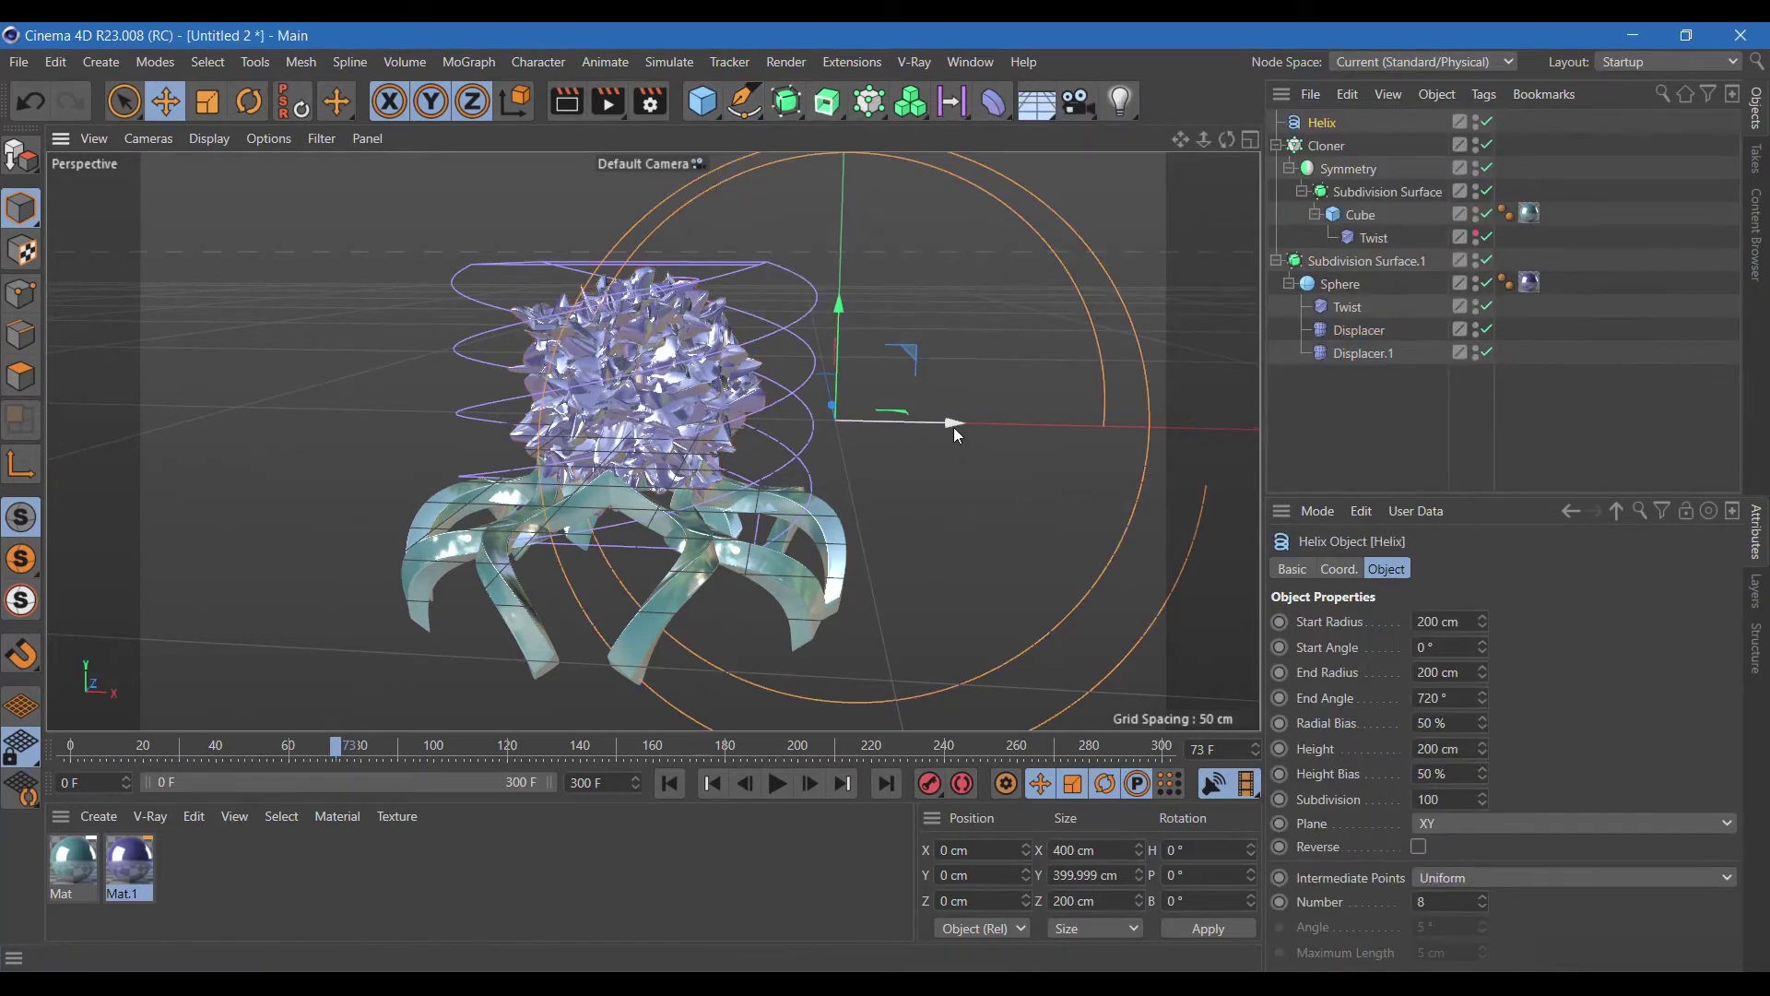
{"action": "left_click", "coordinate": [1250, 139]}
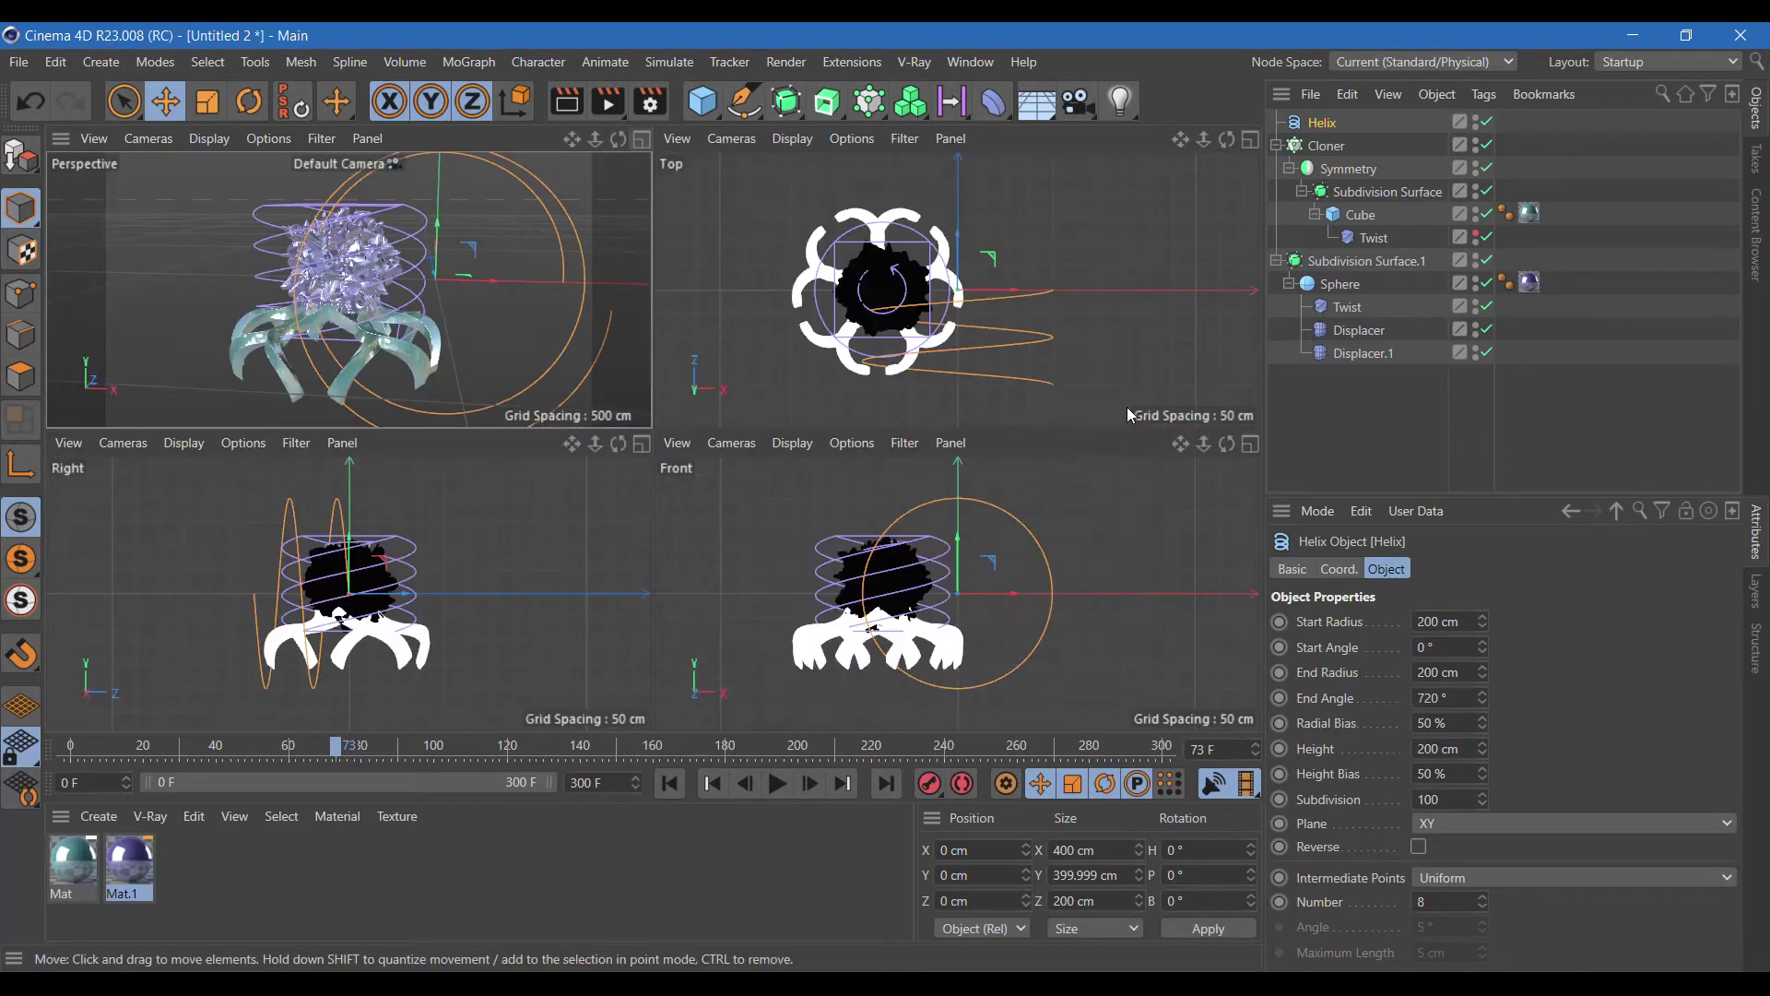
{"action": "left_click", "coordinate": [1337, 262]}
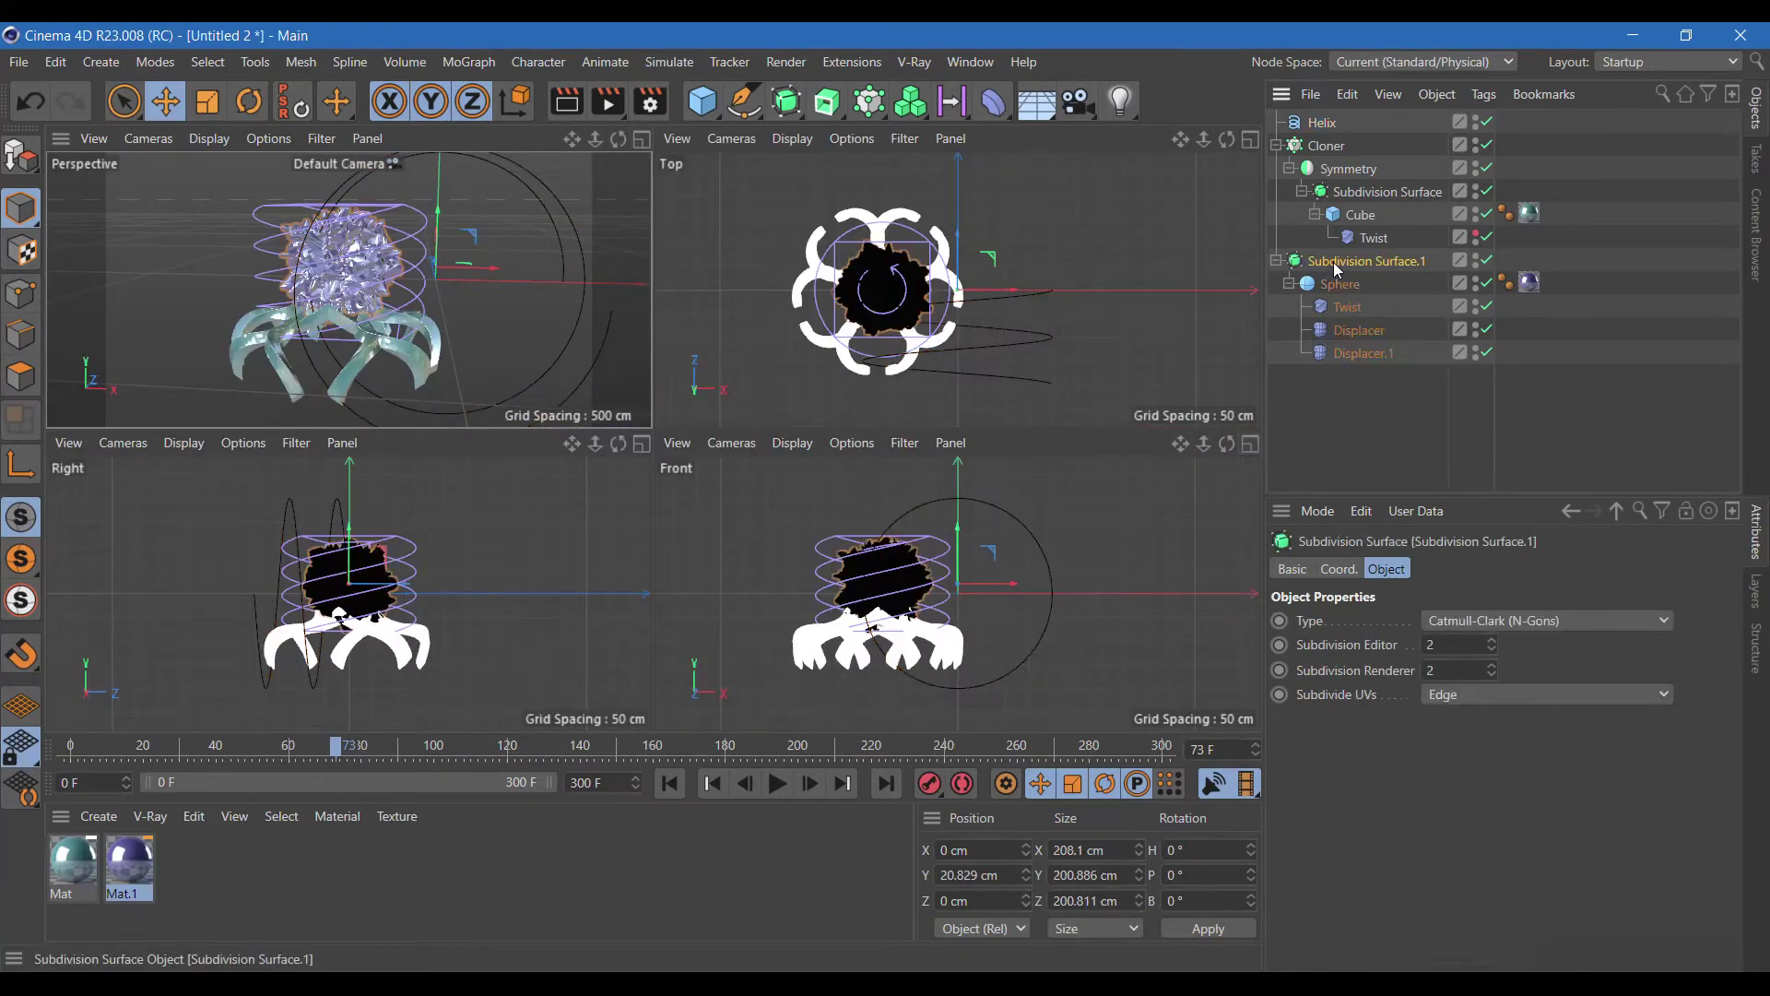
{"action": "left_click", "coordinate": [1316, 147], "text": "shift"}
{"action": "left_click_drag", "start_coordinate": [915, 614], "coordinate": [999, 613]}
Select the helix and set its Start Radius to 164 cm.
{"action": "left_click", "coordinate": [642, 141]}
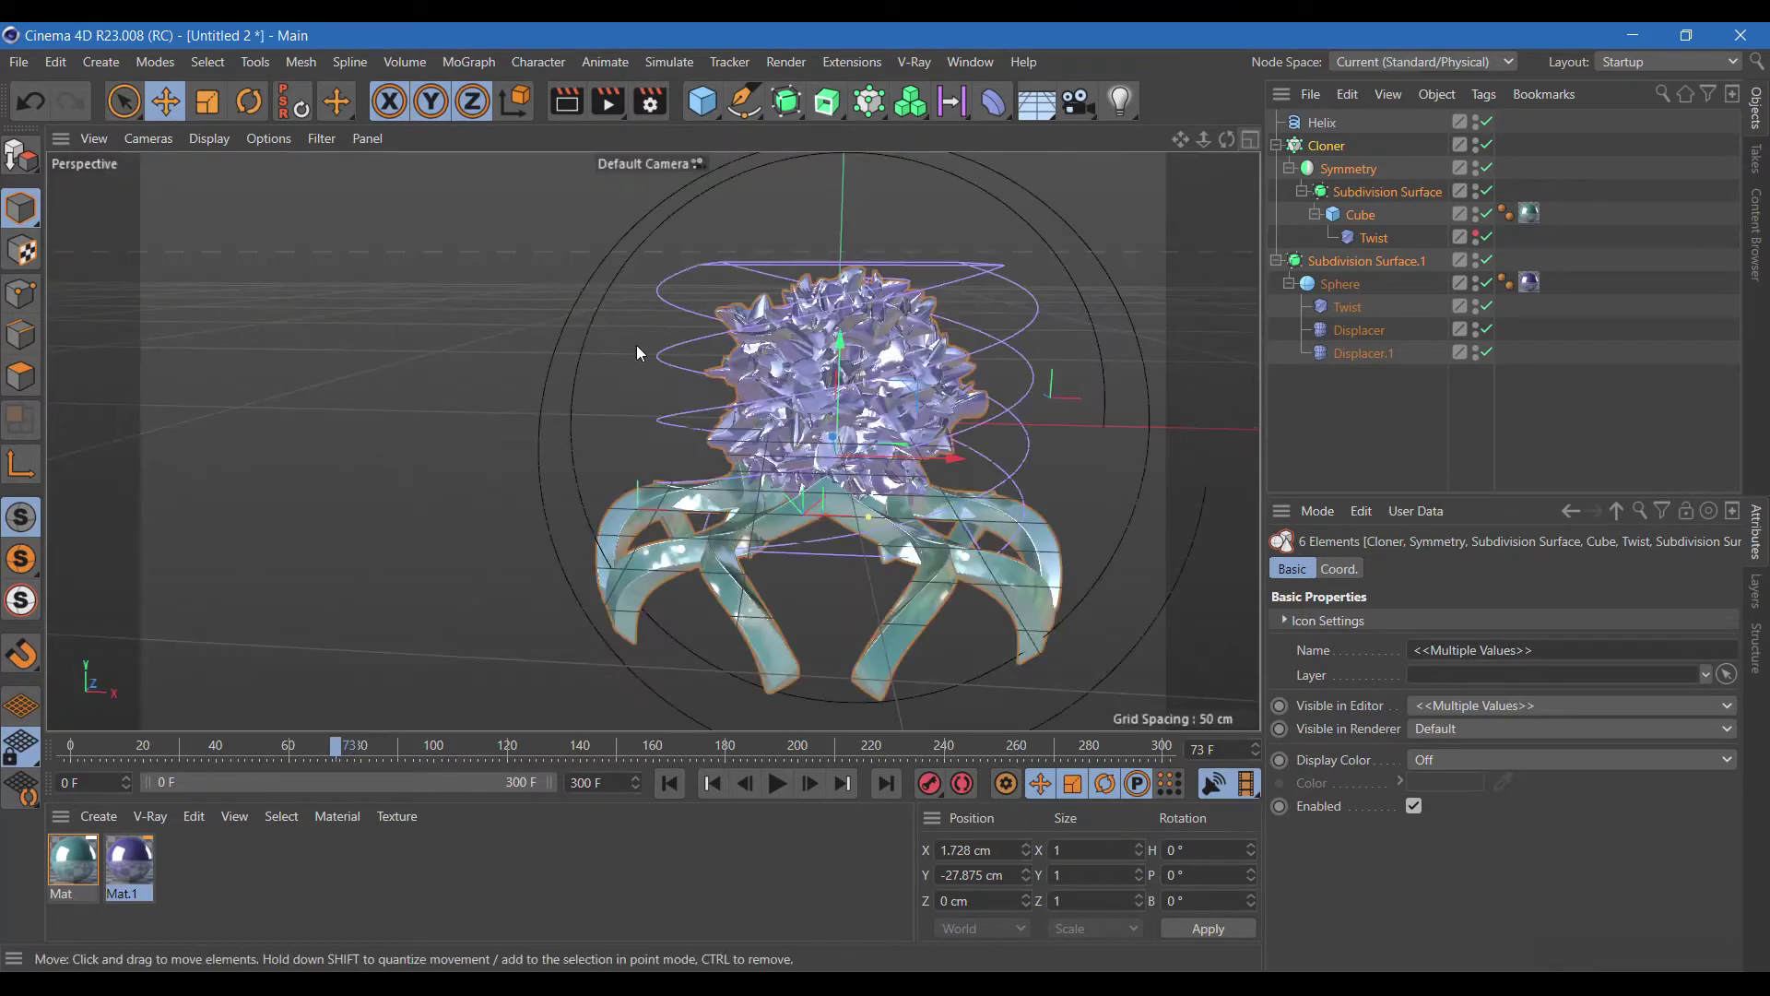
{"action": "left_click_drag", "start_coordinate": [1180, 139], "coordinate": [1113, 148]}
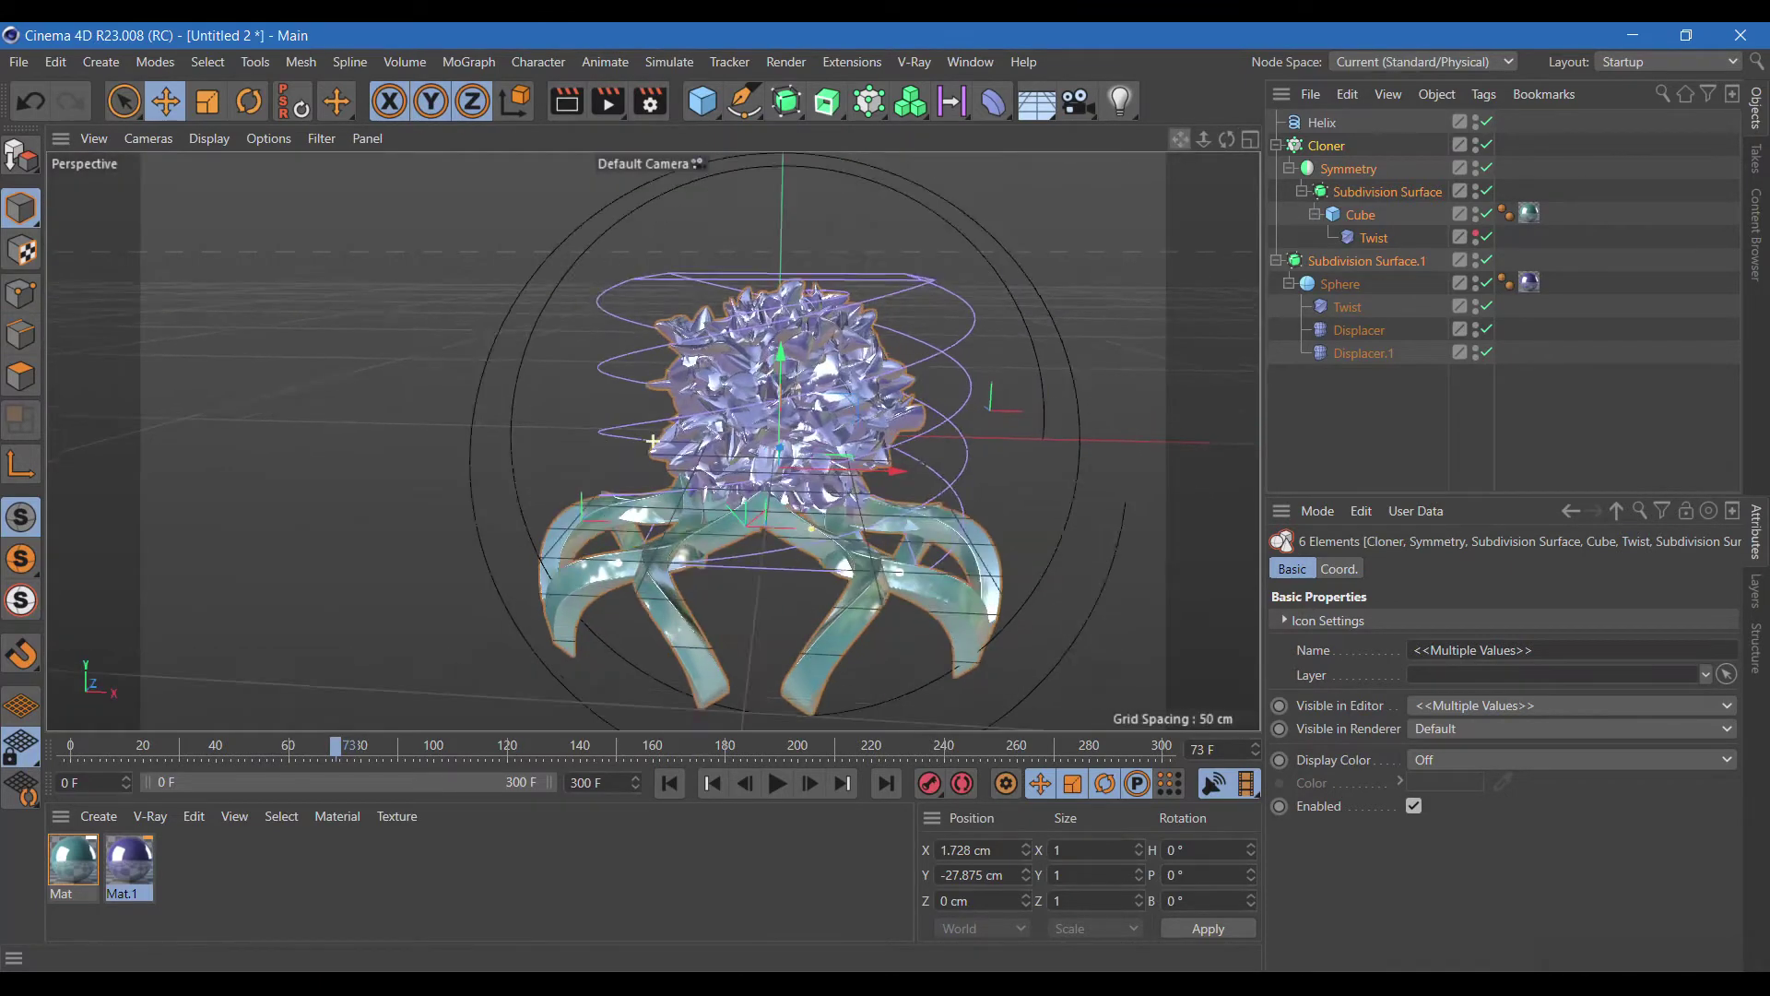
{"action": "scroll", "coordinate": [653, 442], "scroll_direction": "down", "scroll_amount": 5}
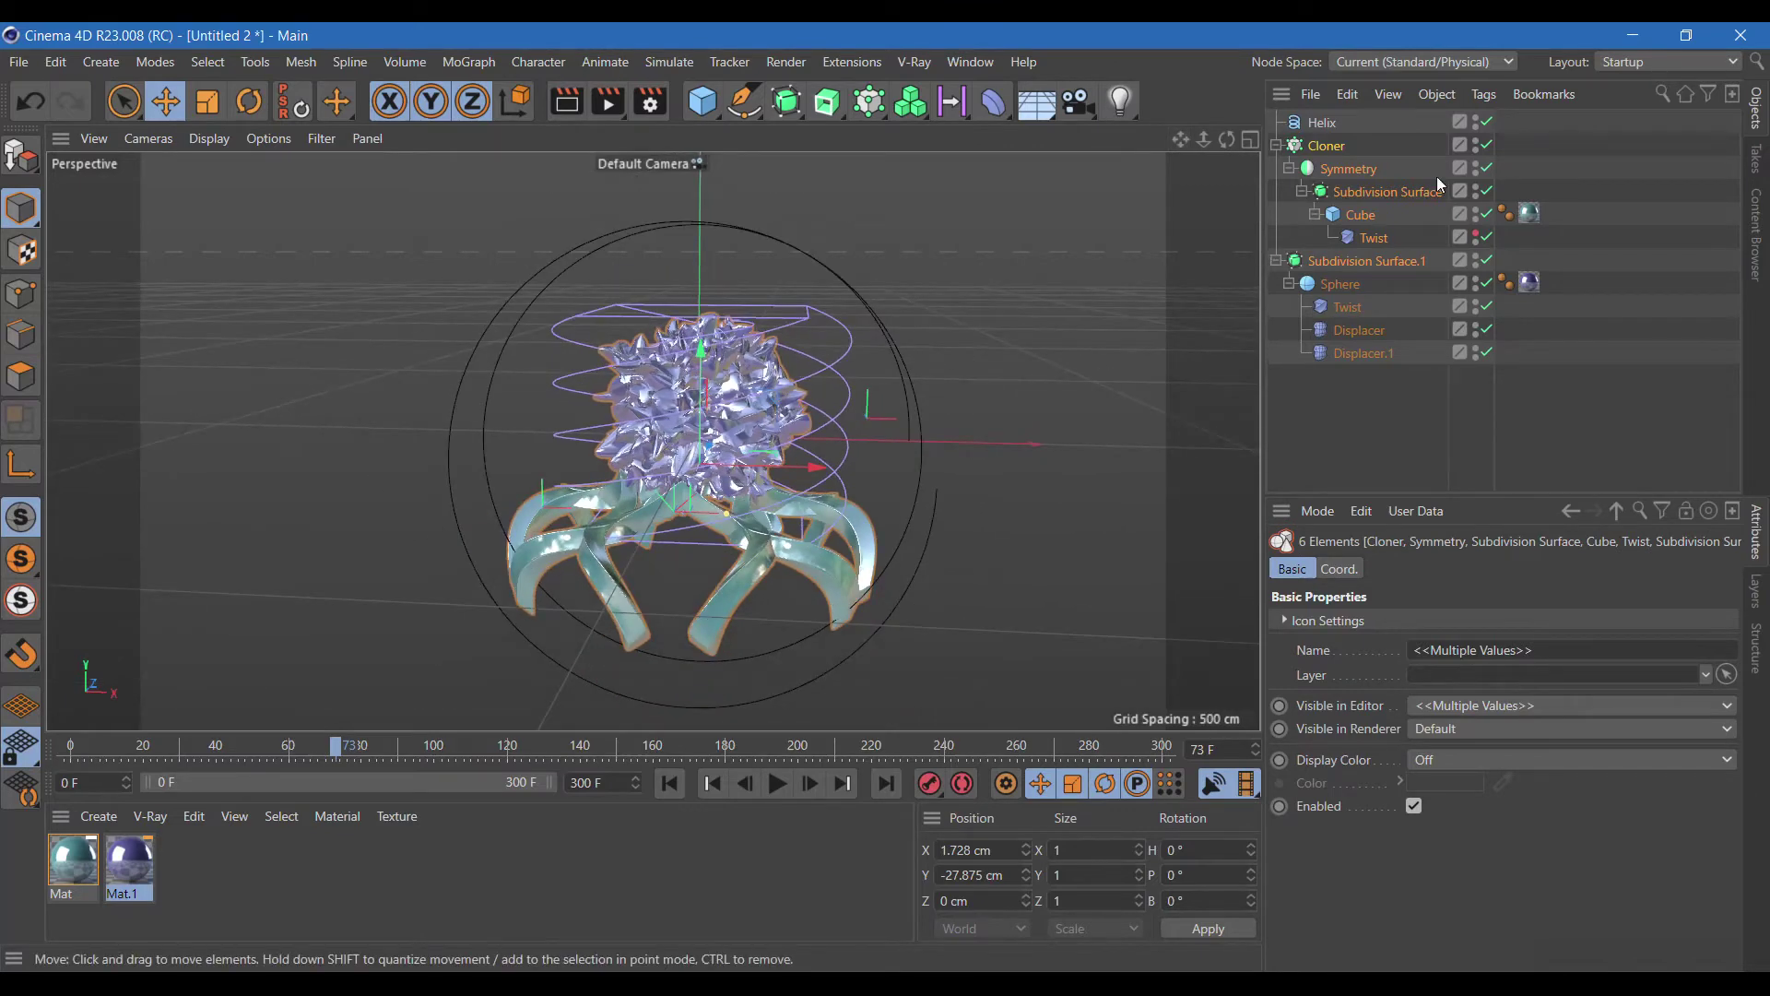
{"action": "left_click", "coordinate": [1322, 122]}
{"action": "left_click", "coordinate": [1276, 146]}
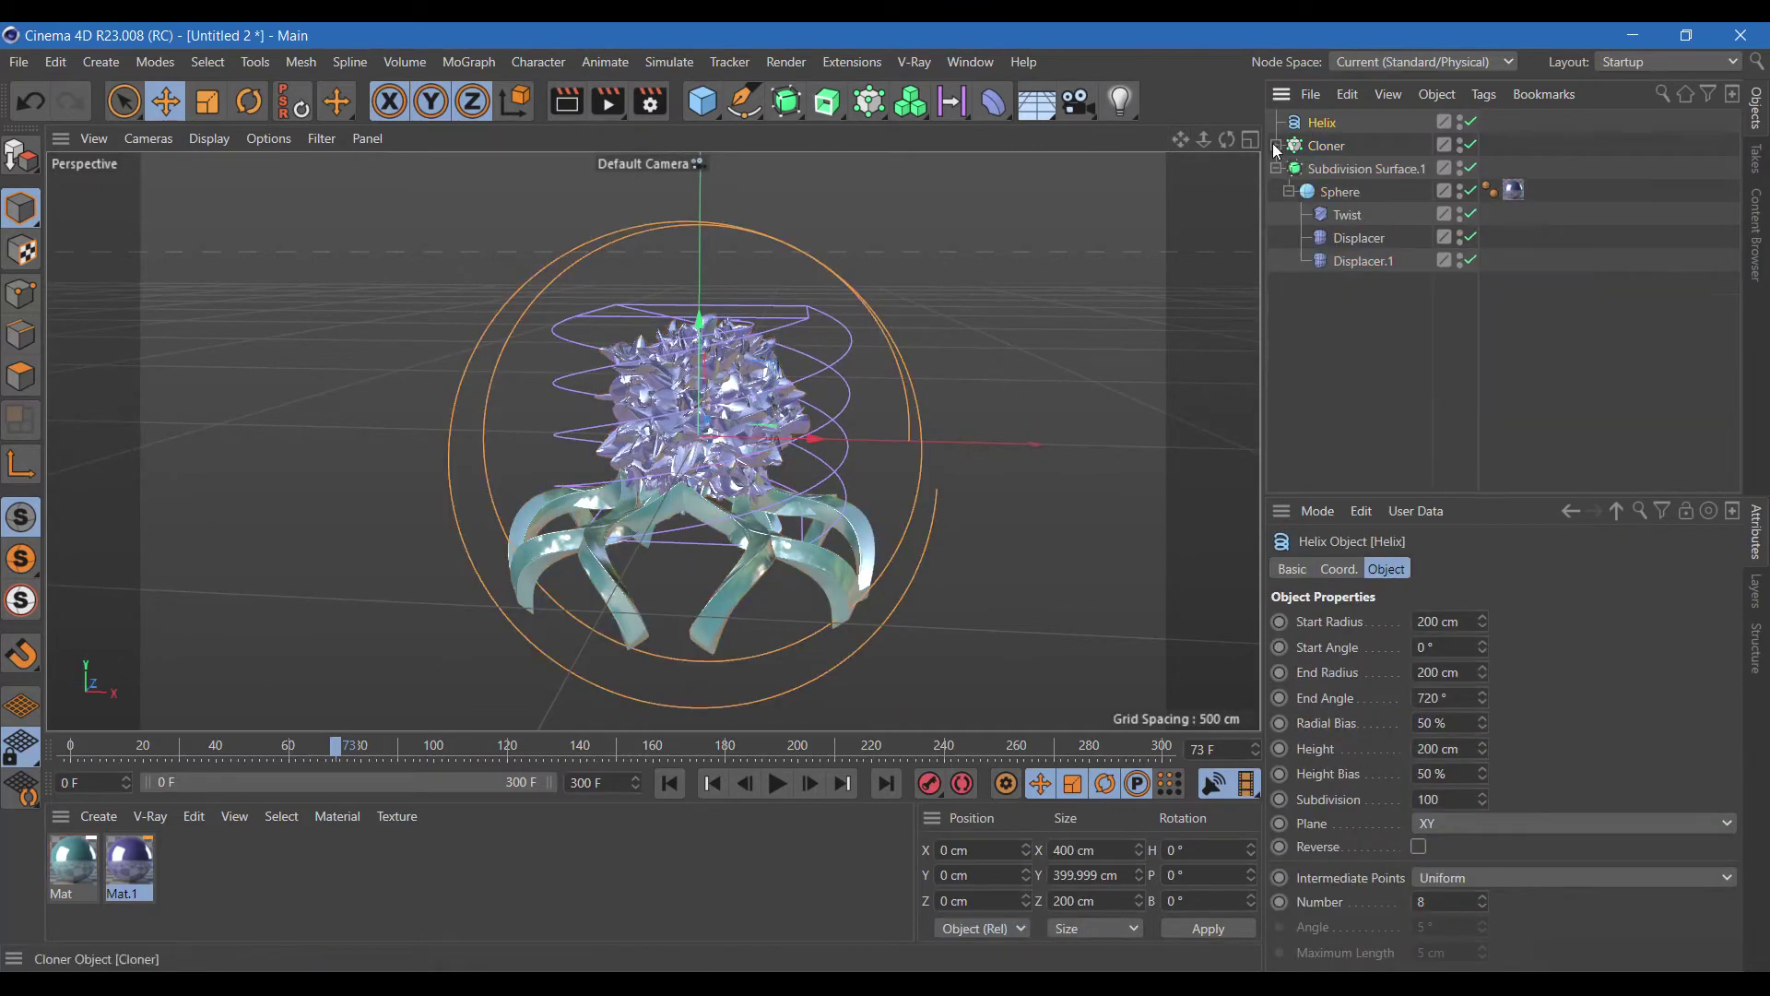
{"action": "left_click", "coordinate": [1276, 169]}
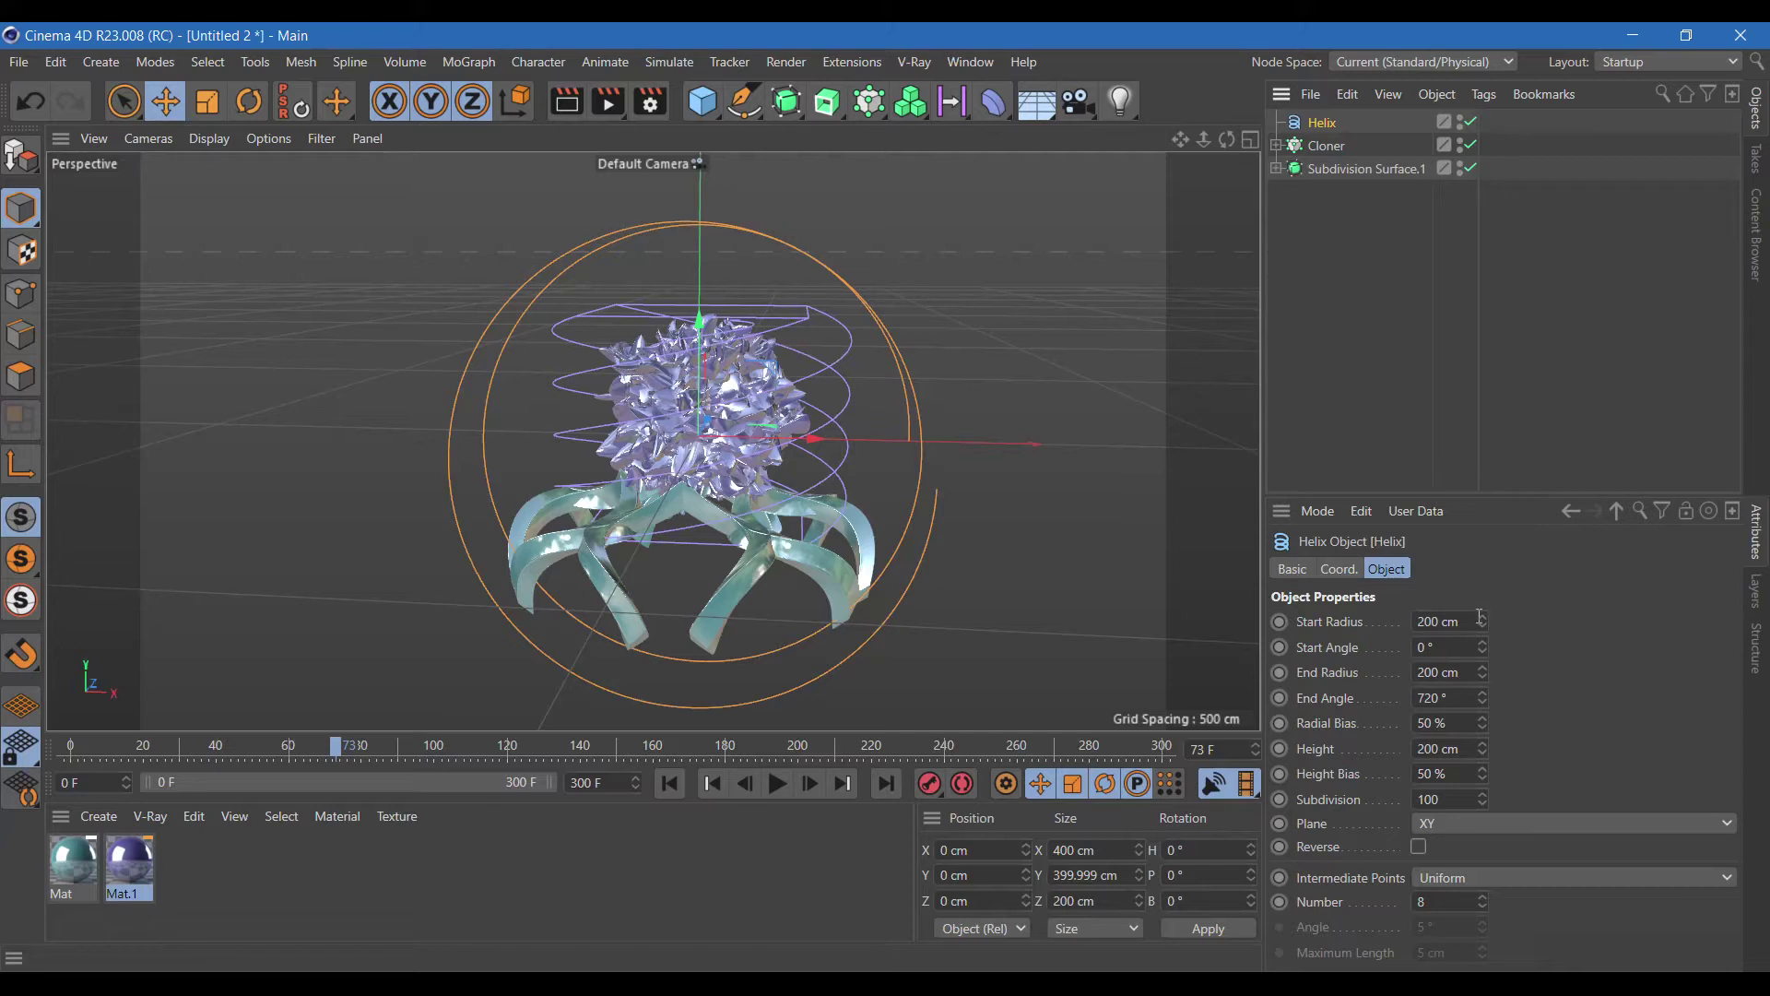
{"action": "left_click", "coordinate": [1448, 622]}
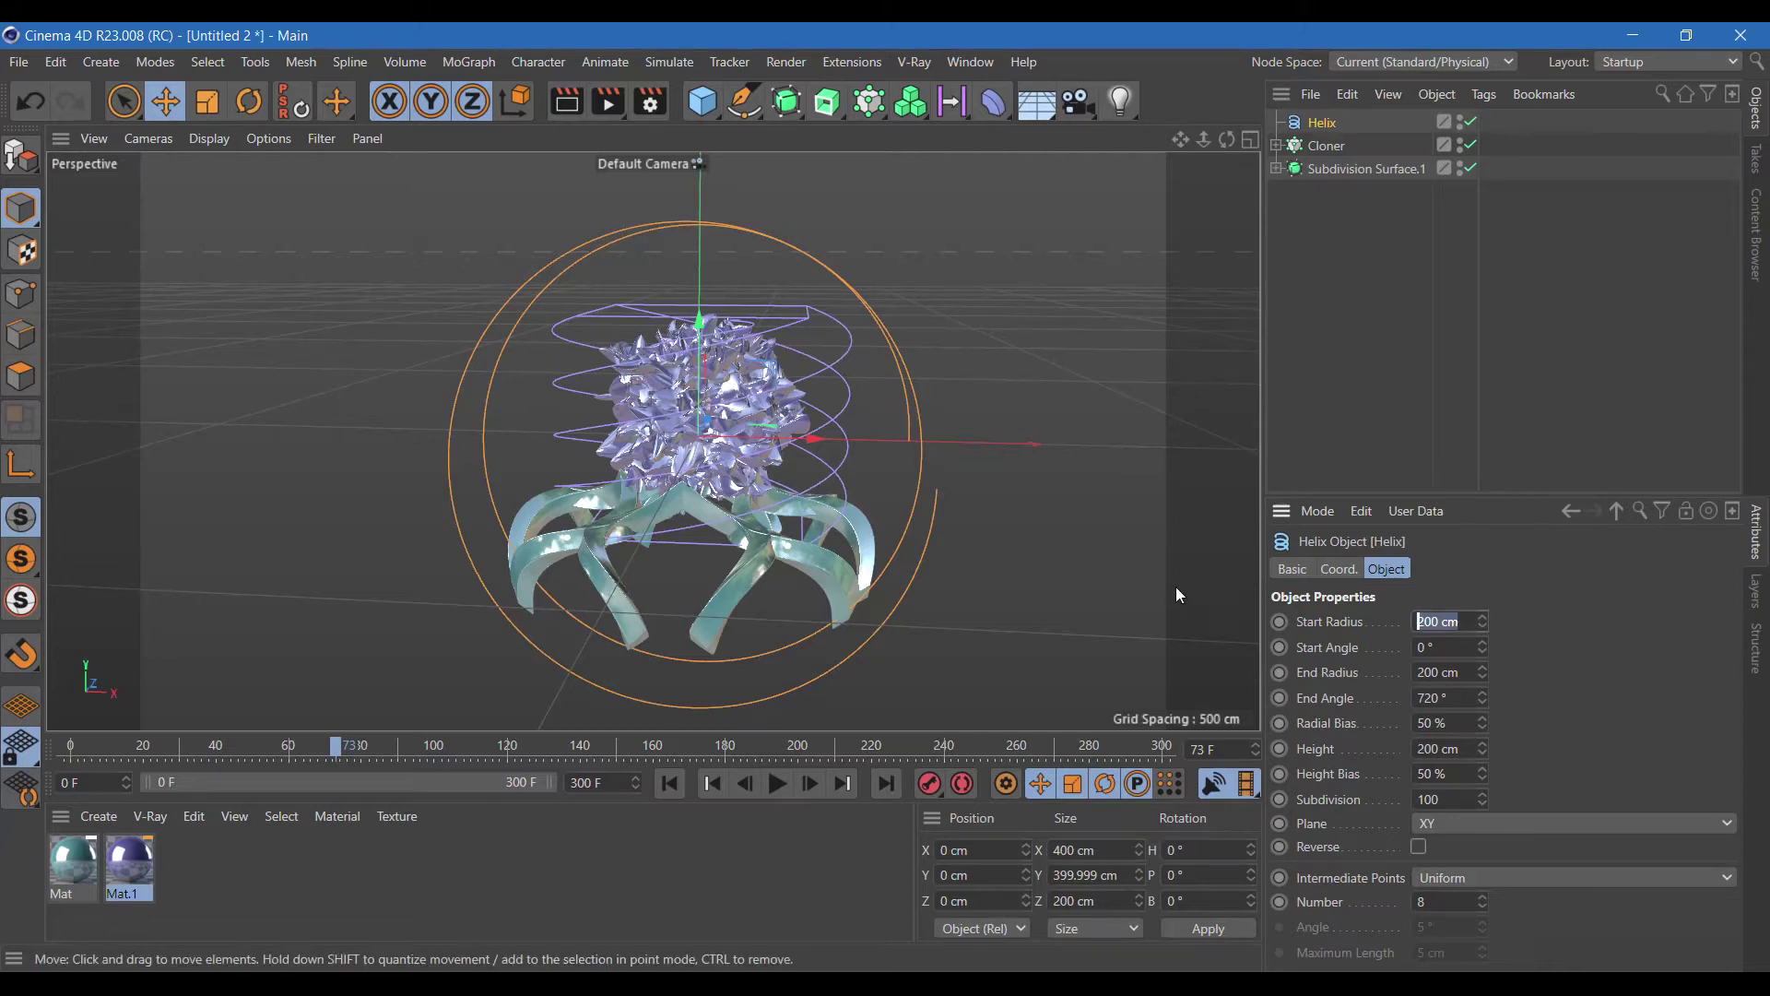
{"action": "type", "text": "125"}
{"action": "key", "text": "Return"}
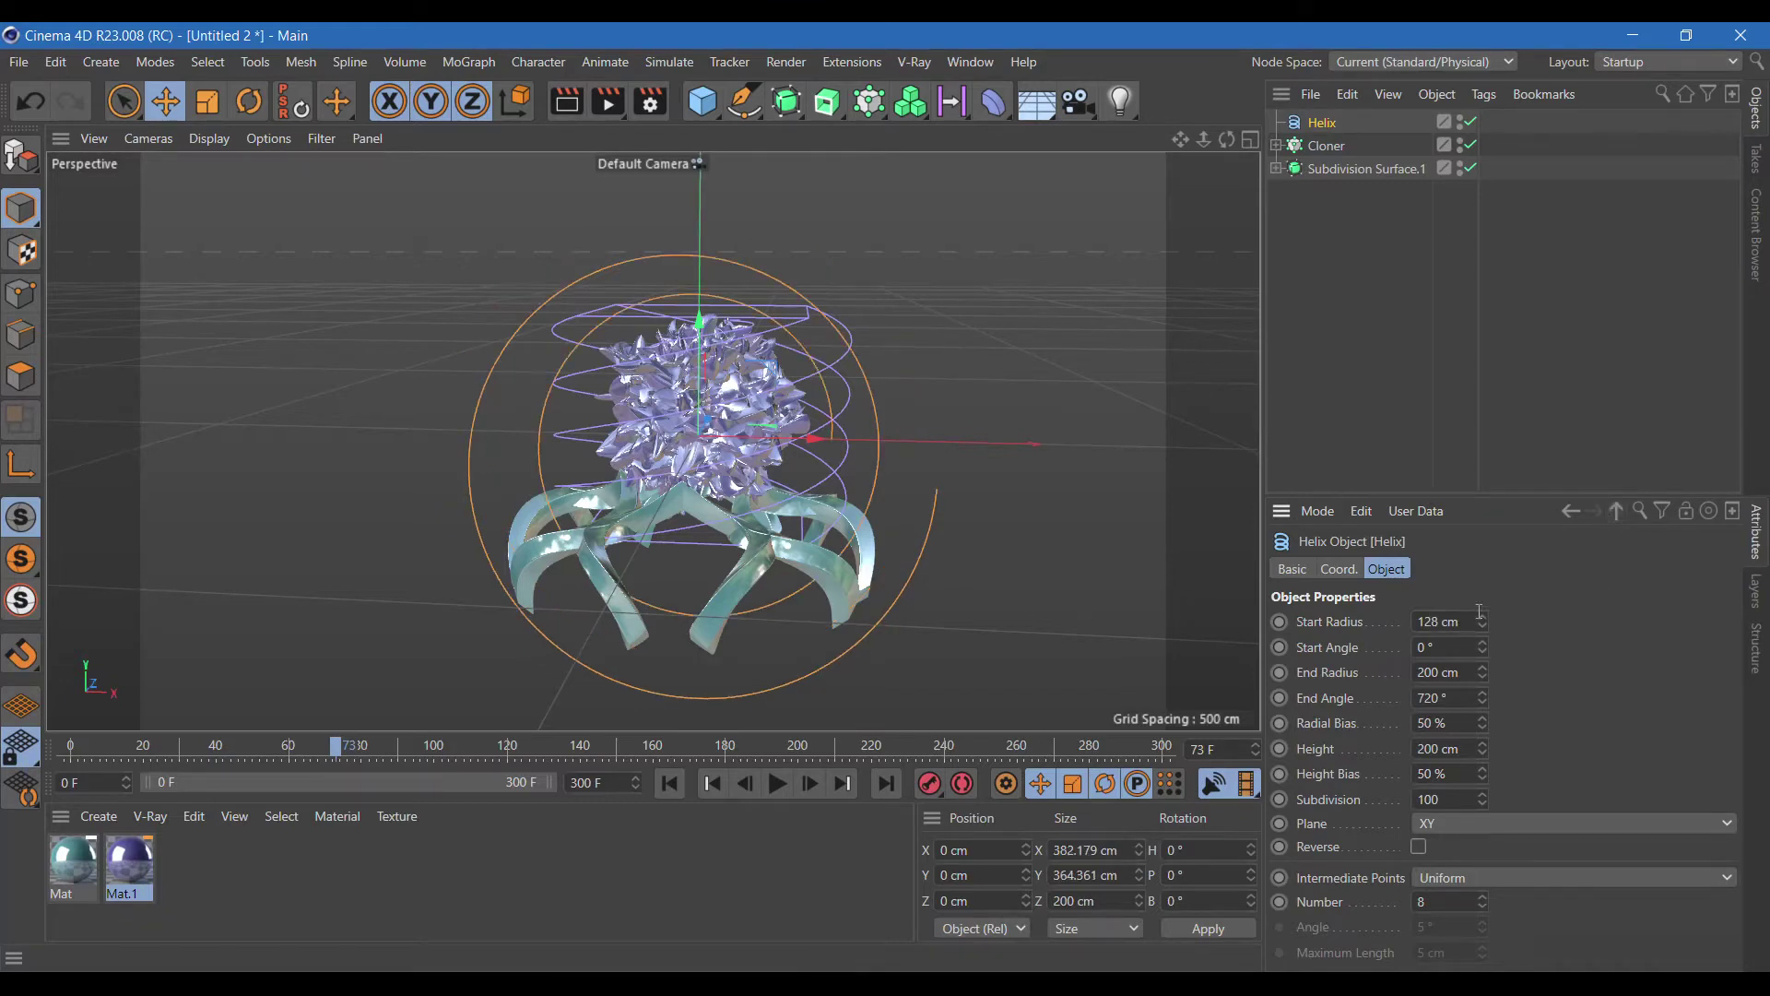
{"action": "left_click_drag", "start_coordinate": [1481, 616], "coordinate": [1484, 621]}
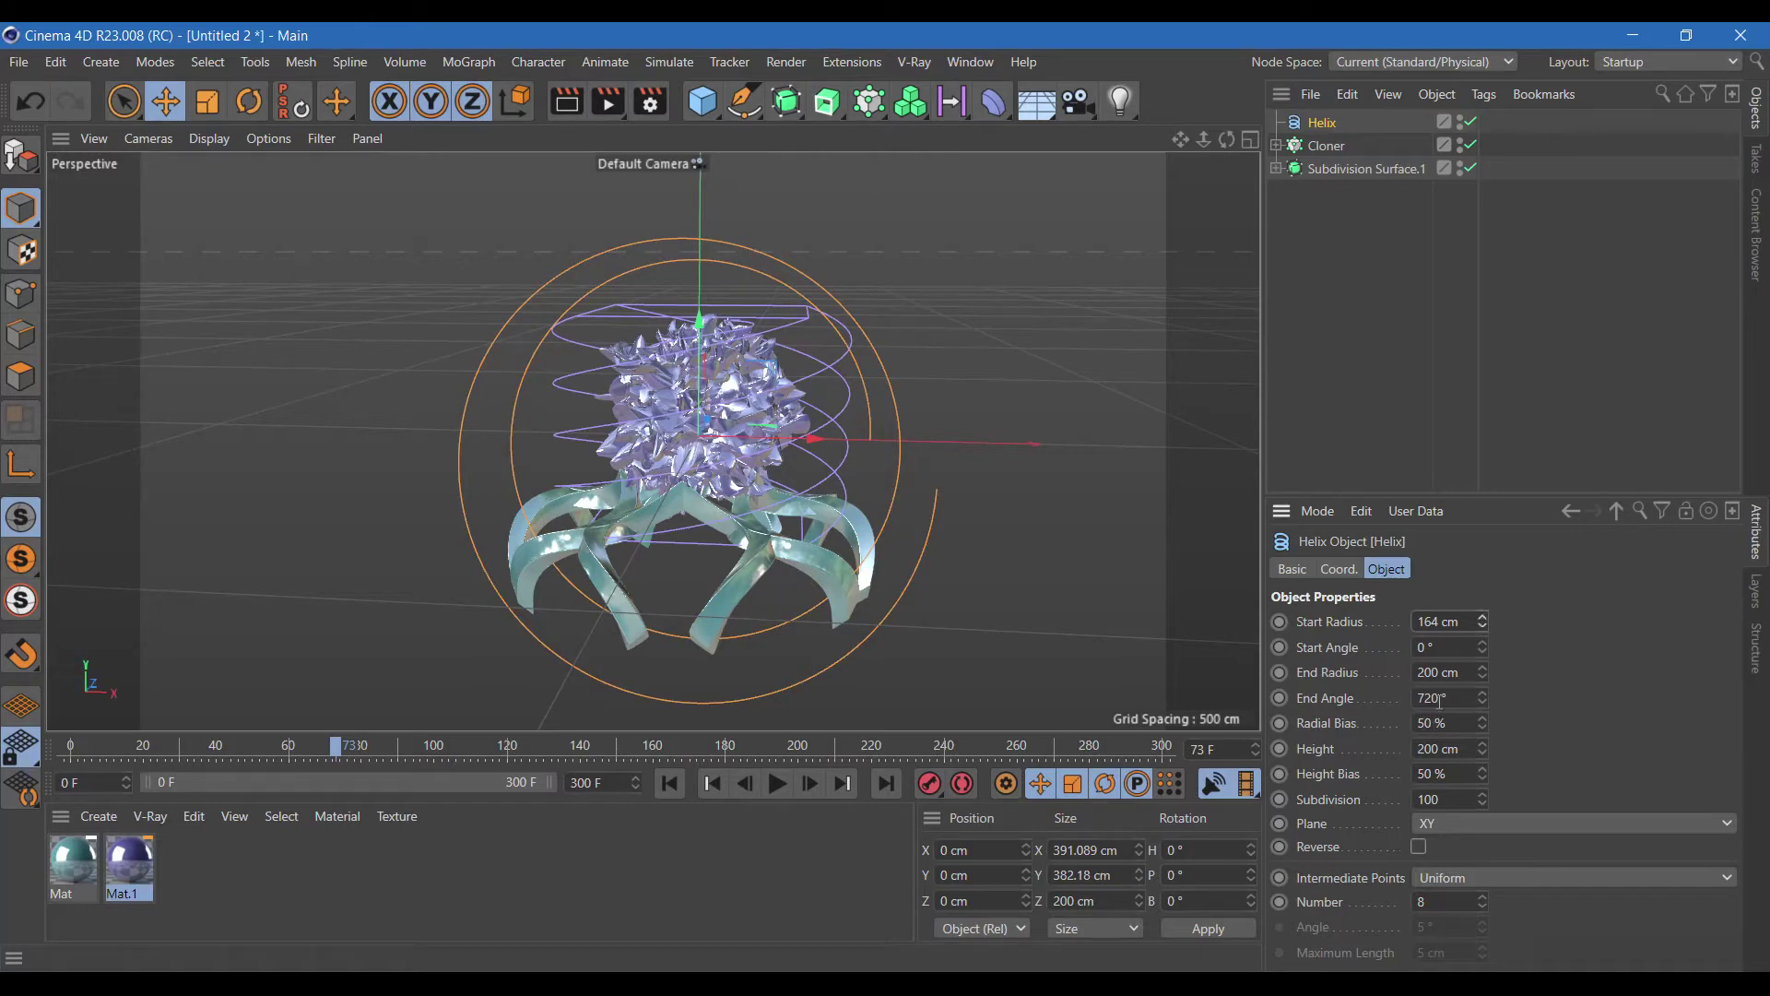
Set the helix End Radius to 0 cm and End Angle to 2192°.
{"action": "double_click", "coordinate": [1465, 679]}
{"action": "type", "text": "0"}
{"action": "key", "text": "Return"}
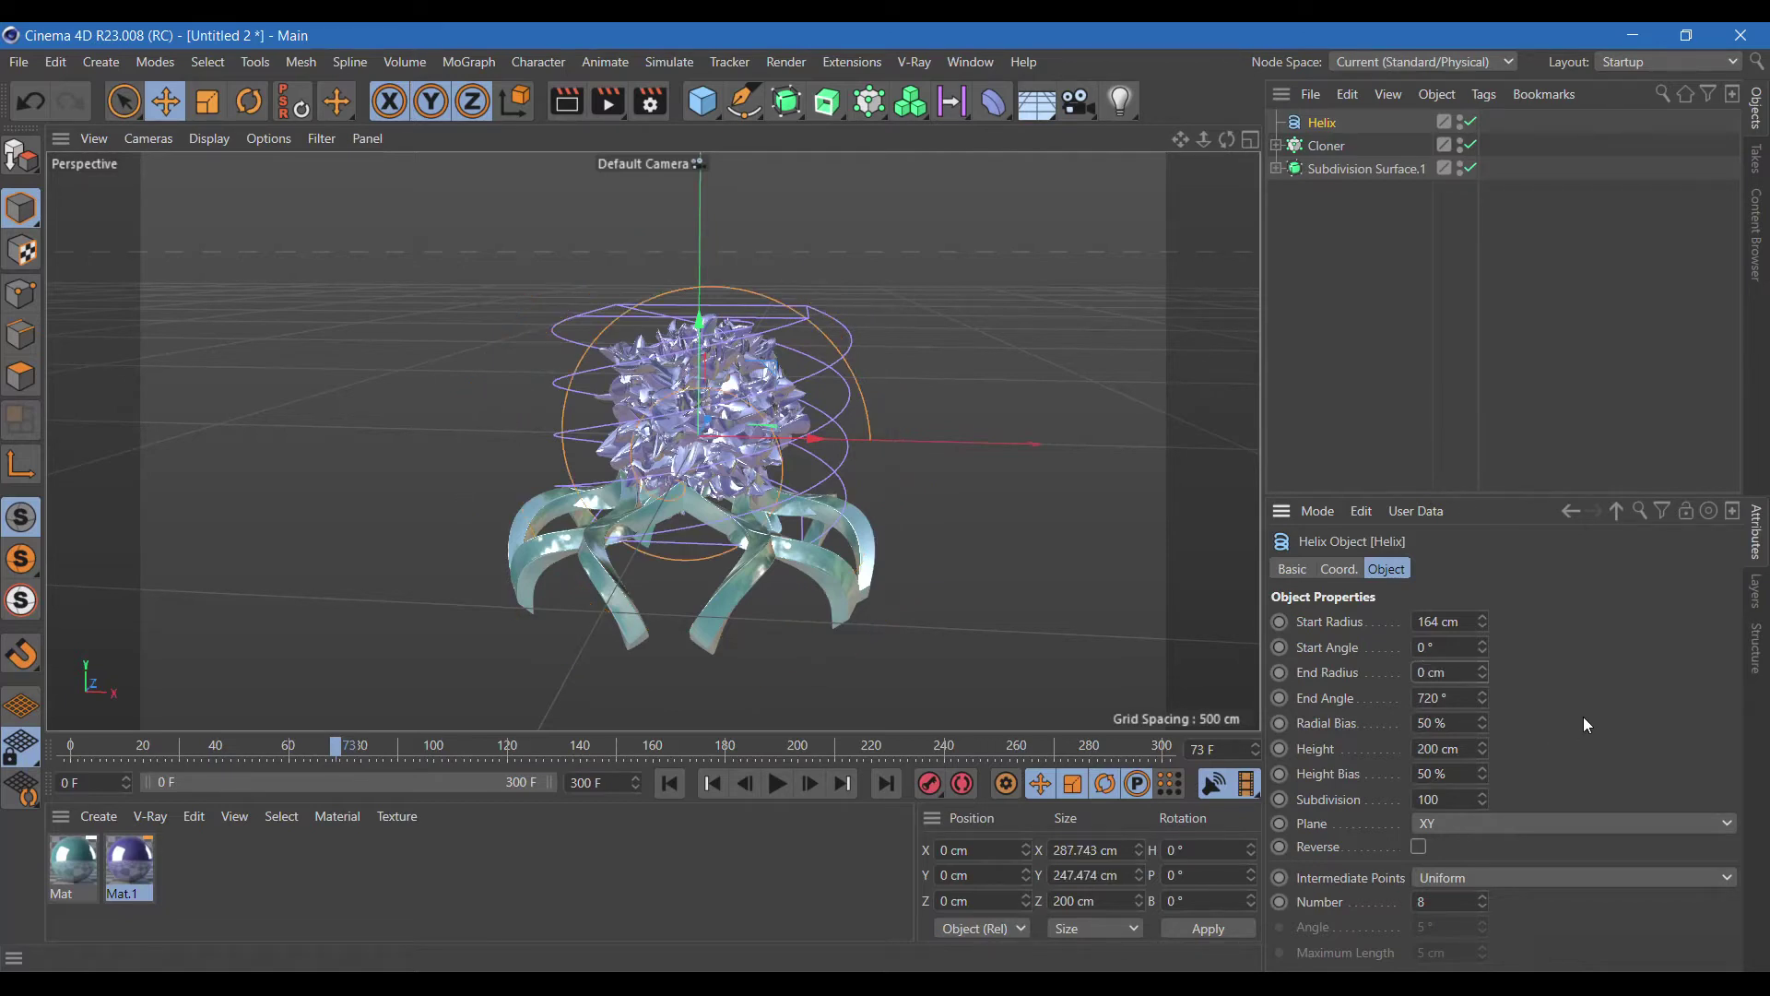
{"action": "key", "text": "Tab"}
{"action": "type", "text": "2192"}
{"action": "key", "text": "Return"}
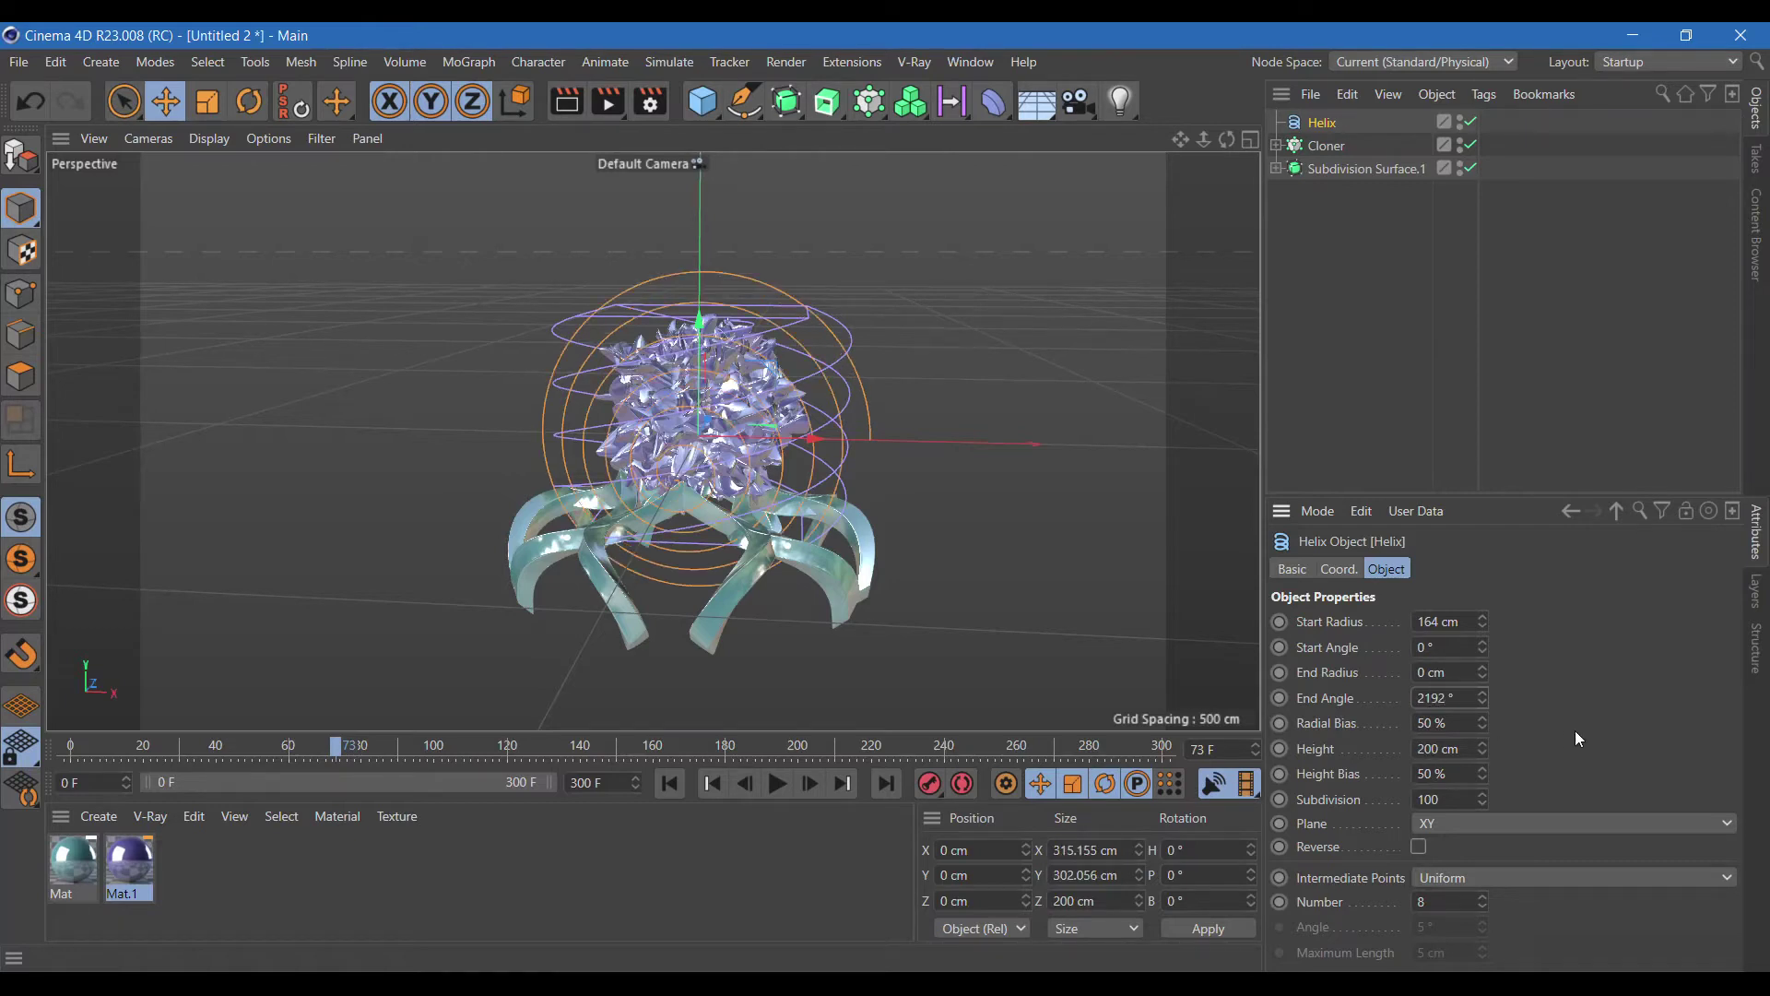
Set helix Radial Bias to 70%, Height to 0, and Height Bias to 100%.
{"action": "left_click_drag", "start_coordinate": [1453, 724], "coordinate": [1357, 733]}
{"action": "type", "text": "70"}
{"action": "key", "text": "Return"}
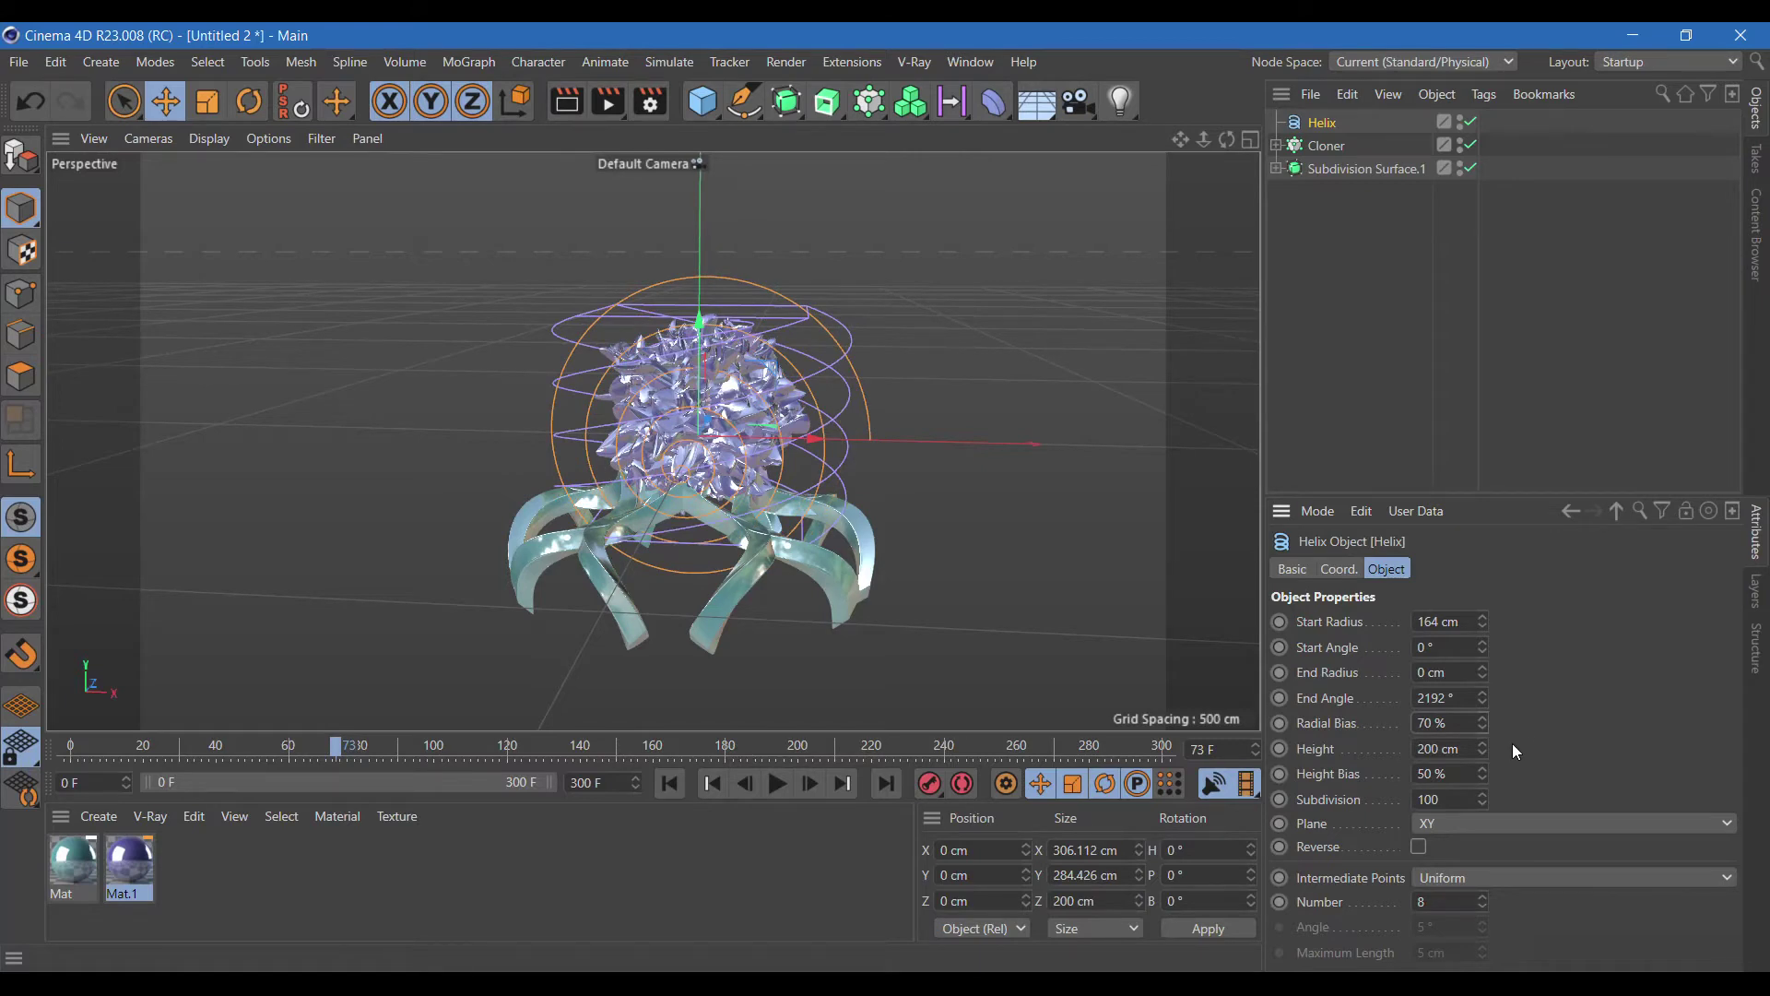
{"action": "left_click_drag", "start_coordinate": [1472, 748], "coordinate": [1369, 745]}
{"action": "type", "text": "0"}
{"action": "key", "text": "Return"}
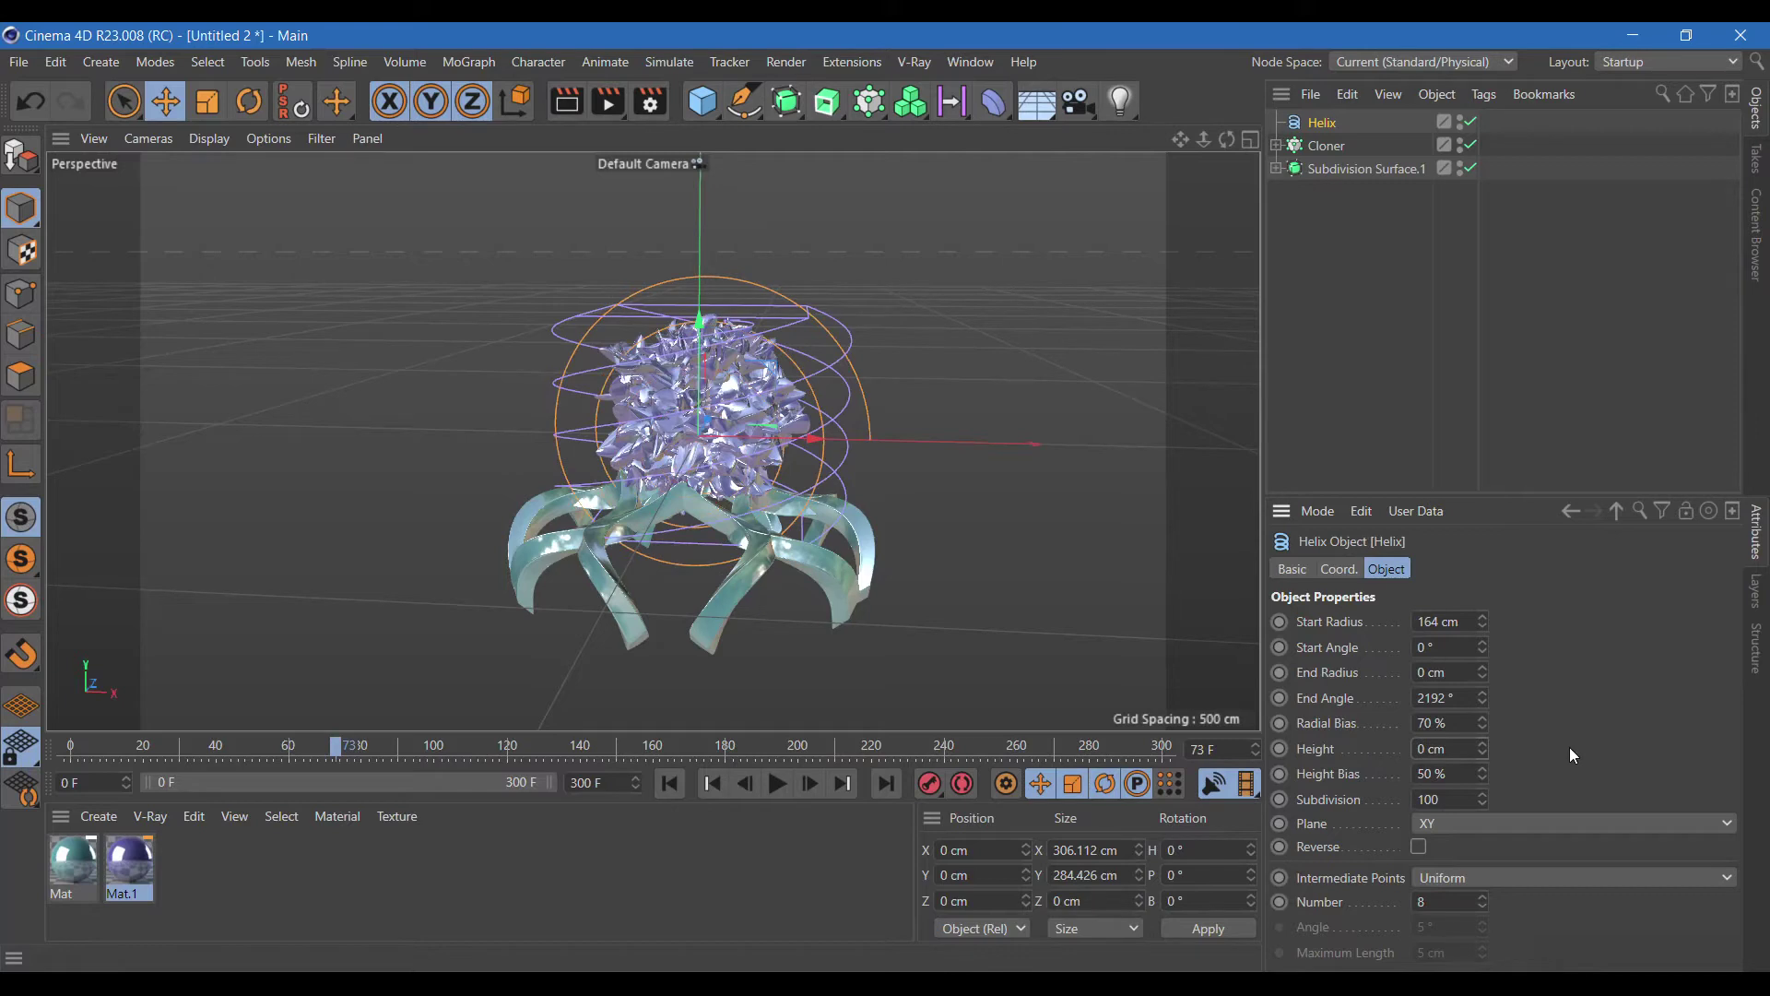
{"action": "left_click_drag", "start_coordinate": [1451, 780], "coordinate": [1383, 782]}
{"action": "type", "text": "1"}
{"action": "type", "text": "00"}
{"action": "key", "text": "Return"}
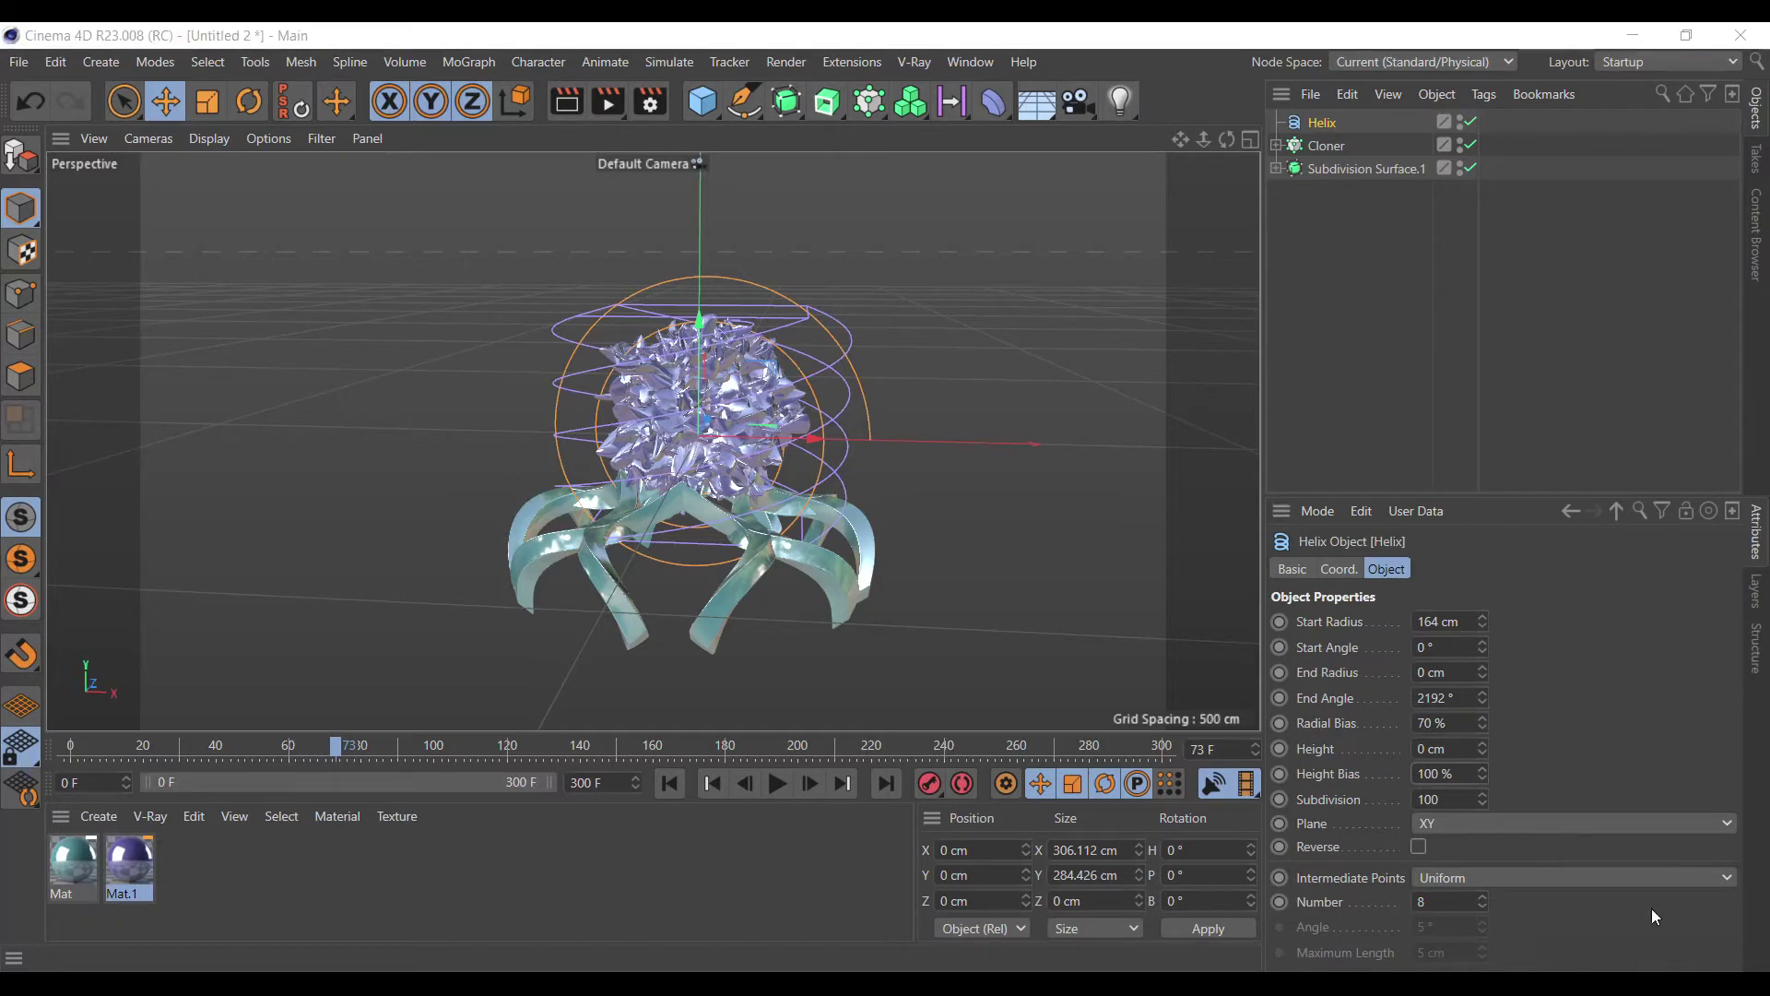
Correct the End Angle to 2172° and hide the Cloner in the viewport.
{"action": "left_click_drag", "start_coordinate": [1471, 705], "coordinate": [1291, 697]}
{"action": "type", "text": "21"}
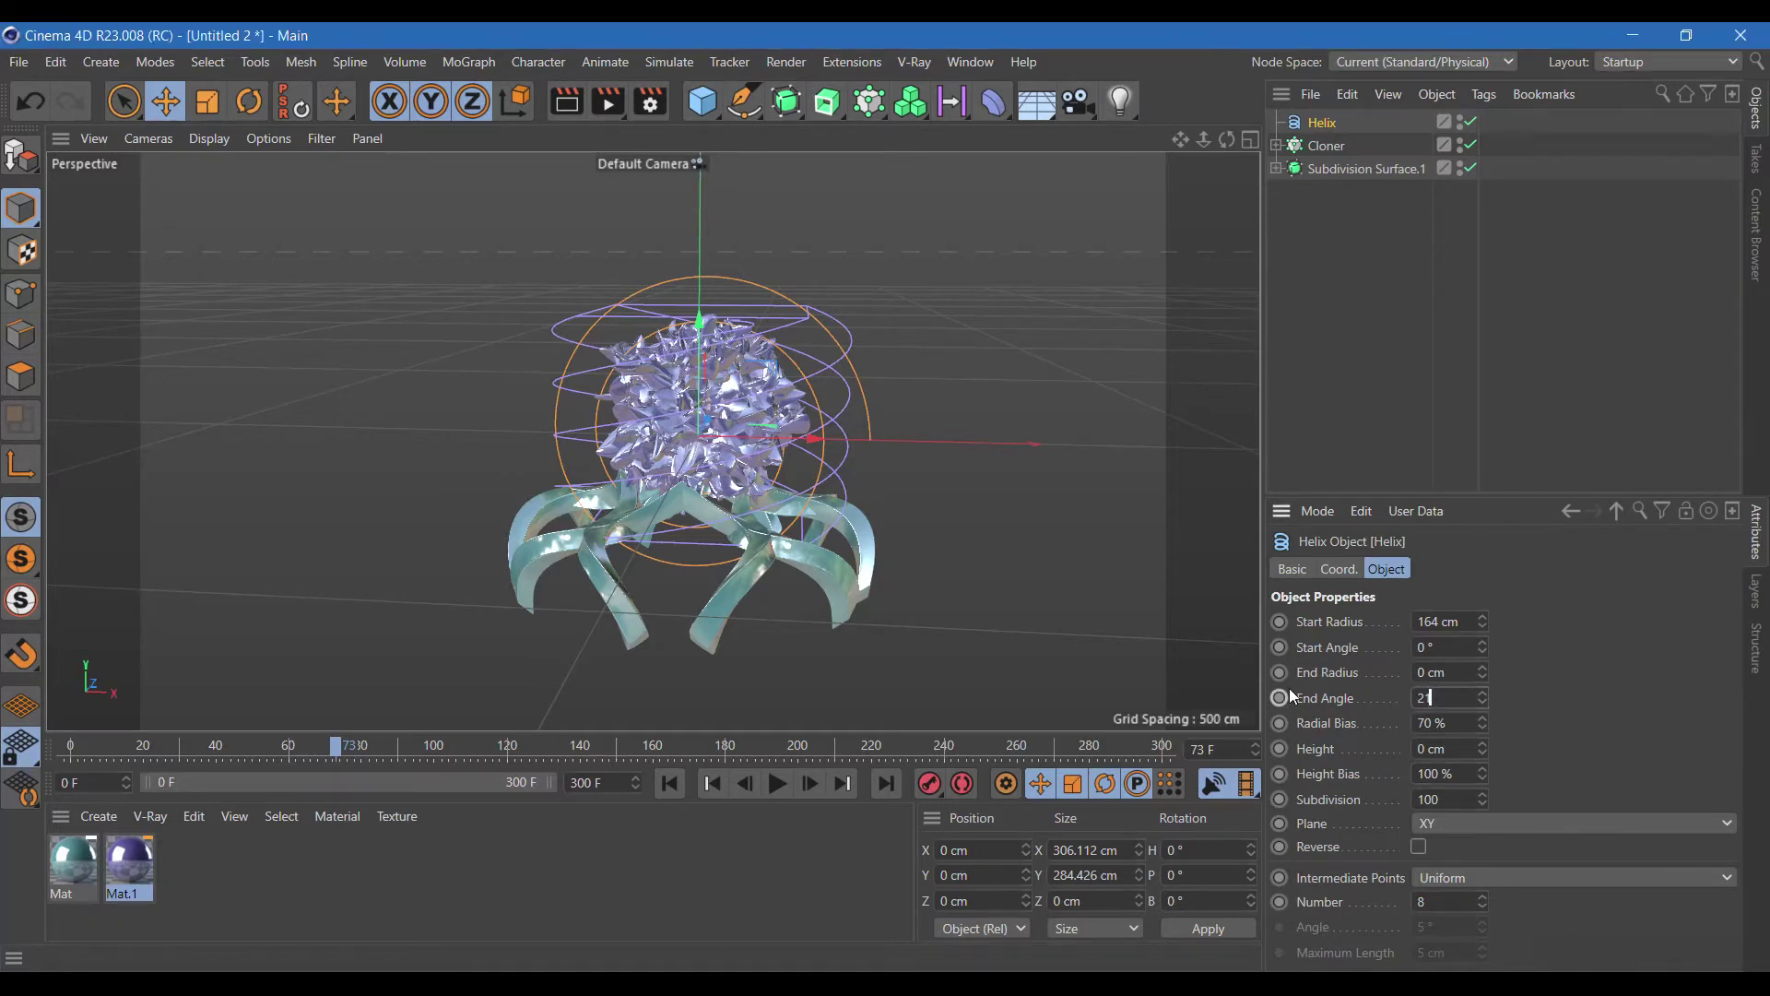
{"action": "type", "text": "72"}
{"action": "key", "text": "Return"}
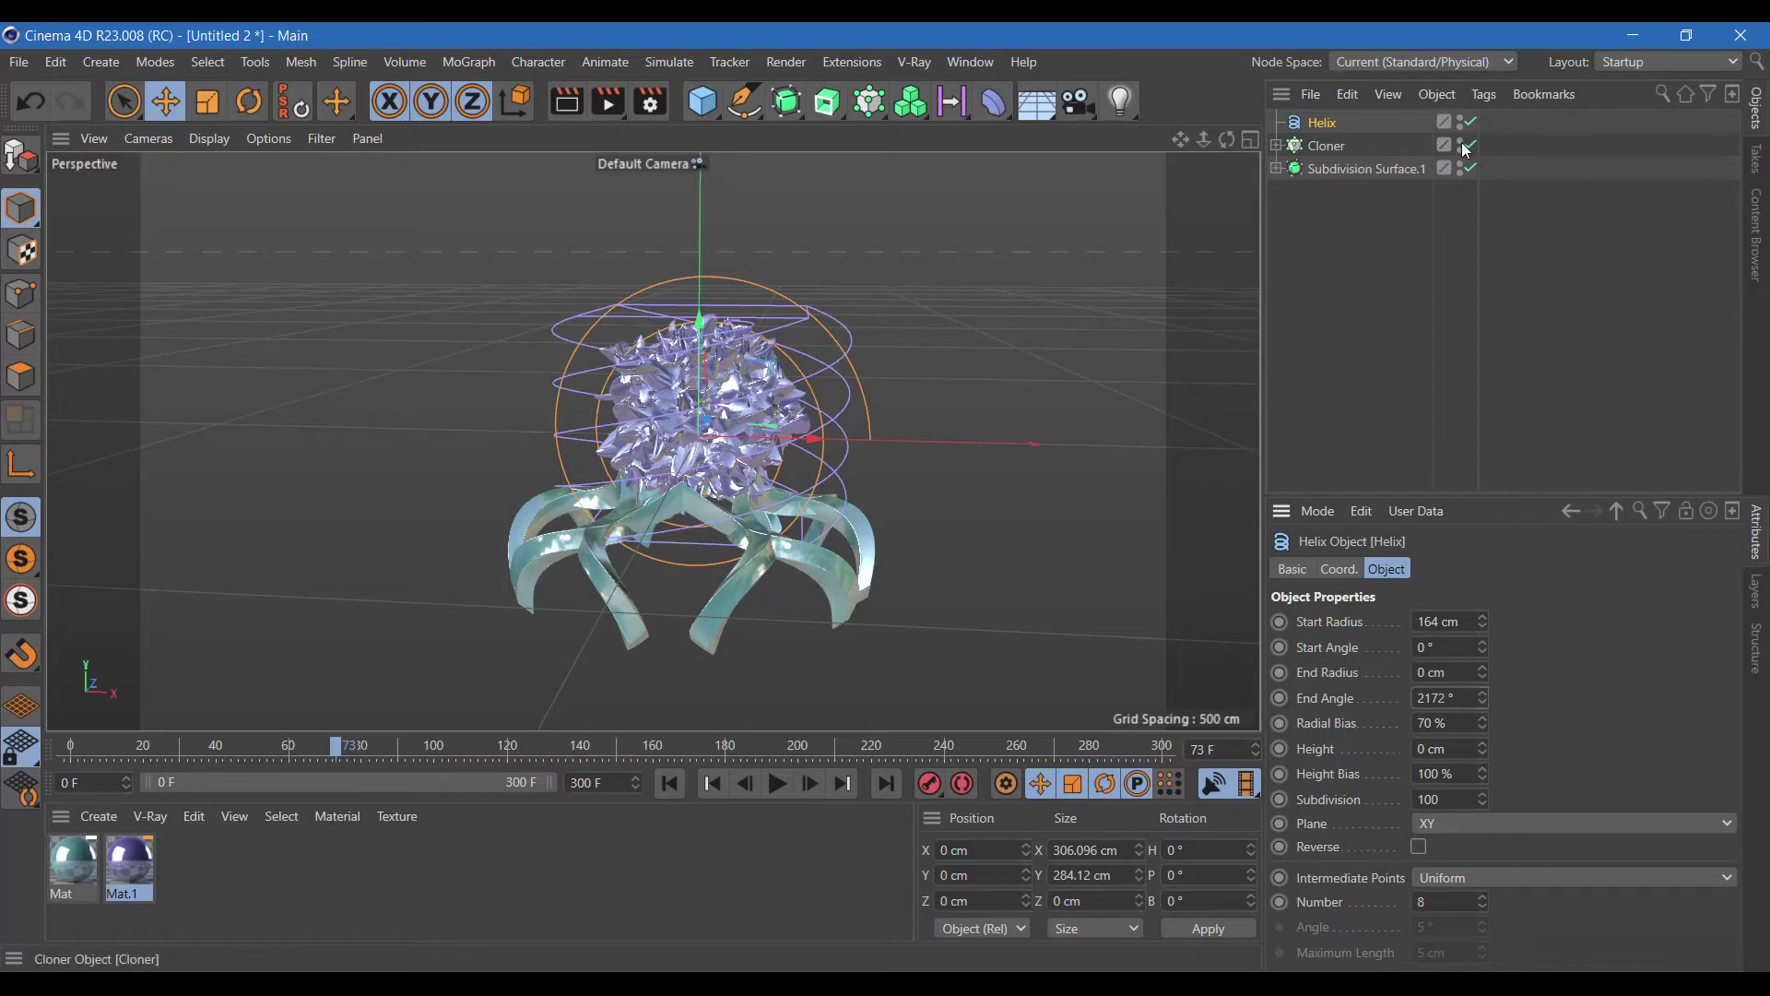
{"action": "left_click", "coordinate": [1462, 143]}
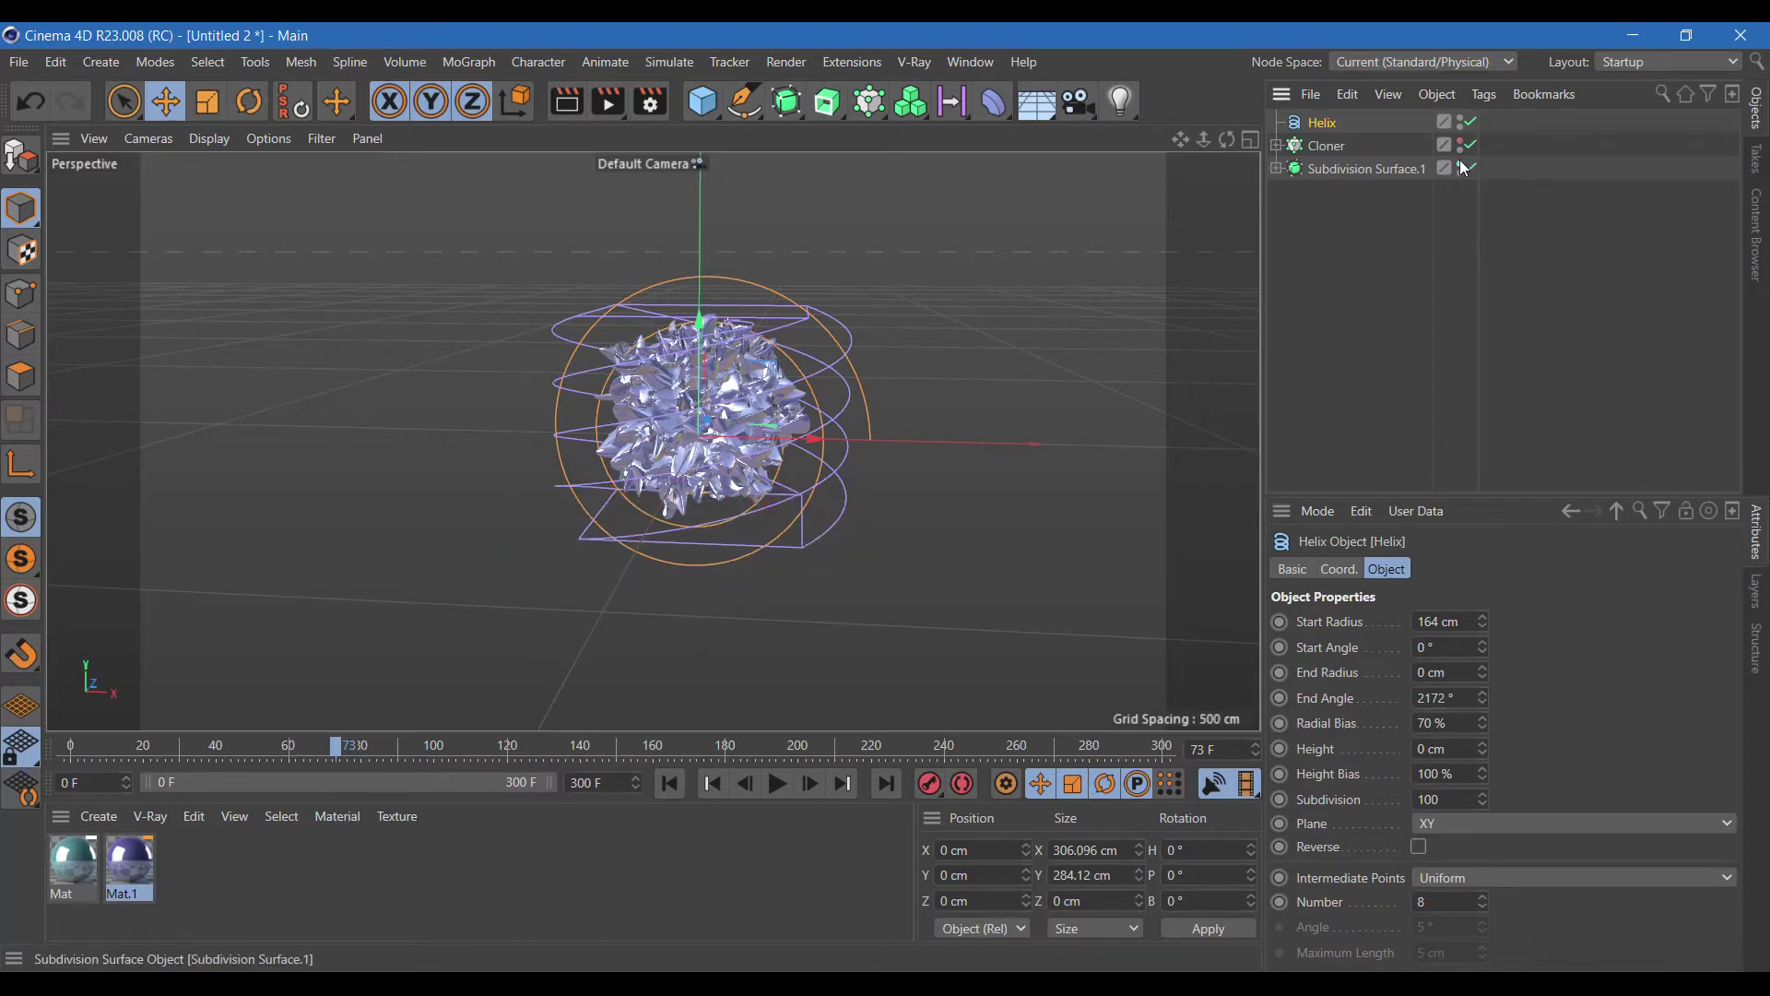
Hide the crystal sphere and add a Circle spline with a 2 cm radius.
{"action": "left_click", "coordinate": [1462, 164]}
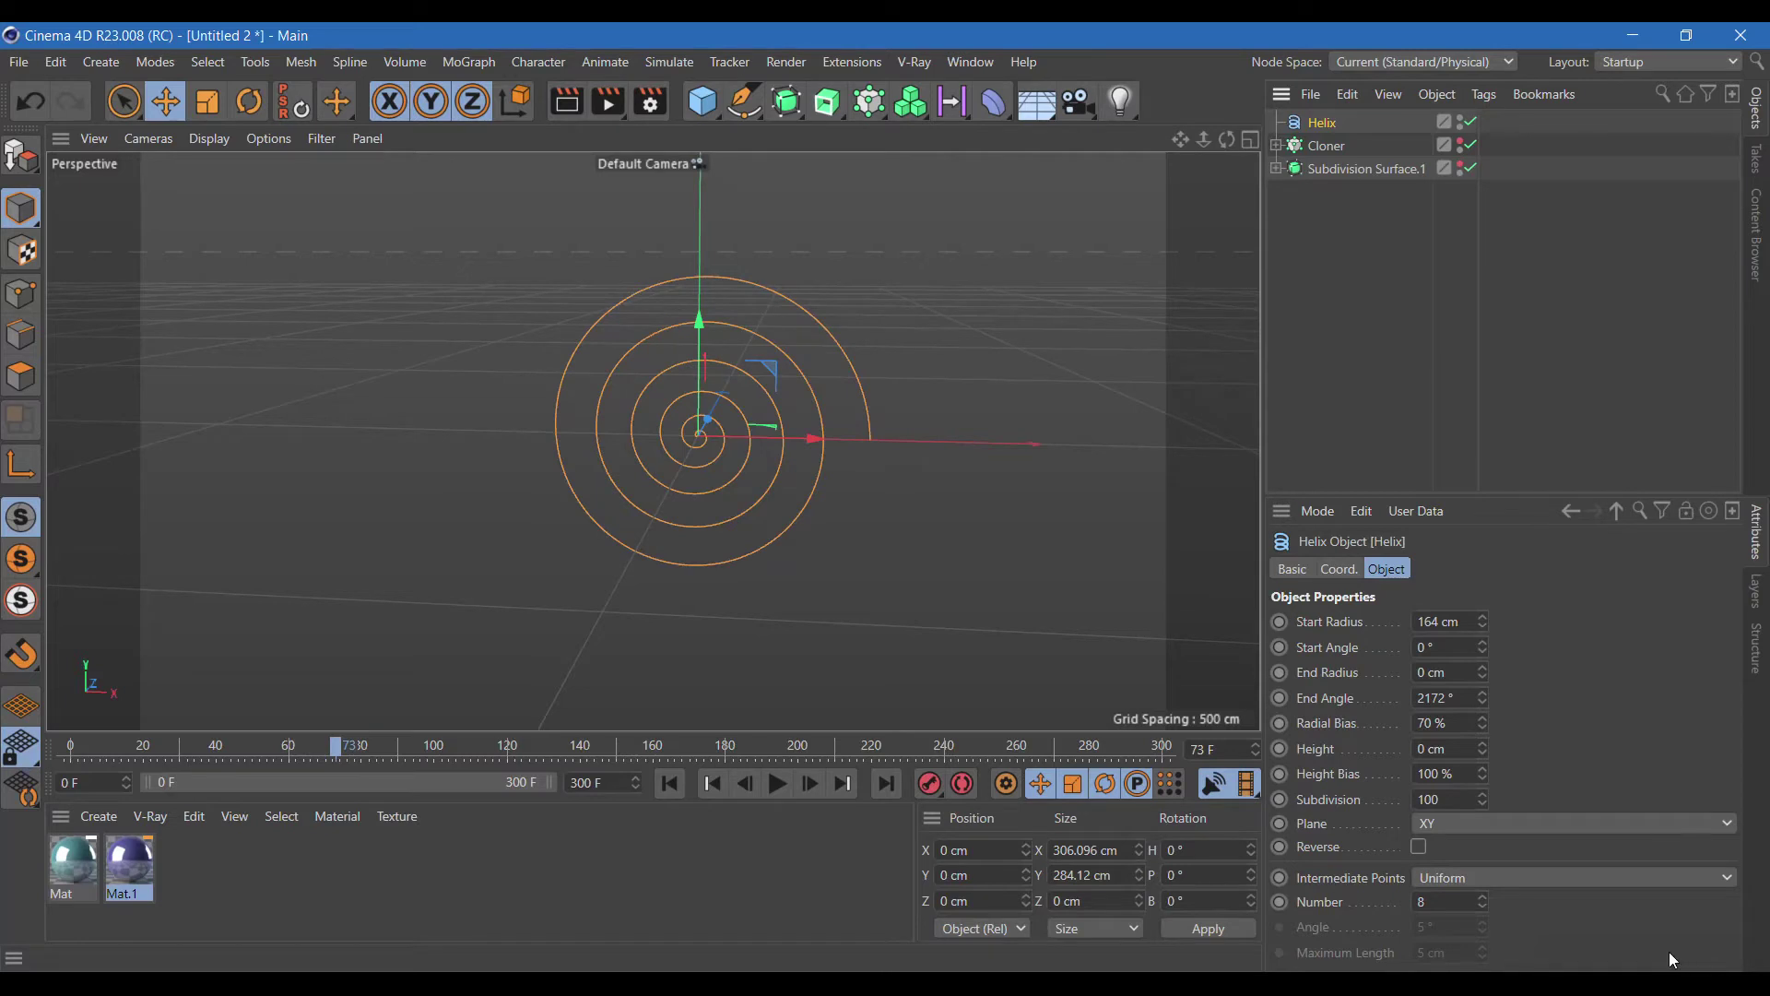
{"action": "left_click", "coordinate": [744, 109]}
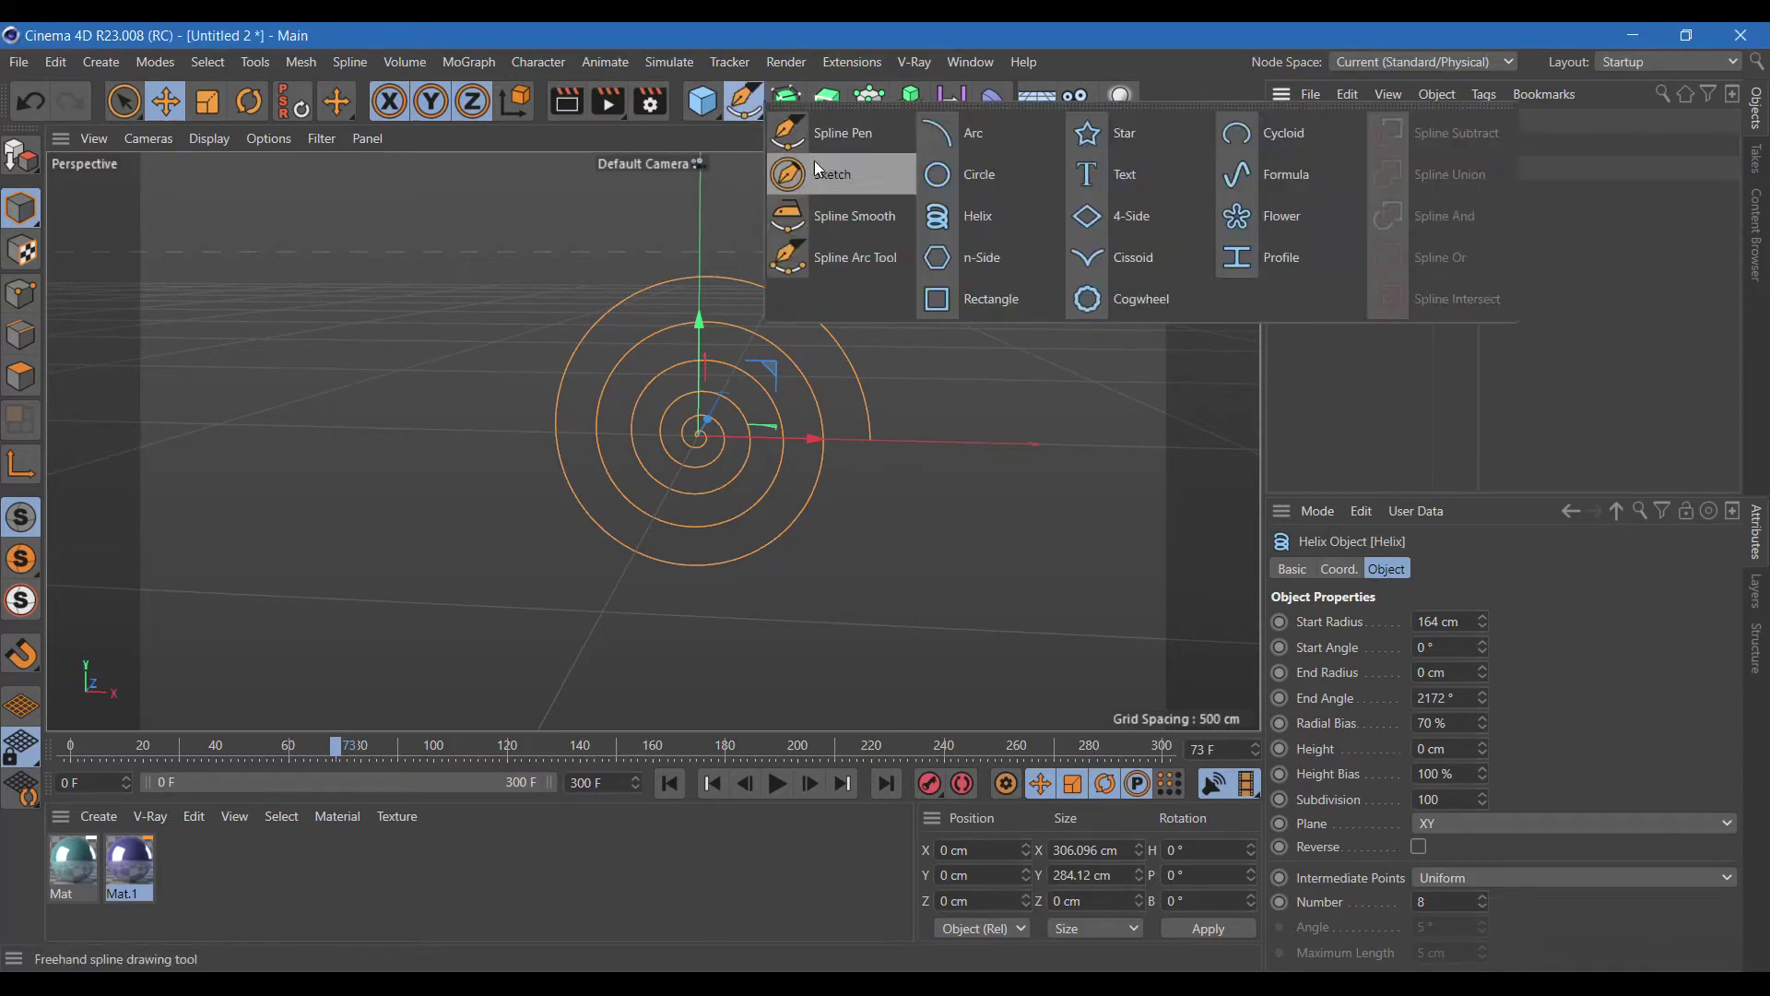
{"action": "left_click", "coordinate": [977, 174]}
{"action": "left_click", "coordinate": [1441, 669]}
{"action": "key", "text": "BackSpace"}
{"action": "key", "text": "BackSpace"}
{"action": "key", "text": "Return"}
Add a Sweep holding the Circle and Helix, and unhide the Cloner and sphere.
{"action": "left_click", "coordinate": [827, 101]}
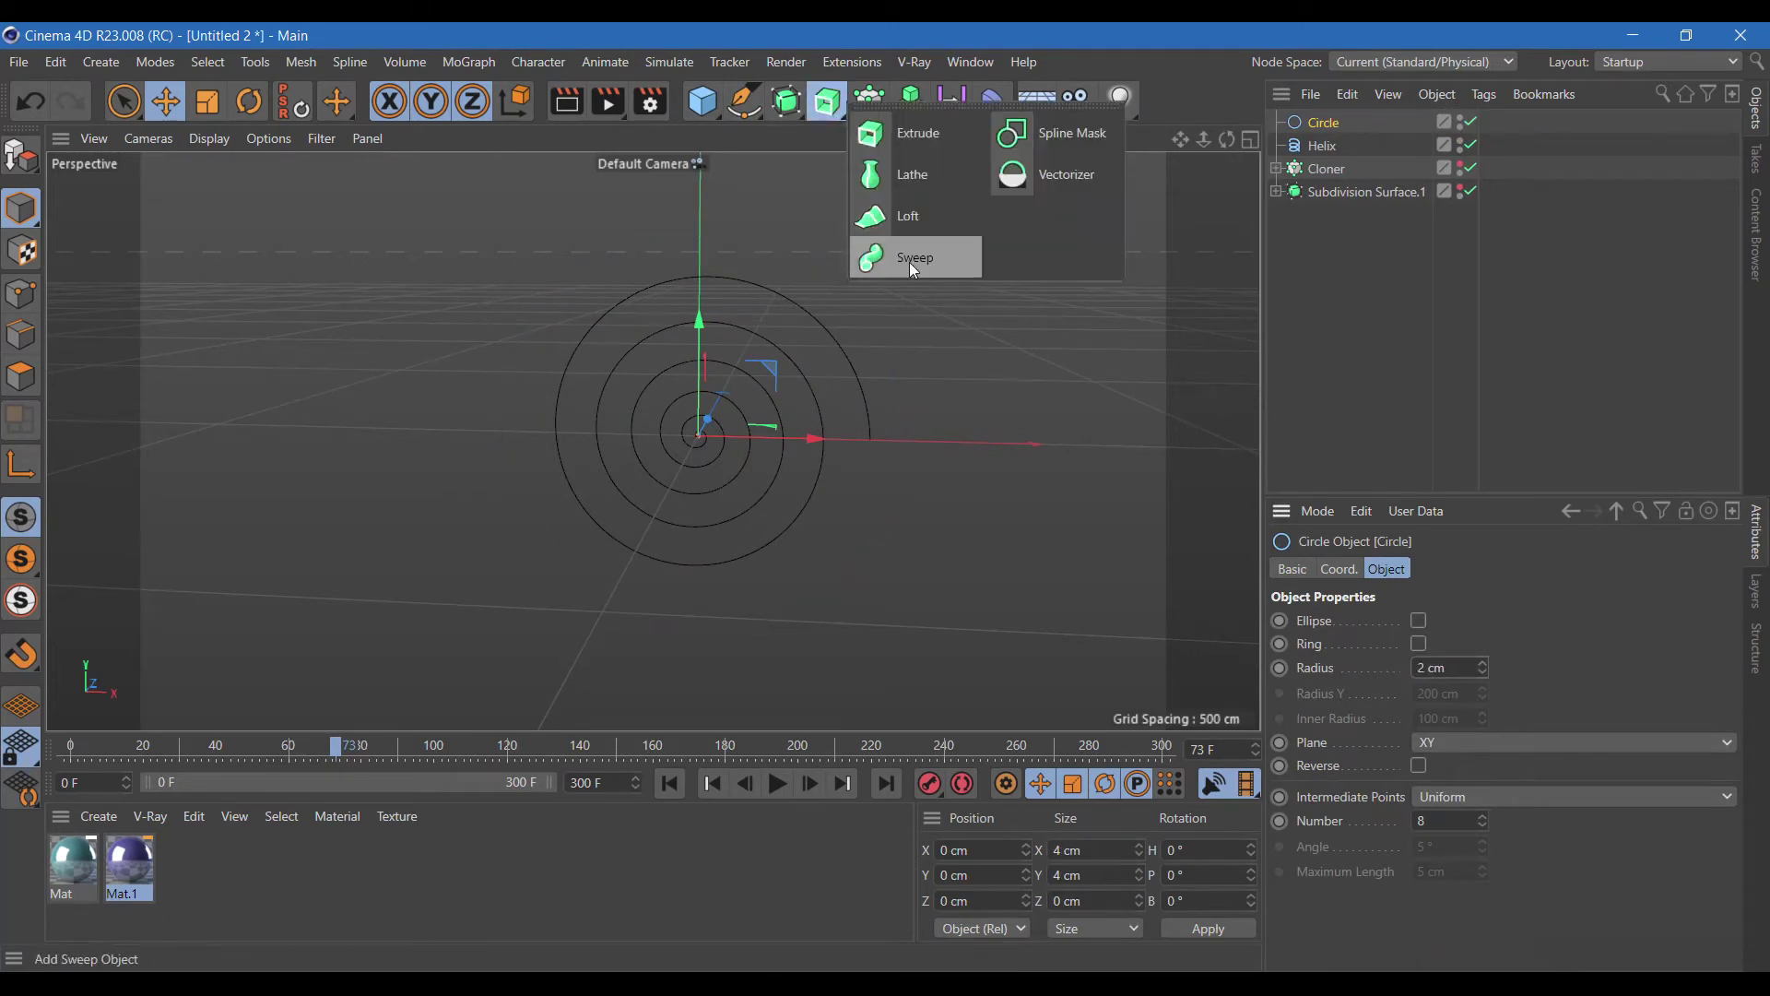
{"action": "left_click", "coordinate": [914, 263]}
{"action": "mouse_move", "coordinate": [1328, 146]}
{"action": "left_mouse_down"}
{"action": "mouse_move", "coordinate": [1326, 123]}
{"action": "mouse_move", "coordinate": [1329, 159]}
{"action": "left_mouse_up"}
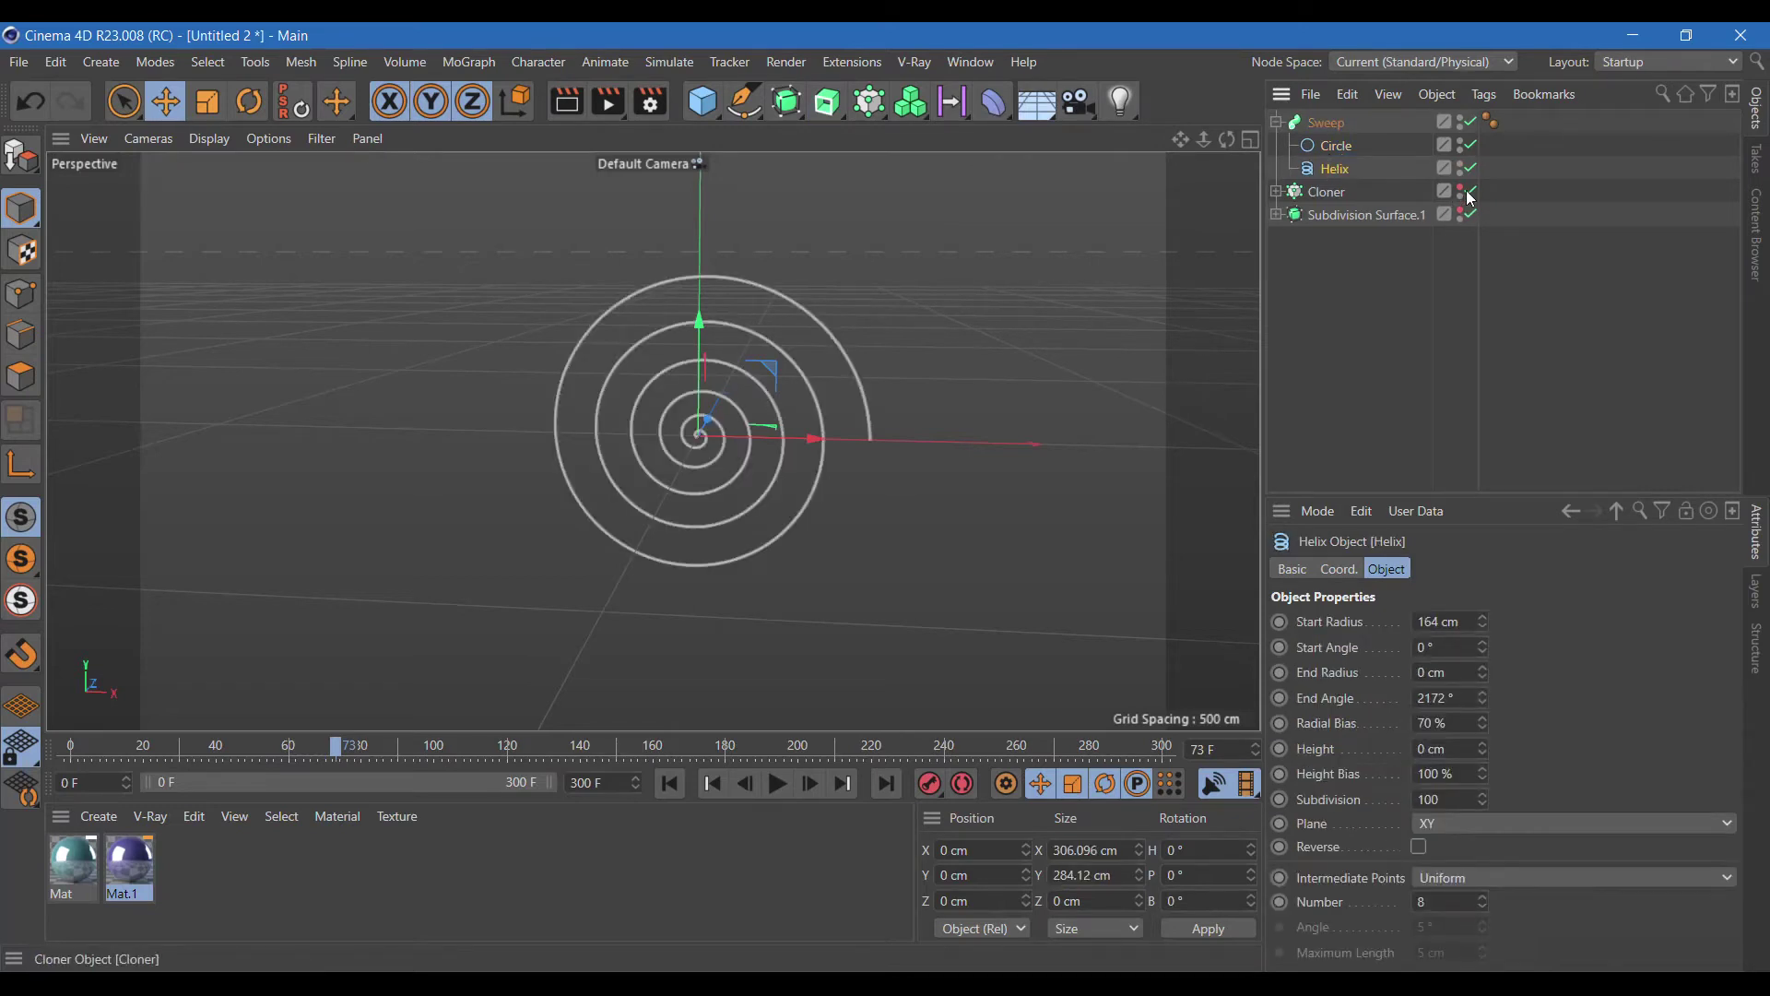
{"action": "scroll", "coordinate": [870, 410], "scroll_direction": "up", "scroll_amount": 3}
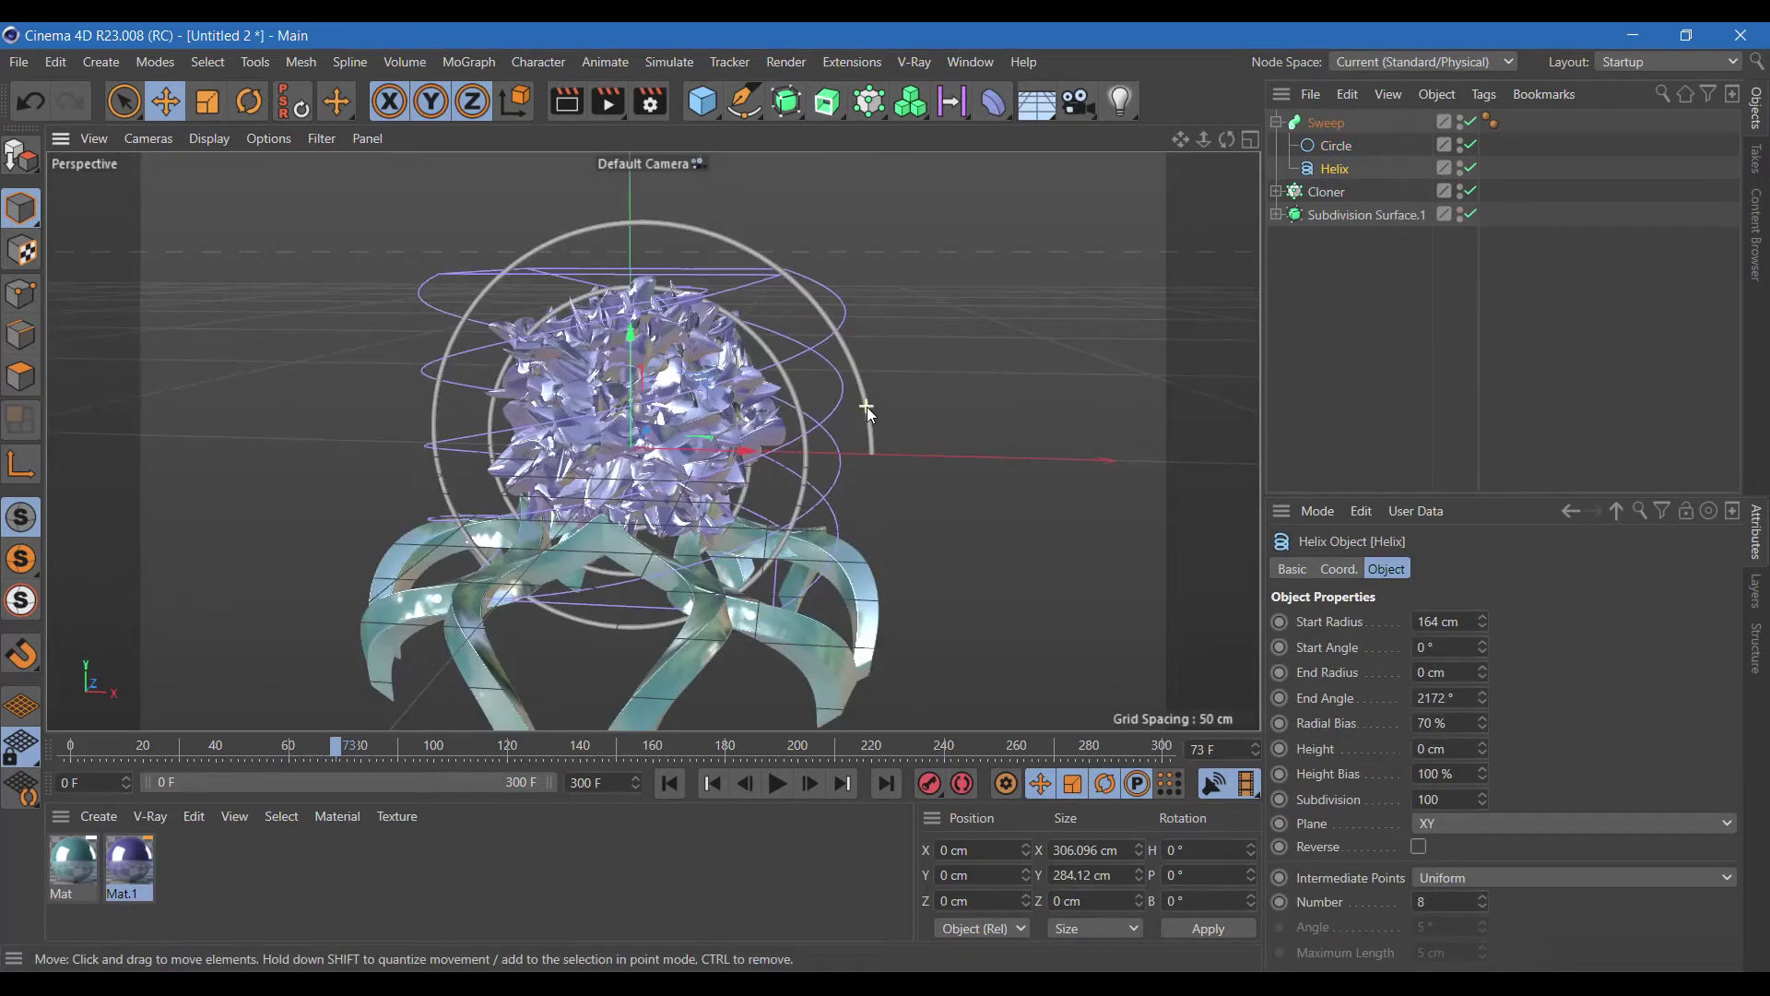
{"action": "scroll", "coordinate": [866, 407], "scroll_direction": "up", "scroll_amount": 2}
{"action": "left_click", "coordinate": [1276, 191]}
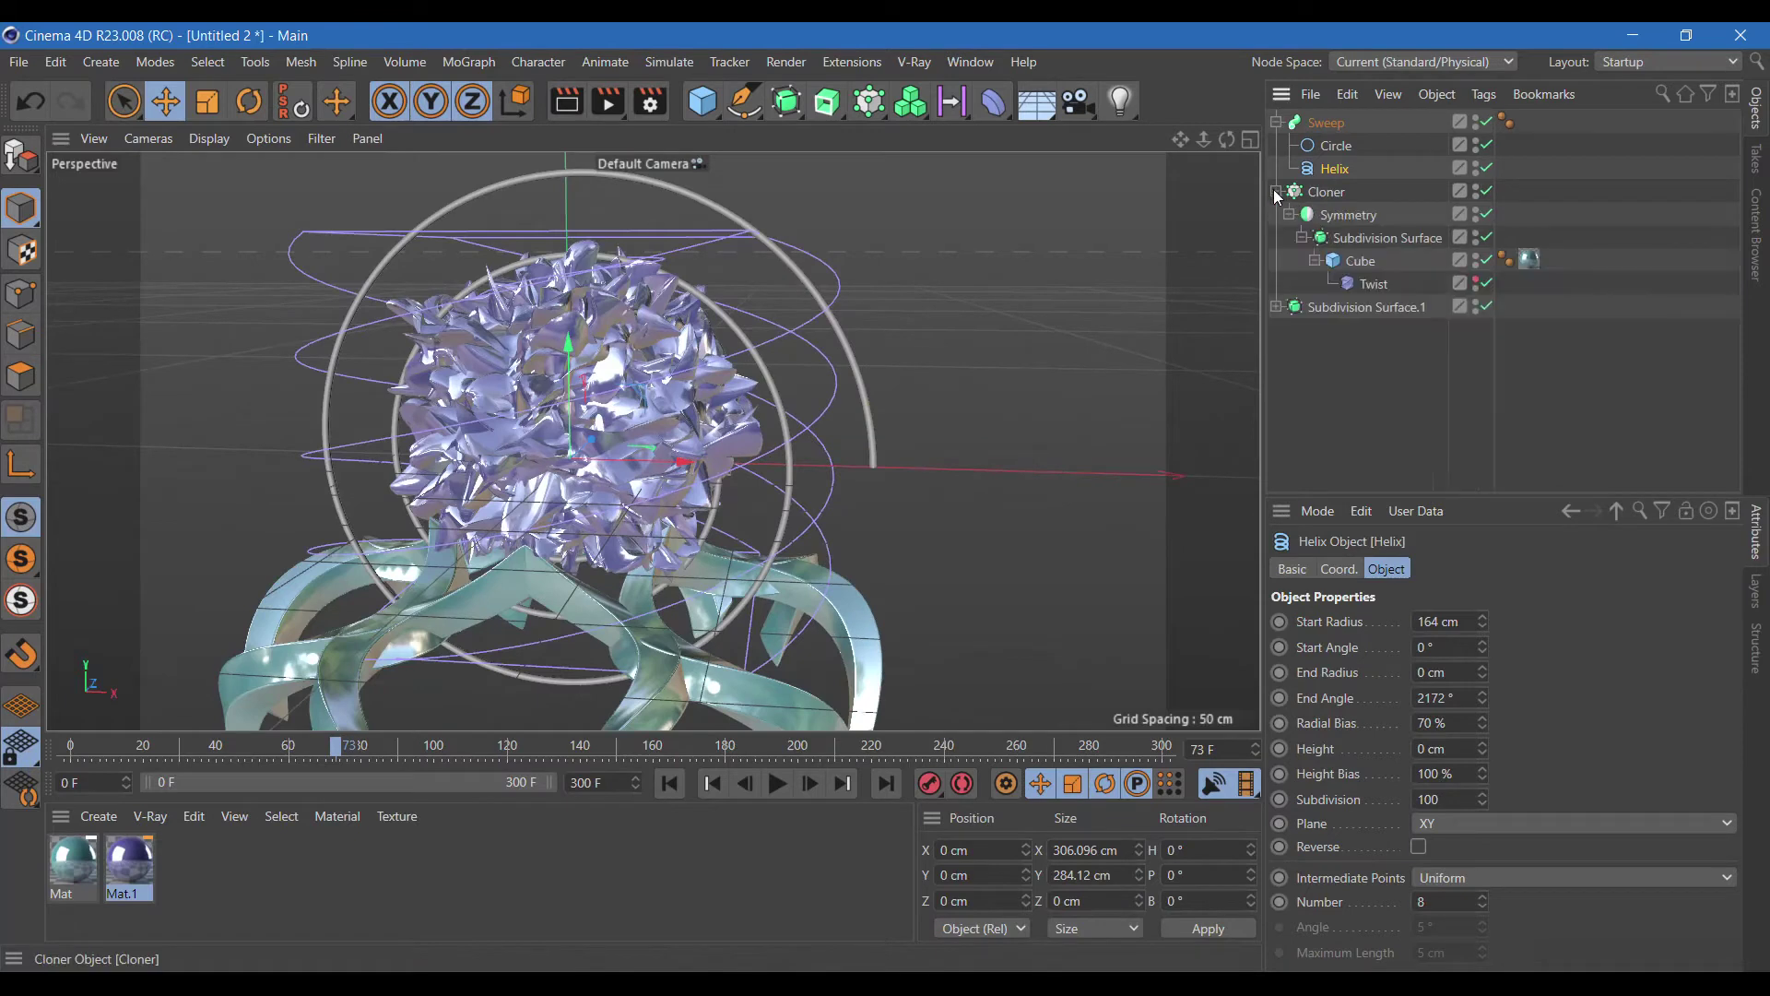
{"action": "left_click", "coordinate": [1275, 191]}
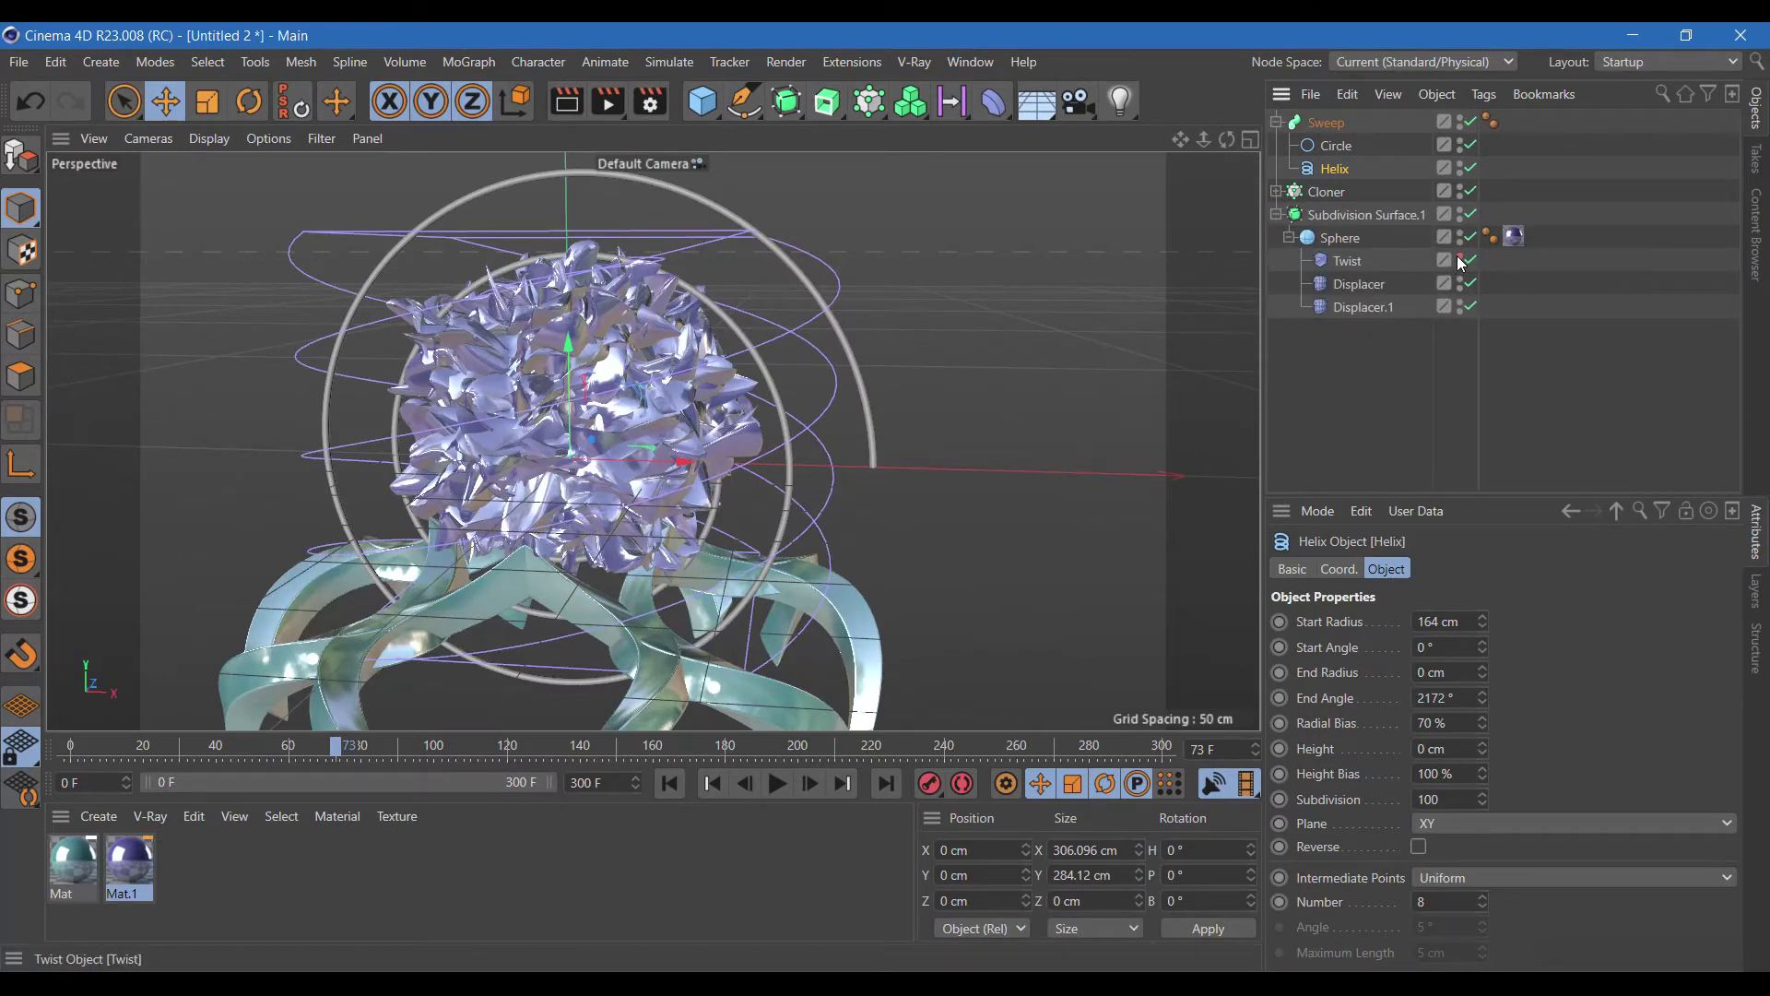
{"action": "left_click", "coordinate": [1396, 428]}
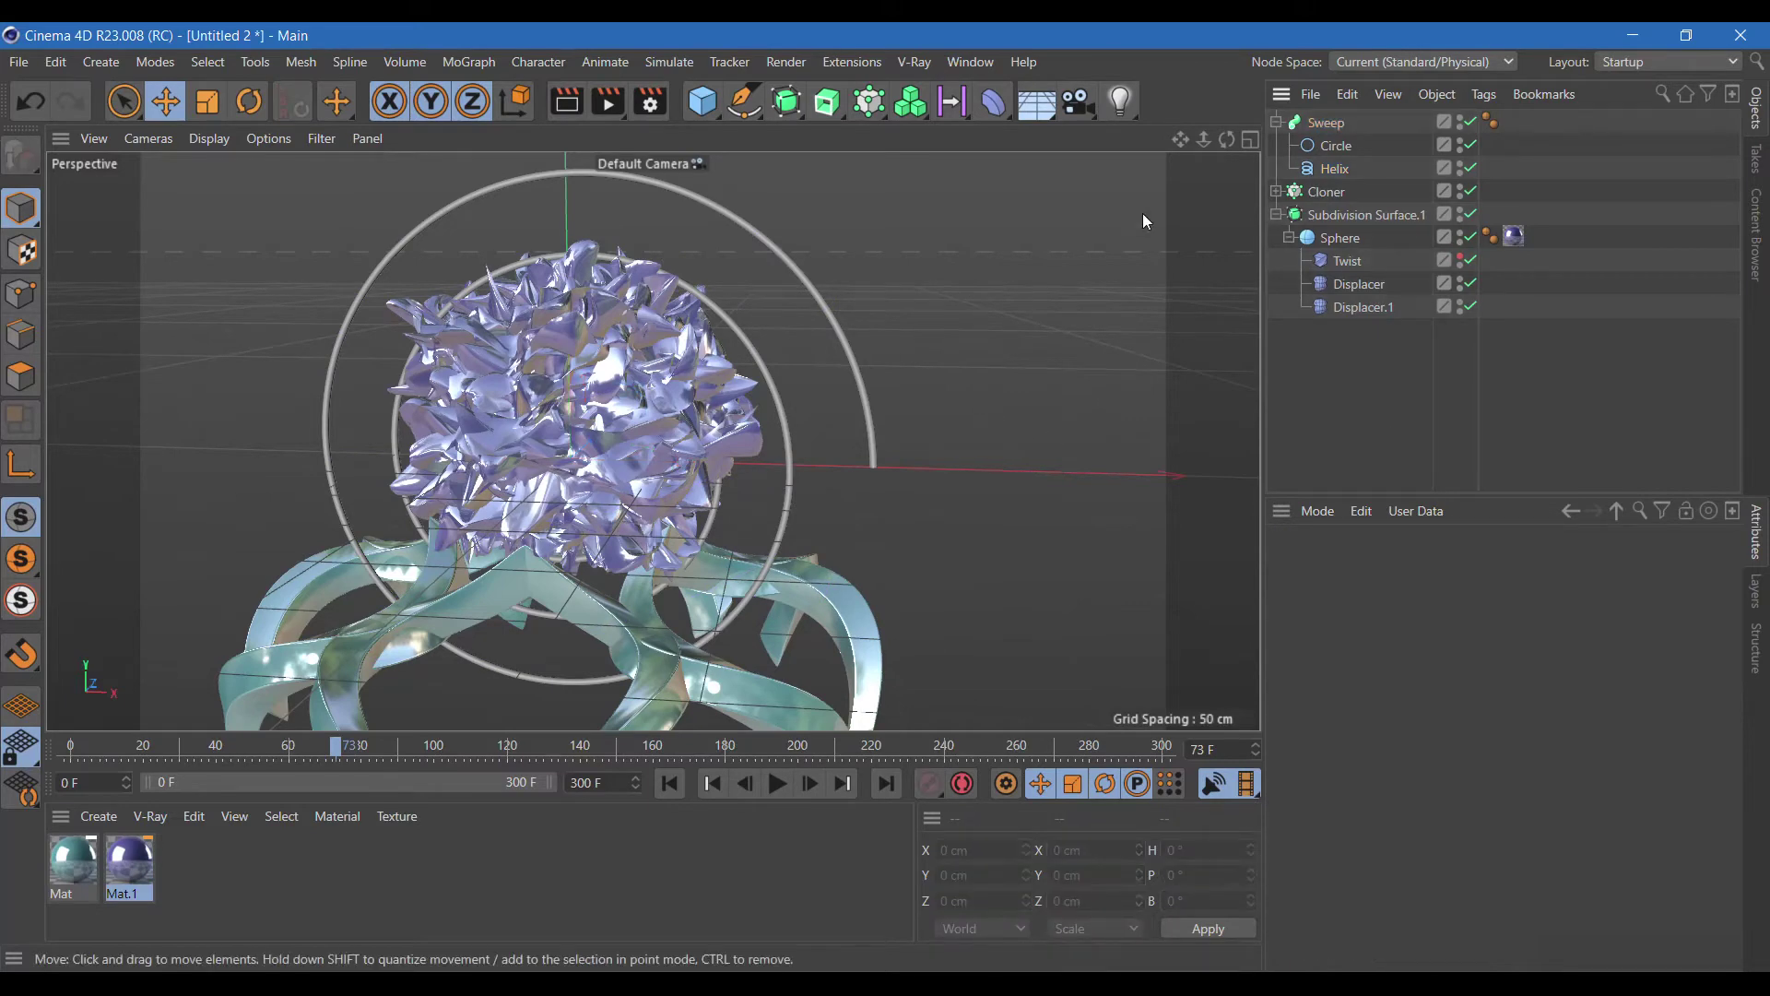
{"action": "mouse_move", "coordinate": [1226, 141]}
{"action": "left_mouse_down"}
{"action": "mouse_move", "coordinate": [1197, 160]}
{"action": "mouse_move", "coordinate": [1235, 152]}
{"action": "left_mouse_up"}
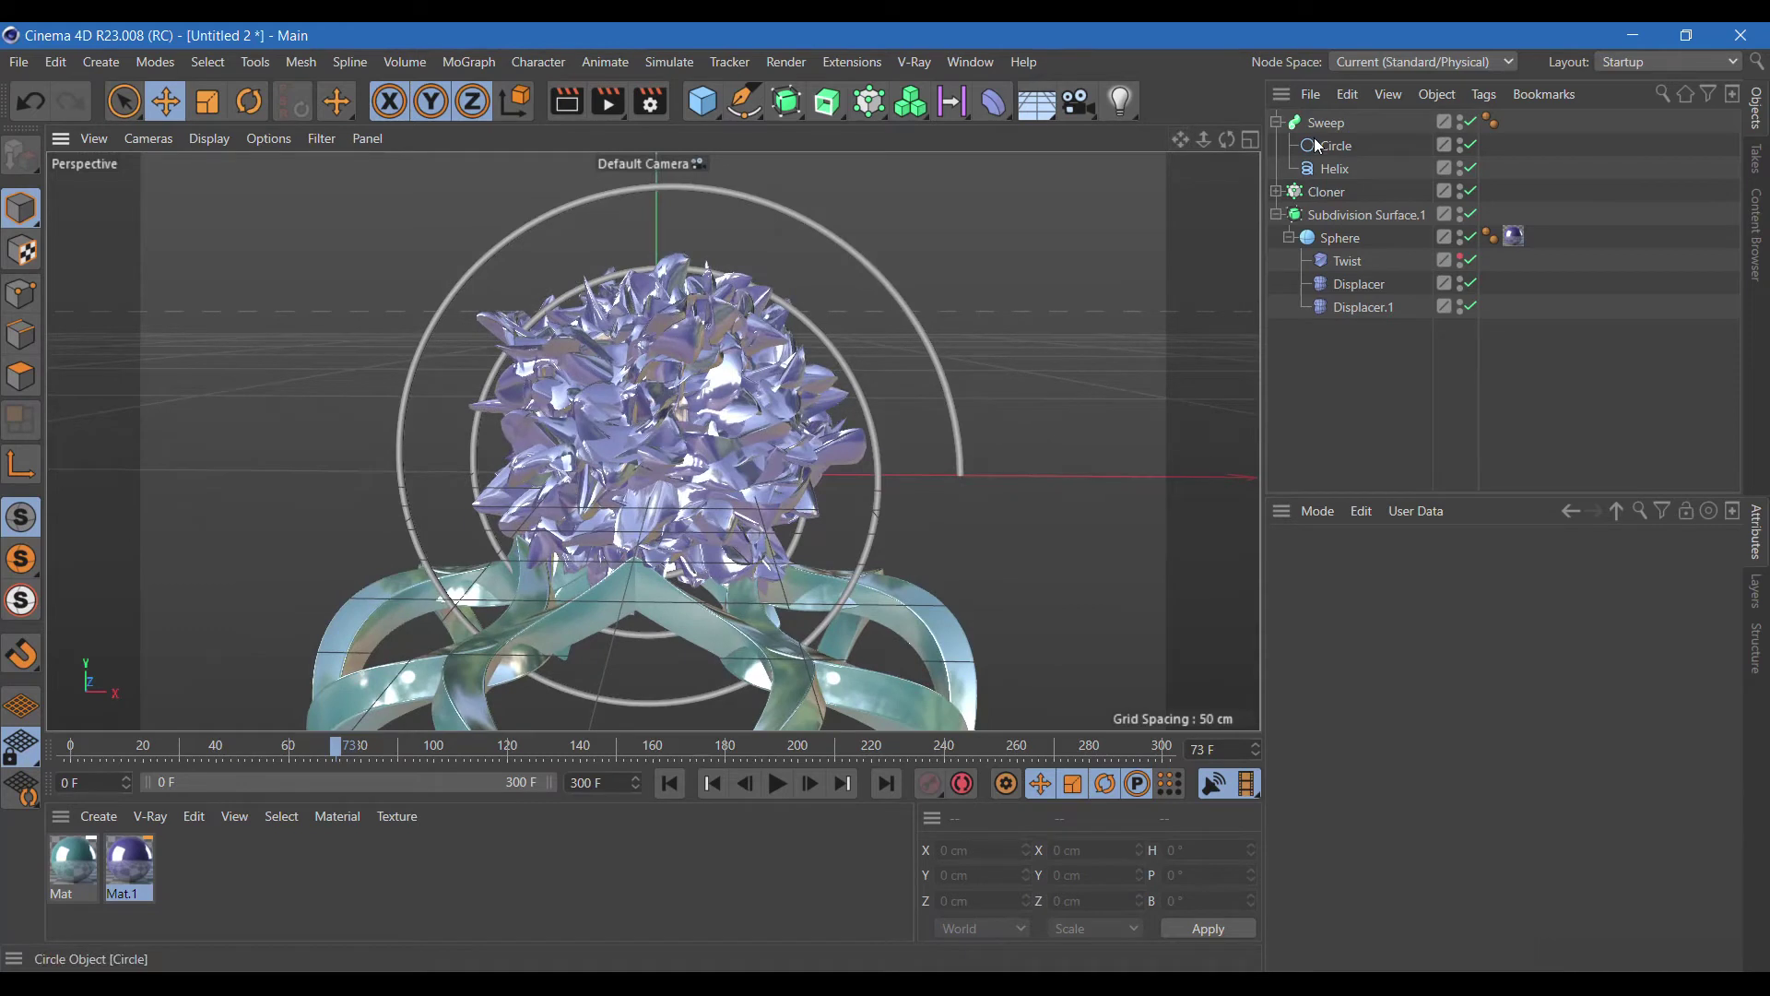
Add a Displacer inside the Sweep below Helix, driven by a Noise shader.
{"action": "left_click", "coordinate": [992, 109]}
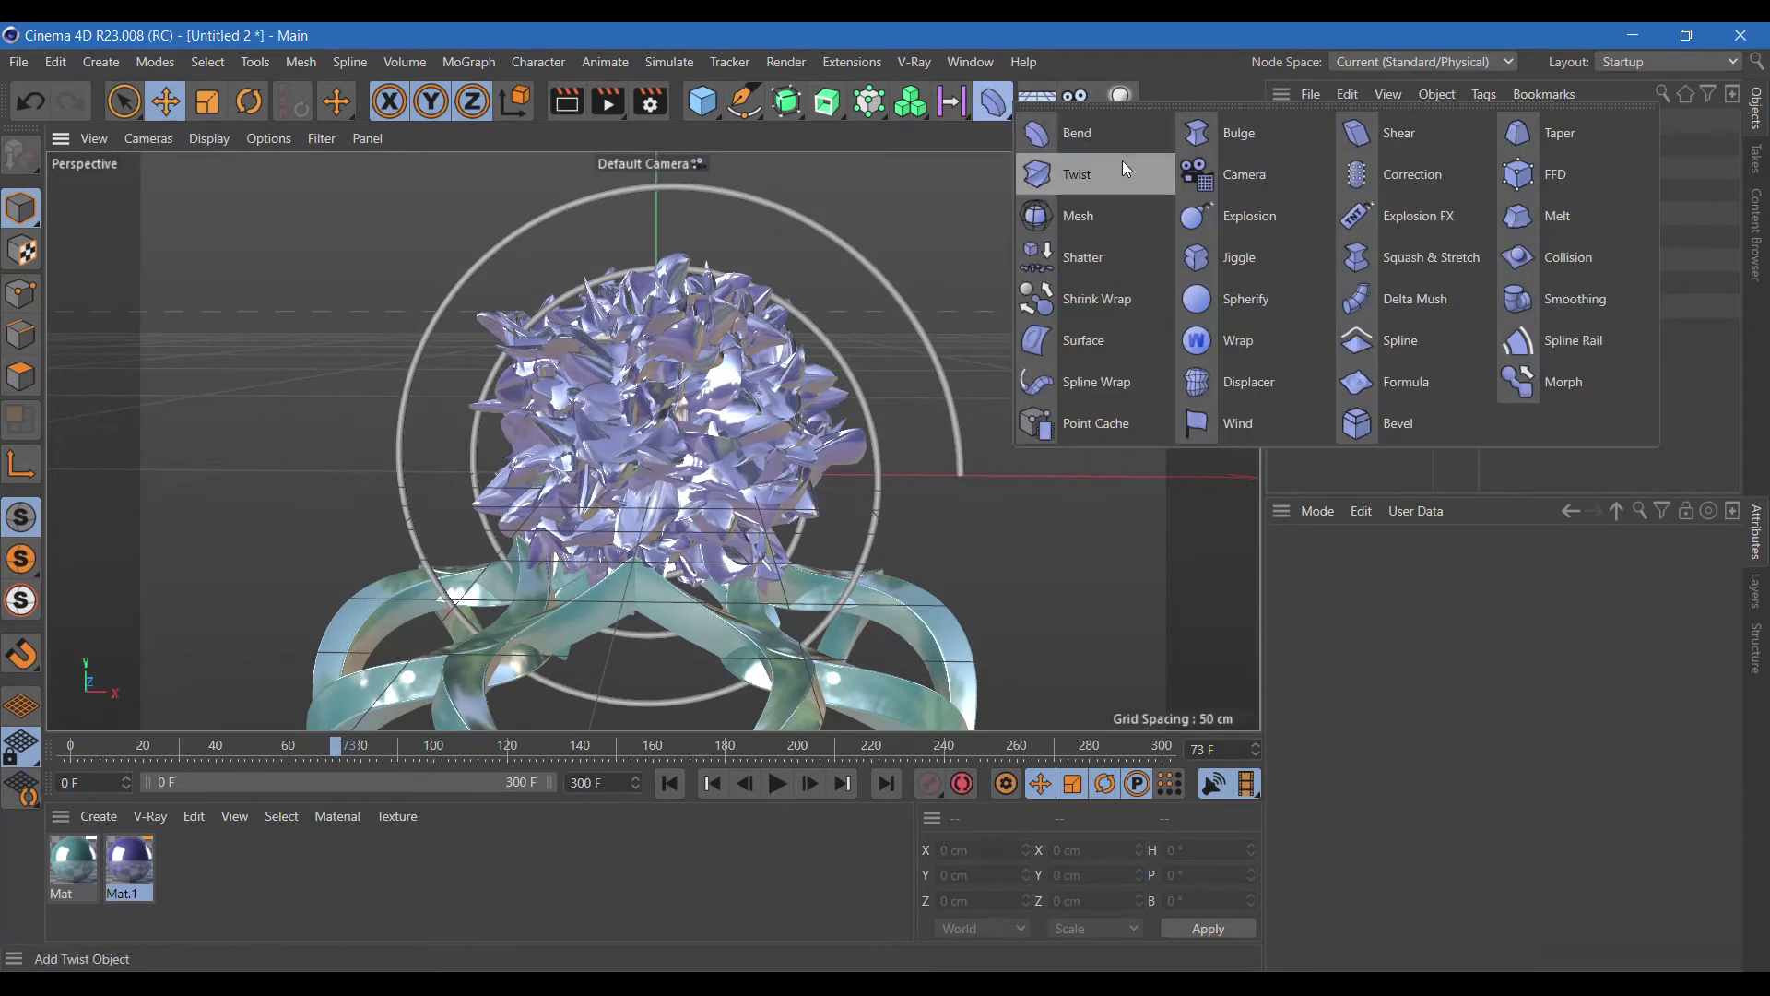
{"action": "left_click", "coordinate": [1246, 382]}
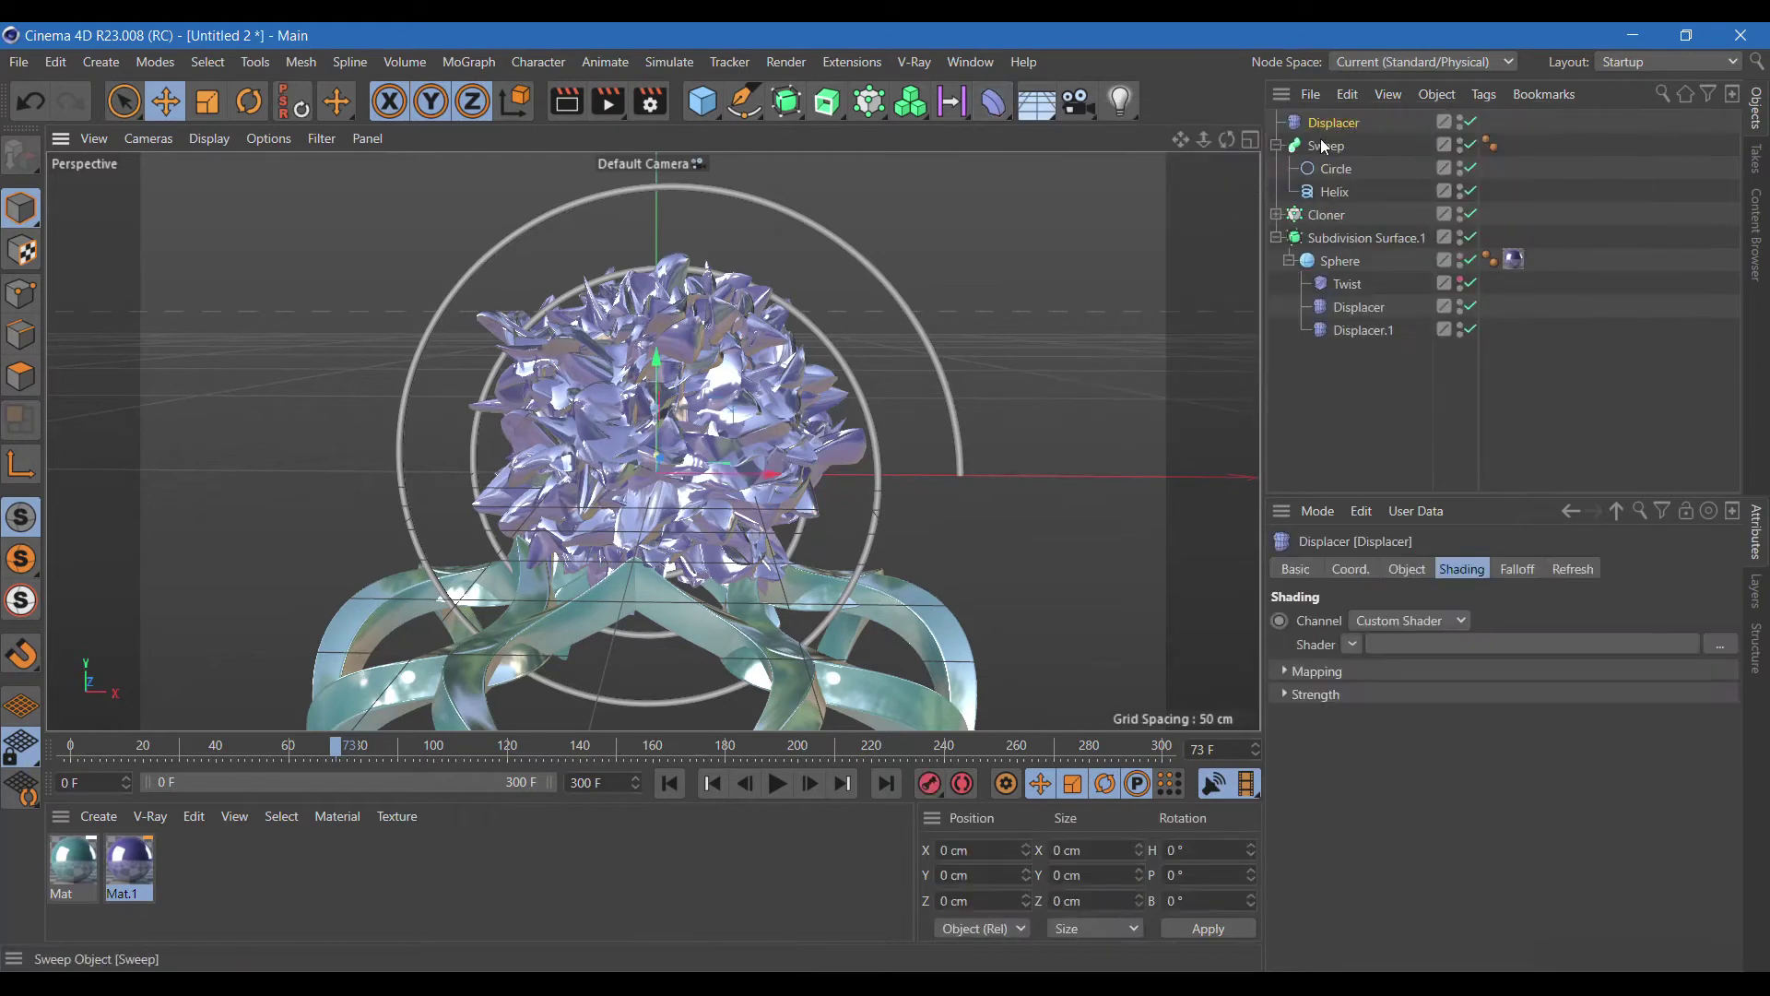
{"action": "left_click_drag", "start_coordinate": [1329, 129], "coordinate": [1324, 202]}
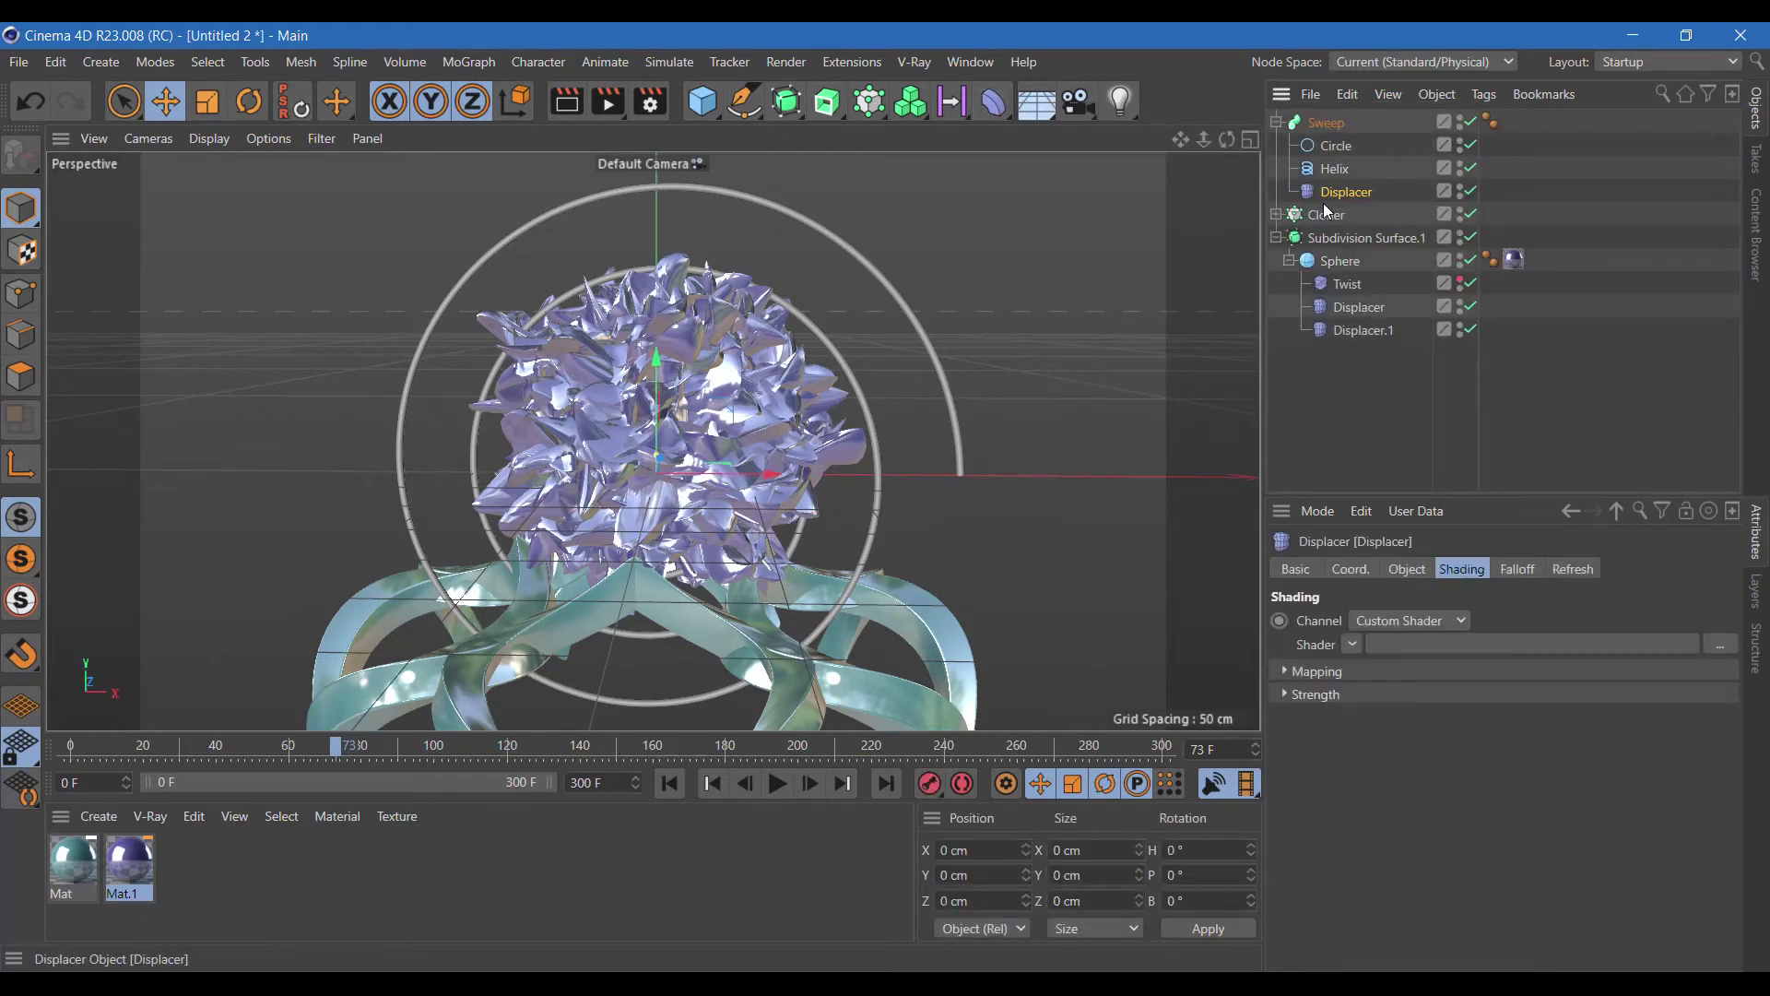
{"action": "left_click", "coordinate": [1353, 645]}
{"action": "left_click", "coordinate": [1380, 601]}
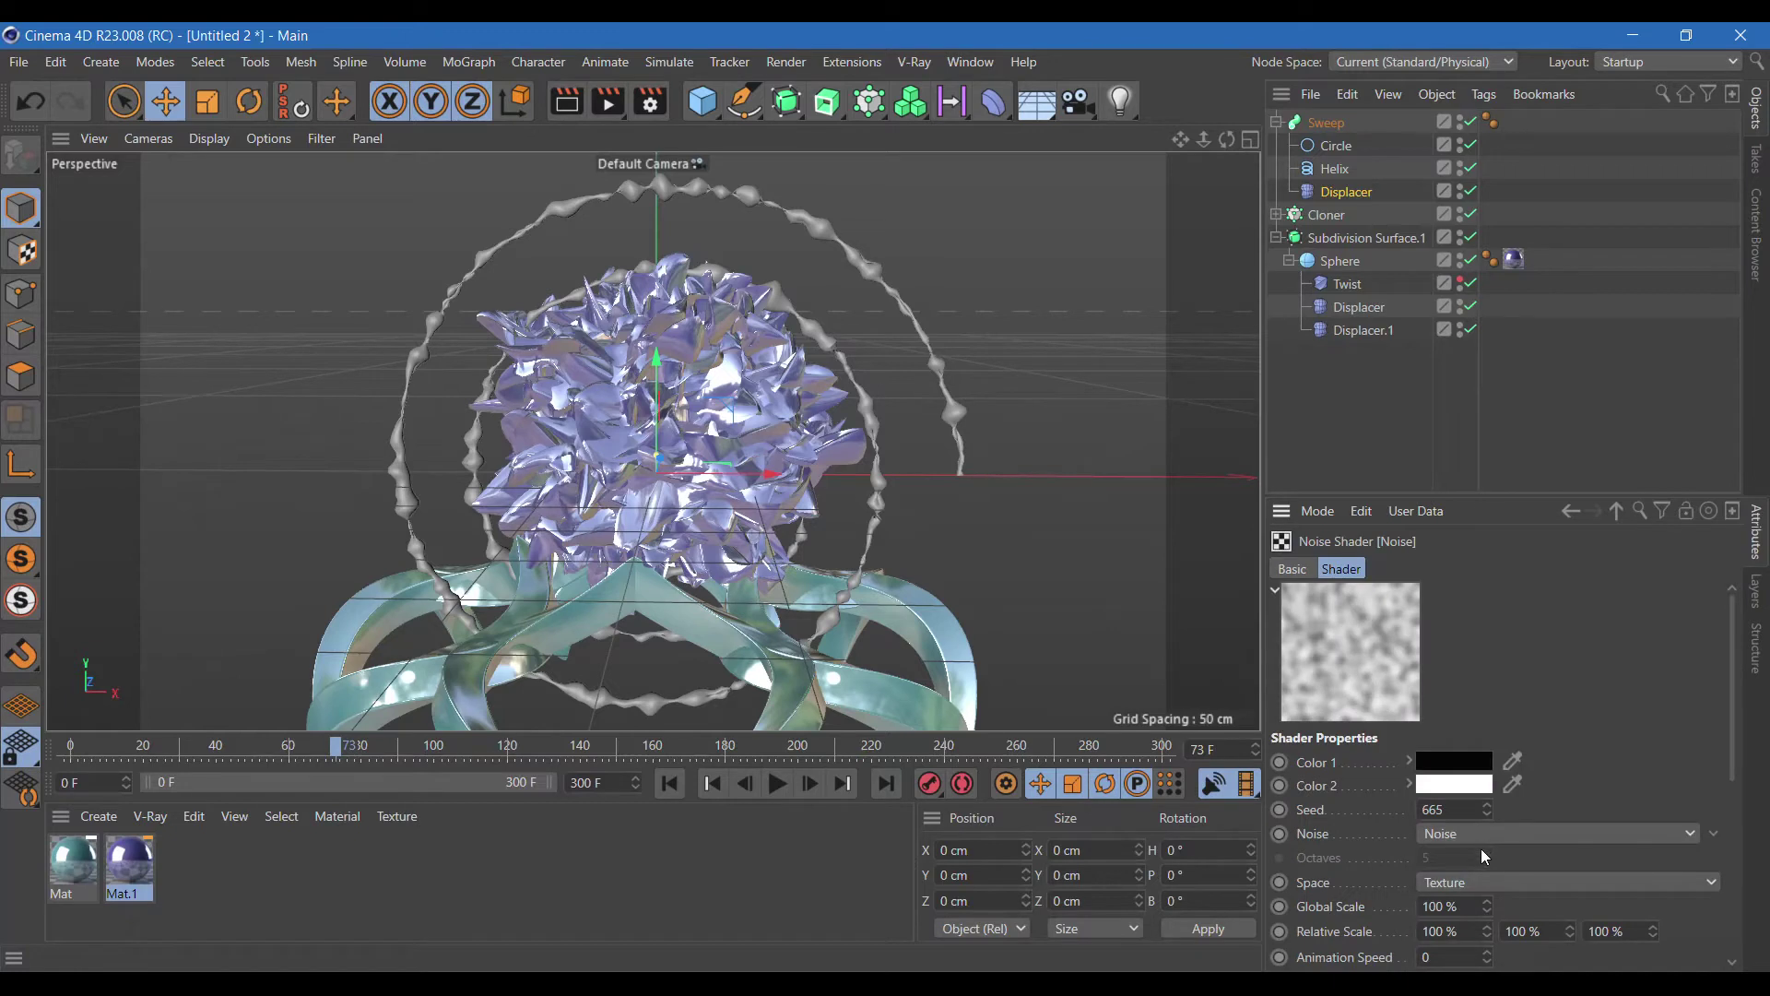
Try Sema noise on the Displacer, render, then switch the noise type to Electric.
{"action": "left_click", "coordinate": [1505, 835]}
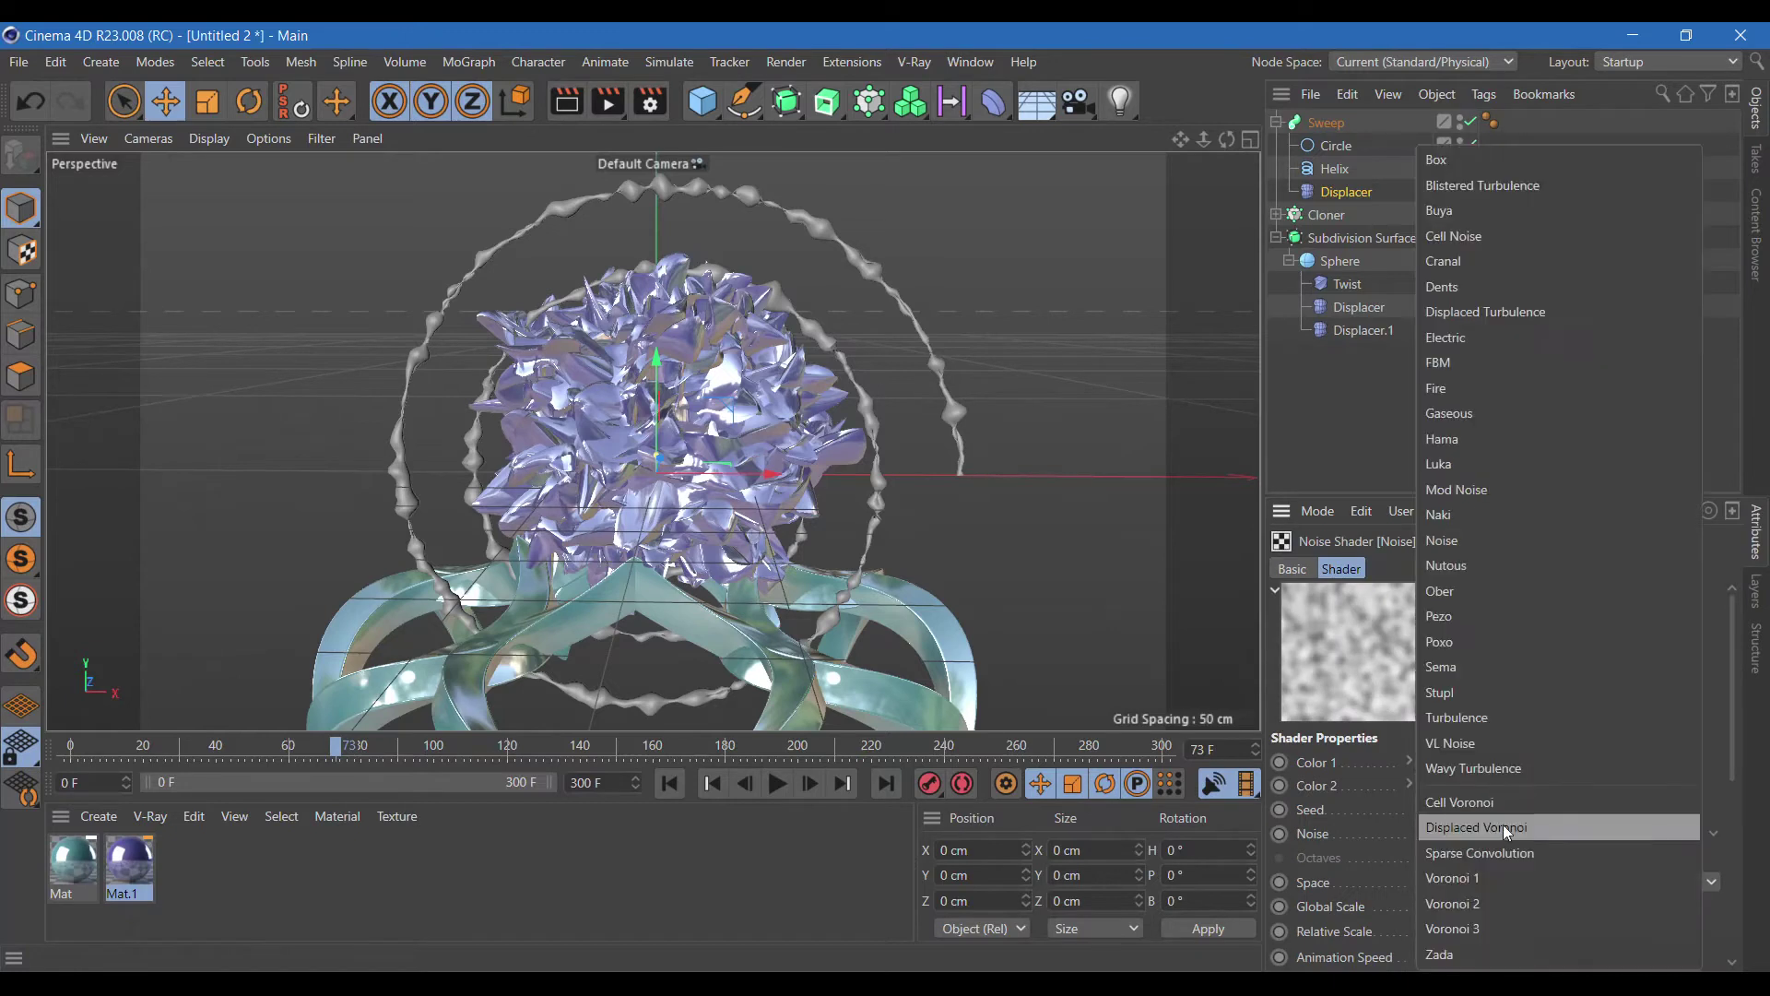
{"action": "left_click", "coordinate": [1497, 494]}
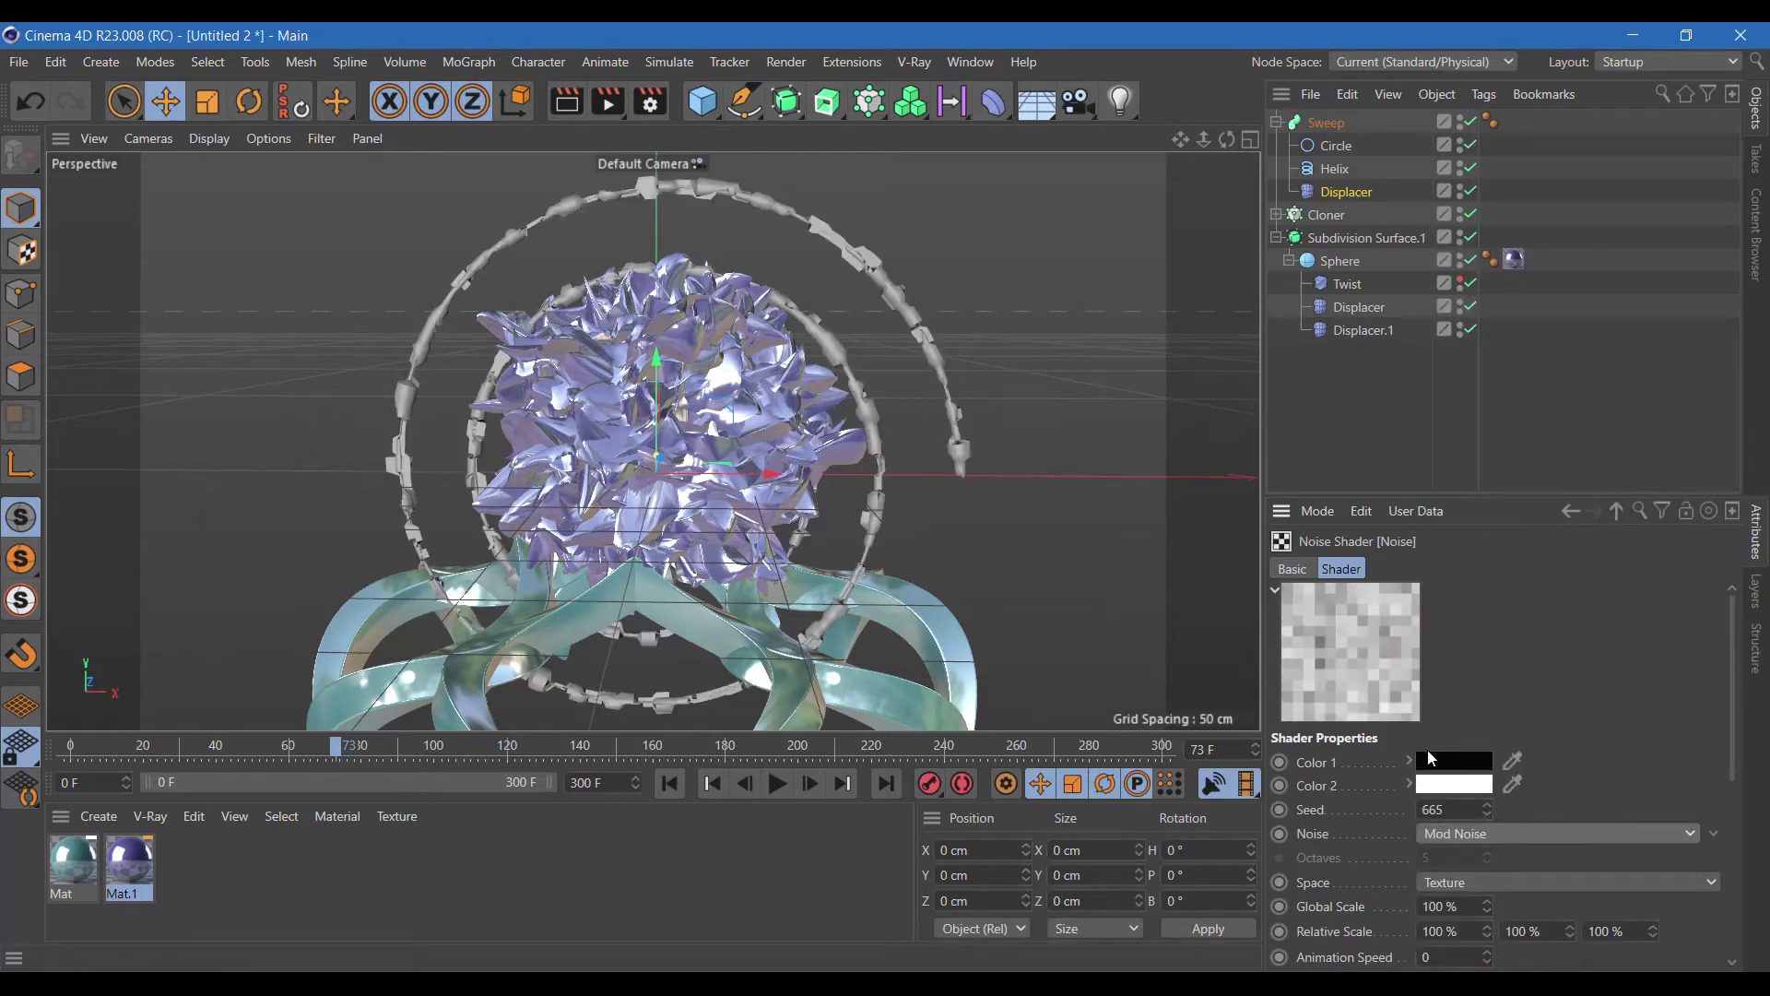
{"action": "left_click", "coordinate": [1506, 833]}
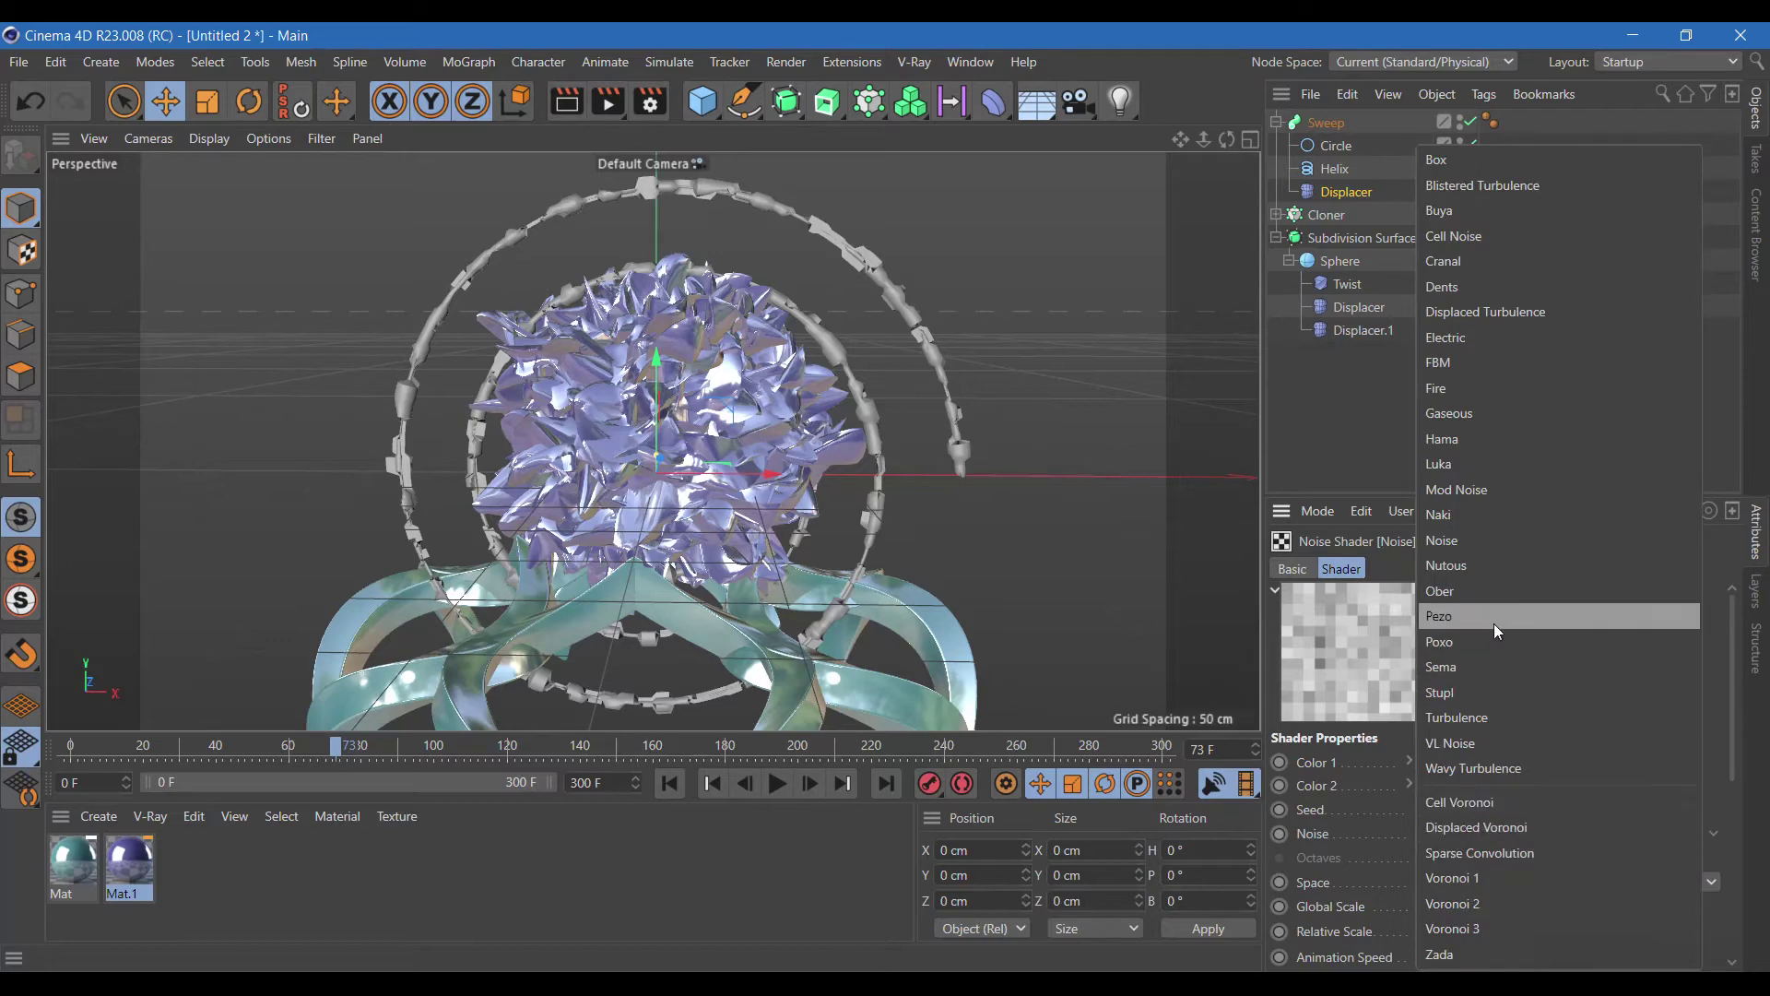
{"action": "left_click", "coordinate": [1529, 664]}
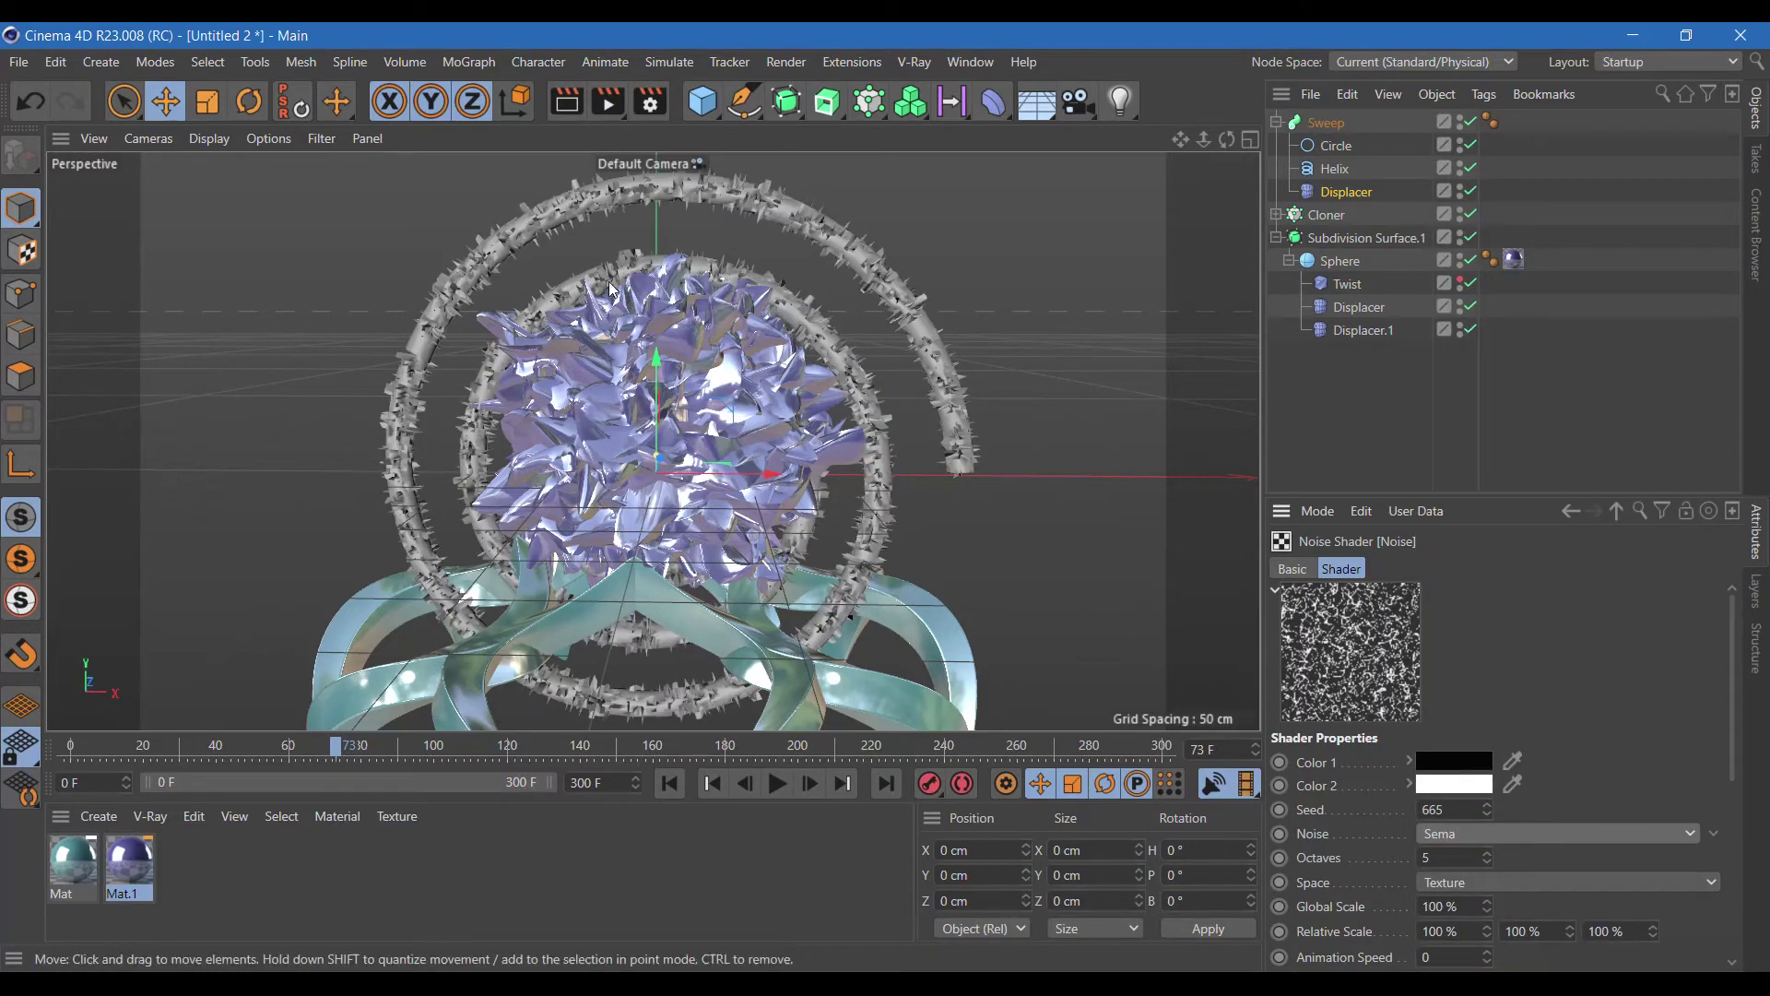
{"action": "left_click", "coordinate": [565, 102]}
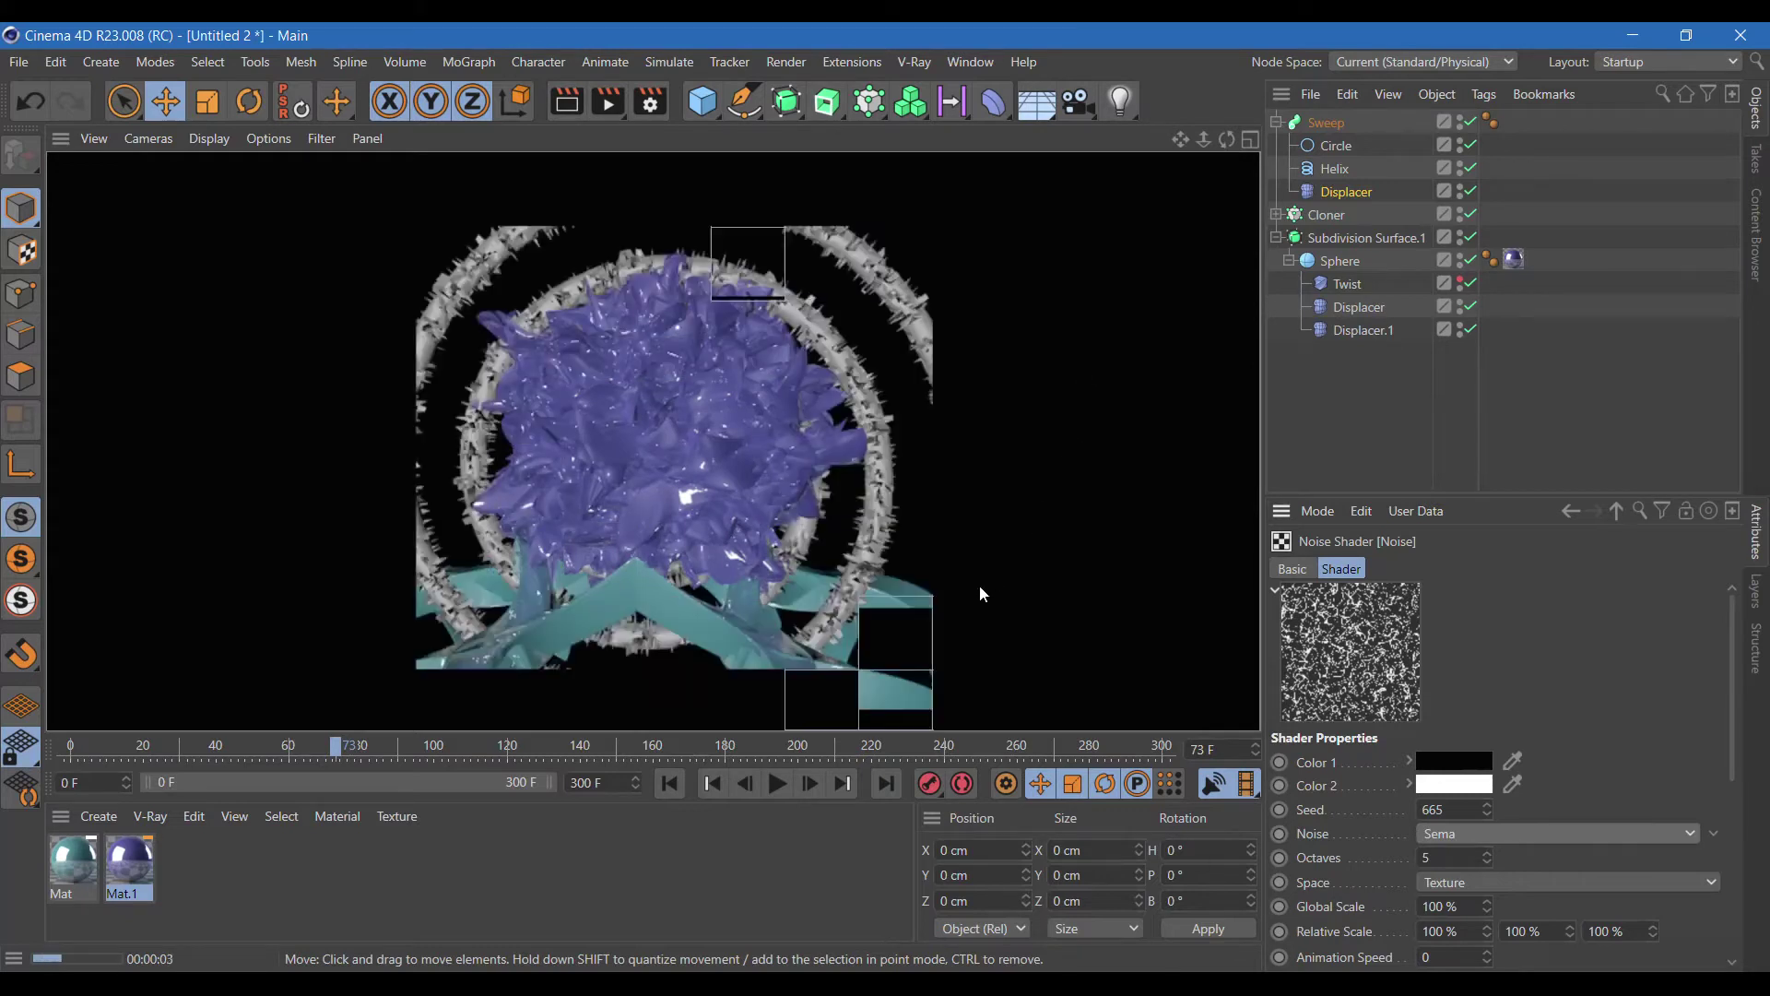
{"action": "left_click", "coordinate": [1486, 835]}
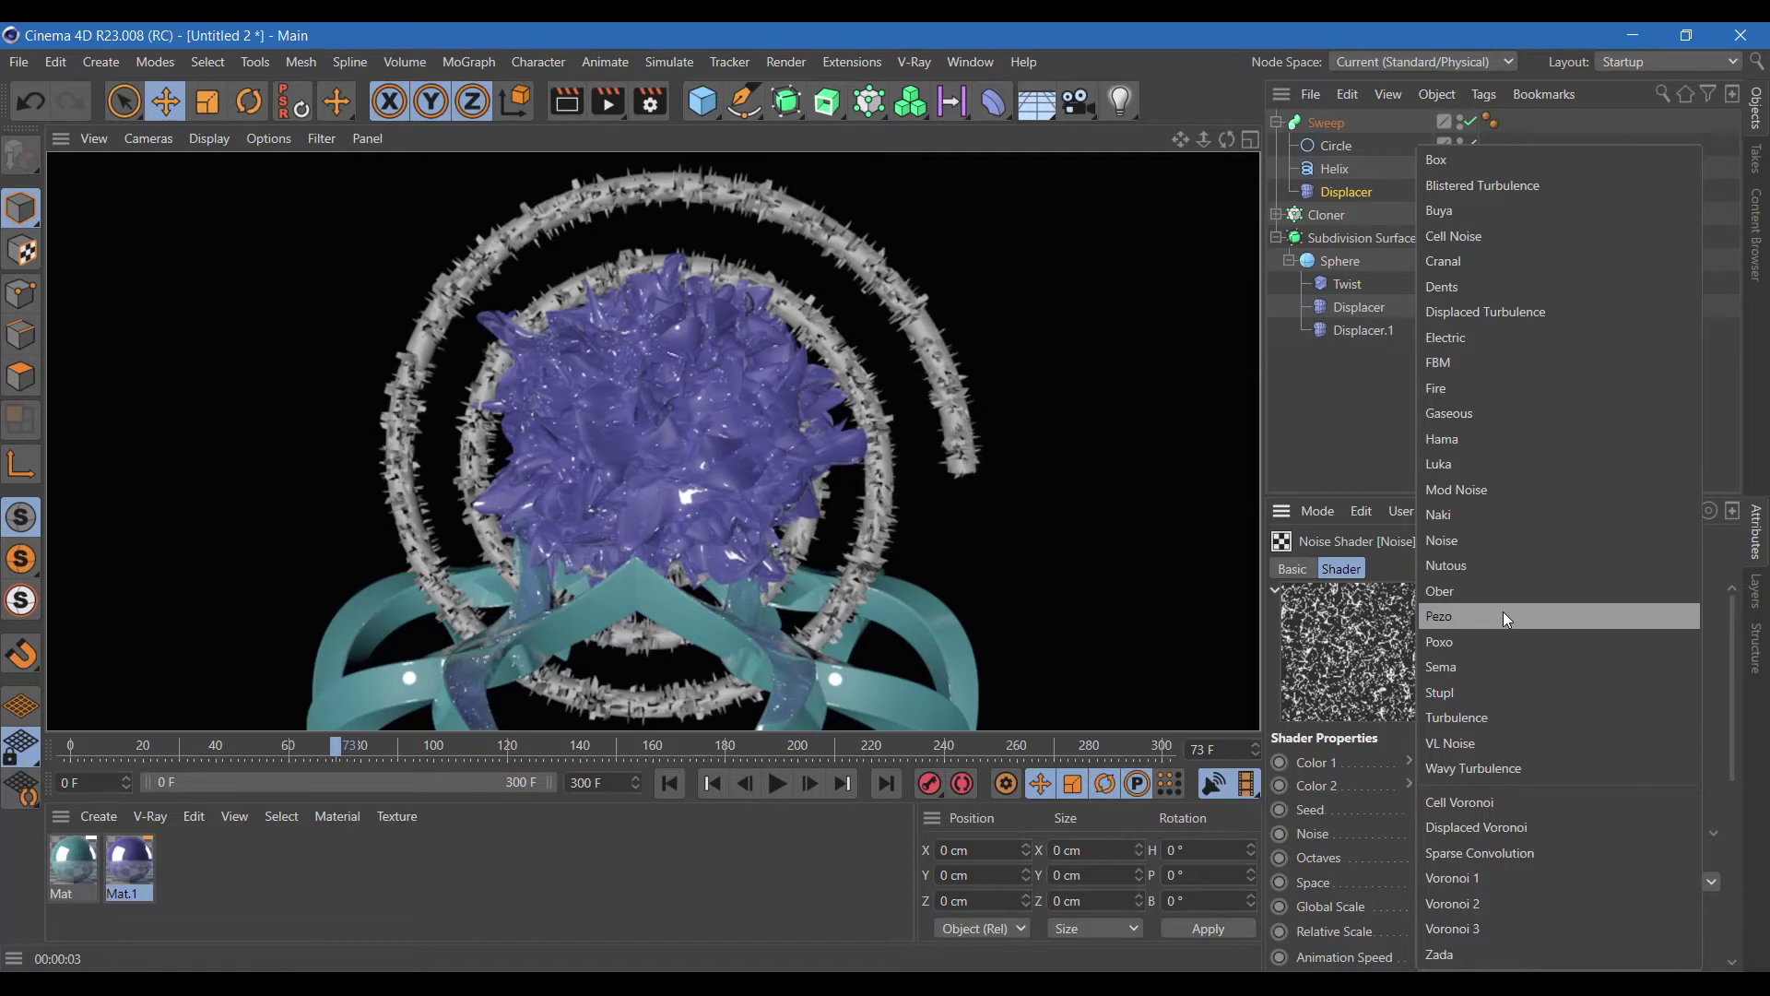
{"action": "left_click", "coordinate": [1503, 340]}
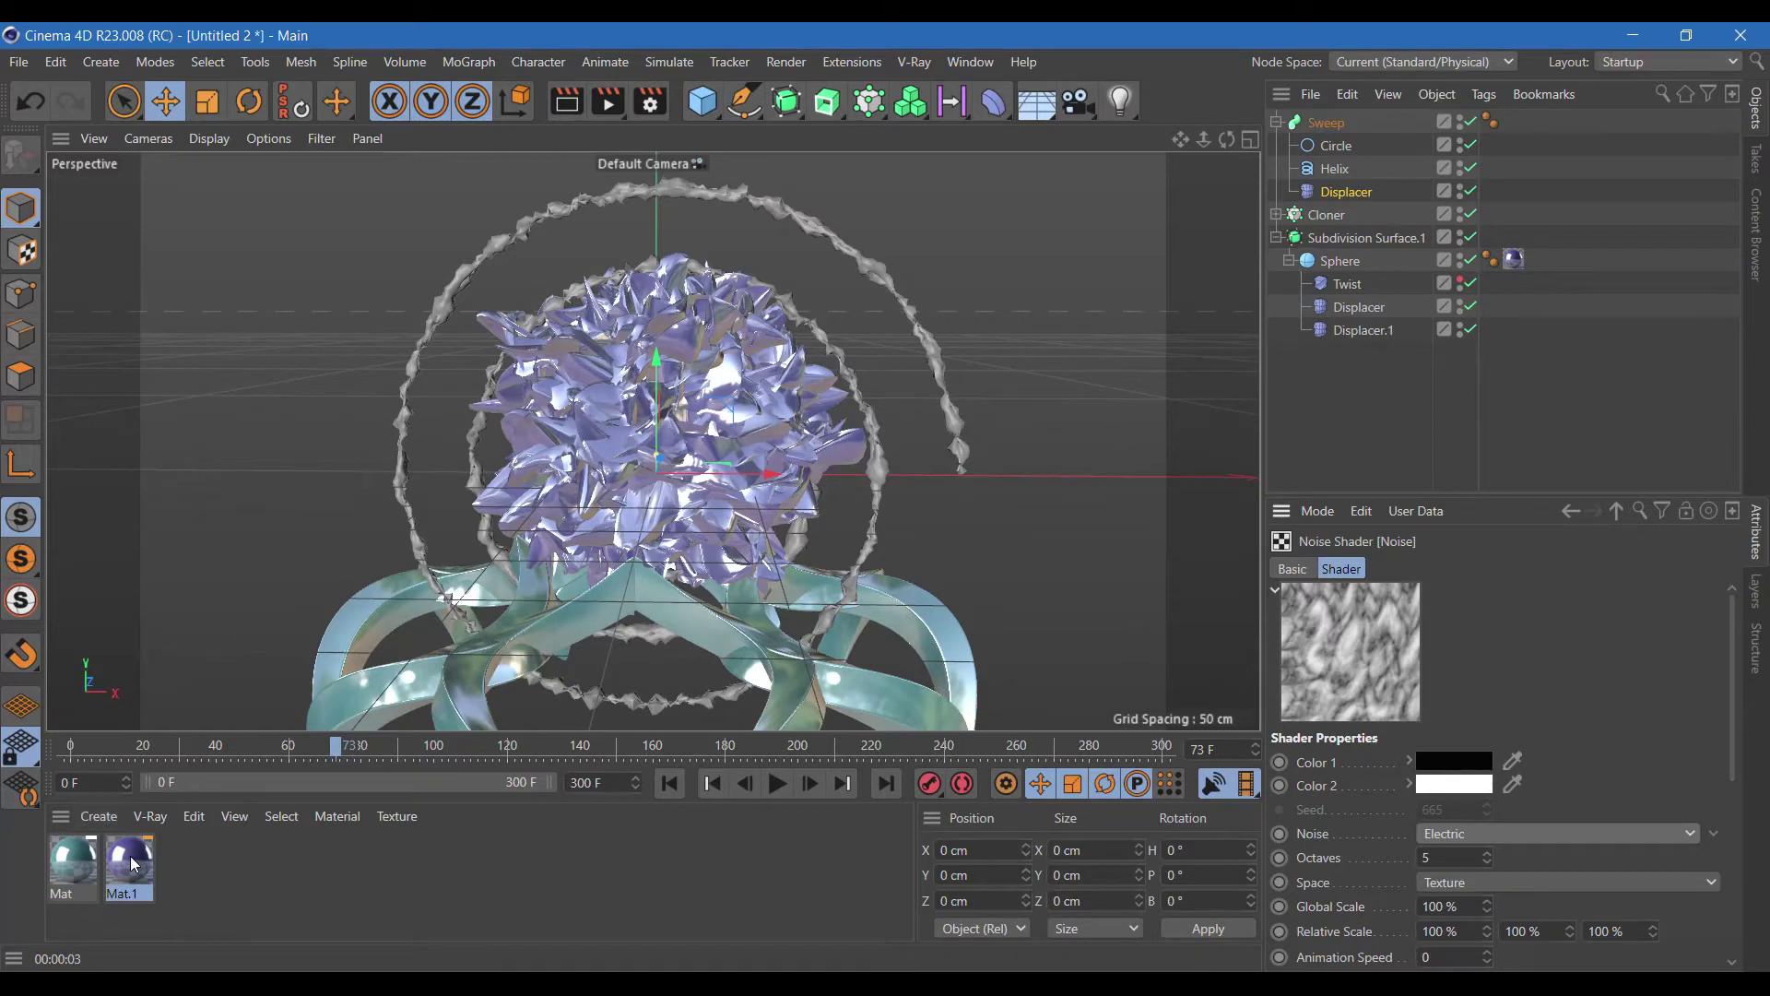
{"action": "left_click_drag", "start_coordinate": [145, 869], "coordinate": [189, 871], "text": "ctrl"}
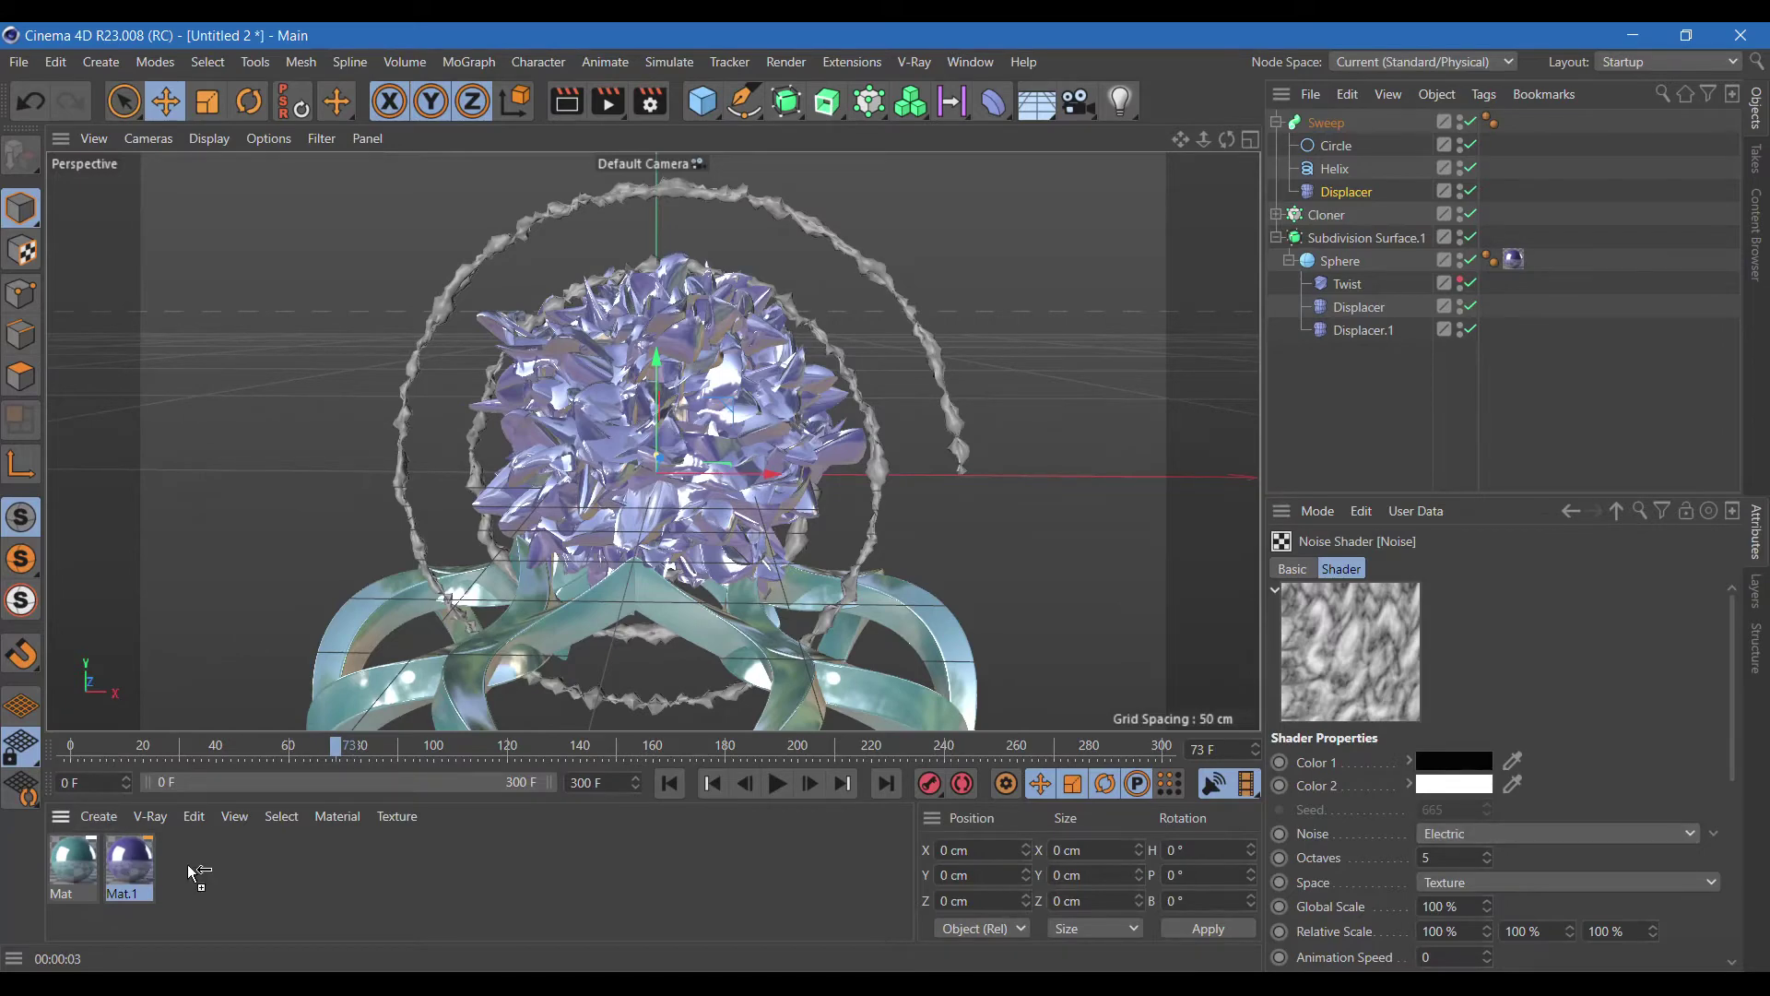
Tint the duplicate Mat.2 green (hue 148°), apply it to the Sweep, and render.
{"action": "double_click", "coordinate": [187, 867]}
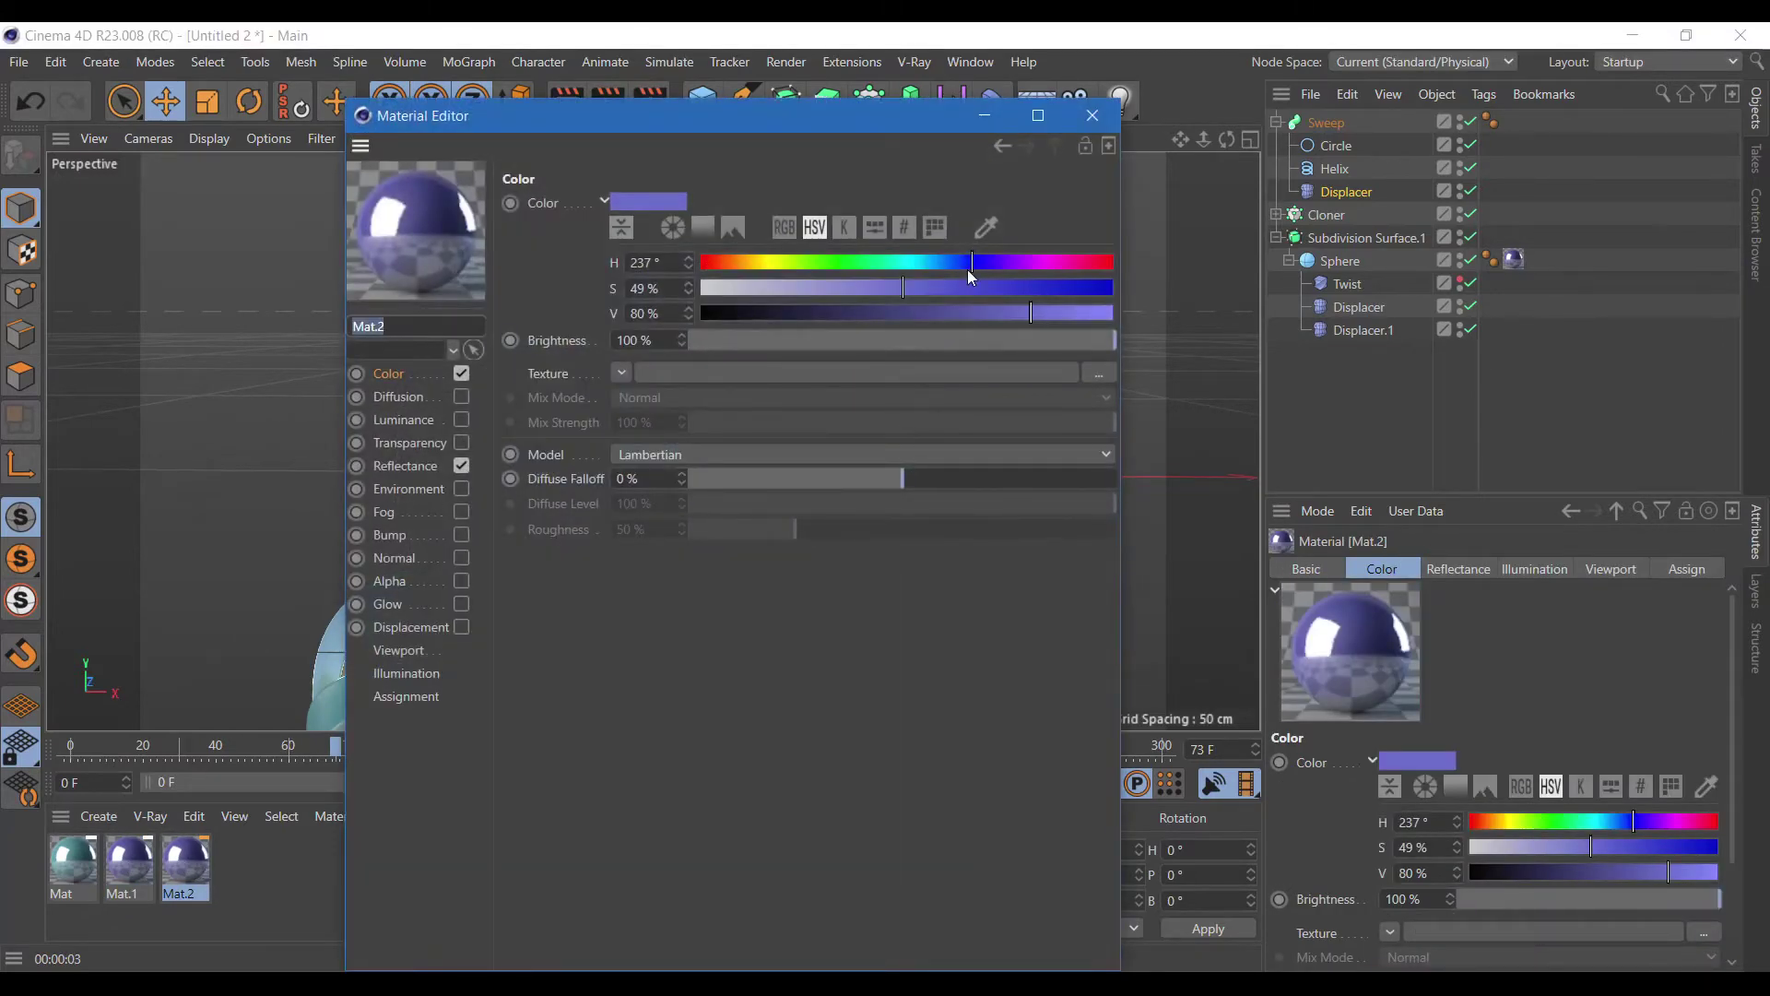
{"action": "left_click", "coordinate": [870, 264]}
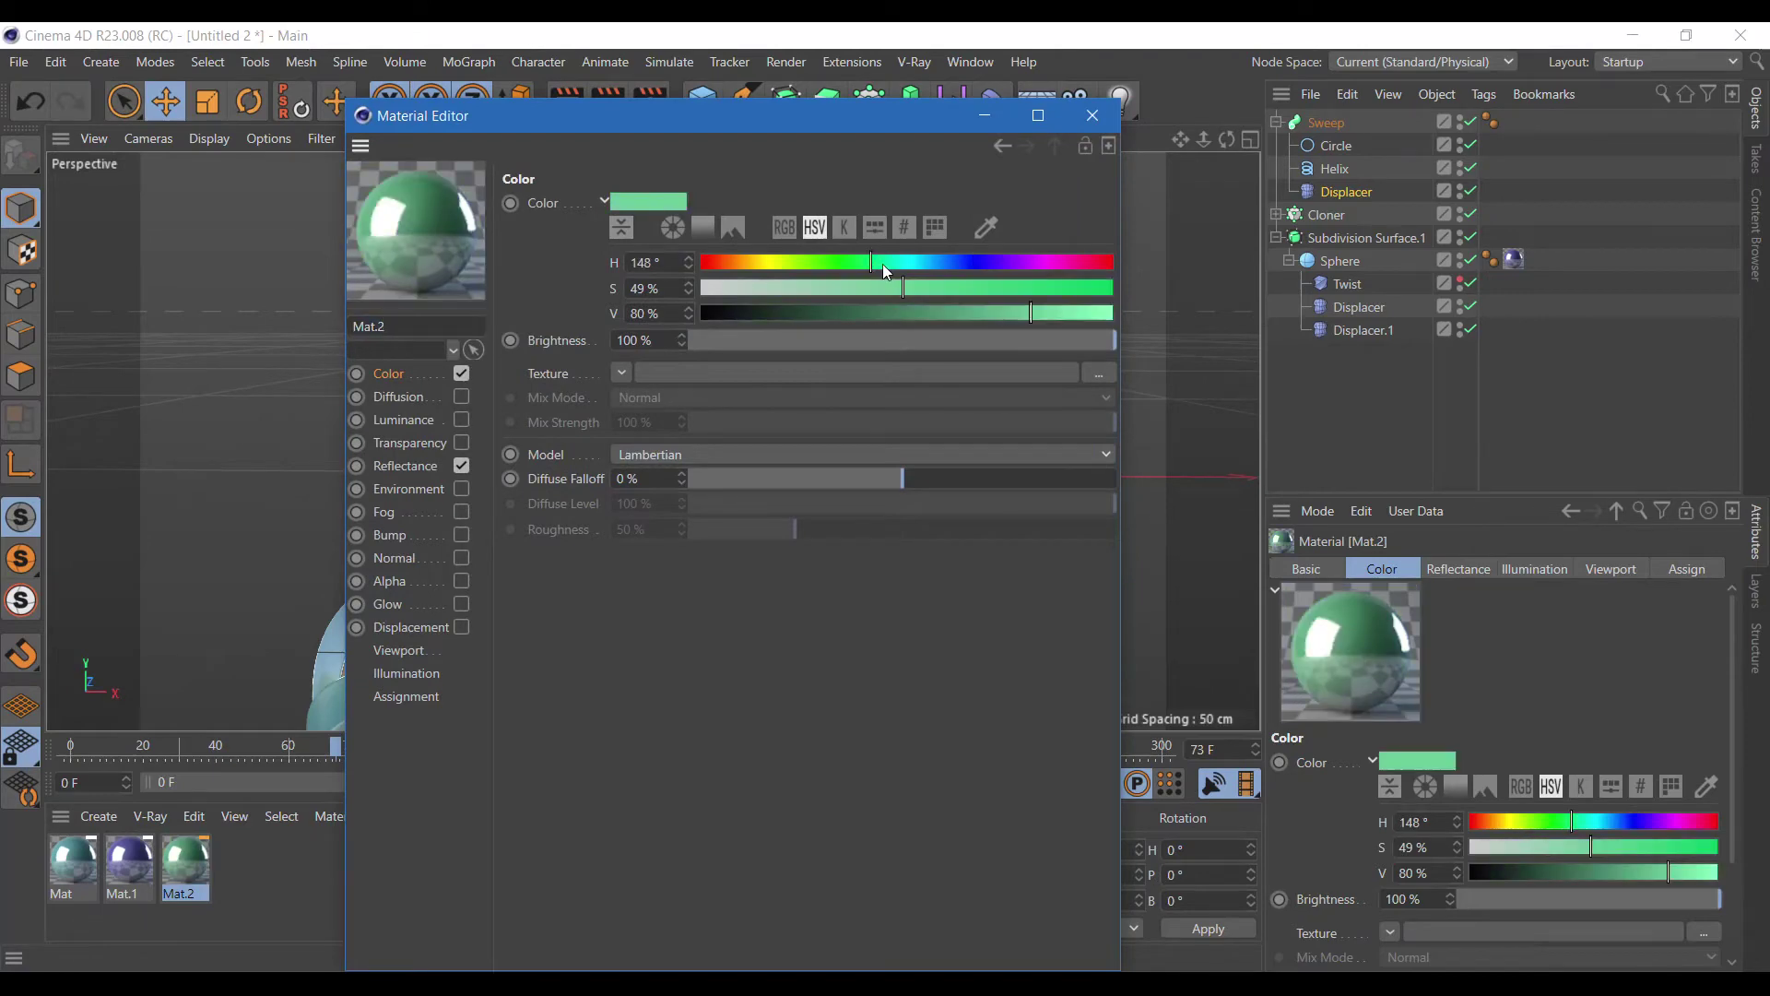
{"action": "left_click", "coordinate": [1090, 118]}
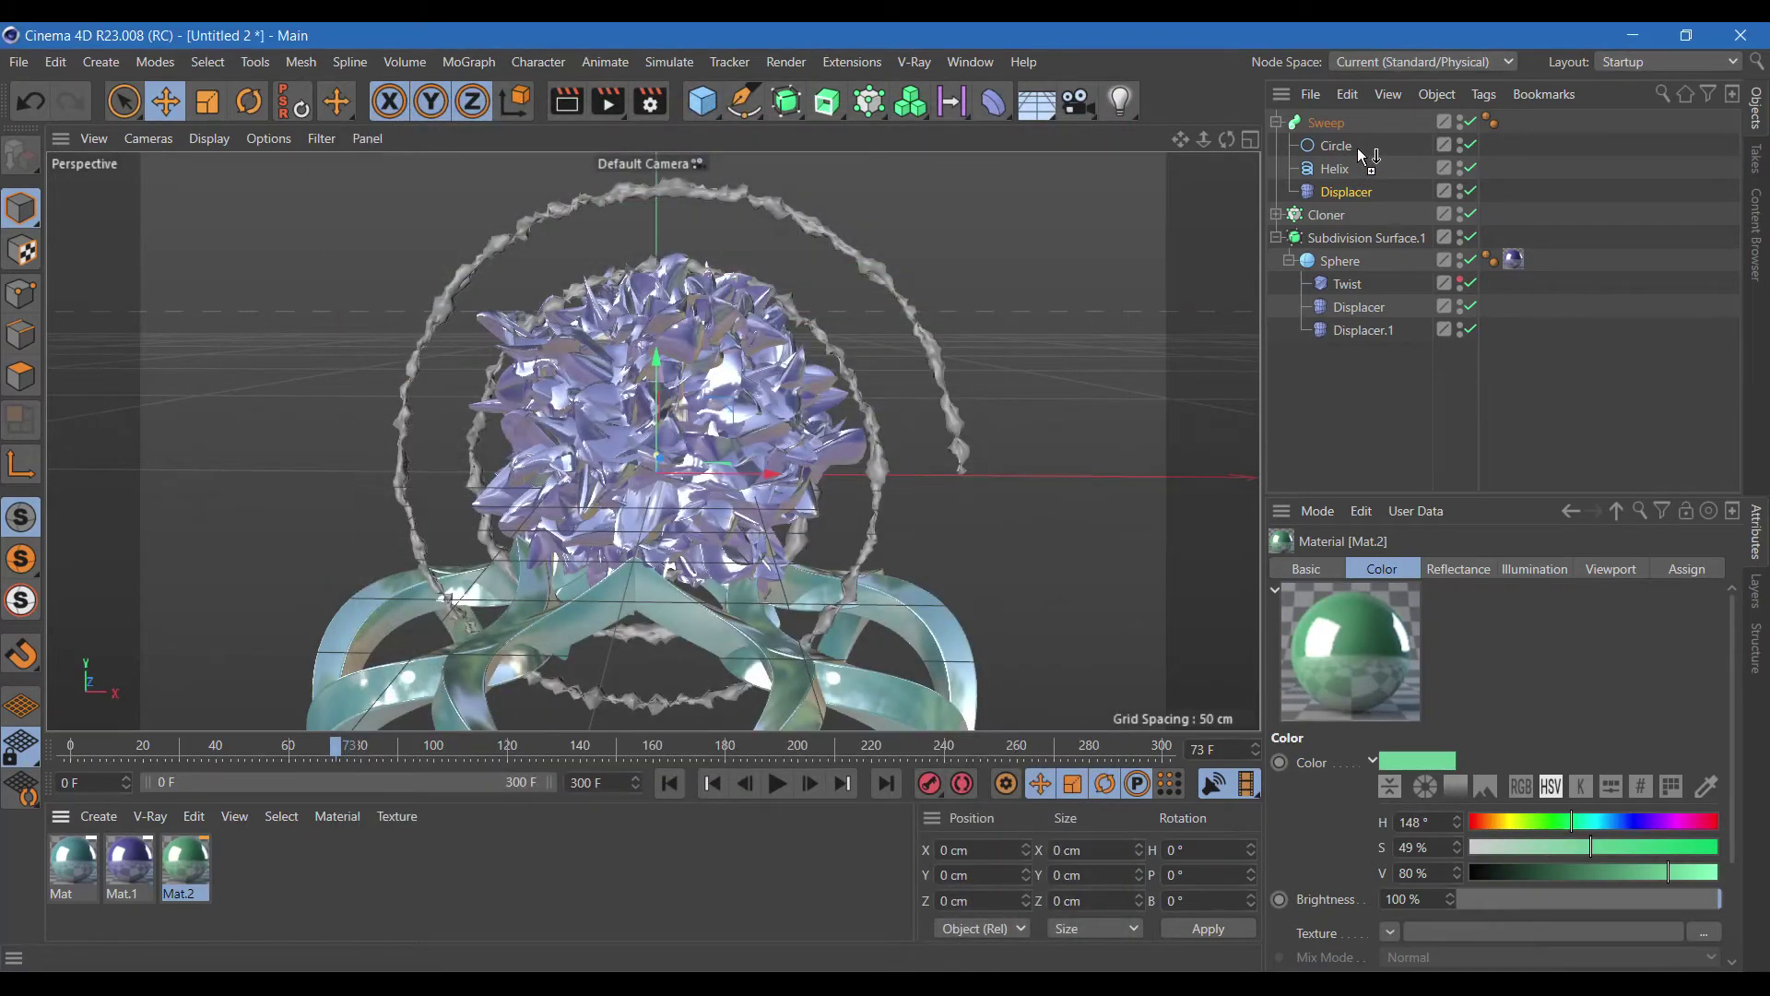
{"action": "left_click_drag", "start_coordinate": [194, 867], "coordinate": [1341, 125]}
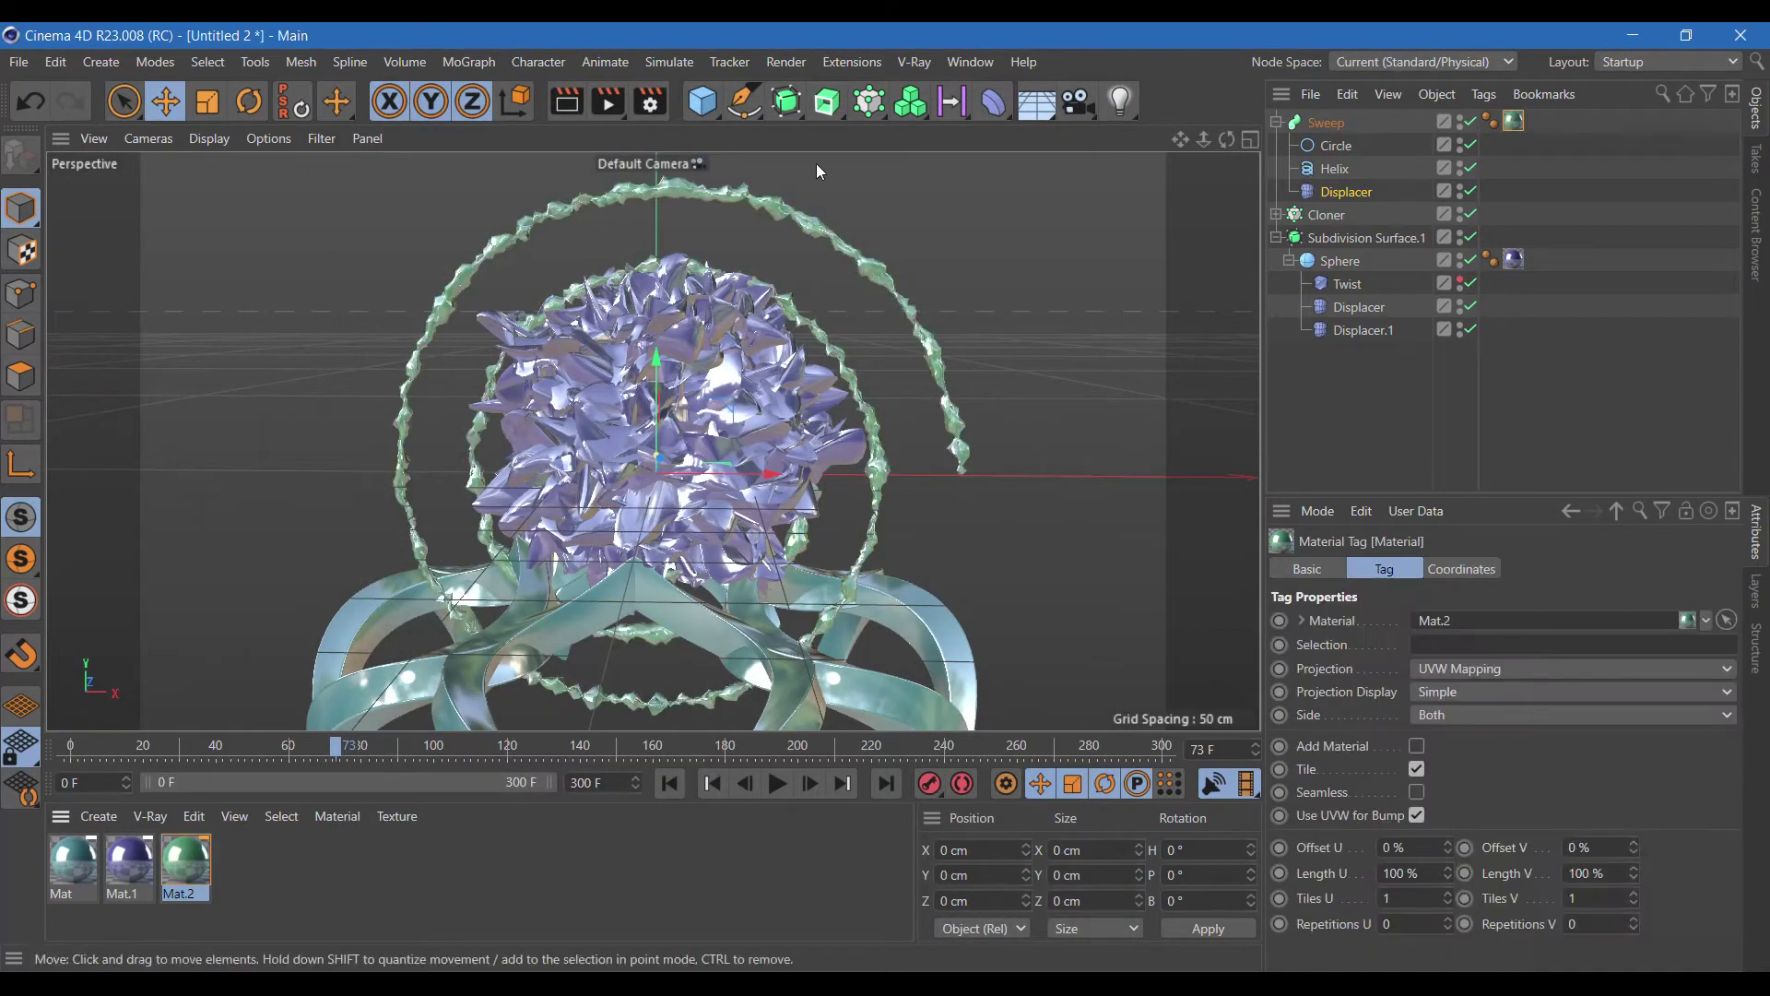
{"action": "left_click", "coordinate": [566, 105]}
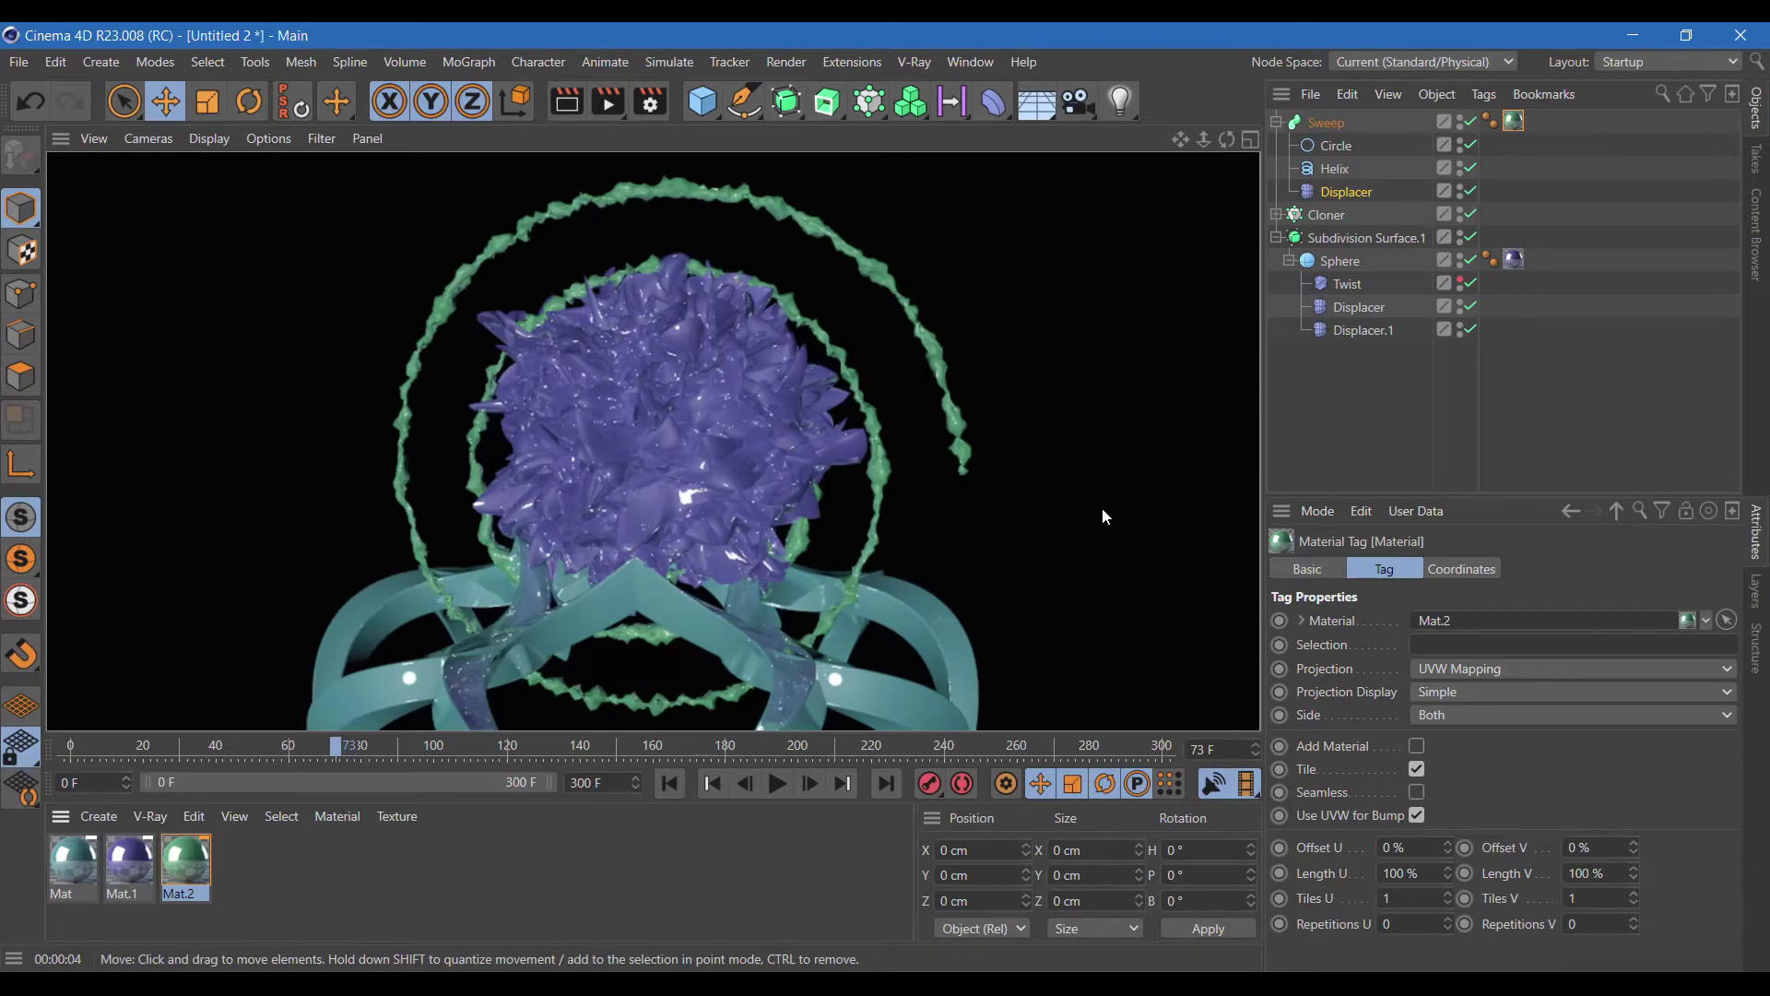
{"action": "left_click", "coordinate": [785, 101]}
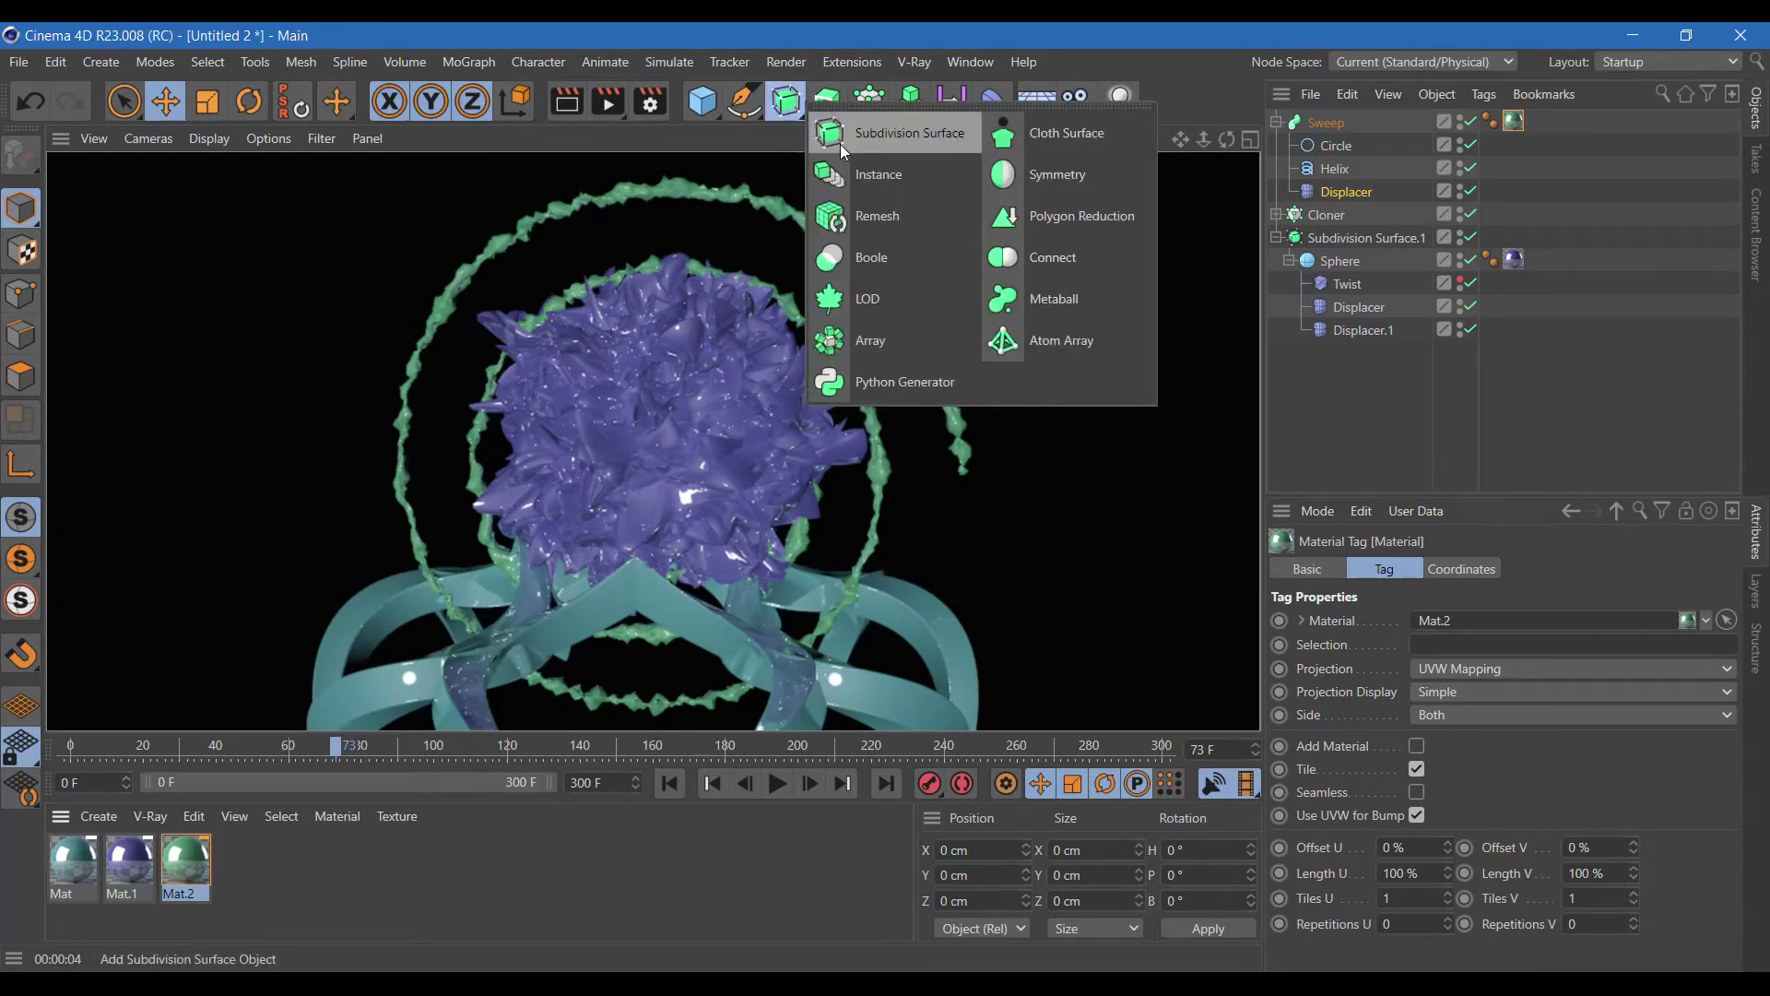
Nest the Sweep under a new Subdivision Surface and render the smoothed tube.
{"action": "left_click", "coordinate": [857, 131]}
{"action": "left_click_drag", "start_coordinate": [1336, 151], "coordinate": [1337, 122]}
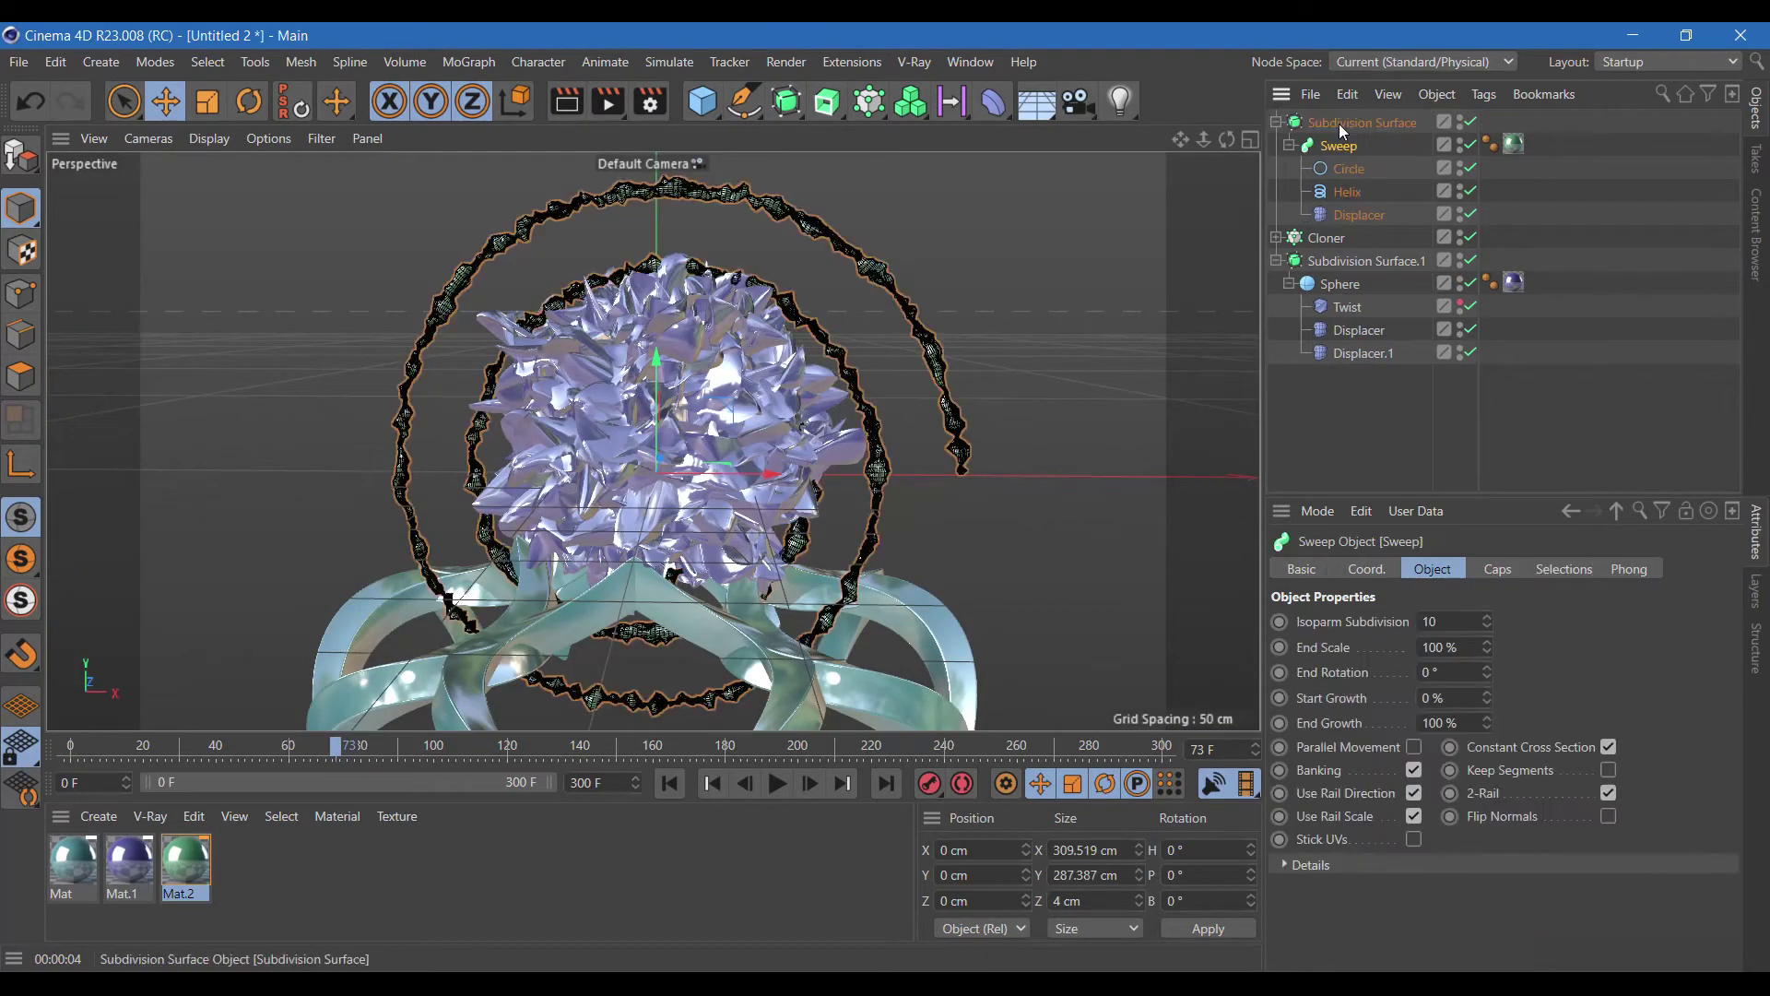
{"action": "left_click", "coordinate": [570, 109]}
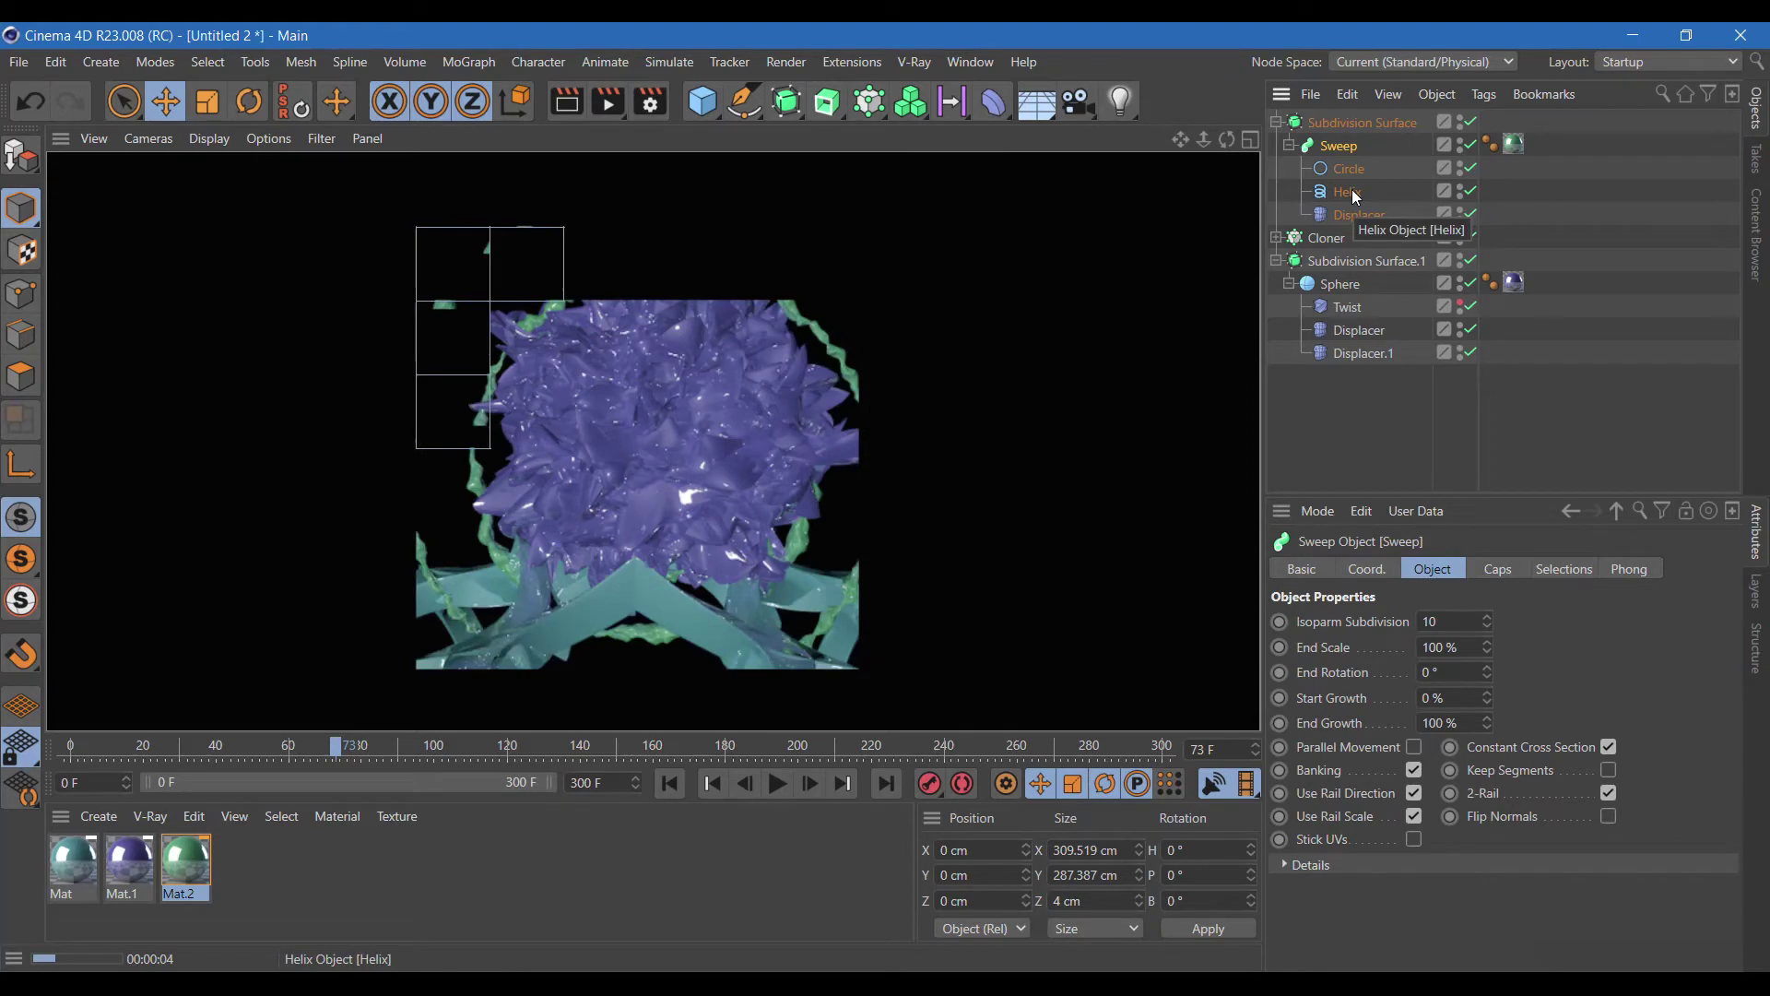
{"action": "double_click", "coordinate": [189, 866]}
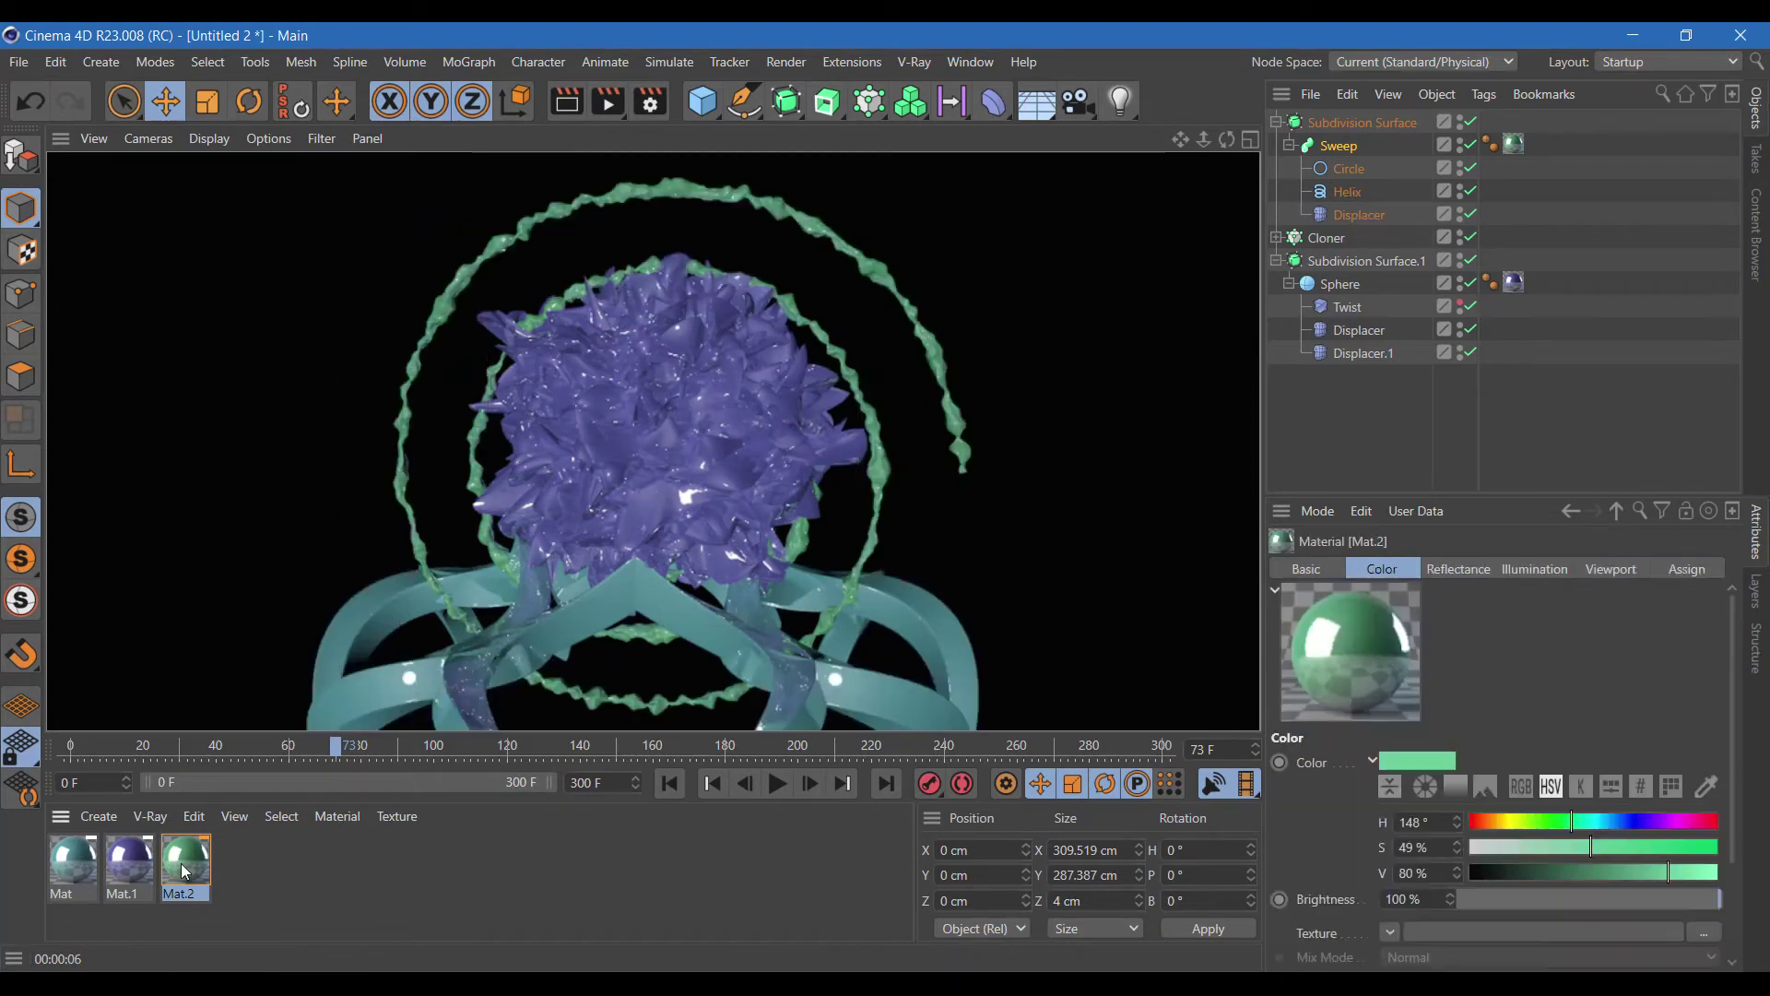
Give Mat.2 hue 192°, reflection Layer 1 at 100%, layer brightness 57%, then render.
{"action": "left_click_drag", "start_coordinate": [916, 263], "coordinate": [920, 263]}
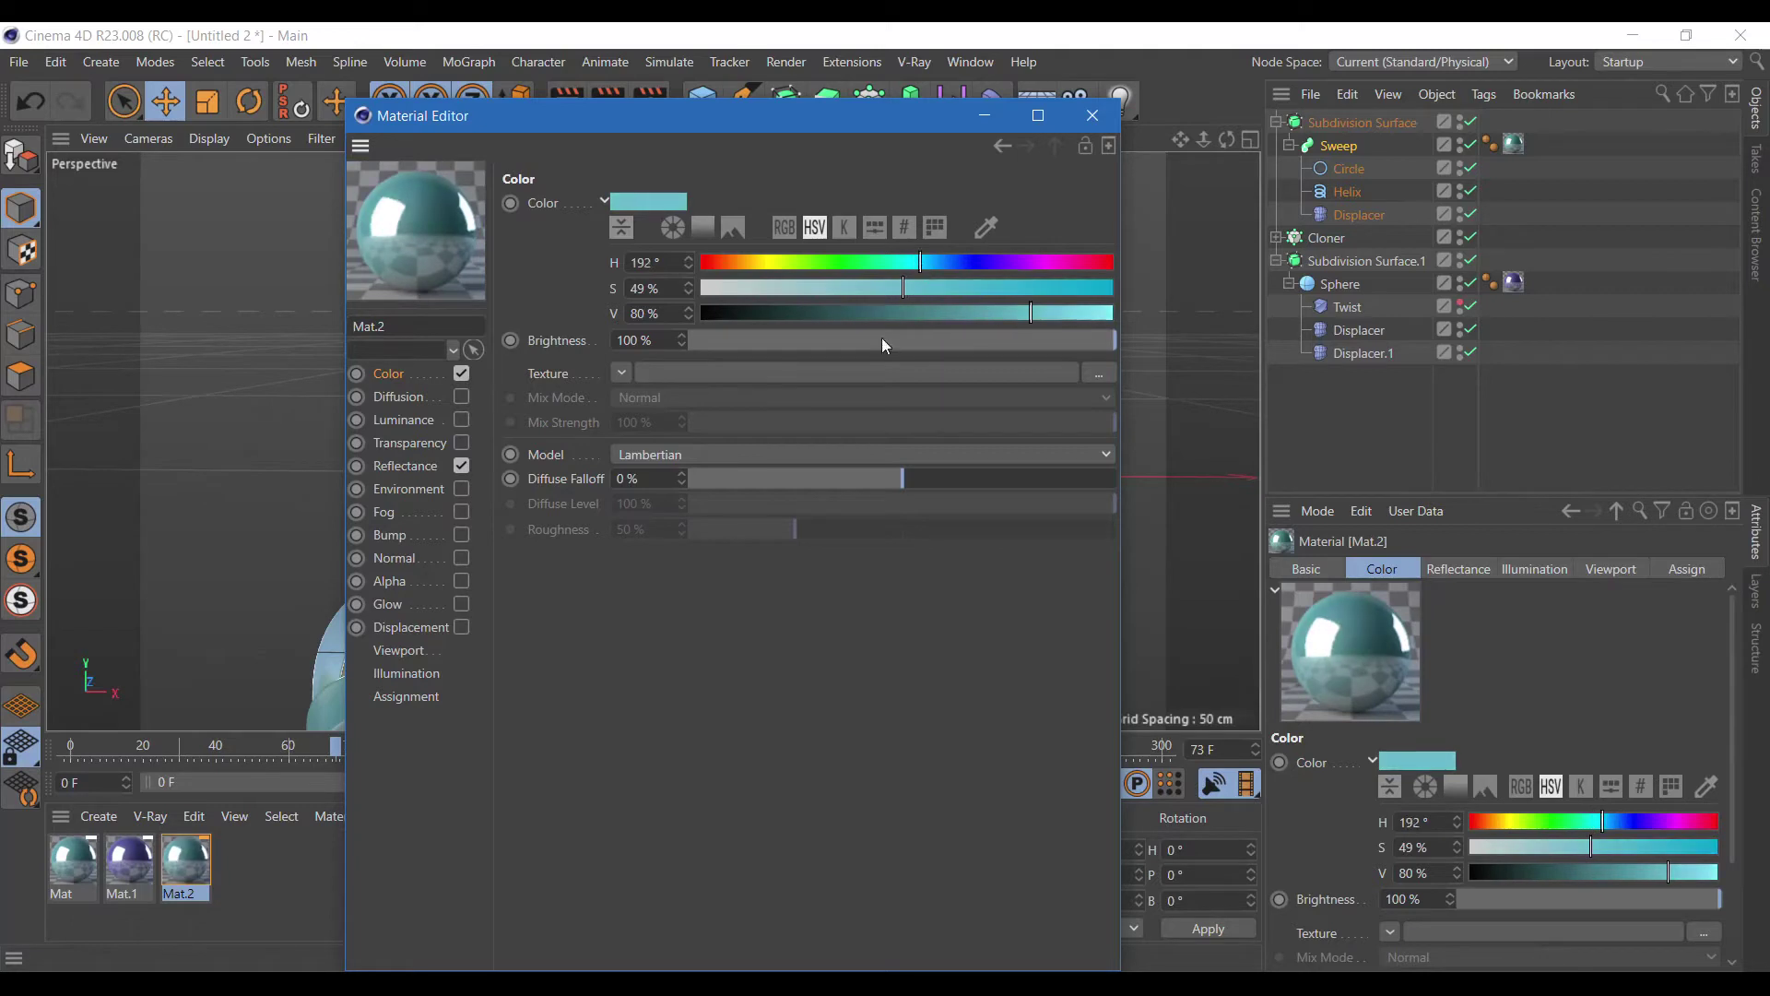
{"action": "left_click", "coordinate": [419, 467]}
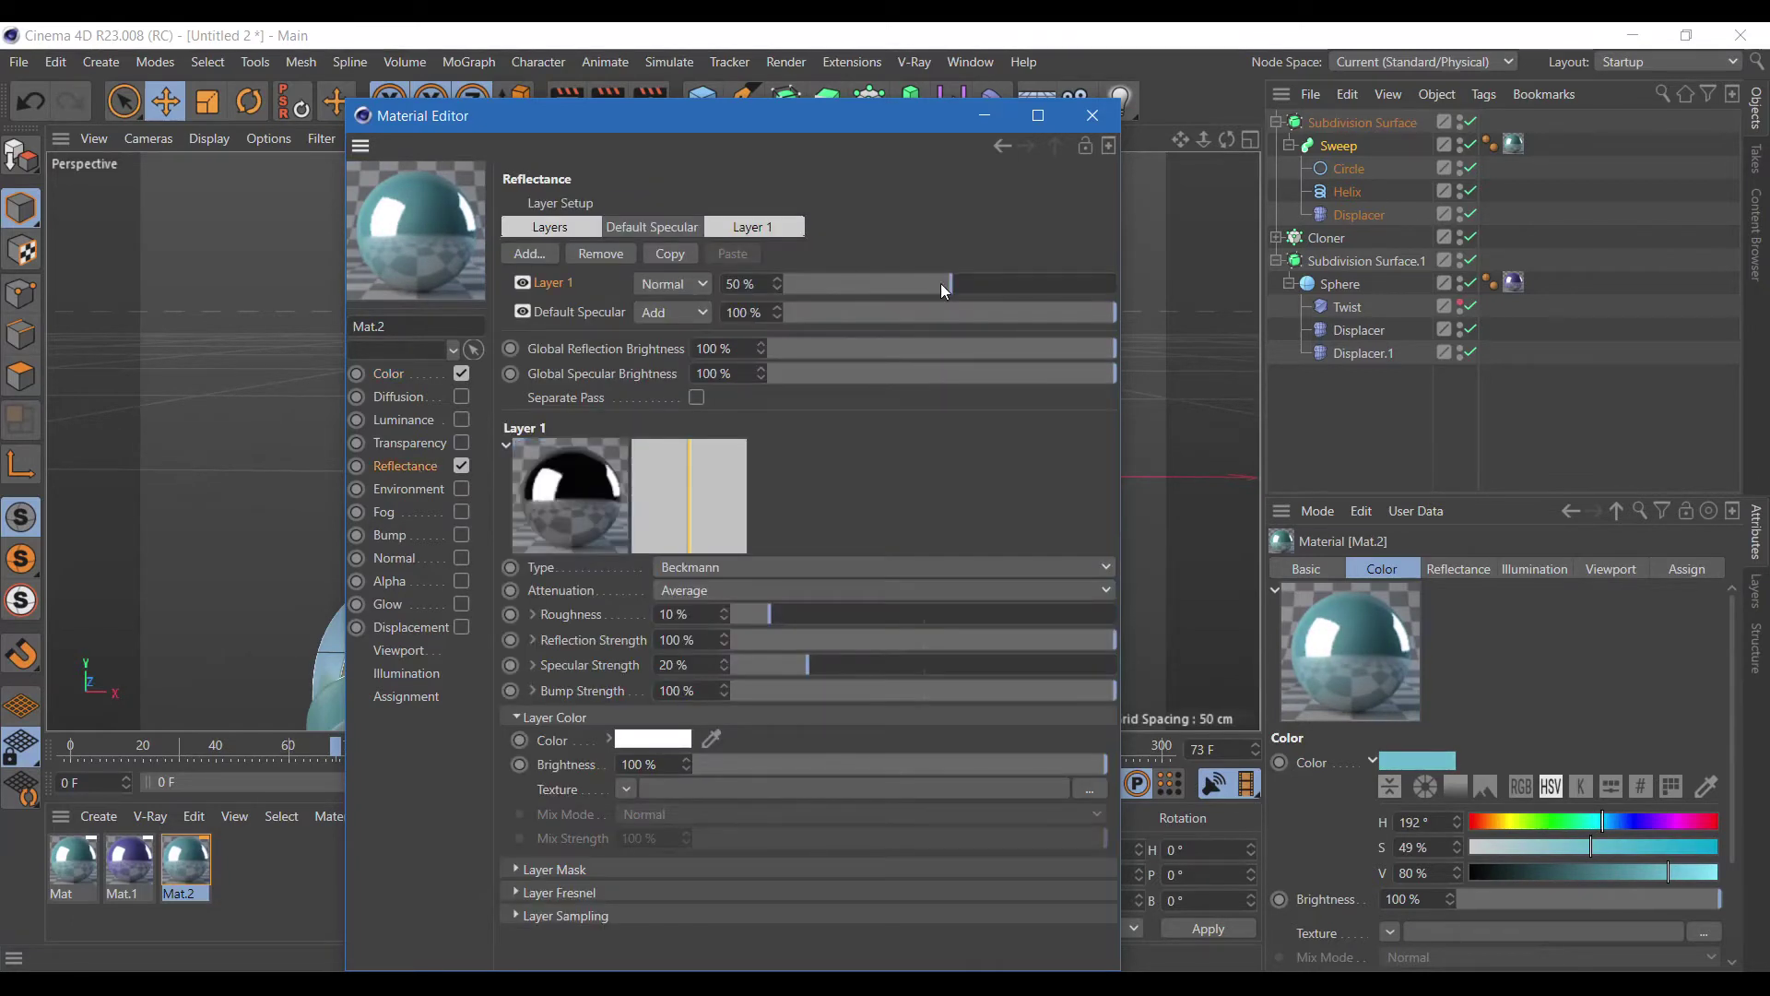
{"action": "left_click_drag", "start_coordinate": [1127, 290], "coordinate": [1126, 291]}
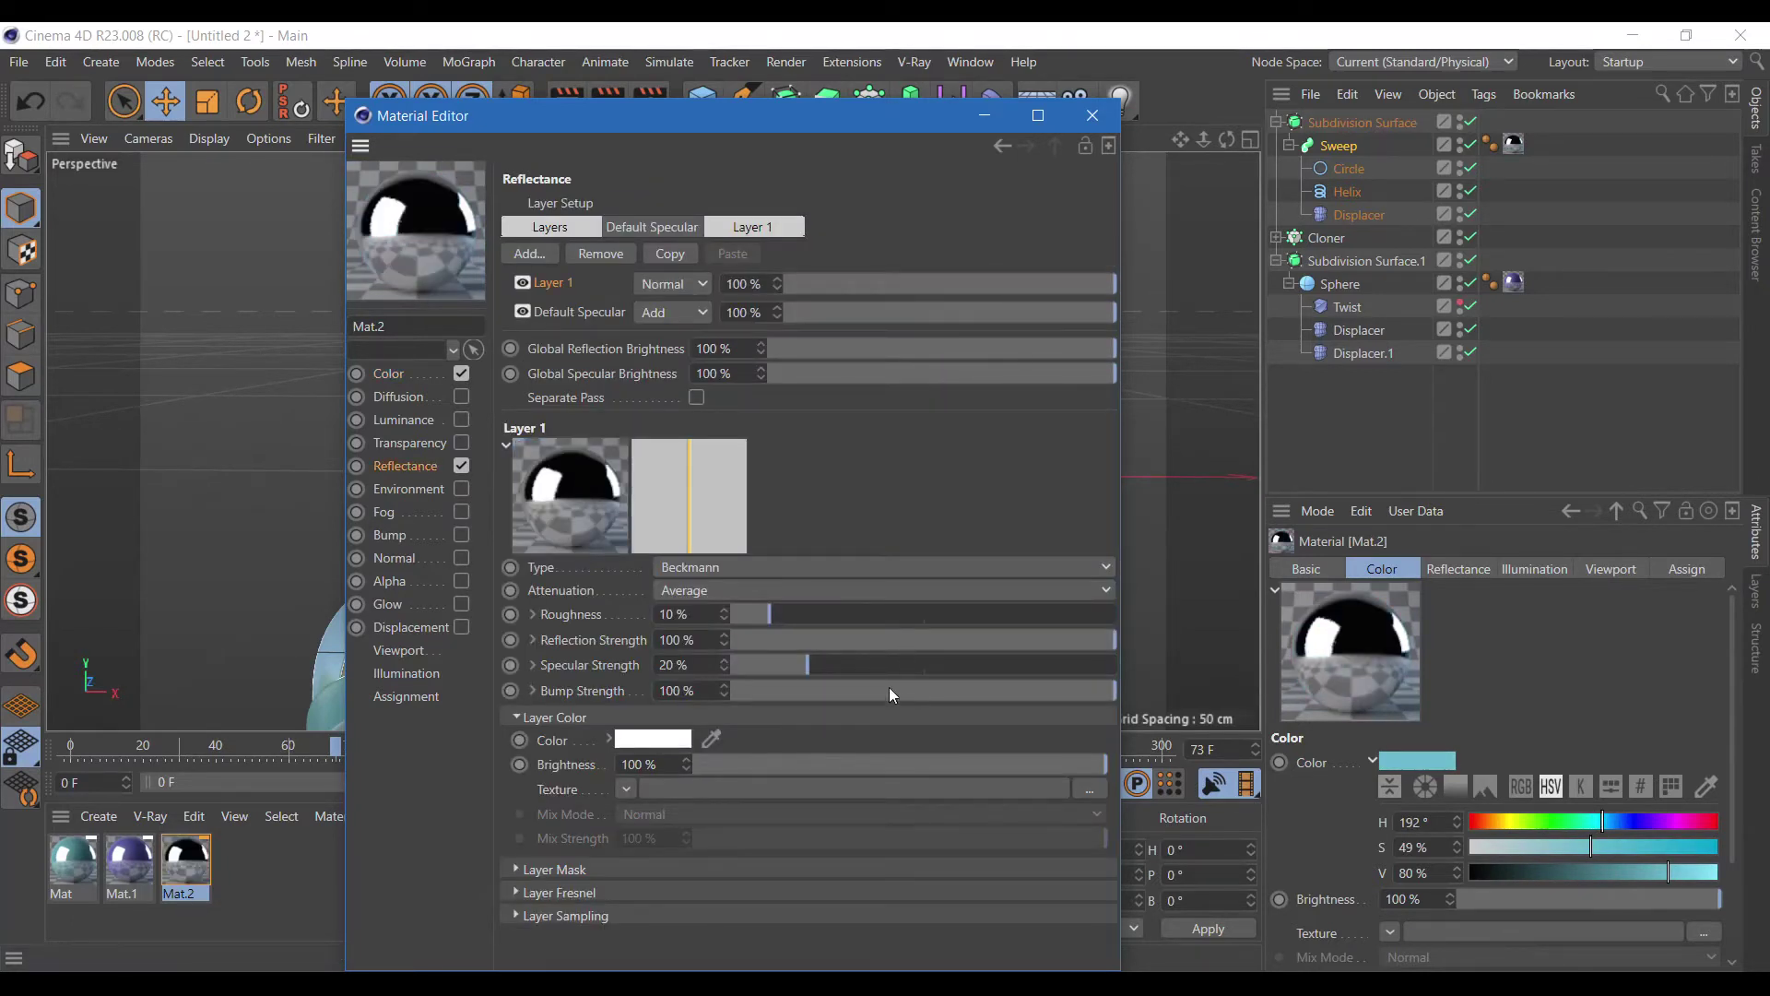
{"action": "left_click", "coordinate": [930, 764]}
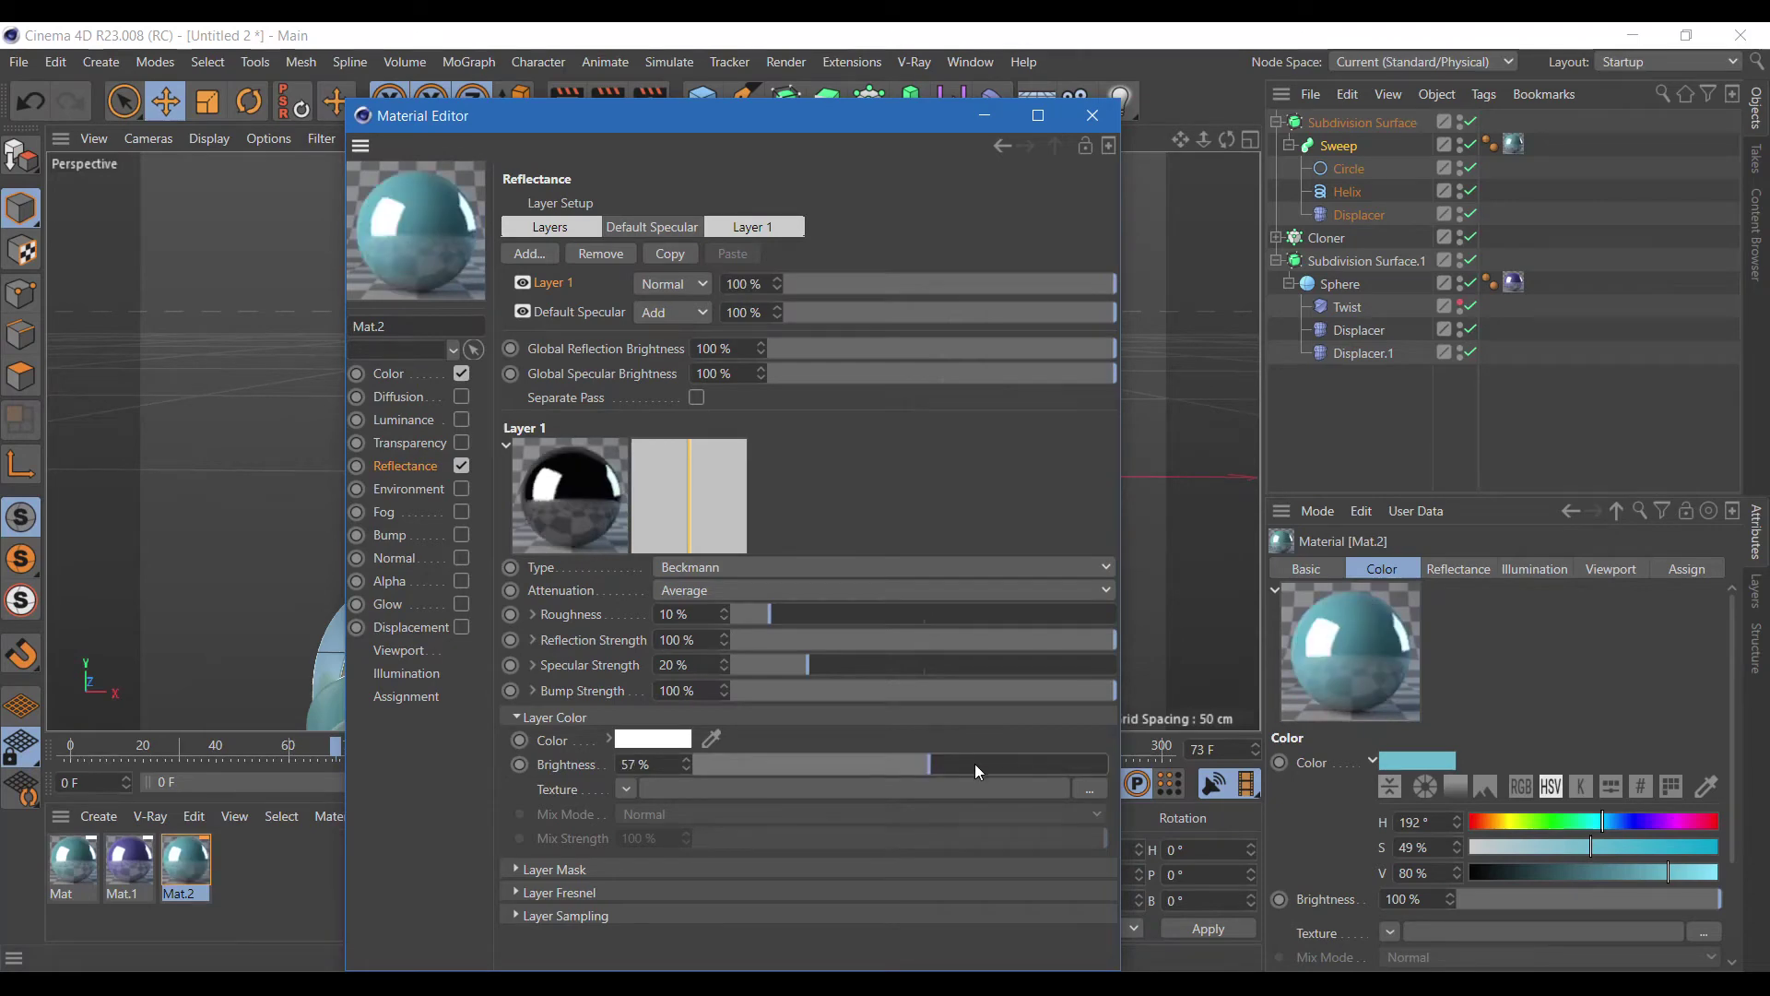
{"action": "left_click", "coordinate": [1102, 124]}
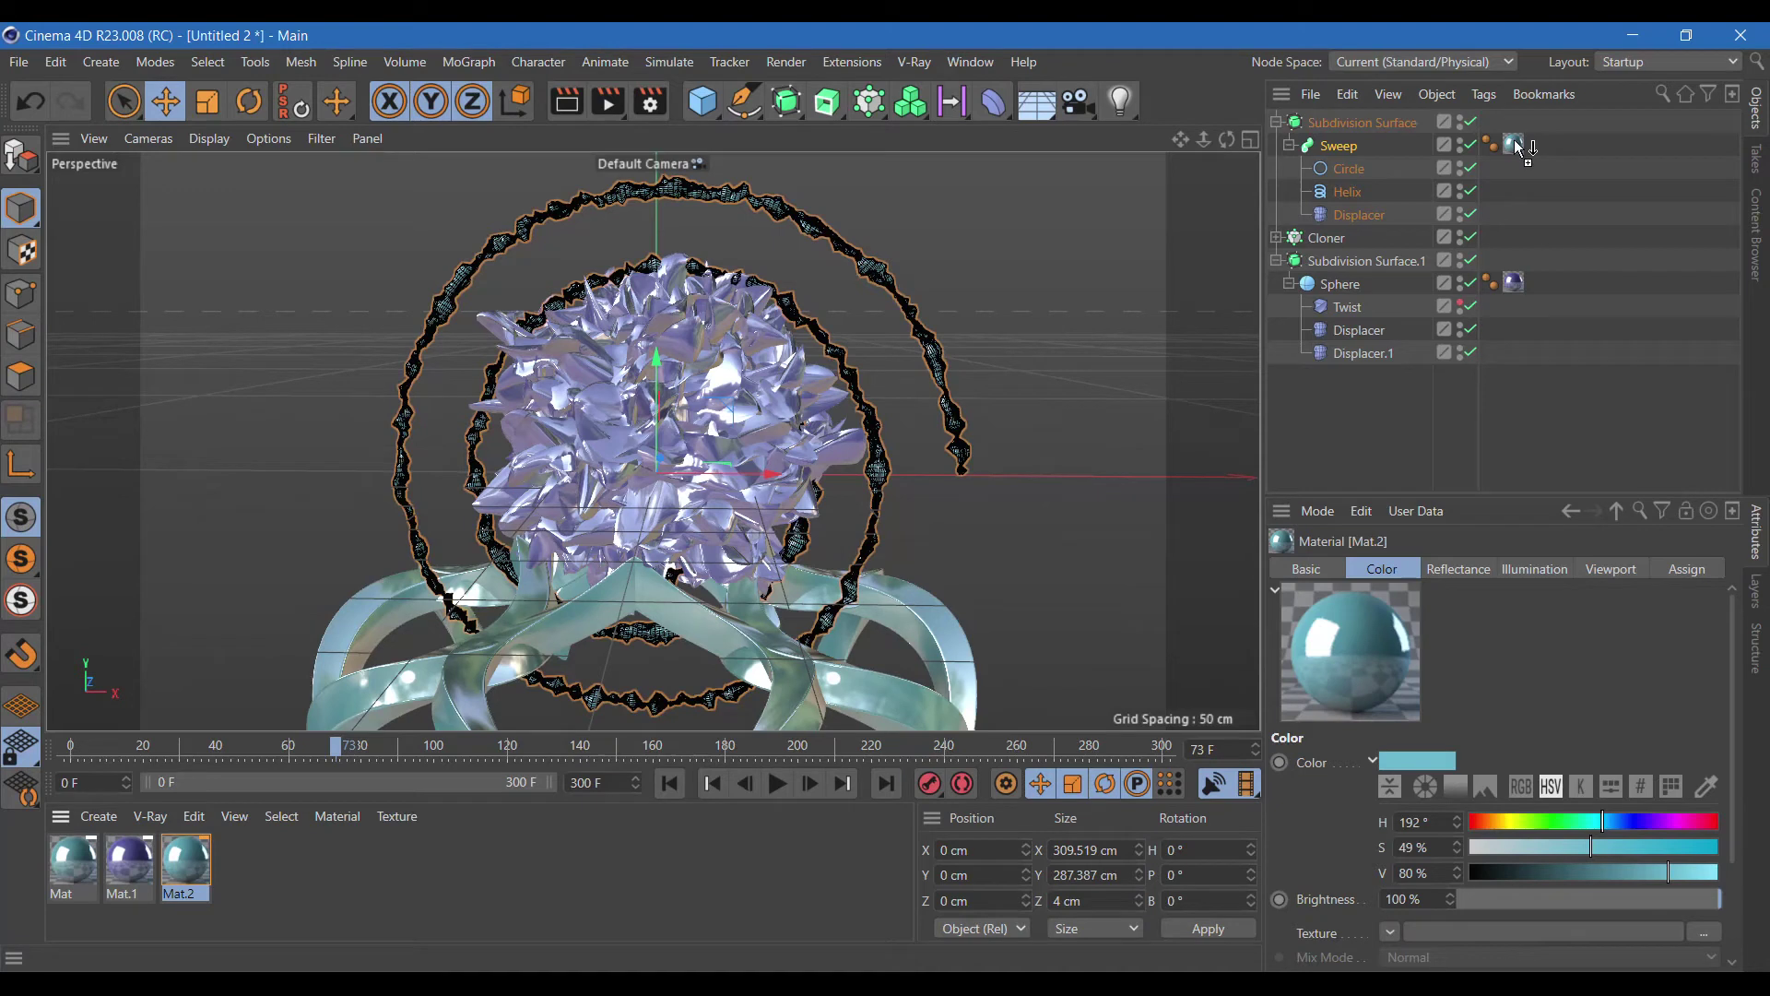
{"action": "left_click", "coordinate": [565, 103]}
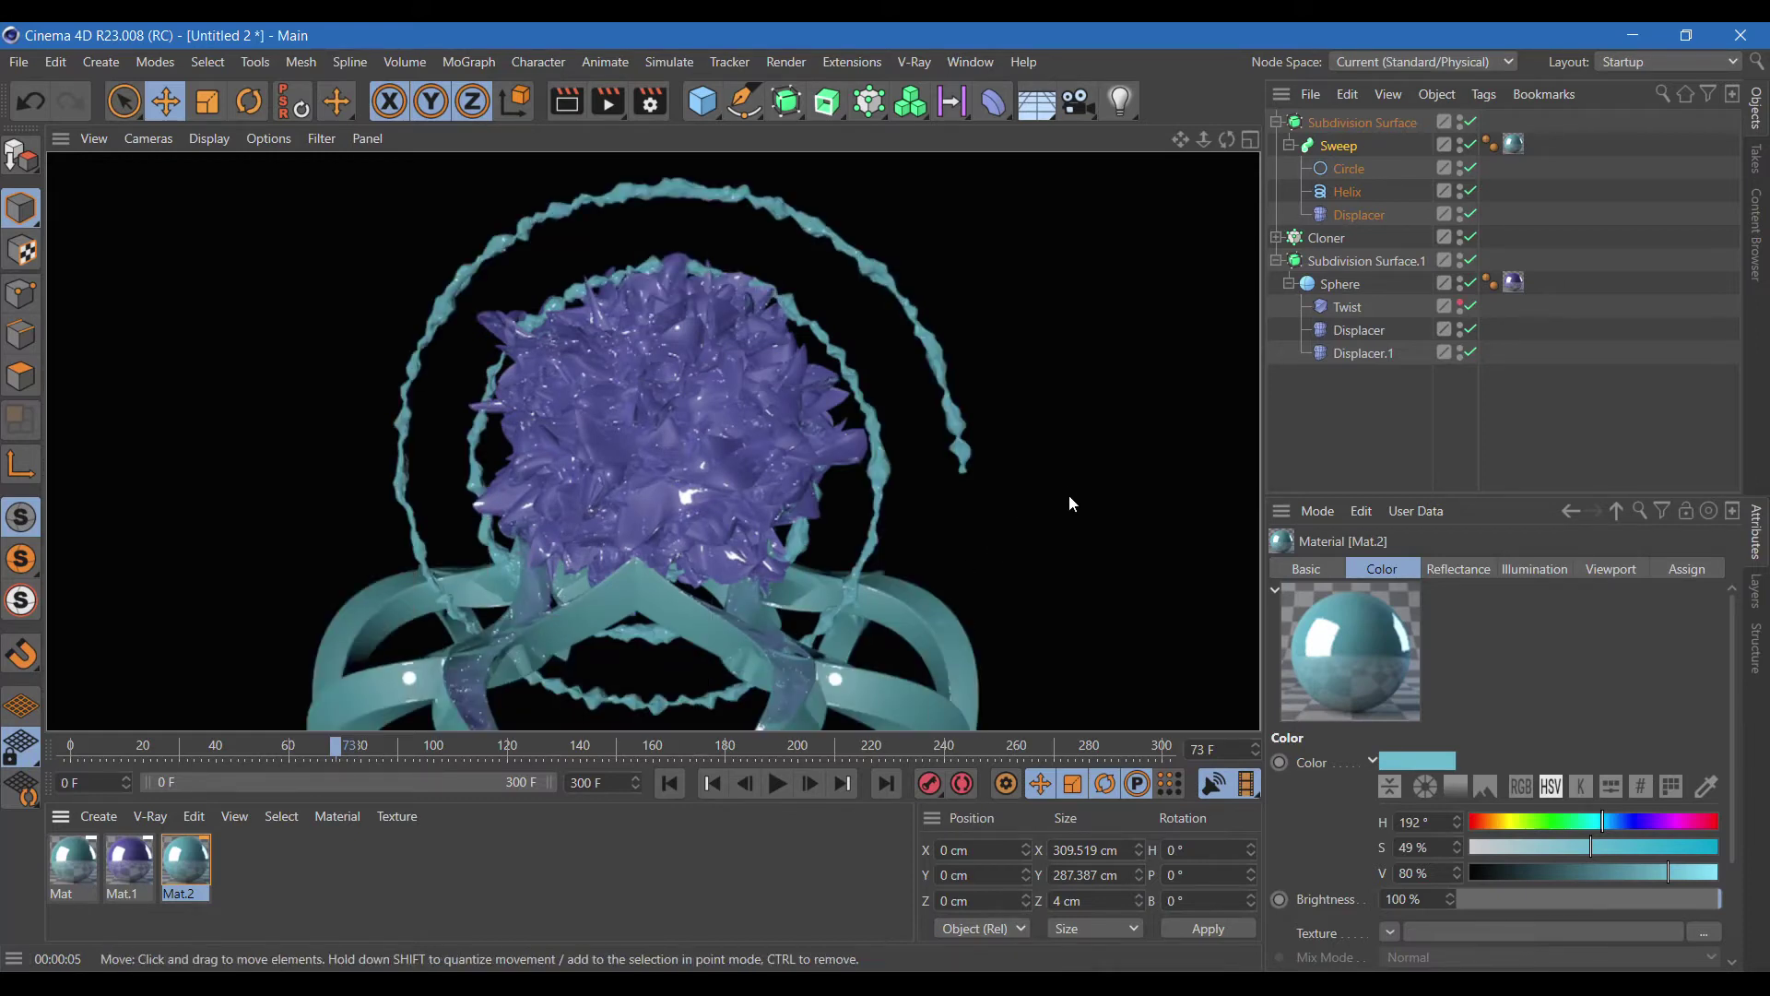
Set the Cloner's Cube Size X and Size Z to 10 cm.
{"action": "left_click", "coordinate": [1277, 238]}
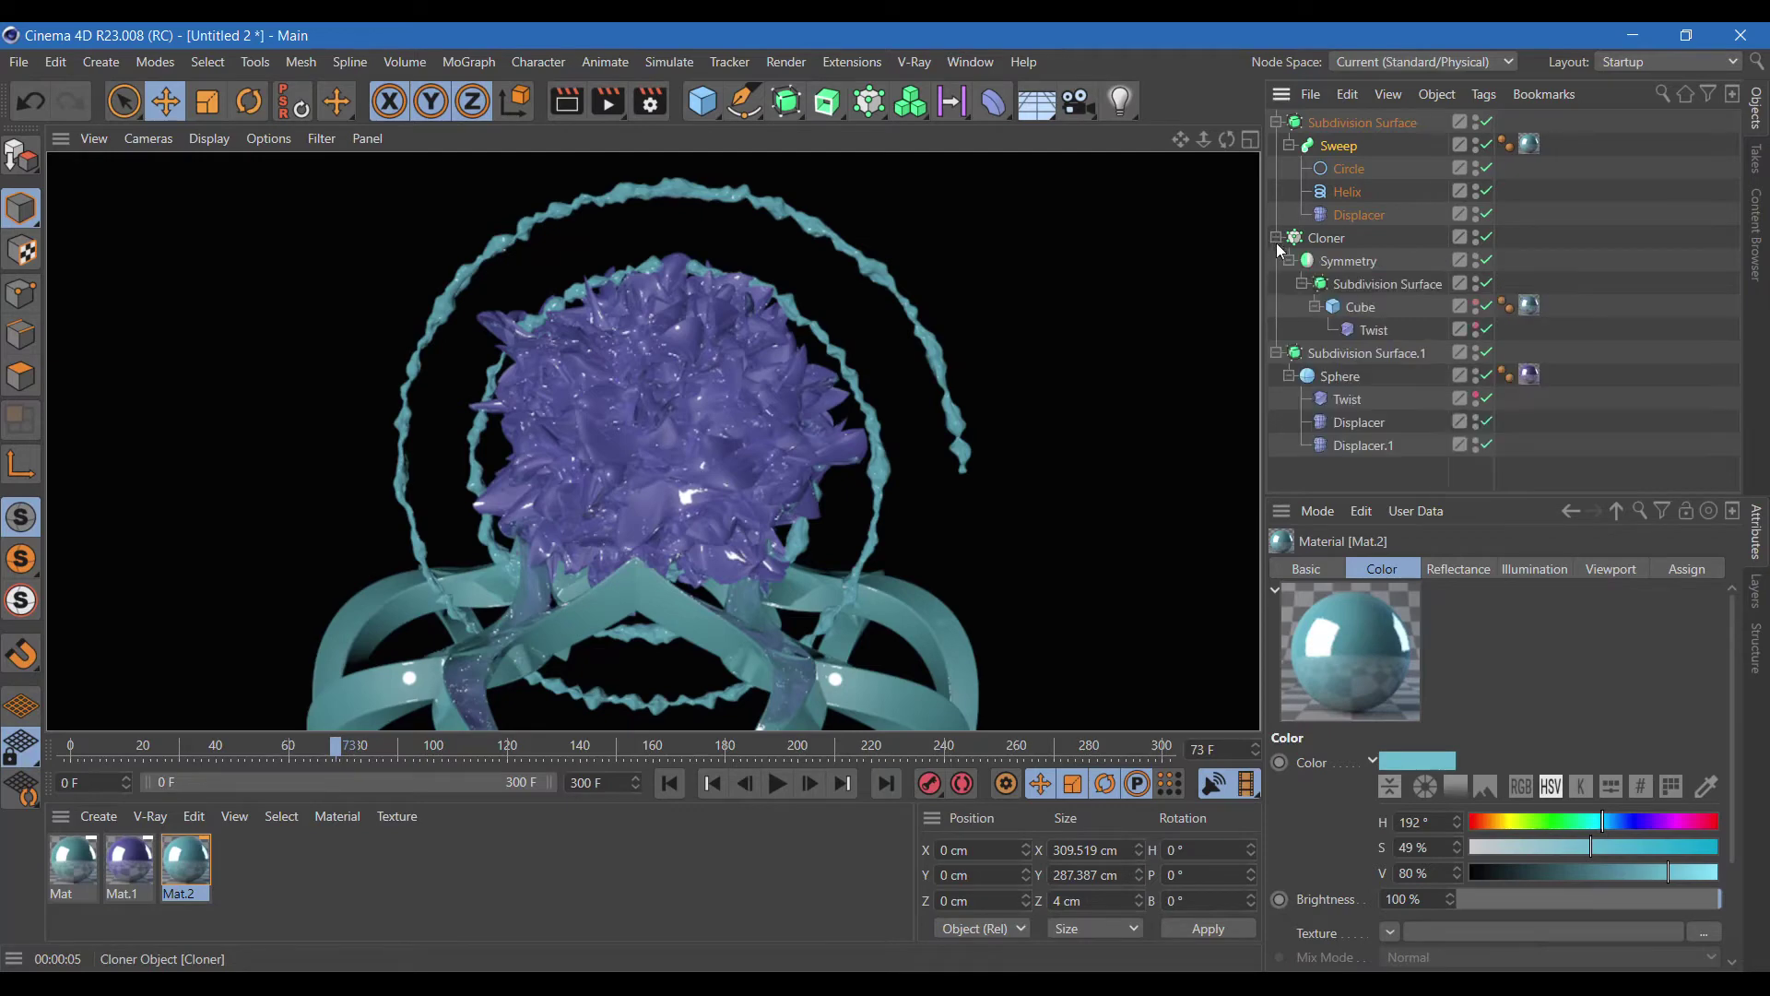
{"action": "left_click", "coordinate": [1360, 308]}
{"action": "left_click", "coordinate": [1351, 621]}
{"action": "key", "text": "Return"}
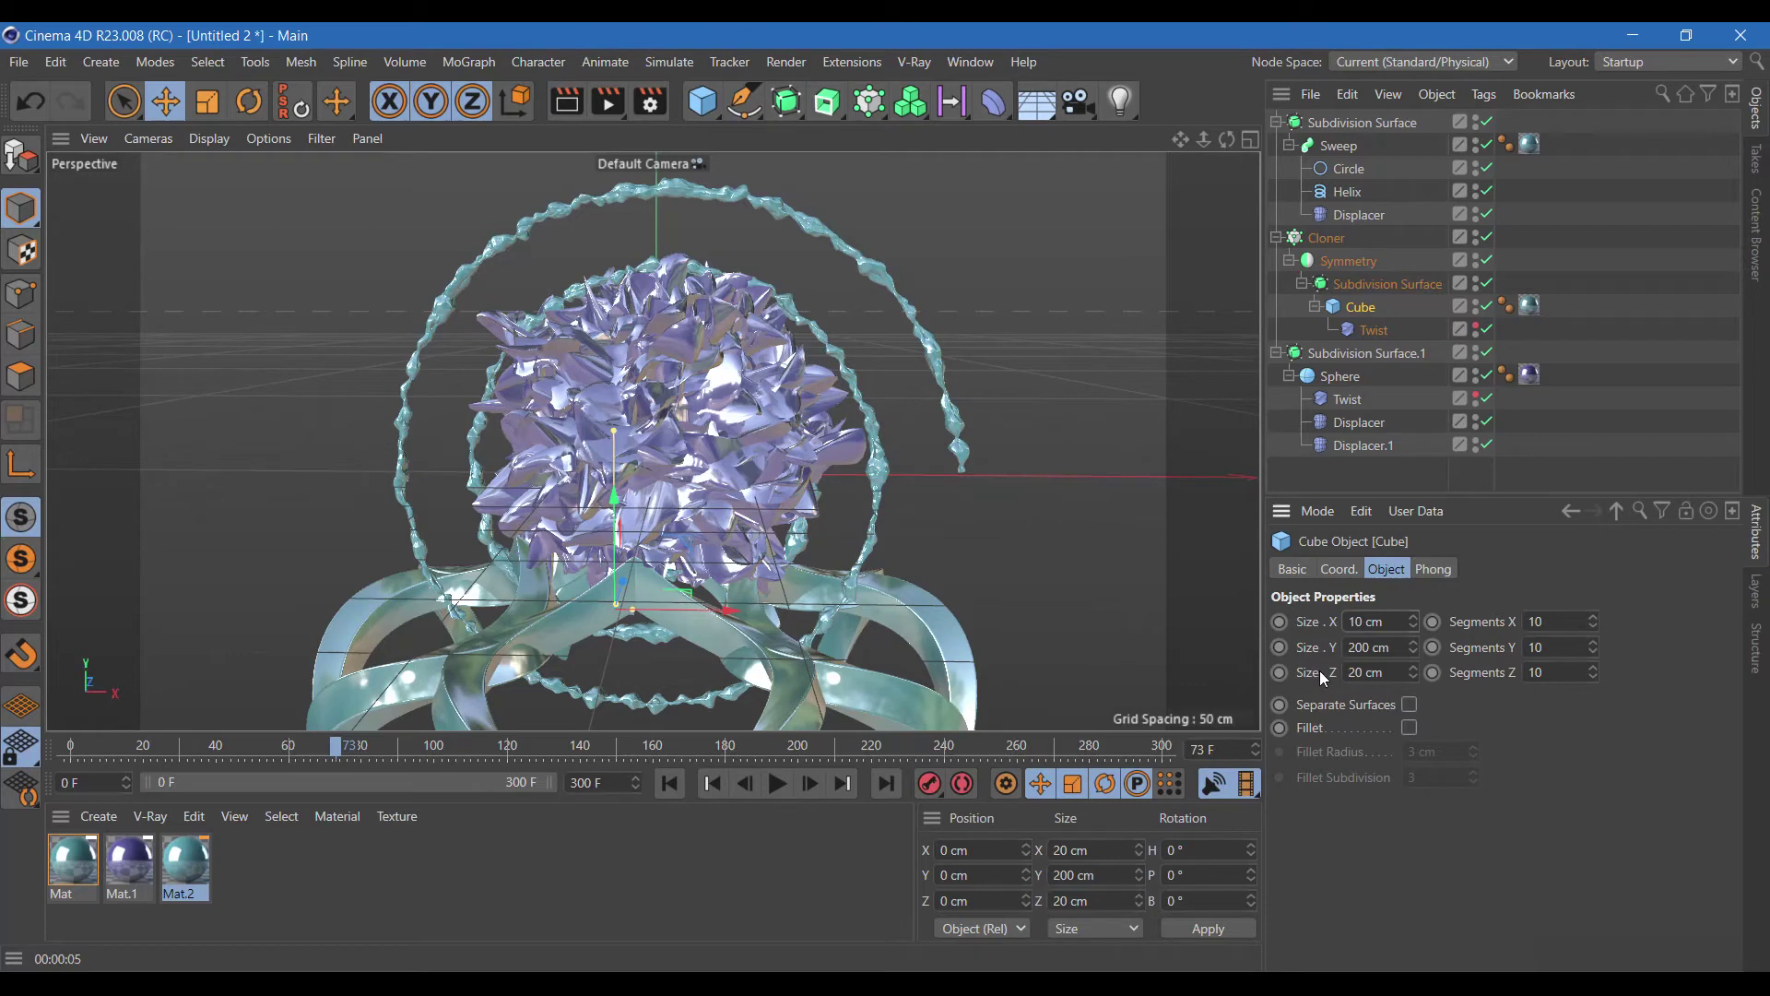
{"action": "left_click_drag", "start_coordinate": [1374, 672], "coordinate": [1302, 673]}
{"action": "key", "text": "BackSpace"}
{"action": "type", "text": "10"}
{"action": "key", "text": "Return"}
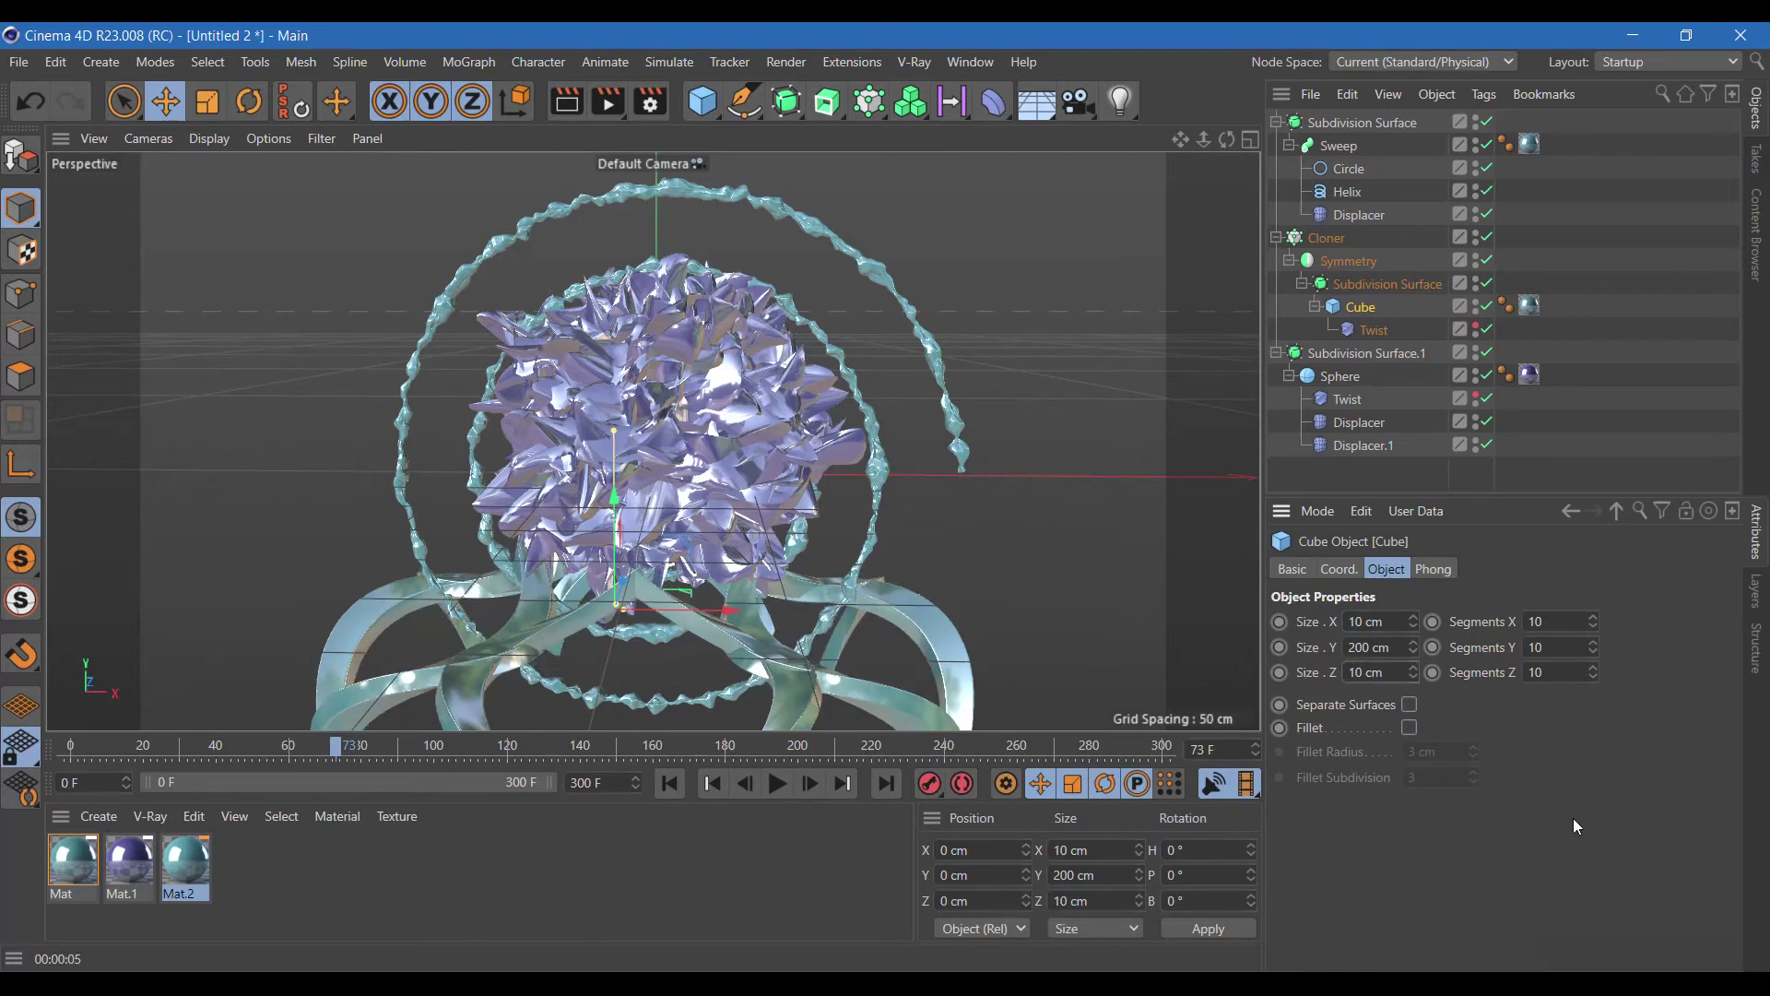
Zoom and pan the viewport to re-centre the scene.
{"action": "scroll", "coordinate": [1115, 463], "scroll_direction": "down", "scroll_amount": 1}
{"action": "scroll", "coordinate": [1116, 463], "scroll_direction": "down", "scroll_amount": 1}
{"action": "scroll", "coordinate": [1116, 463], "scroll_direction": "down", "scroll_amount": 1}
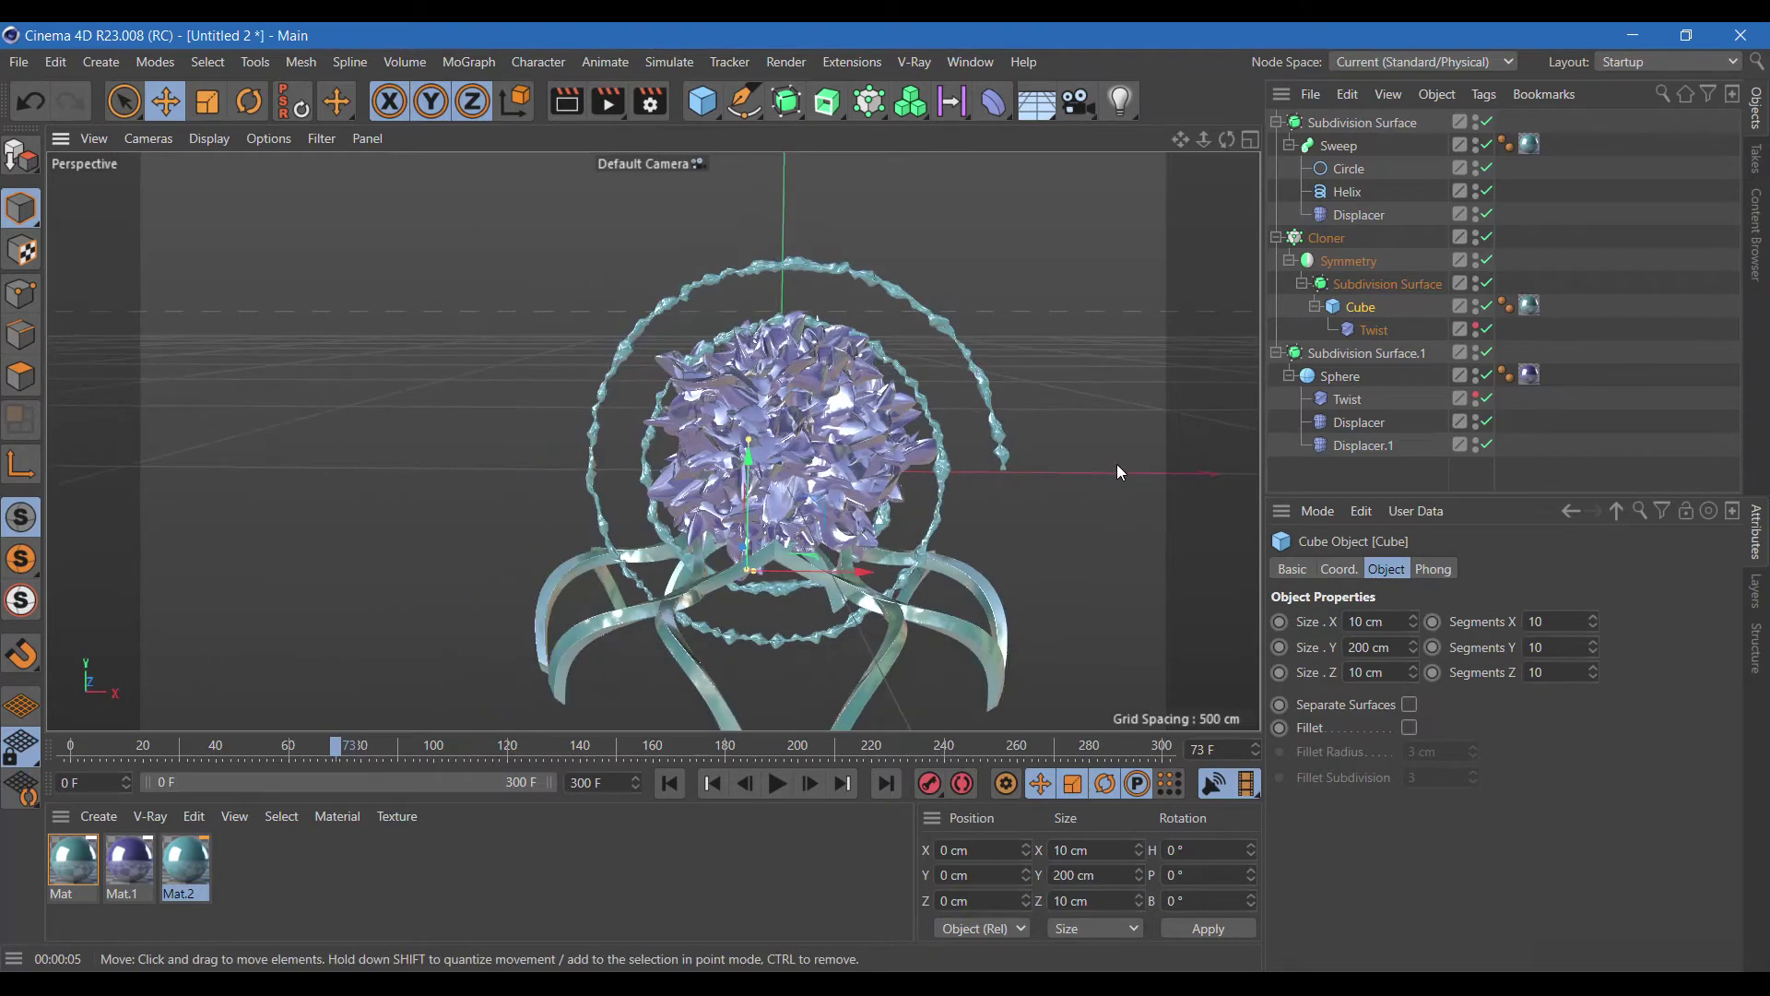
{"action": "scroll", "coordinate": [653, 441], "scroll_direction": "up", "scroll_amount": 3}
{"action": "middle_click_drag", "start_coordinate": [653, 387], "coordinate": [636, 450]}
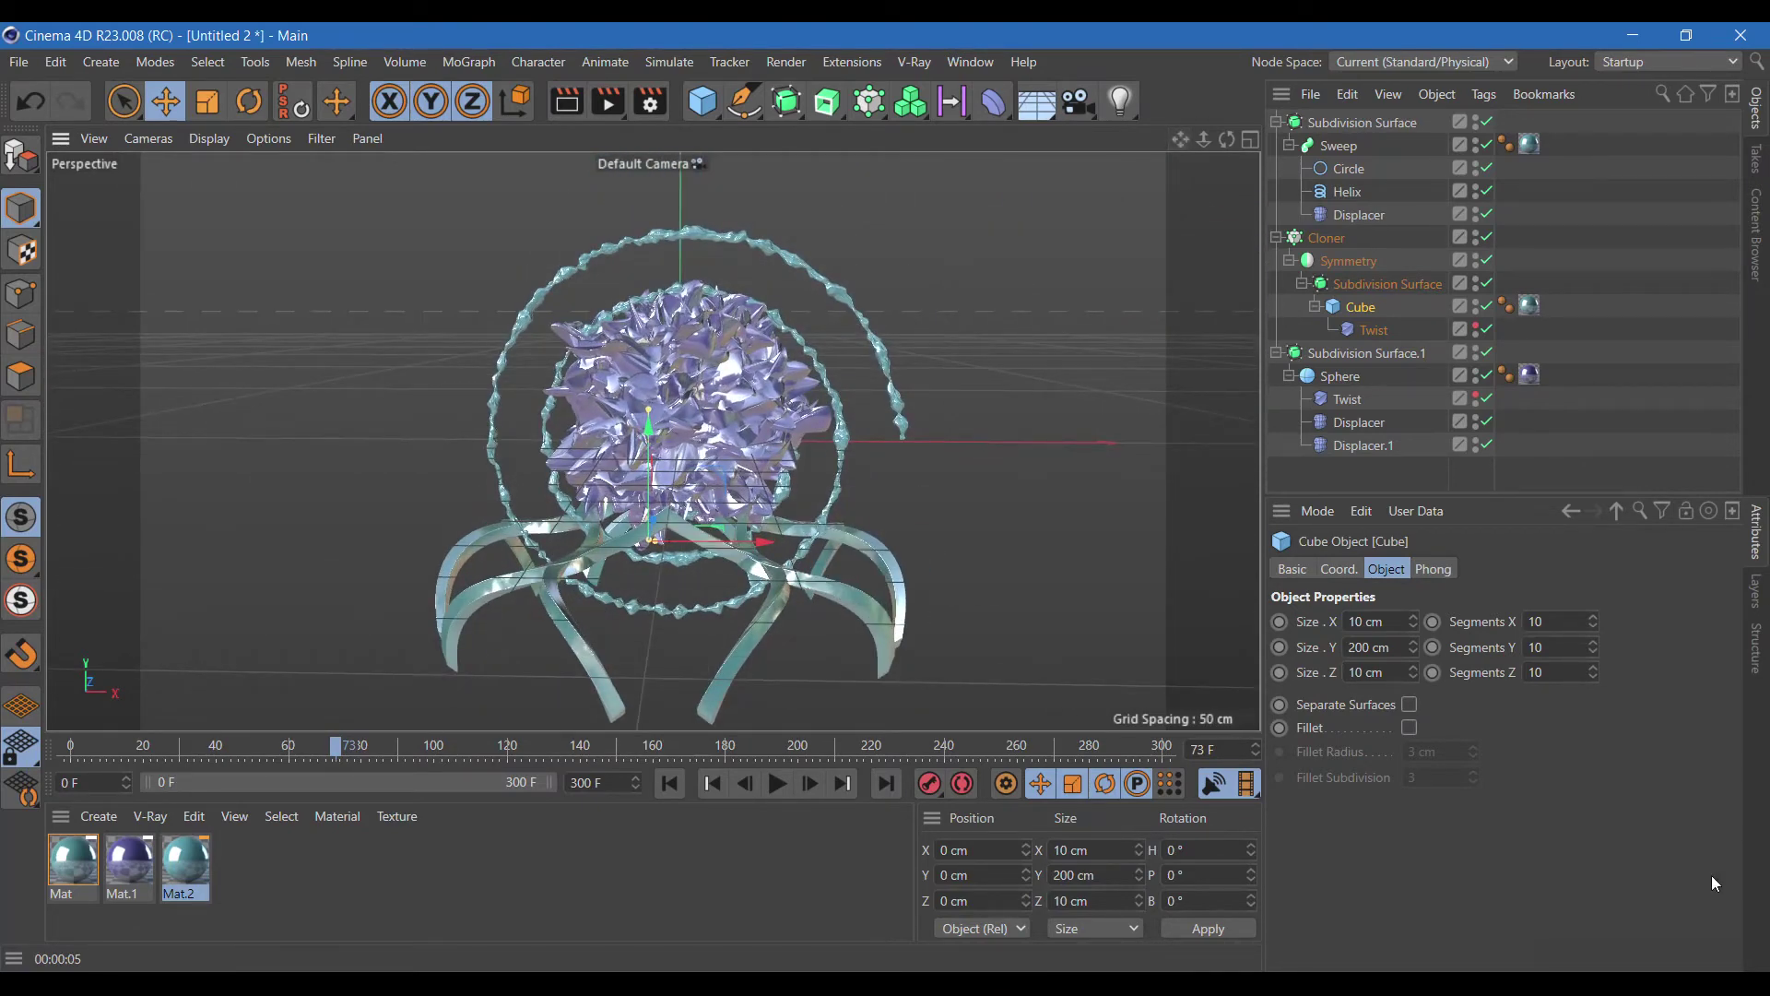
{"action": "mouse_move", "coordinate": [703, 101]}
{"action": "left_mouse_down"}
{"action": "mouse_move", "coordinate": [1017, 163]}
{"action": "mouse_move", "coordinate": [786, 215]}
{"action": "left_mouse_up"}
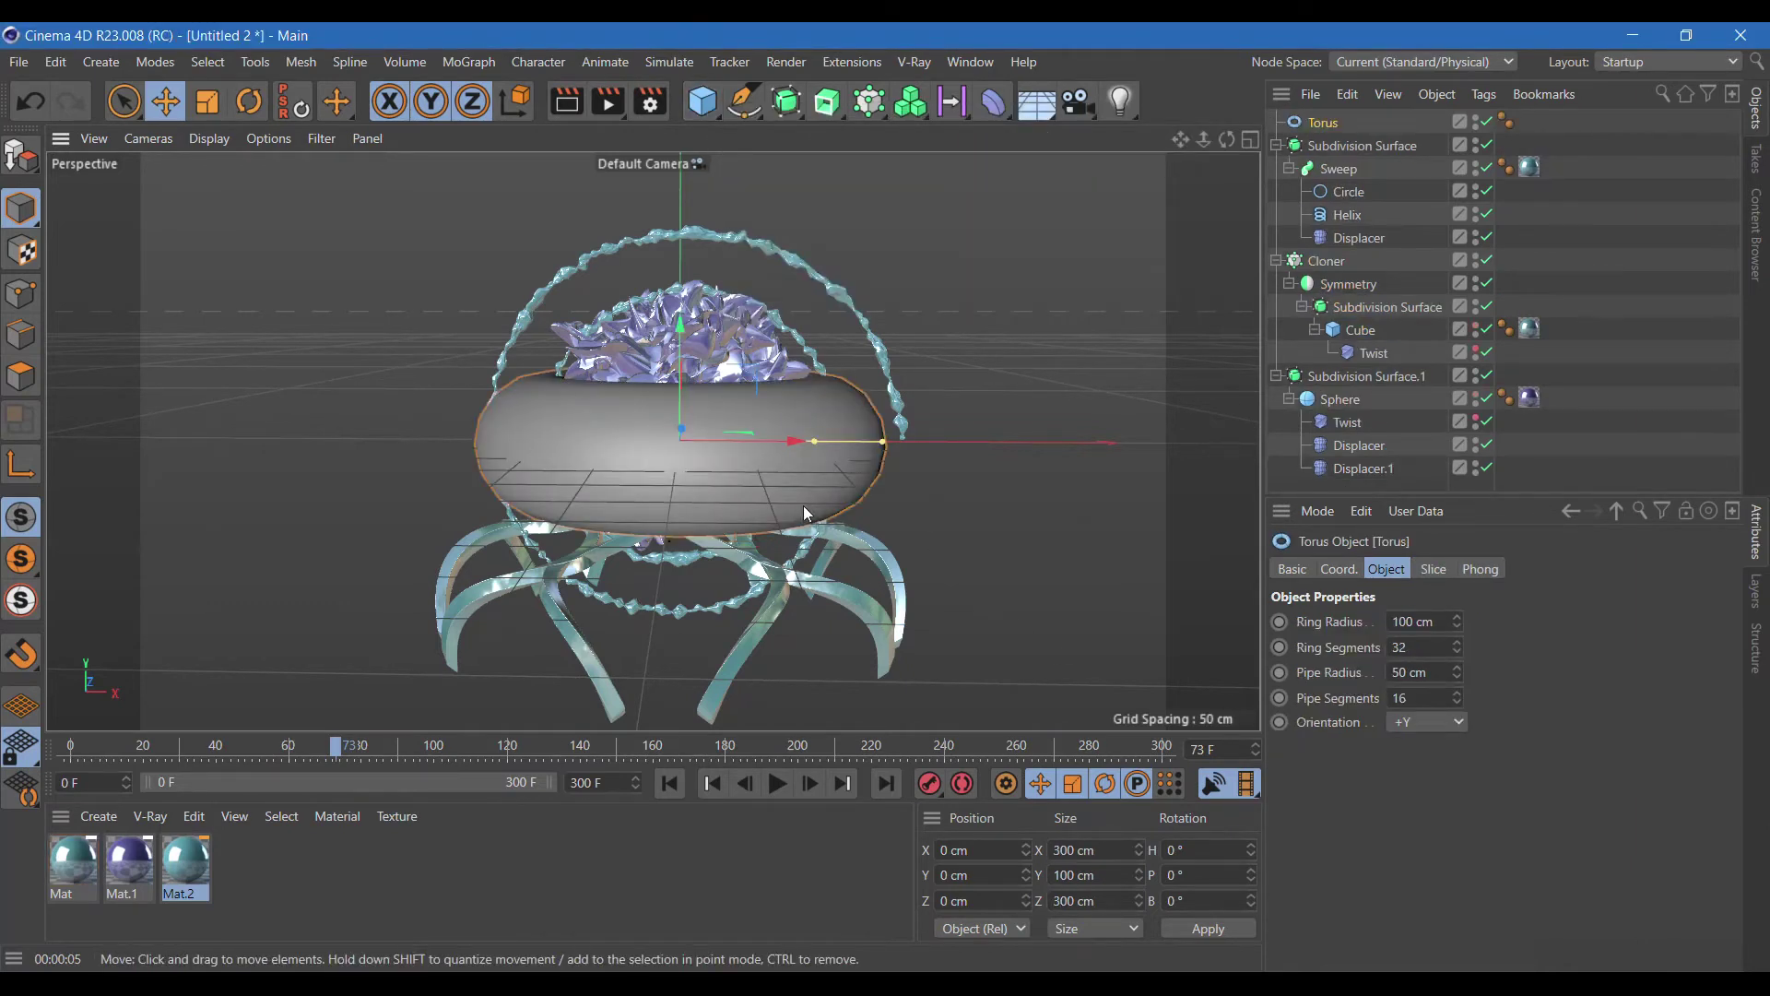
Lower the torus, give it ring radius 200 cm, pipe radius 24 cm and 78 pipe segments, and duplicate Mat.2 as Mat.3.
{"action": "left_click_drag", "start_coordinate": [885, 441], "coordinate": [939, 442]}
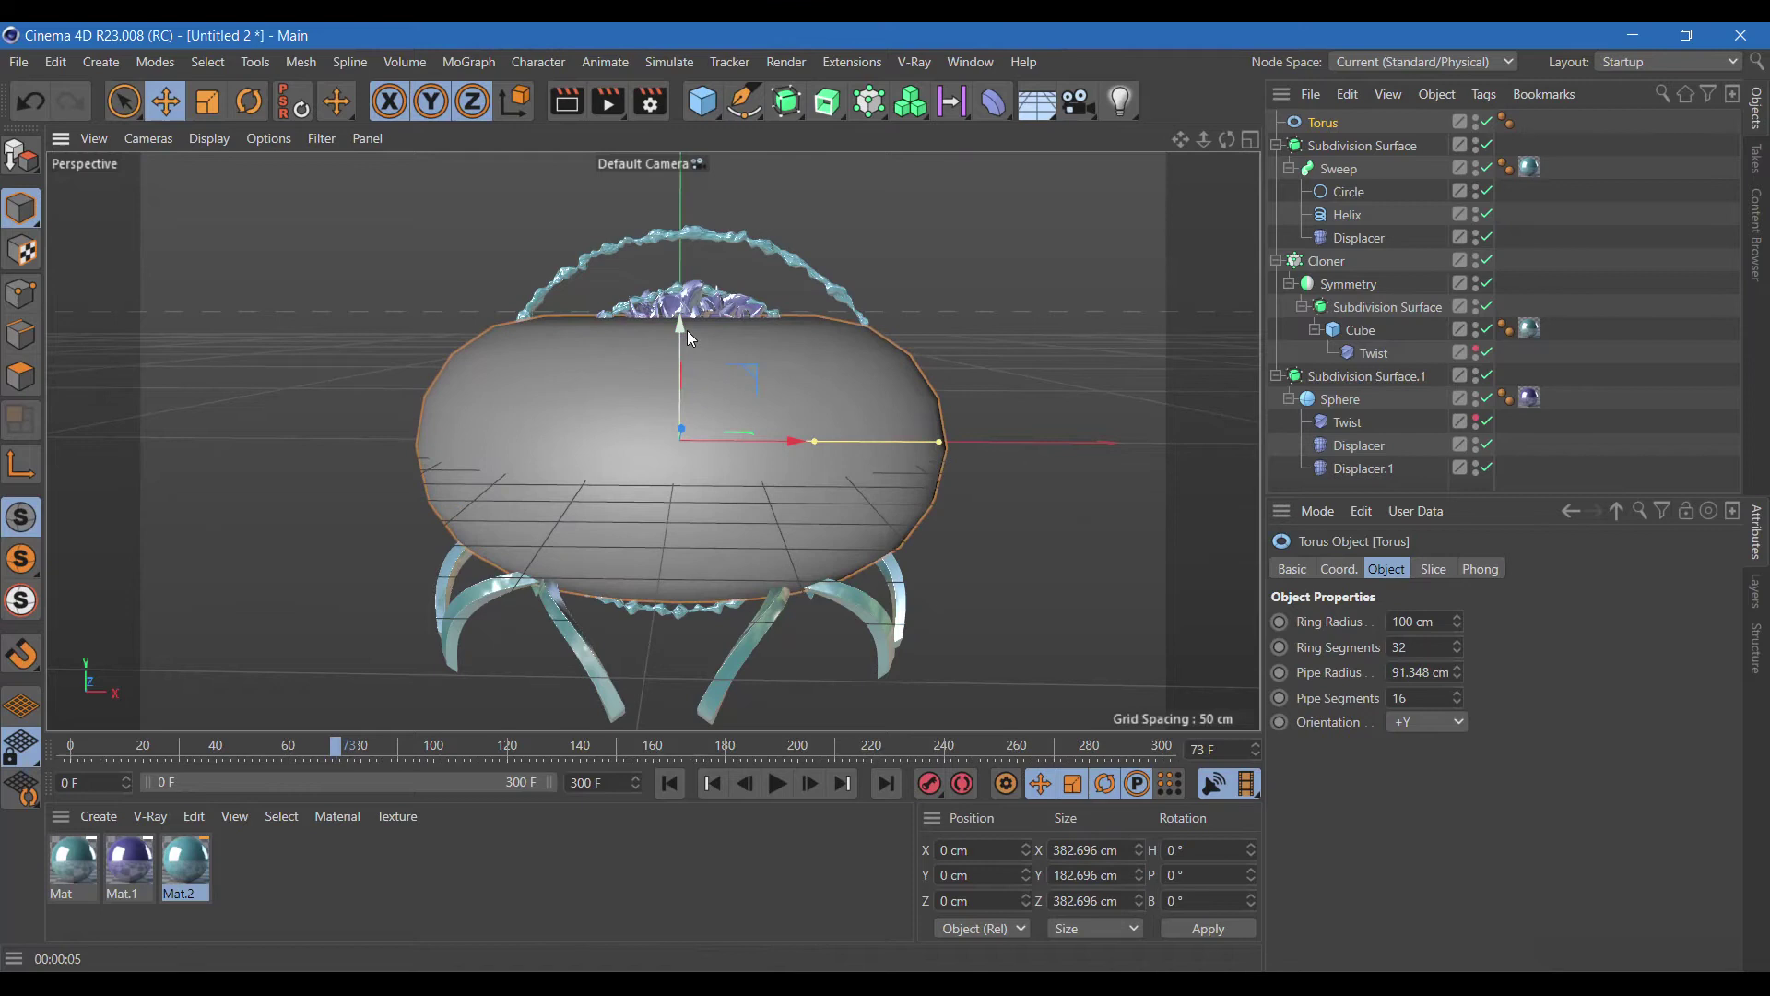
{"action": "left_click_drag", "start_coordinate": [681, 328], "coordinate": [680, 481]}
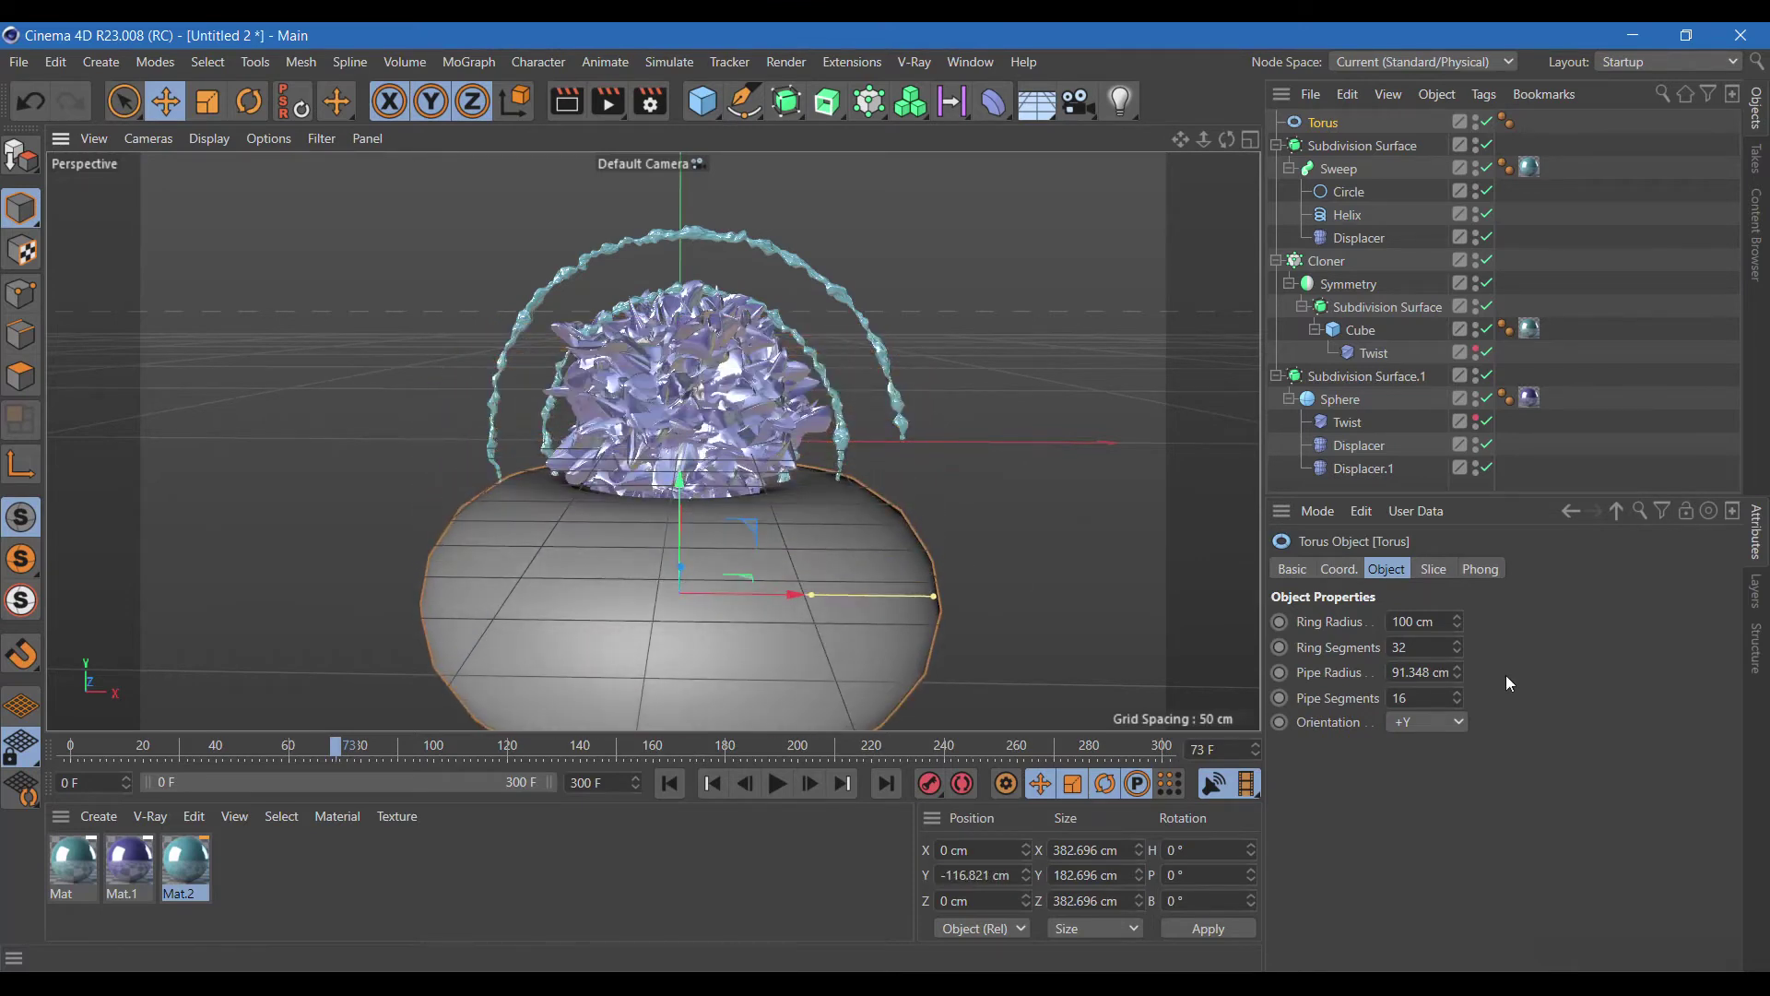
{"action": "left_click_drag", "start_coordinate": [1458, 672], "coordinate": [1457, 701]}
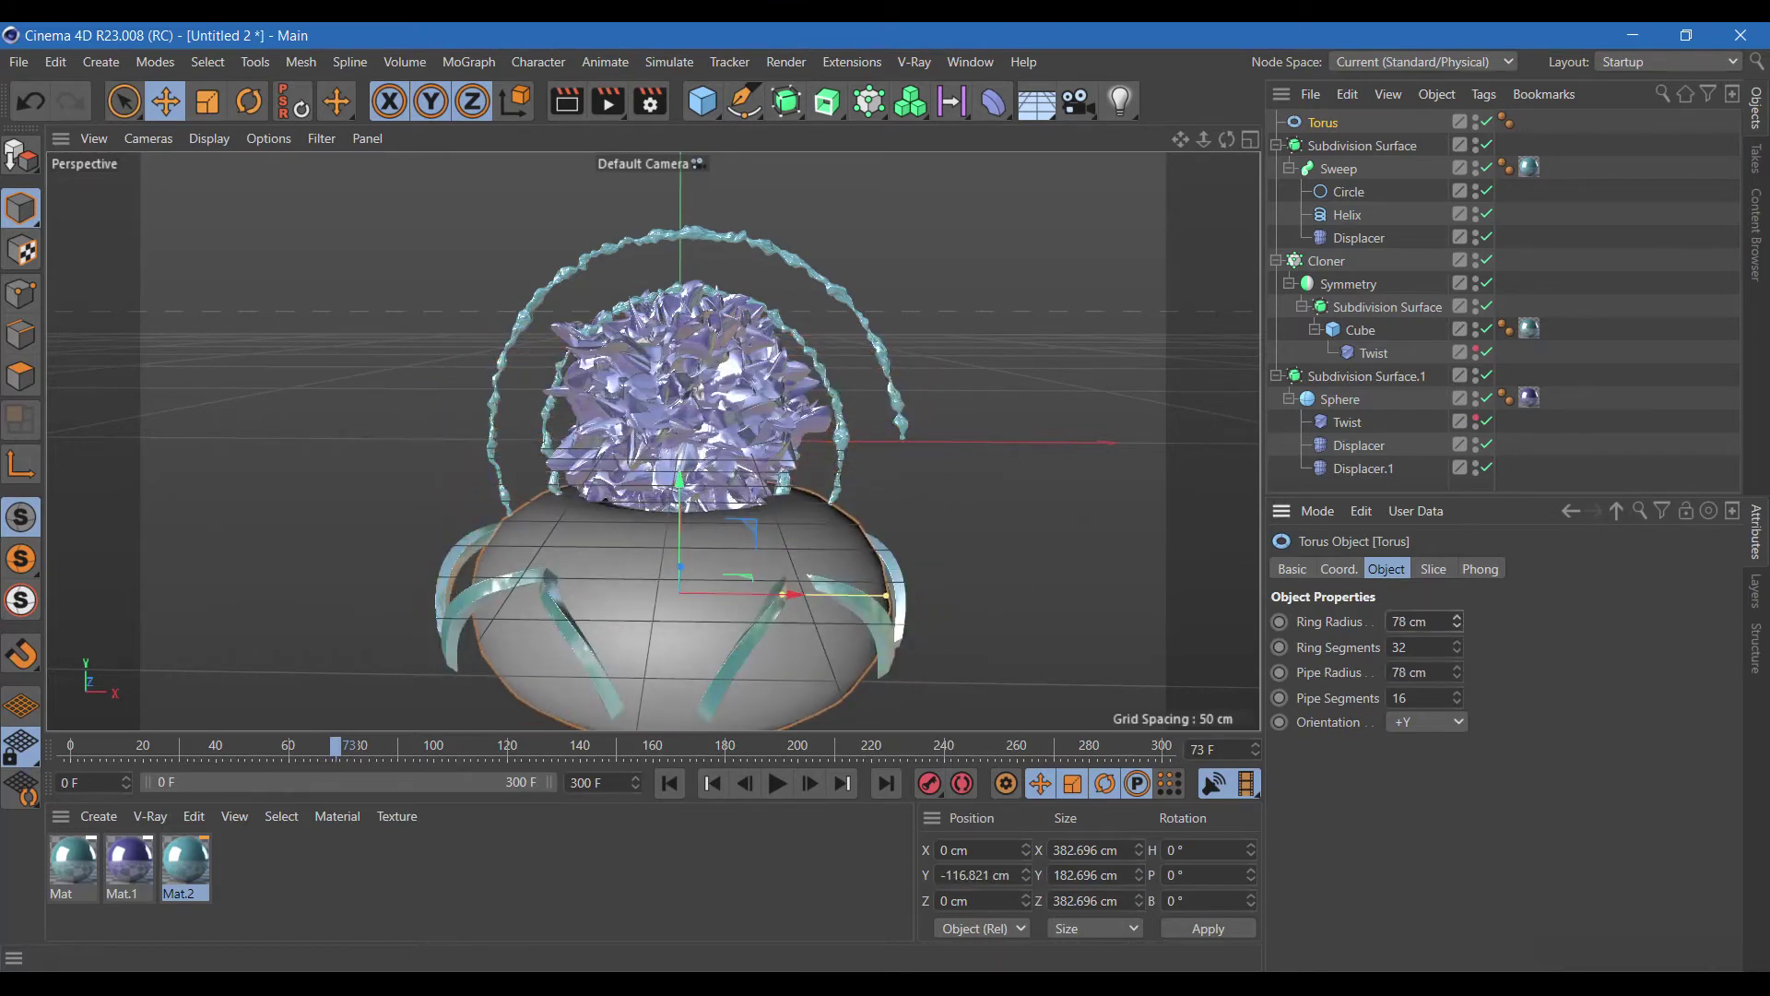
{"action": "left_click_drag", "start_coordinate": [1459, 623], "coordinate": [1459, 581]}
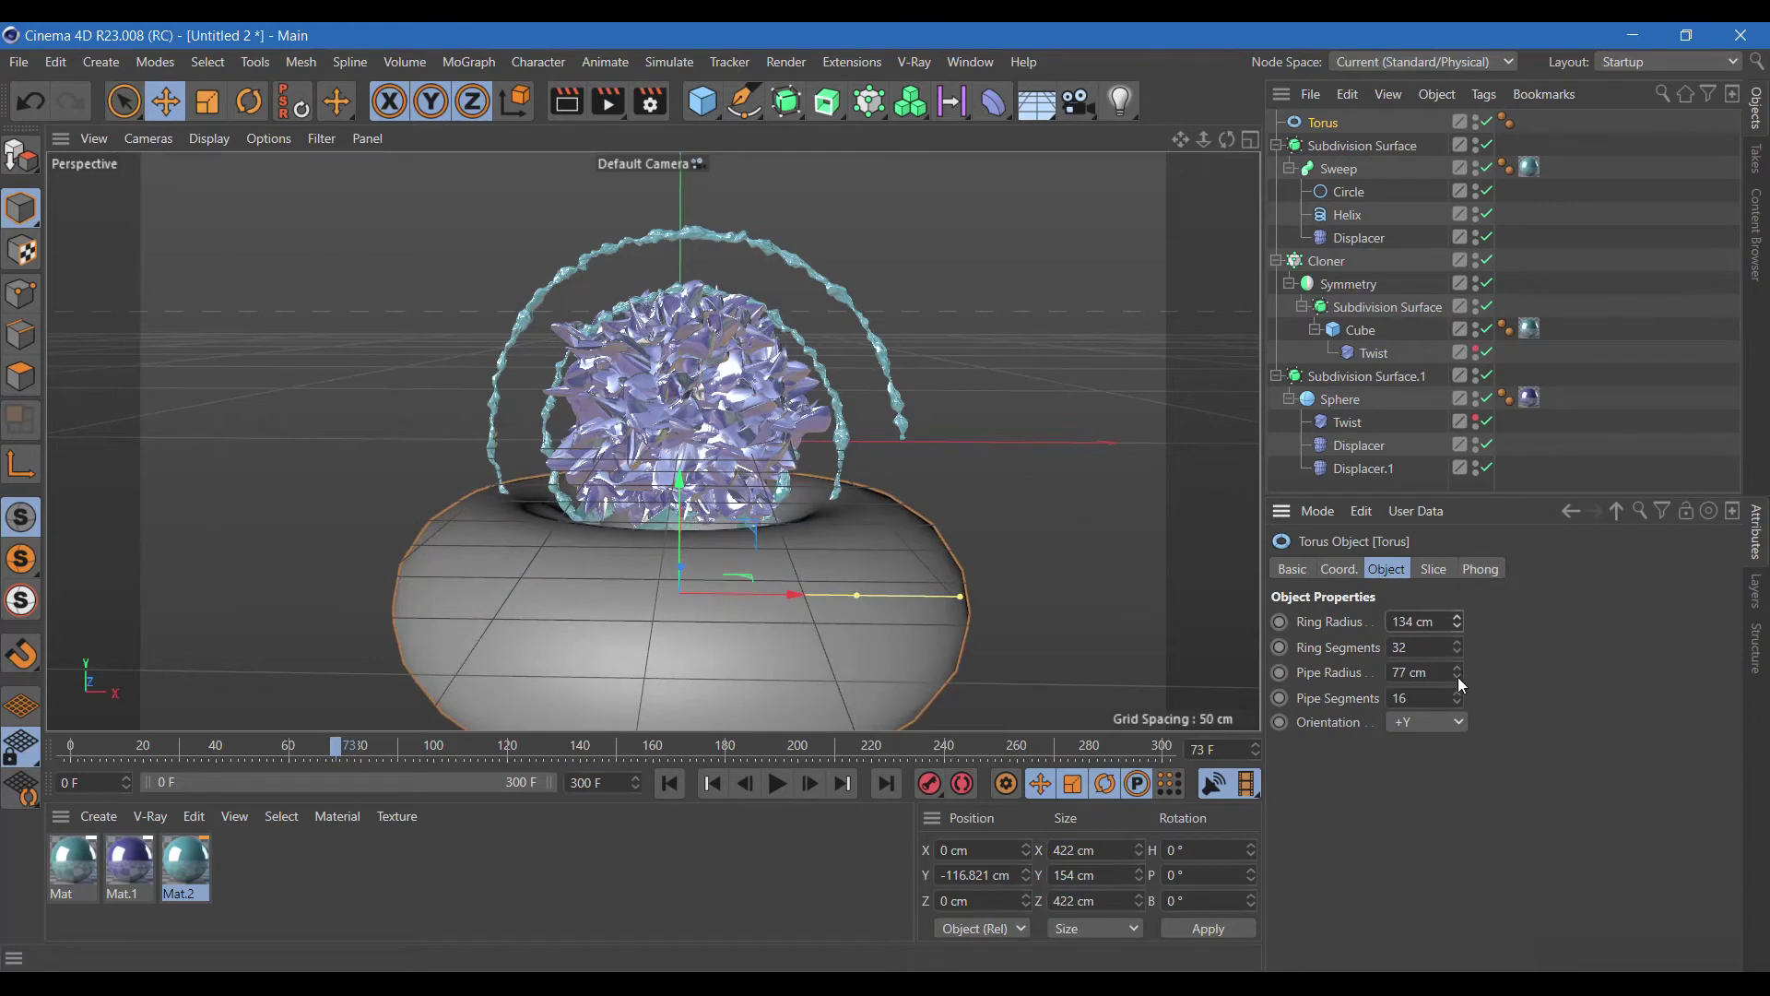
{"action": "left_click_drag", "start_coordinate": [1458, 671], "coordinate": [1457, 728]}
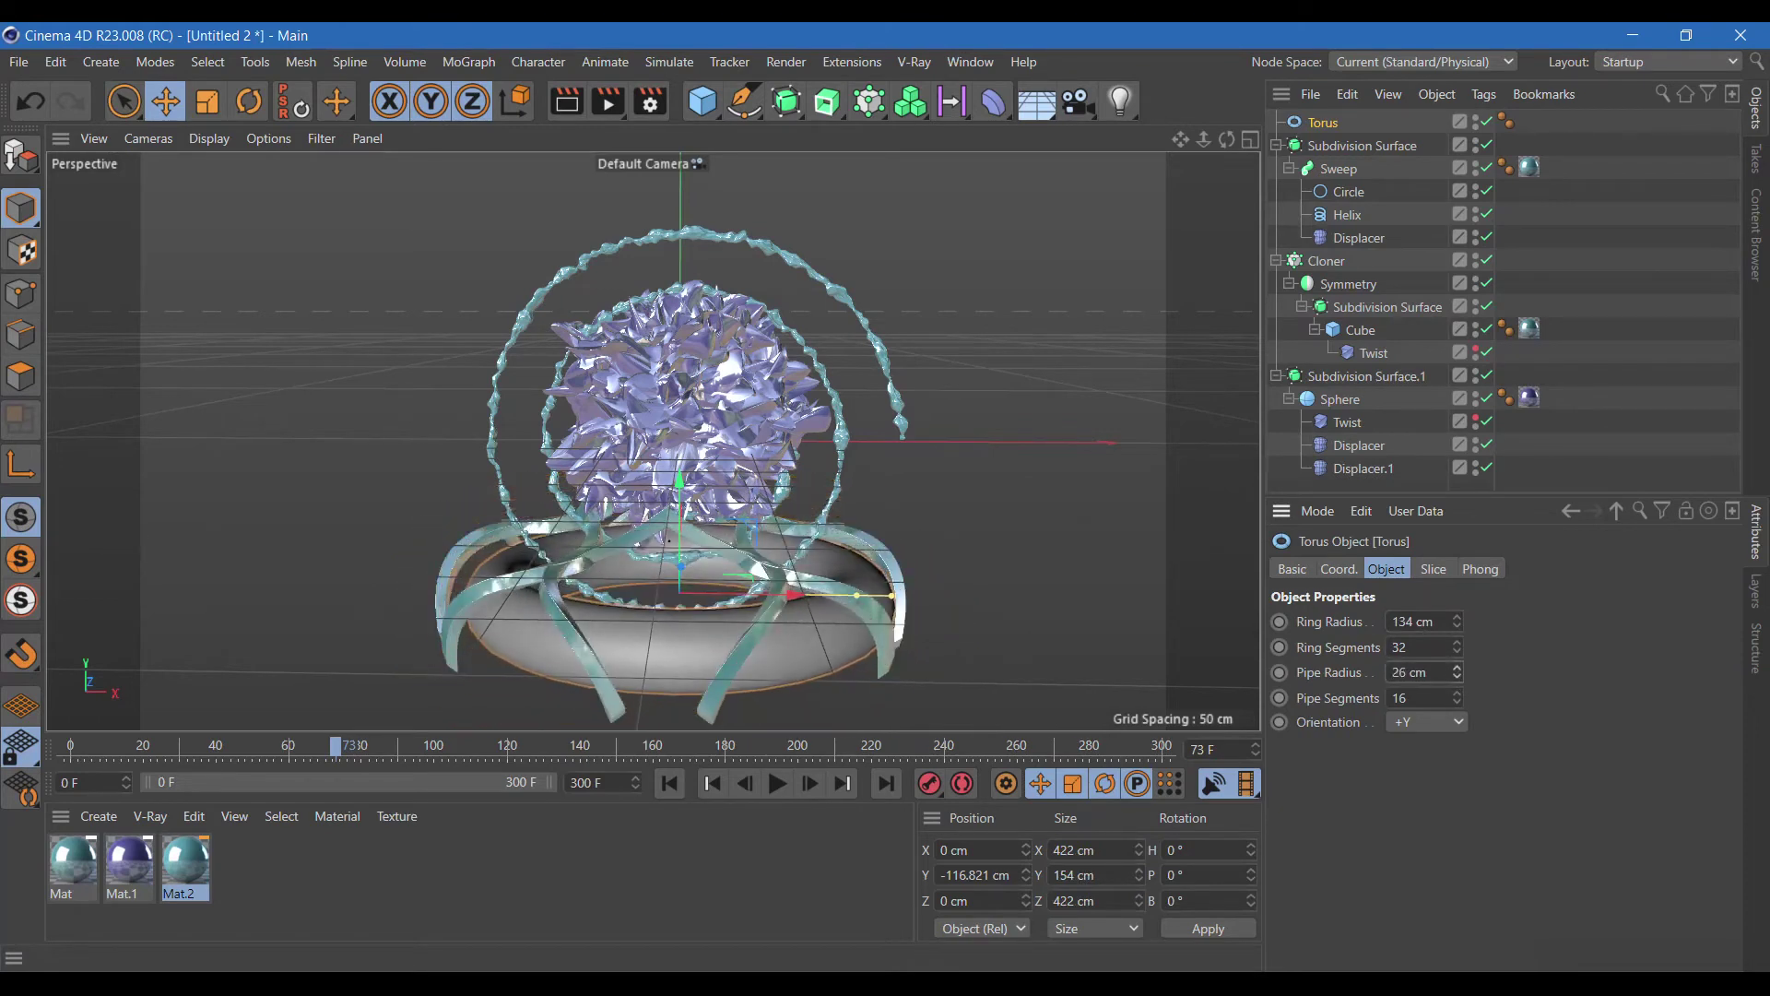
{"action": "left_click_drag", "start_coordinate": [1458, 624], "coordinate": [1458, 544]}
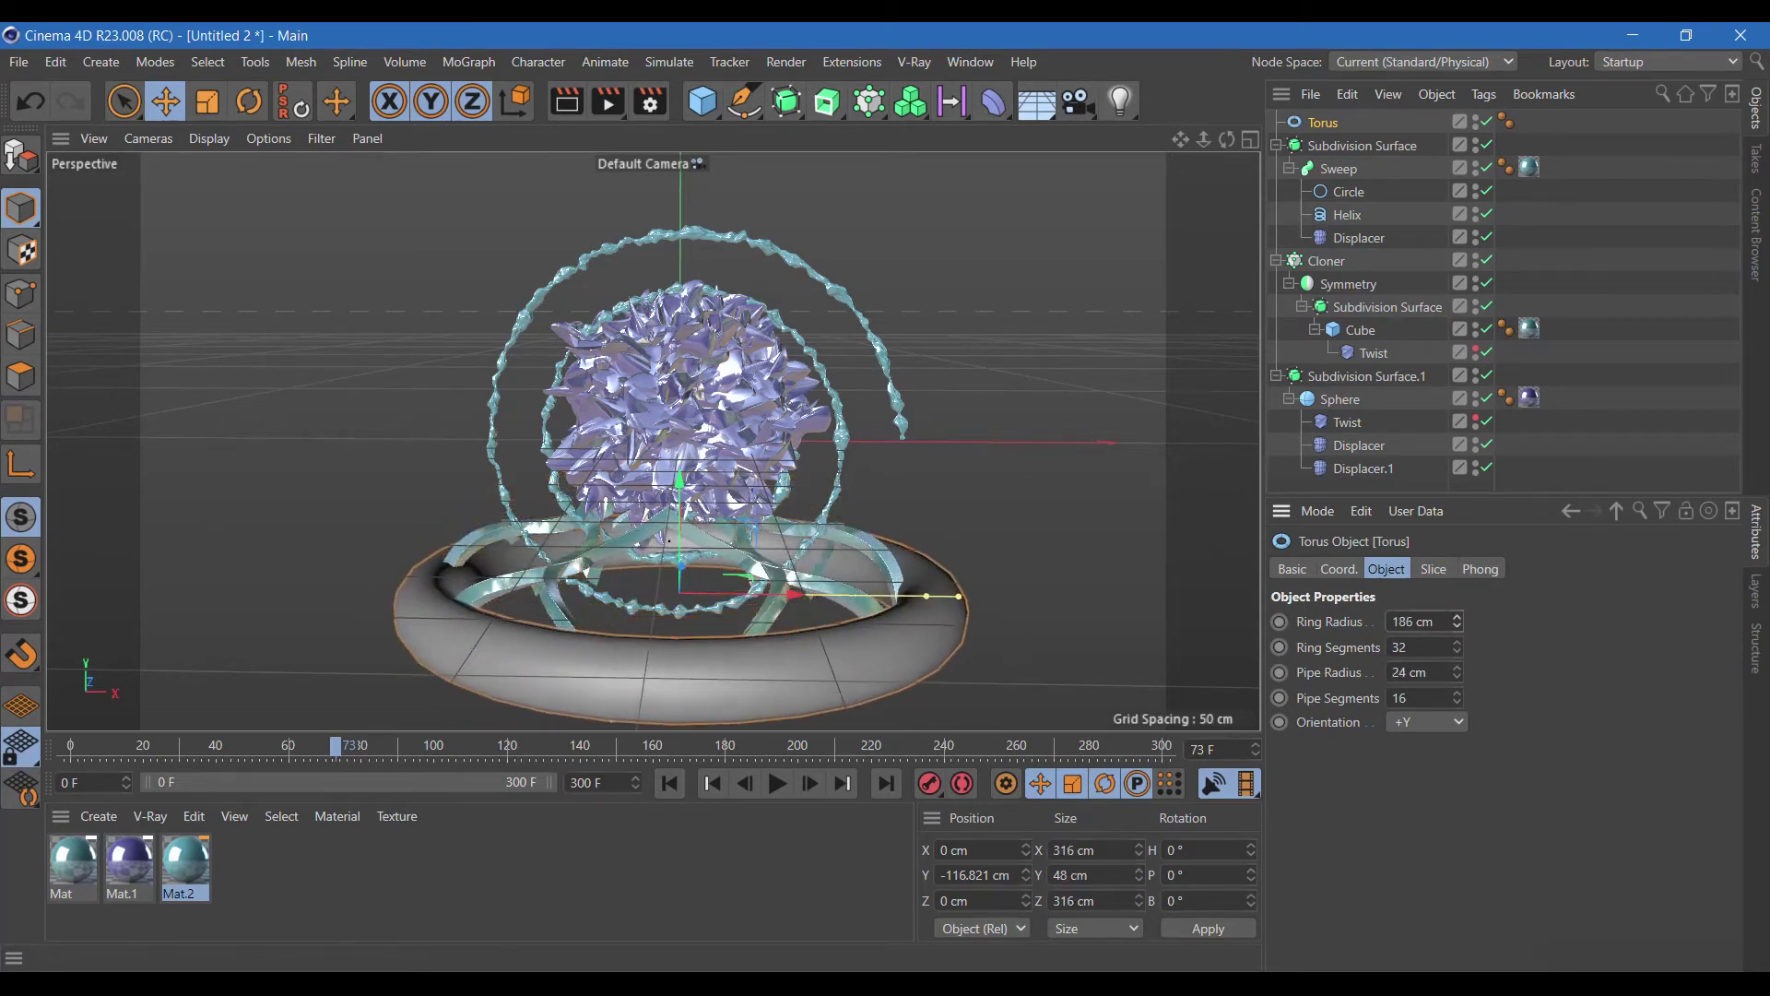
{"action": "left_click_drag", "start_coordinate": [1461, 700], "coordinate": [1460, 673]}
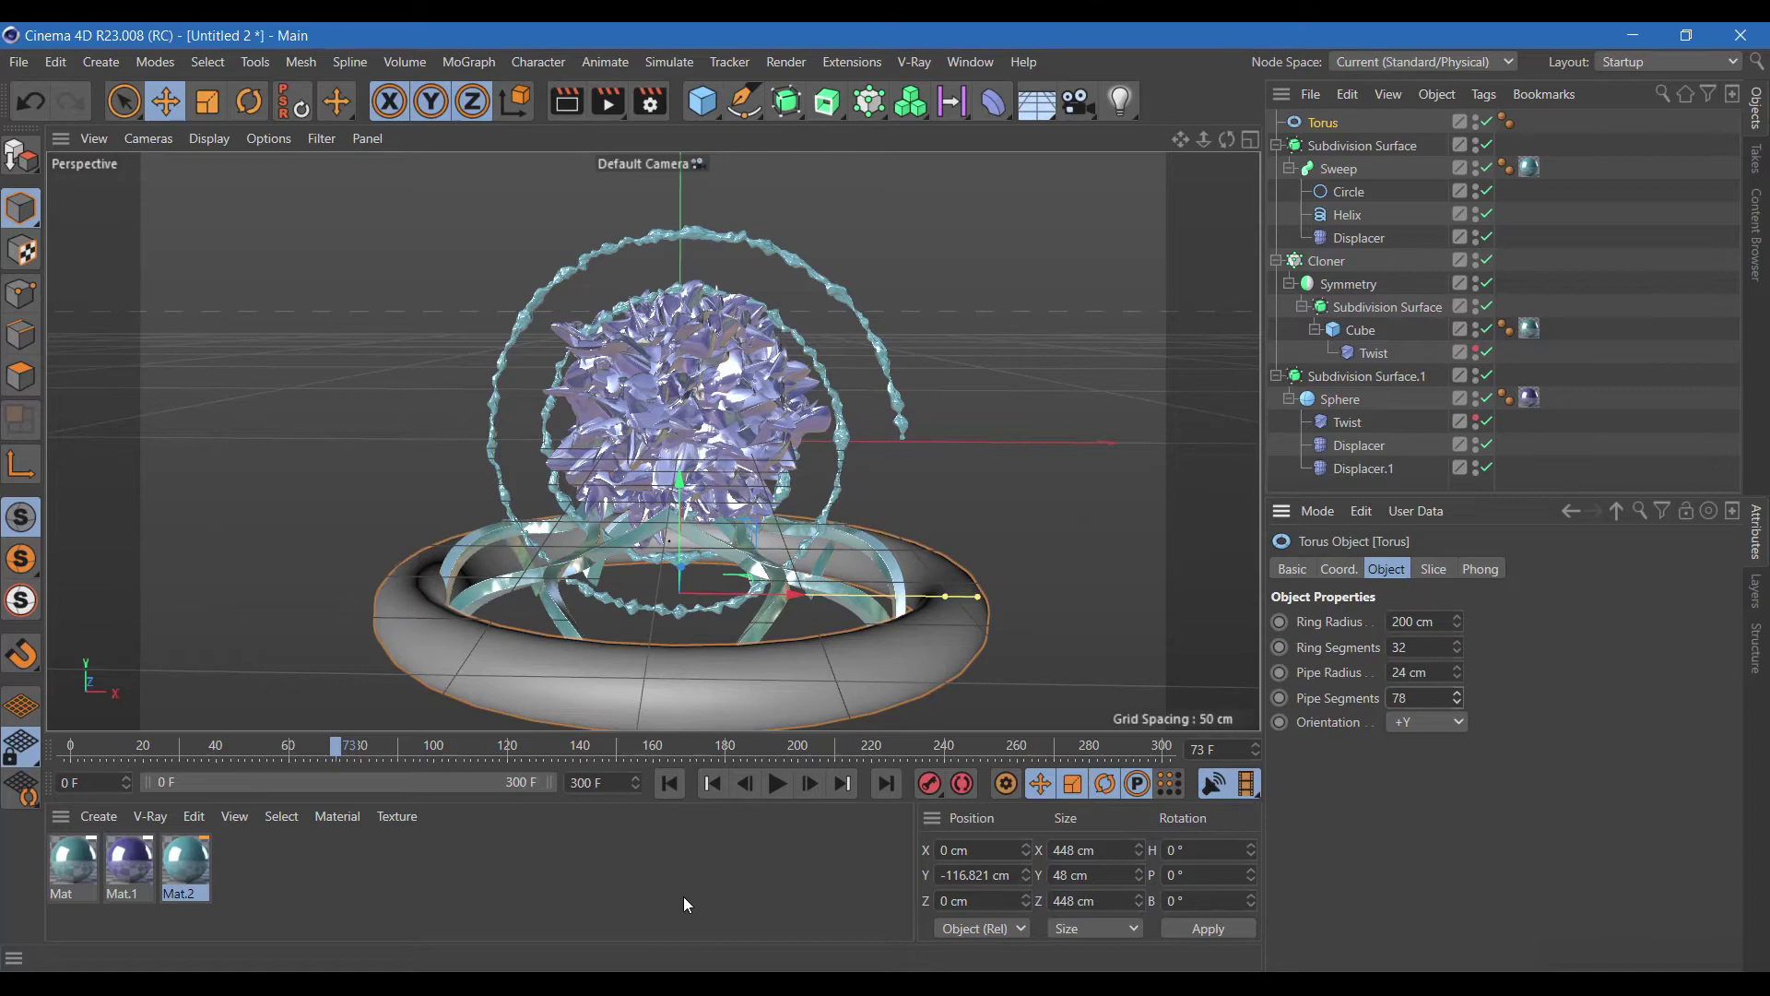
{"action": "left_click_drag", "start_coordinate": [169, 901], "coordinate": [218, 889], "text": "ctrl"}
Make Mat.3 a vivid cyan with saturation 94% and brightness 95%.
{"action": "double_click", "coordinate": [258, 862]}
{"action": "left_click", "coordinate": [408, 375]}
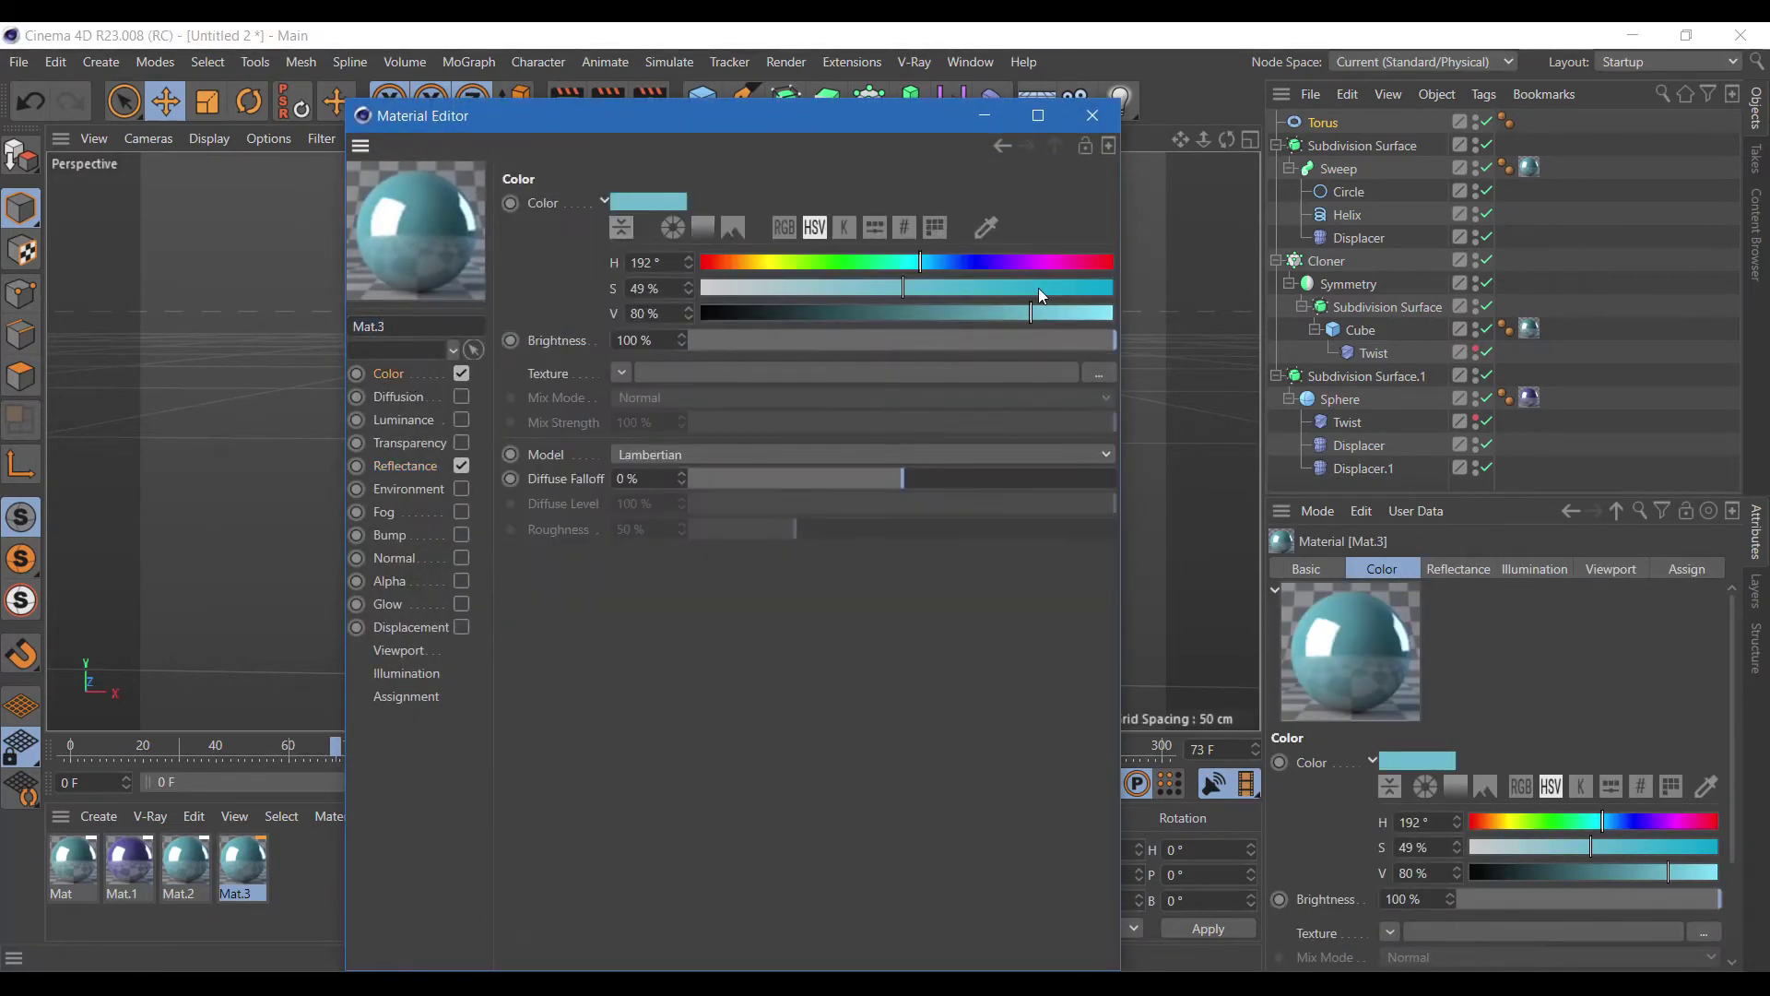
{"action": "left_click_drag", "start_coordinate": [1032, 297], "coordinate": [1088, 292]}
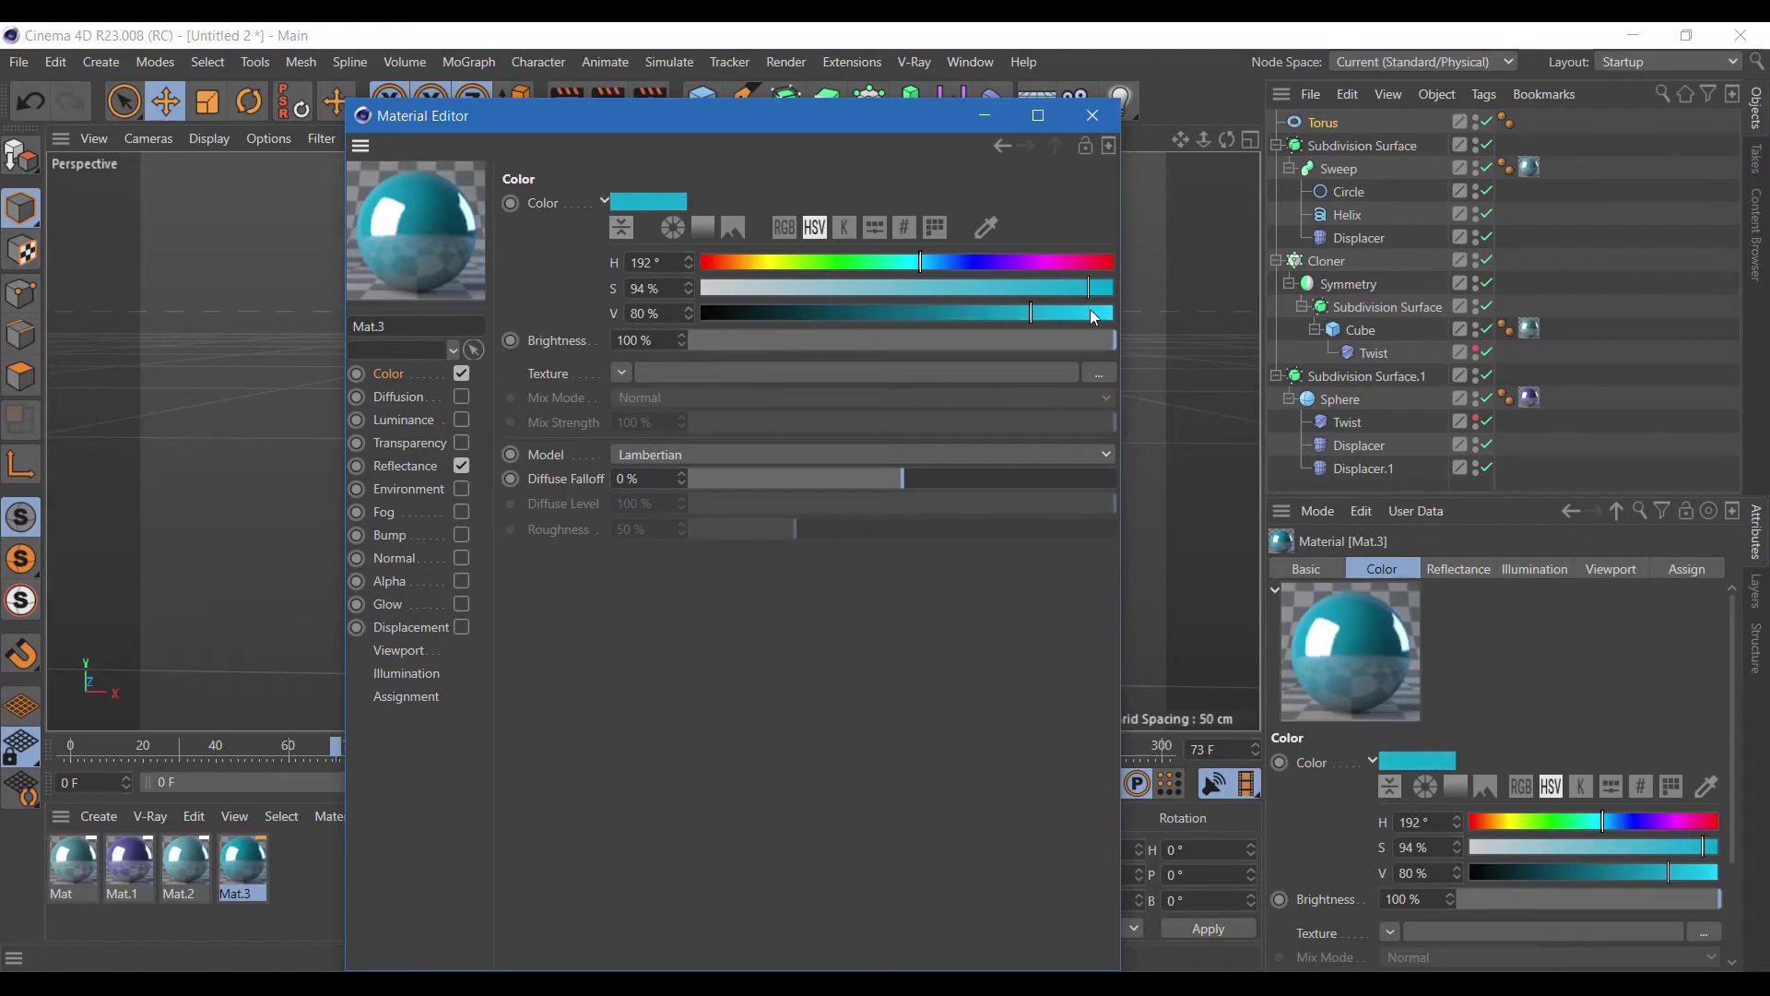
{"action": "left_click", "coordinate": [1092, 313]}
{"action": "left_click", "coordinate": [1093, 115]}
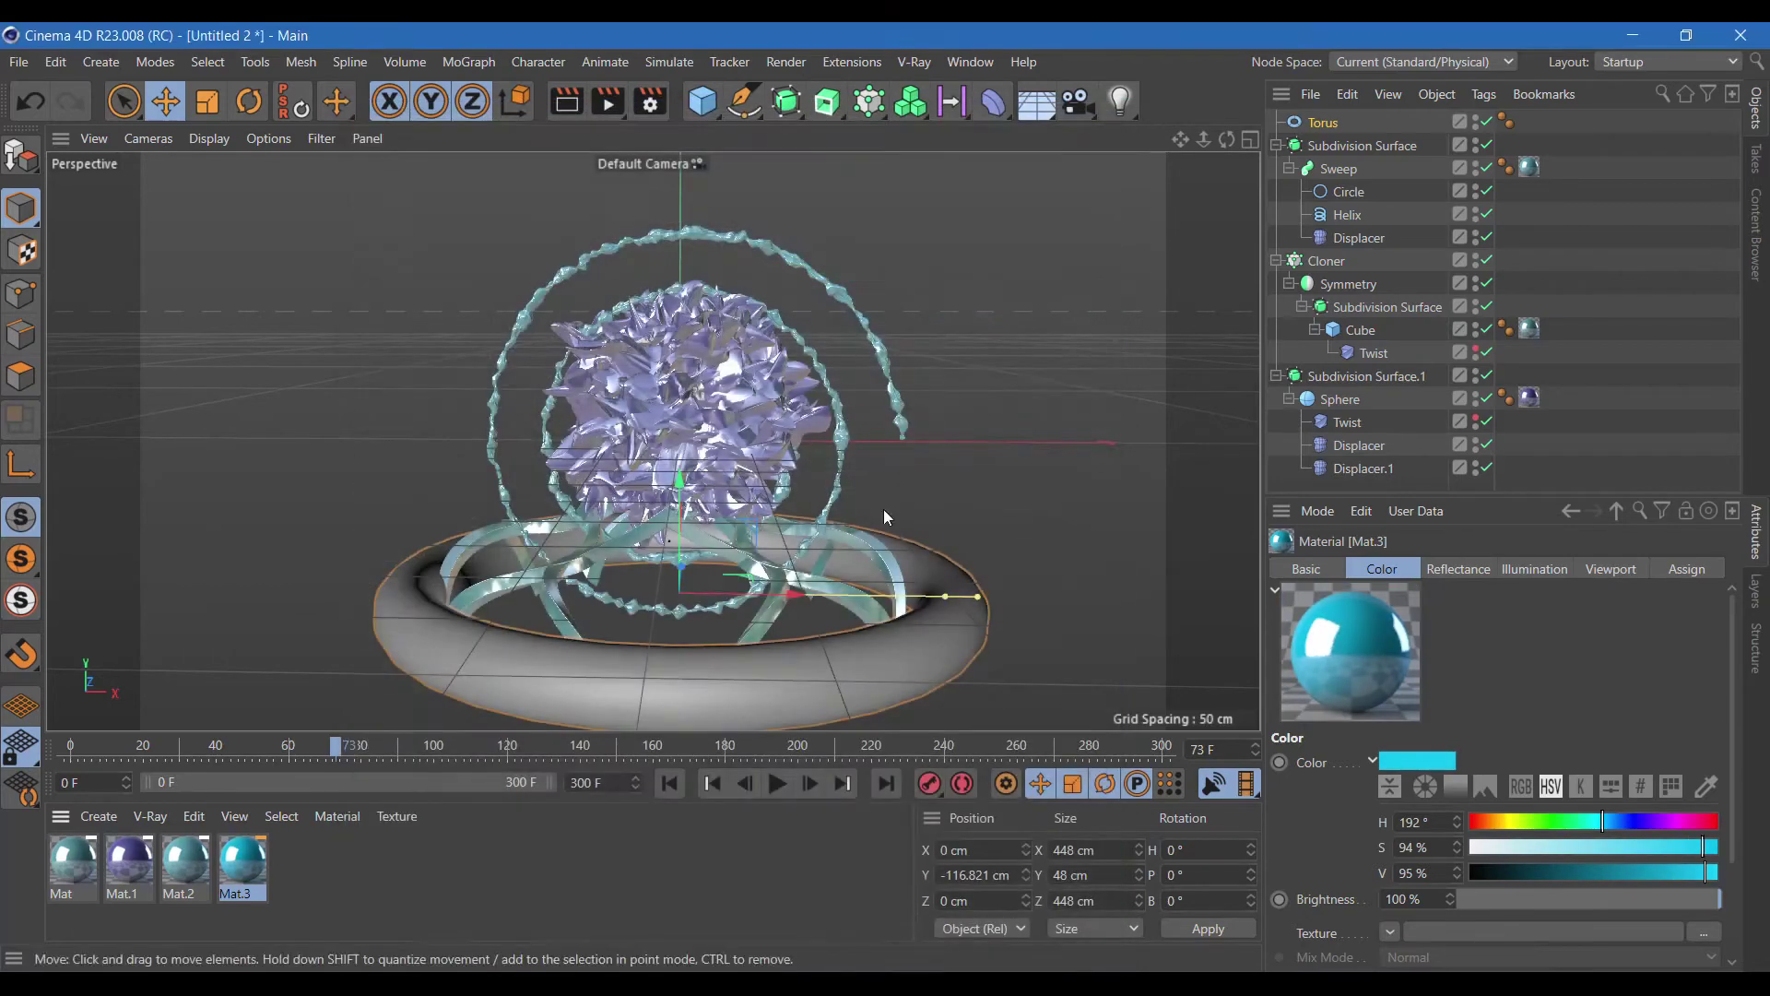
Apply Mat.3 to the torus.
{"action": "left_click_drag", "start_coordinate": [1324, 124], "coordinate": [1324, 123]}
{"action": "left_click", "coordinate": [1324, 124]}
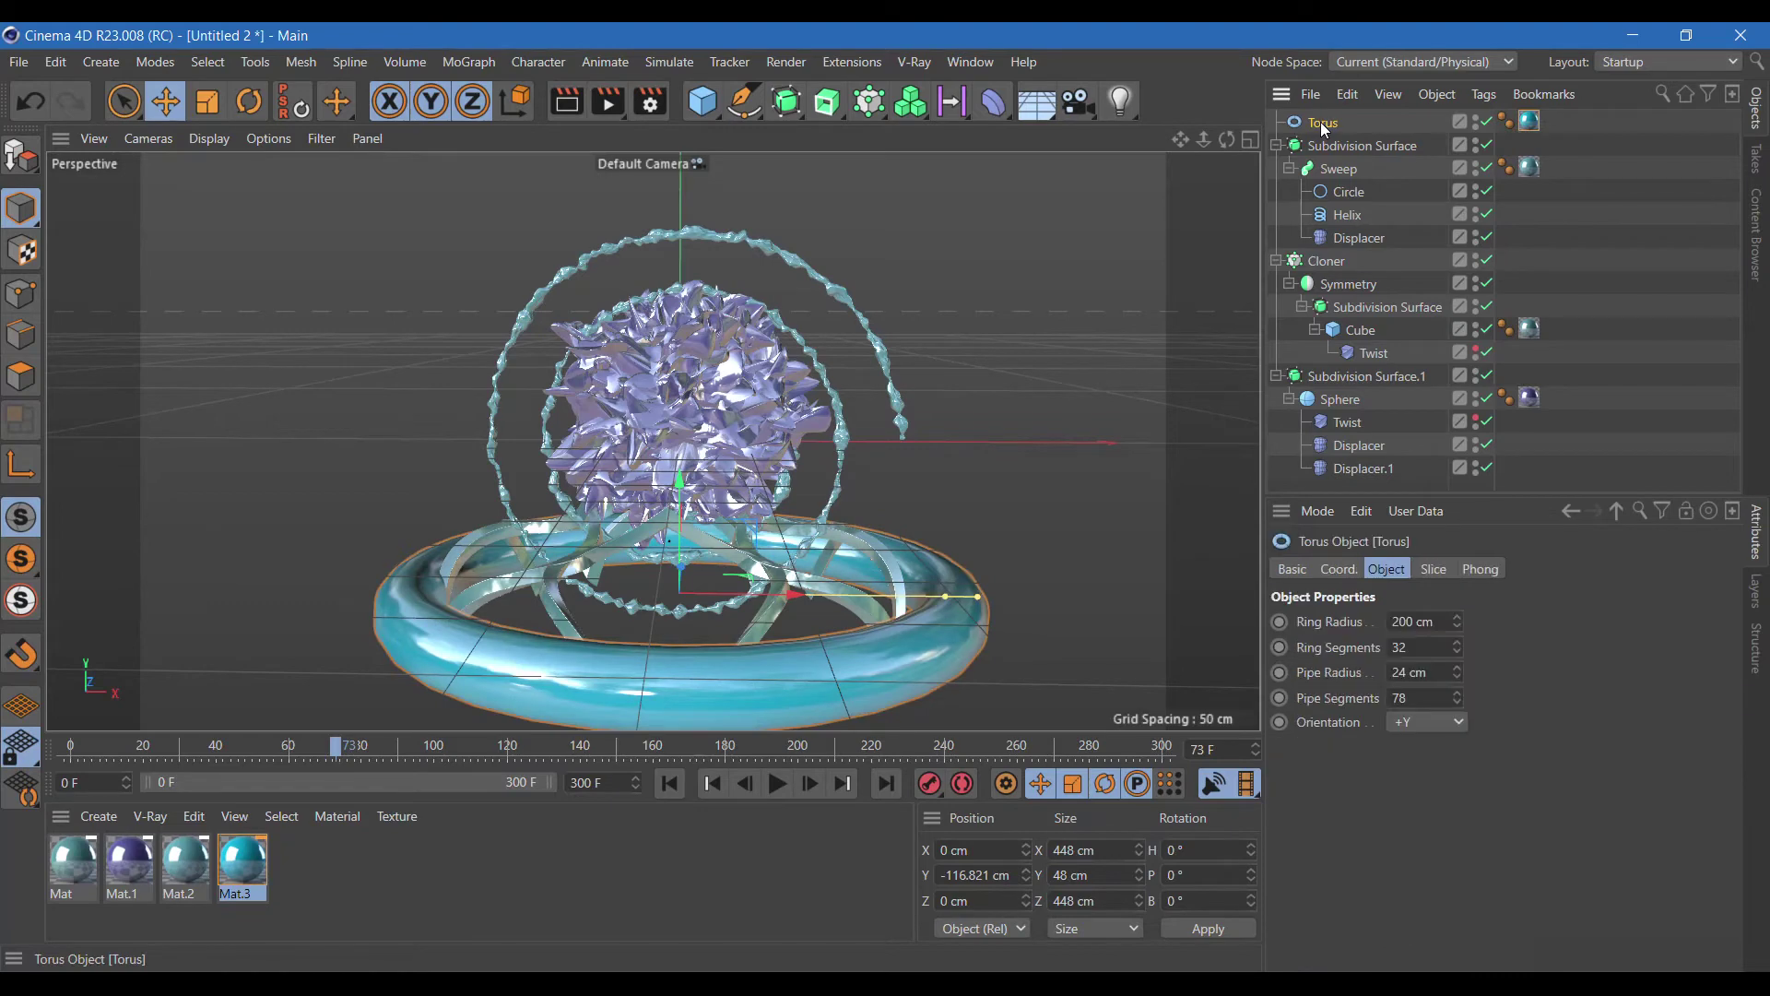
{"action": "left_click", "coordinate": [994, 112]}
Add a Displacer under the torus and duplicate it.
{"action": "left_click", "coordinate": [1247, 383], "text": "shift"}
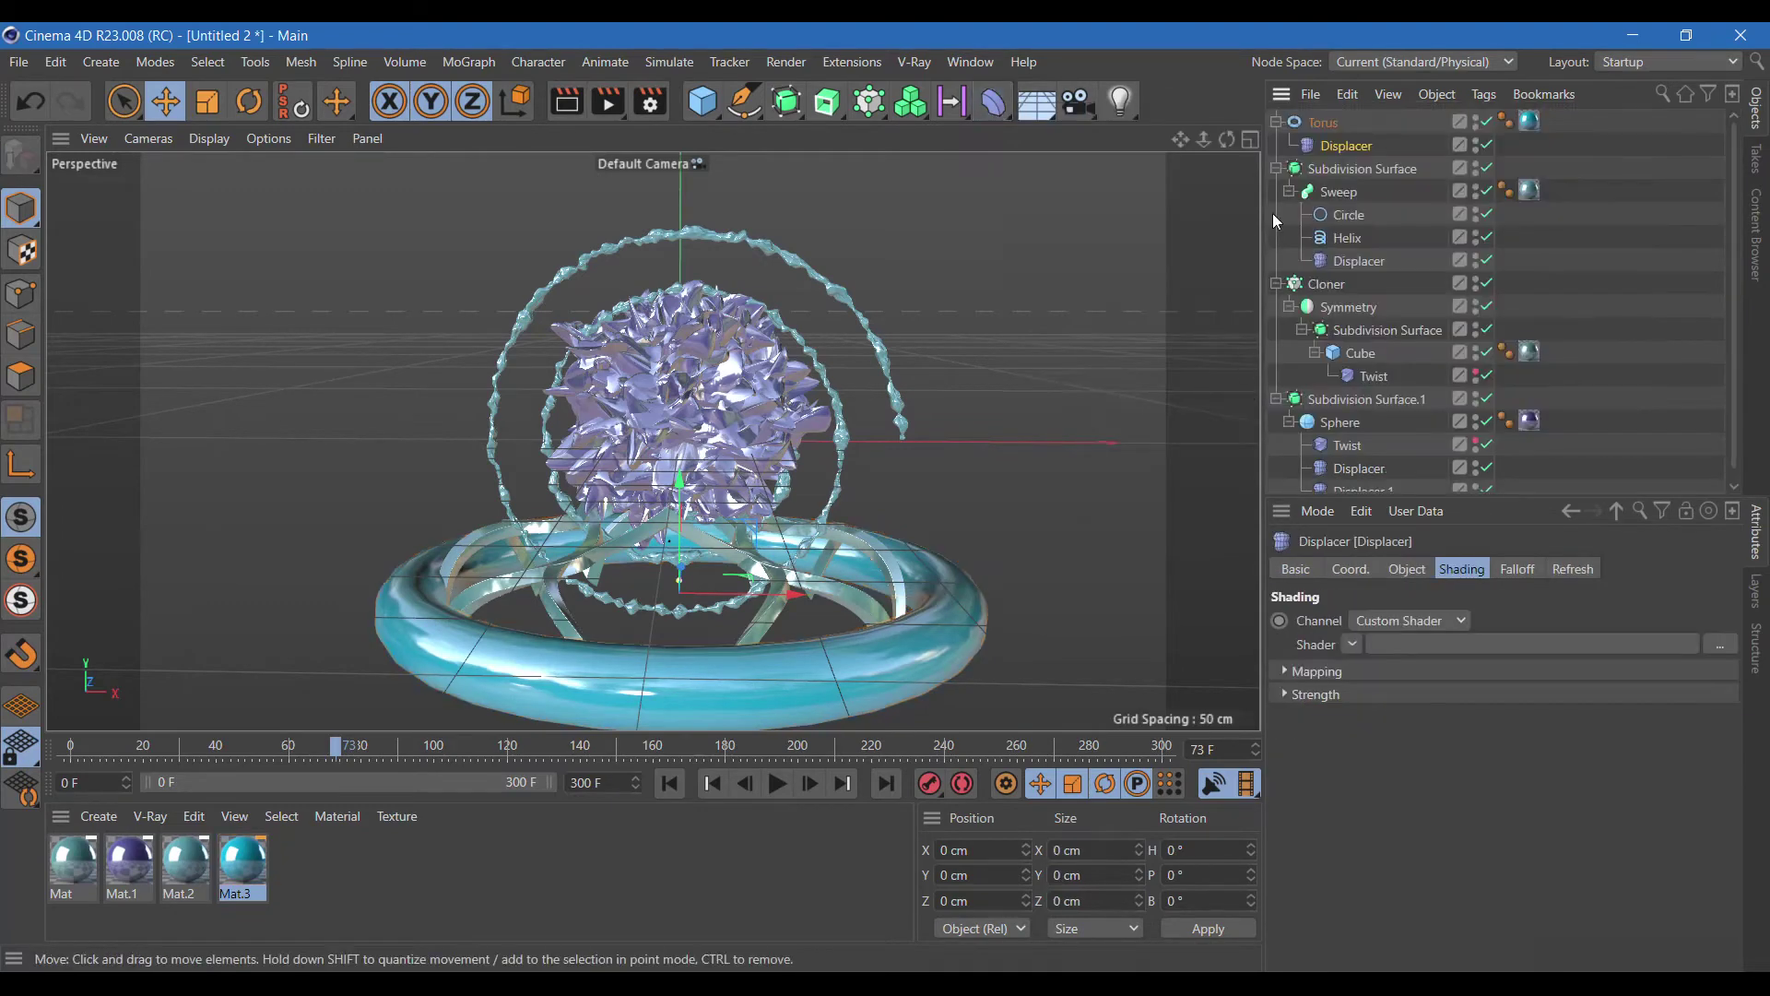
{"action": "left_click_drag", "start_coordinate": [1348, 149], "coordinate": [1351, 162], "text": "ctrl"}
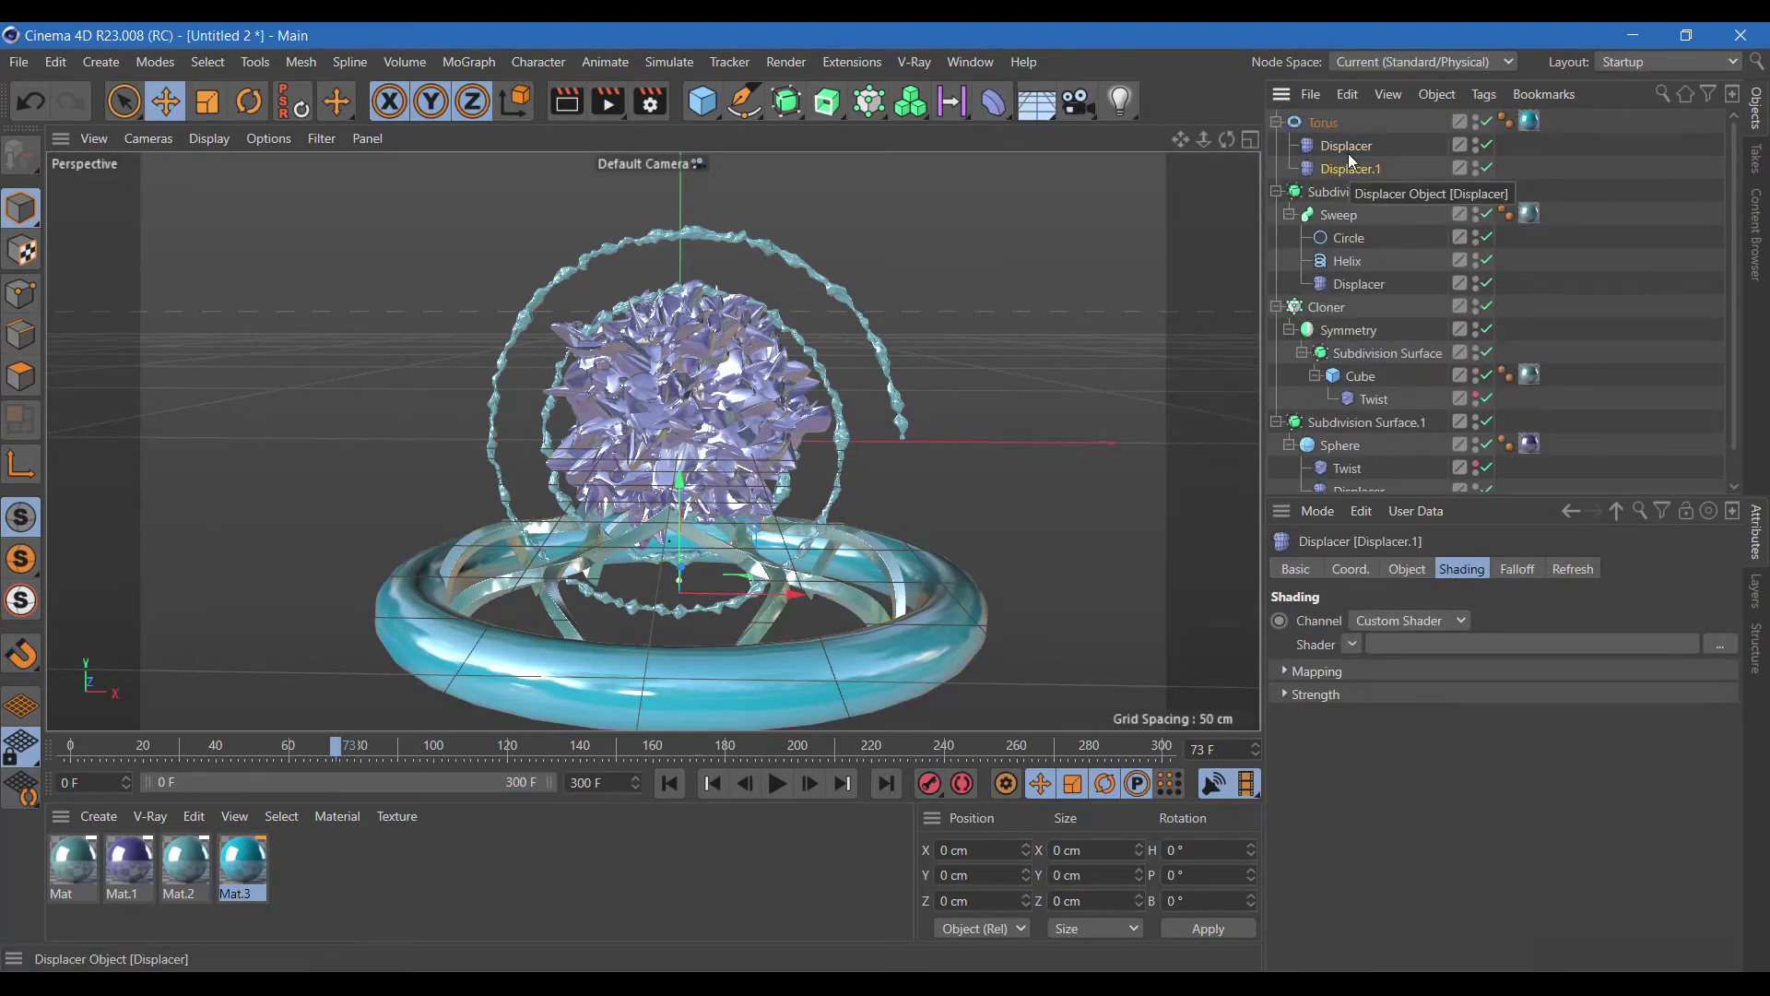
{"action": "left_click", "coordinate": [1346, 145]}
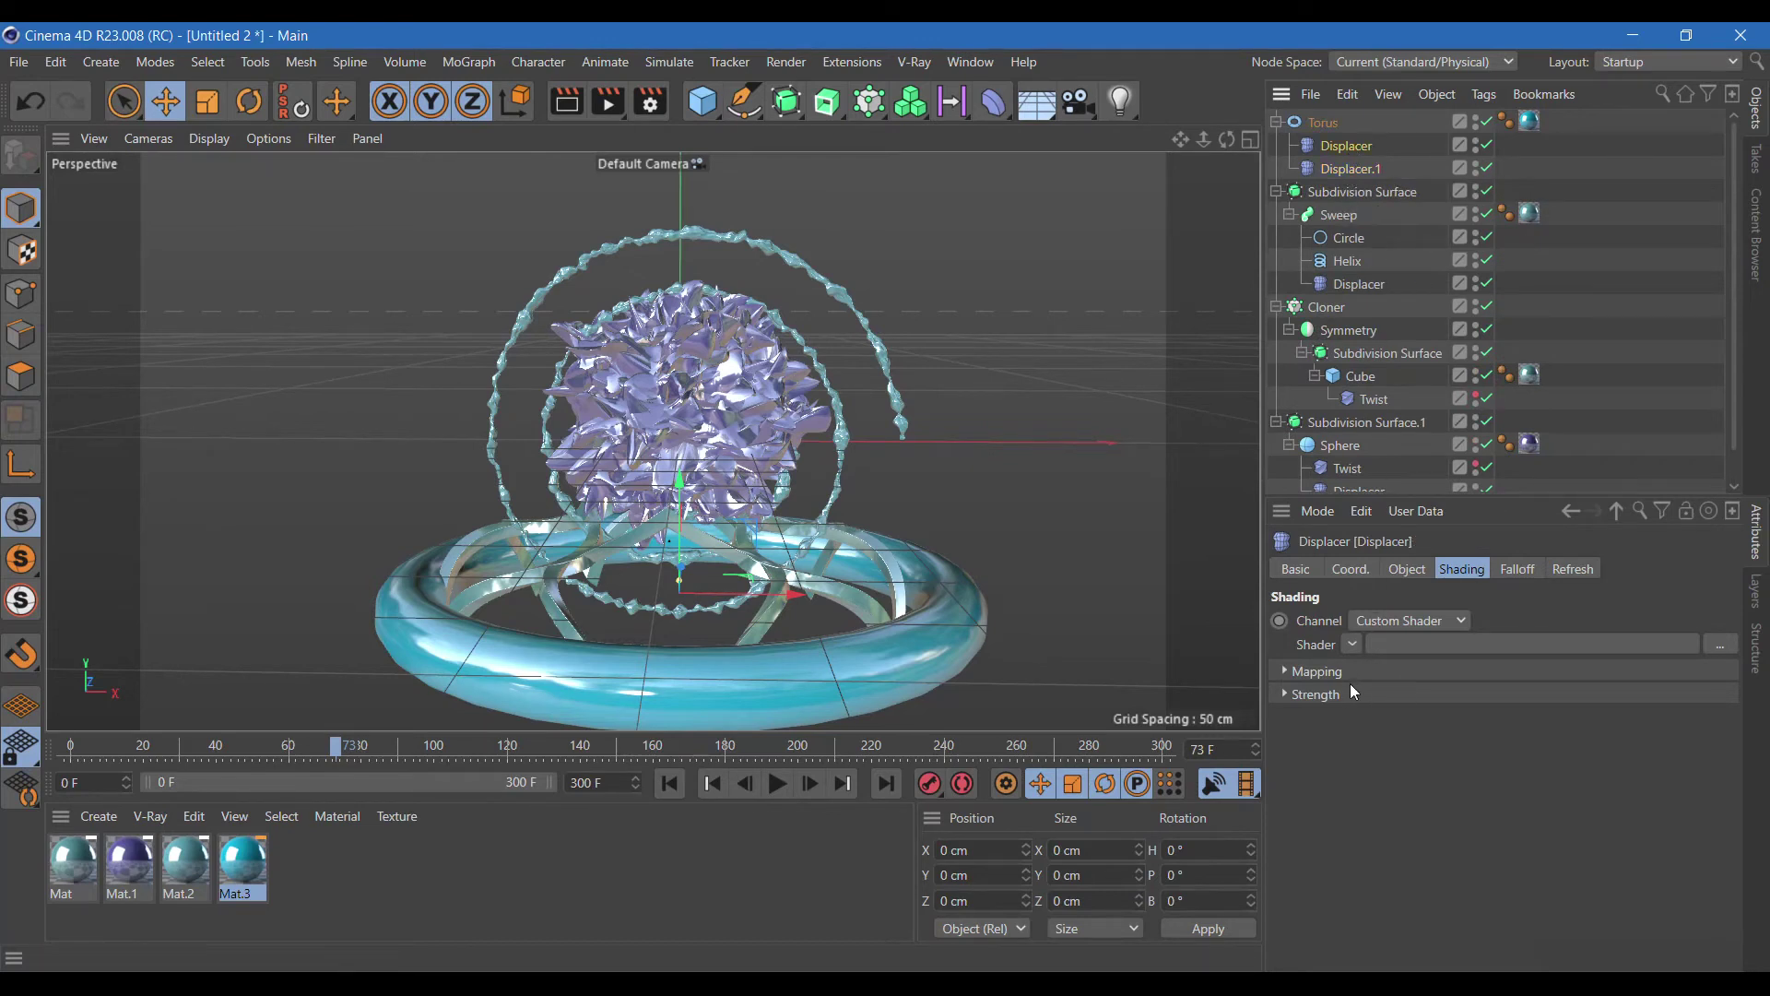
Give the first Displacer a Buya Noise shader at 200% global scale.
{"action": "left_click", "coordinate": [1366, 645]}
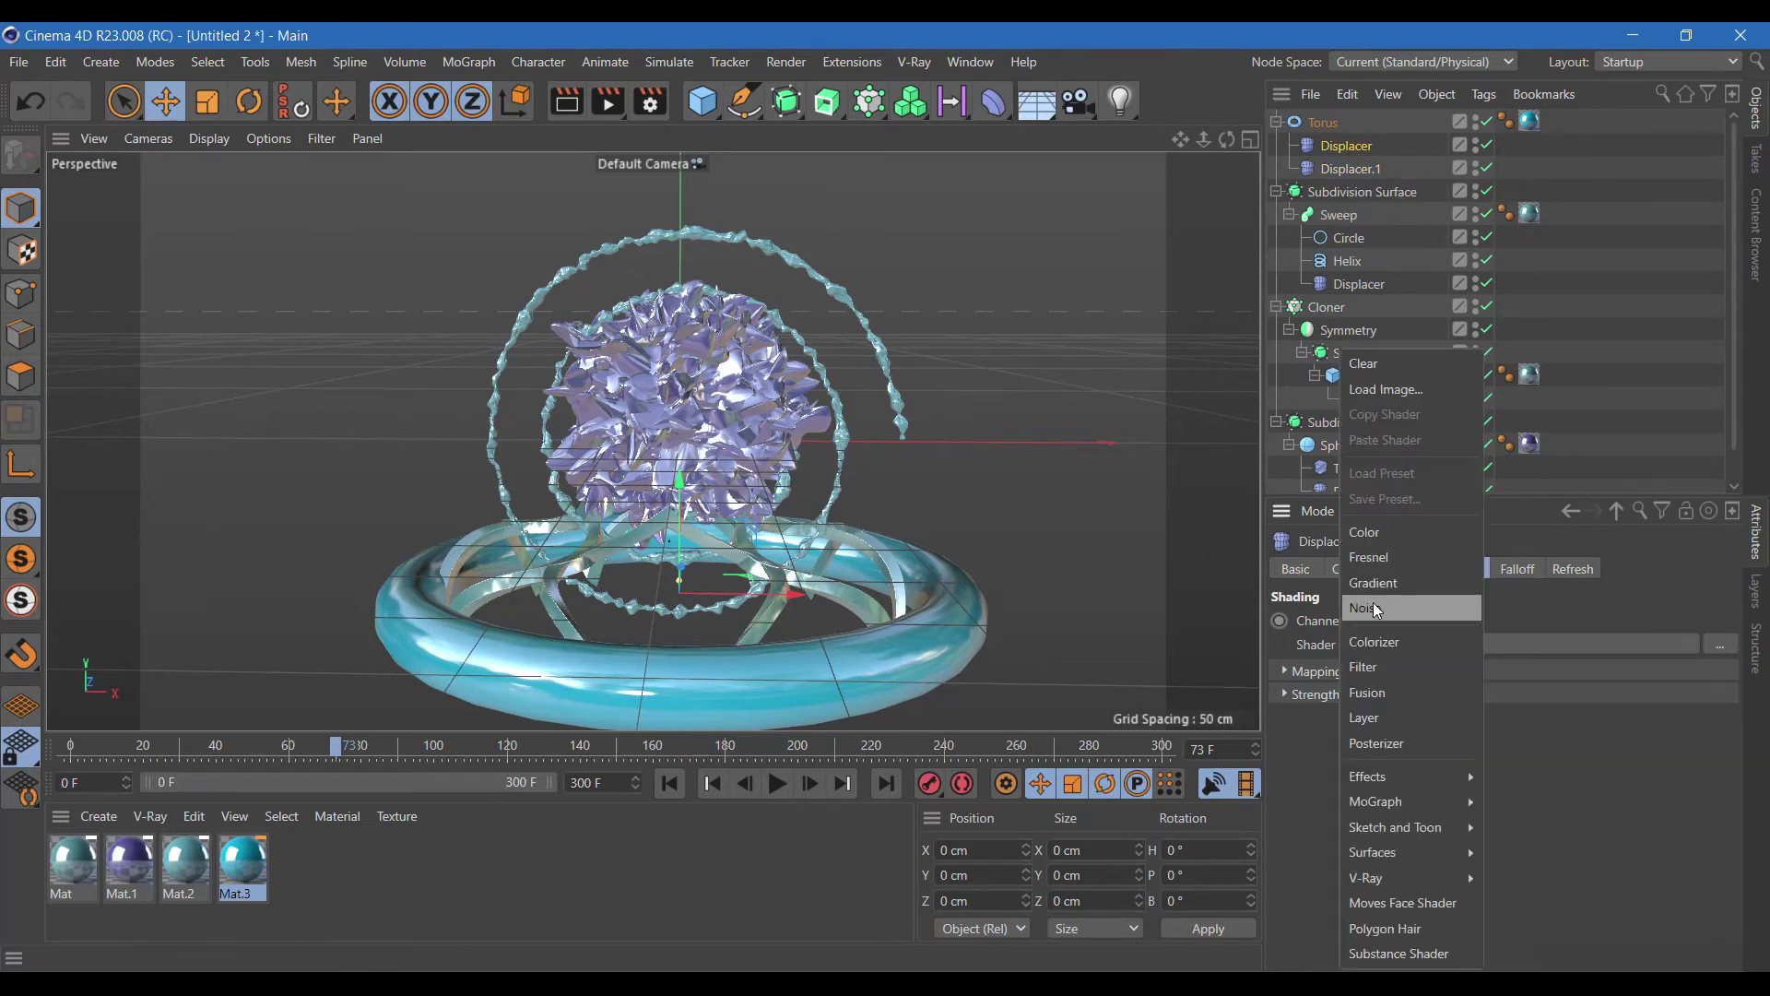
{"action": "left_click", "coordinate": [1366, 608]}
{"action": "left_click", "coordinate": [1356, 690]}
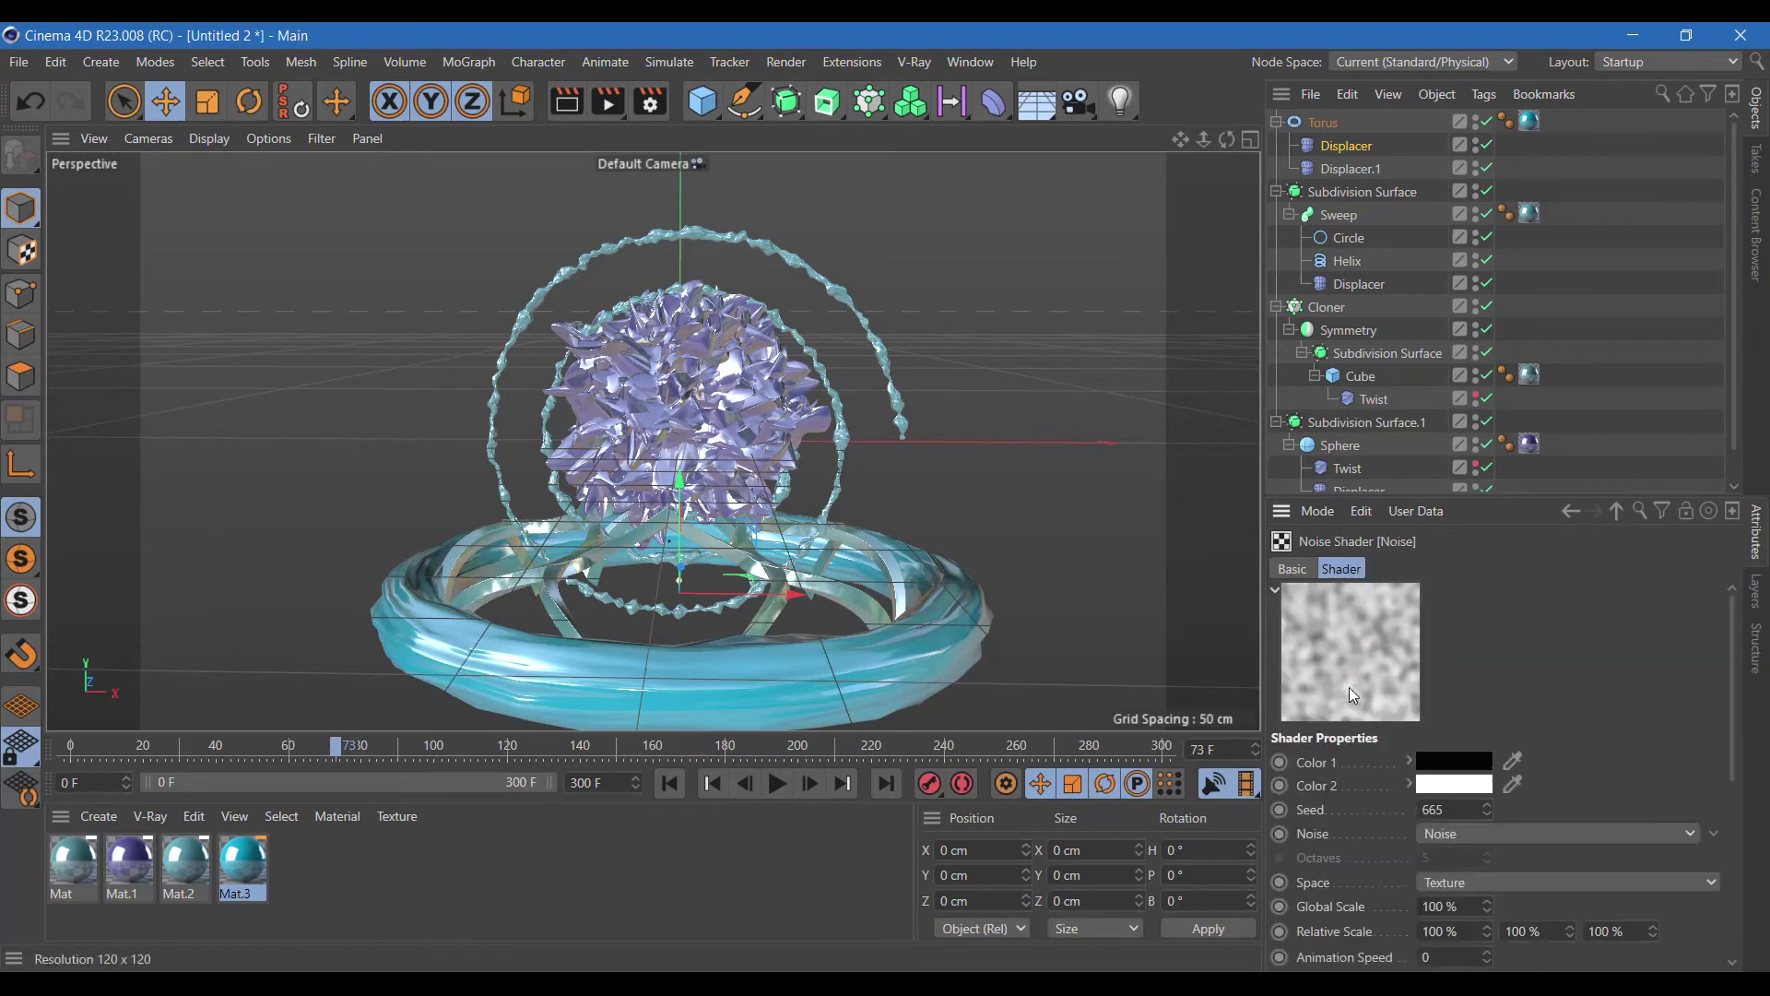
{"action": "left_click", "coordinate": [1473, 833]}
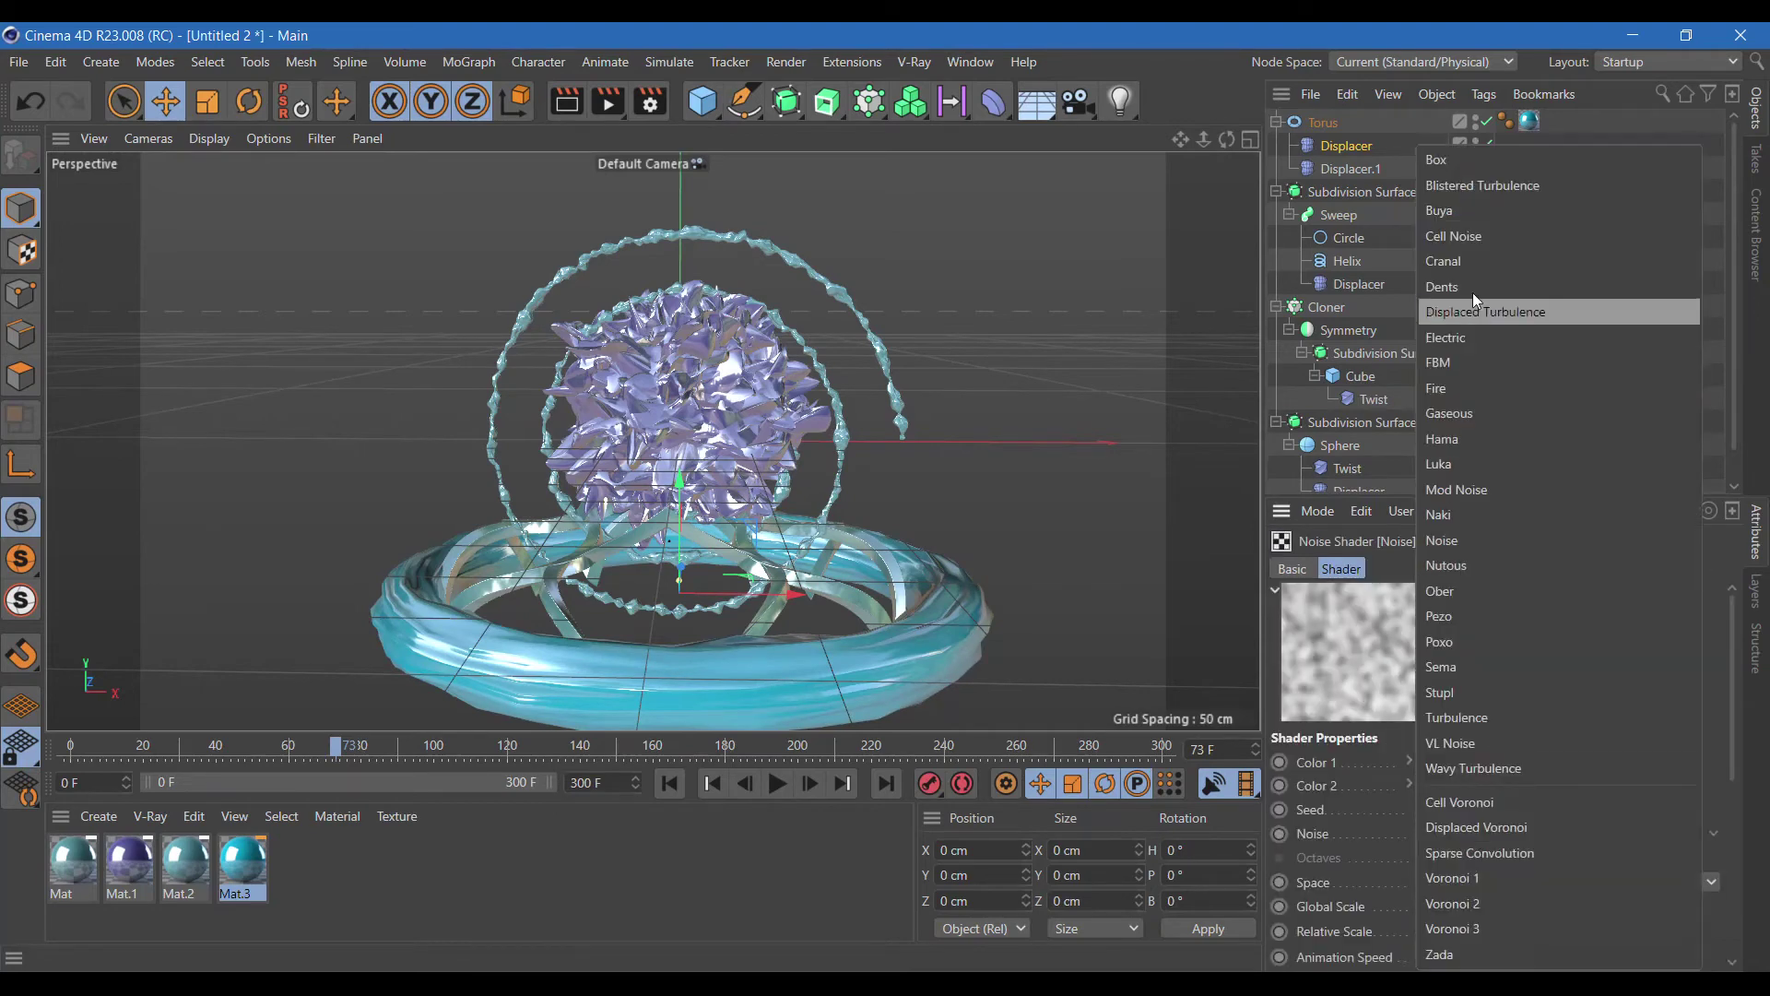
{"action": "left_click", "coordinate": [1477, 216]}
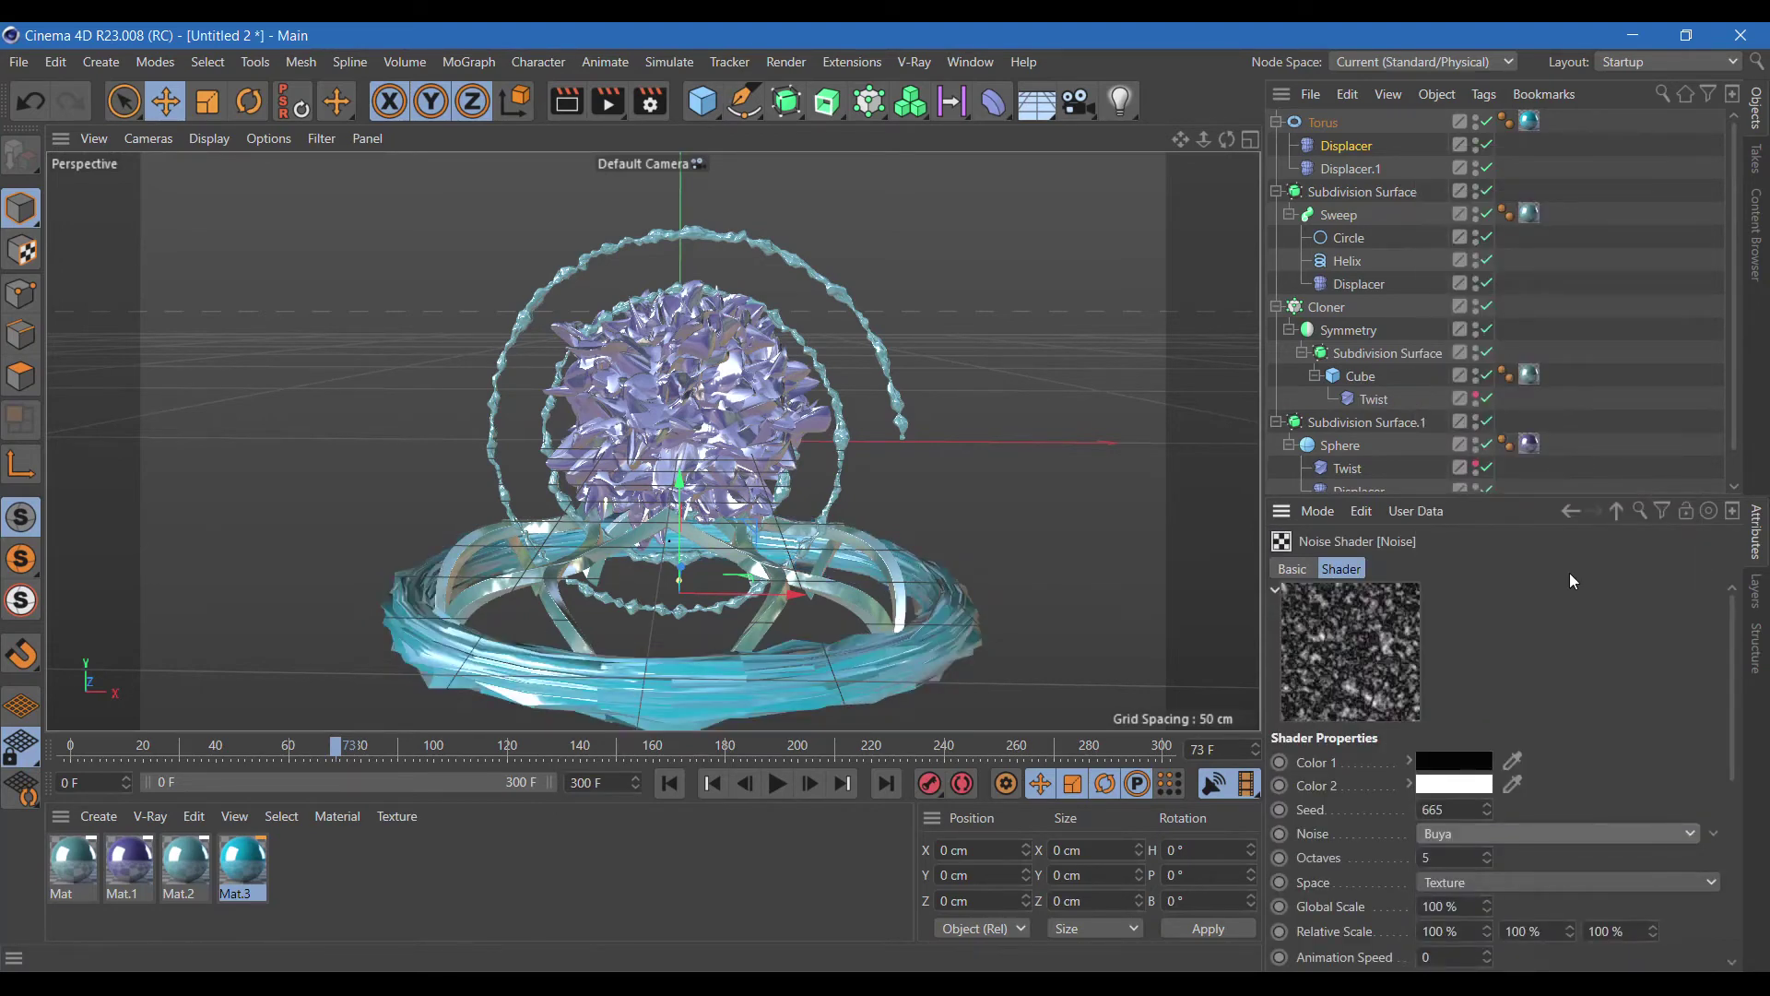
{"action": "left_click", "coordinate": [1461, 910]}
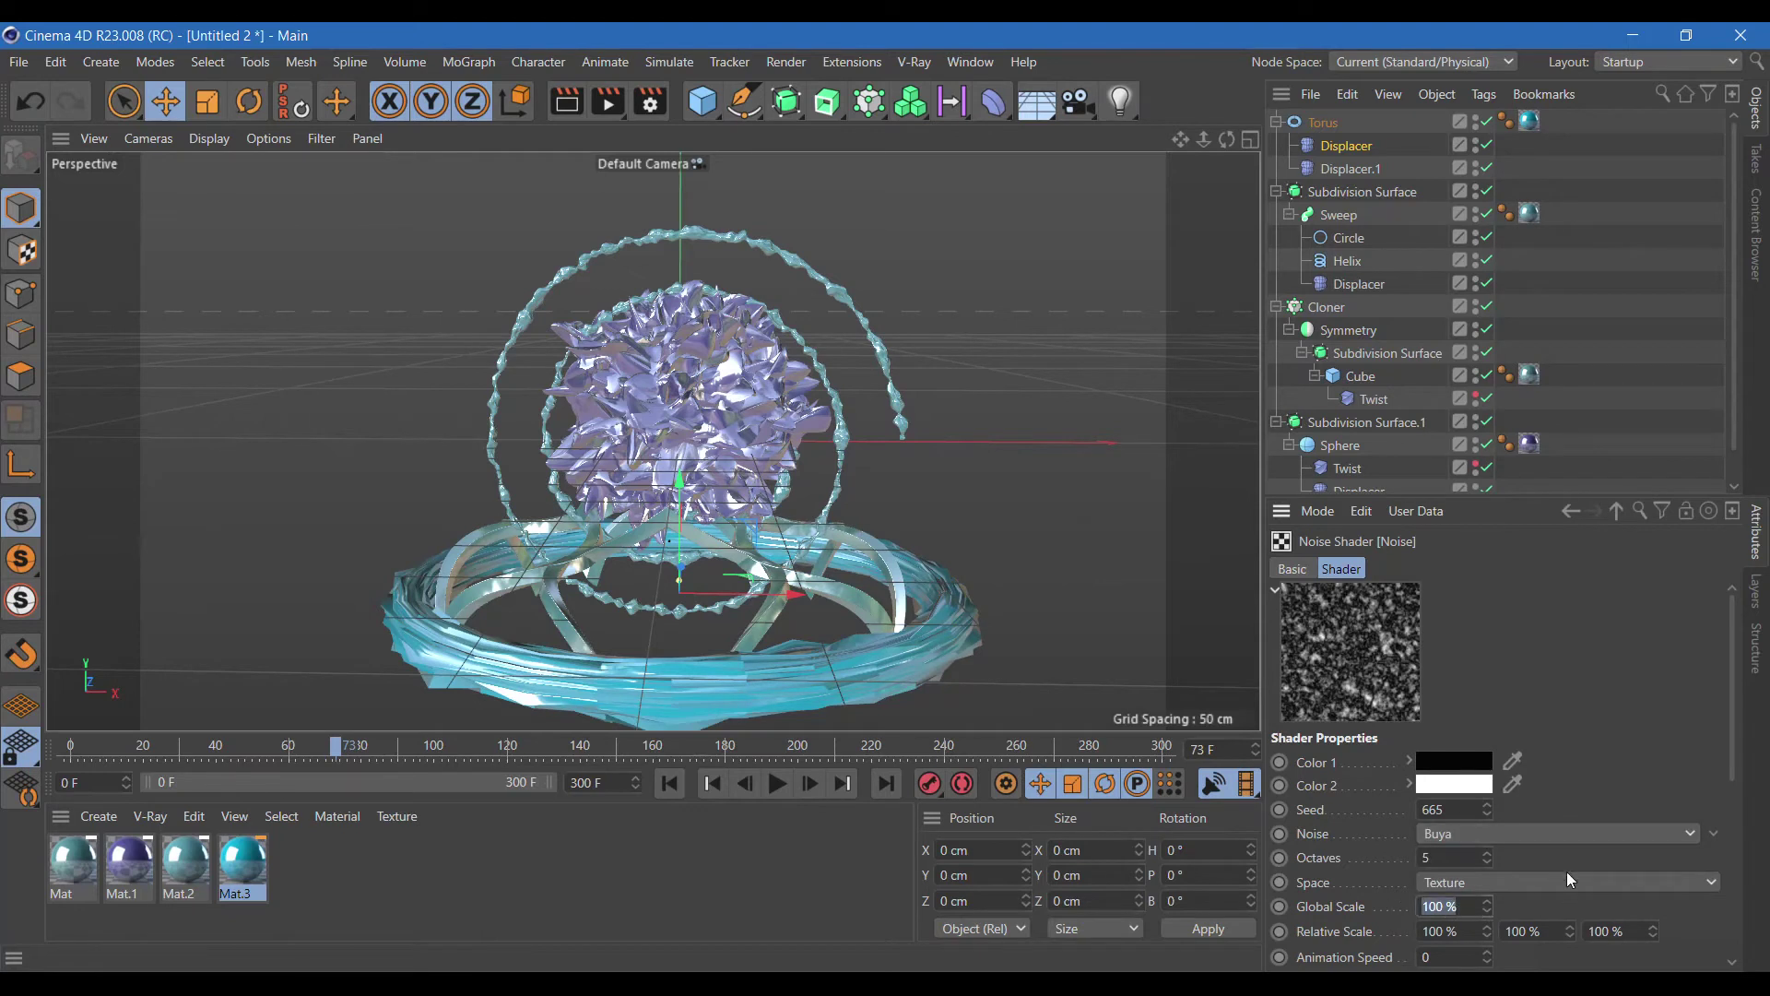
{"action": "type", "text": "200"}
{"action": "key", "text": "Return"}
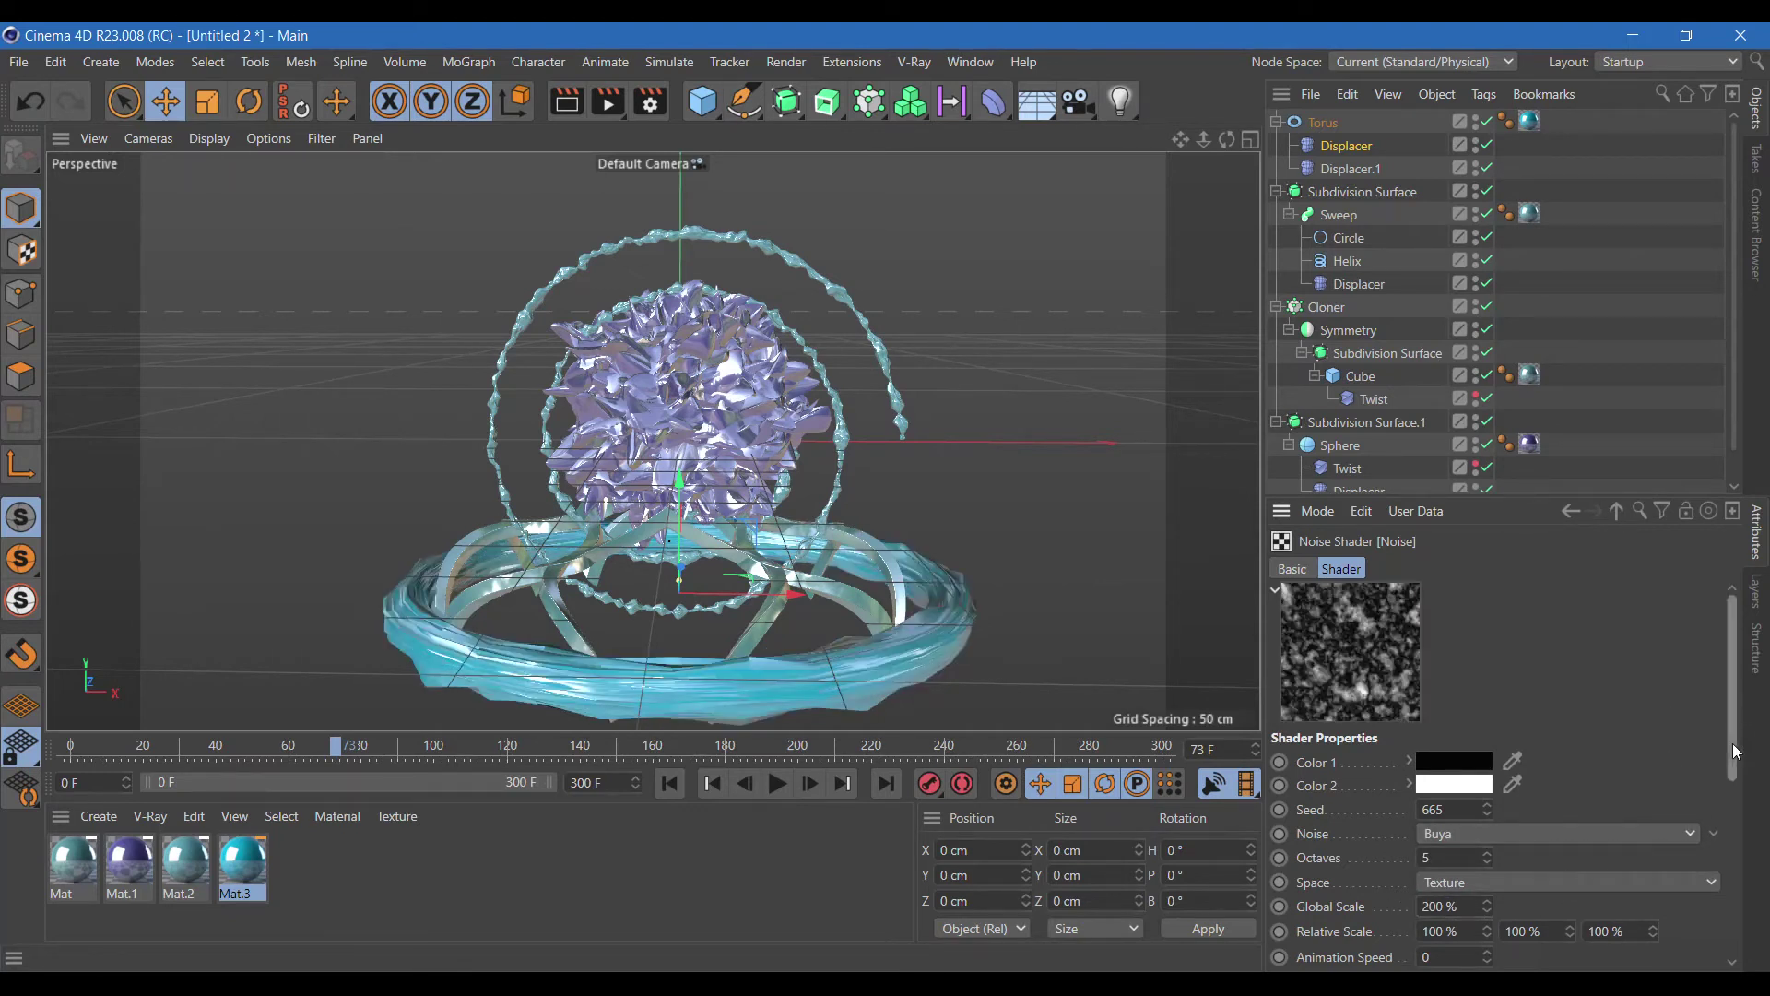
Set the Buya noise animation speed to 0.5.
{"action": "scroll", "coordinate": [1731, 738], "scroll_direction": "down", "scroll_amount": 5}
{"action": "double_click", "coordinate": [1461, 731]}
{"action": "type", "text": "0,5"}
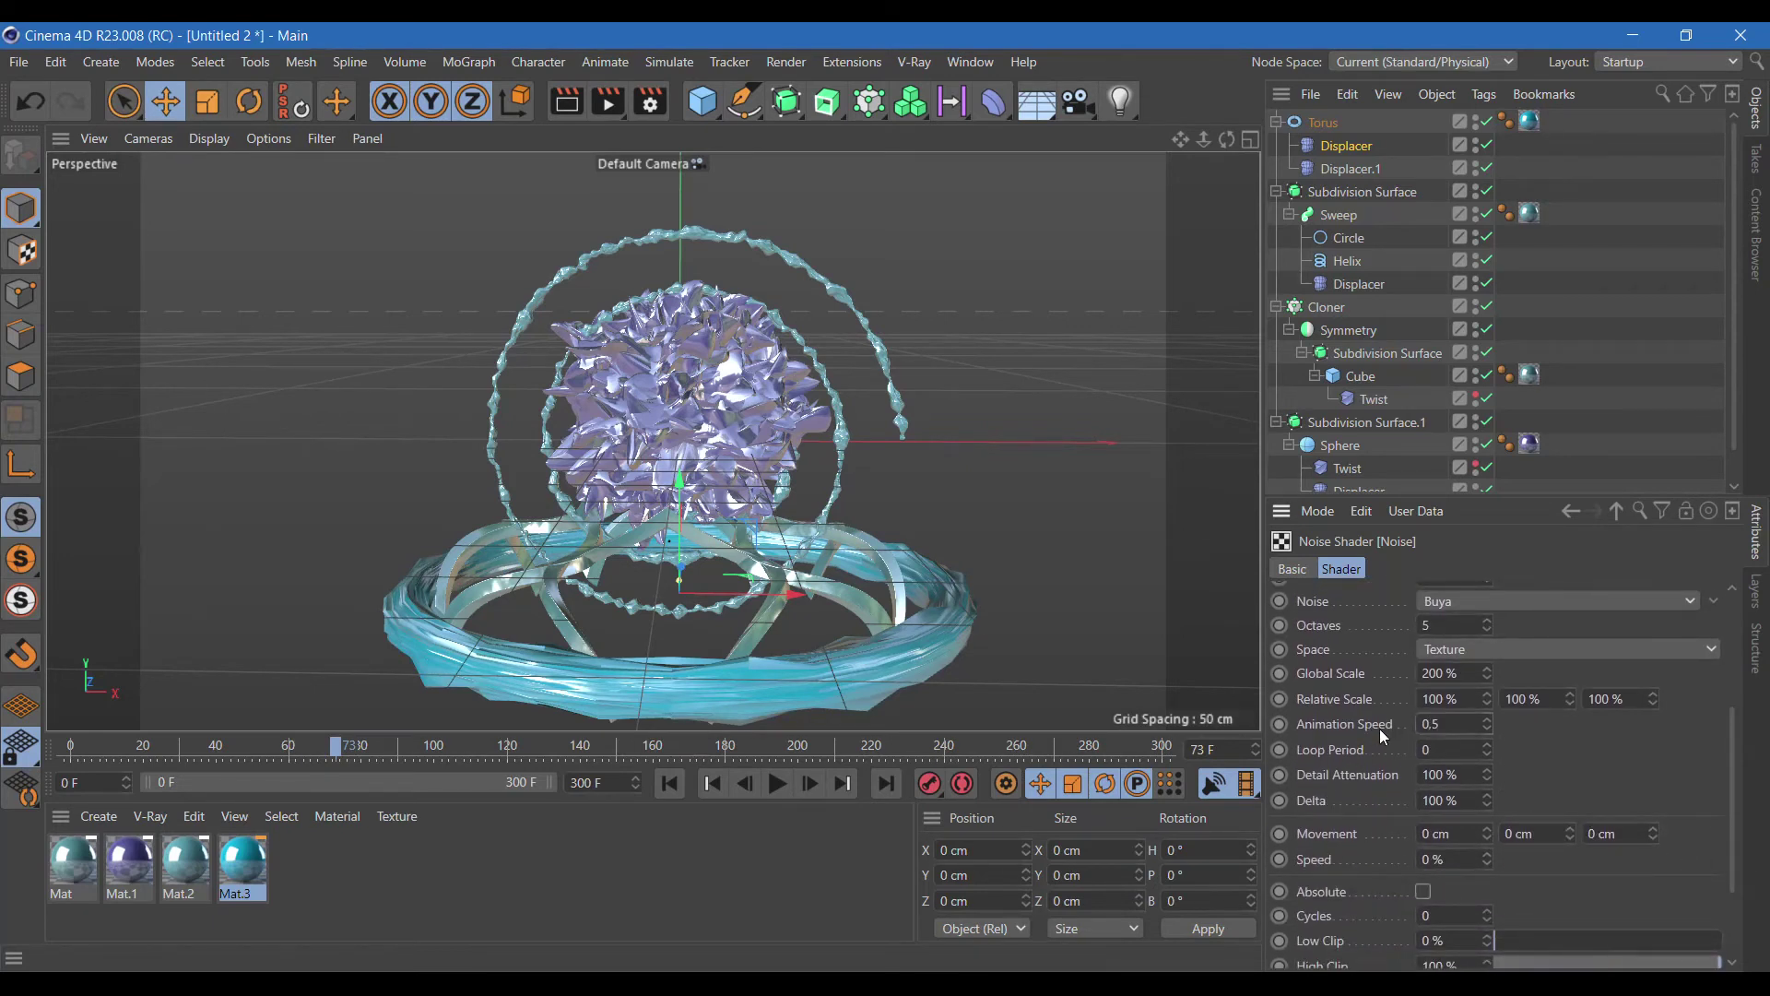
{"action": "key", "text": "Return"}
{"action": "left_click", "coordinate": [1351, 168]}
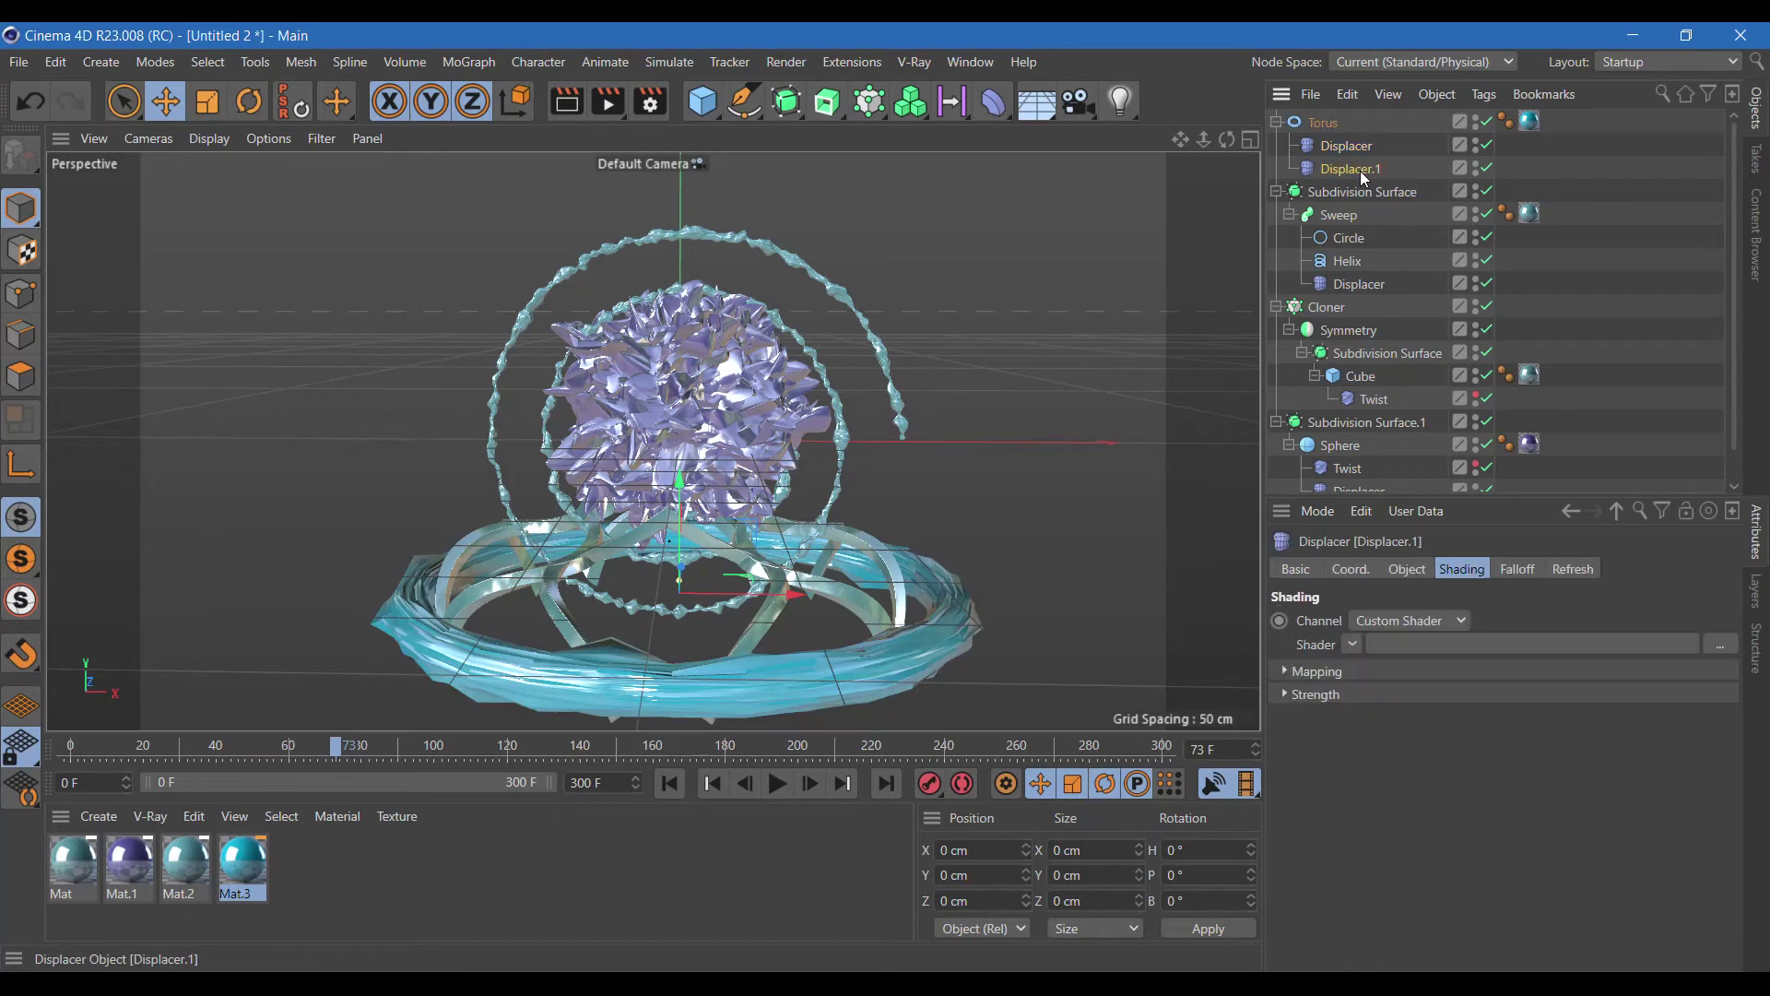
Set the first Displacer's height to -2 cm and Displacer.1's height to 30 cm.
{"action": "left_click", "coordinate": [1351, 148]}
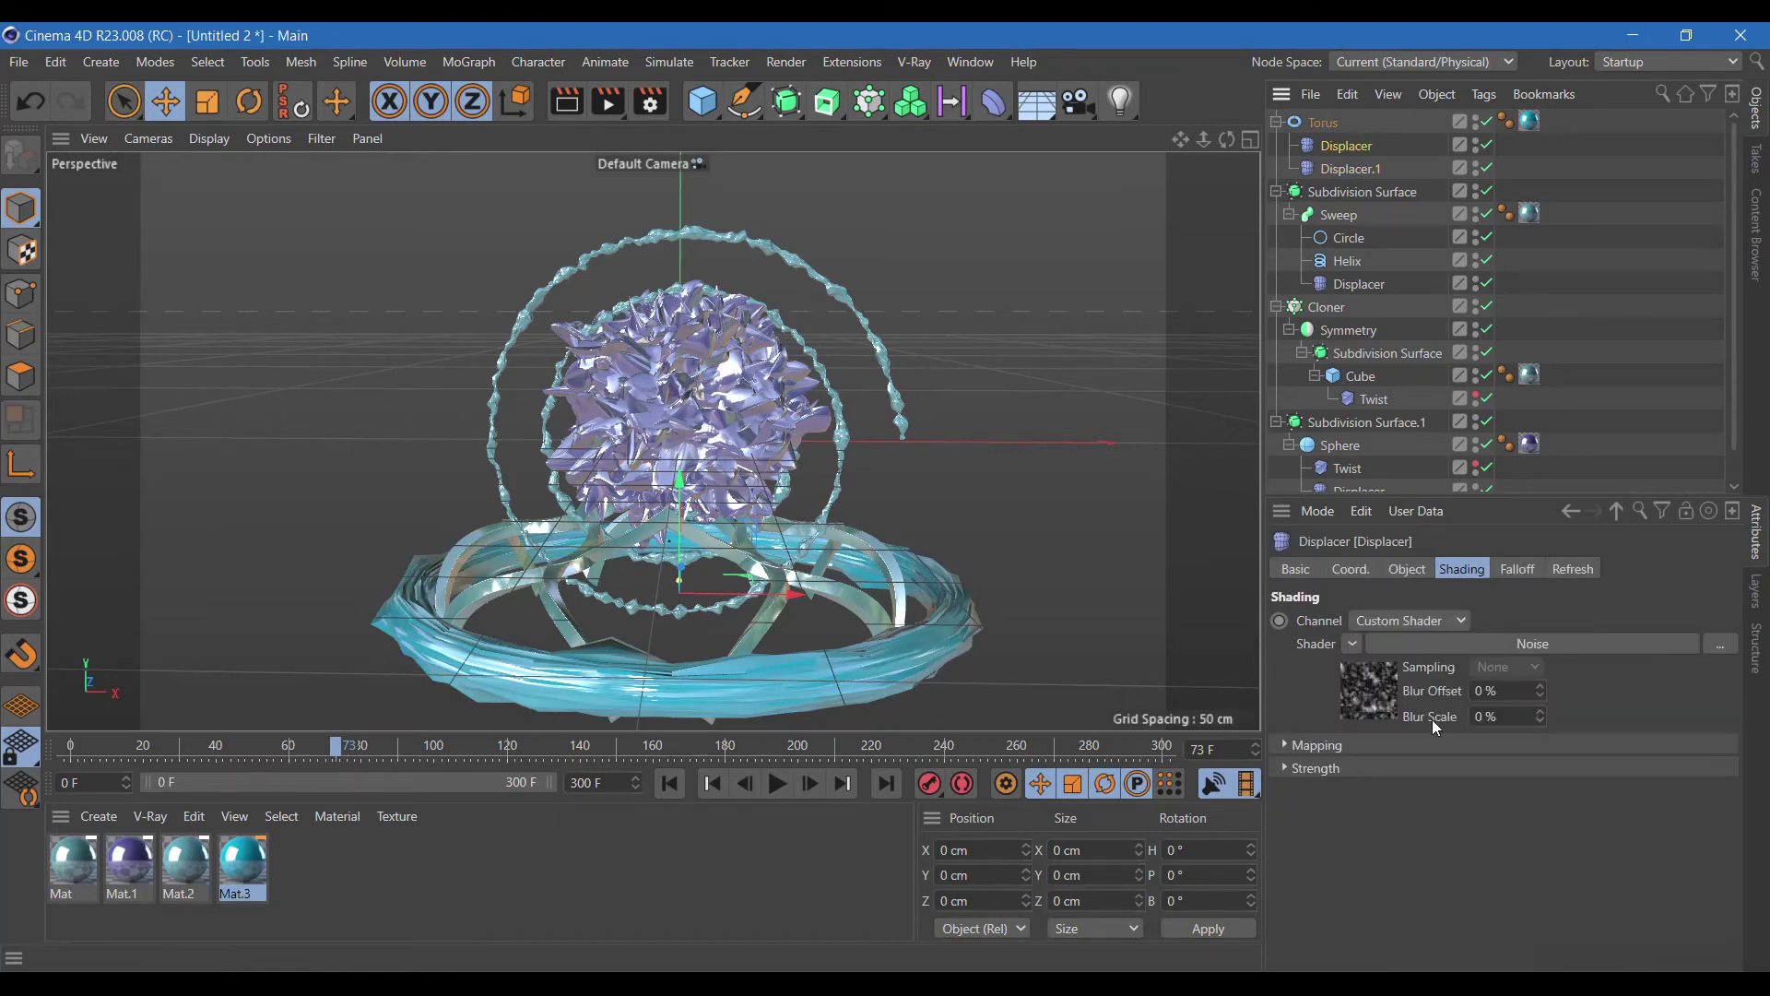
{"action": "left_click", "coordinate": [1408, 570]}
{"action": "mouse_move", "coordinate": [1425, 687]}
{"action": "left_mouse_down"}
{"action": "mouse_move", "coordinate": [1424, 729]}
{"action": "mouse_move", "coordinate": [1422, 645]}
{"action": "left_mouse_up"}
{"action": "left_click", "coordinate": [1361, 171]}
{"action": "left_click_drag", "start_coordinate": [1421, 678], "coordinate": [1421, 645]}
Give Displacer.1 a Noise shader of type Voronoi 2.
{"action": "left_click", "coordinate": [1462, 569]}
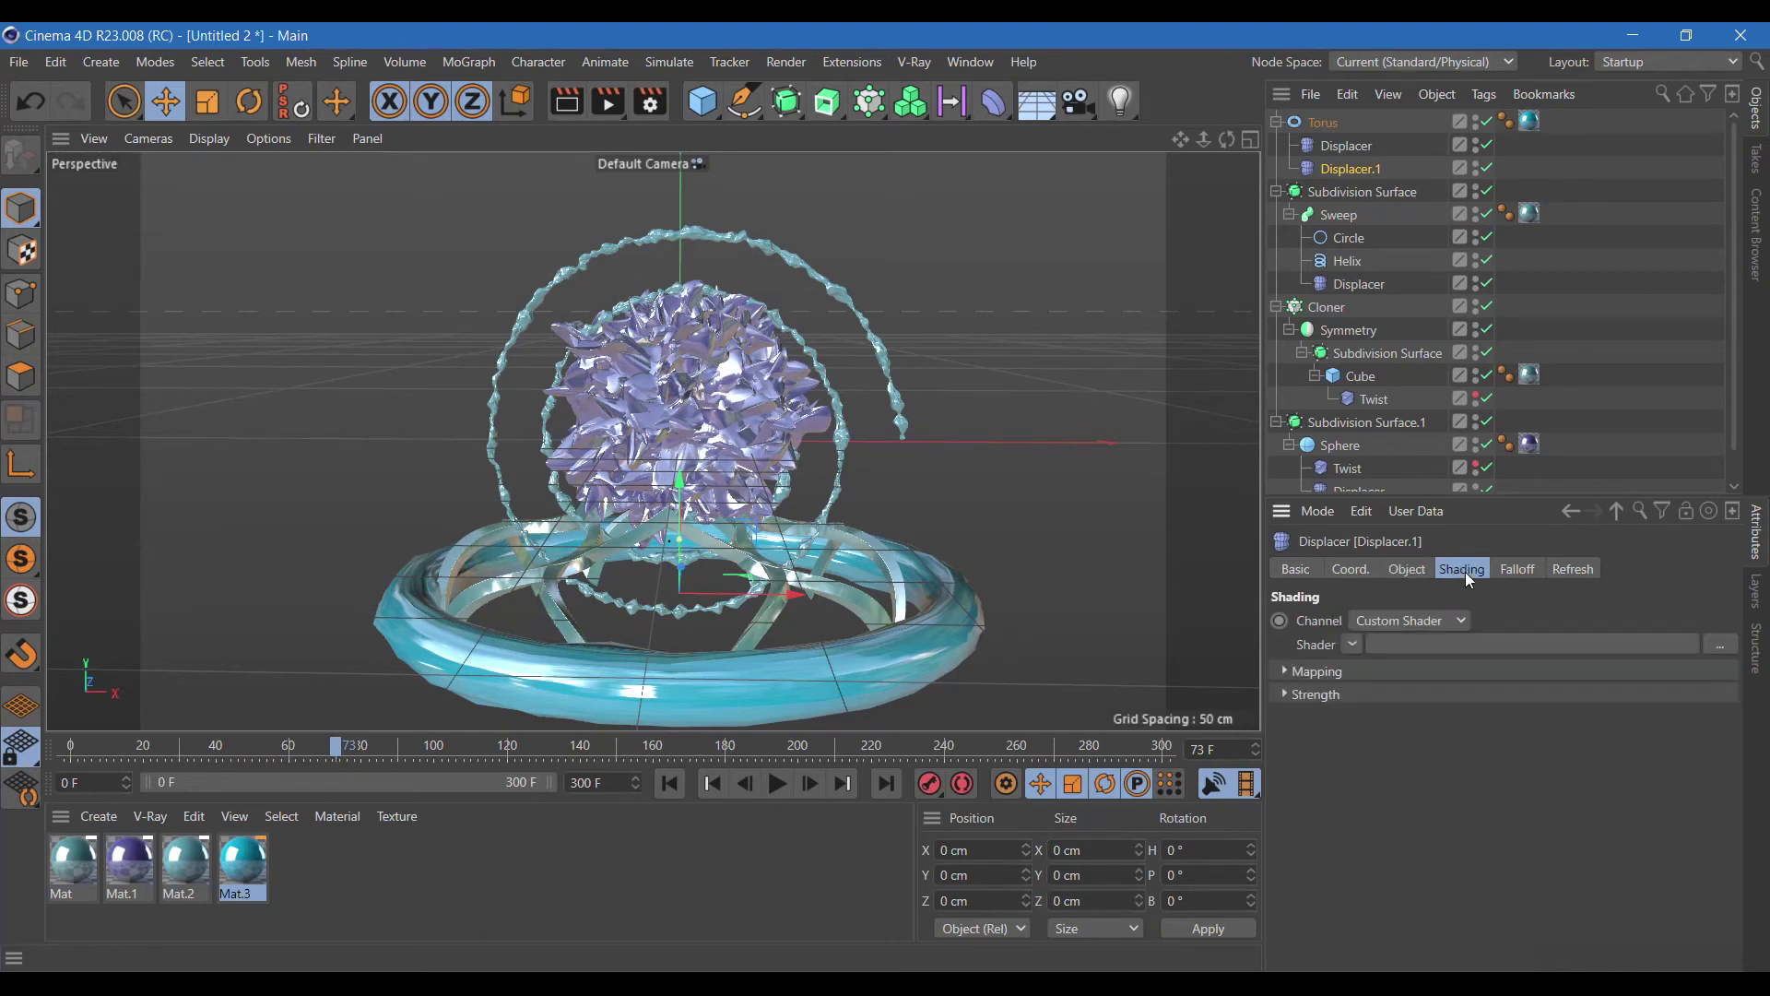
{"action": "left_click", "coordinate": [1353, 645]}
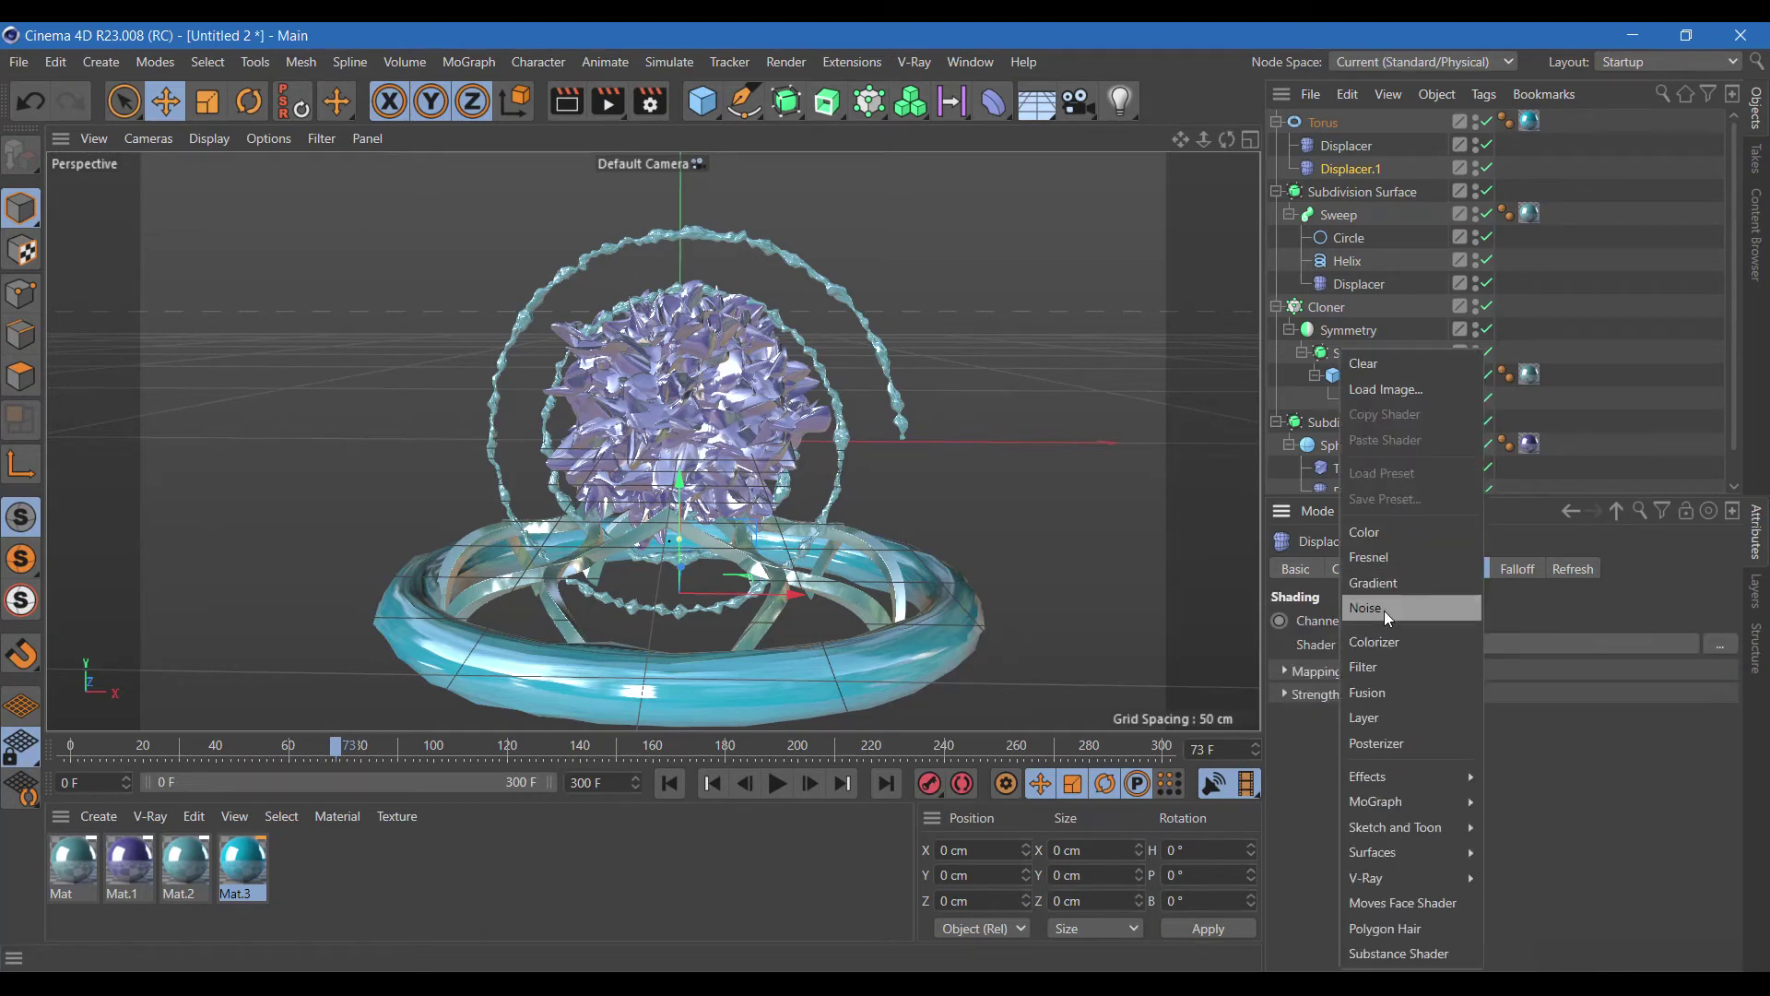
{"action": "left_click", "coordinate": [1383, 608]}
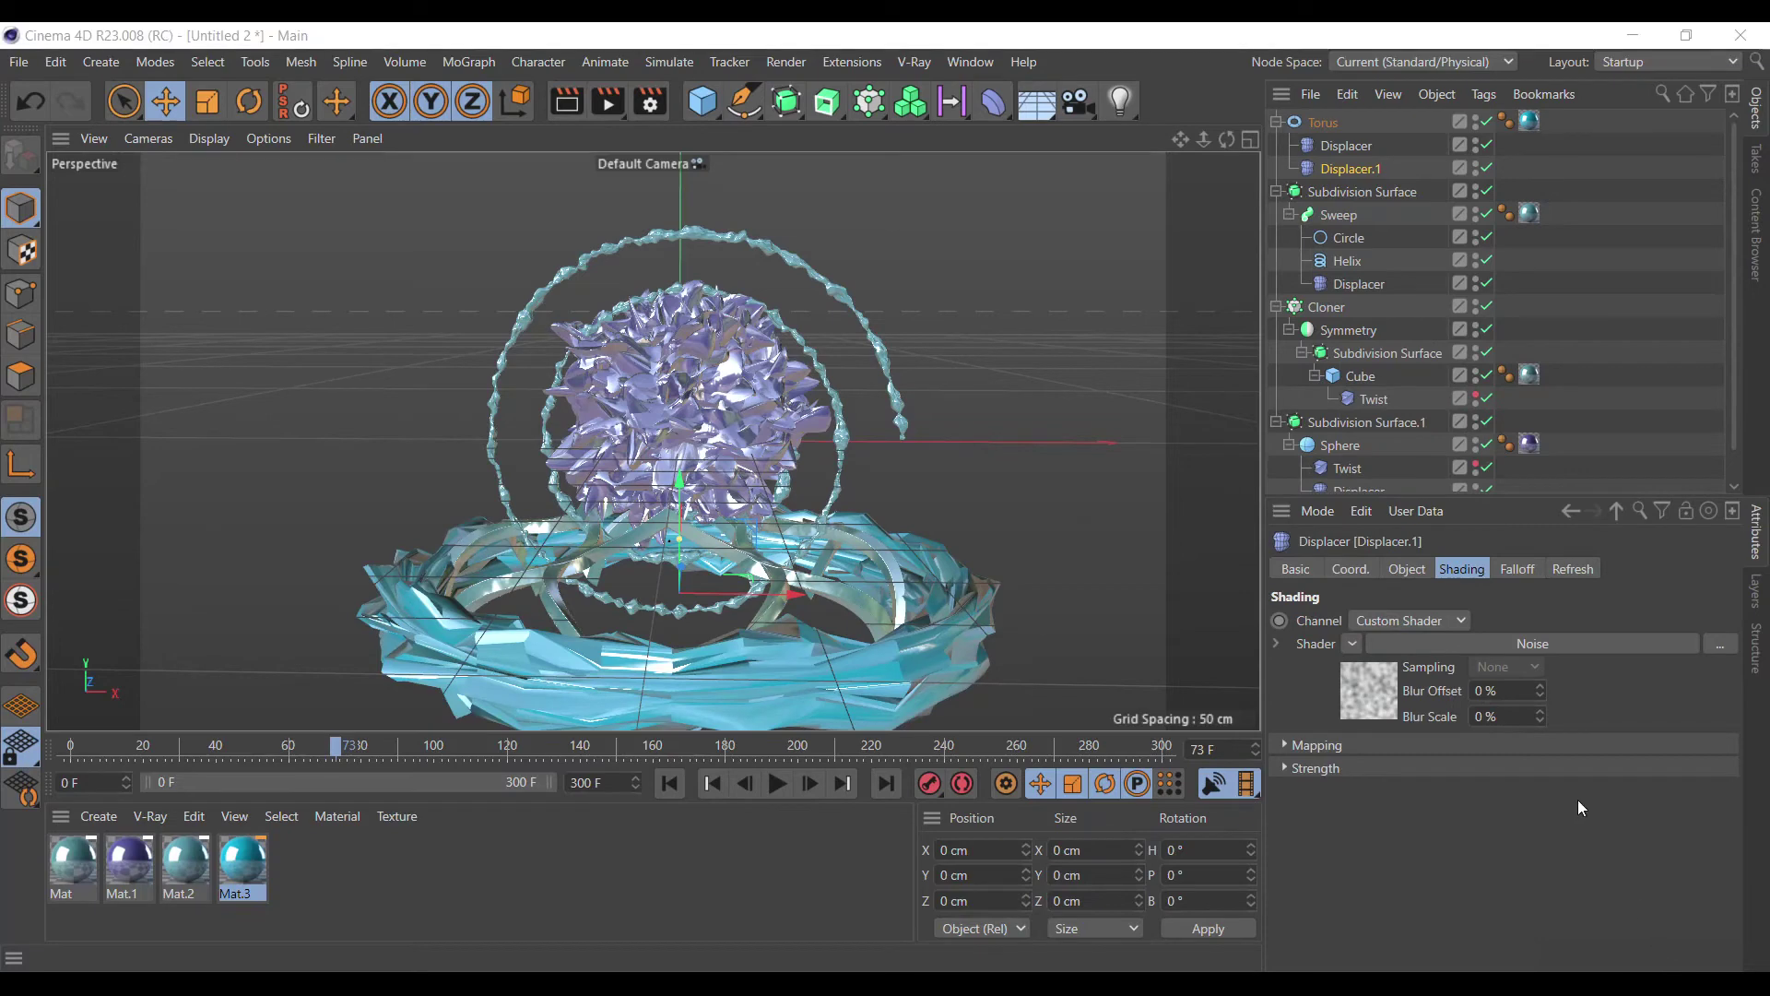
{"action": "left_click", "coordinate": [1378, 701]}
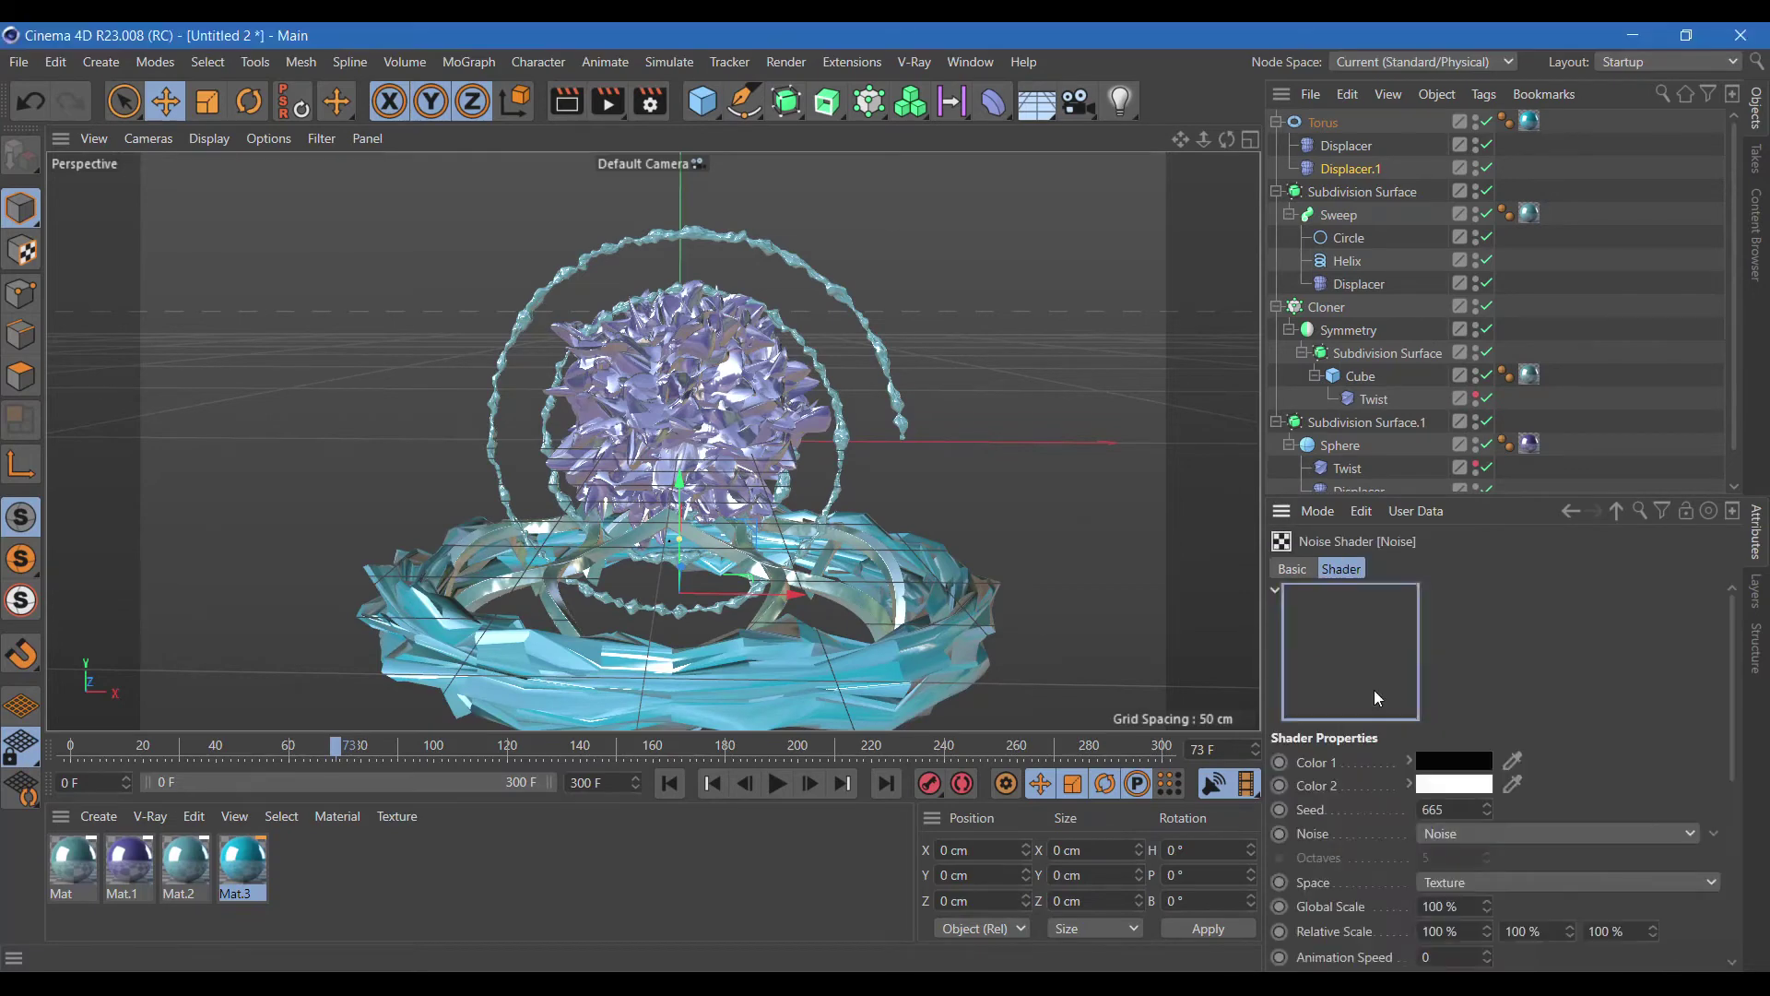
{"action": "left_click", "coordinate": [1494, 836]}
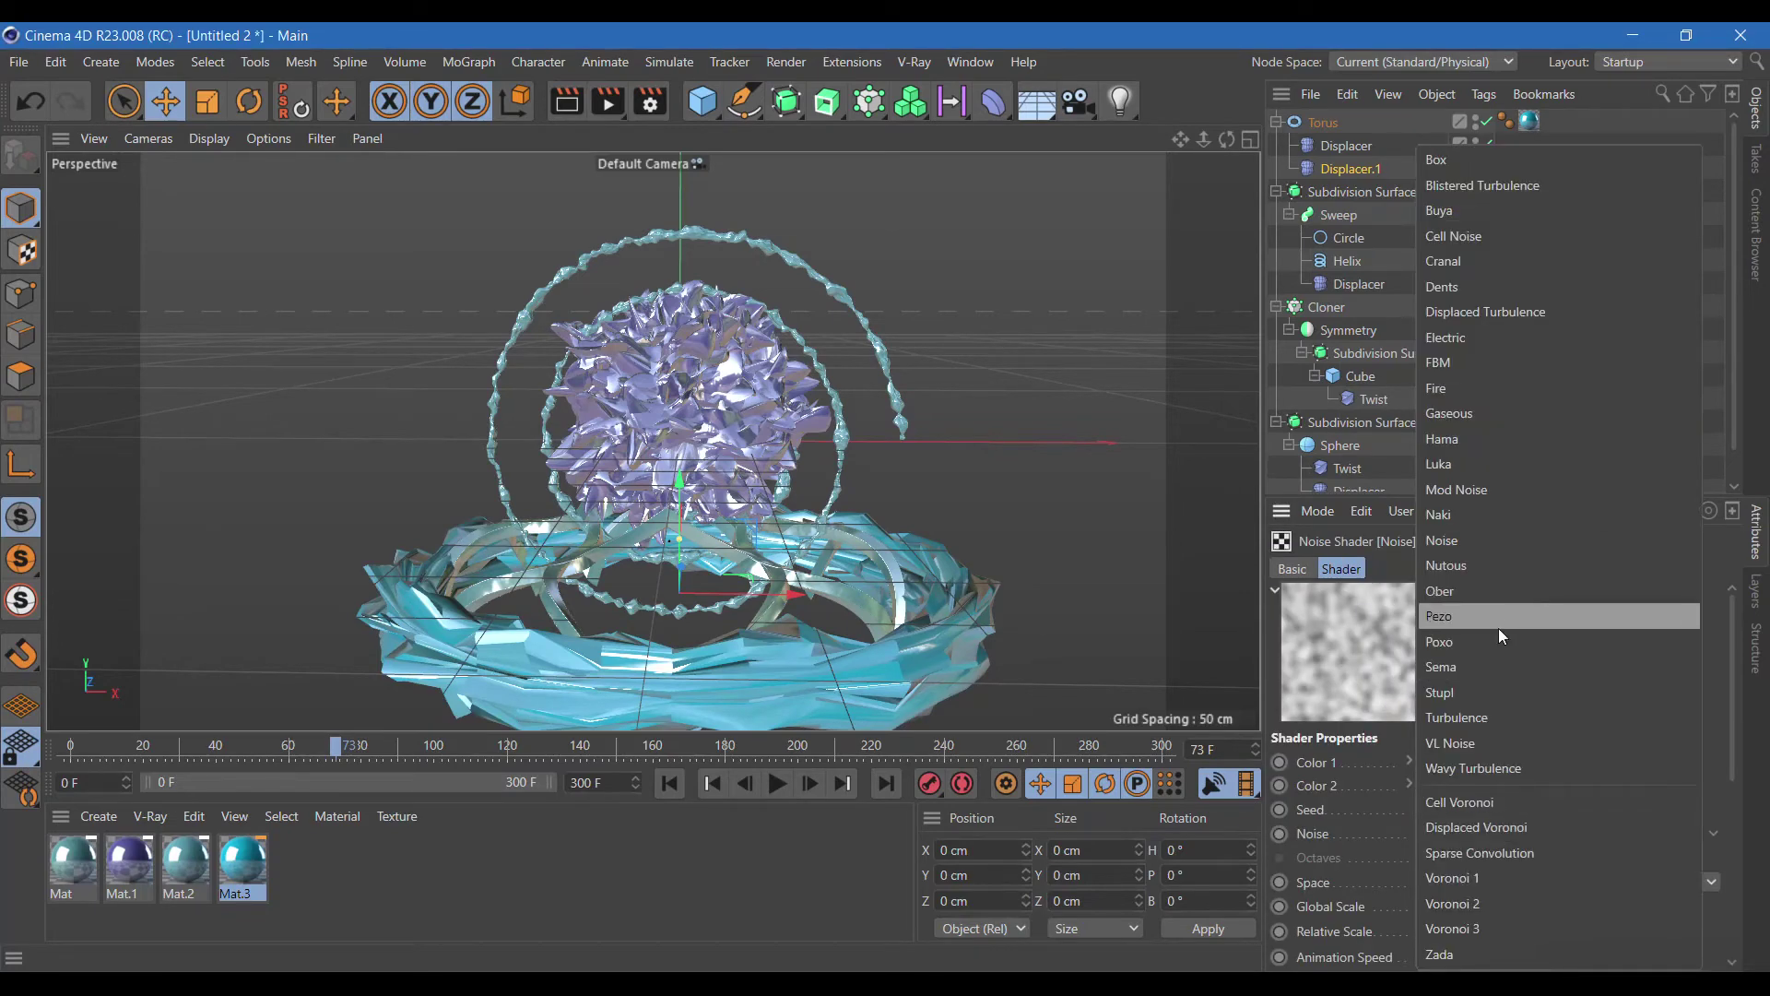
{"action": "left_click", "coordinate": [1491, 640]}
{"action": "left_click", "coordinate": [1492, 835]}
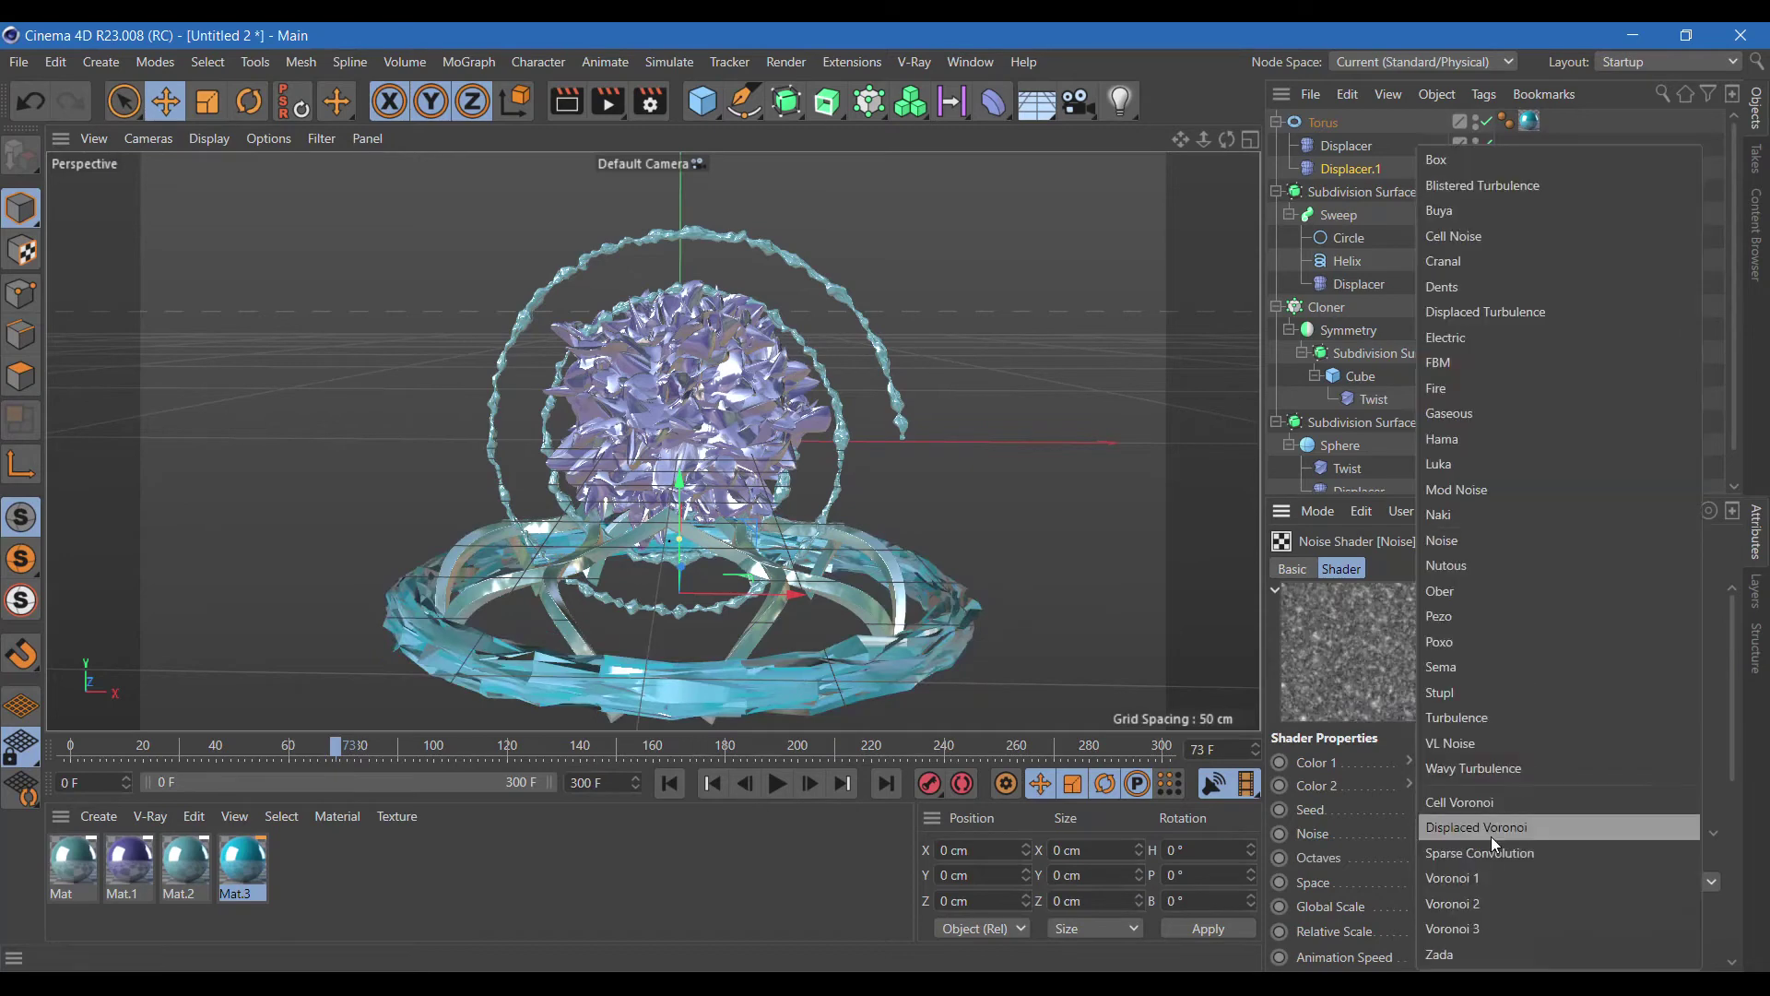
{"action": "left_click", "coordinate": [1480, 897]}
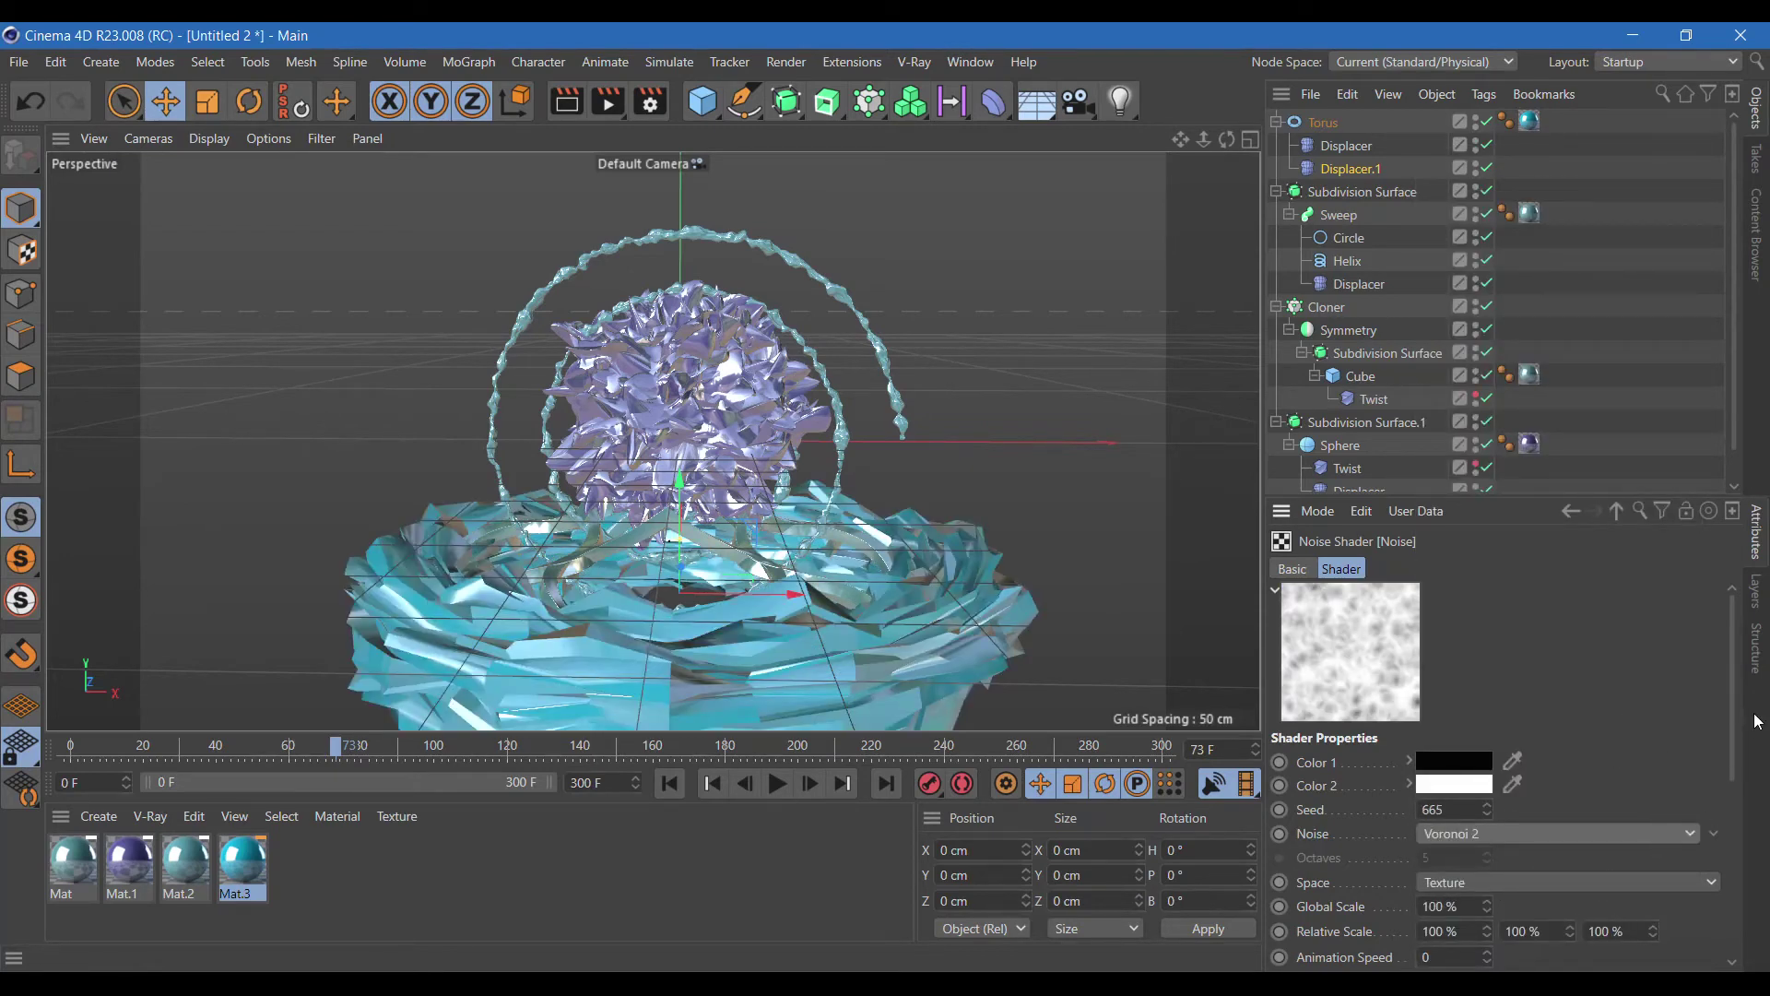
{"action": "left_click_drag", "start_coordinate": [1735, 704], "coordinate": [1623, 780]}
Set the Voronoi 2 noise to 200% global scale and 0.5 animation speed, then preview playback.
{"action": "left_click", "coordinate": [1480, 724]}
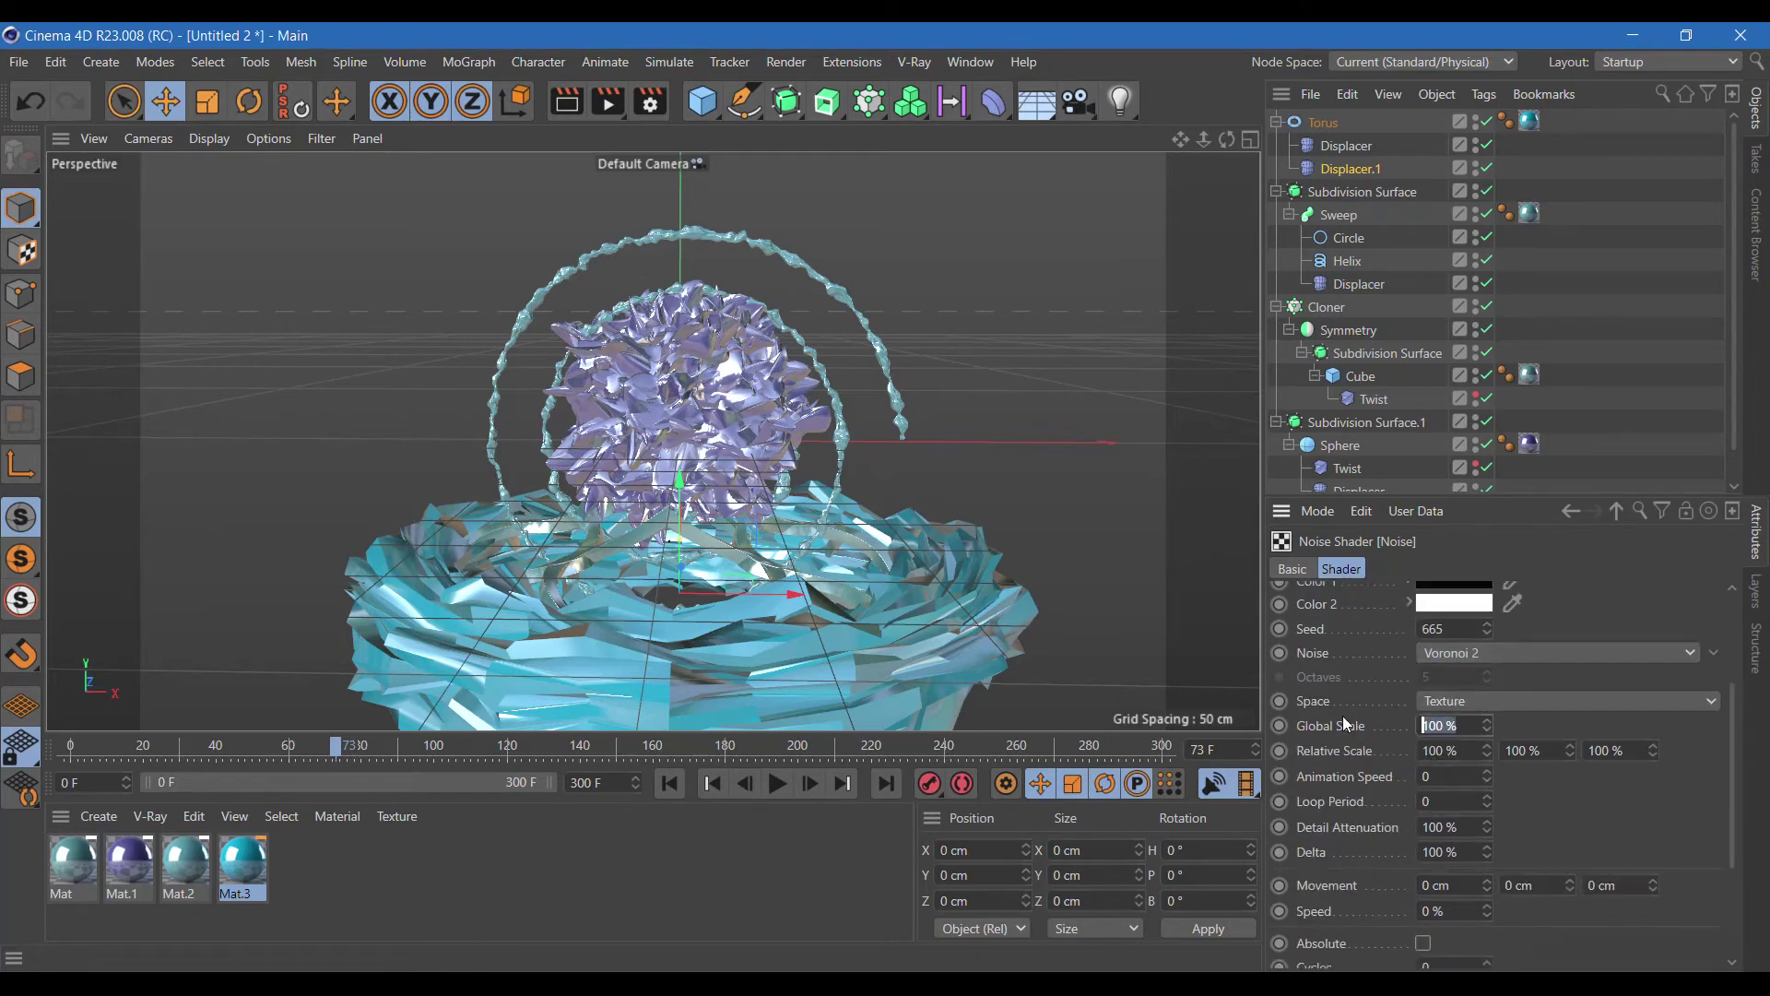
{"action": "type", "text": "200"}
{"action": "key", "text": "Return"}
{"action": "left_click", "coordinate": [1422, 779]}
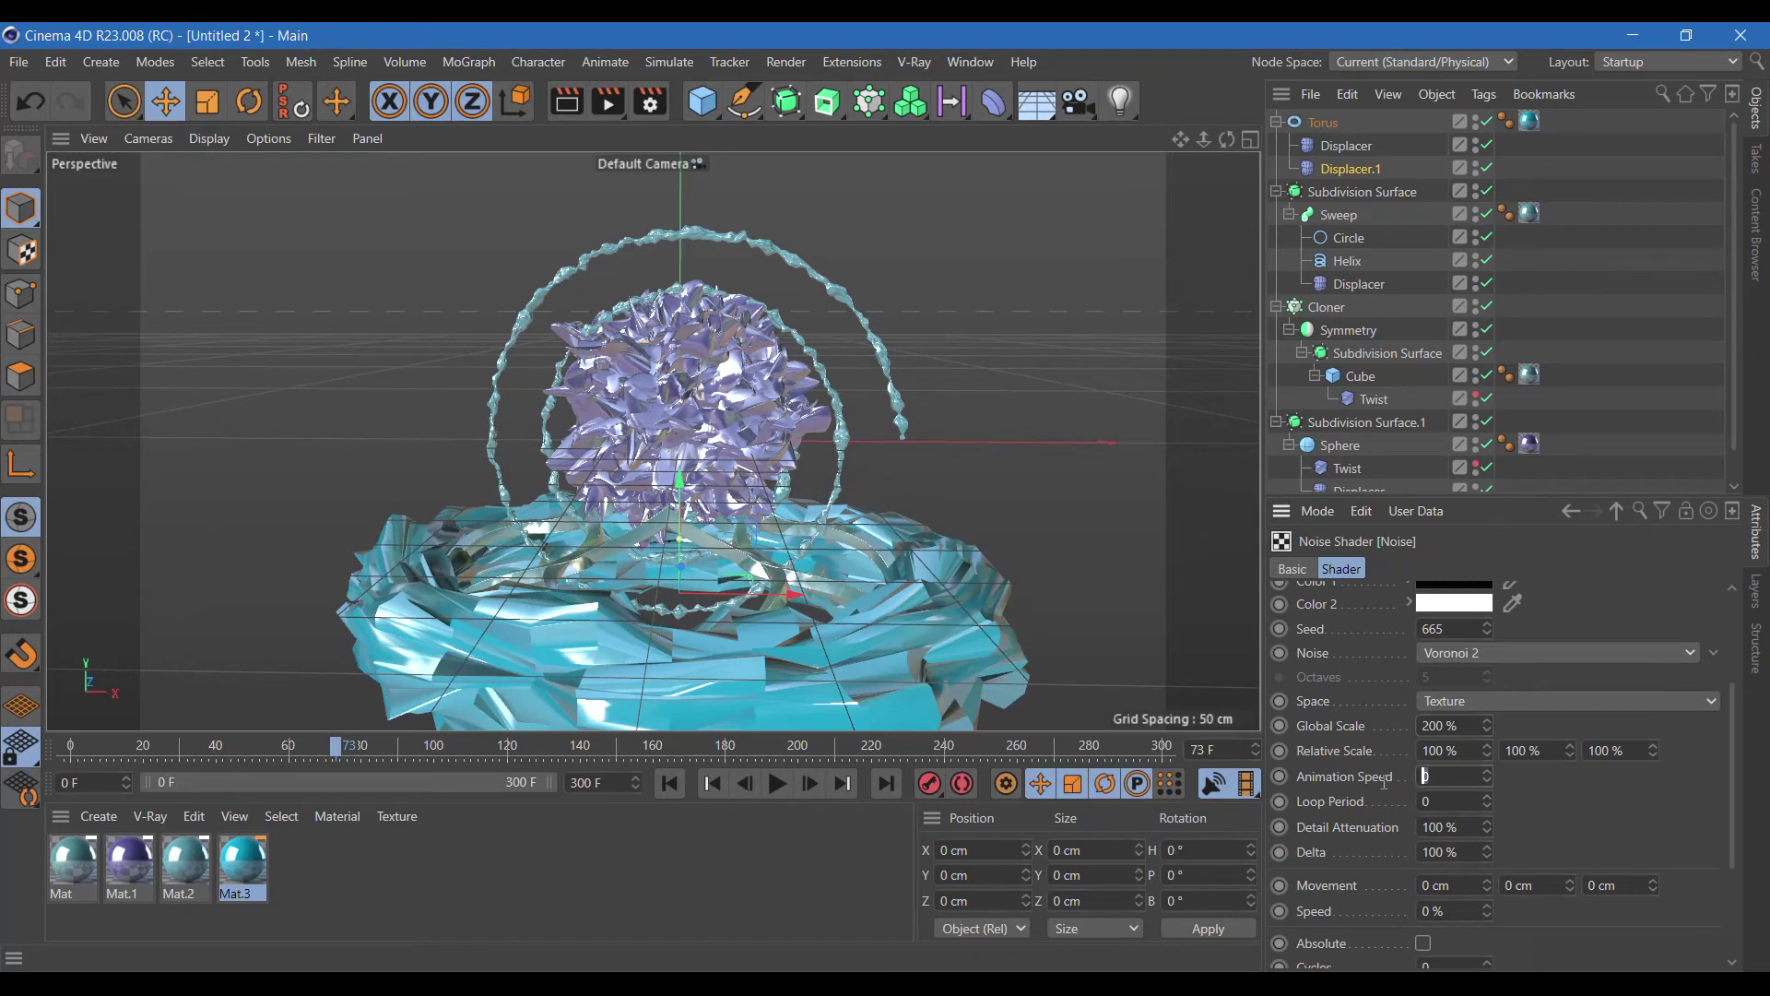
{"action": "type", "text": "0.5"}
{"action": "key", "text": "Return"}
{"action": "left_click", "coordinate": [778, 786]}
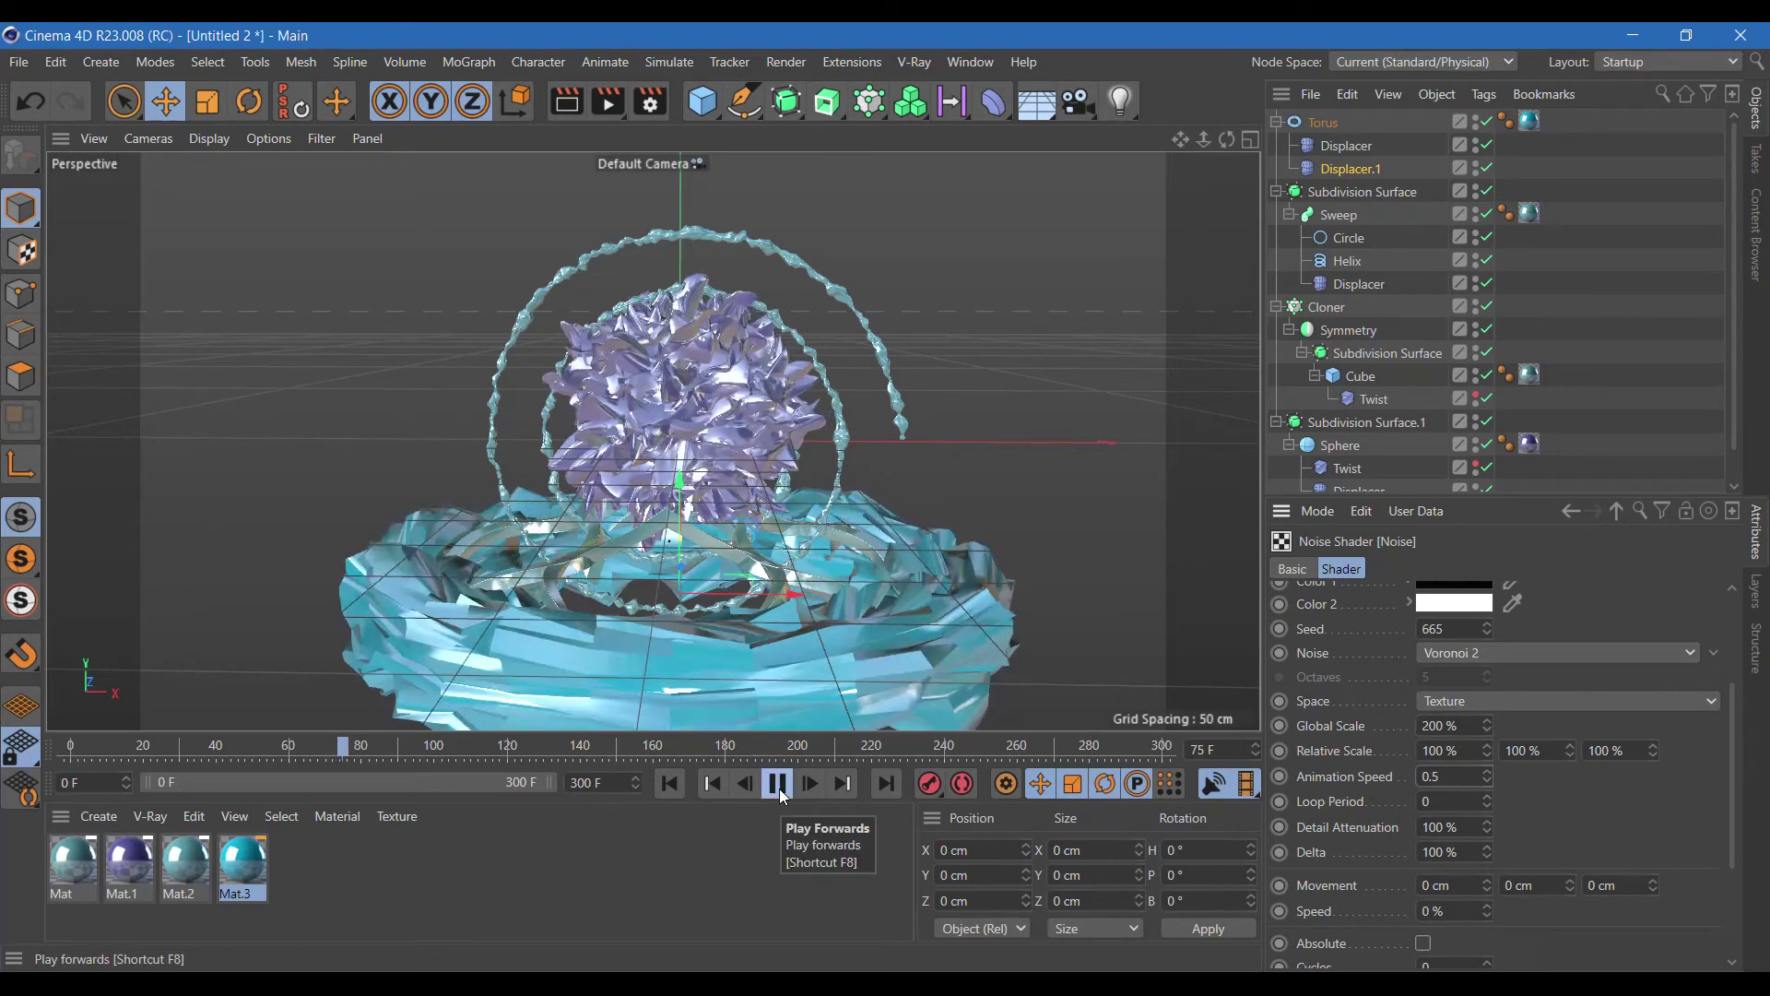
{"action": "left_click", "coordinate": [778, 785]}
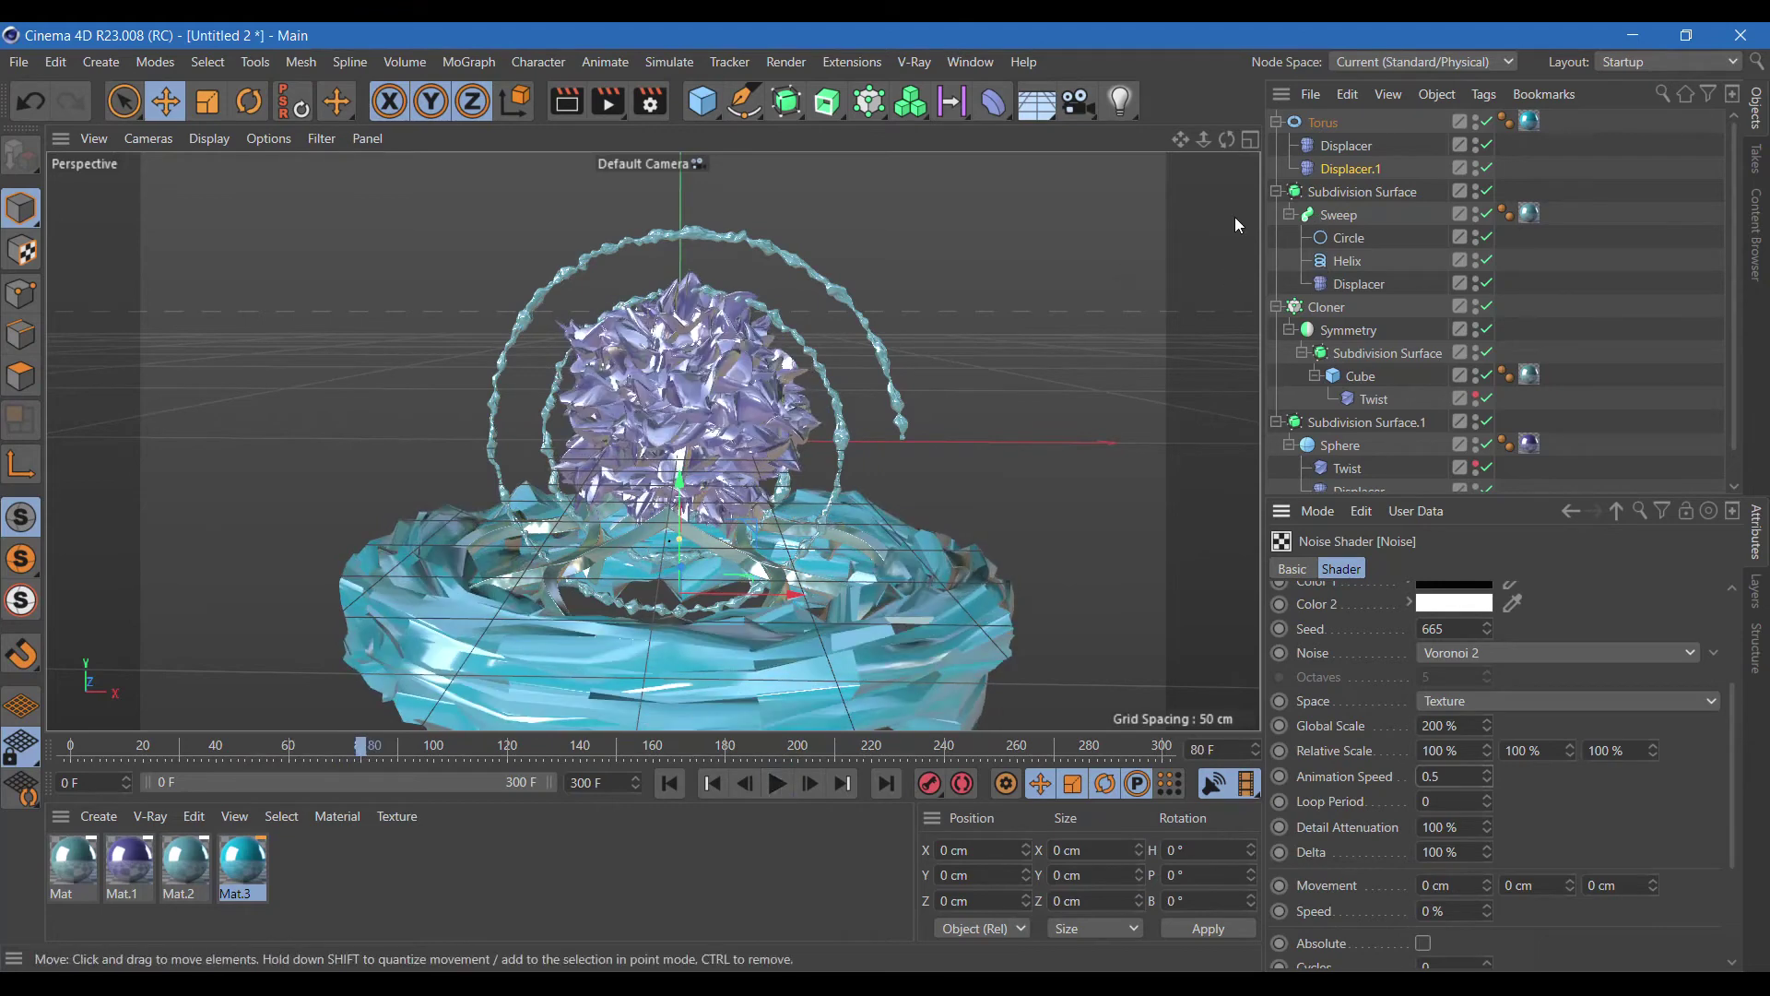
{"action": "left_click", "coordinate": [786, 102]}
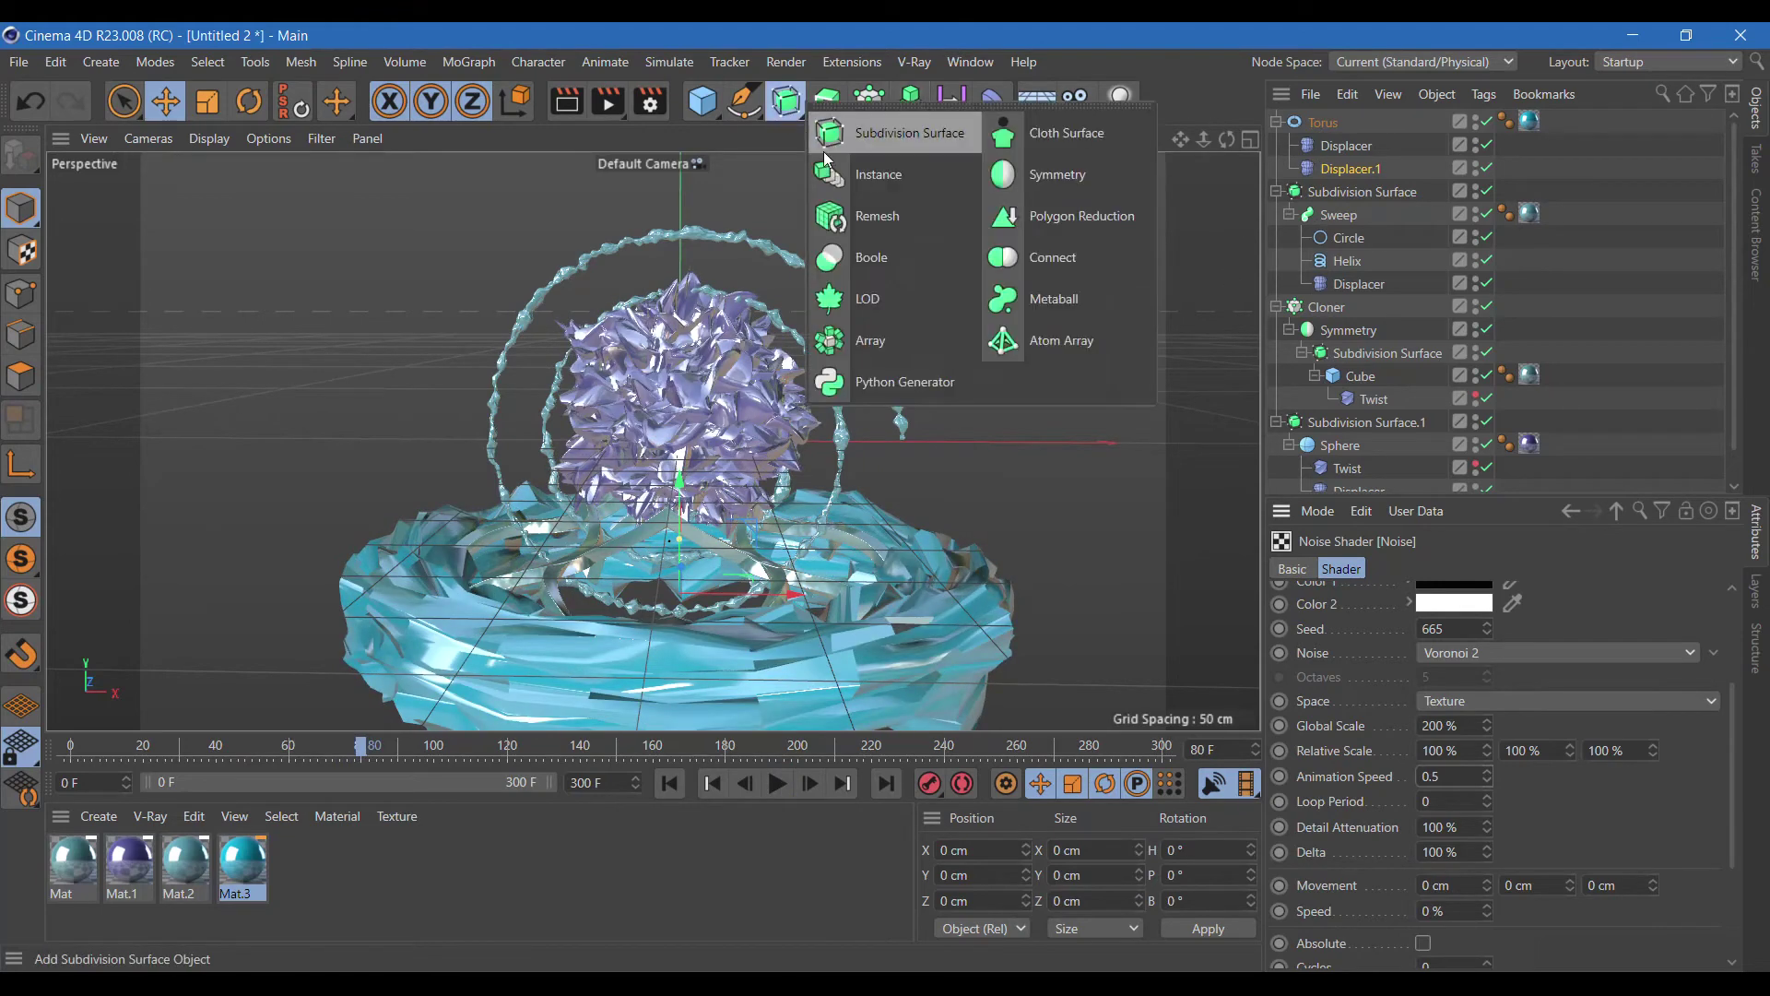
Put the torus inside a new Subdivision Surface and render to check it.
{"action": "left_click", "coordinate": [866, 143]}
{"action": "left_click_drag", "start_coordinate": [1307, 144], "coordinate": [1336, 123]}
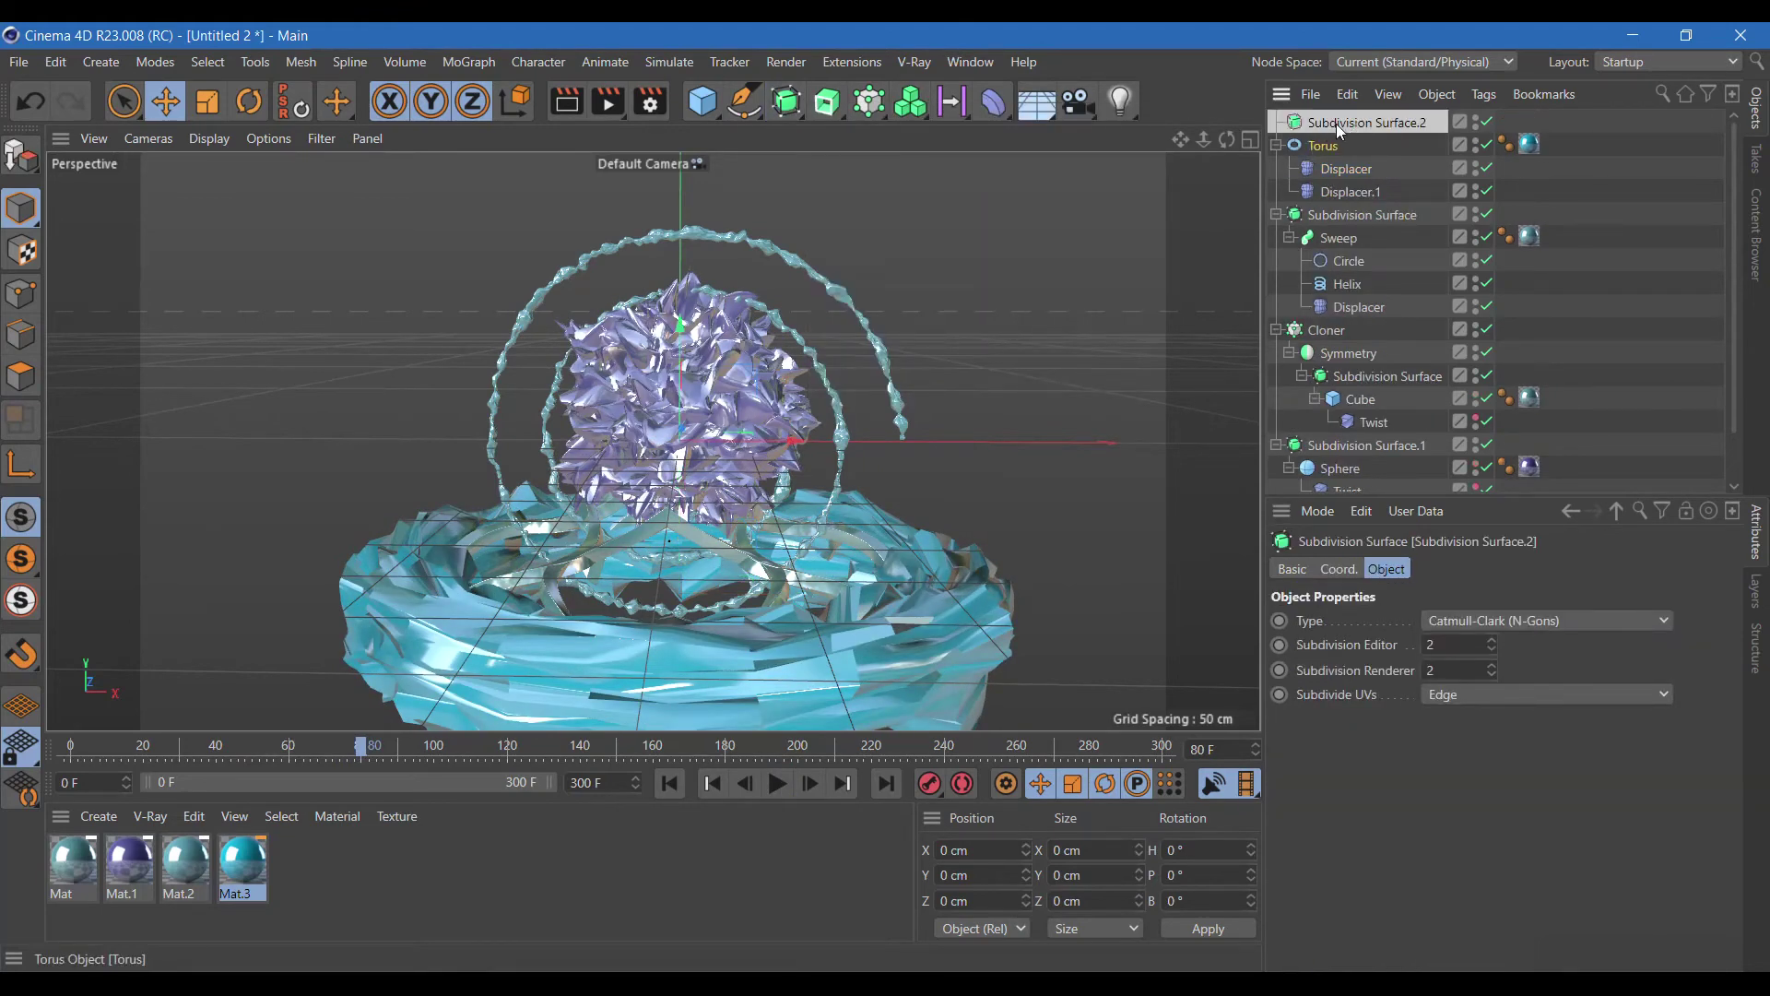
{"action": "key", "text": "ctrl+r"}
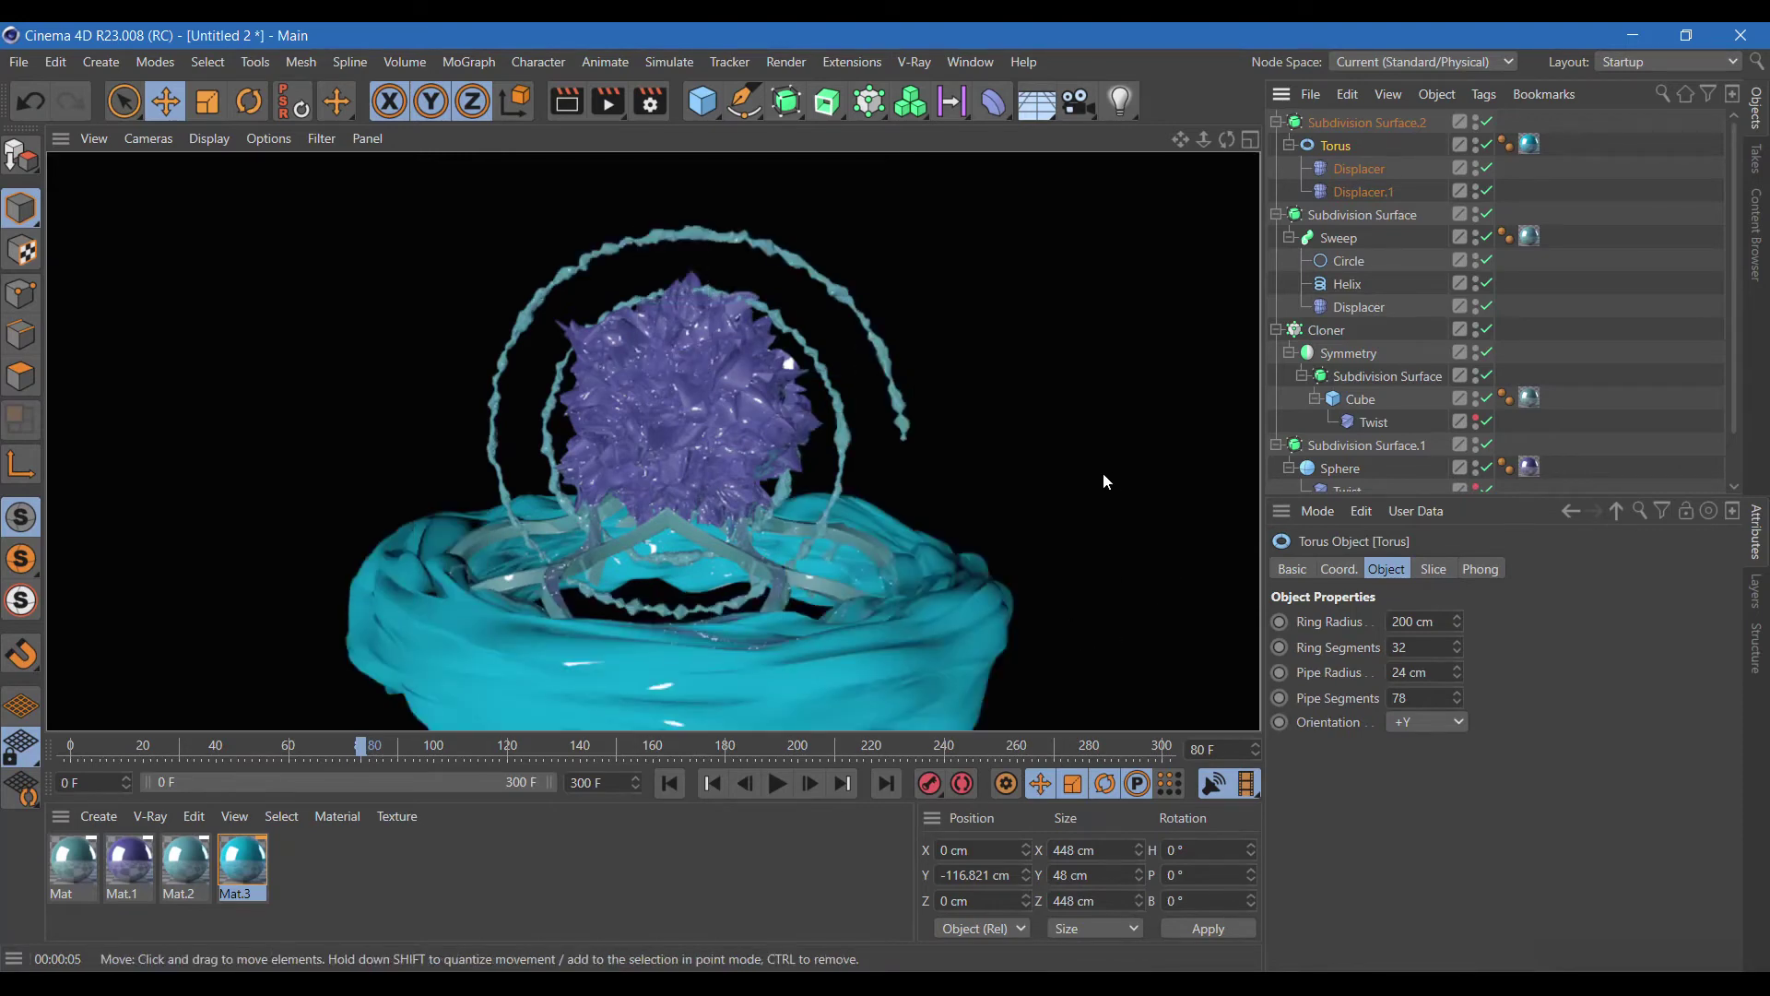
Change the first Displacer's noise type from Buya to plain Noise.
{"action": "left_click", "coordinate": [1367, 168]}
{"action": "left_click", "coordinate": [1371, 693]}
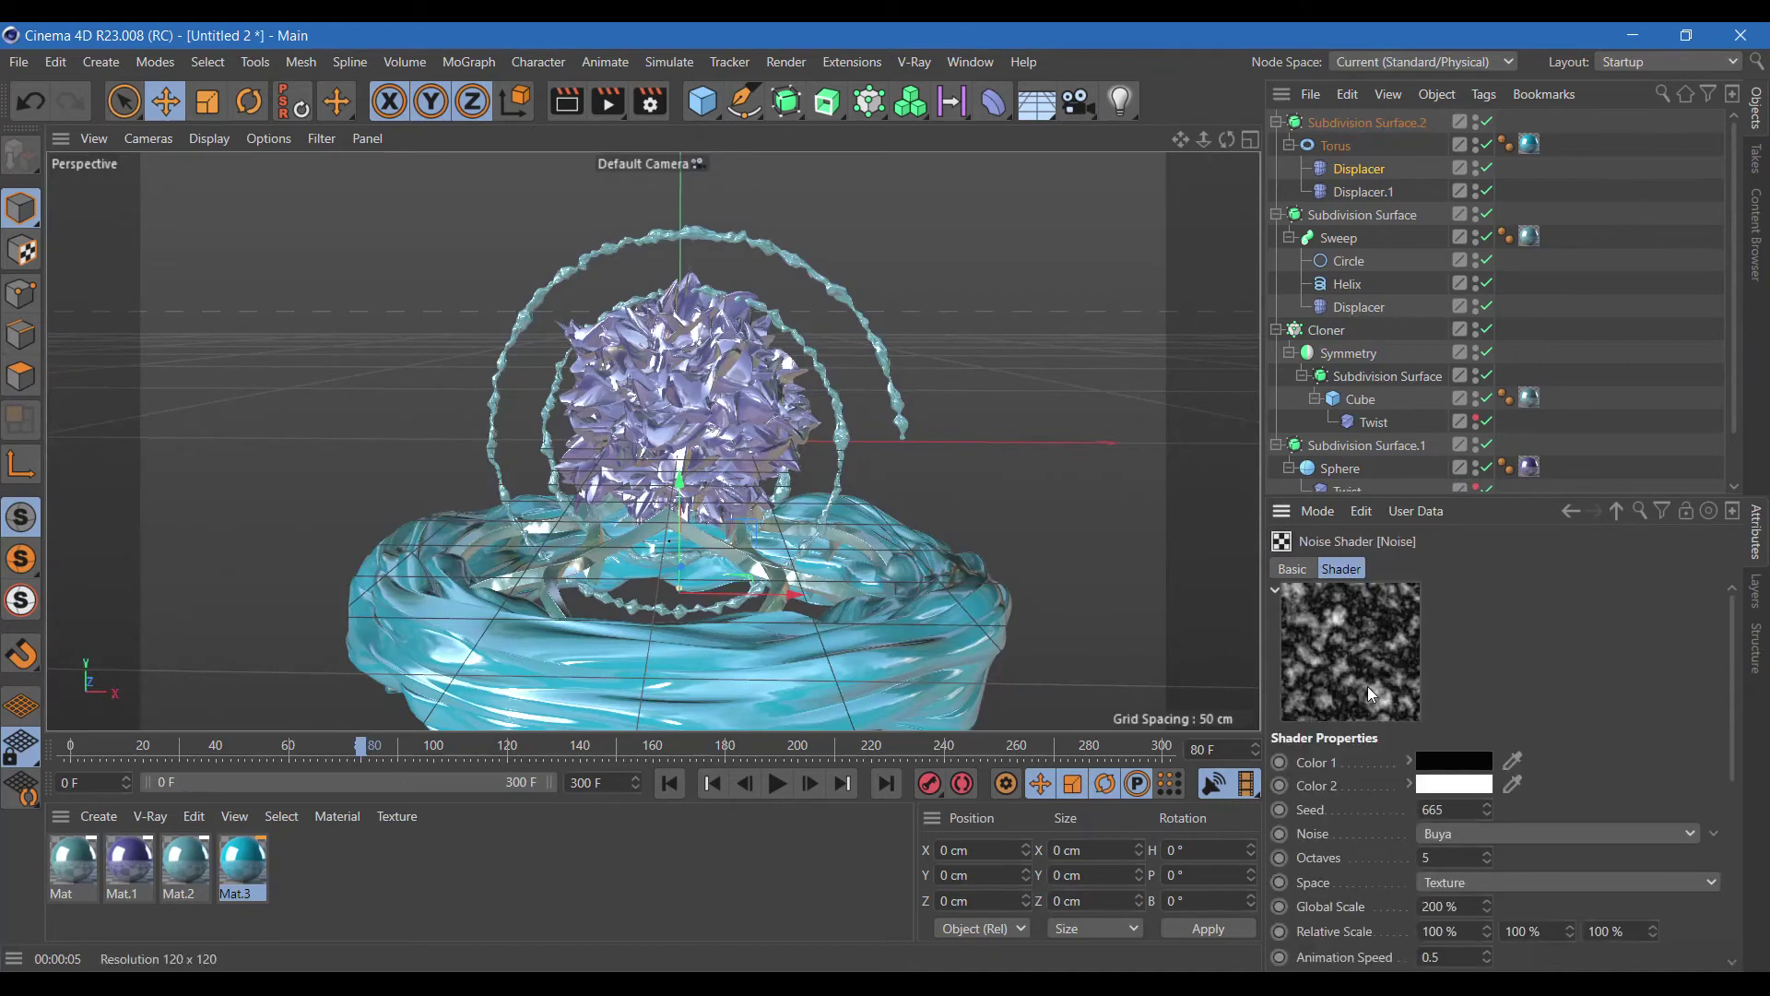
{"action": "left_click", "coordinate": [1510, 836]}
{"action": "left_click", "coordinate": [1465, 544]}
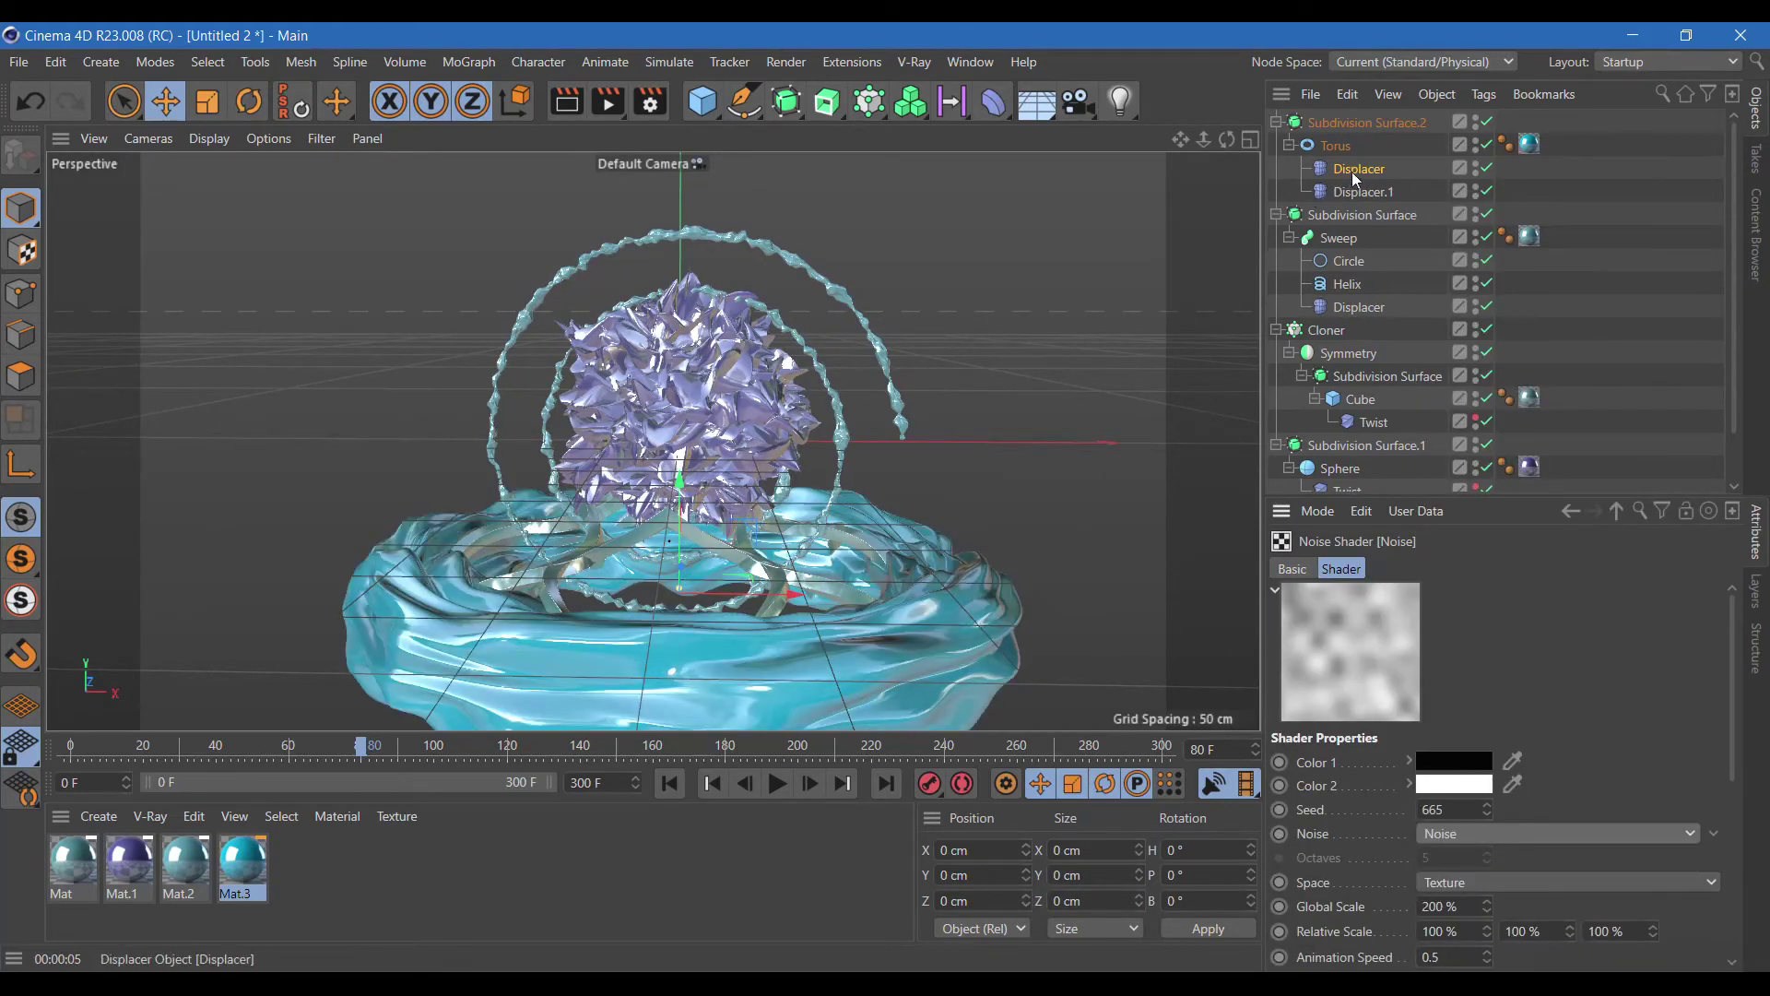
{"action": "left_click", "coordinate": [1336, 146]}
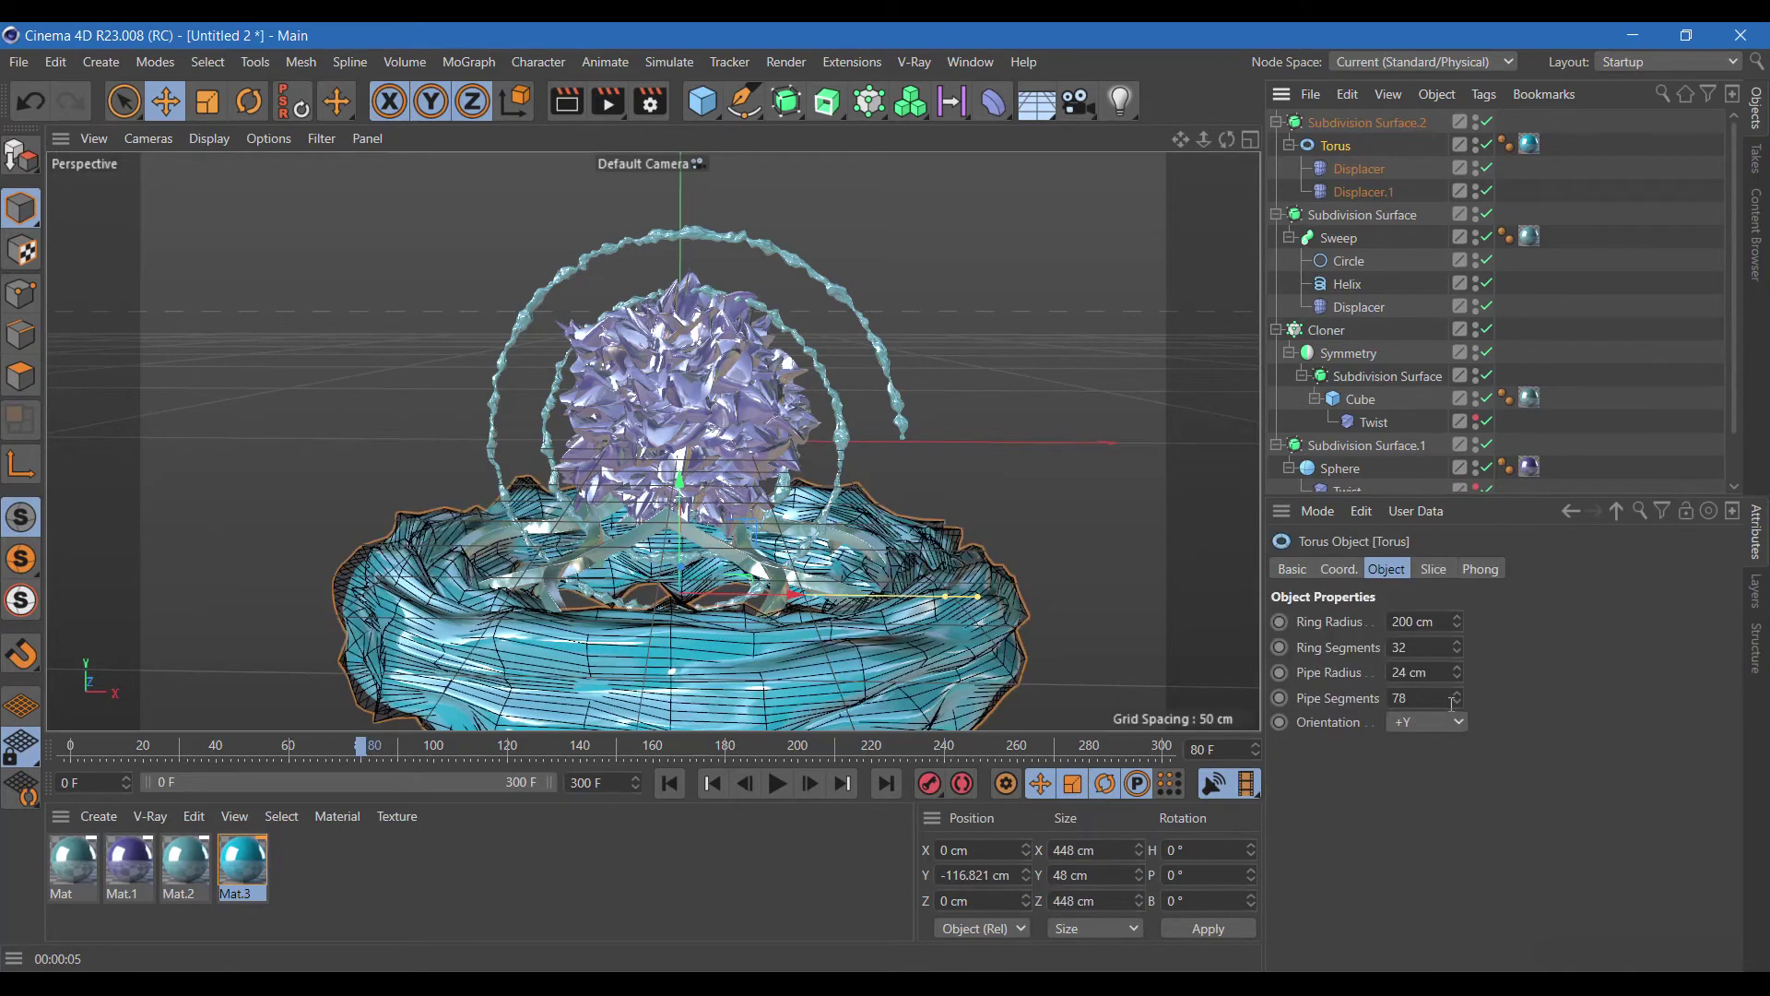
Give the torus a 10 cm pipe radius and 135 pipe segments.
{"action": "mouse_move", "coordinate": [1459, 698]}
{"action": "left_mouse_down"}
{"action": "mouse_move", "coordinate": [1459, 738]}
{"action": "mouse_move", "coordinate": [1458, 710]}
{"action": "left_mouse_up"}
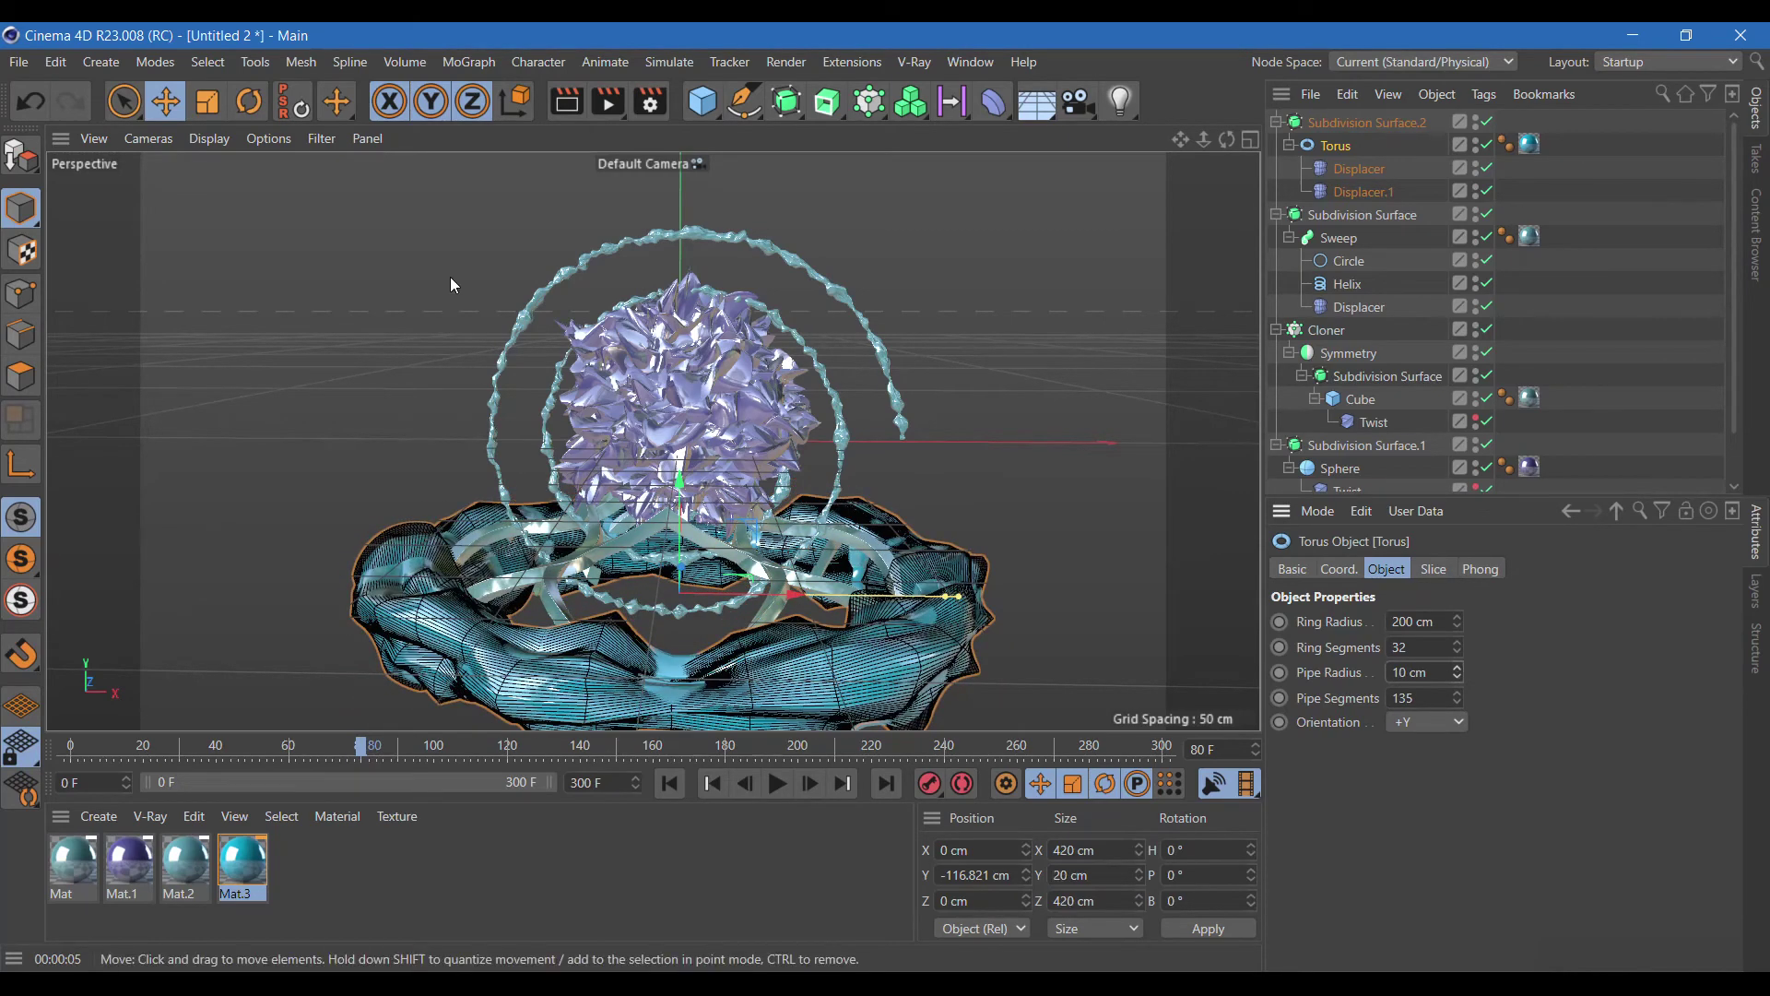
{"action": "left_click", "coordinate": [249, 101]}
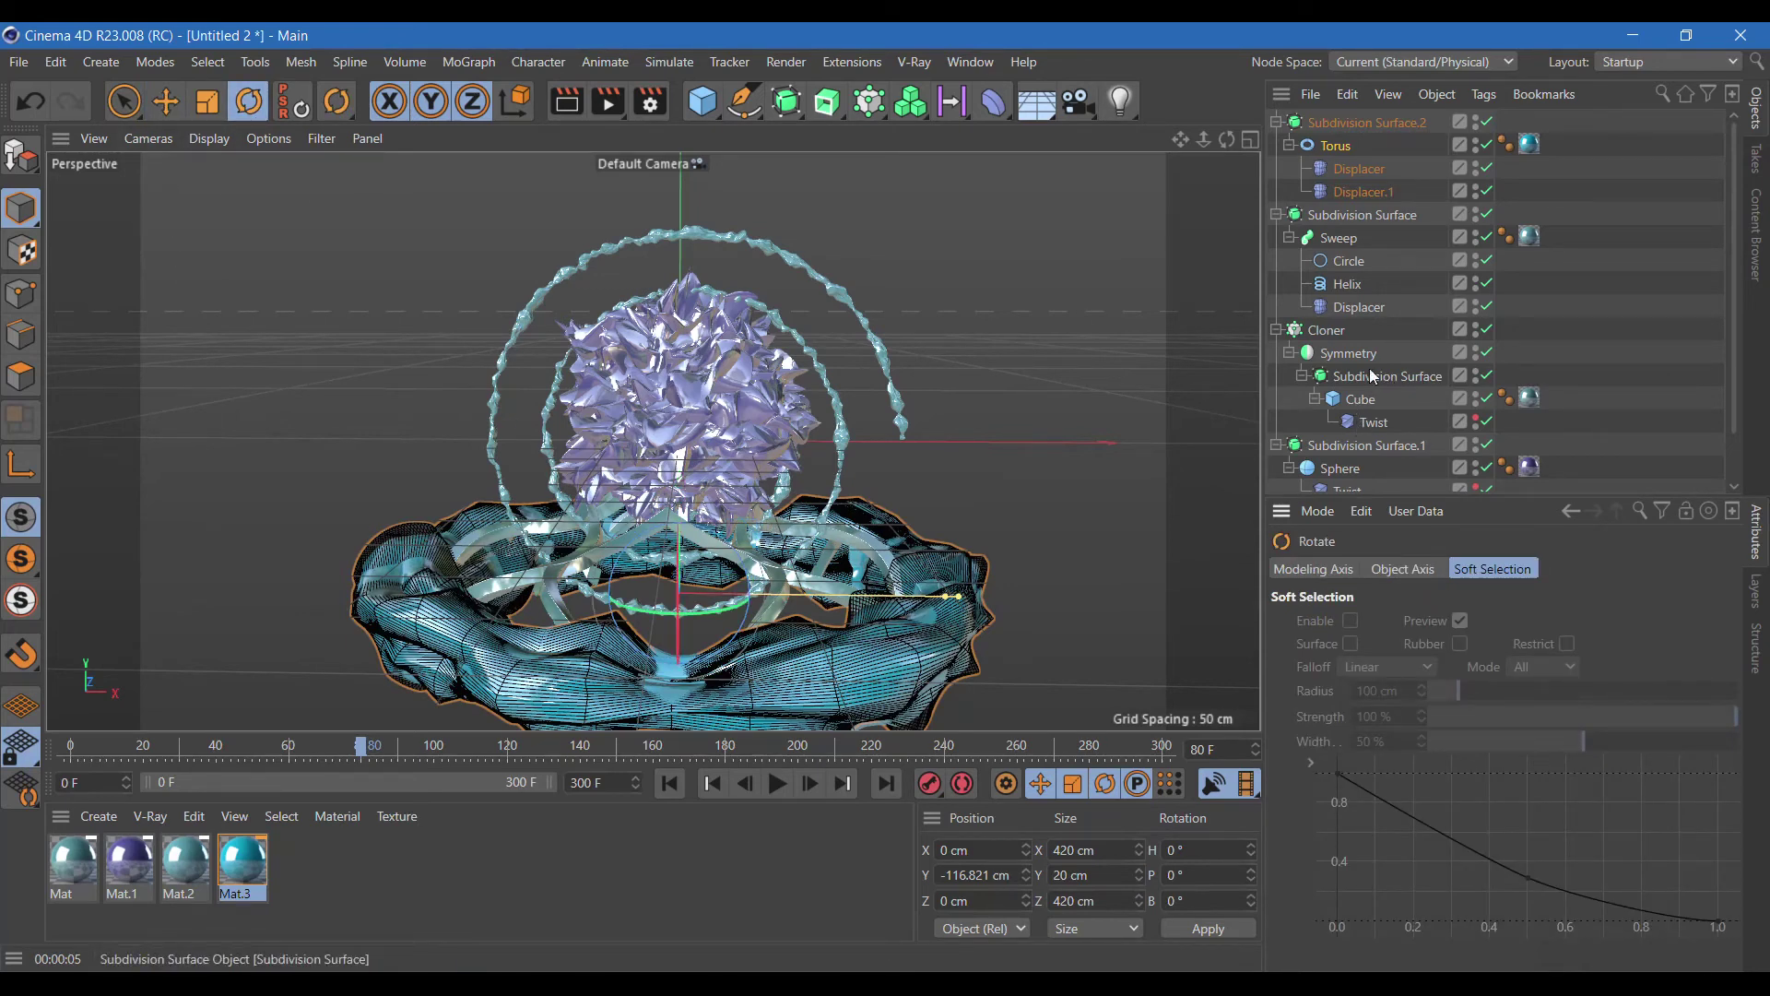
Bank the torus about 5.7 degrees for a slight tilt.
{"action": "left_click", "coordinate": [1337, 146]}
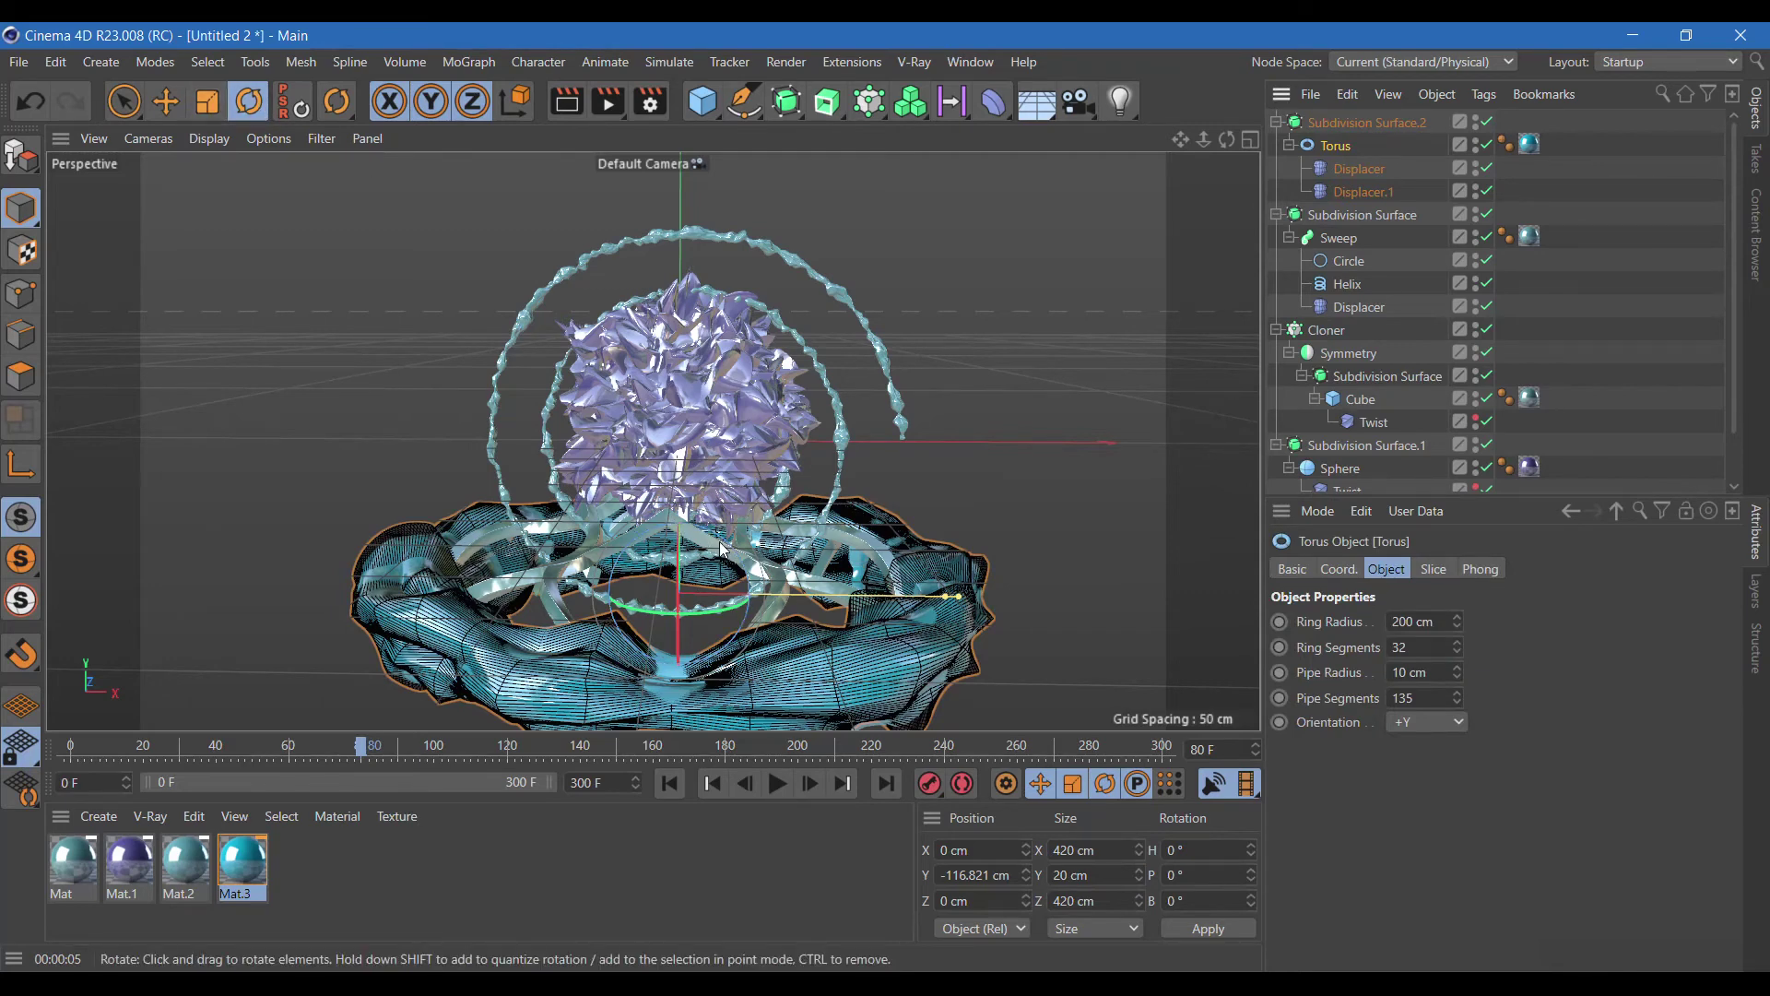
{"action": "left_click_drag", "start_coordinate": [725, 549], "coordinate": [745, 569]}
{"action": "left_click_drag", "start_coordinate": [886, 479], "coordinate": [985, 423], "text": "alt"}
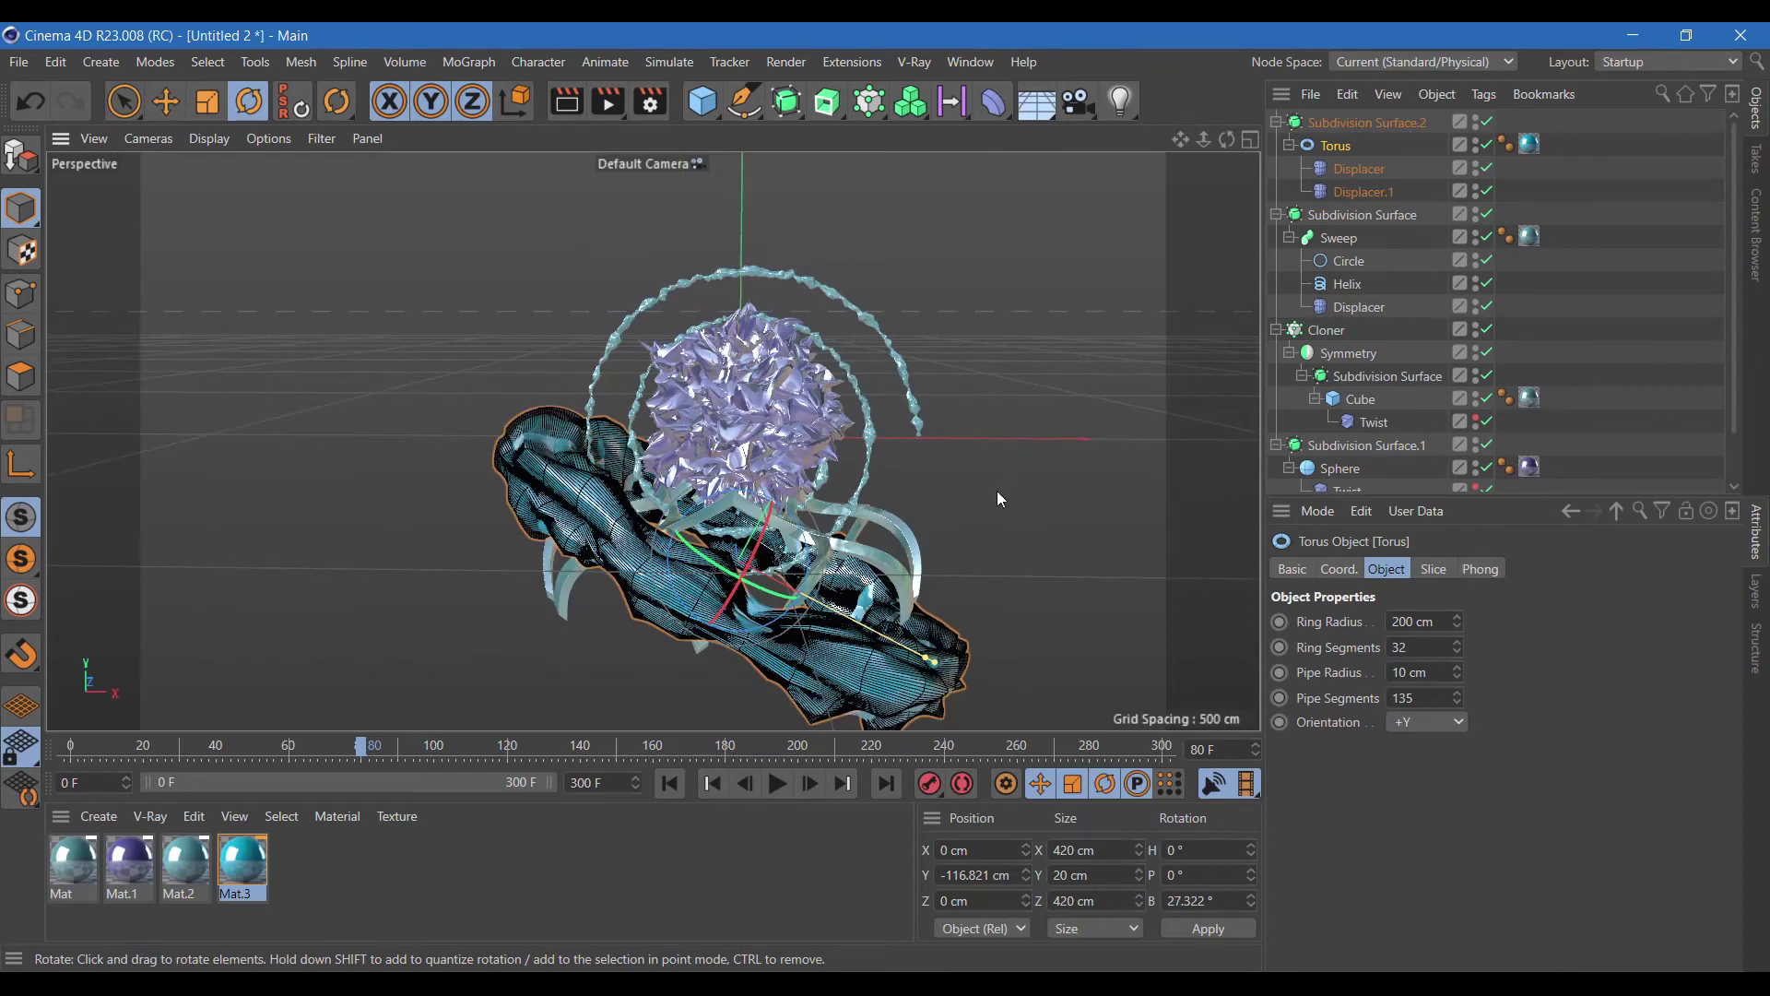
{"action": "left_click_drag", "start_coordinate": [807, 558], "coordinate": [800, 544]}
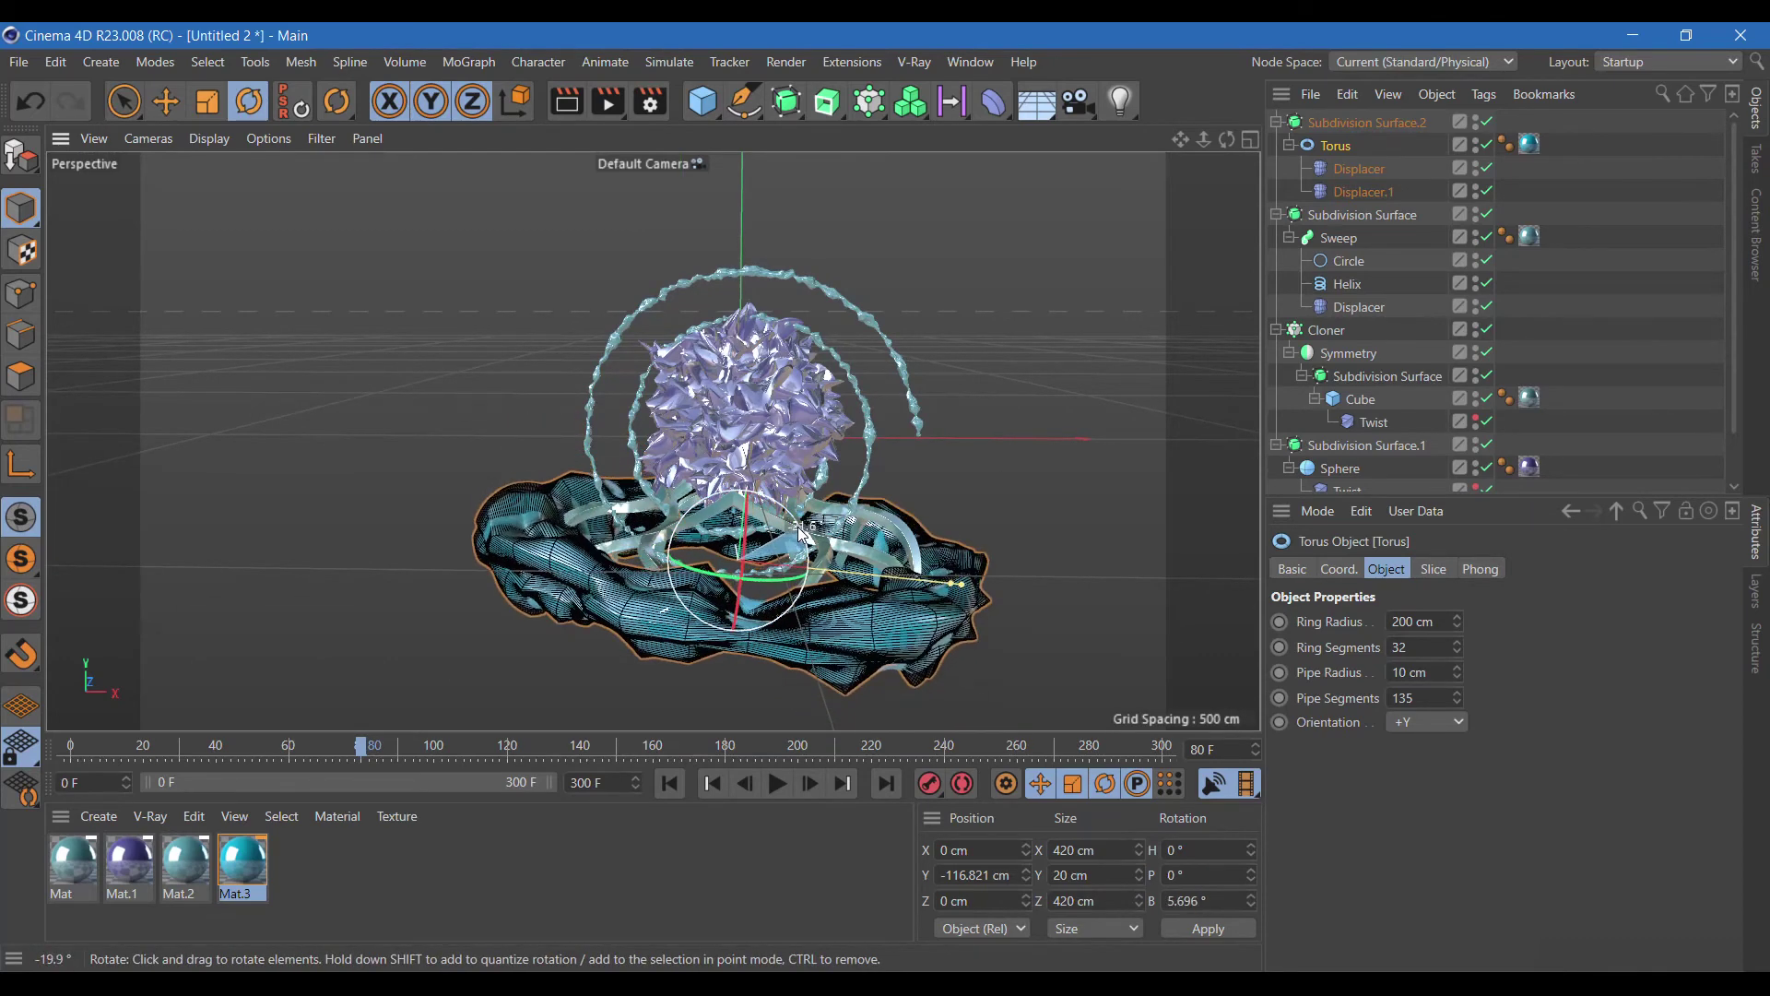
{"action": "left_click", "coordinate": [1027, 109]}
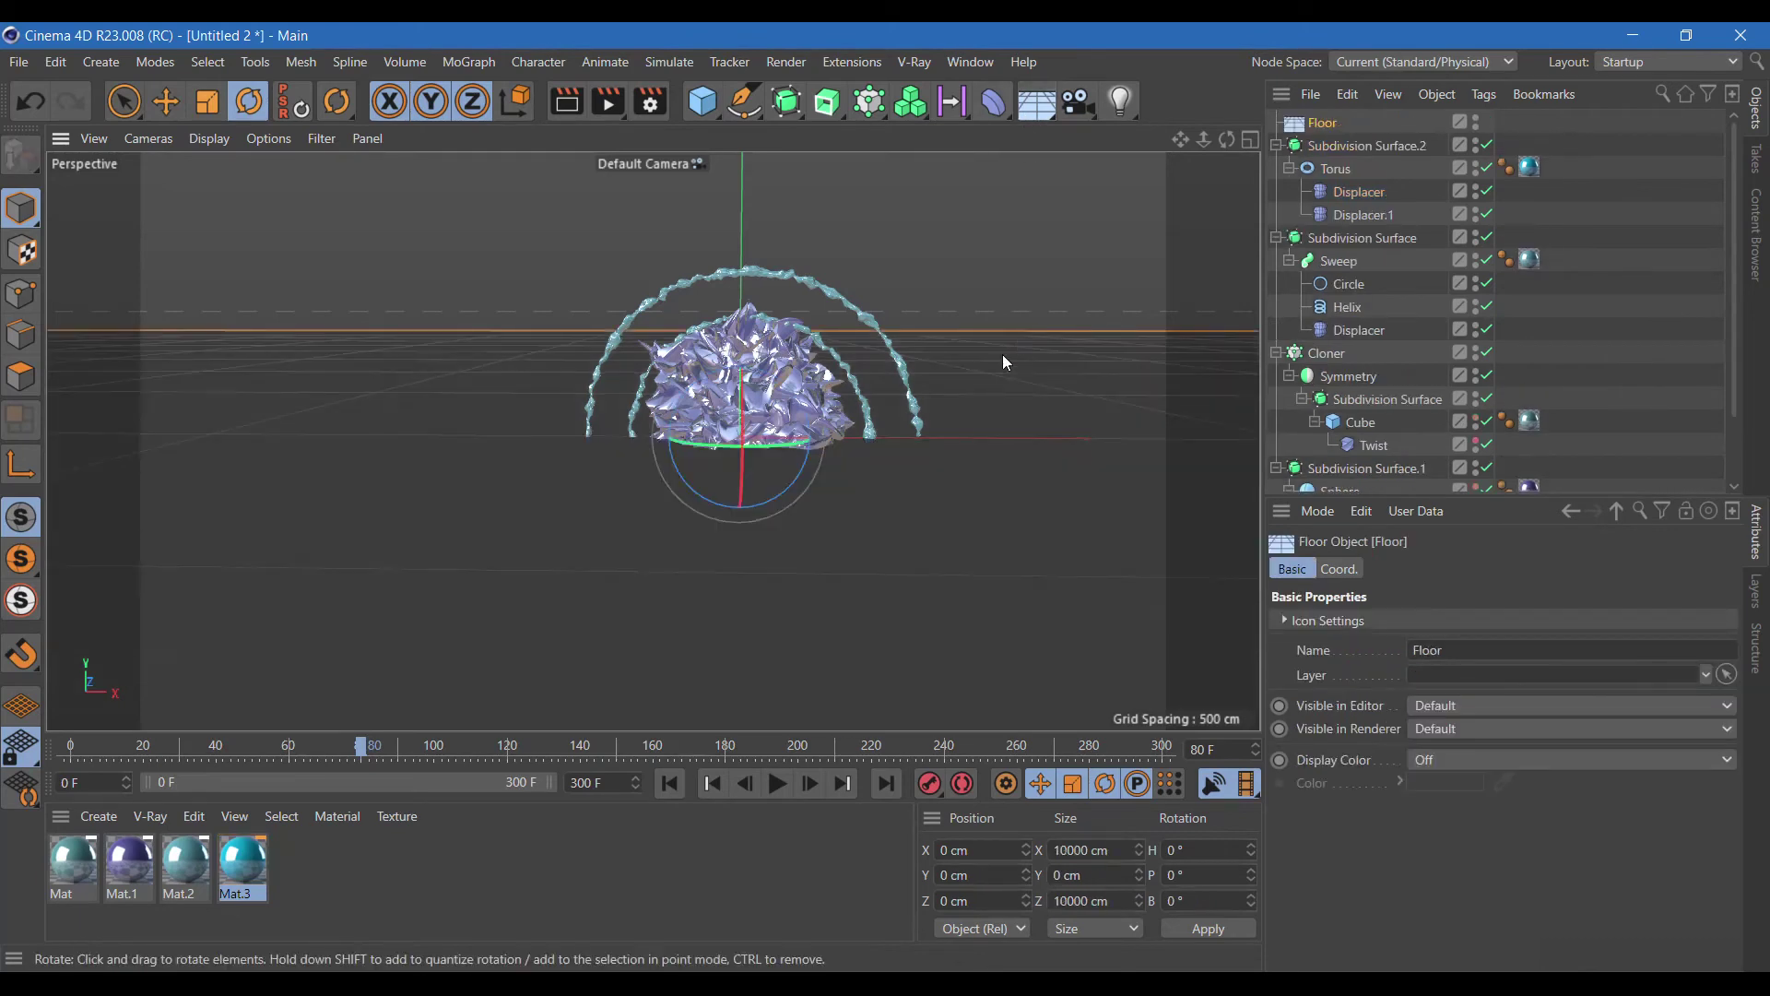
Lower the Floor, add a roughly 700 × 839 cm Plane beneath the torus, and duplicate Mat.3.
{"action": "key", "text": "e"}
{"action": "left_click_drag", "start_coordinate": [744, 337], "coordinate": [758, 502]}
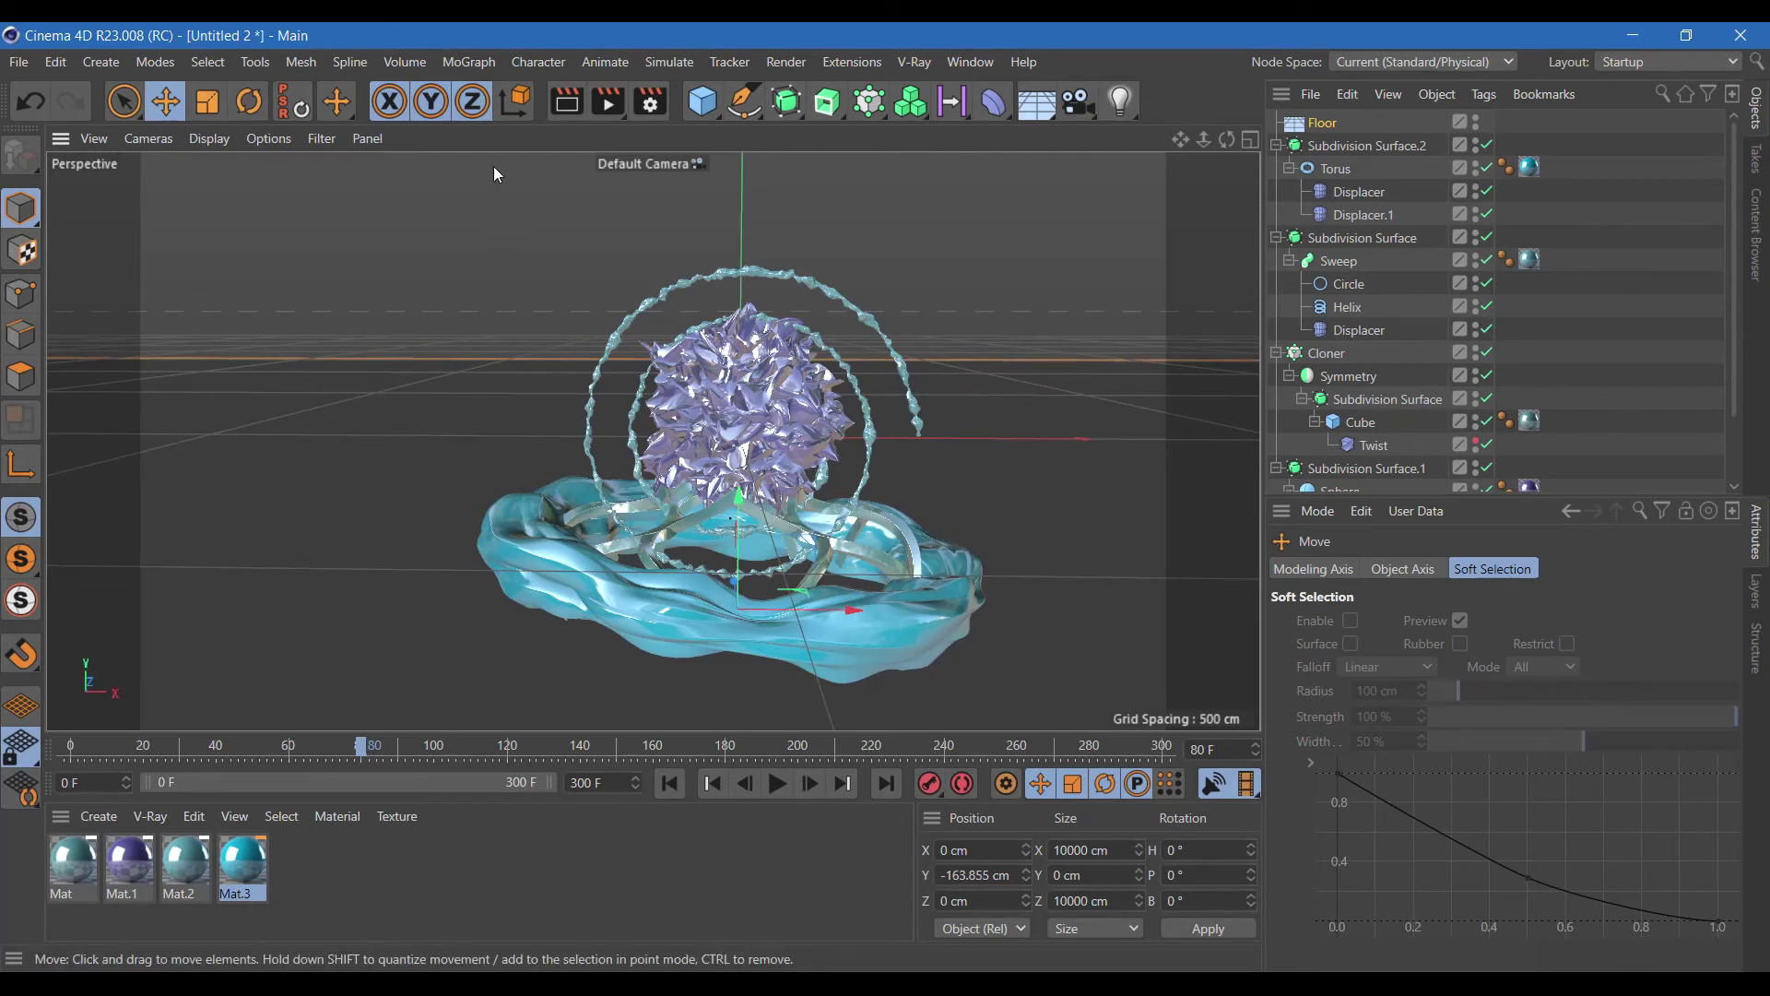
{"action": "left_click", "coordinate": [702, 101]}
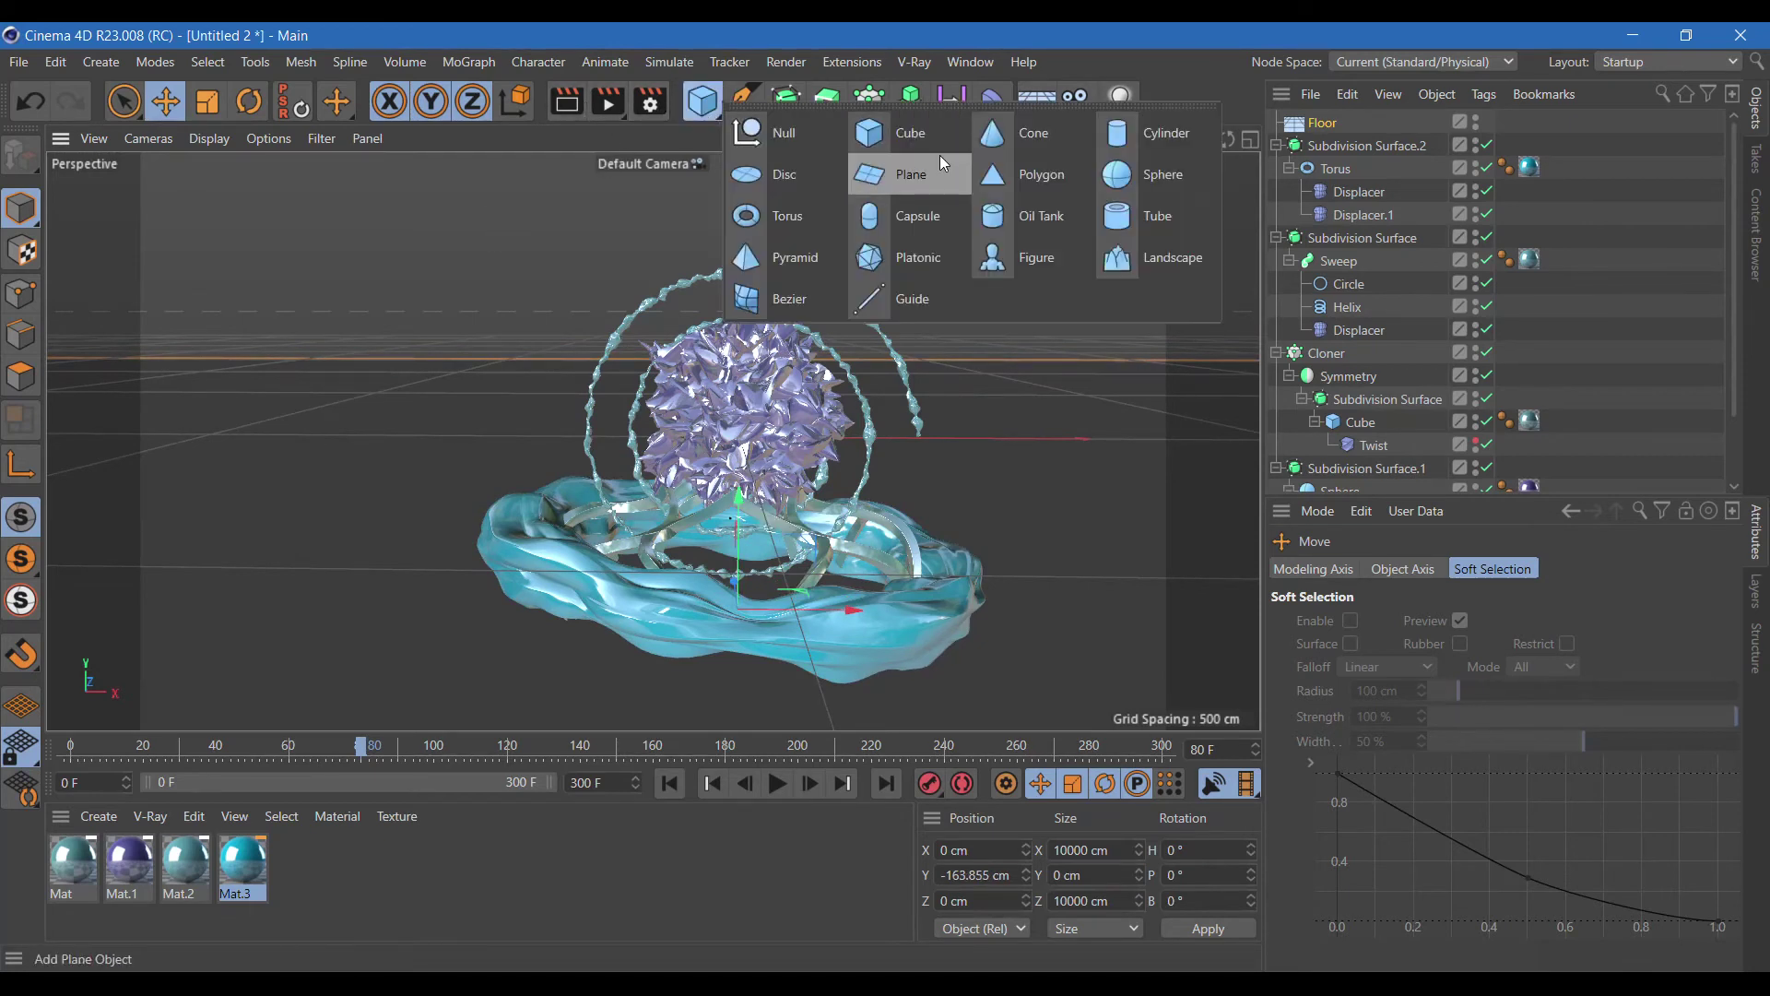
{"action": "left_click", "coordinate": [942, 163]}
{"action": "mouse_move", "coordinate": [726, 374]}
{"action": "left_mouse_down"}
{"action": "mouse_move", "coordinate": [745, 491]}
{"action": "mouse_move", "coordinate": [745, 475]}
{"action": "left_mouse_up"}
{"action": "left_click_drag", "start_coordinate": [950, 548], "coordinate": [1111, 564]}
{"action": "left_click_drag", "start_coordinate": [738, 506], "coordinate": [727, 482]}
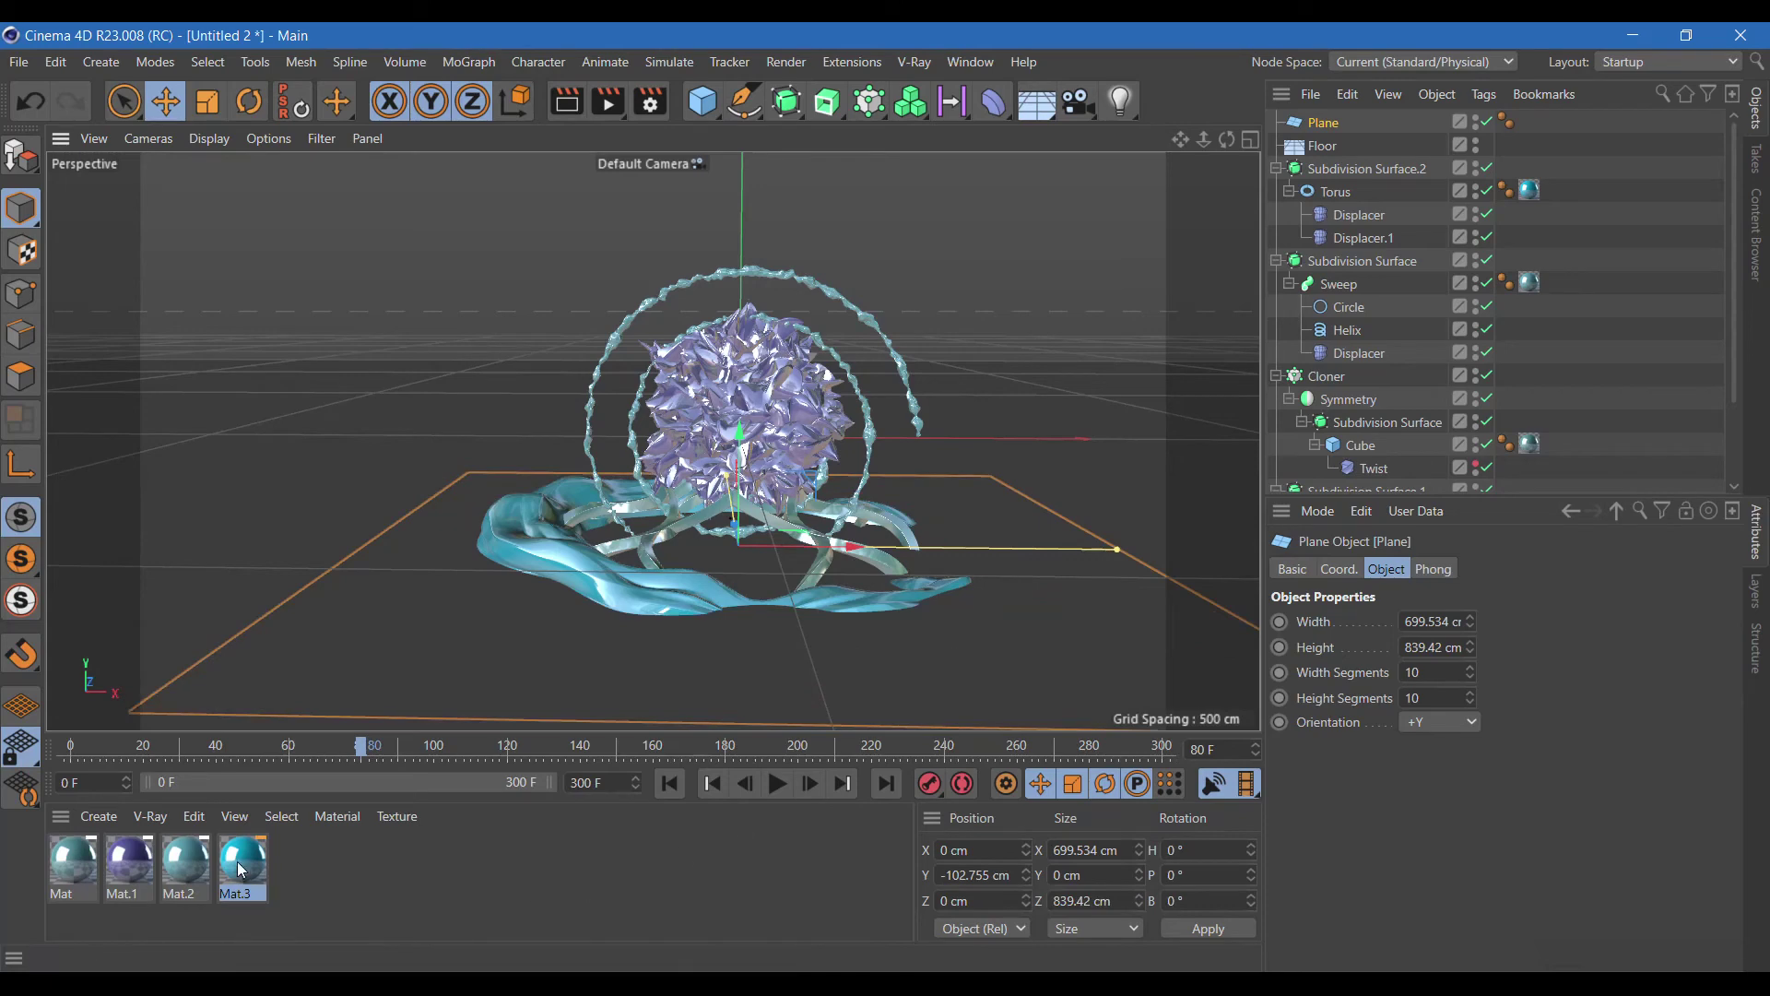
{"action": "left_click_drag", "start_coordinate": [242, 871], "coordinate": [293, 865], "text": "ctrl"}
{"action": "double_click", "coordinate": [295, 864]}
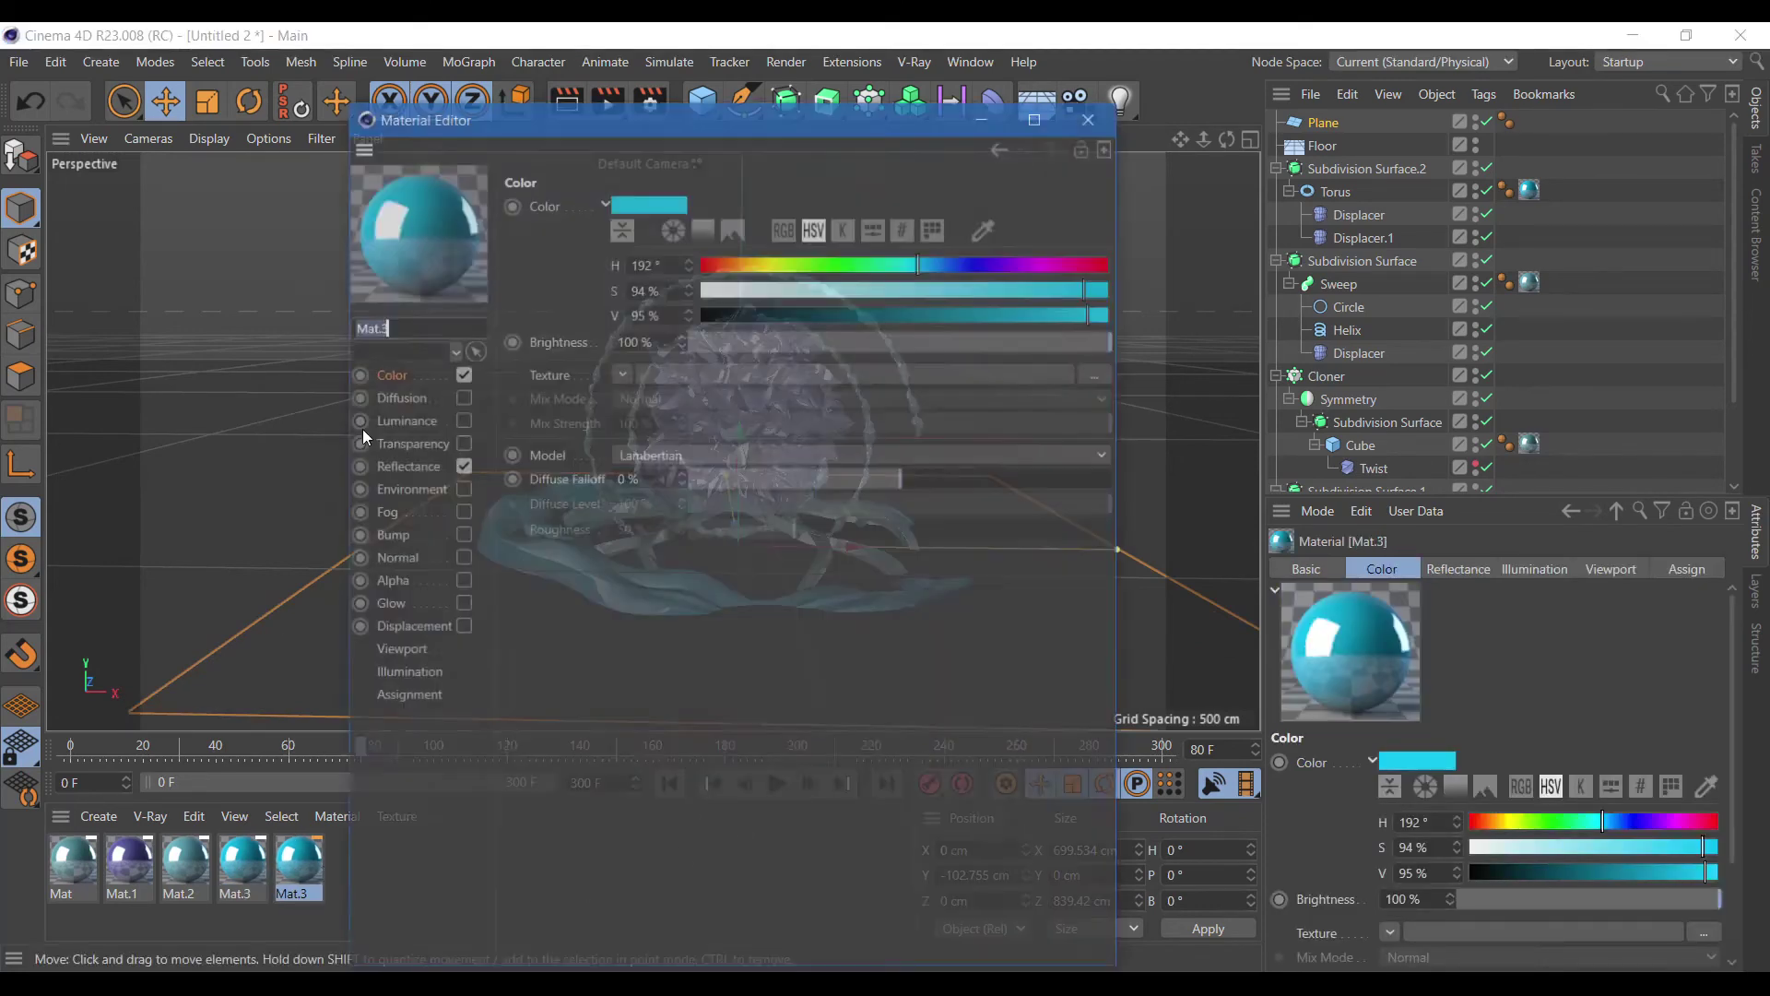
Disable the copy's Color channel and give its reflection layer a light-blue Noise texture.
{"action": "left_click", "coordinate": [461, 373]}
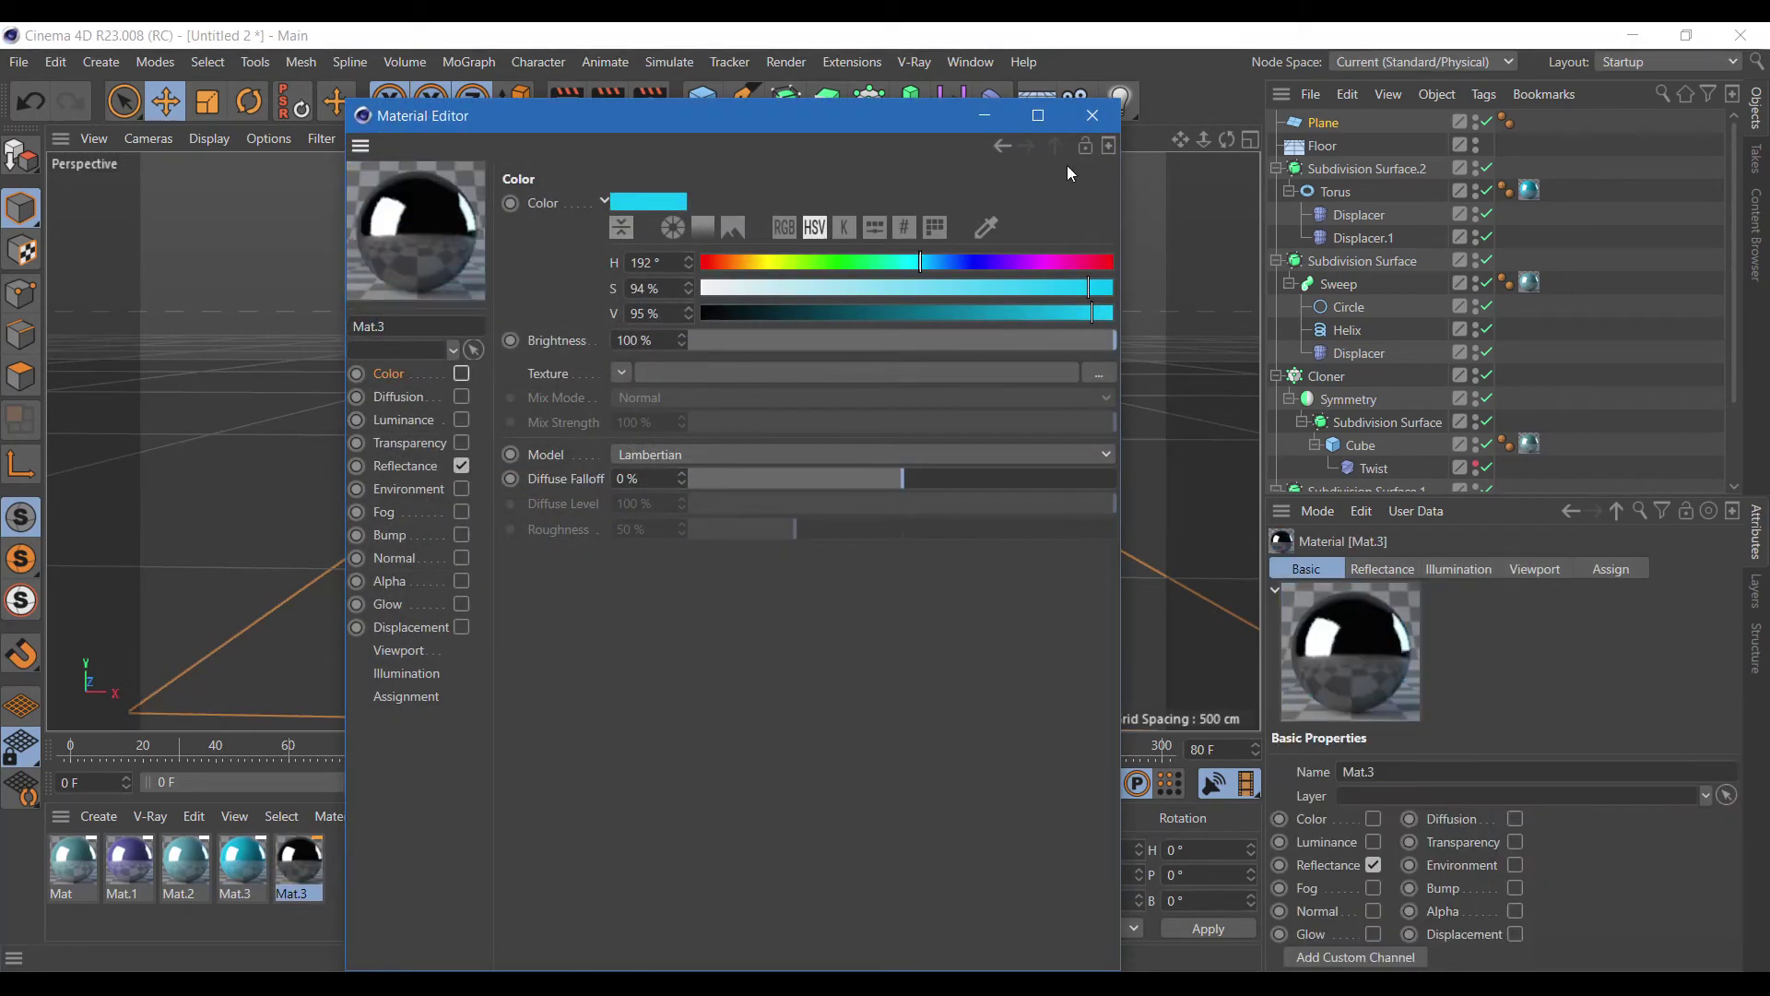
{"action": "left_click", "coordinate": [415, 466]}
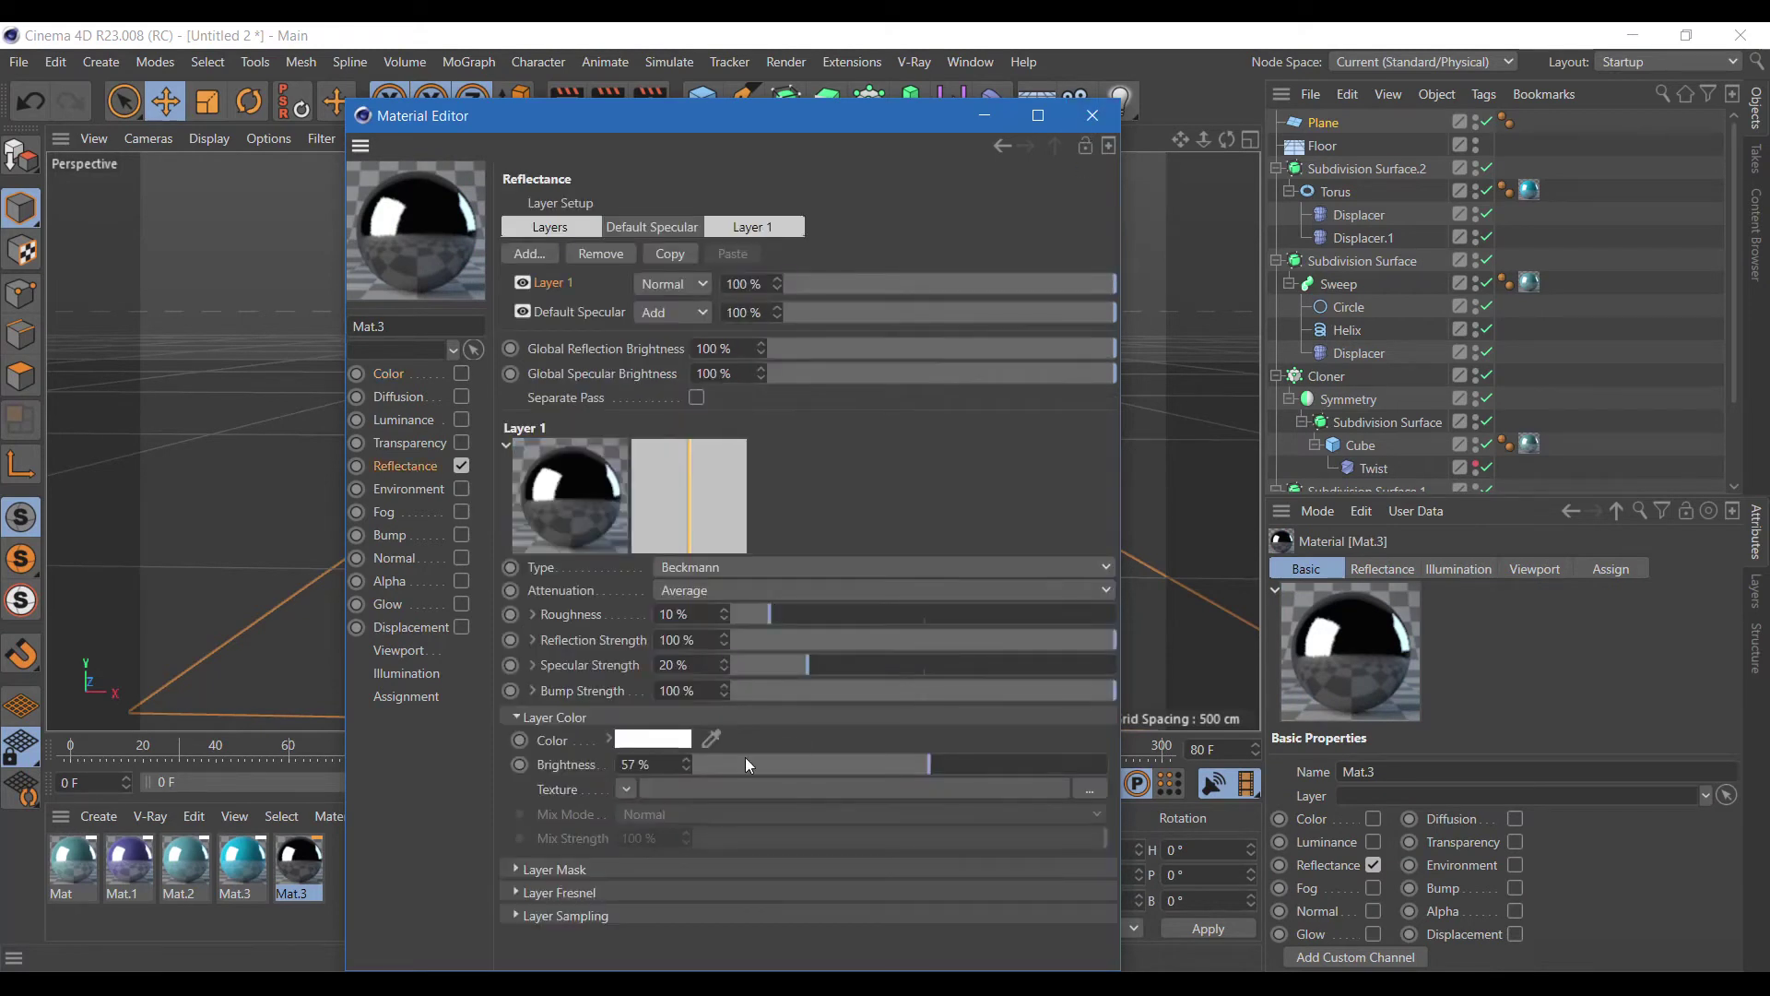
{"action": "left_click", "coordinate": [626, 790]}
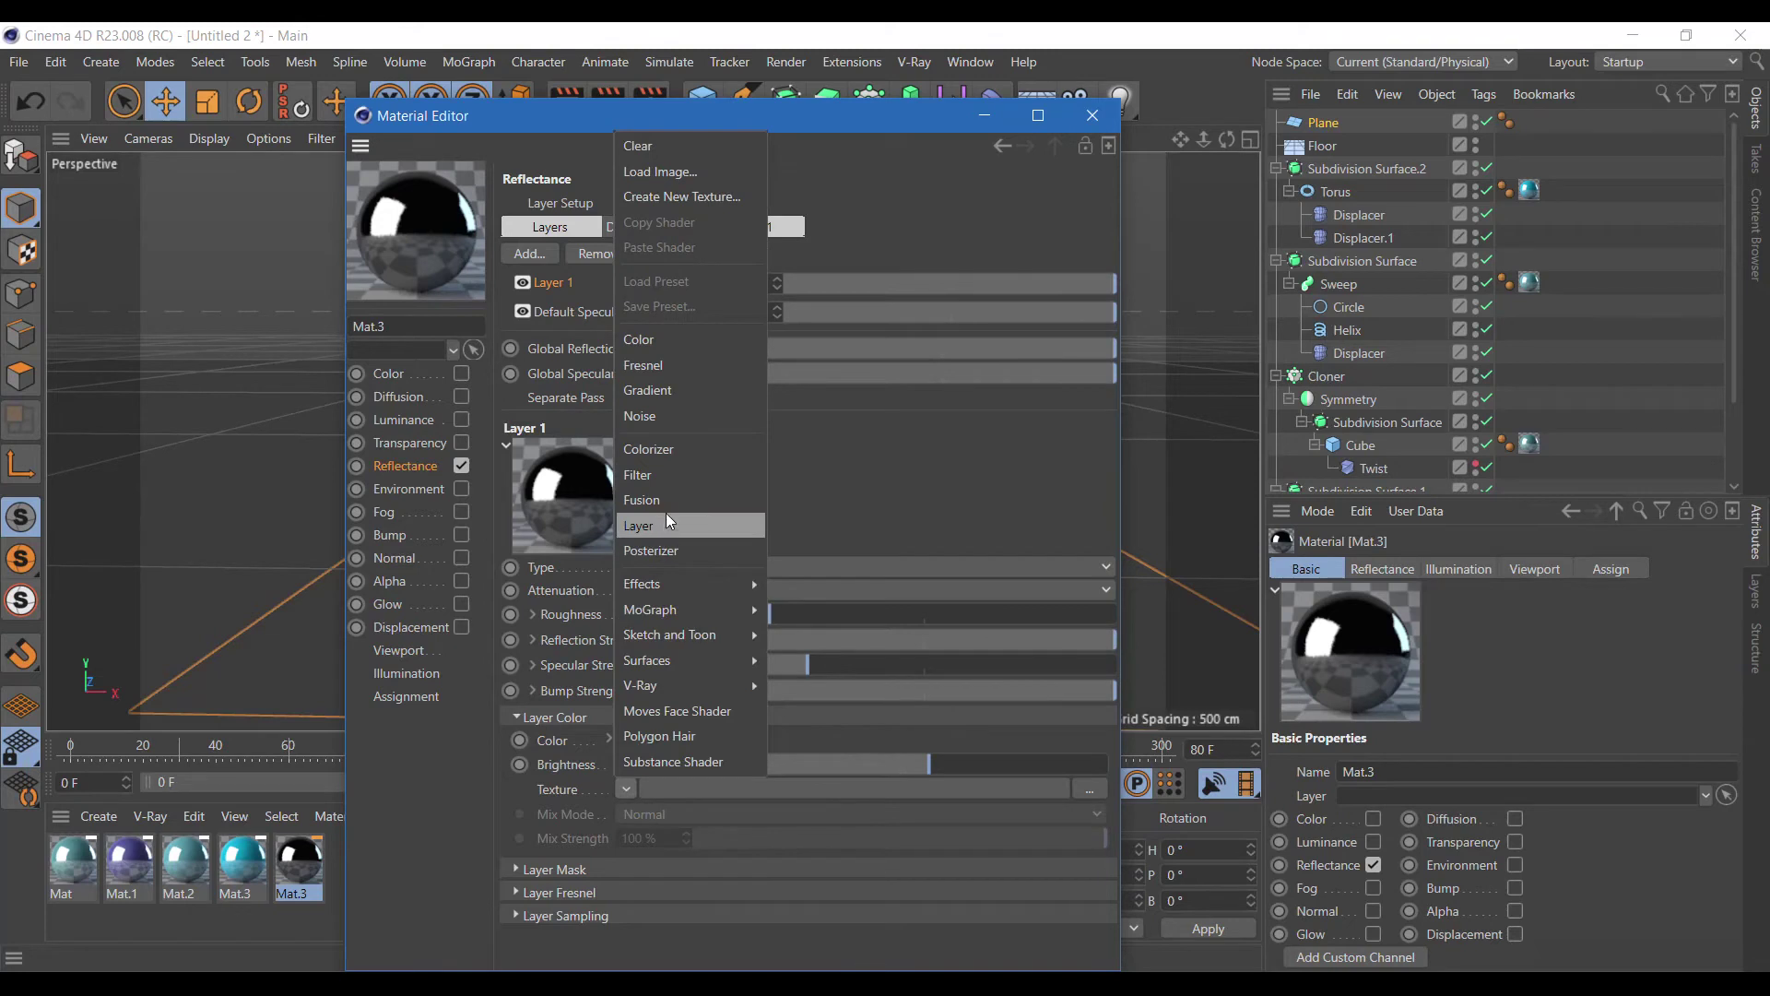
{"action": "left_click", "coordinate": [693, 417]}
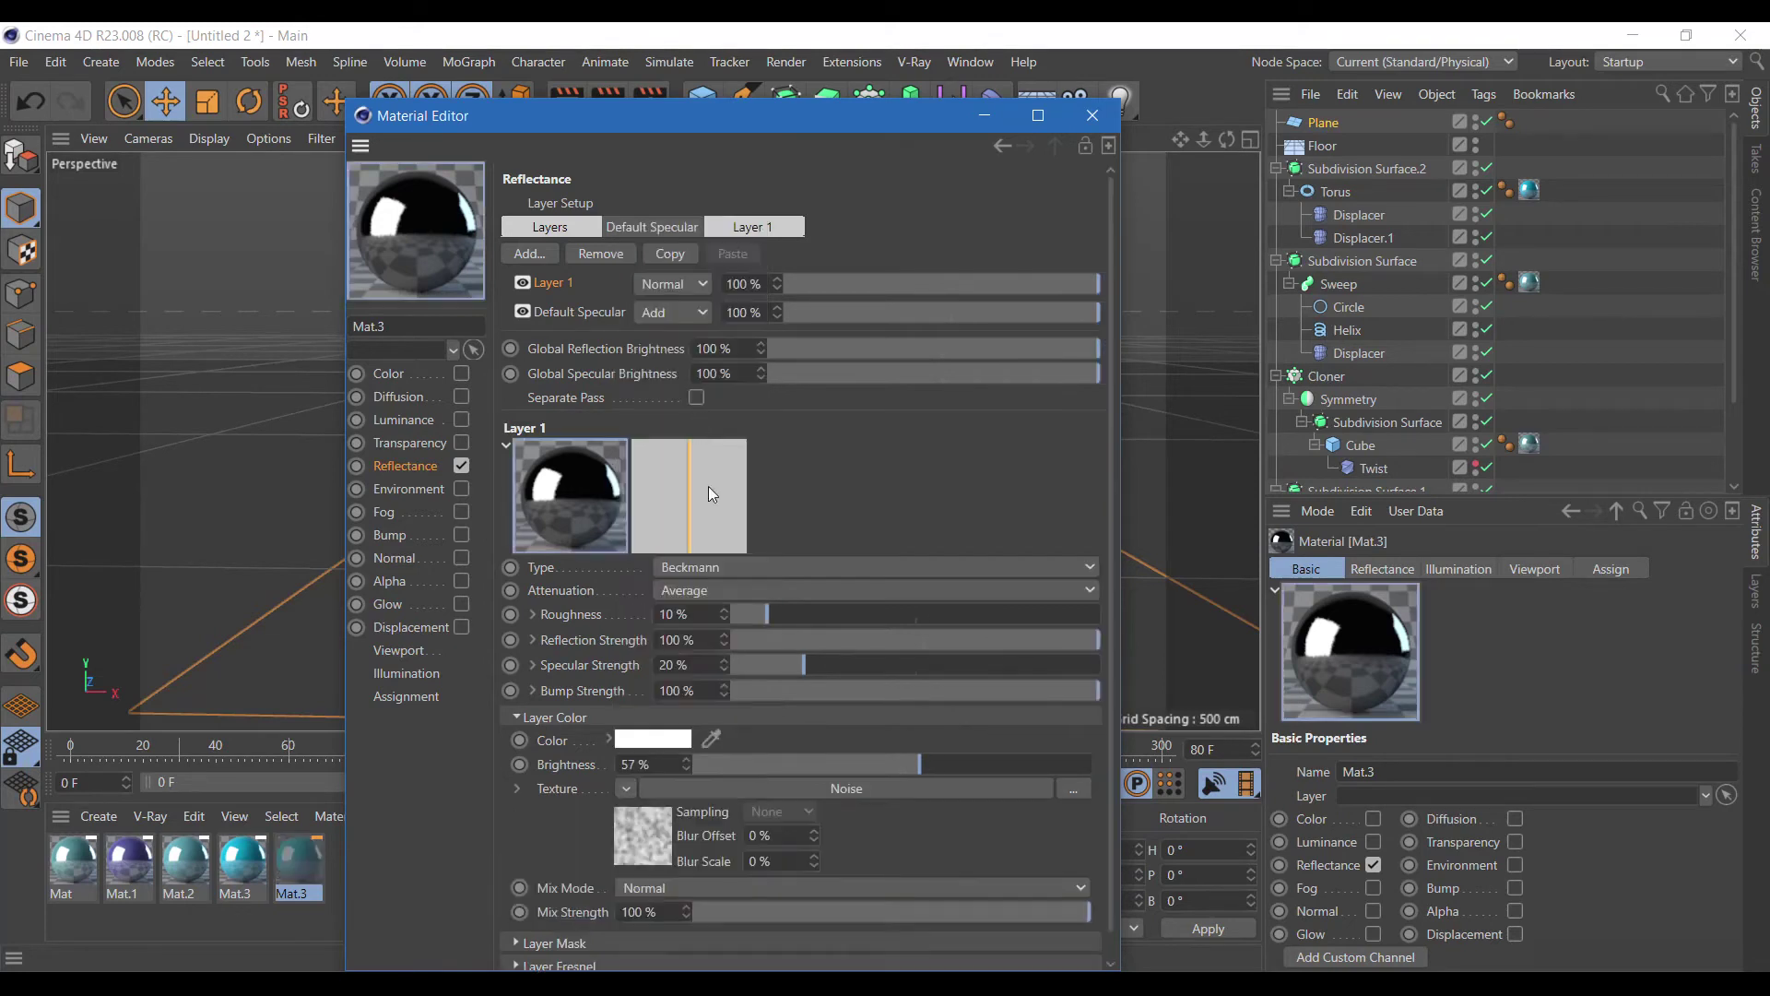
{"action": "left_click", "coordinate": [643, 835]}
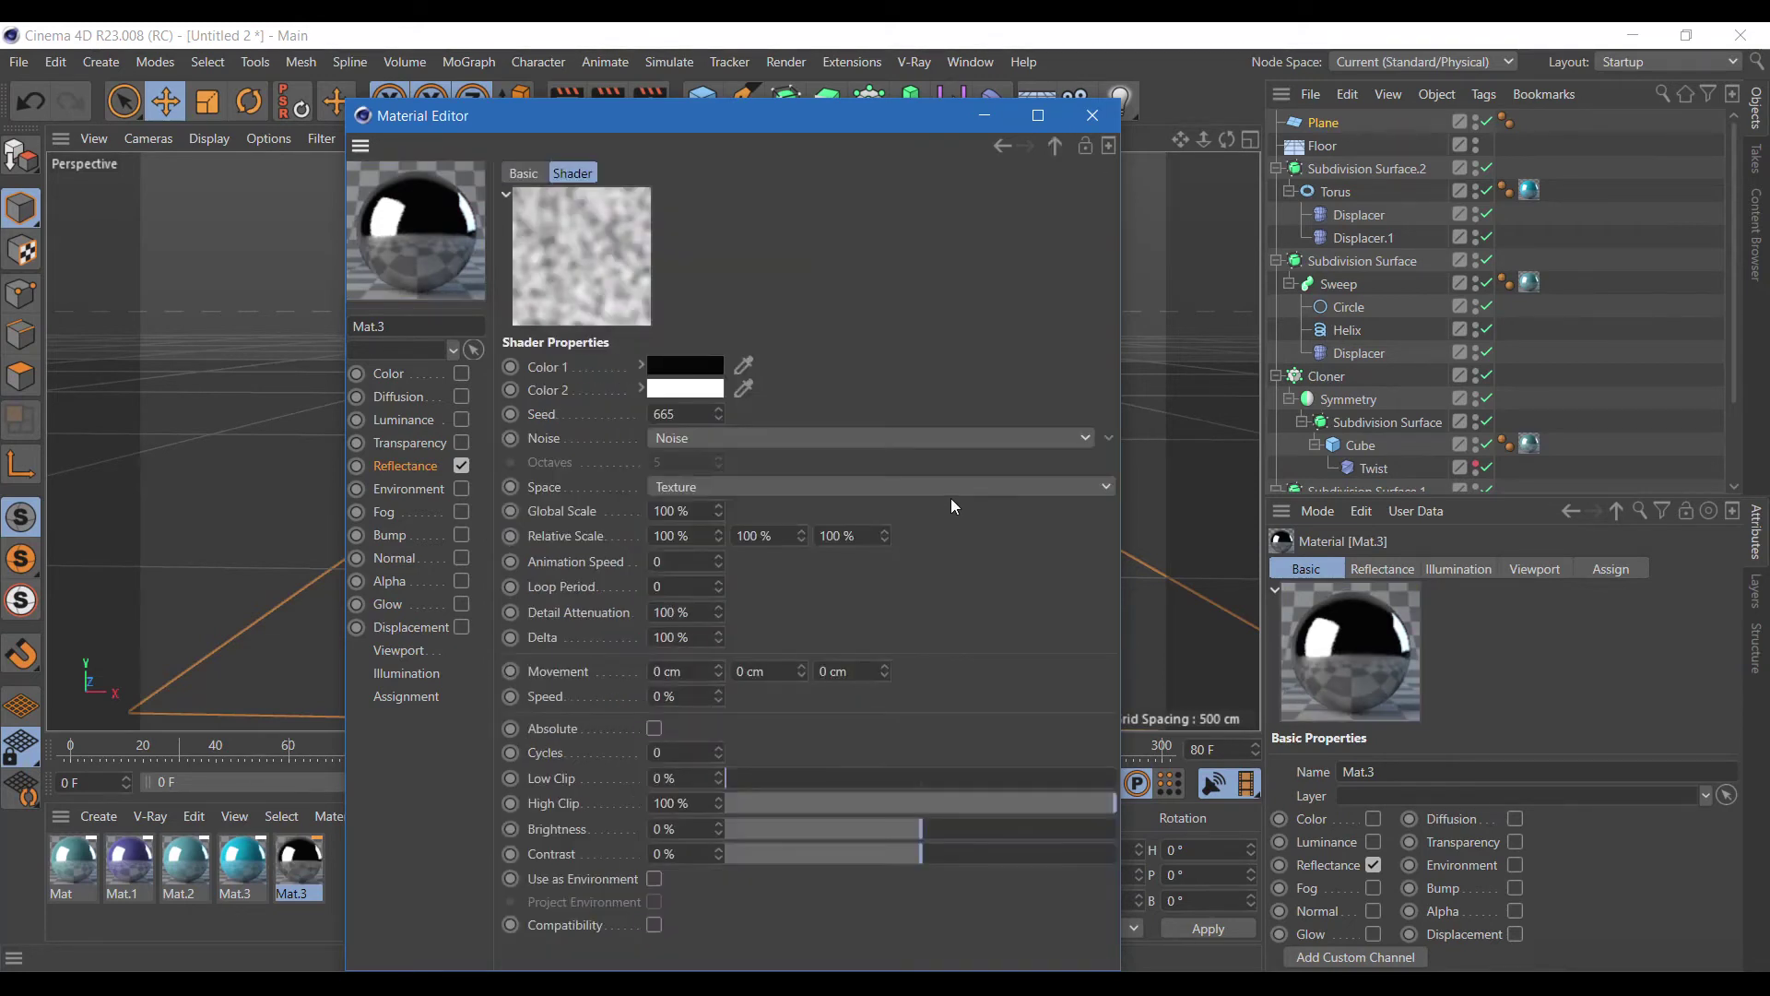
{"action": "left_click", "coordinate": [706, 372]}
{"action": "left_click", "coordinate": [752, 359]}
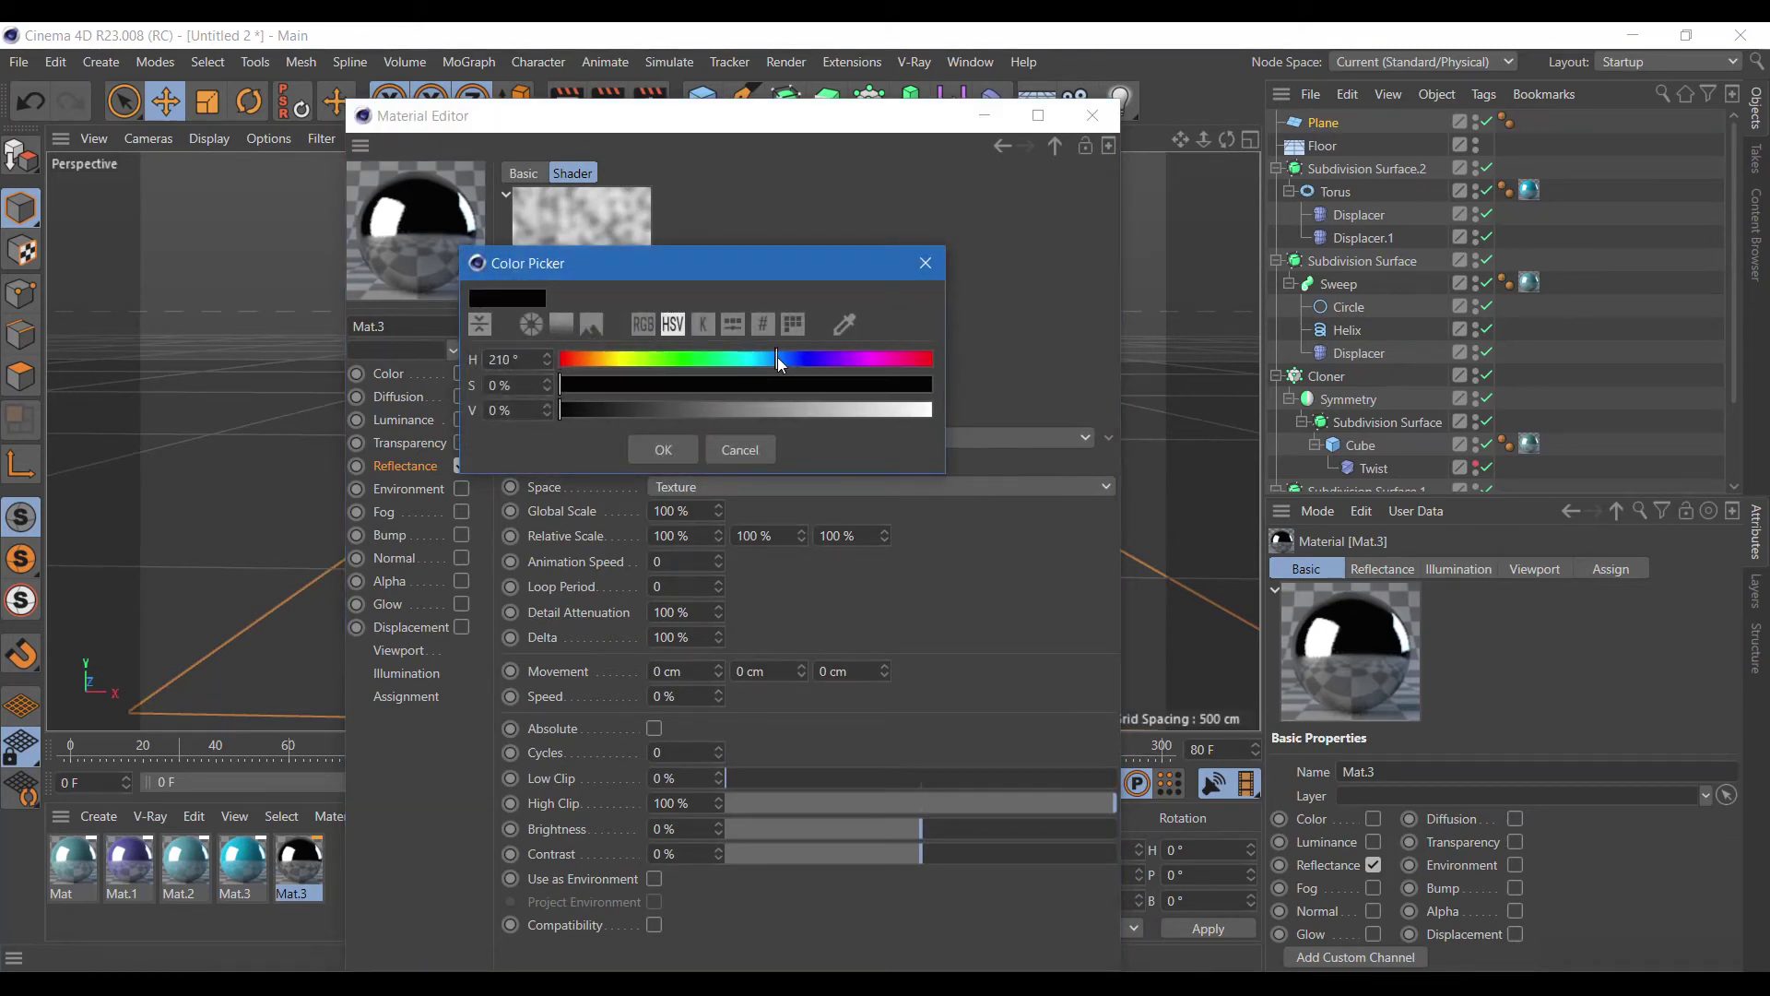
{"action": "left_click", "coordinate": [801, 384]}
{"action": "left_click", "coordinate": [883, 409]}
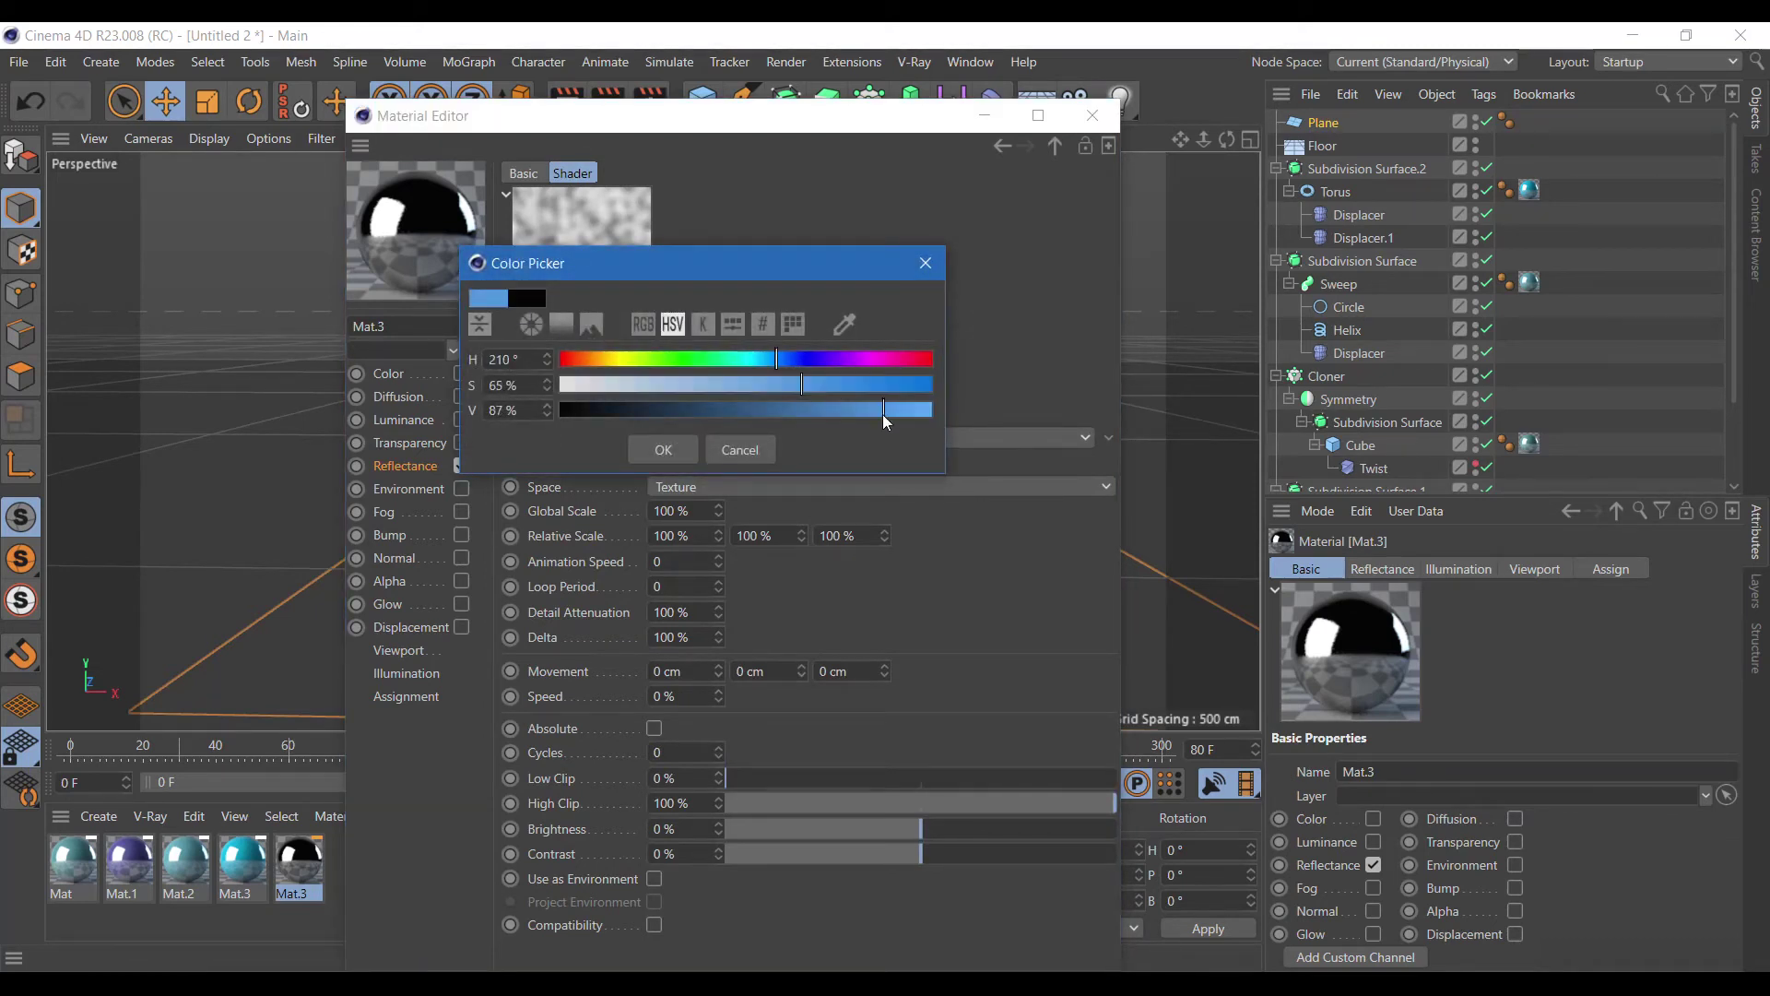
{"action": "left_click", "coordinate": [665, 449]}
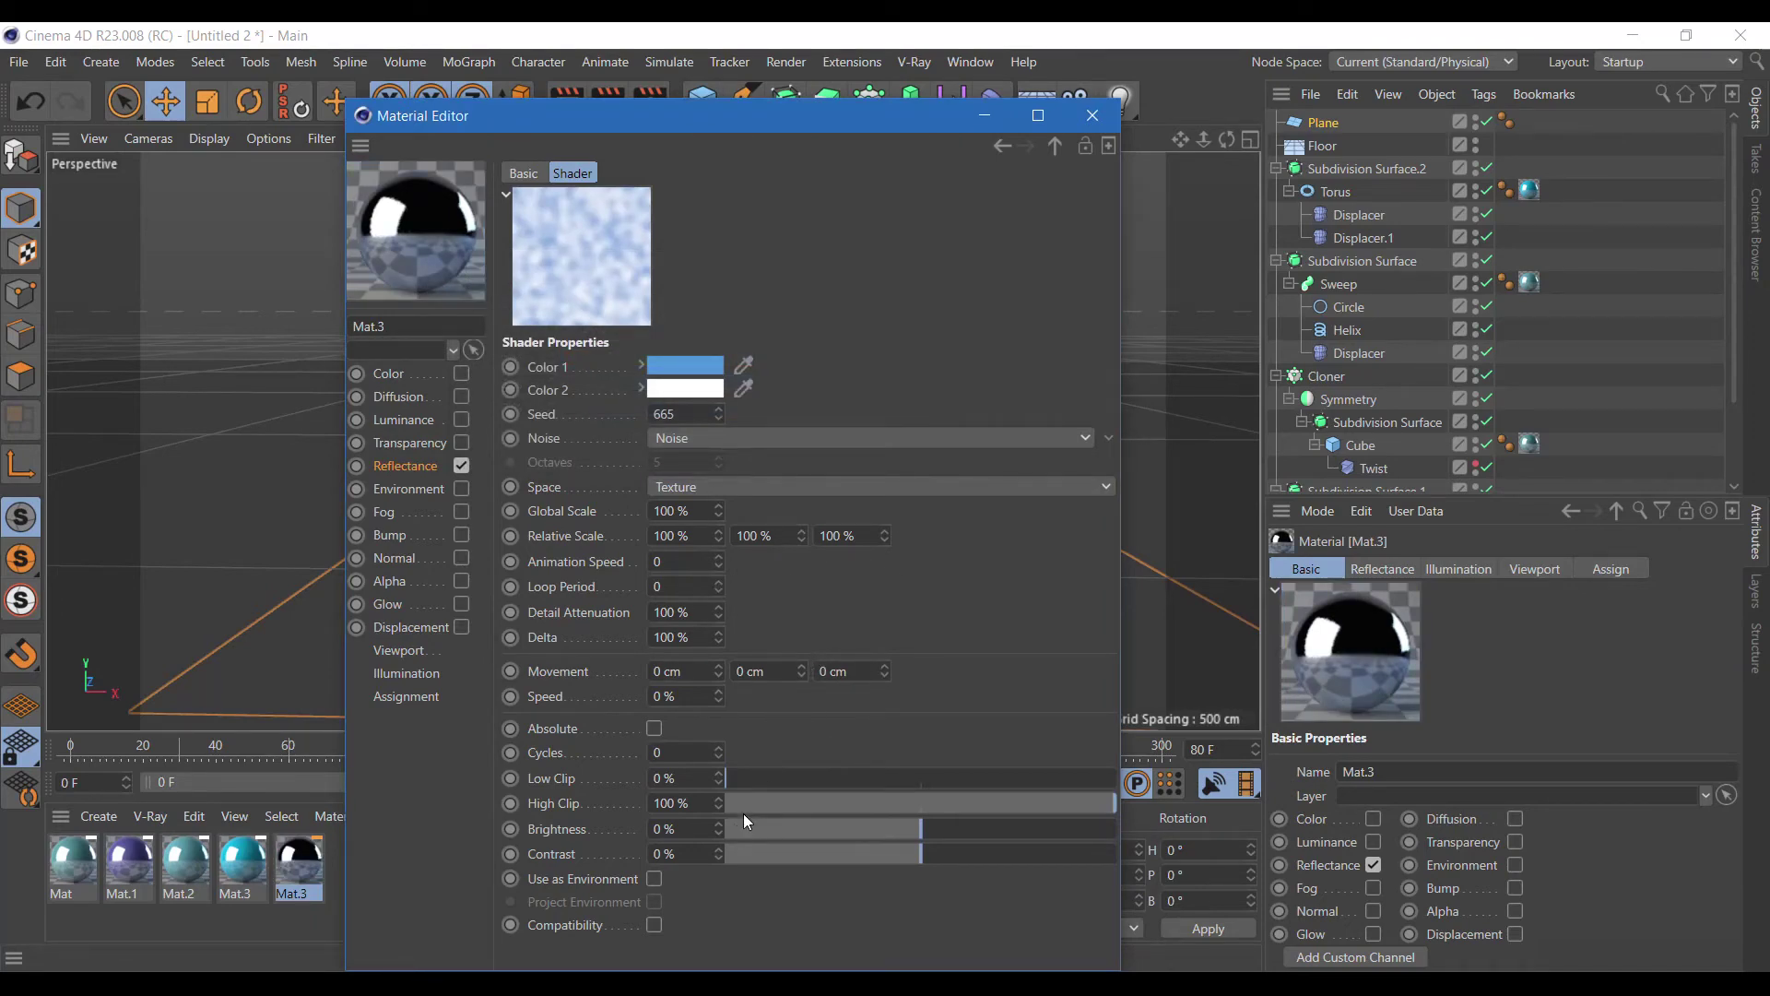
Apply the reflective material to the Plane and render the view.
{"action": "left_click", "coordinate": [1093, 115]}
{"action": "left_click_drag", "start_coordinate": [386, 801], "coordinate": [1342, 125]}
{"action": "left_click", "coordinate": [566, 101]}
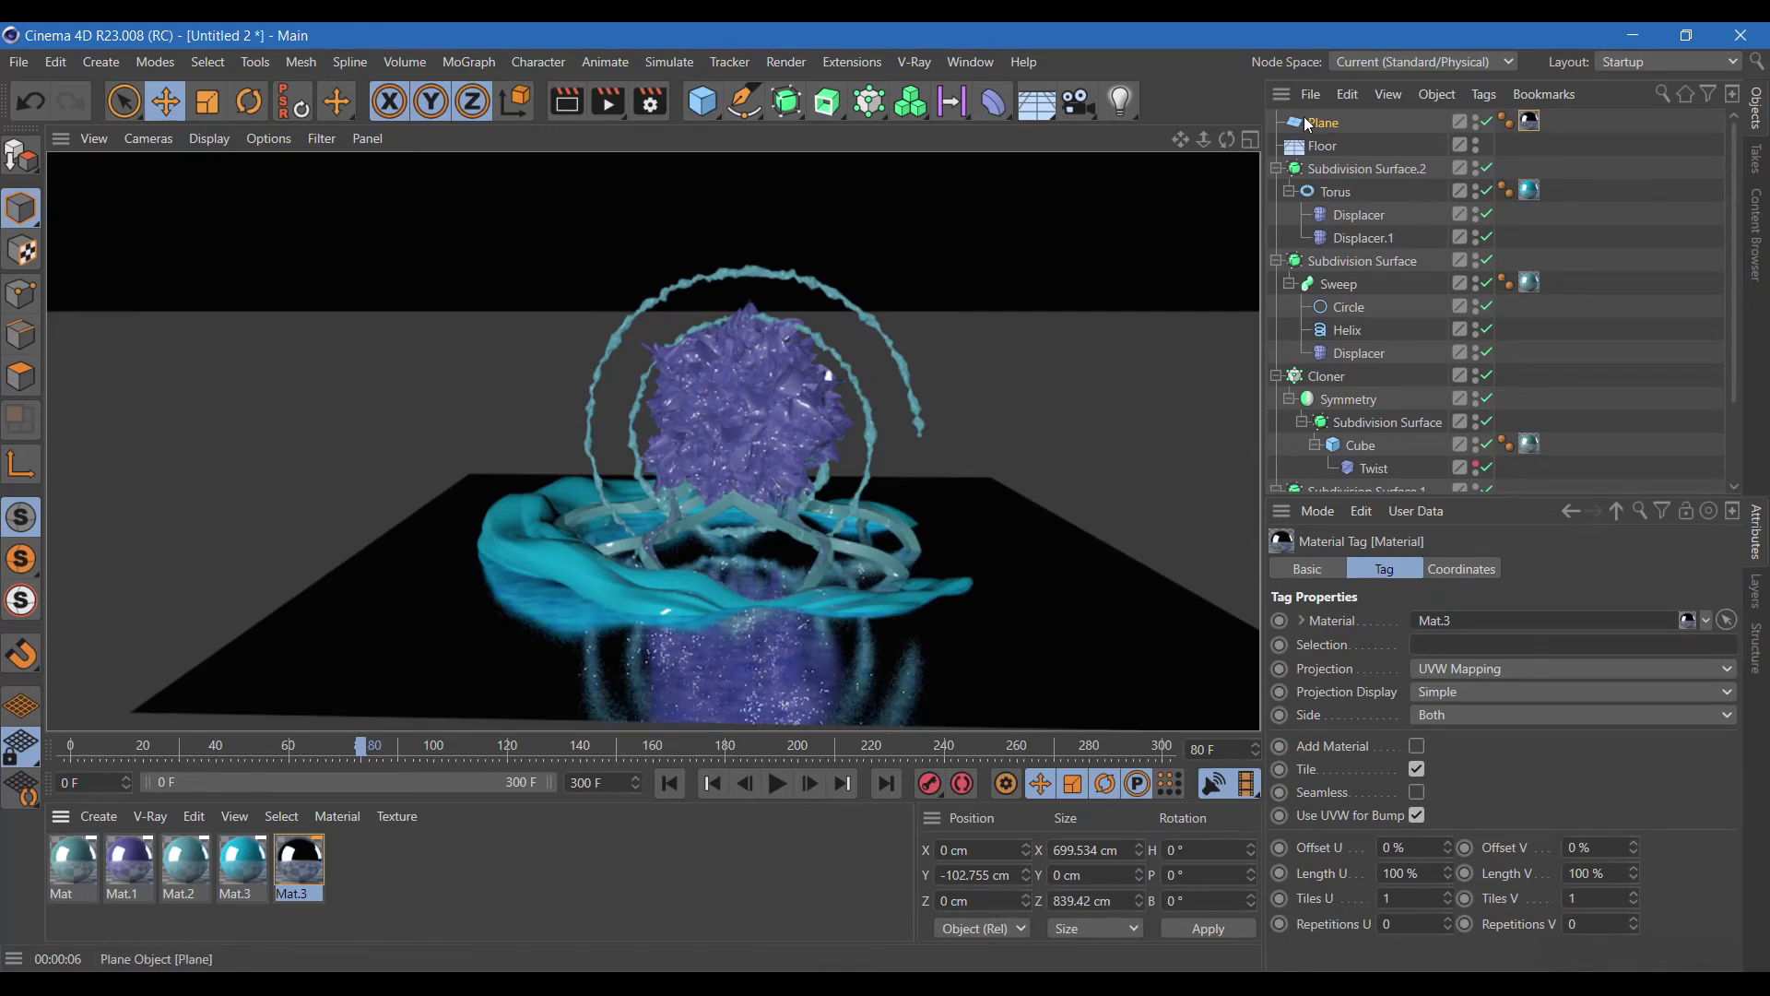
Move the reflective material onto the Floor, delete the Plane, and render.
{"action": "left_click_drag", "start_coordinate": [1530, 121], "coordinate": [1332, 147]}
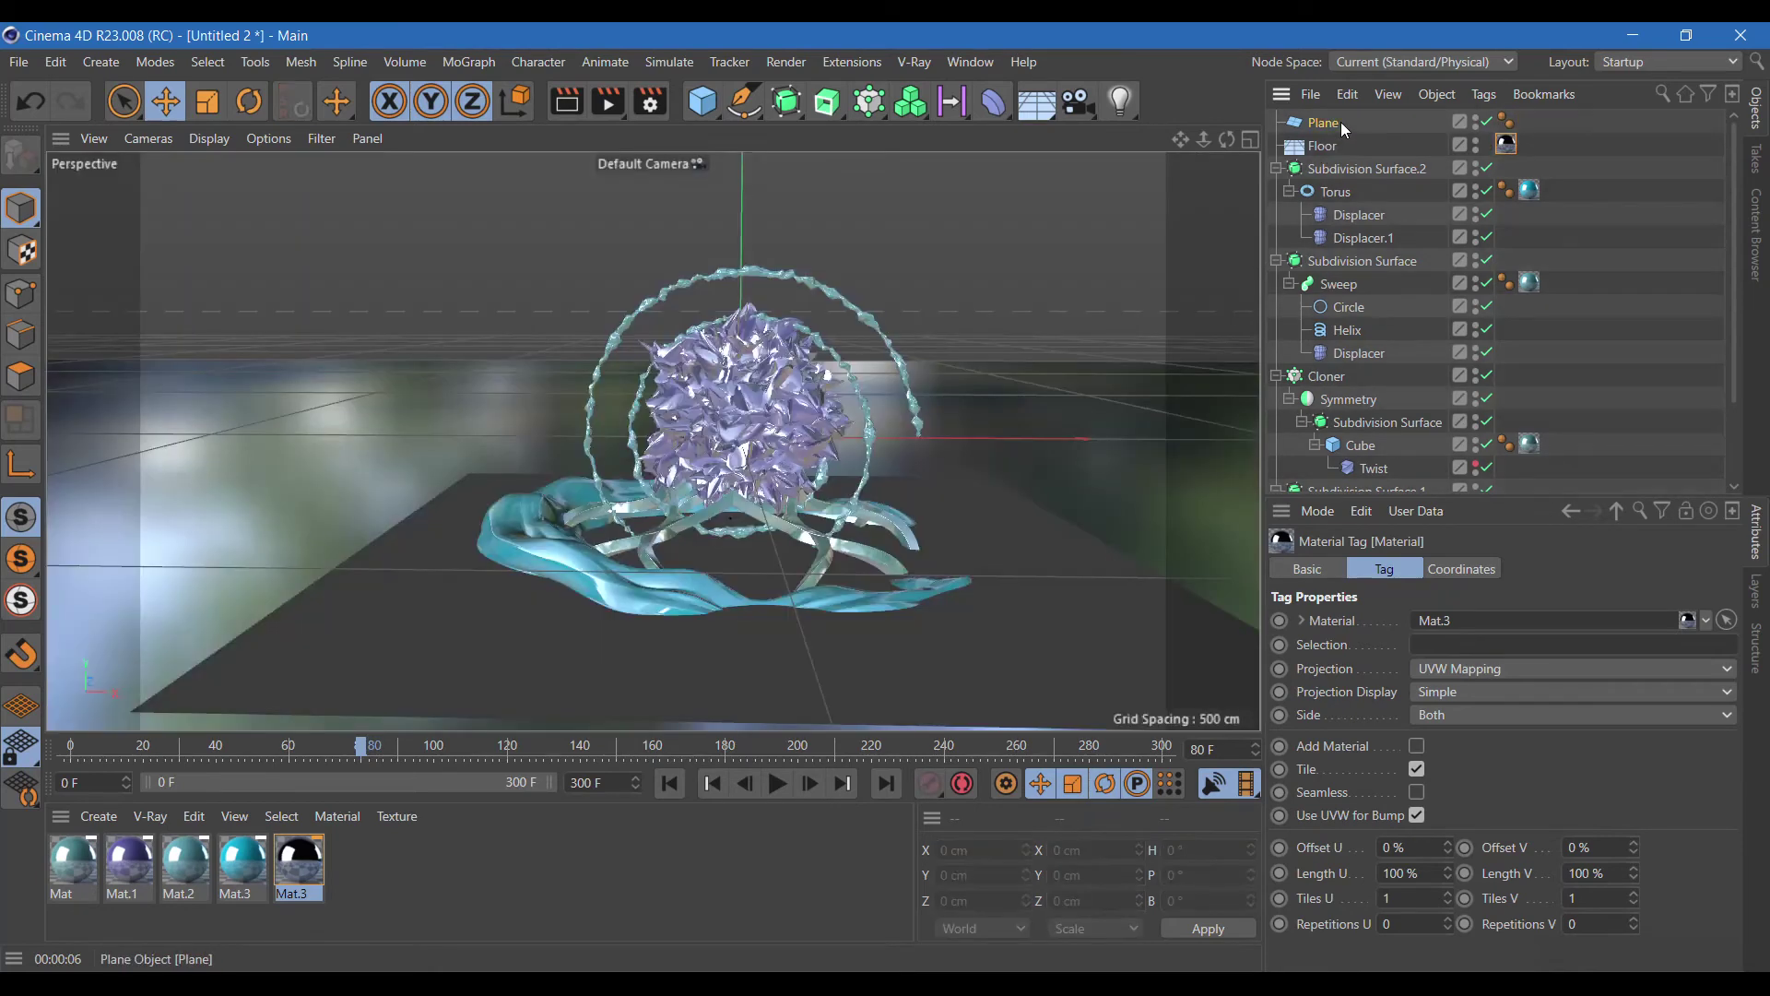
{"action": "left_click", "coordinate": [1342, 124]}
{"action": "key", "text": "Delete"}
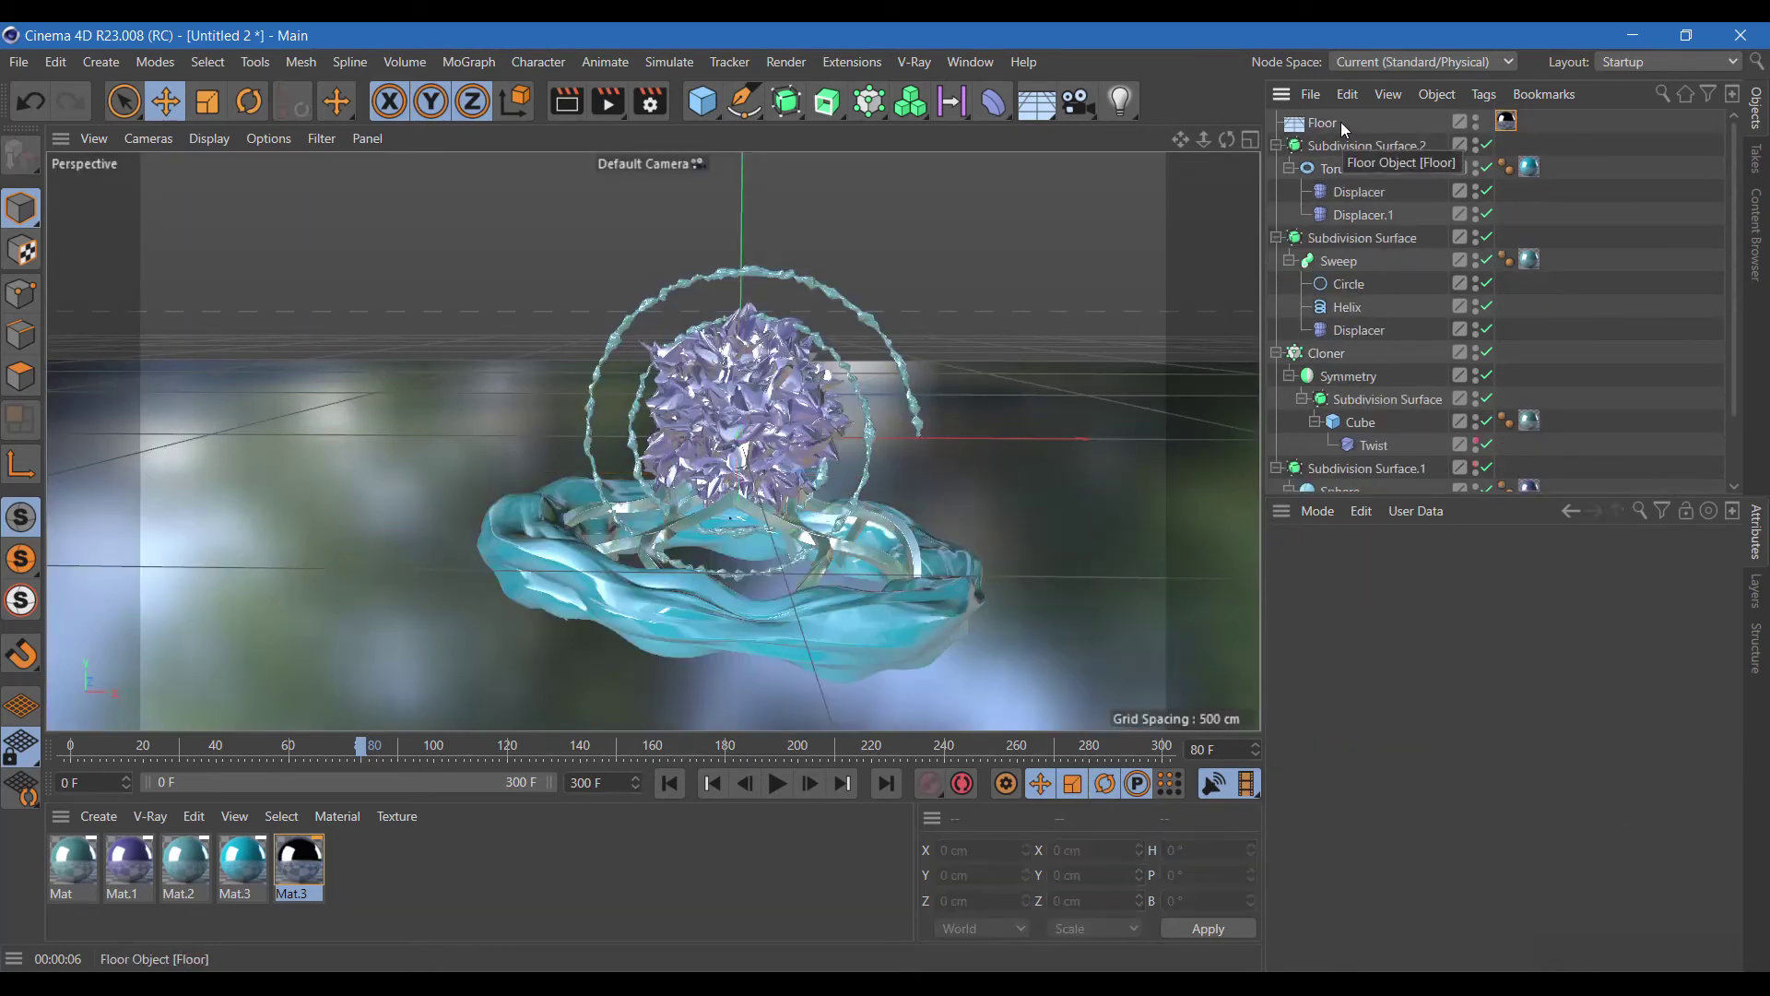
{"action": "left_click", "coordinate": [566, 101]}
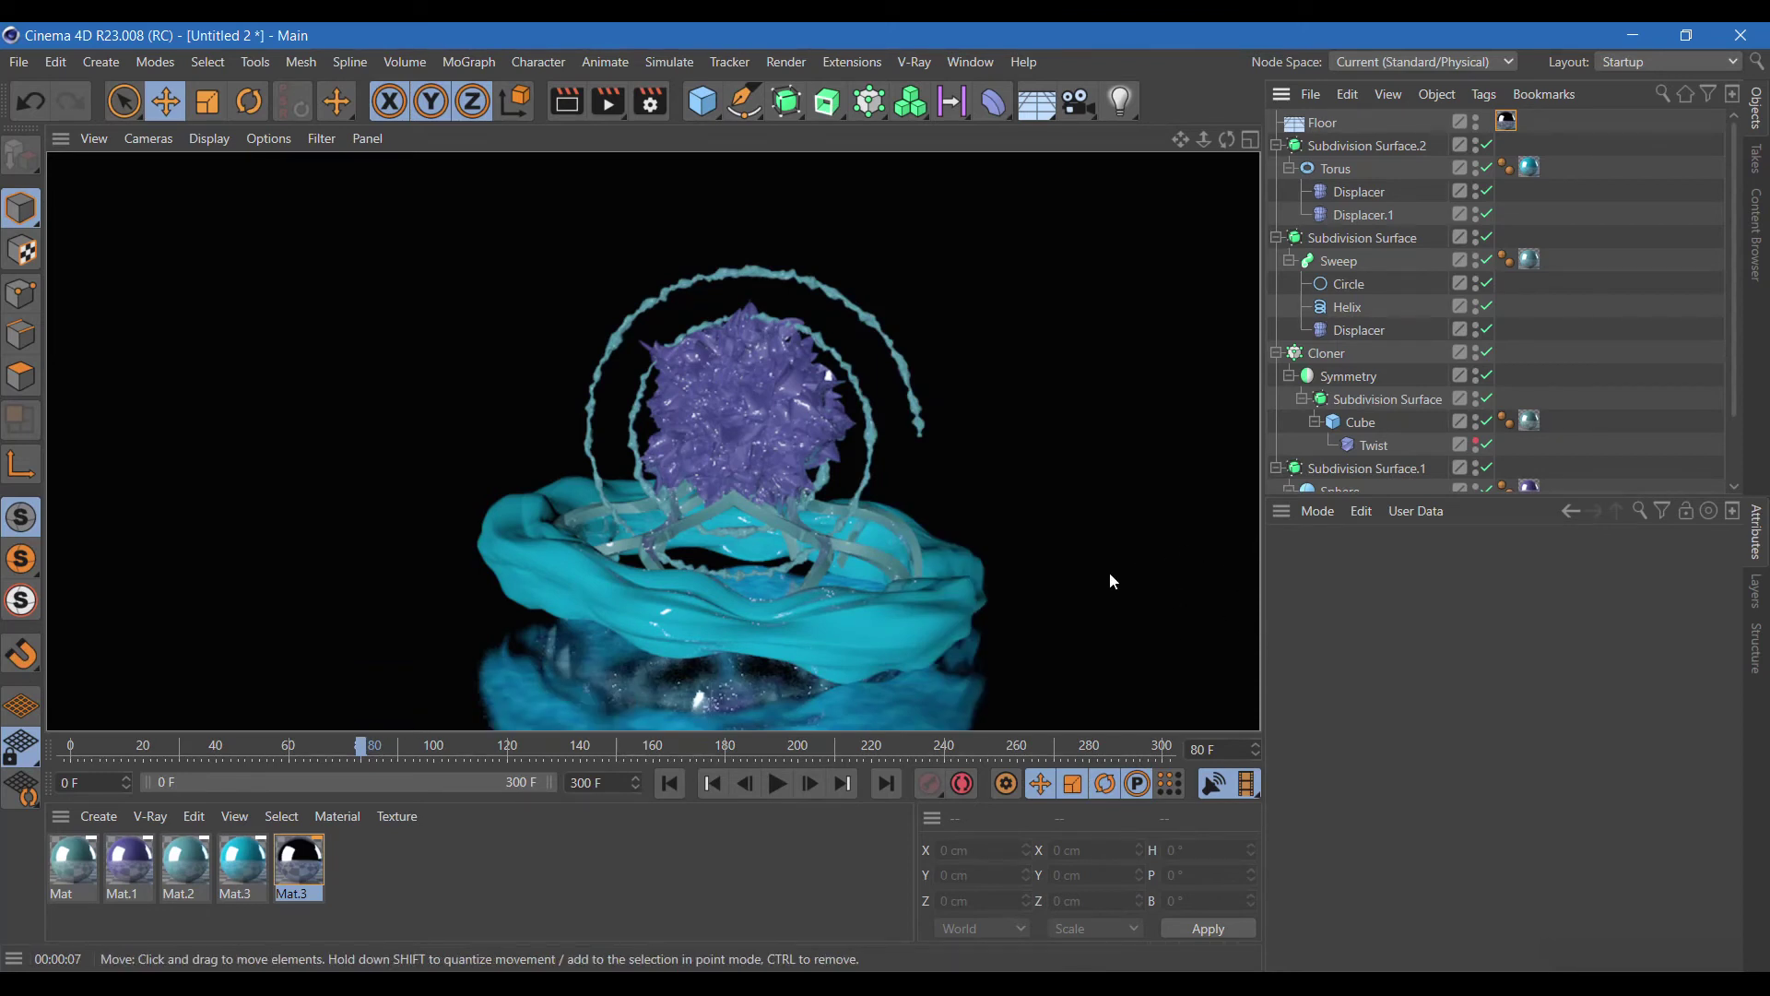
{"action": "double_click", "coordinate": [190, 859]}
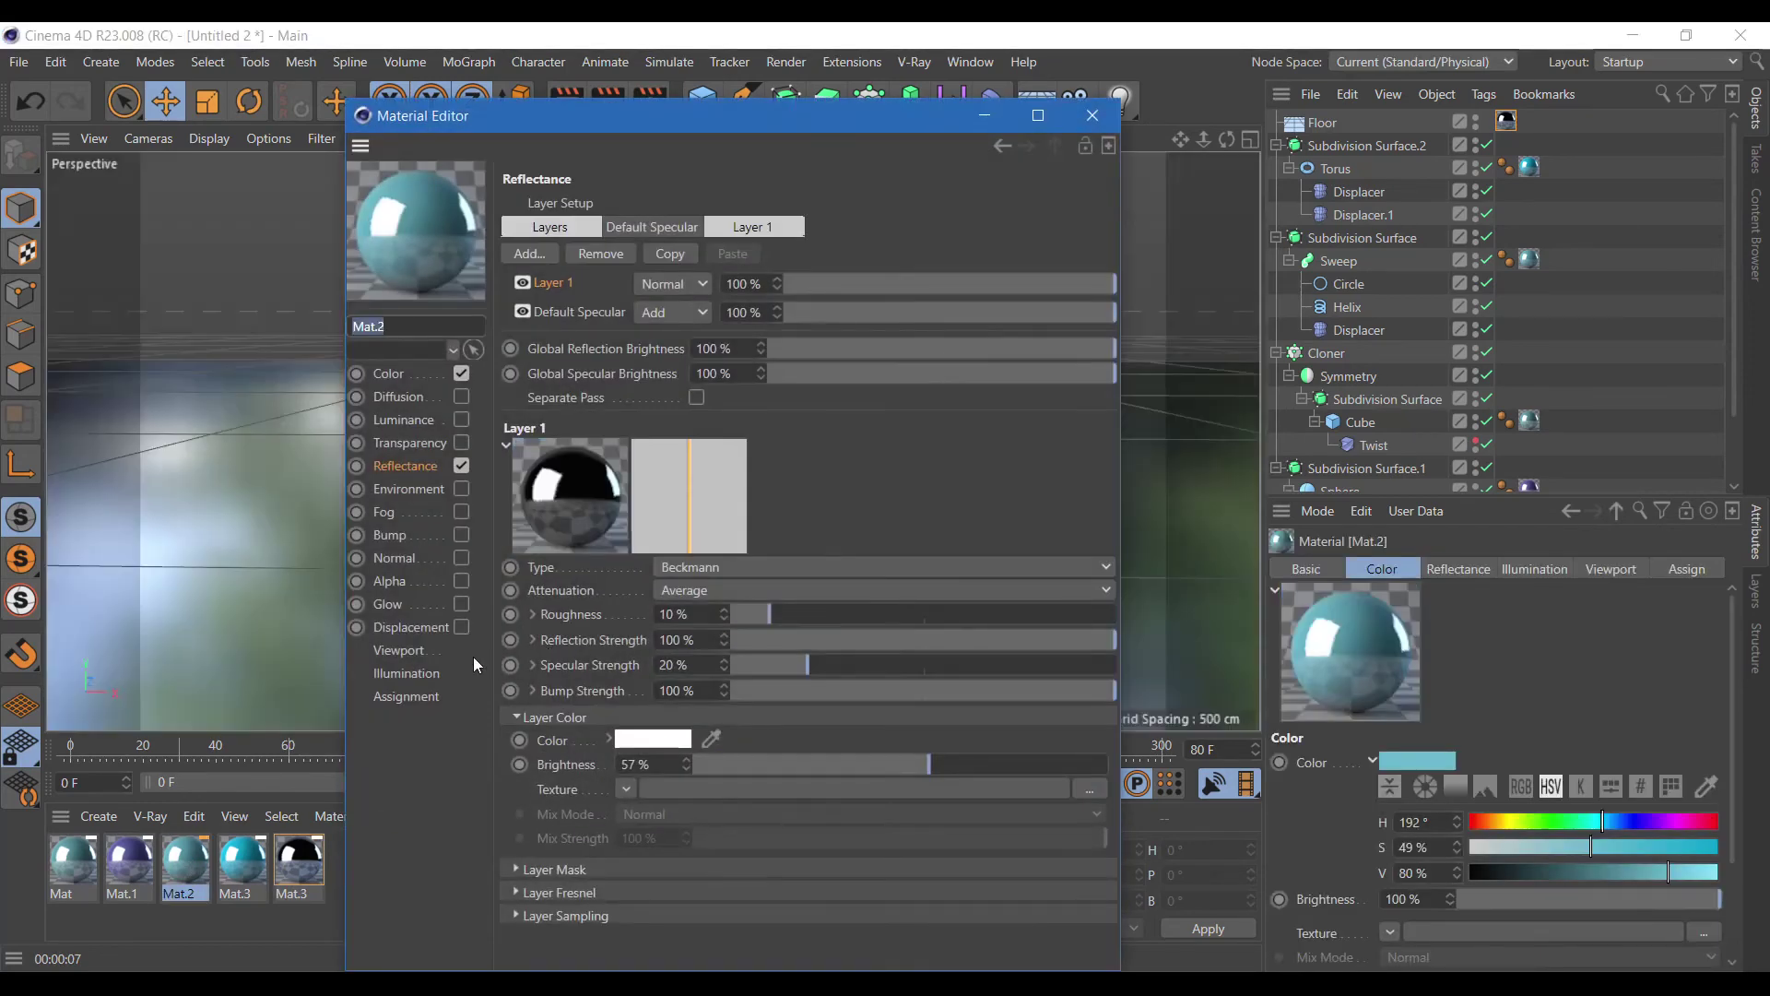
Load the Surfaces > Water shader as Mat.2's colour texture.
{"action": "left_click", "coordinate": [396, 374]}
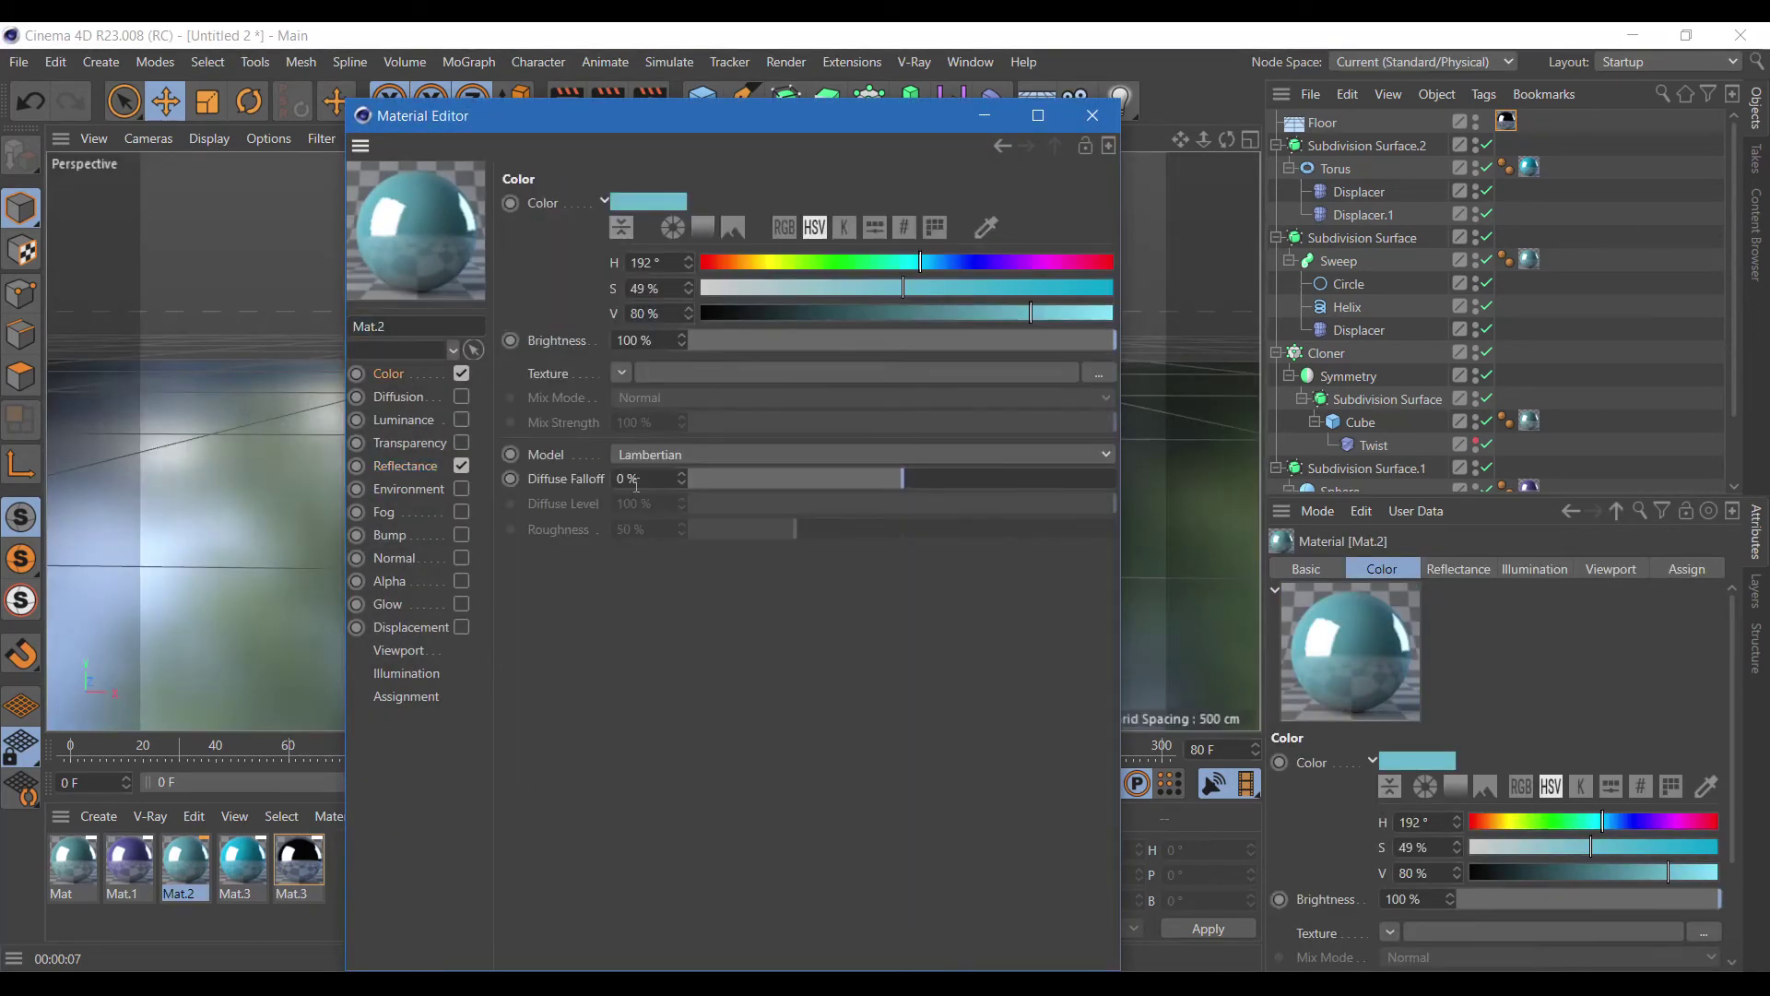
{"action": "left_click", "coordinate": [622, 372]}
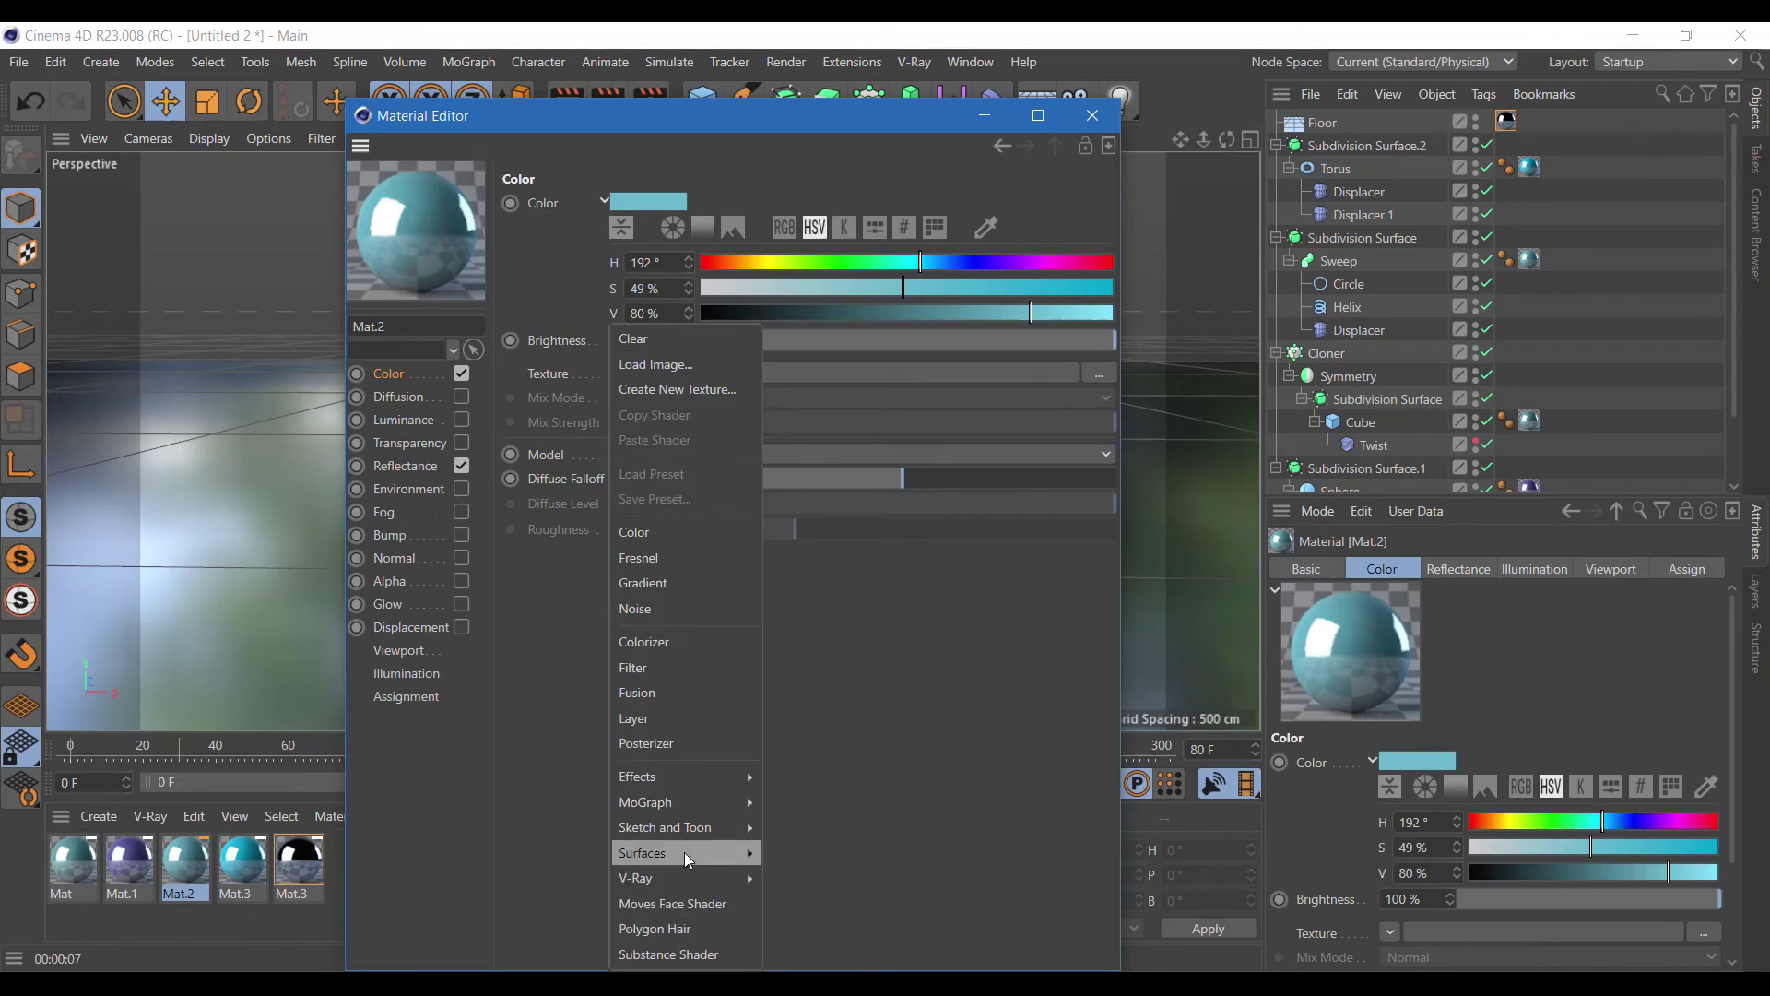
{"action": "mouse_move", "coordinate": [650, 851]}
{"action": "left_click", "coordinate": [802, 928]}
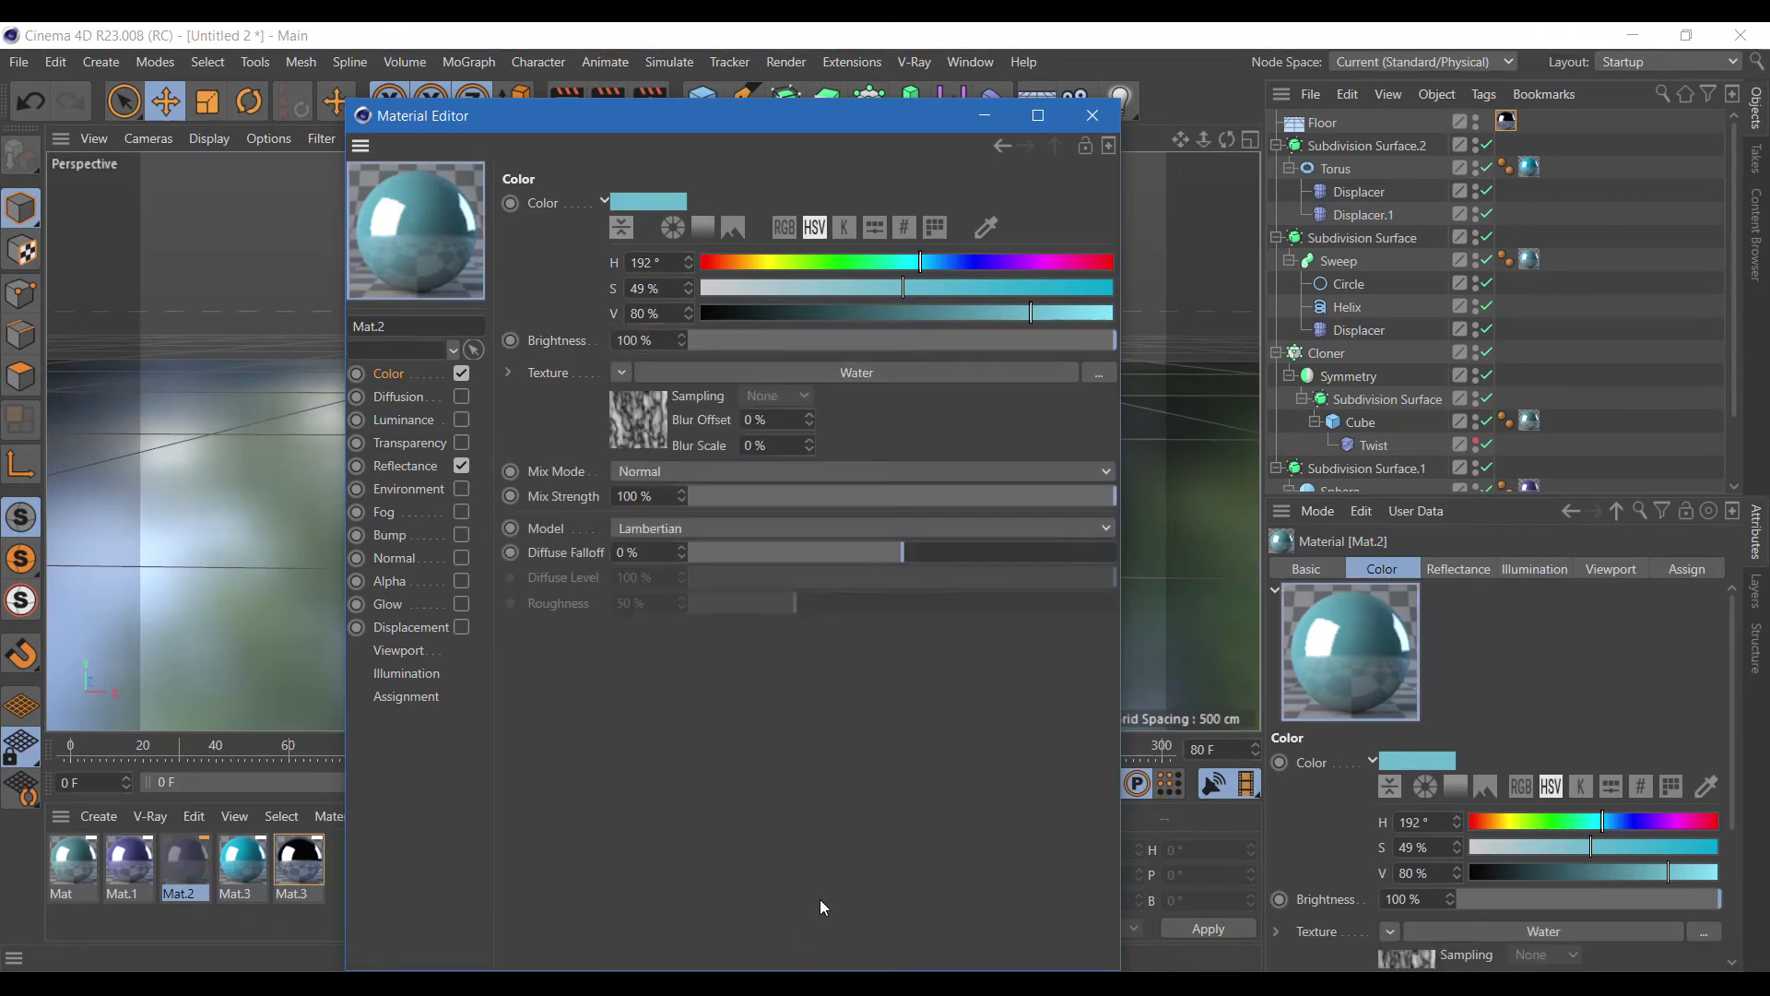
{"action": "left_click", "coordinate": [648, 423]}
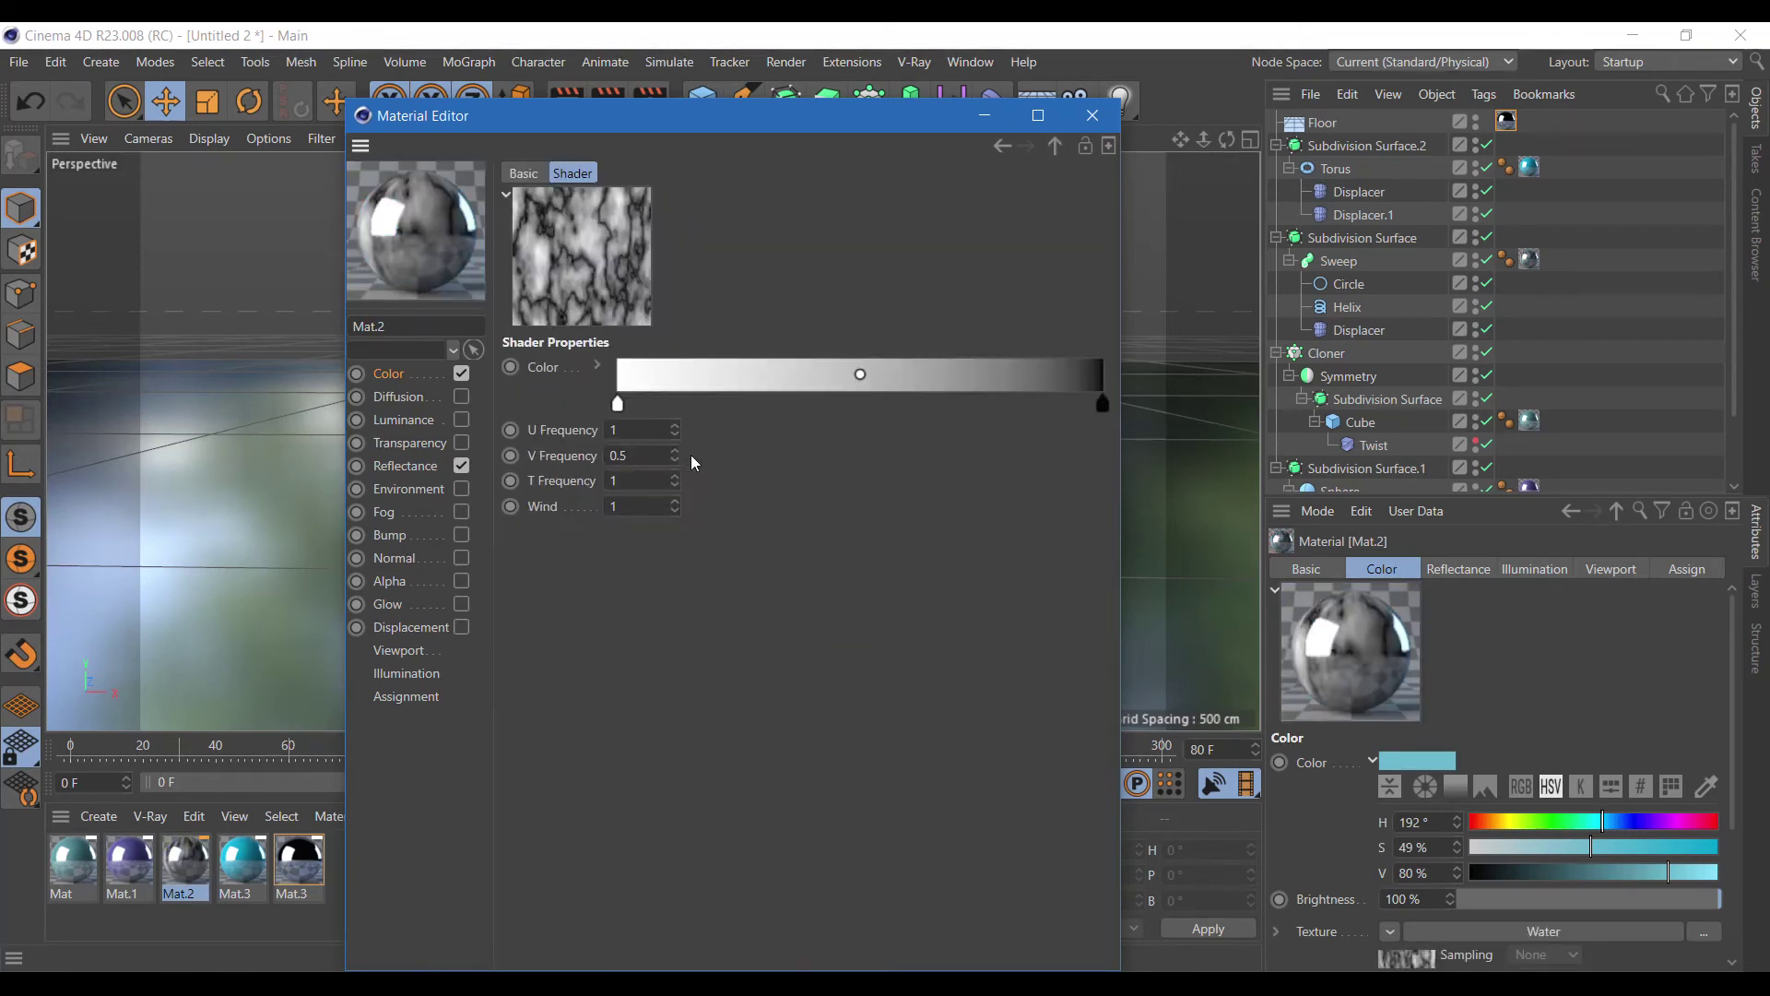
Set the Water gradient's right-end colour to a saturated blue.
{"action": "double_click", "coordinate": [1102, 412]}
{"action": "left_click", "coordinate": [1170, 430]}
{"action": "left_click", "coordinate": [1161, 430]}
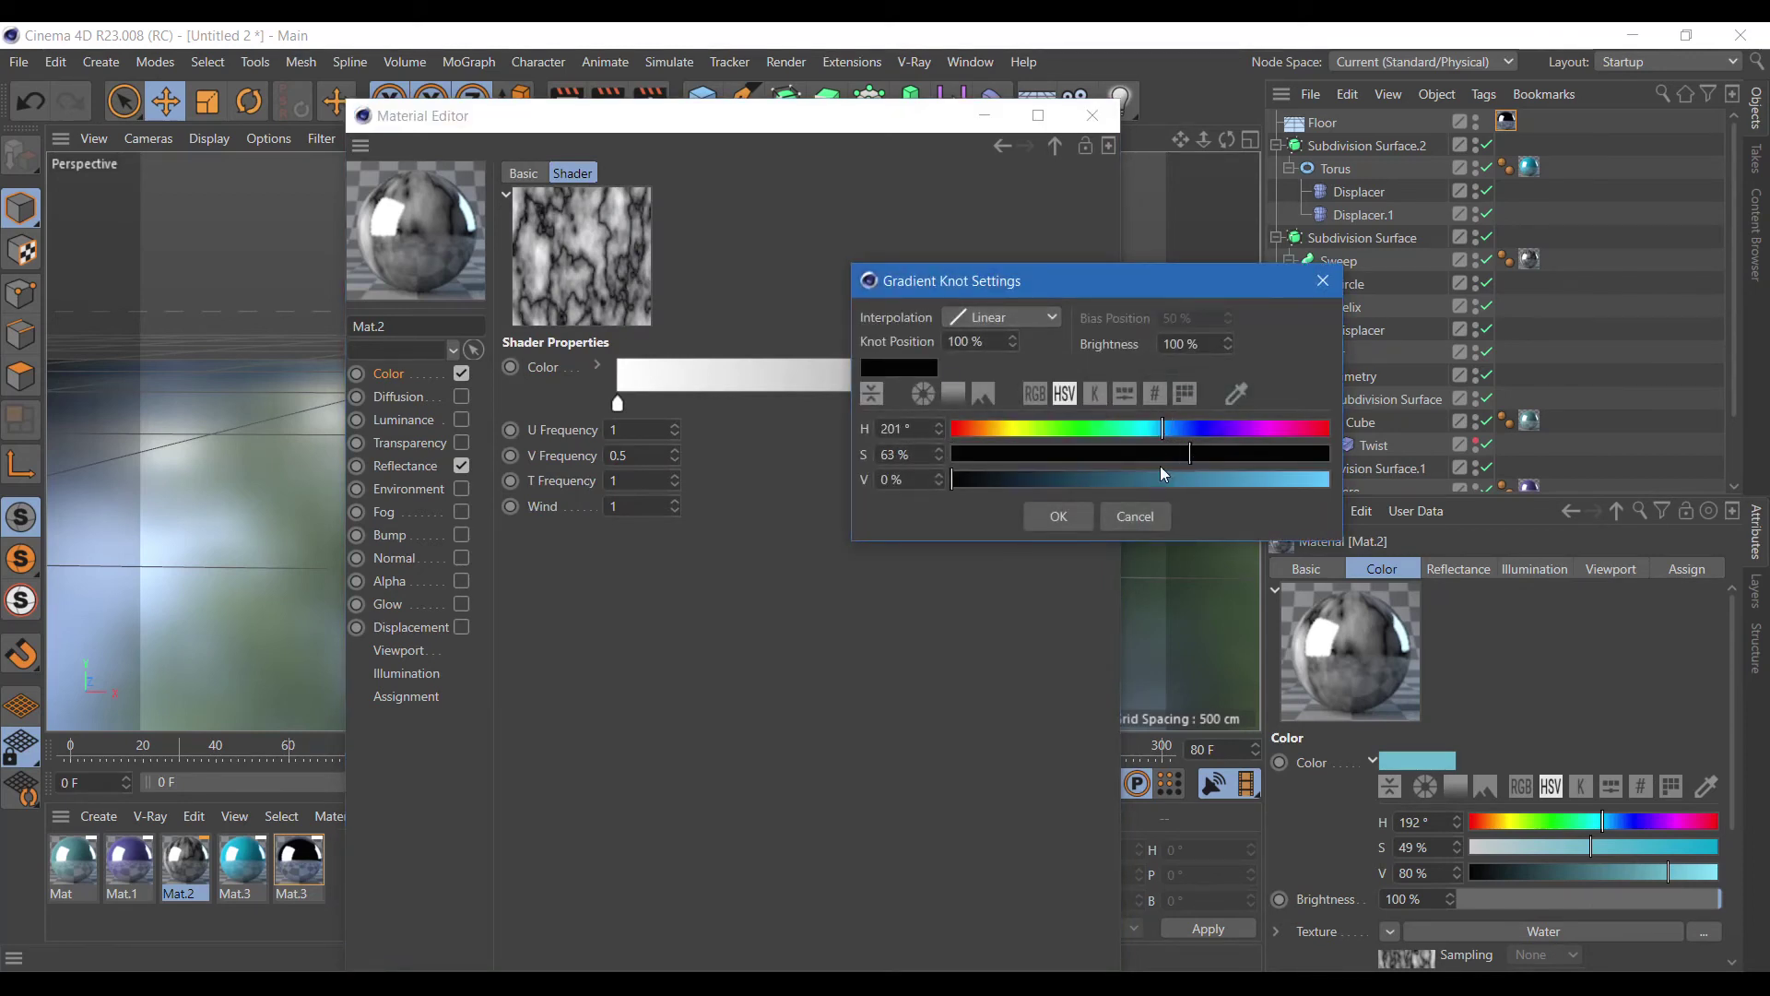
{"action": "left_click", "coordinate": [1157, 479]}
{"action": "left_click", "coordinate": [1265, 453]}
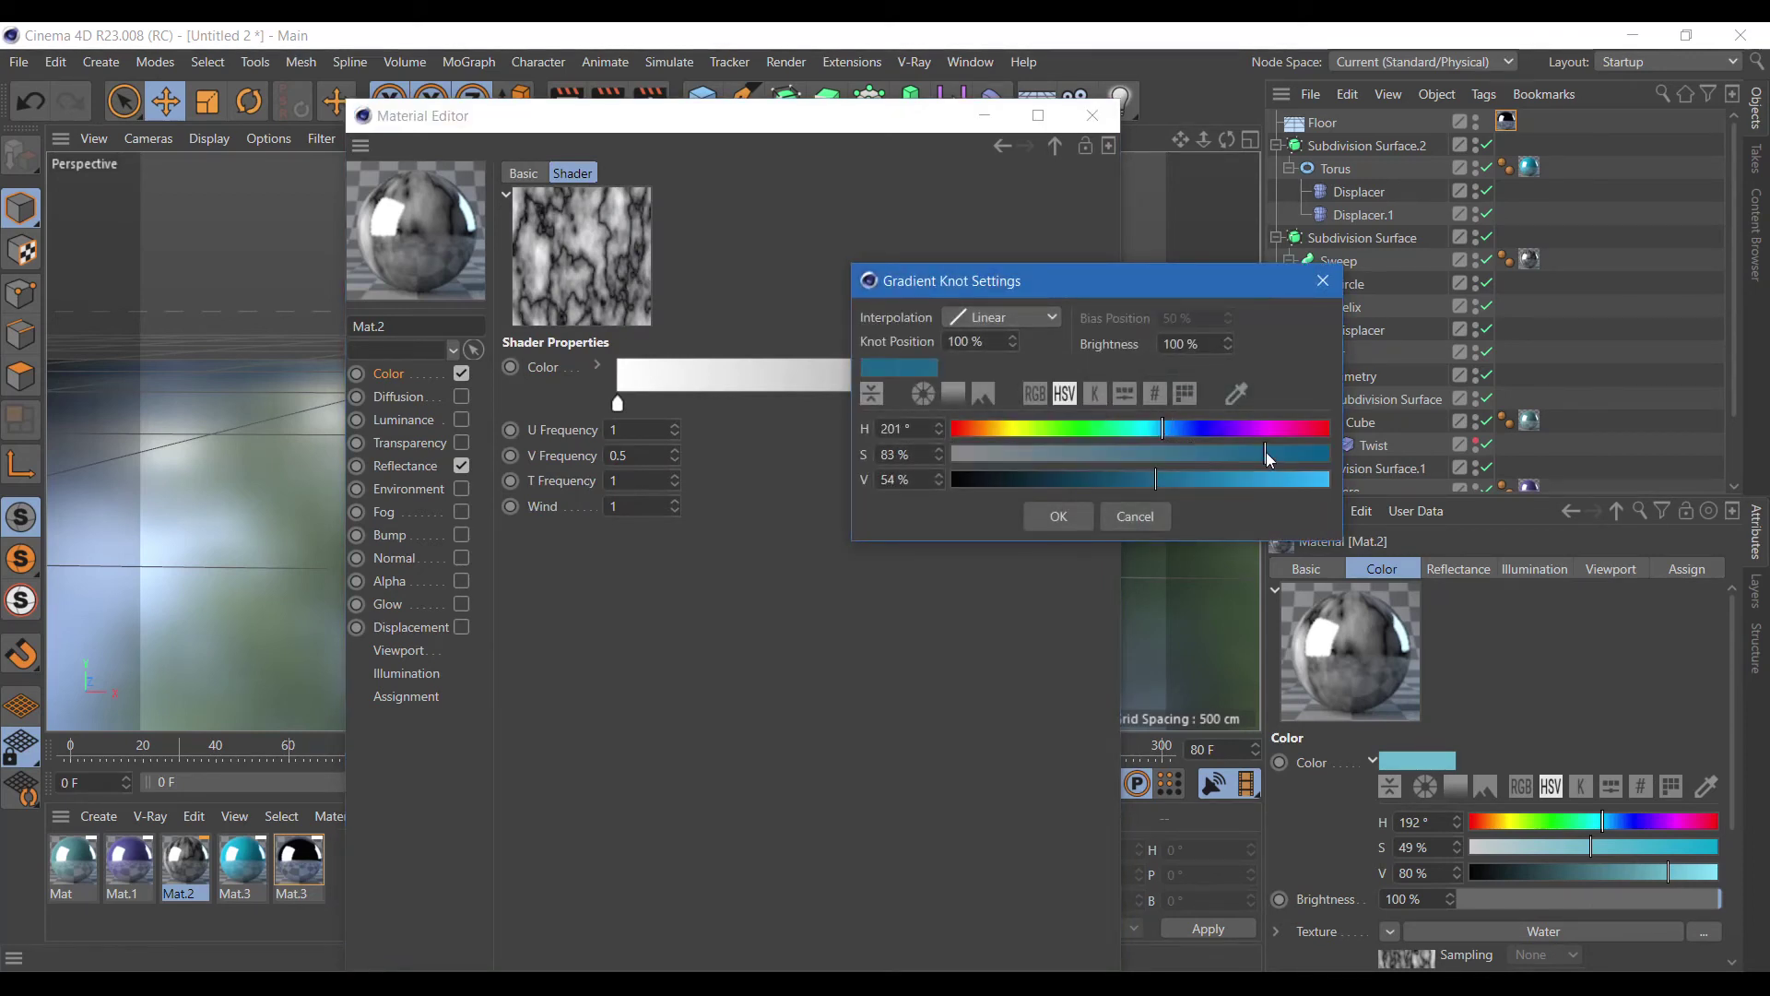
{"action": "left_click", "coordinate": [1053, 517]}
Add a light blue centre stop to the gradient, then close the editor and render.
{"action": "left_click", "coordinate": [860, 399]}
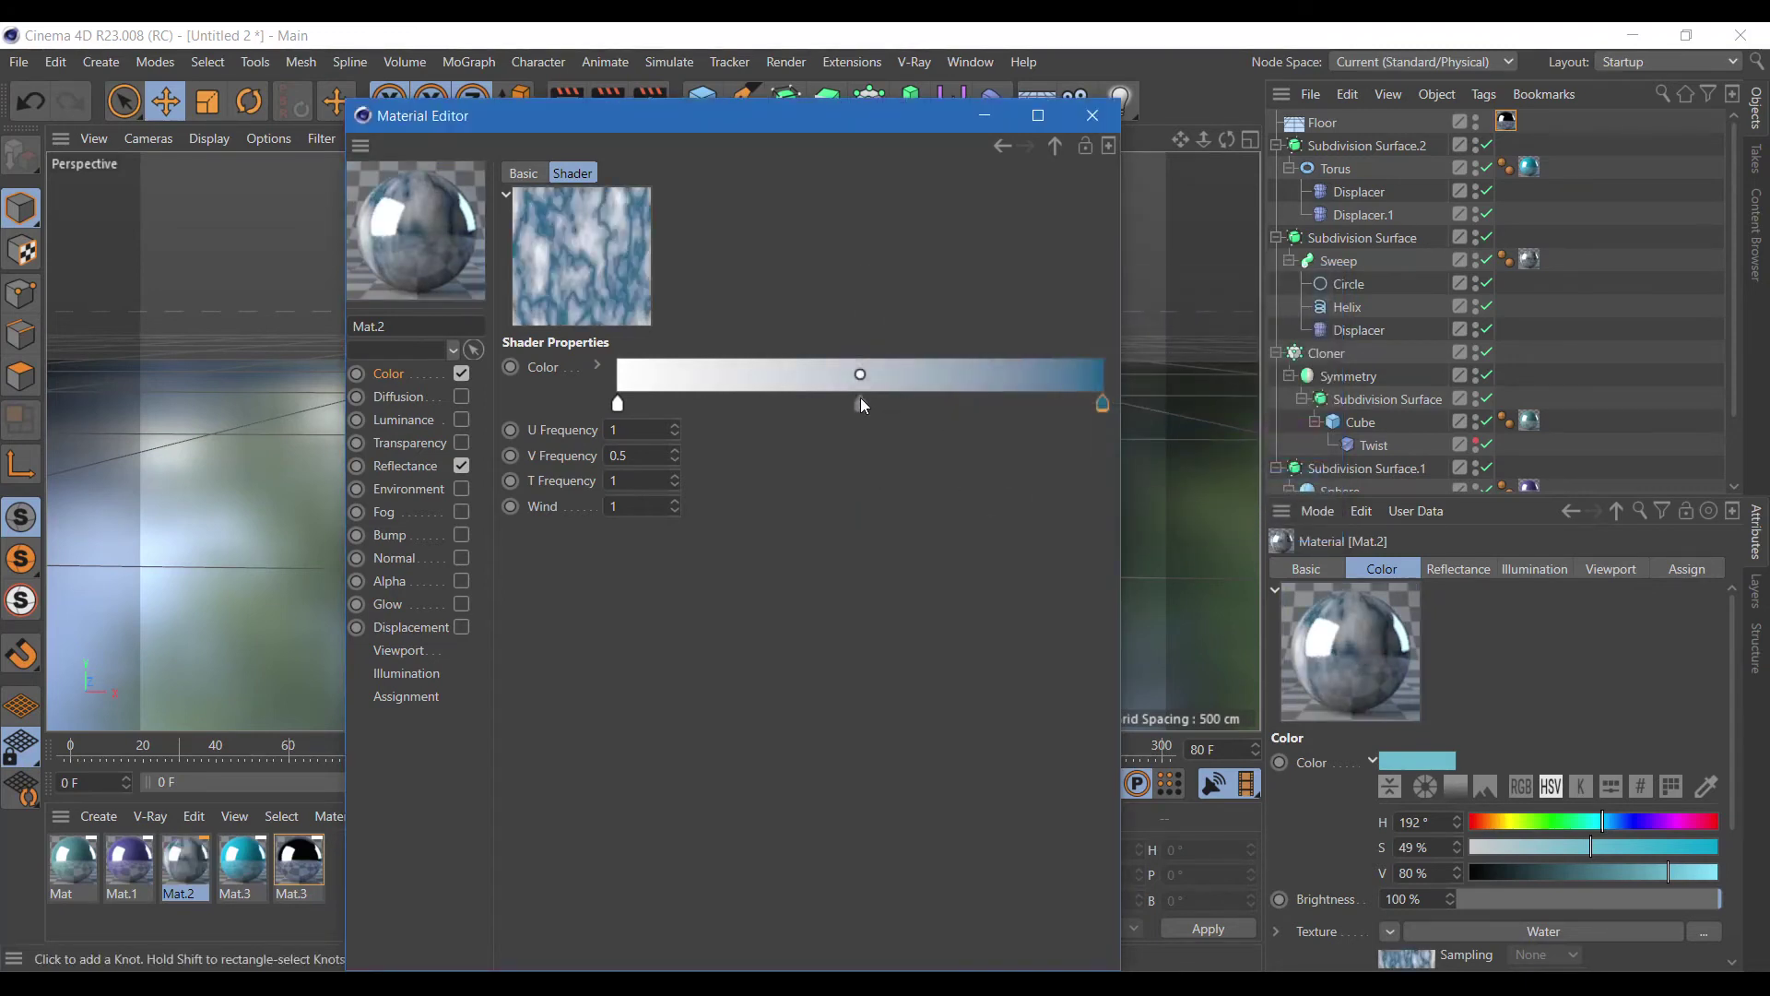
{"action": "double_click", "coordinate": [865, 402]}
{"action": "left_click", "coordinate": [905, 448]}
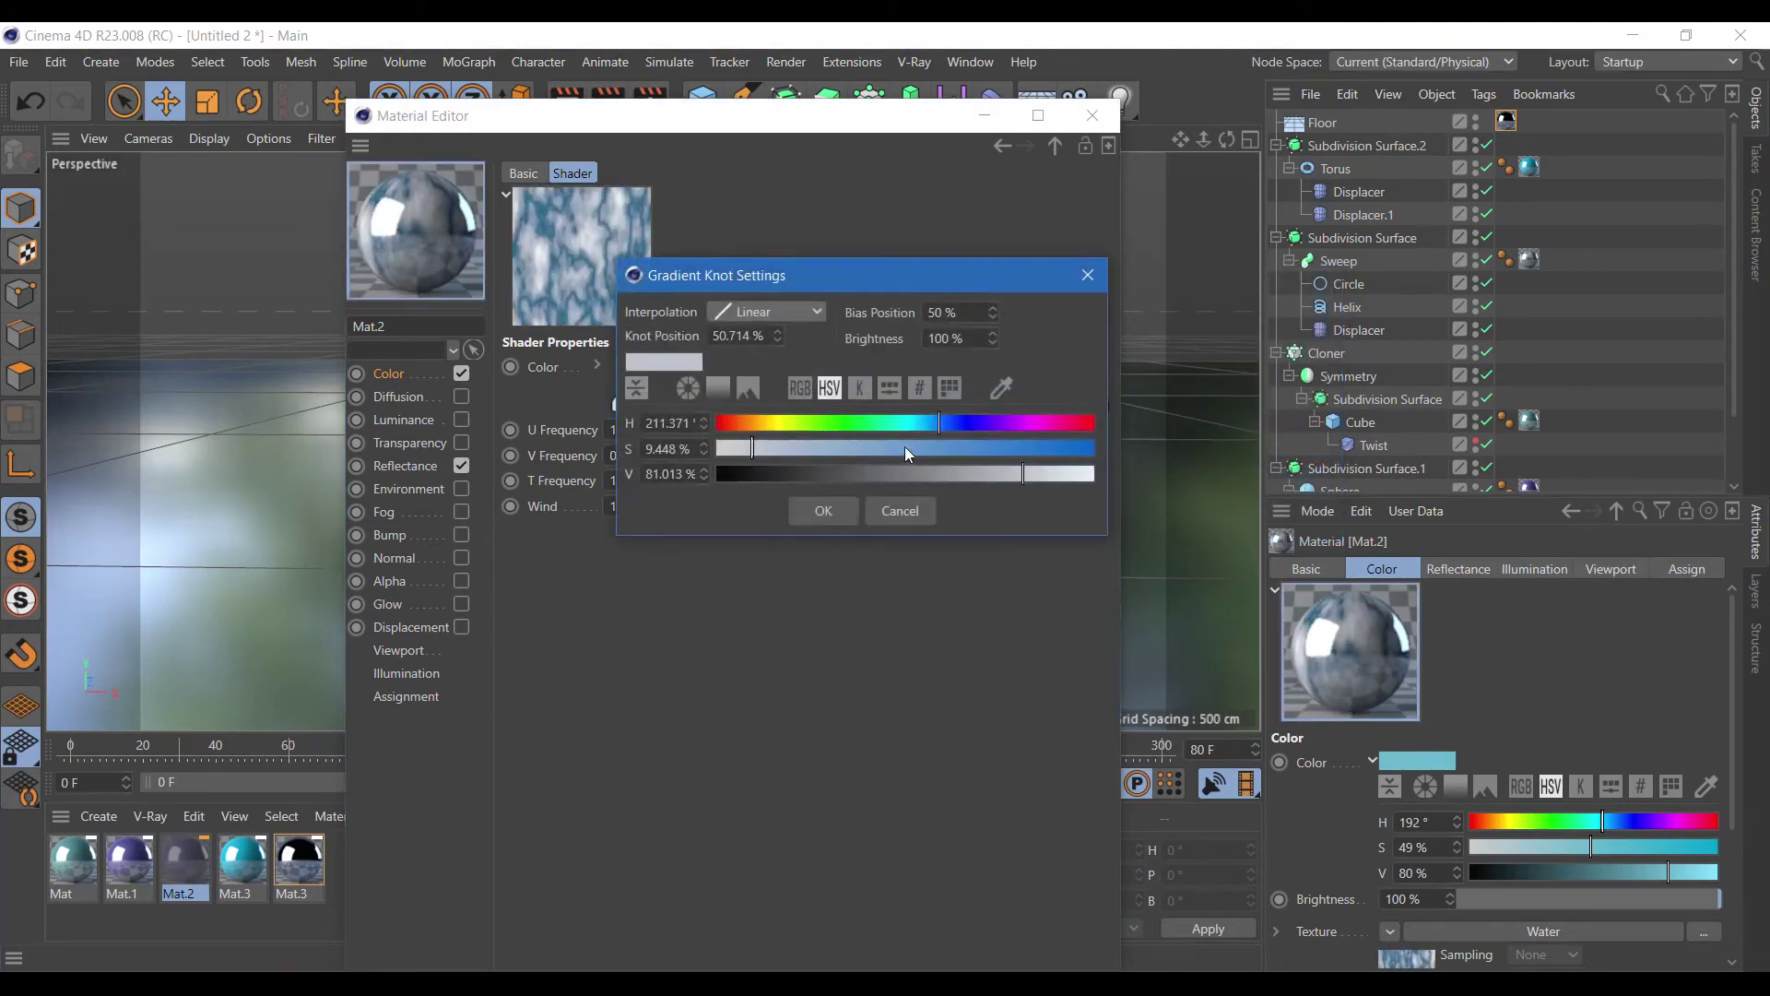
{"action": "left_click", "coordinate": [924, 422]}
{"action": "left_click", "coordinate": [971, 448]}
{"action": "left_click_drag", "start_coordinate": [971, 448], "coordinate": [929, 448]}
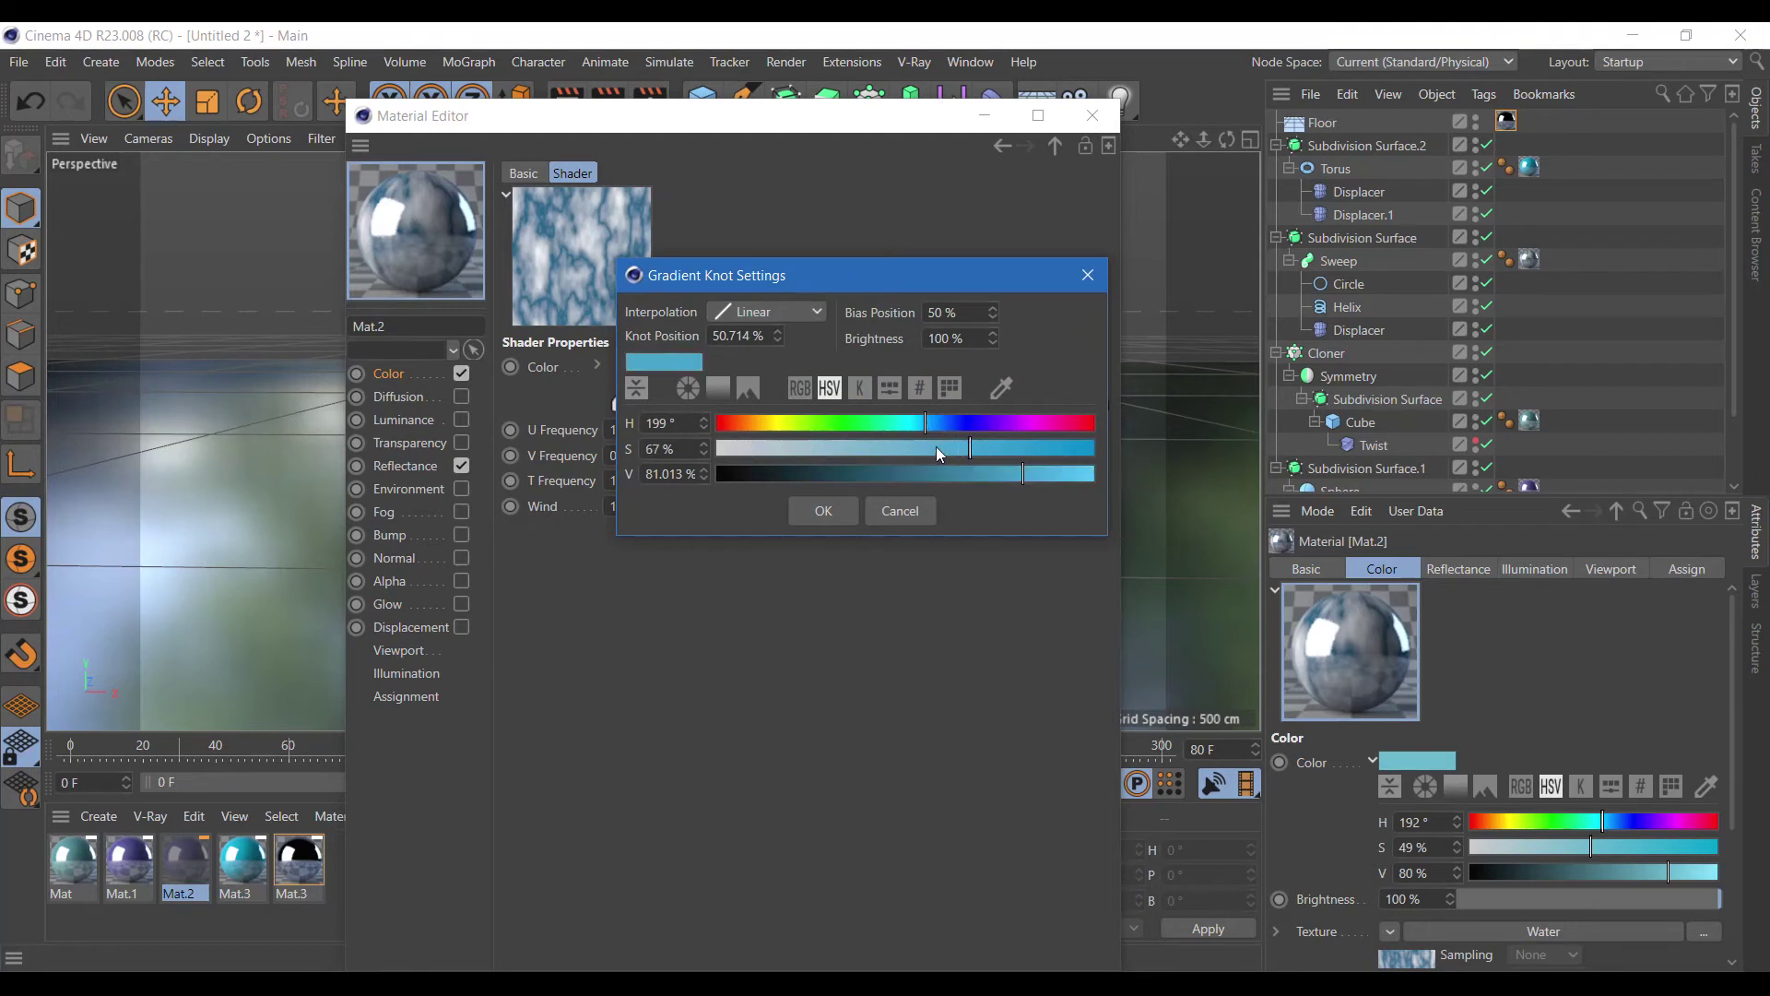
{"action": "left_click", "coordinate": [920, 422]}
{"action": "left_click", "coordinate": [1072, 474]}
{"action": "left_click", "coordinate": [824, 511]}
{"action": "left_click", "coordinate": [1093, 115]}
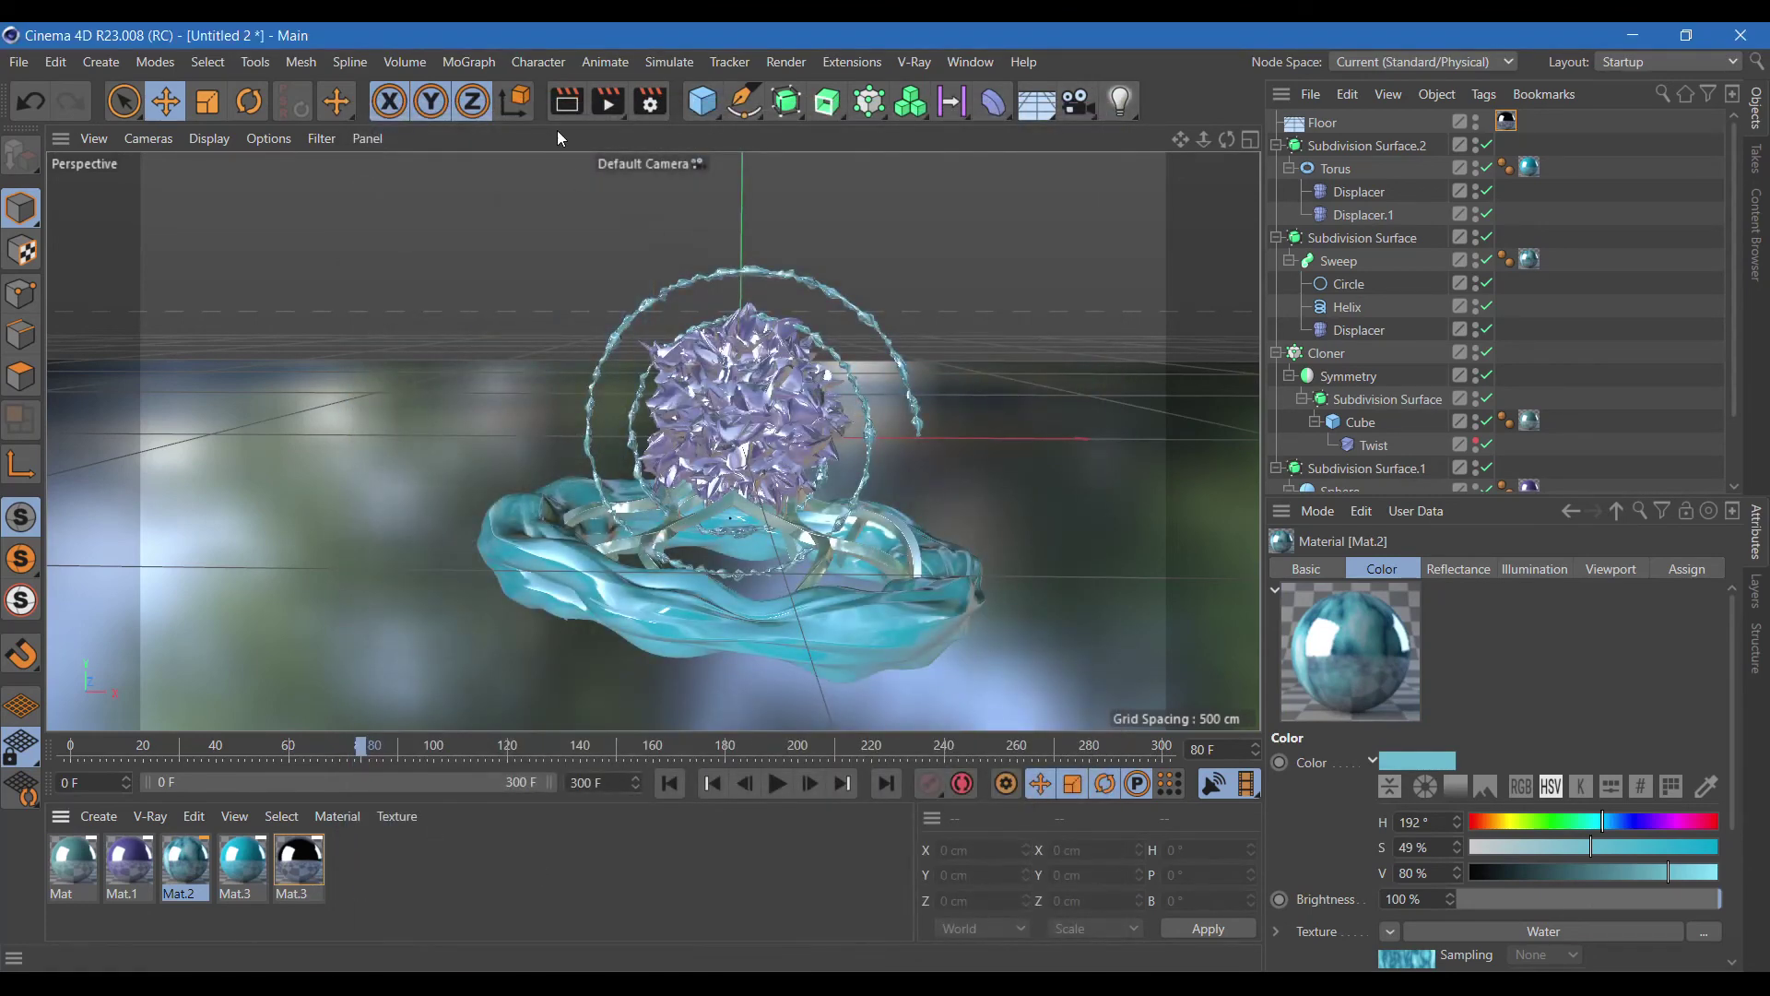
{"action": "left_click", "coordinate": [566, 102]}
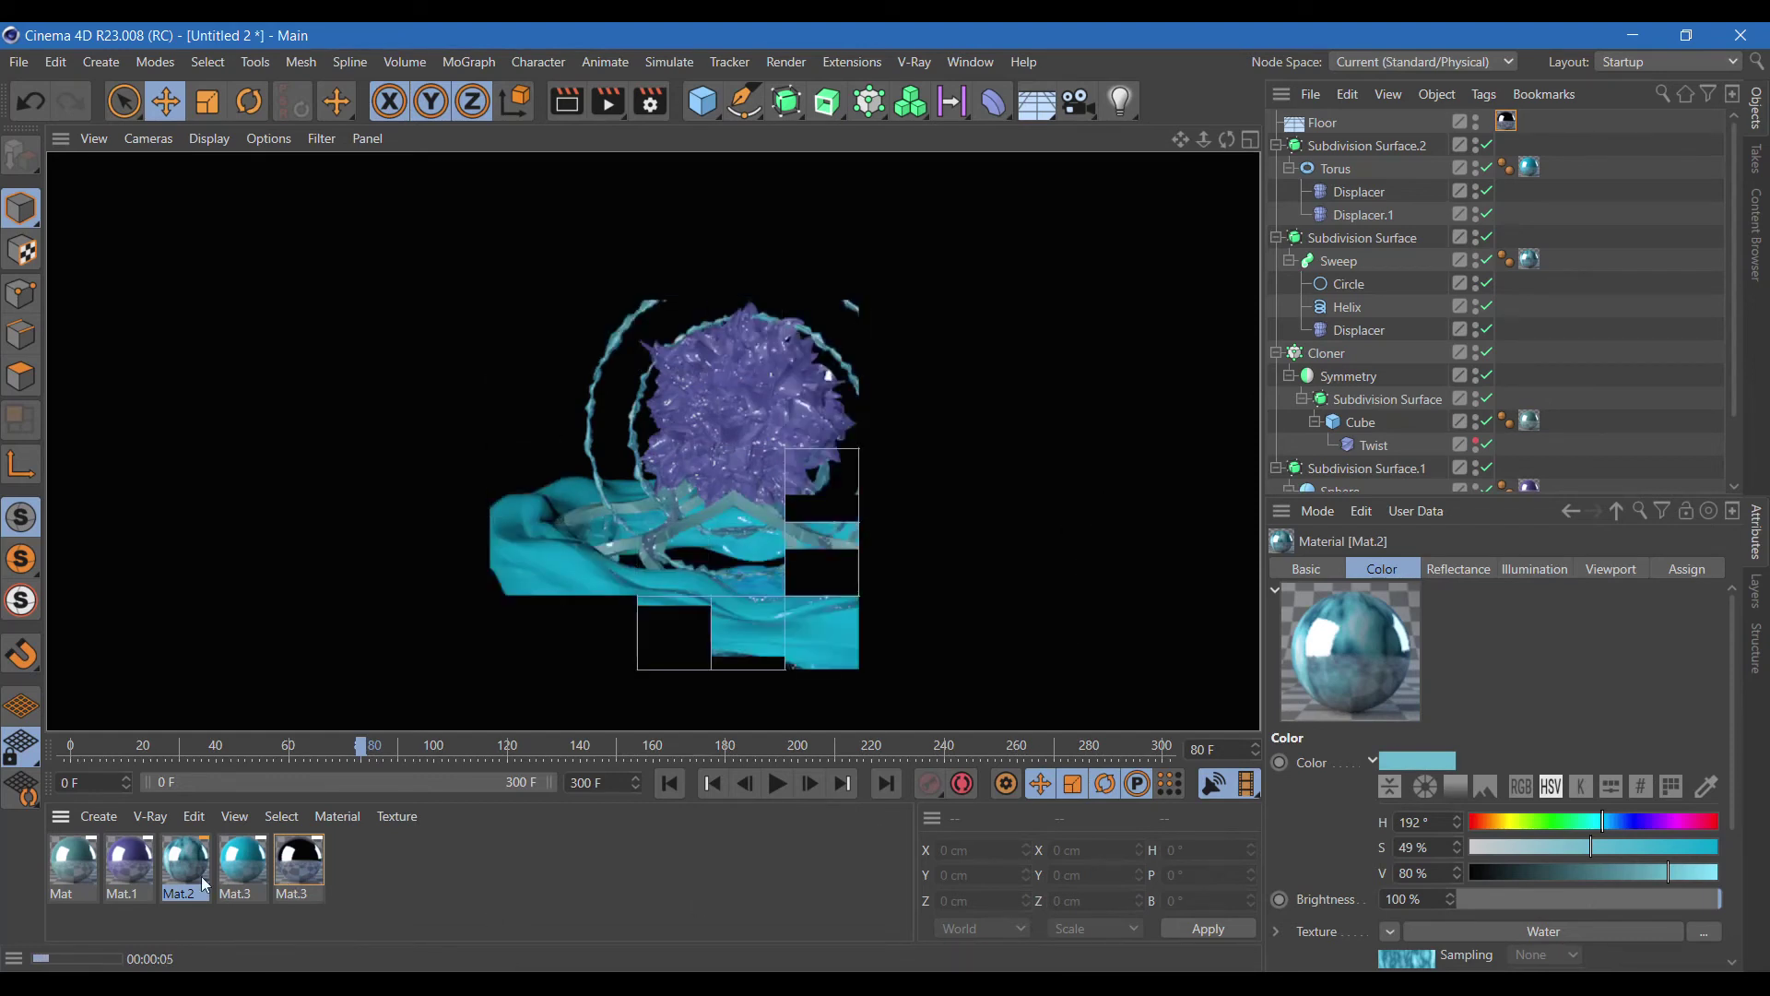
Apply Mat.2 to the Torus base, re-render the viewport and play the animation.
{"action": "left_click_drag", "start_coordinate": [214, 886], "coordinate": [1231, 534]}
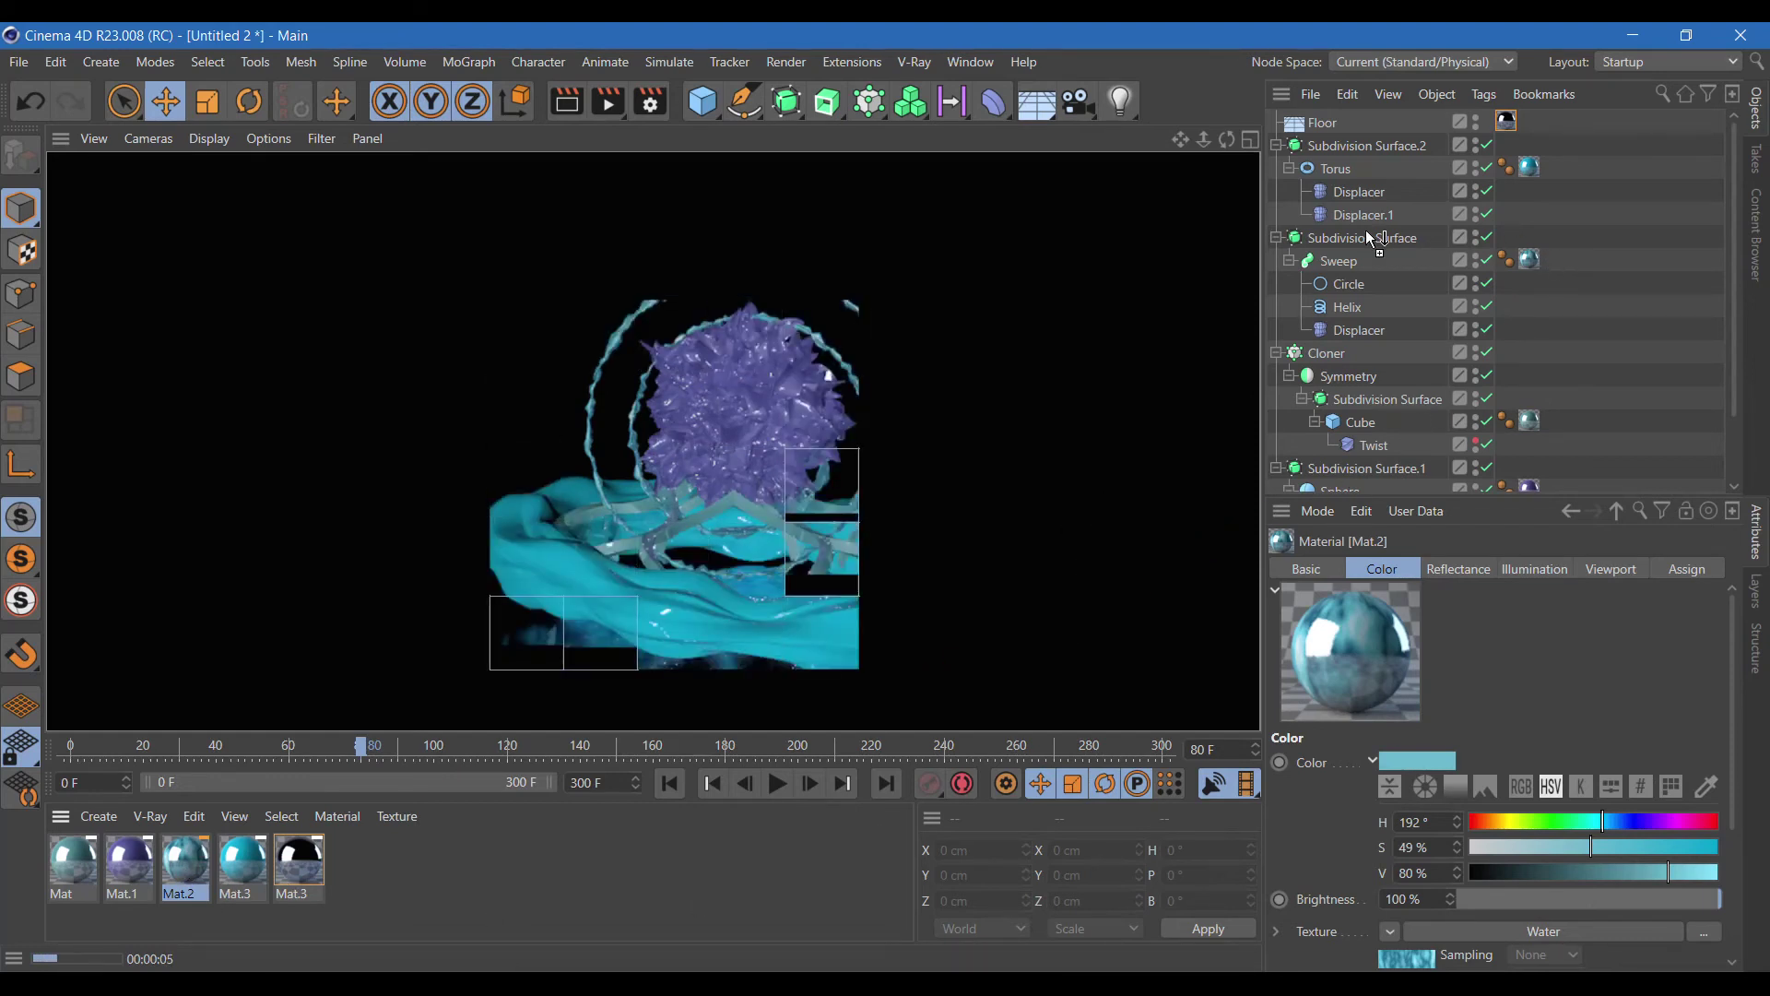
{"action": "left_click_drag", "start_coordinate": [1371, 238], "coordinate": [1534, 170]}
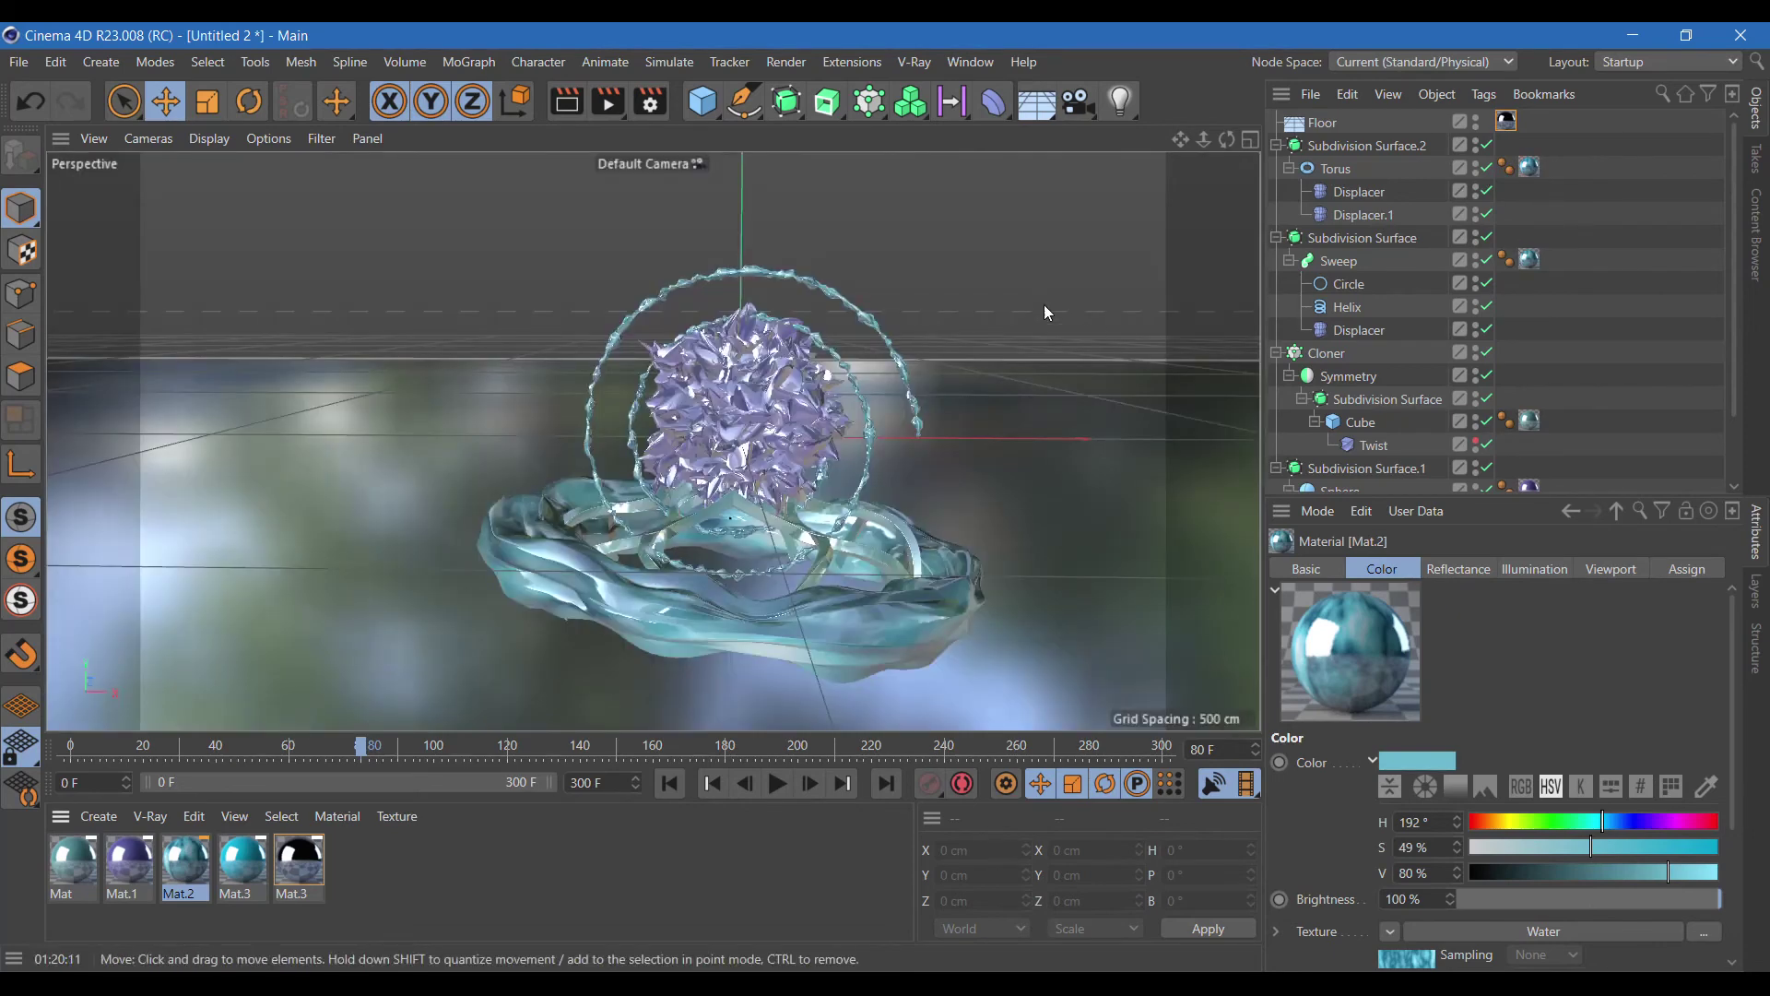
{"action": "left_click", "coordinate": [567, 101]}
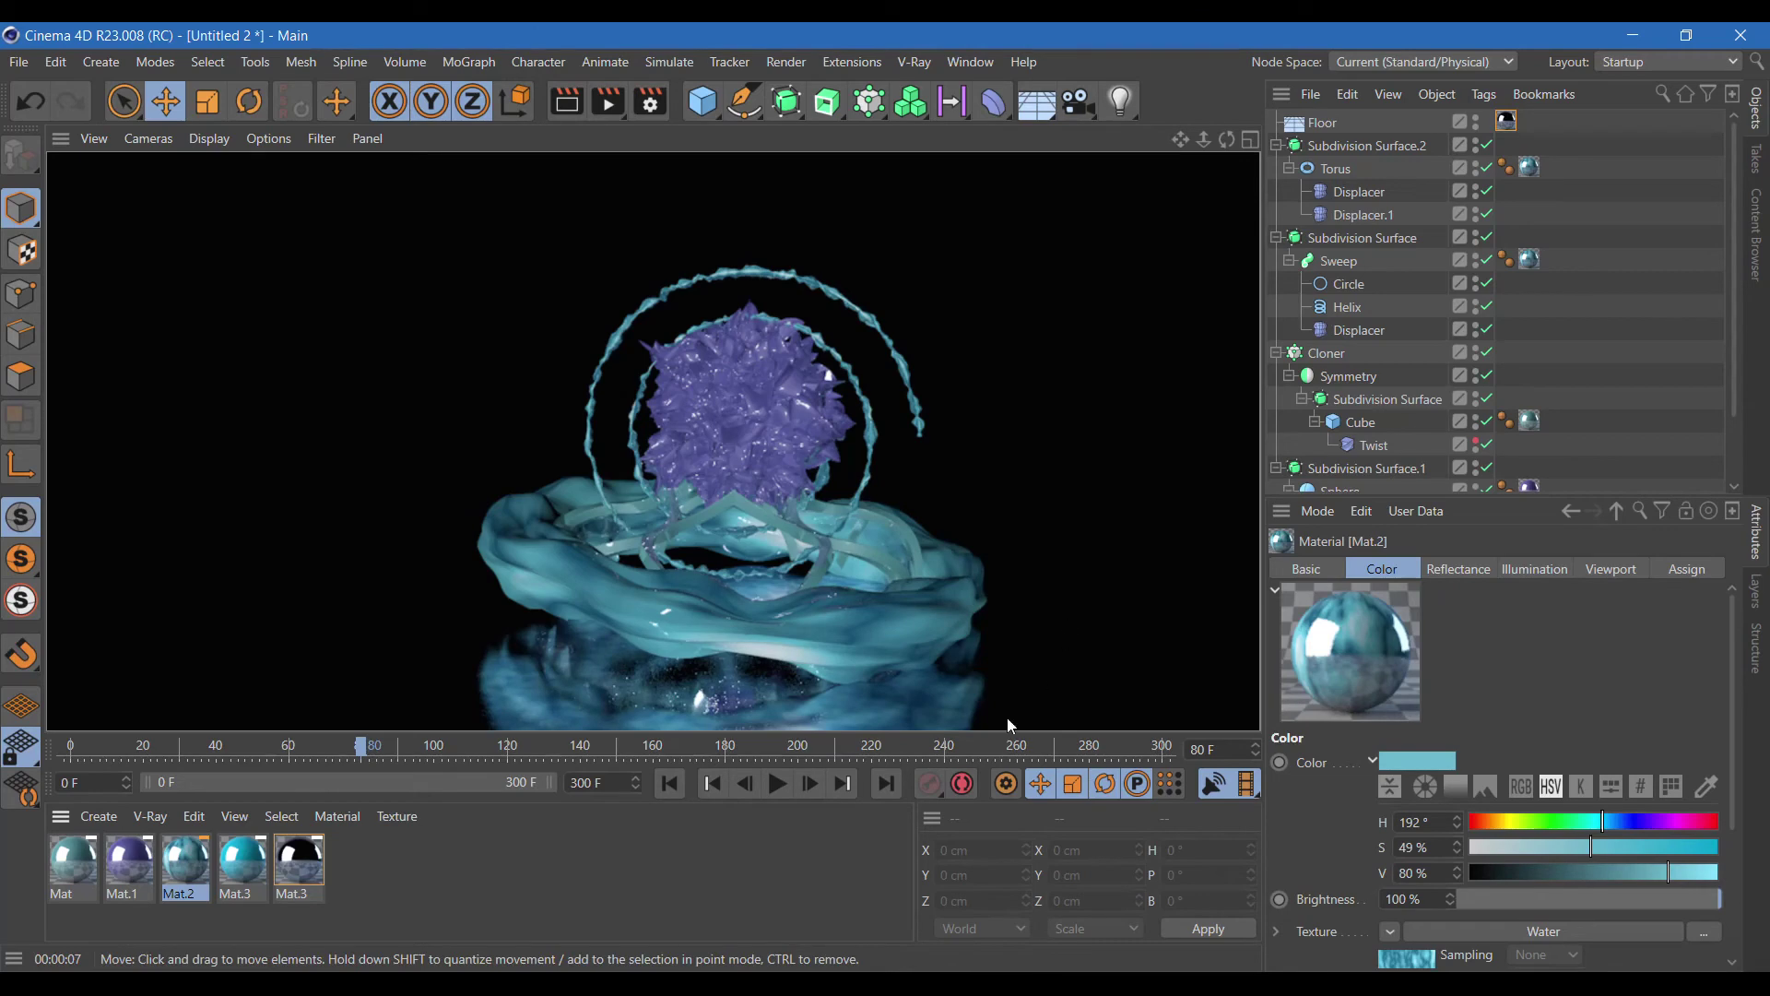
{"action": "left_click", "coordinate": [780, 783]}
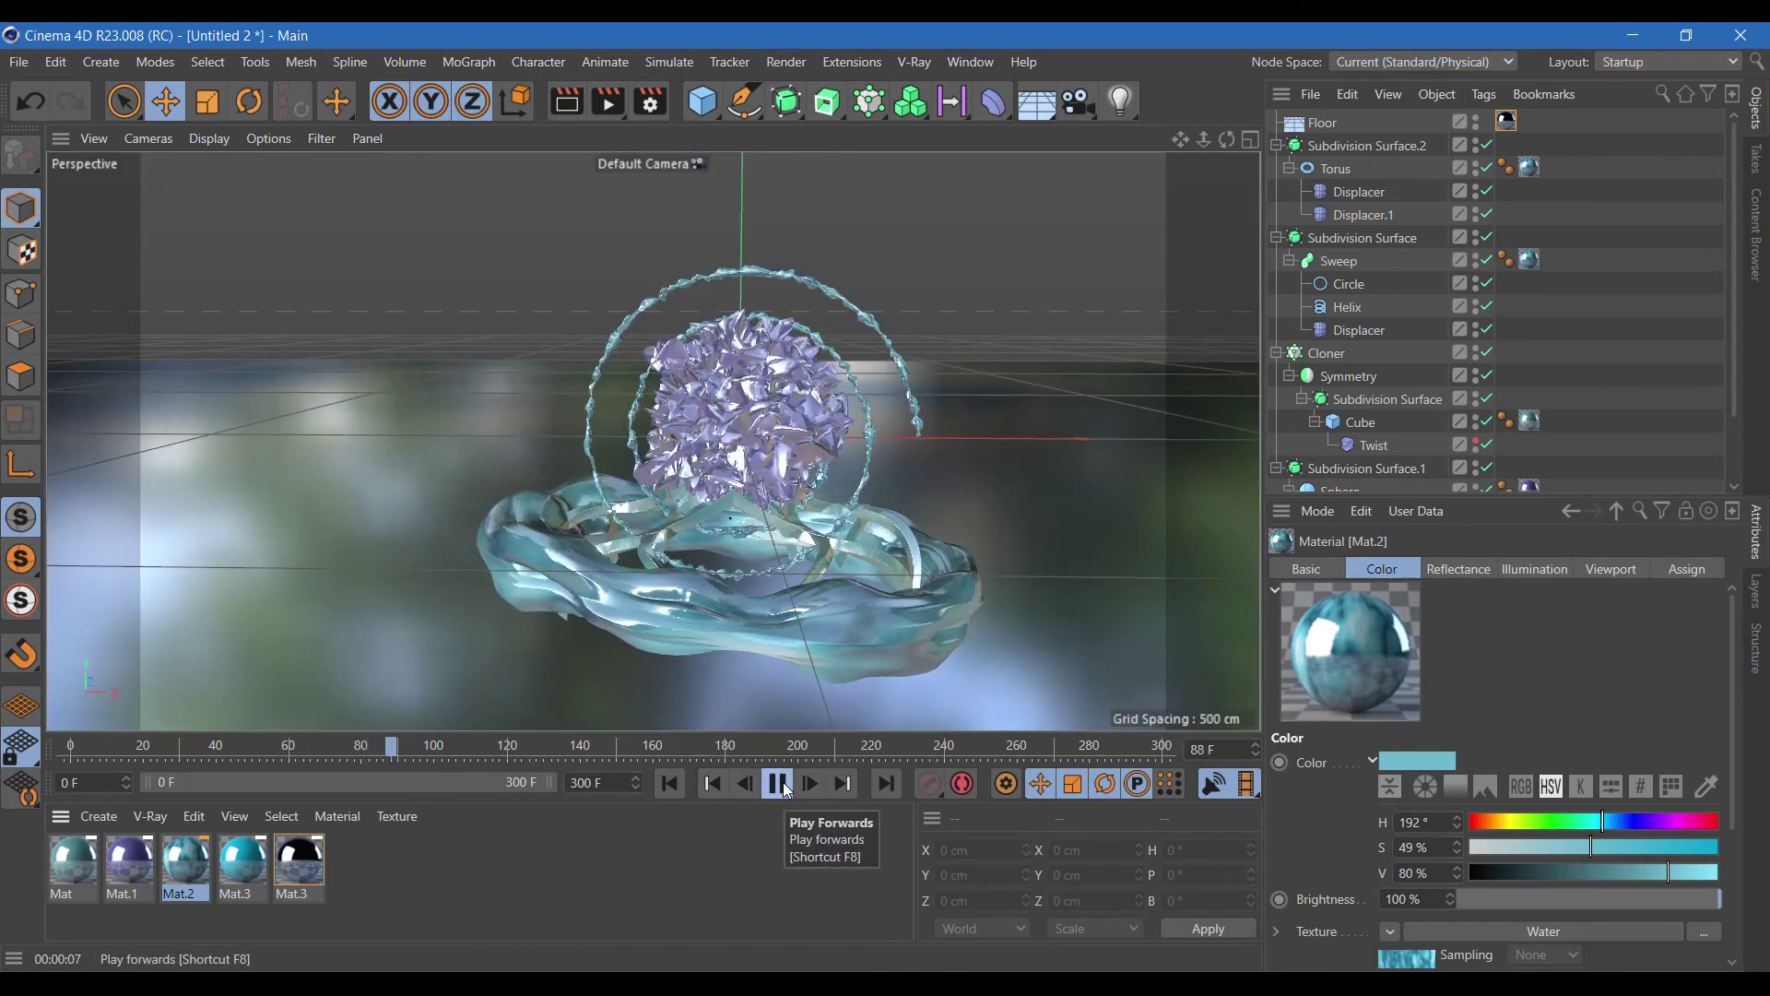
Stop playback and create a new standard material, Mat.4.
{"action": "left_click", "coordinate": [779, 783]}
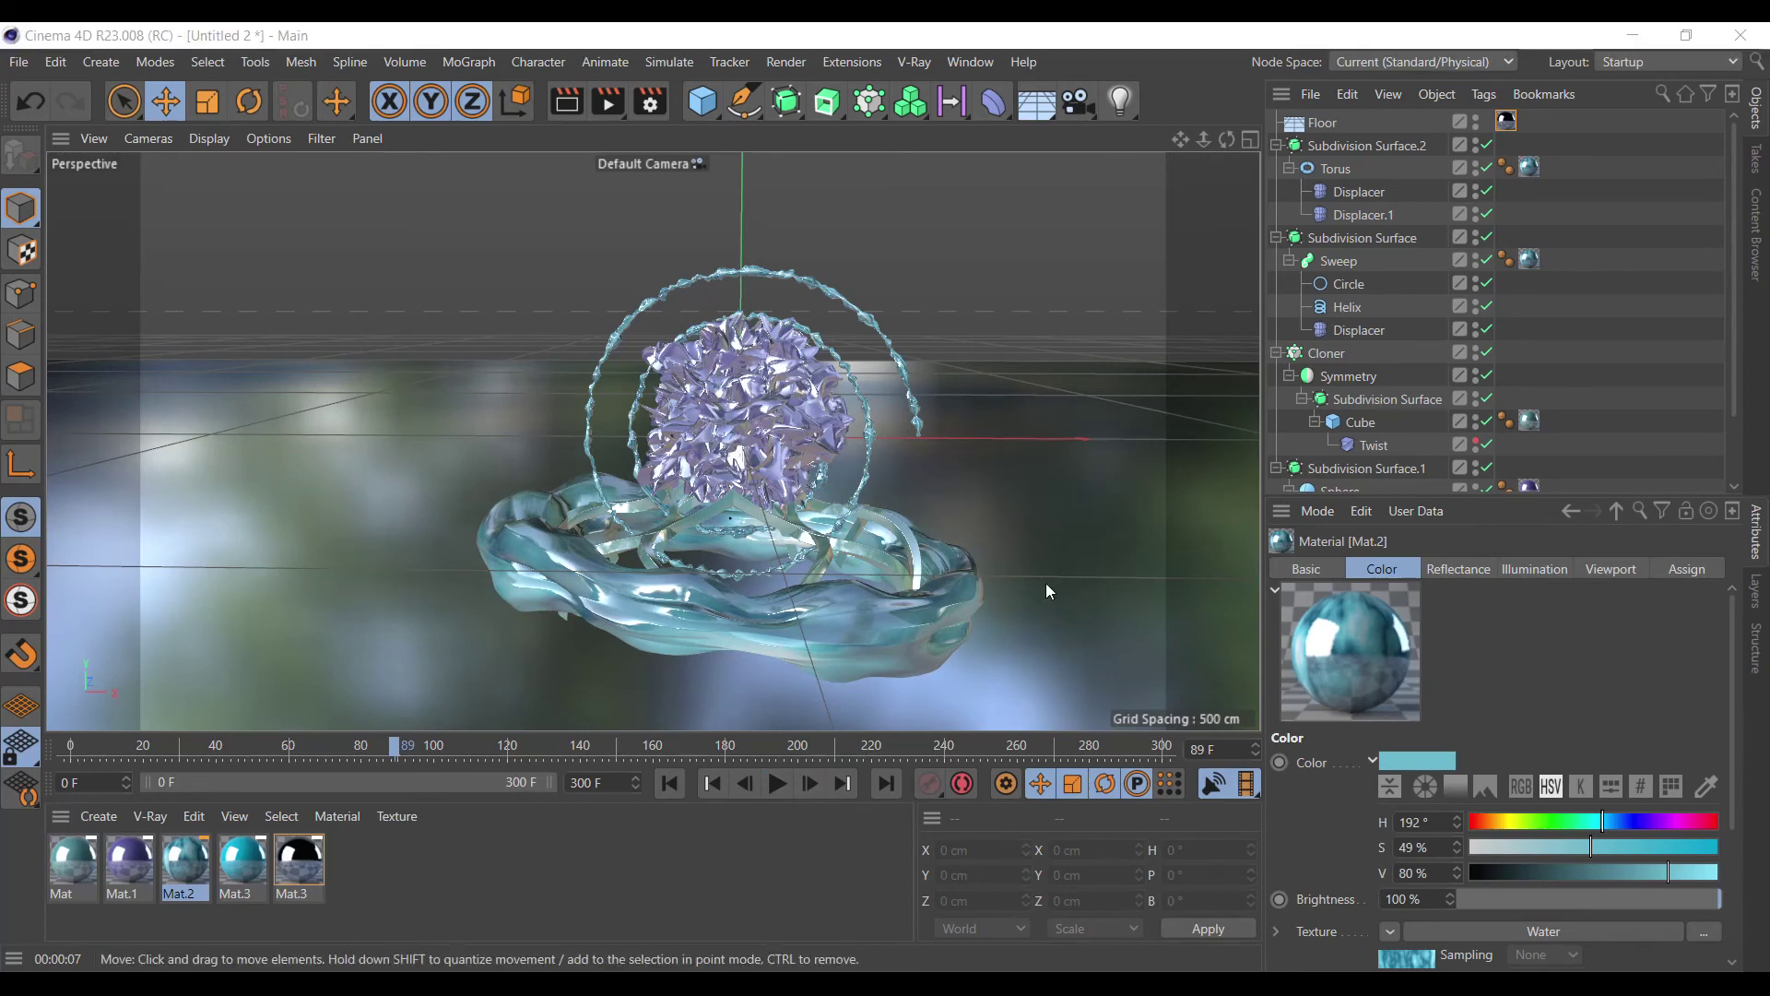
{"action": "left_click", "coordinate": [98, 816]}
{"action": "mouse_move", "coordinate": [207, 583]}
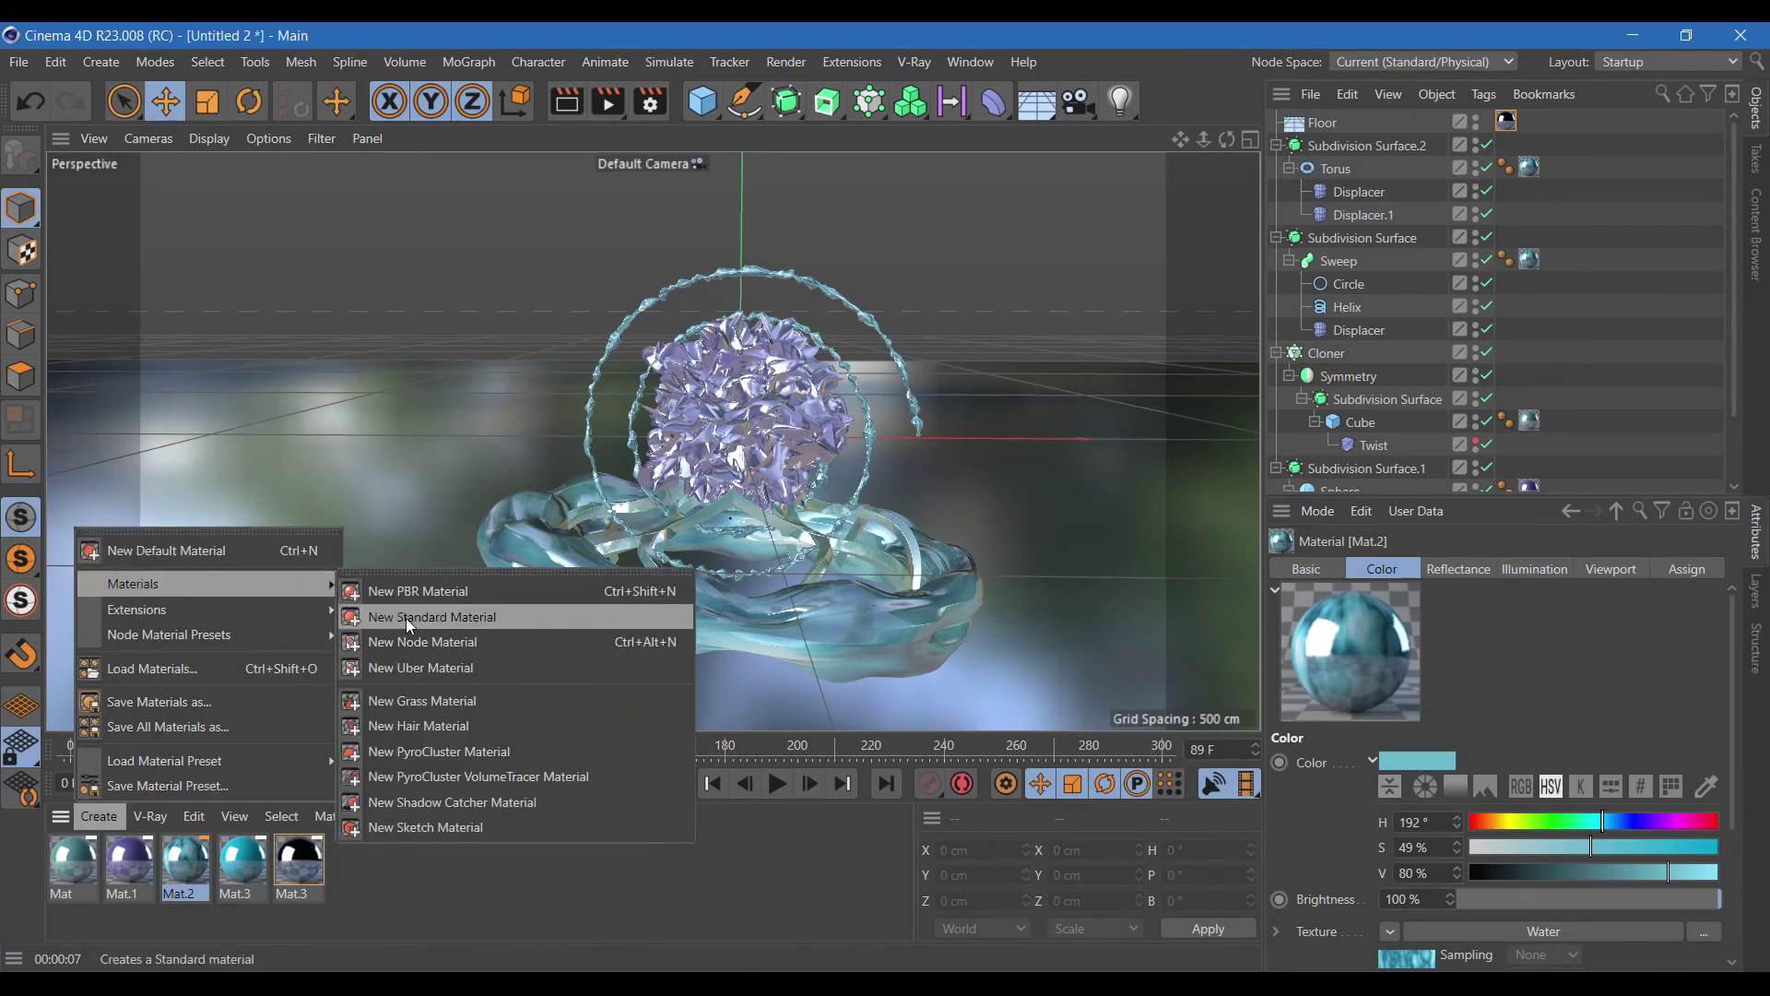
{"action": "left_click", "coordinate": [387, 617]}
{"action": "double_click", "coordinate": [65, 863]}
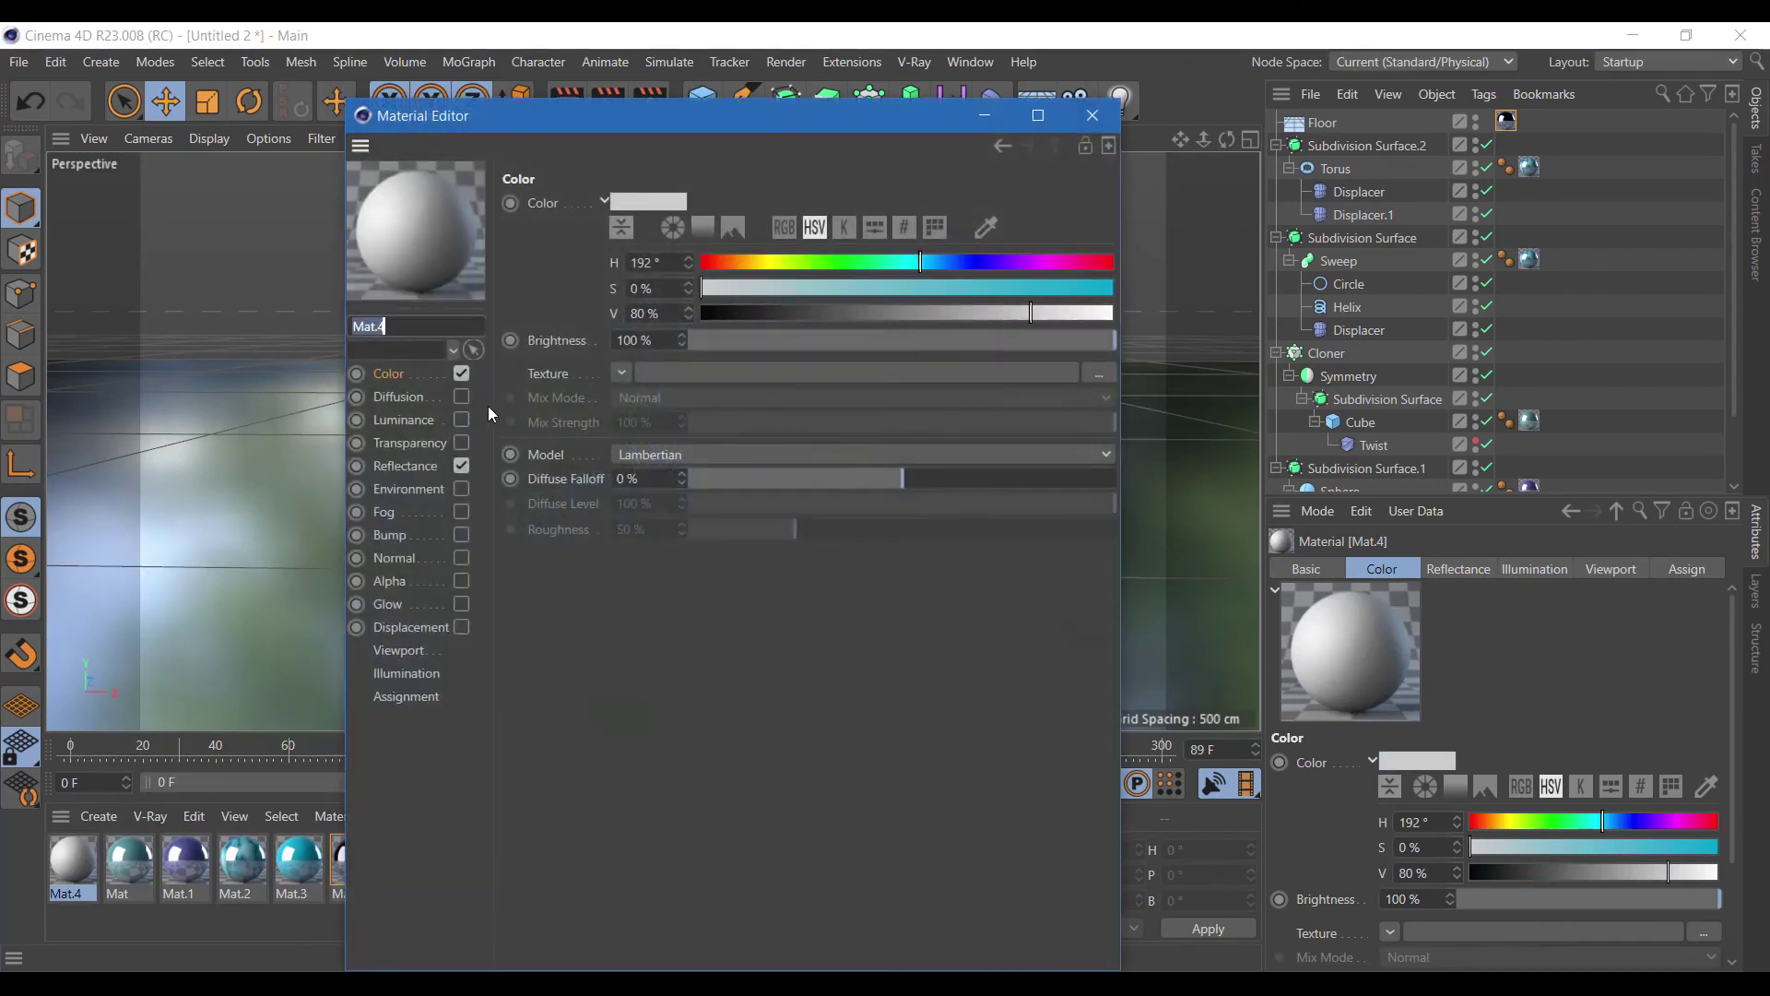
Make Mat.4 cyan-transparent with colour off and apply it to the Sweep tube.
{"action": "left_click", "coordinate": [461, 375]}
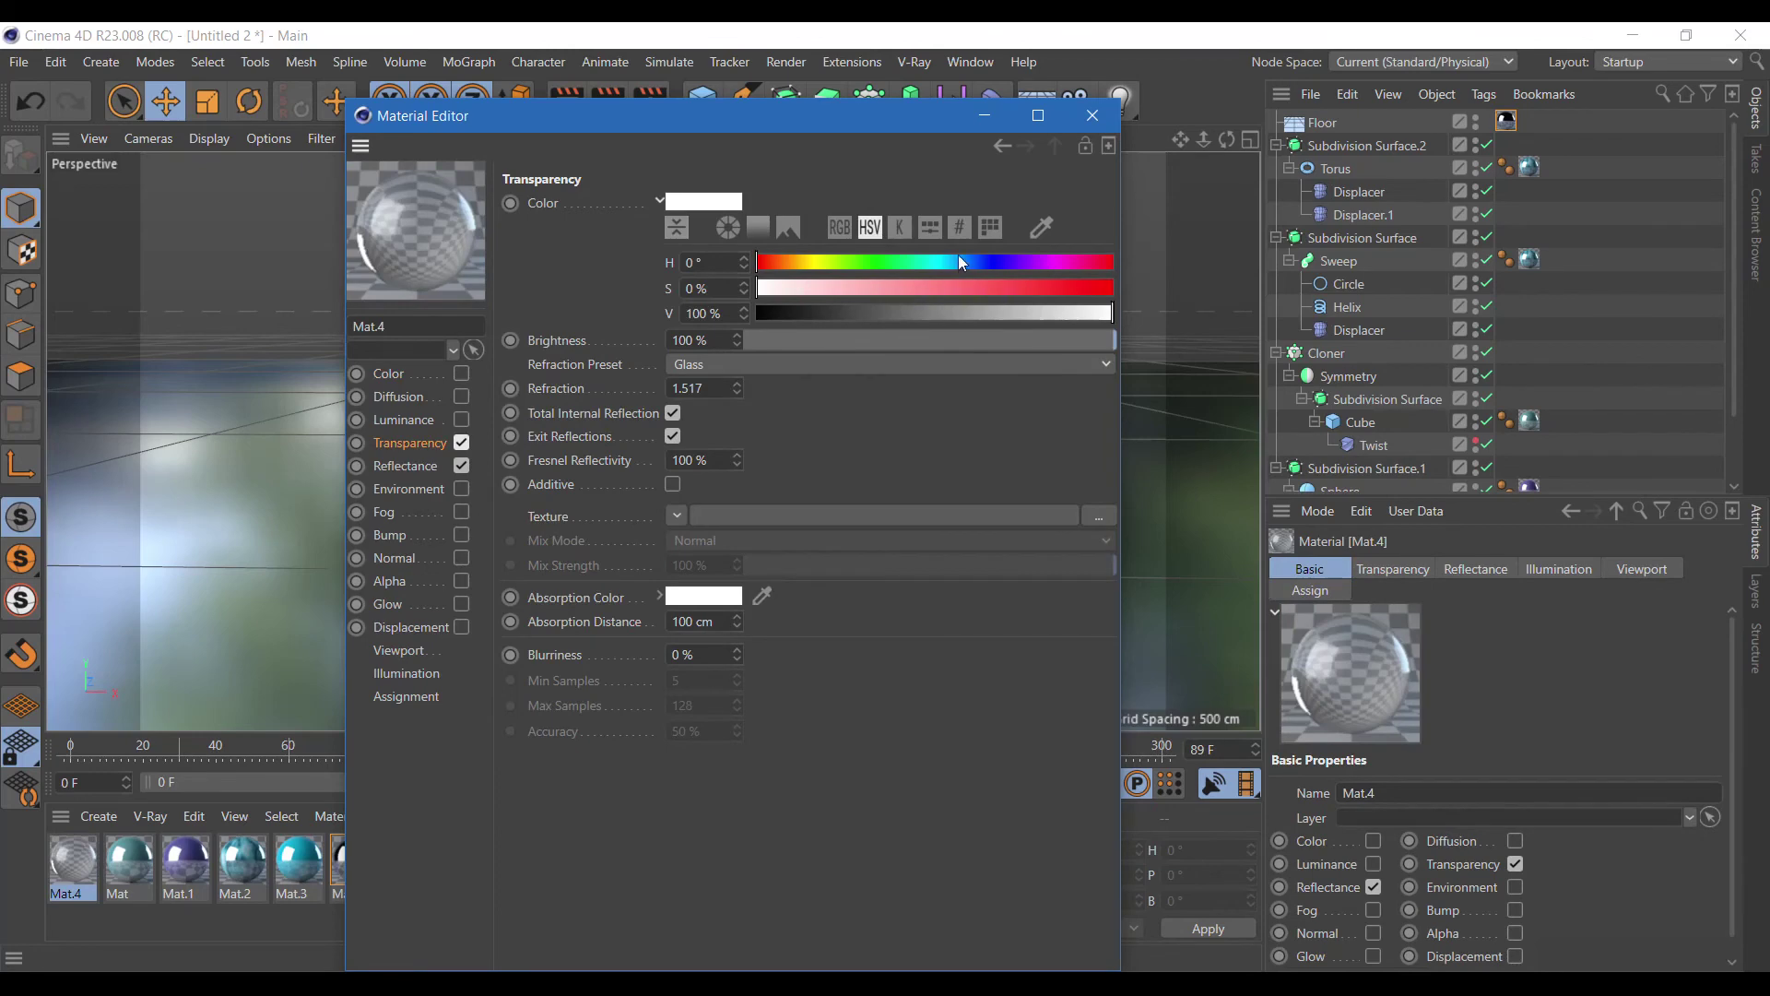
{"action": "left_click", "coordinate": [946, 264]}
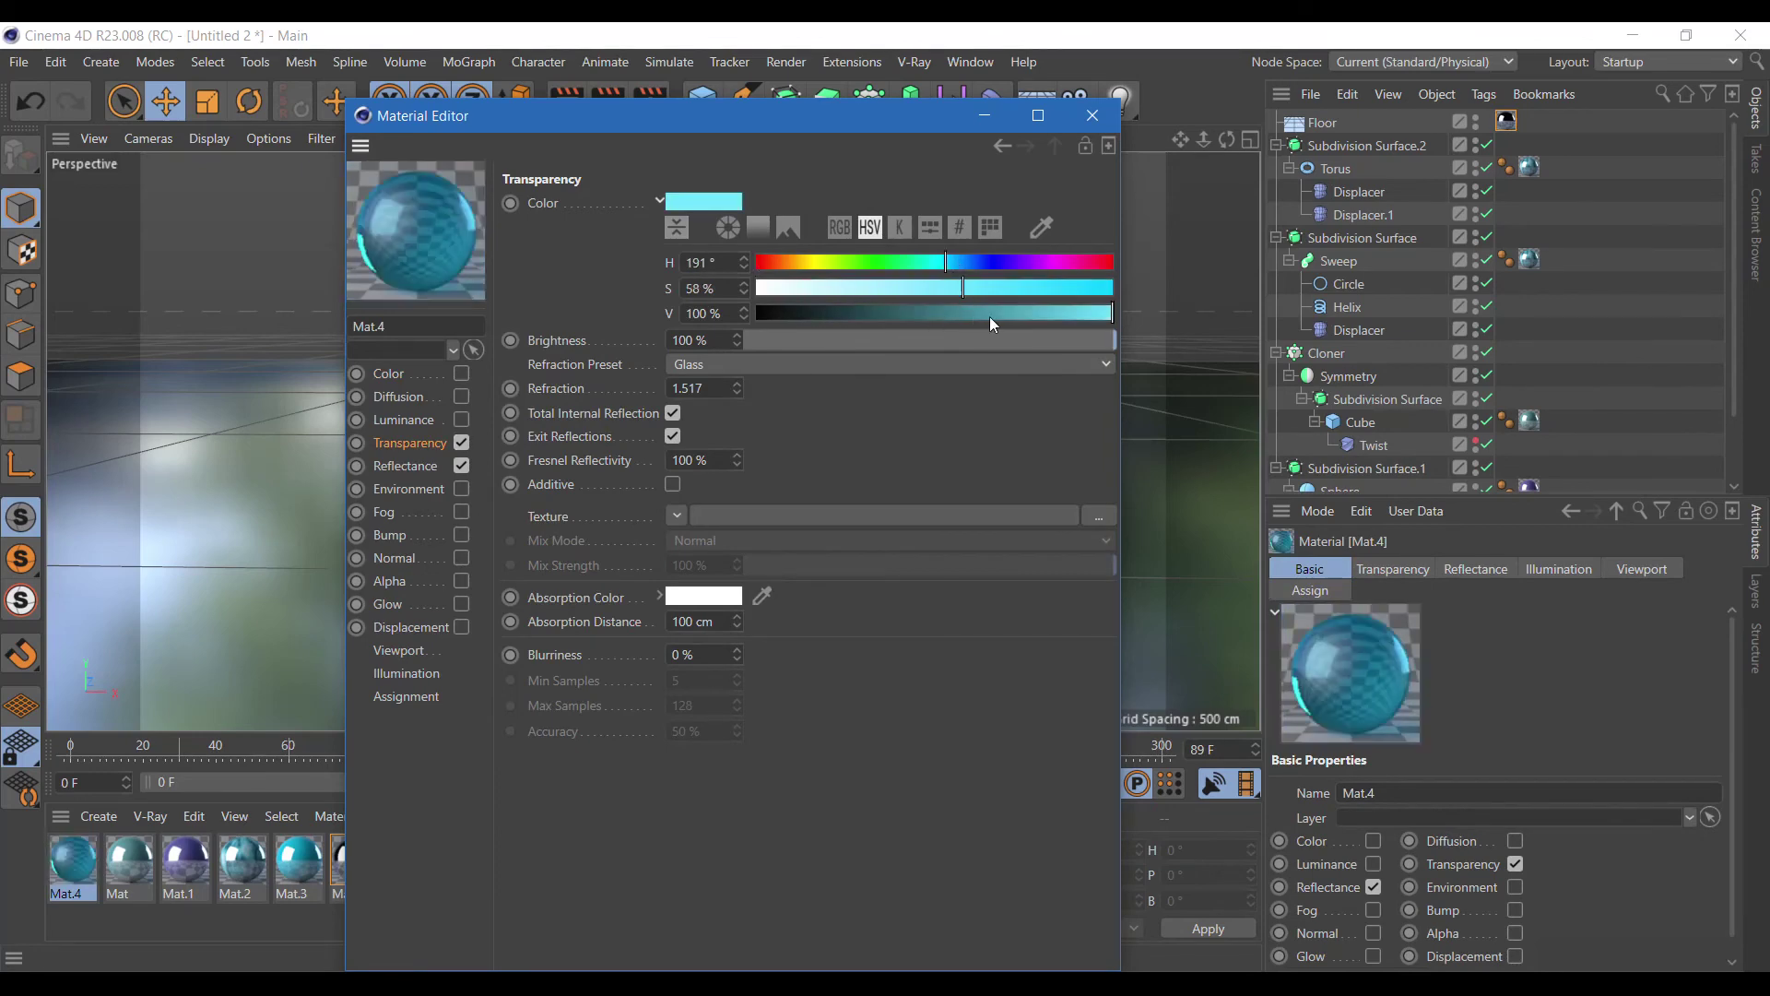
{"action": "left_click", "coordinate": [1092, 115]}
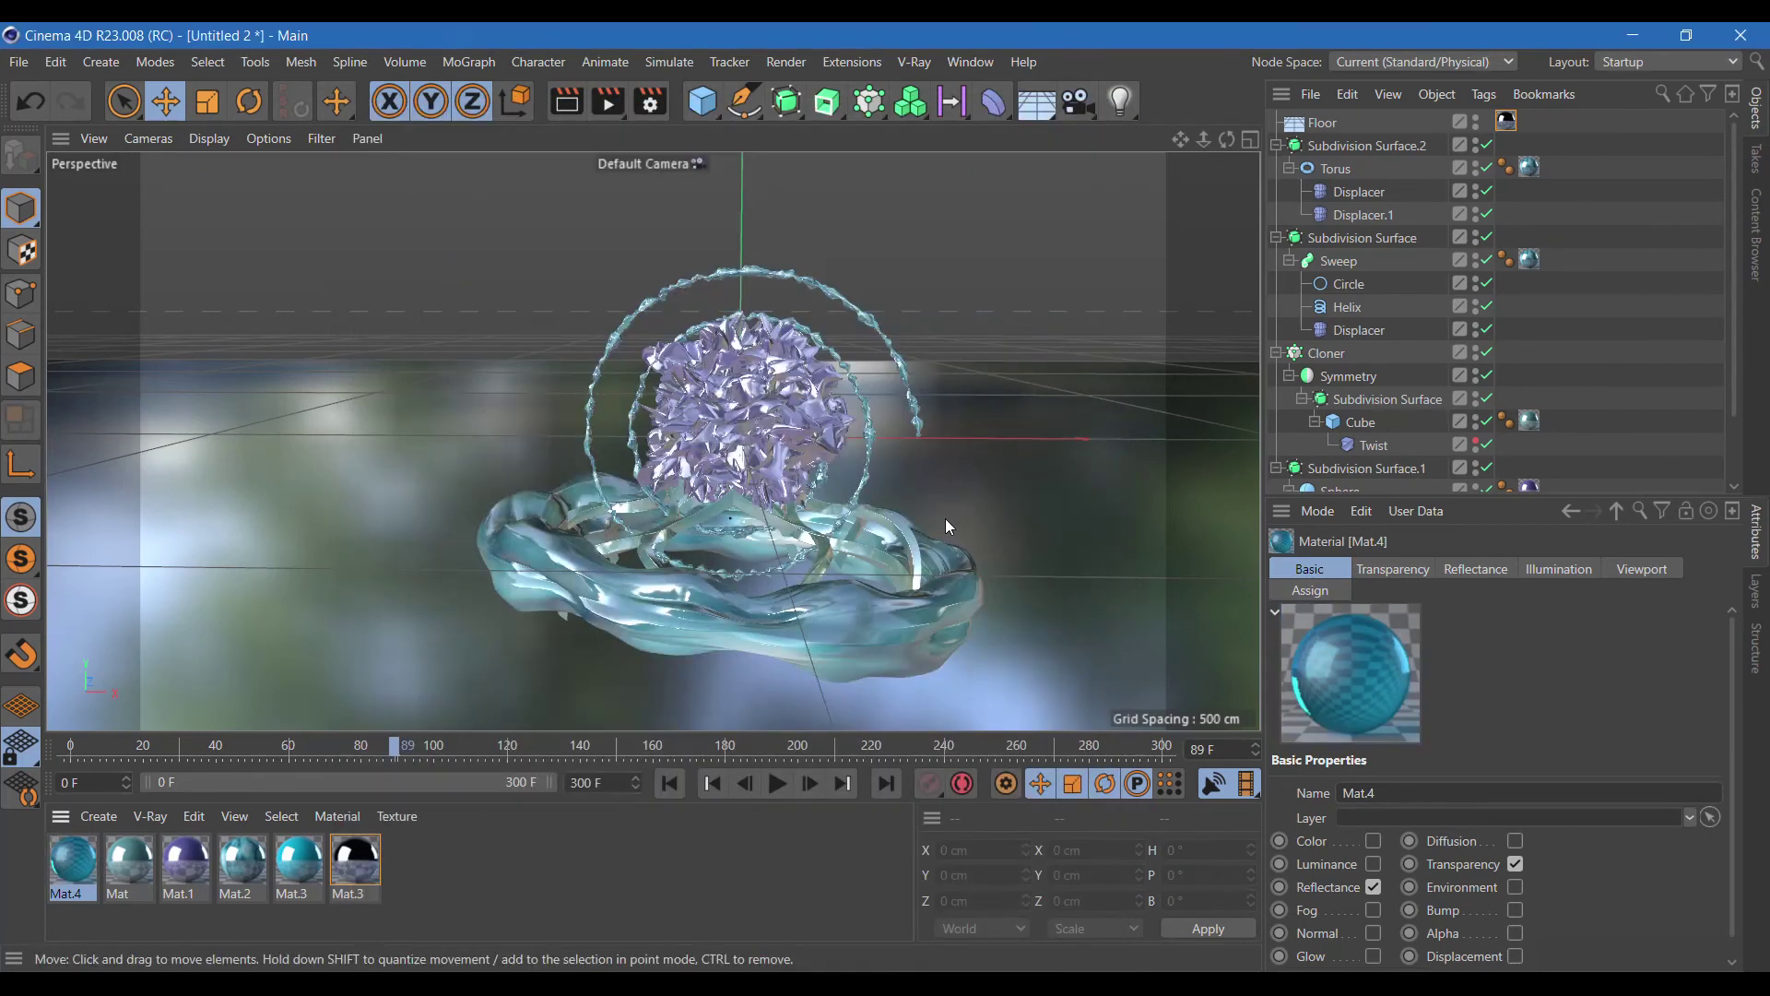
{"action": "left_click_drag", "start_coordinate": [74, 864], "coordinate": [1540, 267]}
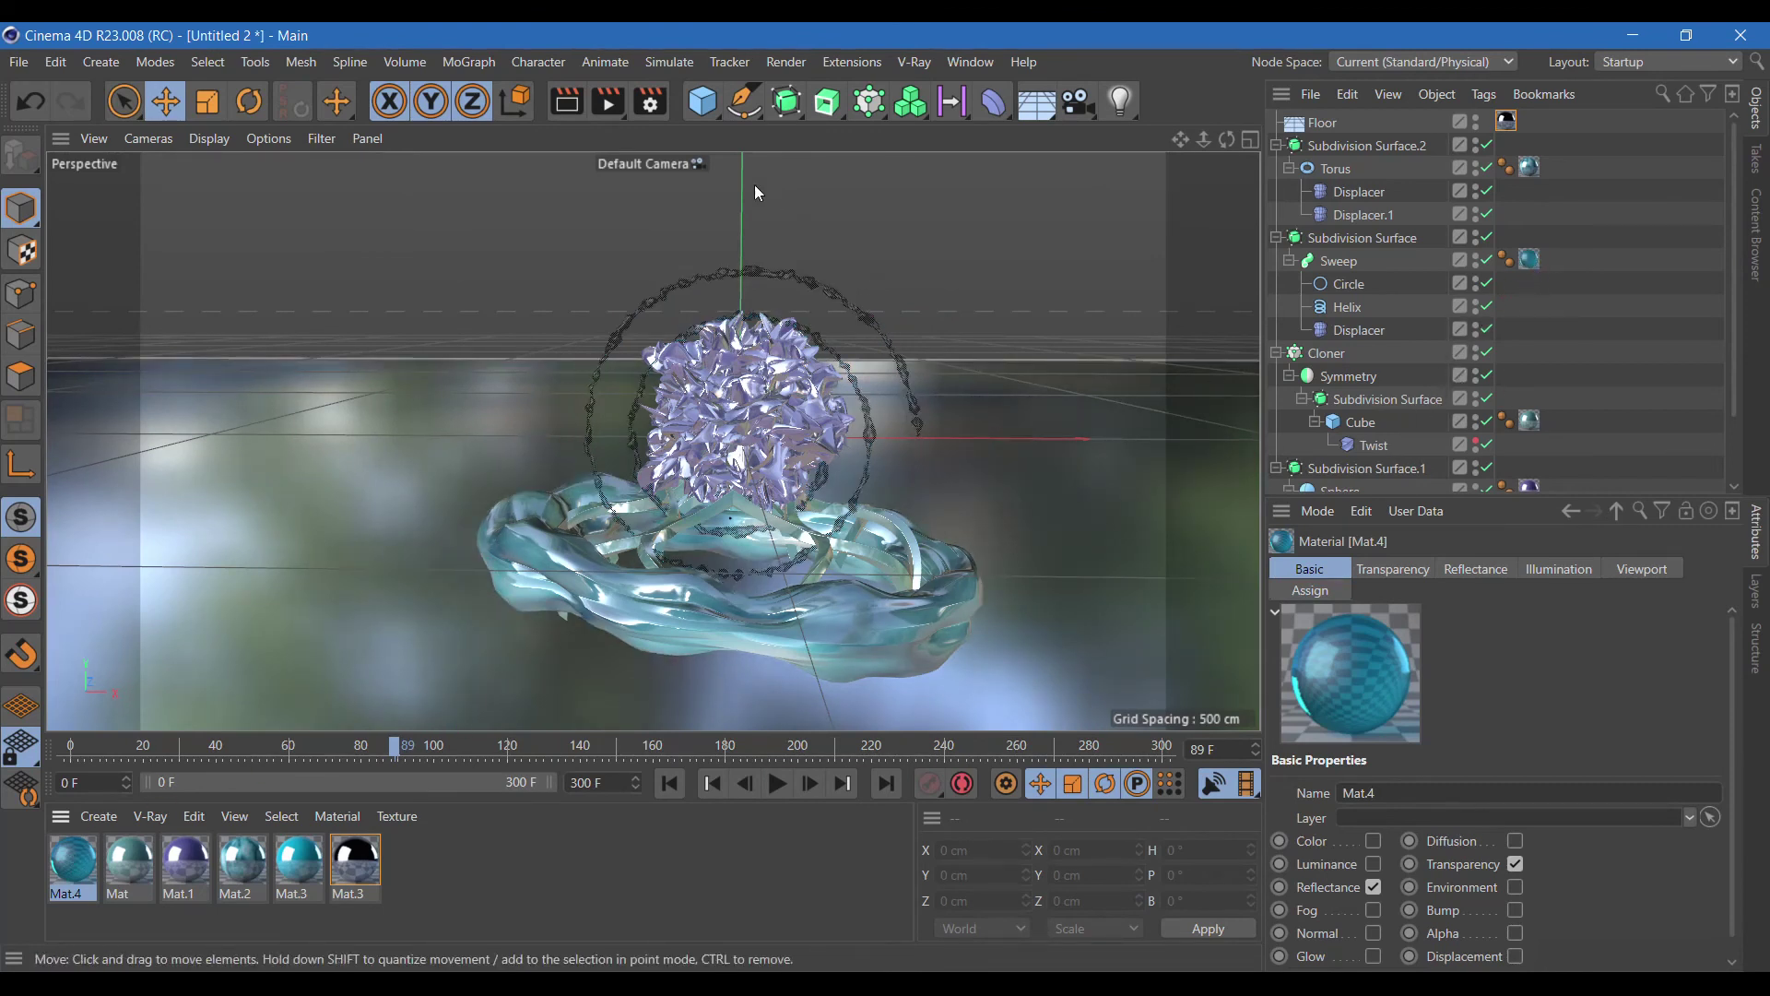
{"action": "left_click", "coordinate": [566, 101]}
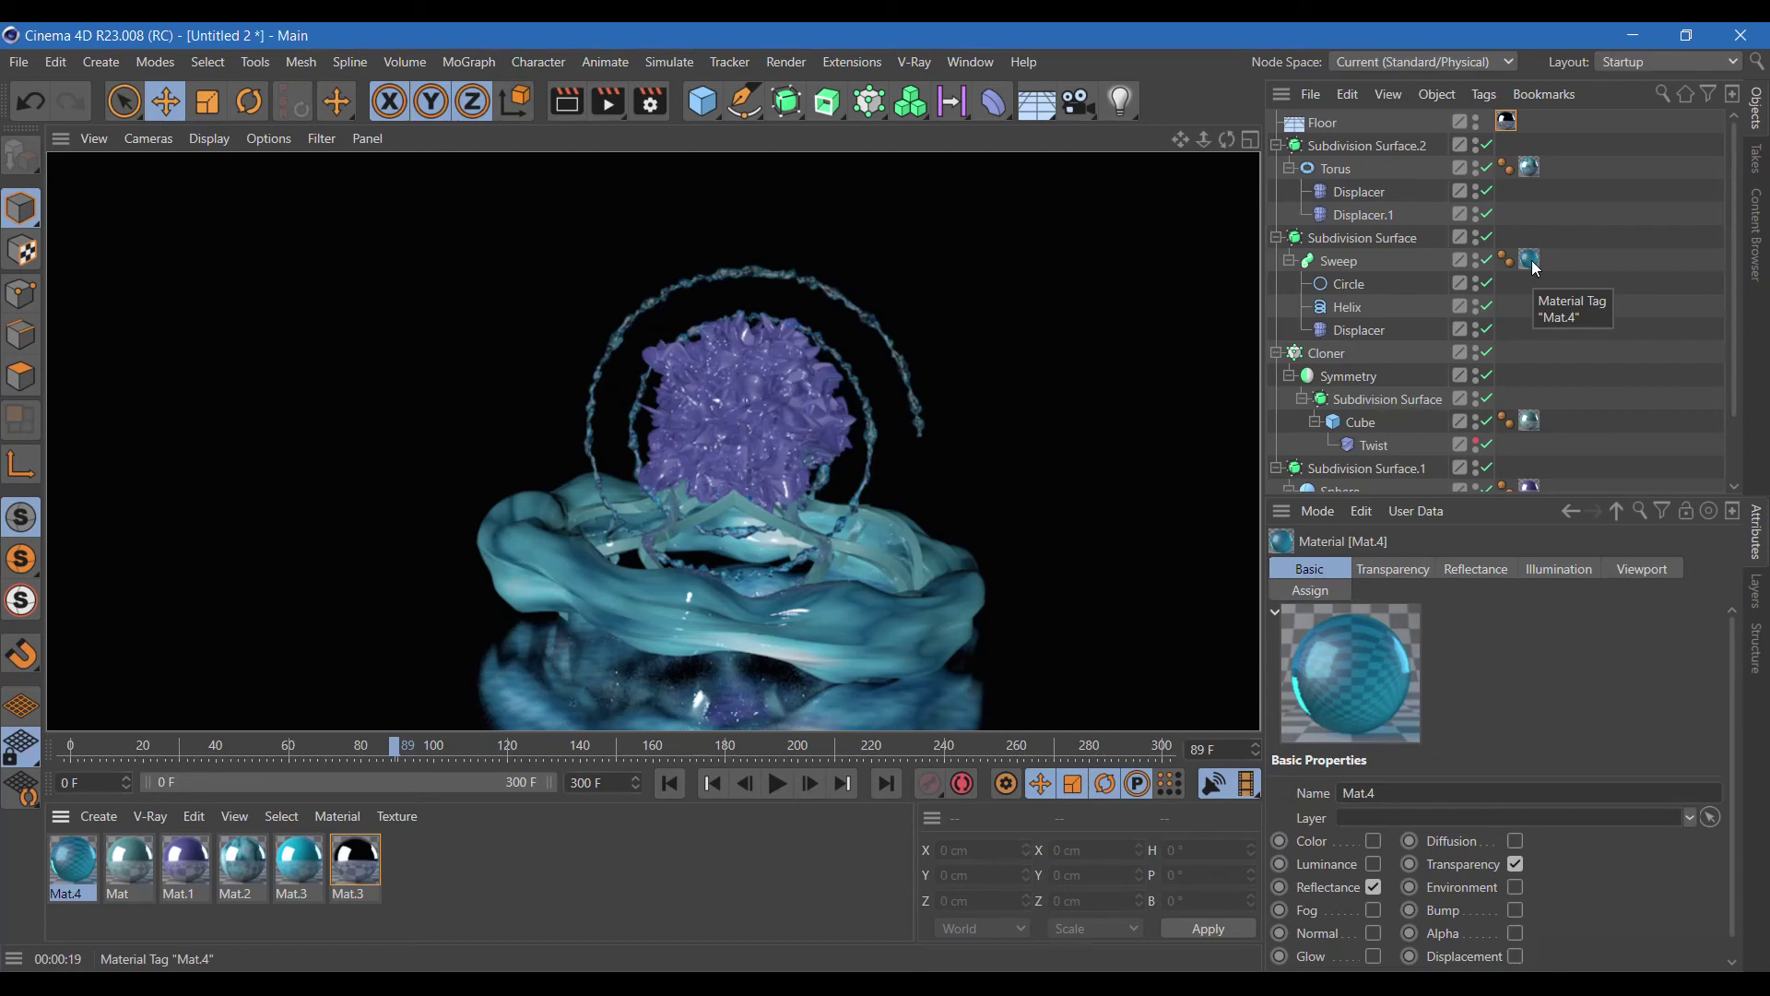
Show the Sweep's Mat.4 tag settings, then select the sweep's Circle profile.
{"action": "left_click", "coordinate": [1530, 260]}
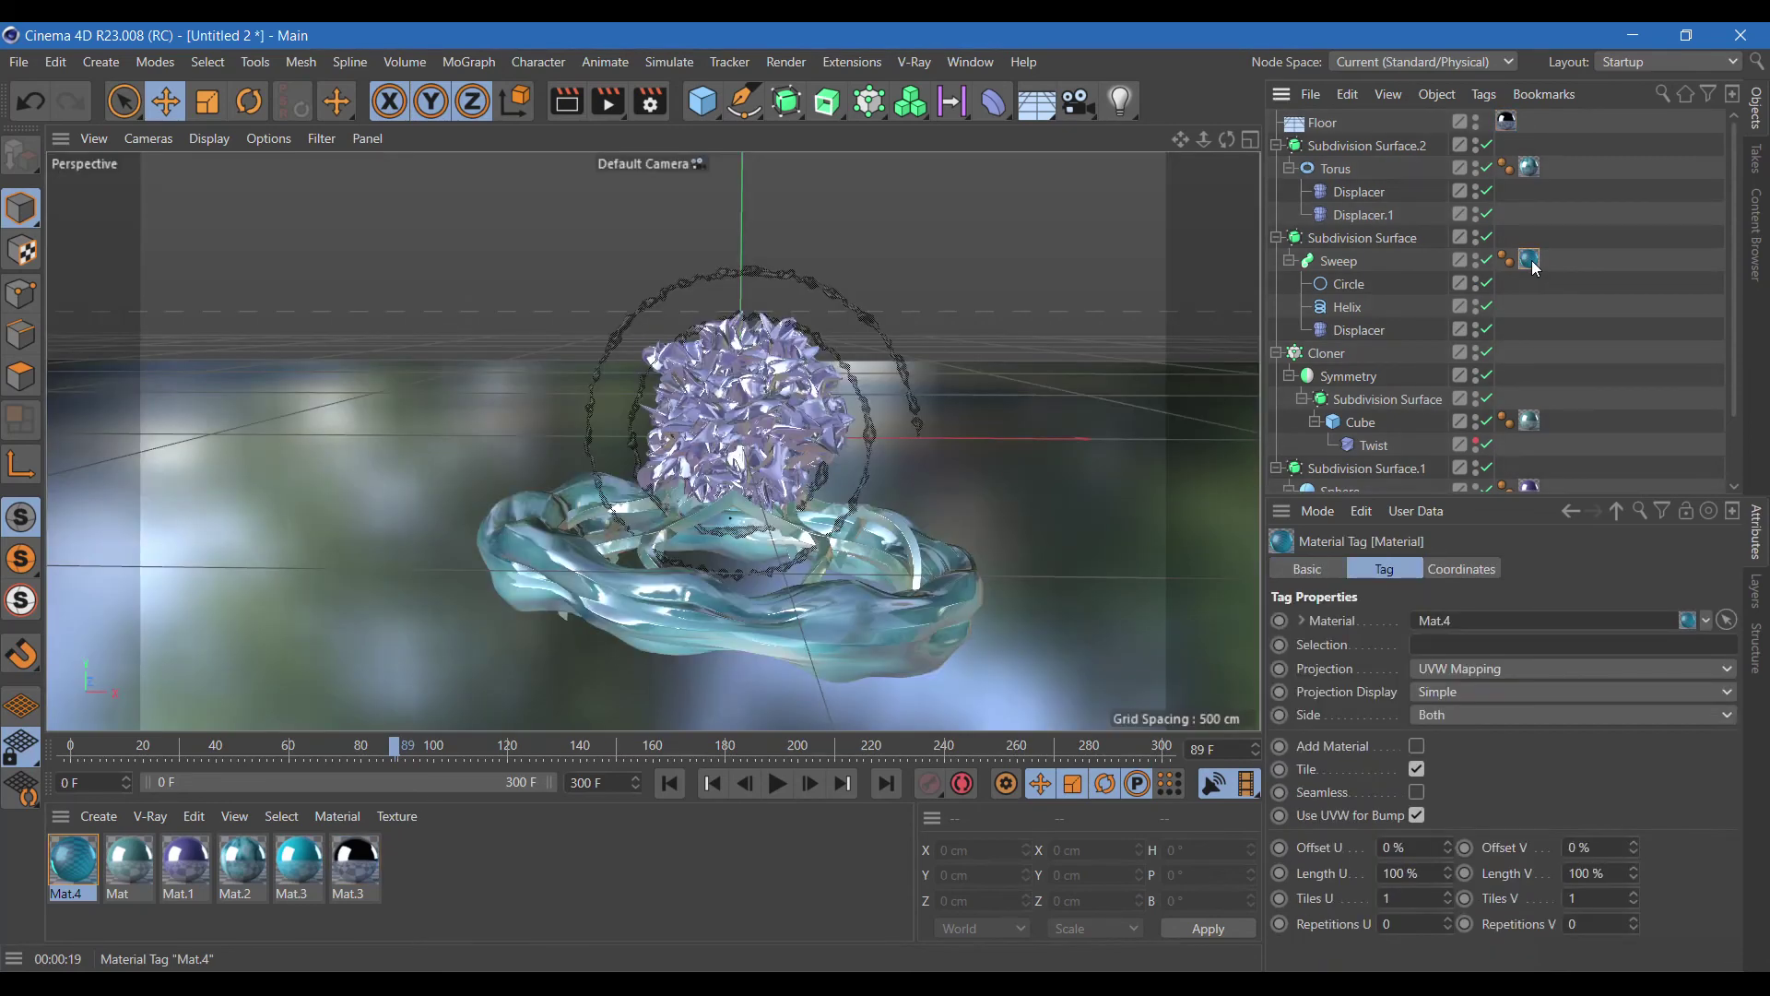
{"action": "left_click", "coordinate": [1349, 284]}
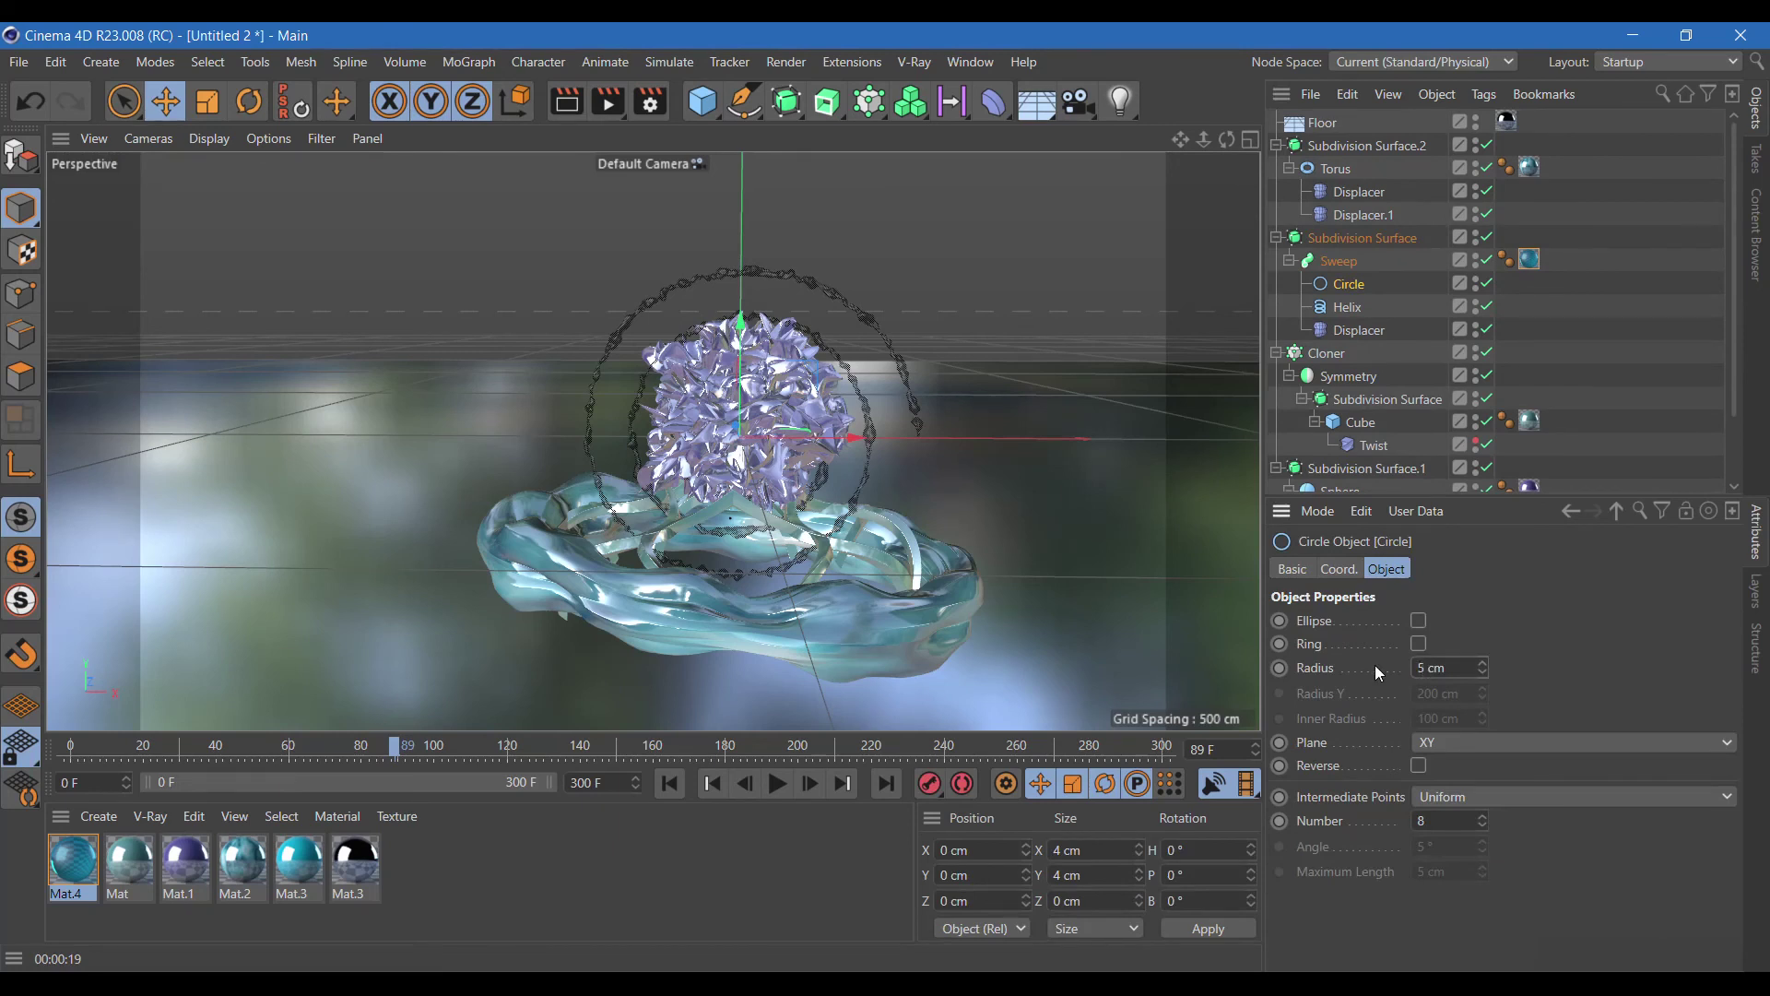
{"action": "type", "text": "10"}
Confirm the 10 cm Circle radius, zoom in, render the viewport and select Mat.4.
{"action": "key", "text": "Return"}
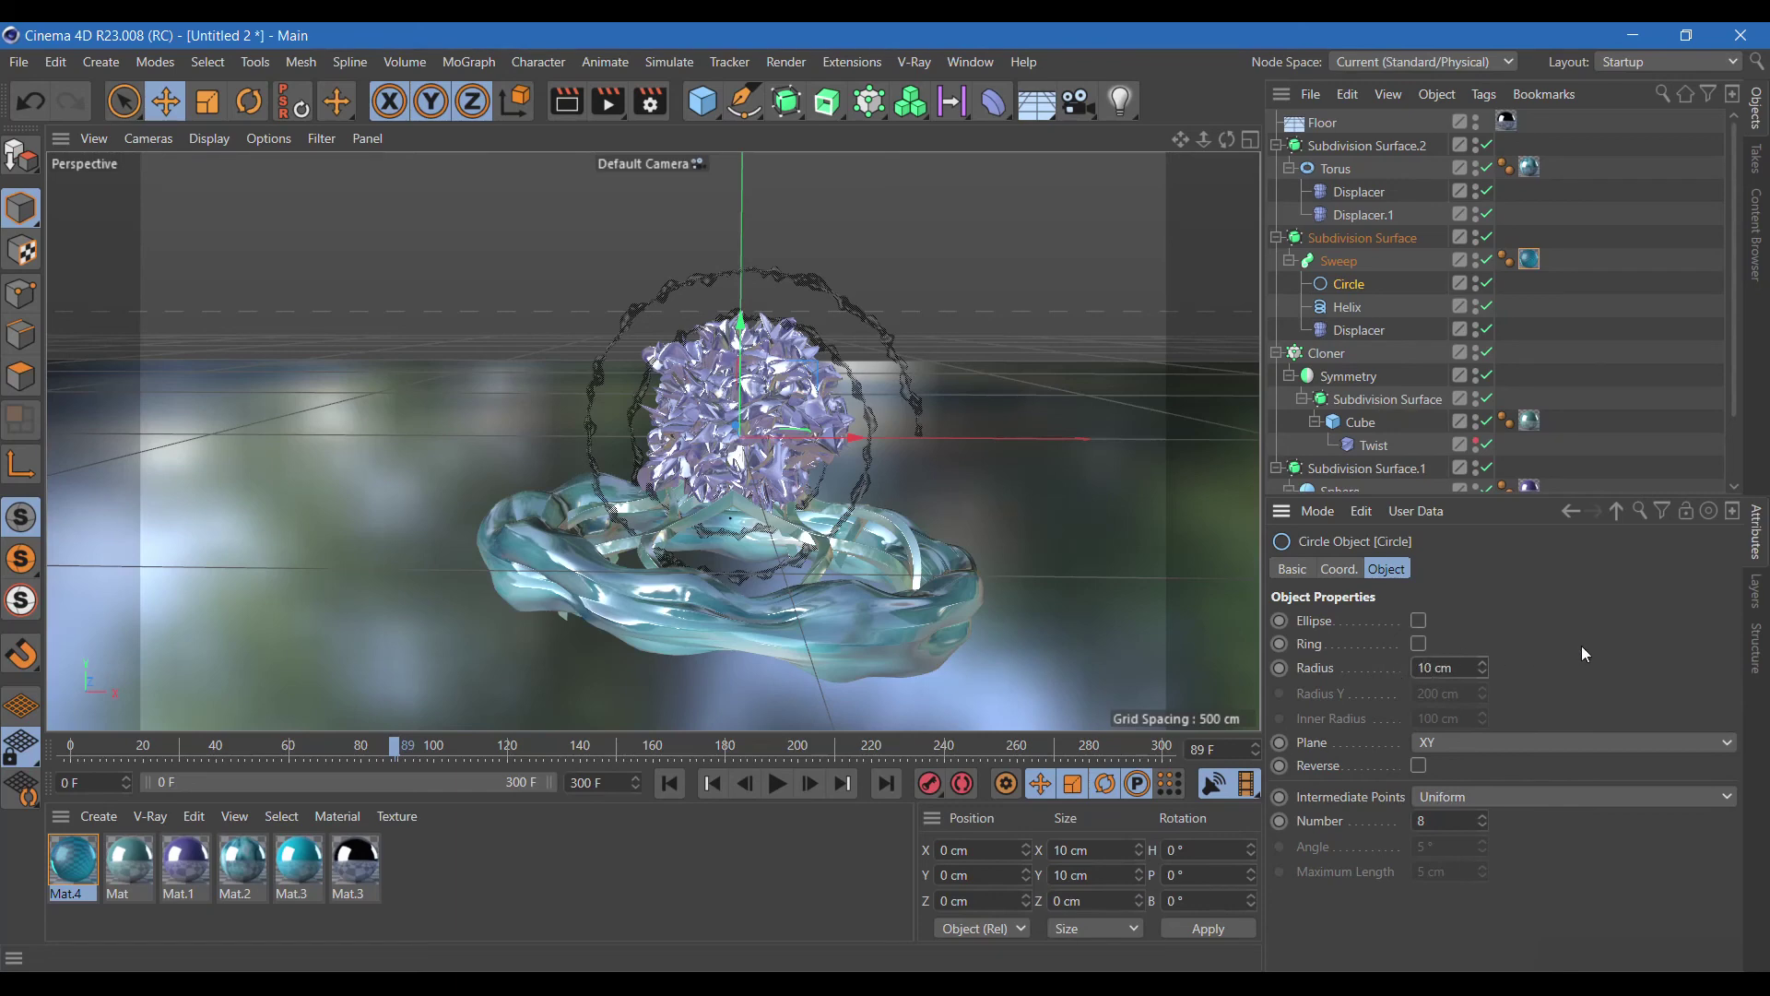
{"action": "scroll", "coordinate": [678, 388], "scroll_direction": "up", "scroll_amount": 3}
{"action": "scroll", "coordinate": [677, 388], "scroll_direction": "up", "scroll_amount": 2}
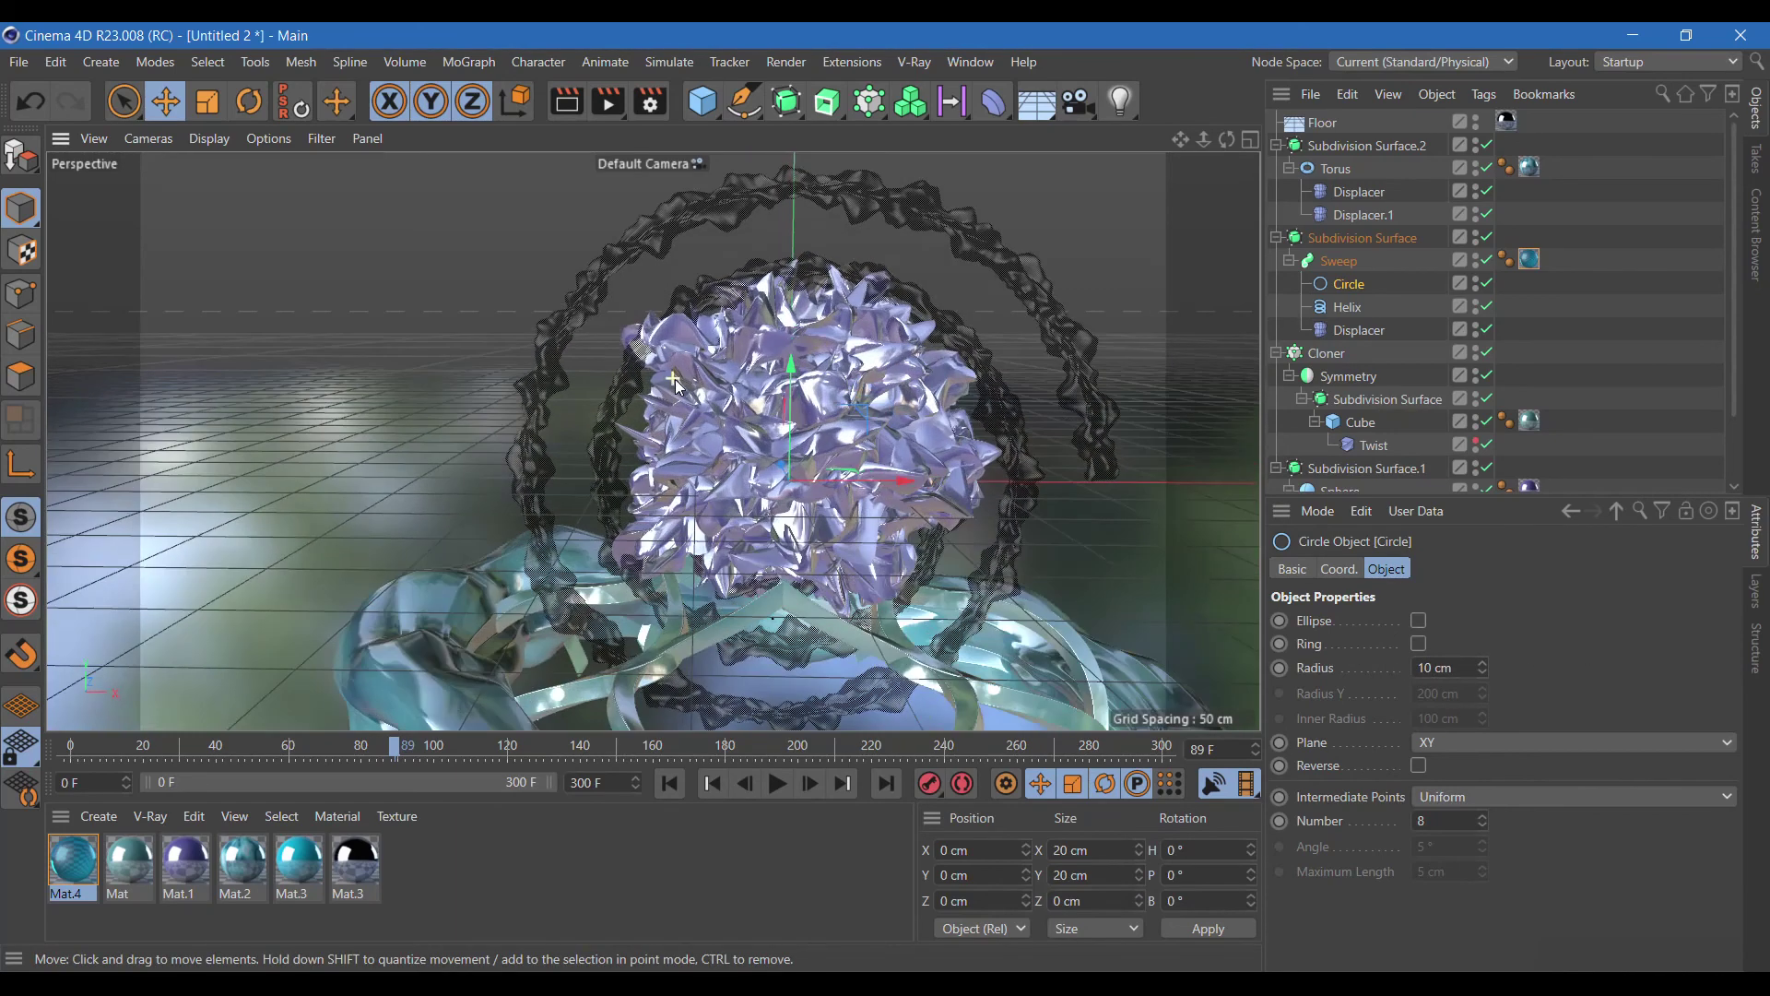
{"action": "left_click", "coordinate": [566, 101]}
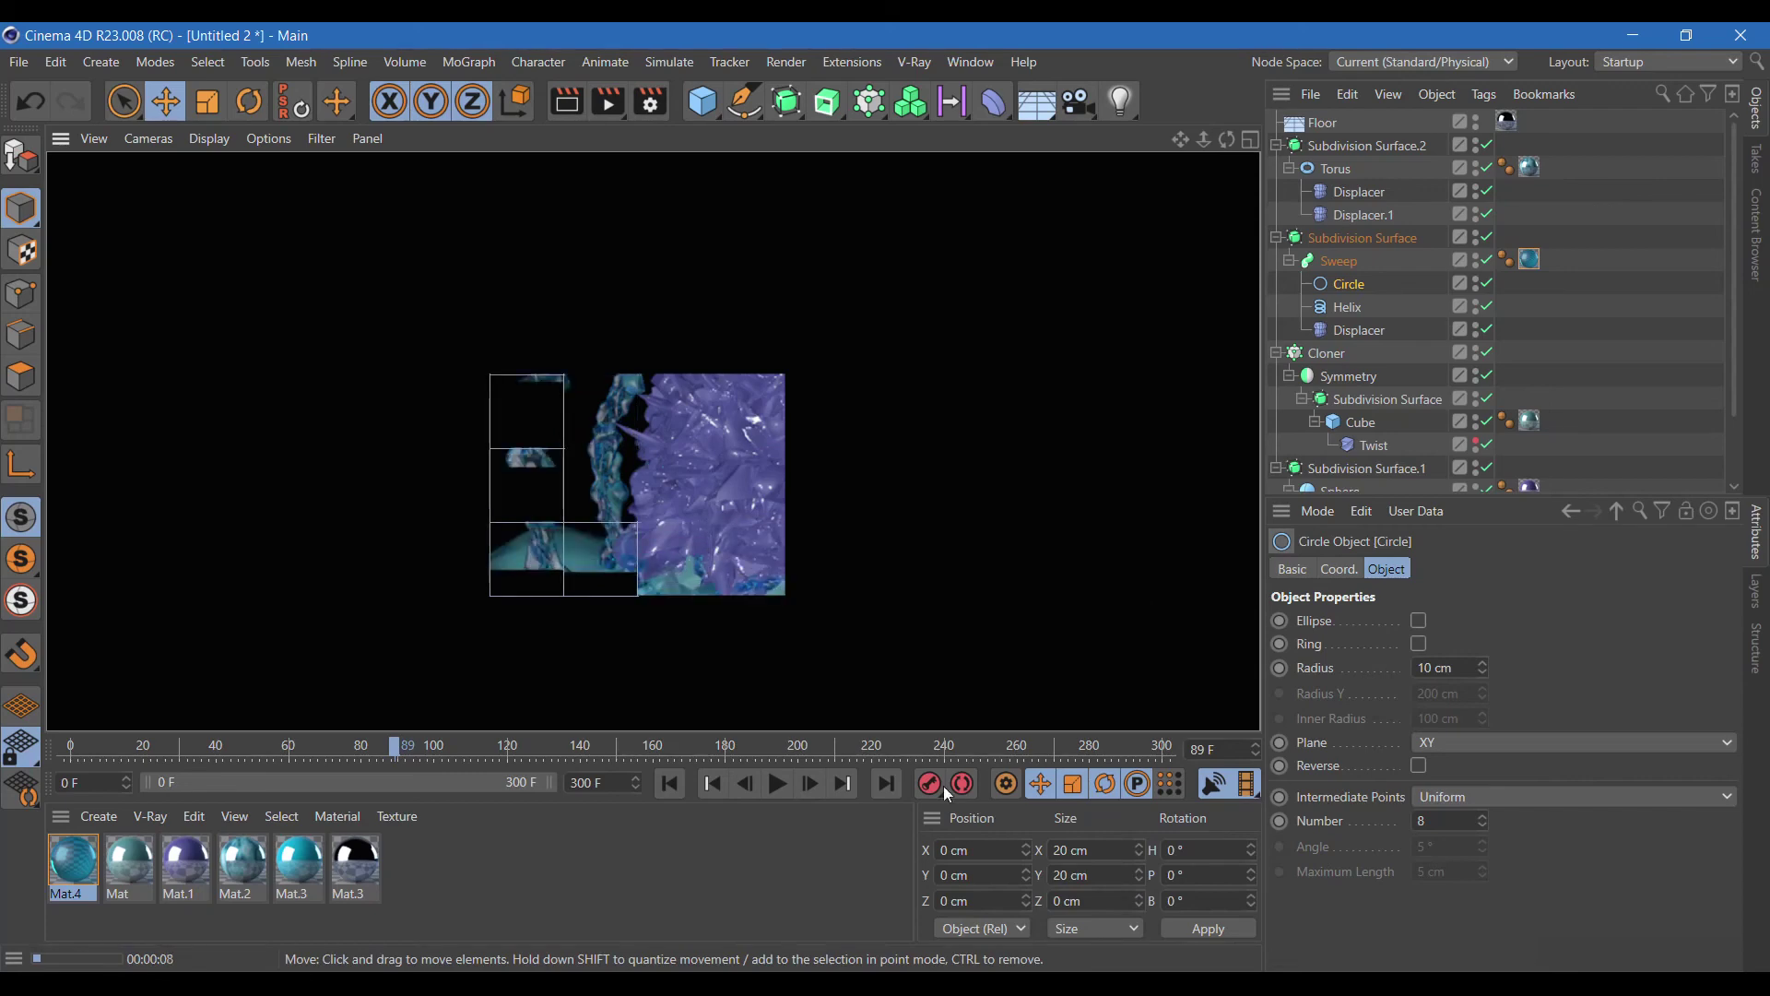
{"action": "left_click", "coordinate": [87, 870]}
Replace Mat.4's Default Specular with a Phong layer at 54% brightness and test-render.
{"action": "double_click", "coordinate": [86, 871]}
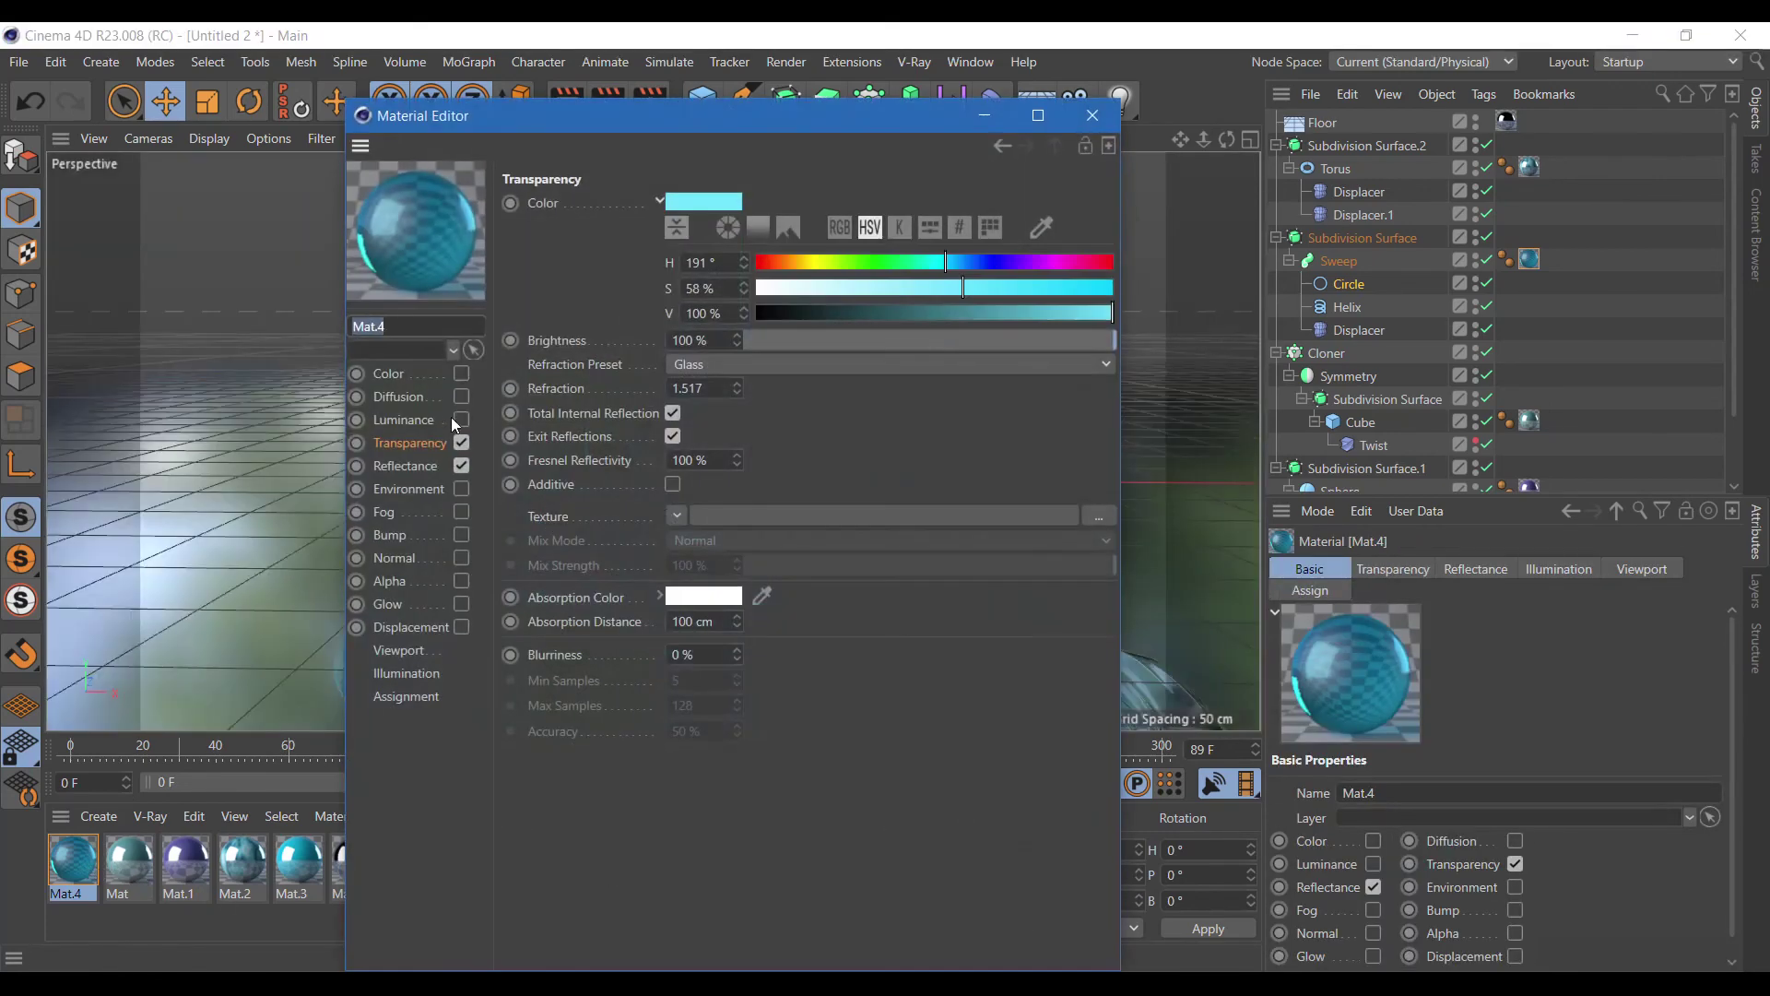
{"action": "left_click", "coordinate": [418, 468]}
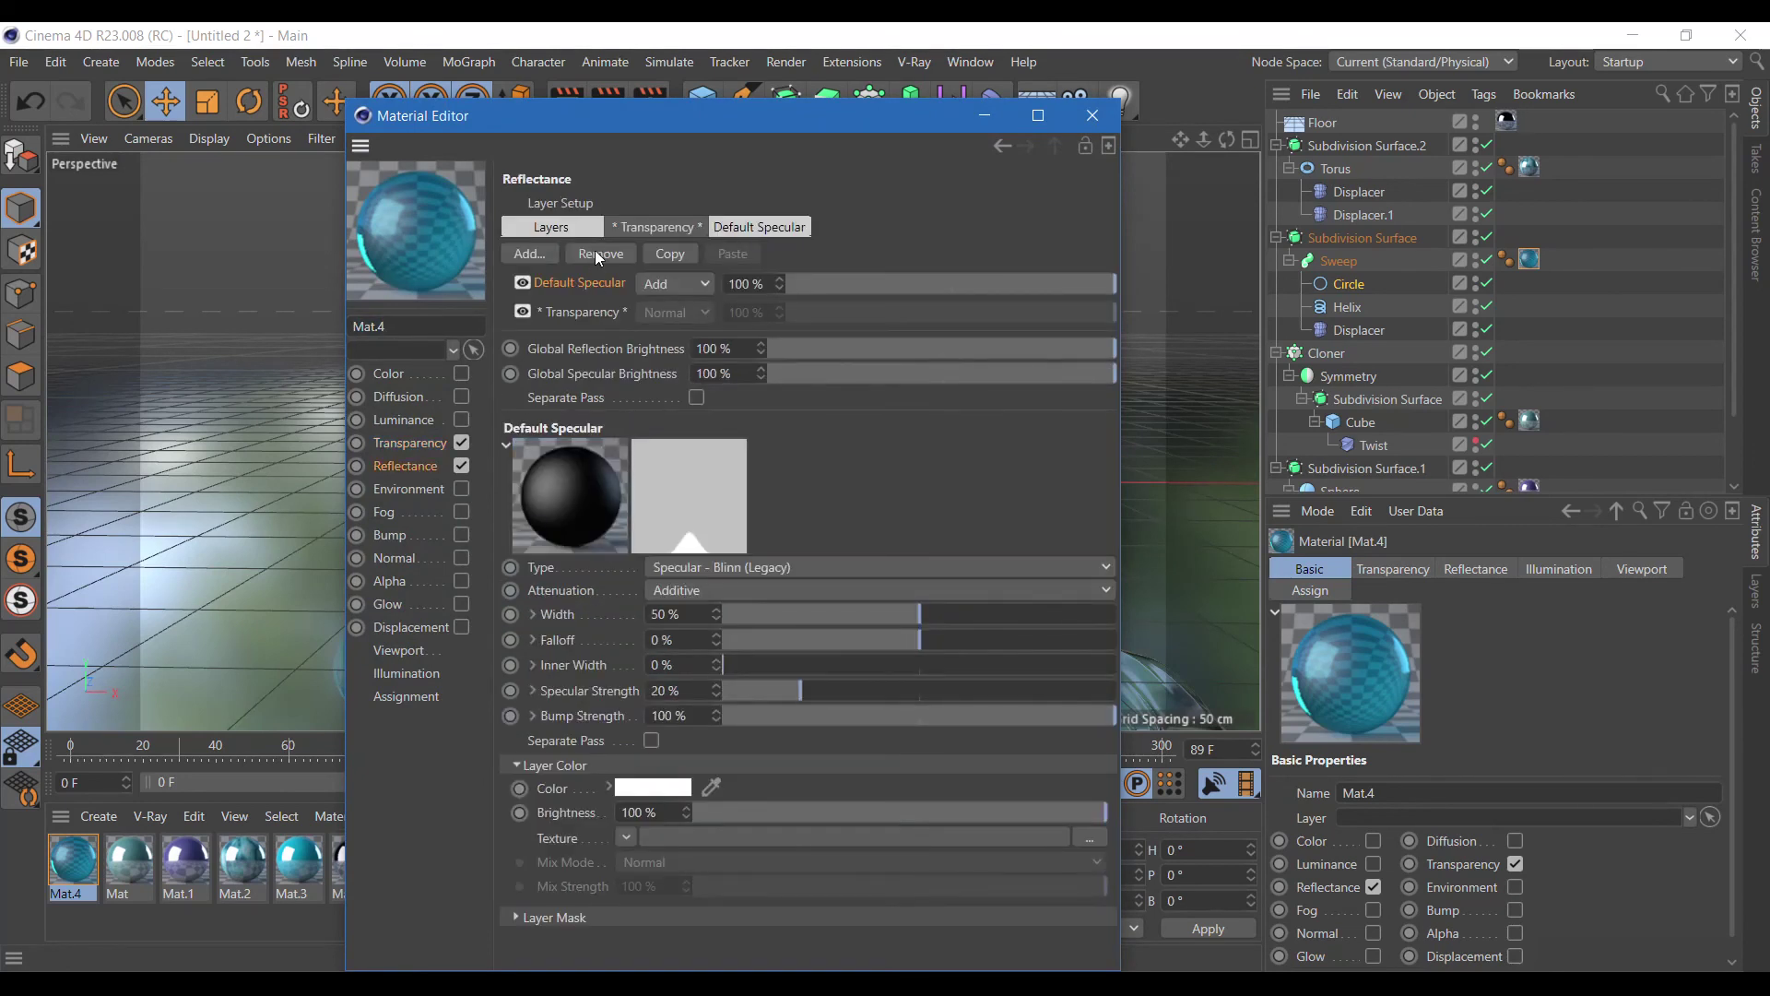
{"action": "left_click", "coordinate": [597, 253]}
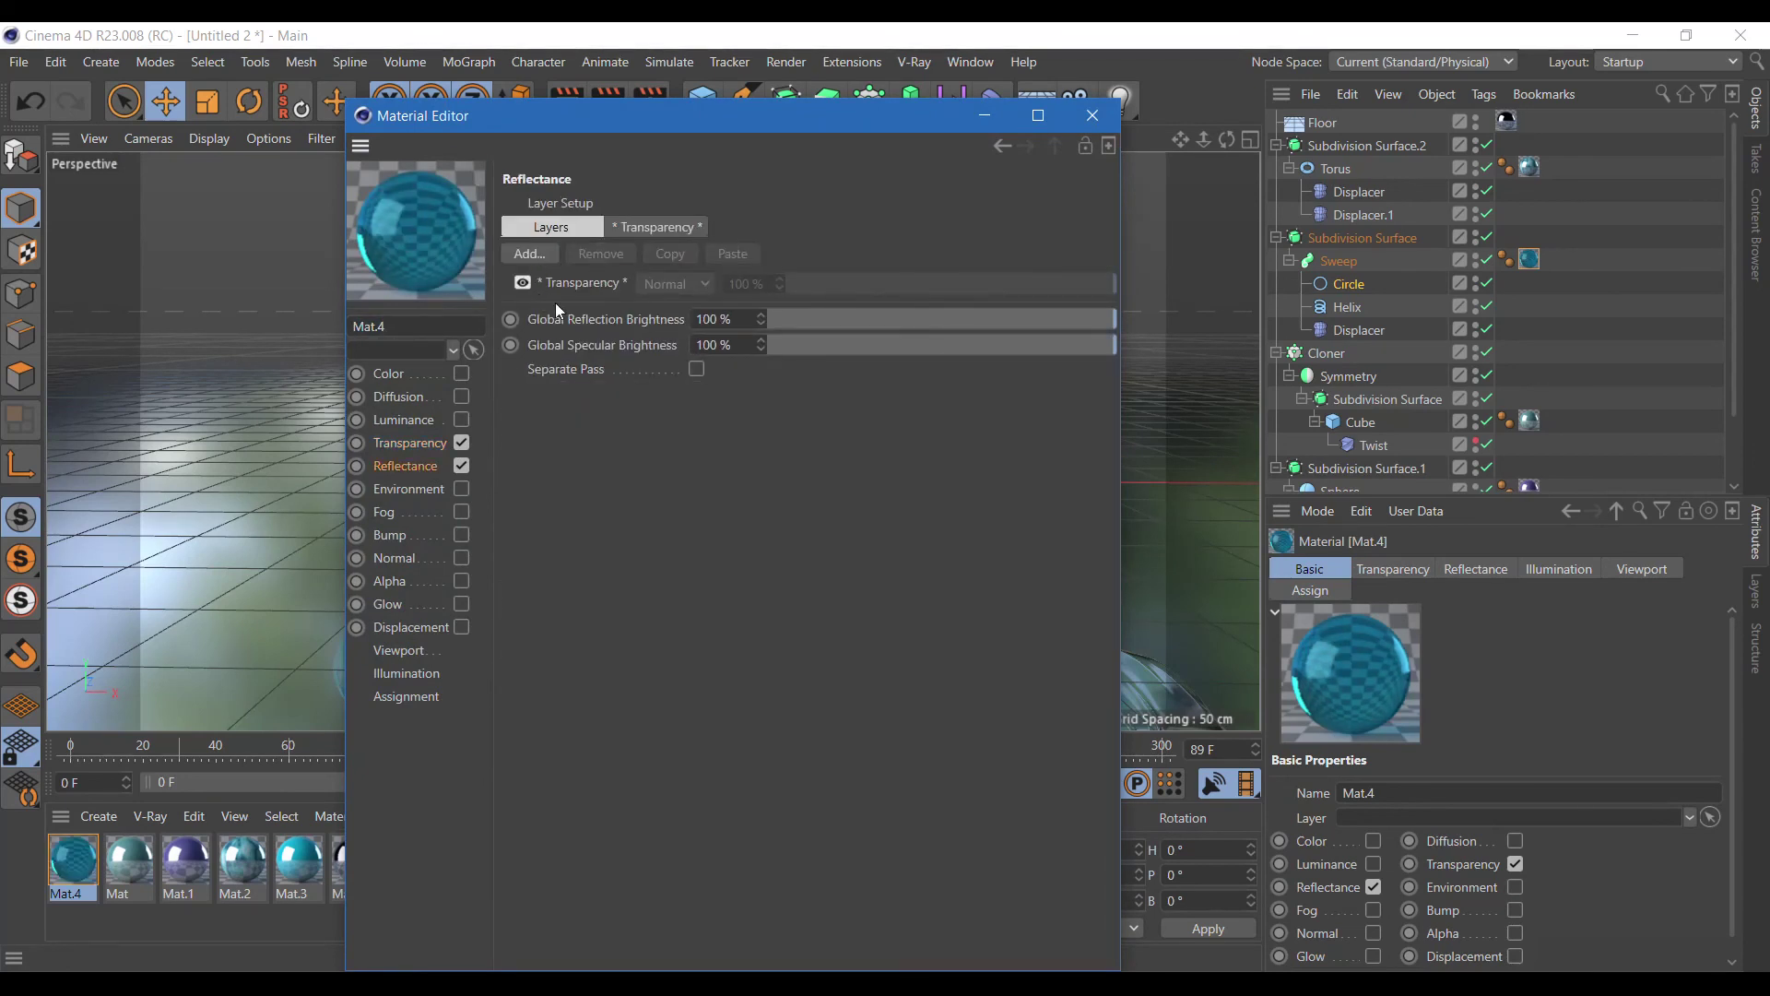
{"action": "left_click", "coordinate": [535, 258]}
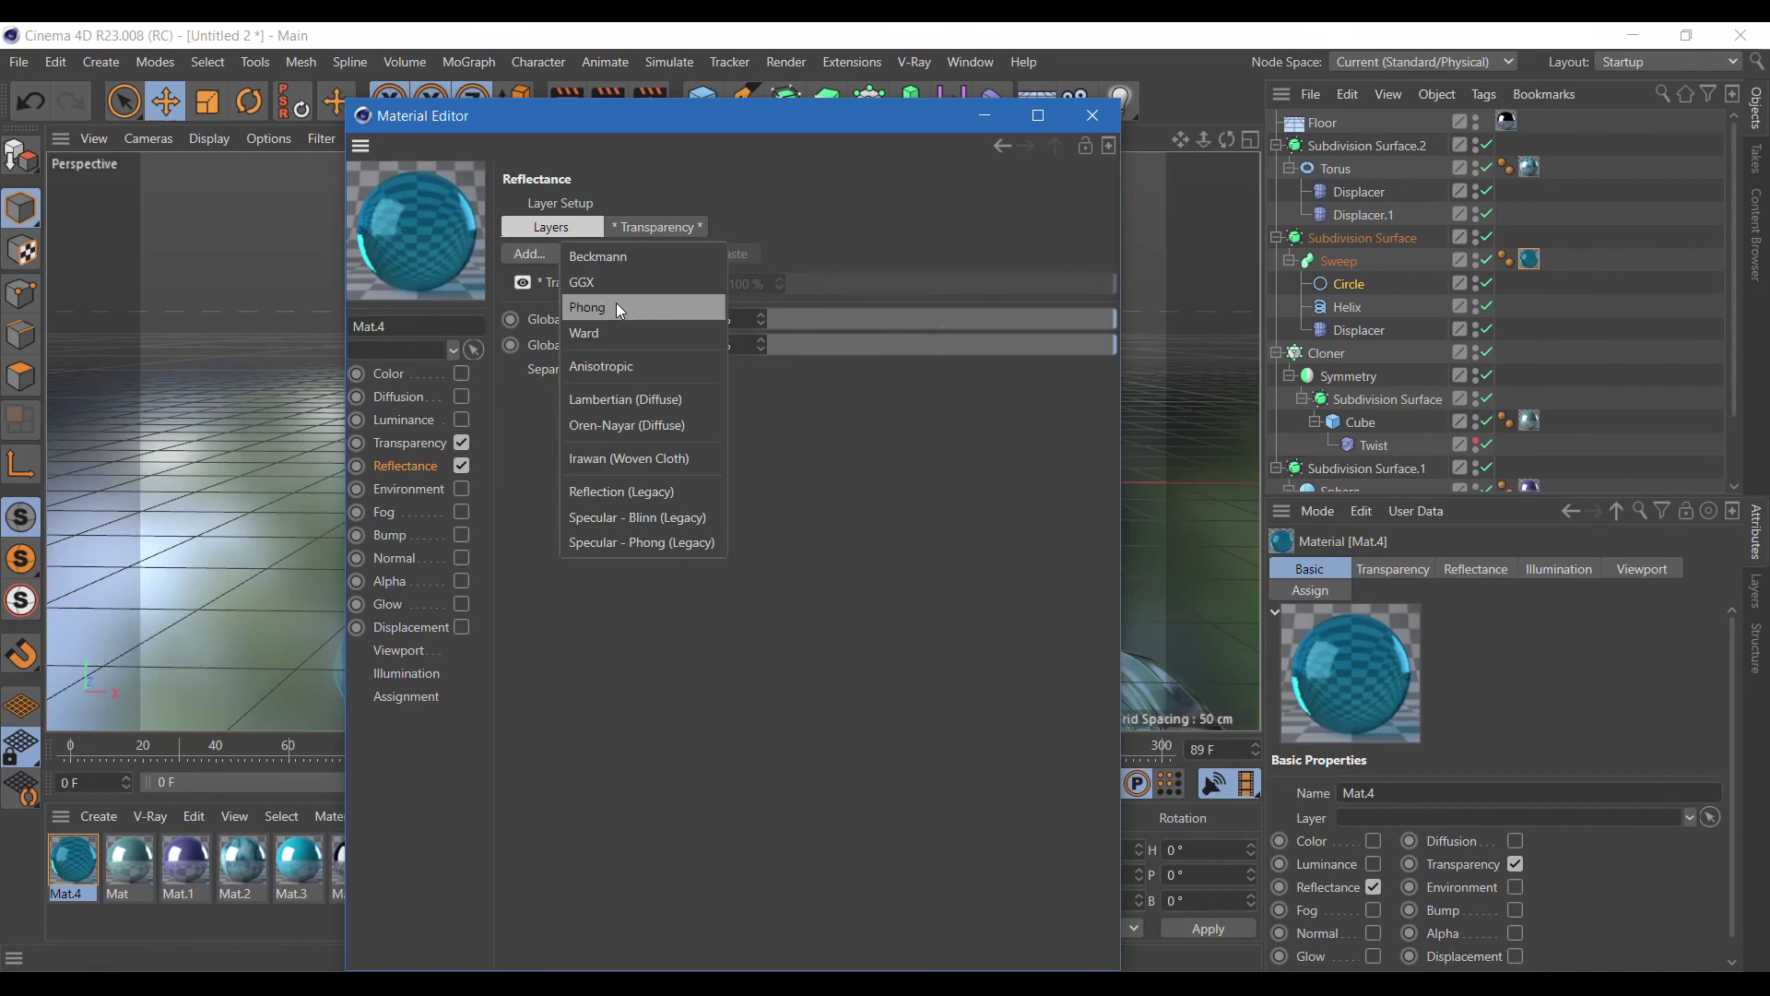
{"action": "left_click", "coordinate": [615, 307]}
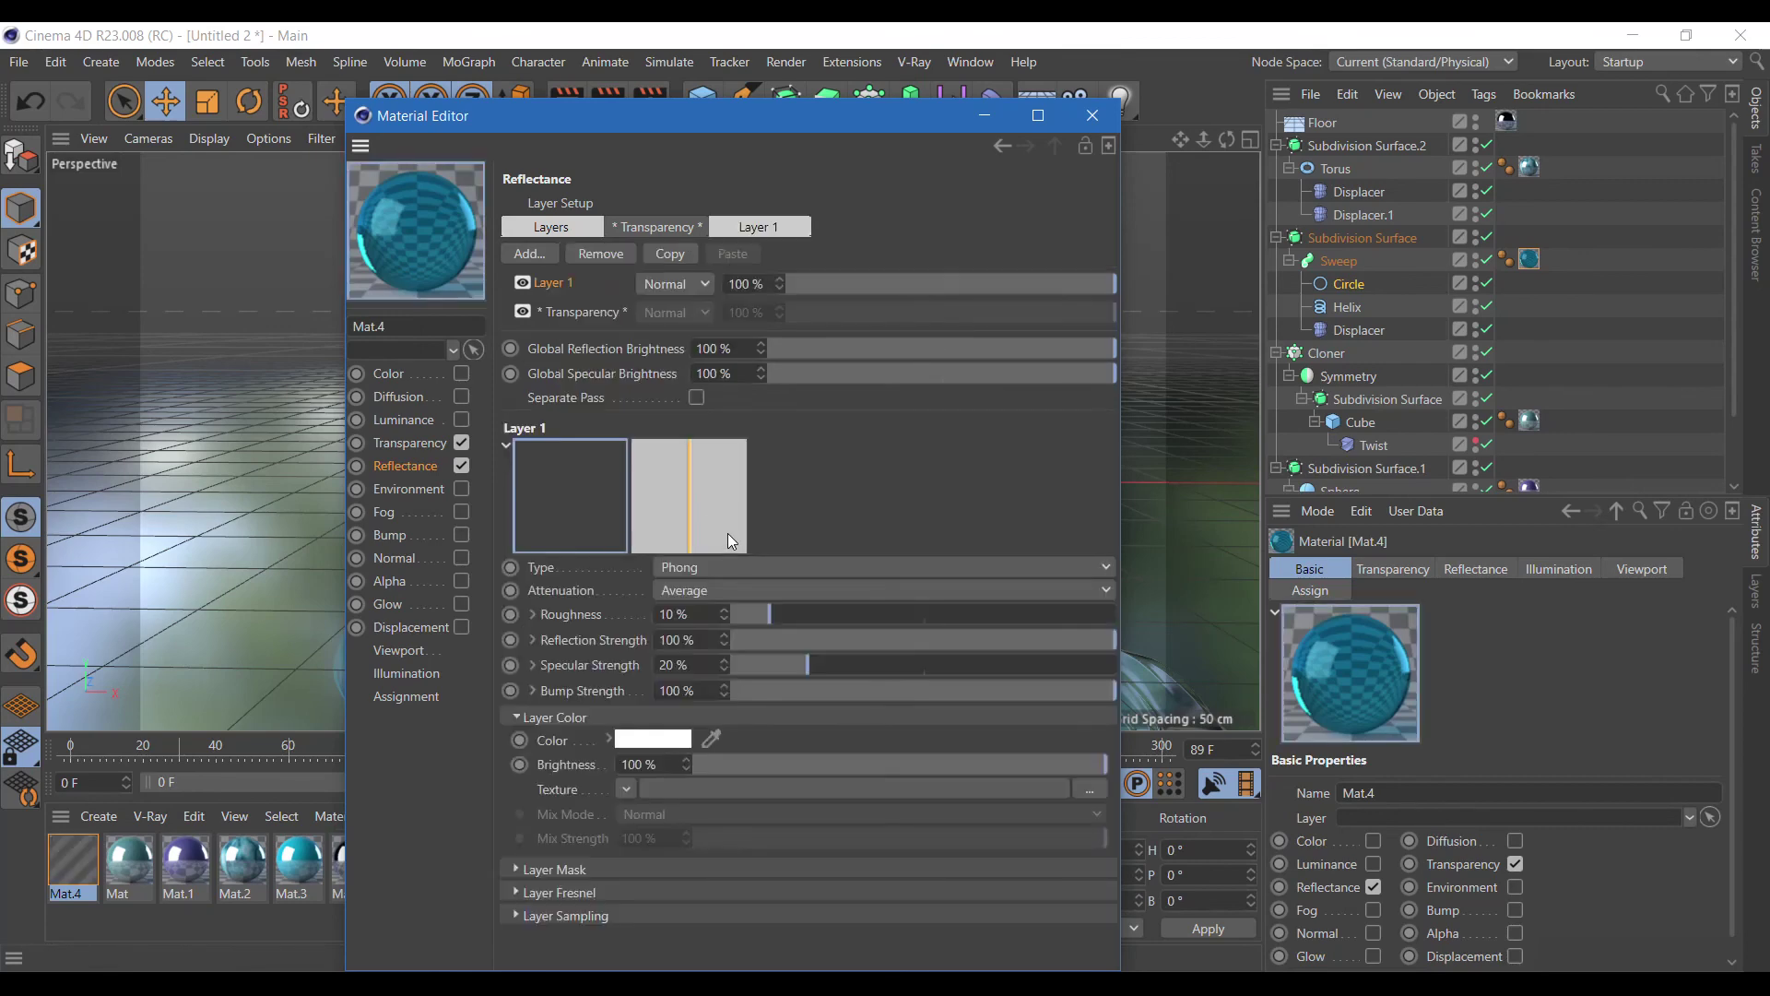
{"action": "left_click", "coordinate": [921, 767]}
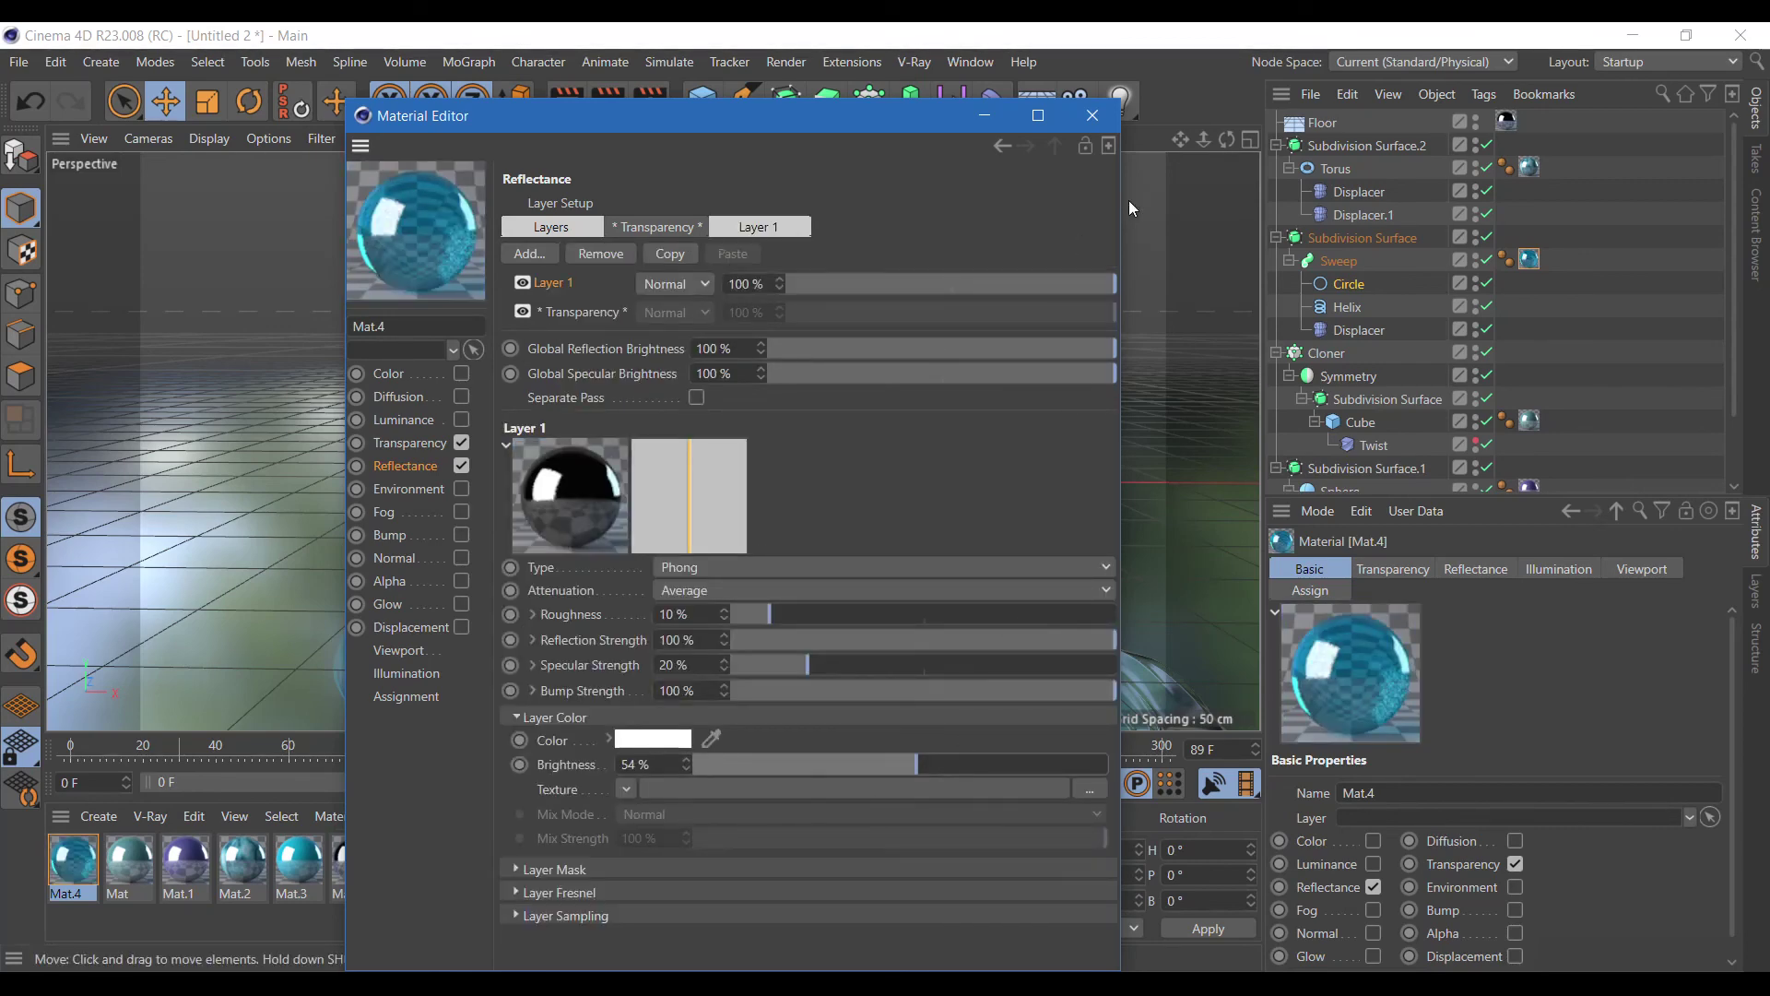
{"action": "left_click", "coordinate": [1093, 115]}
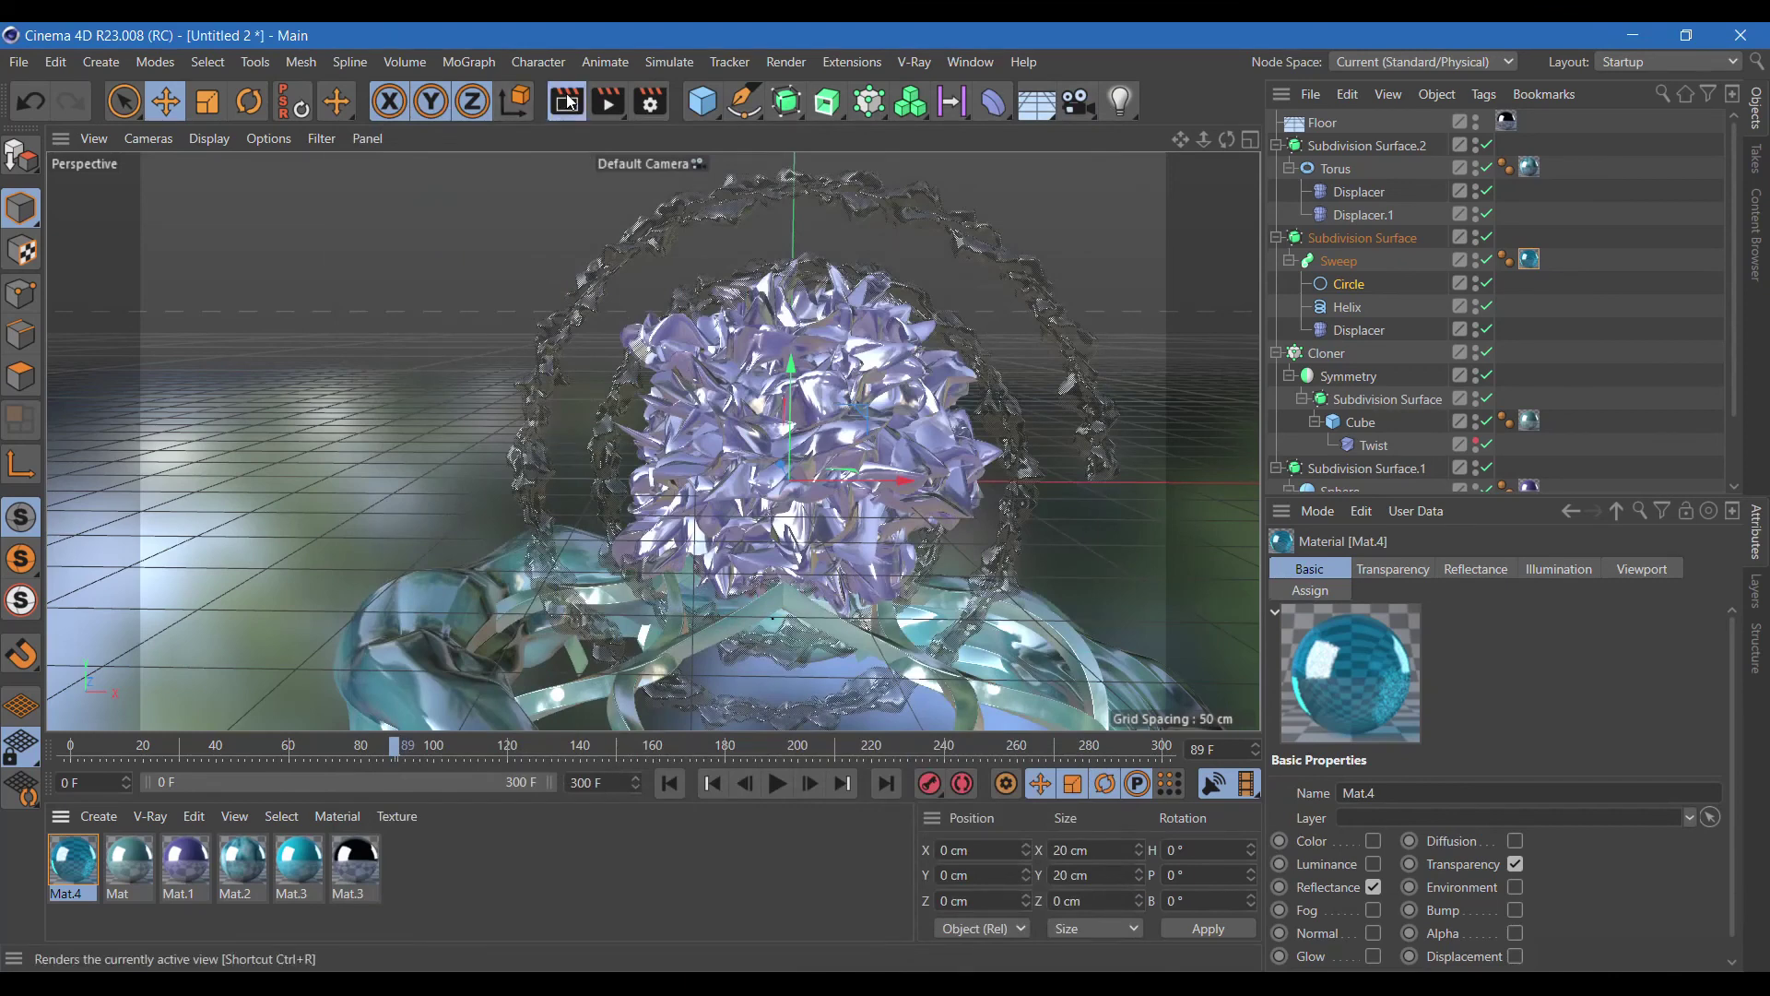
{"action": "left_click", "coordinate": [566, 101]}
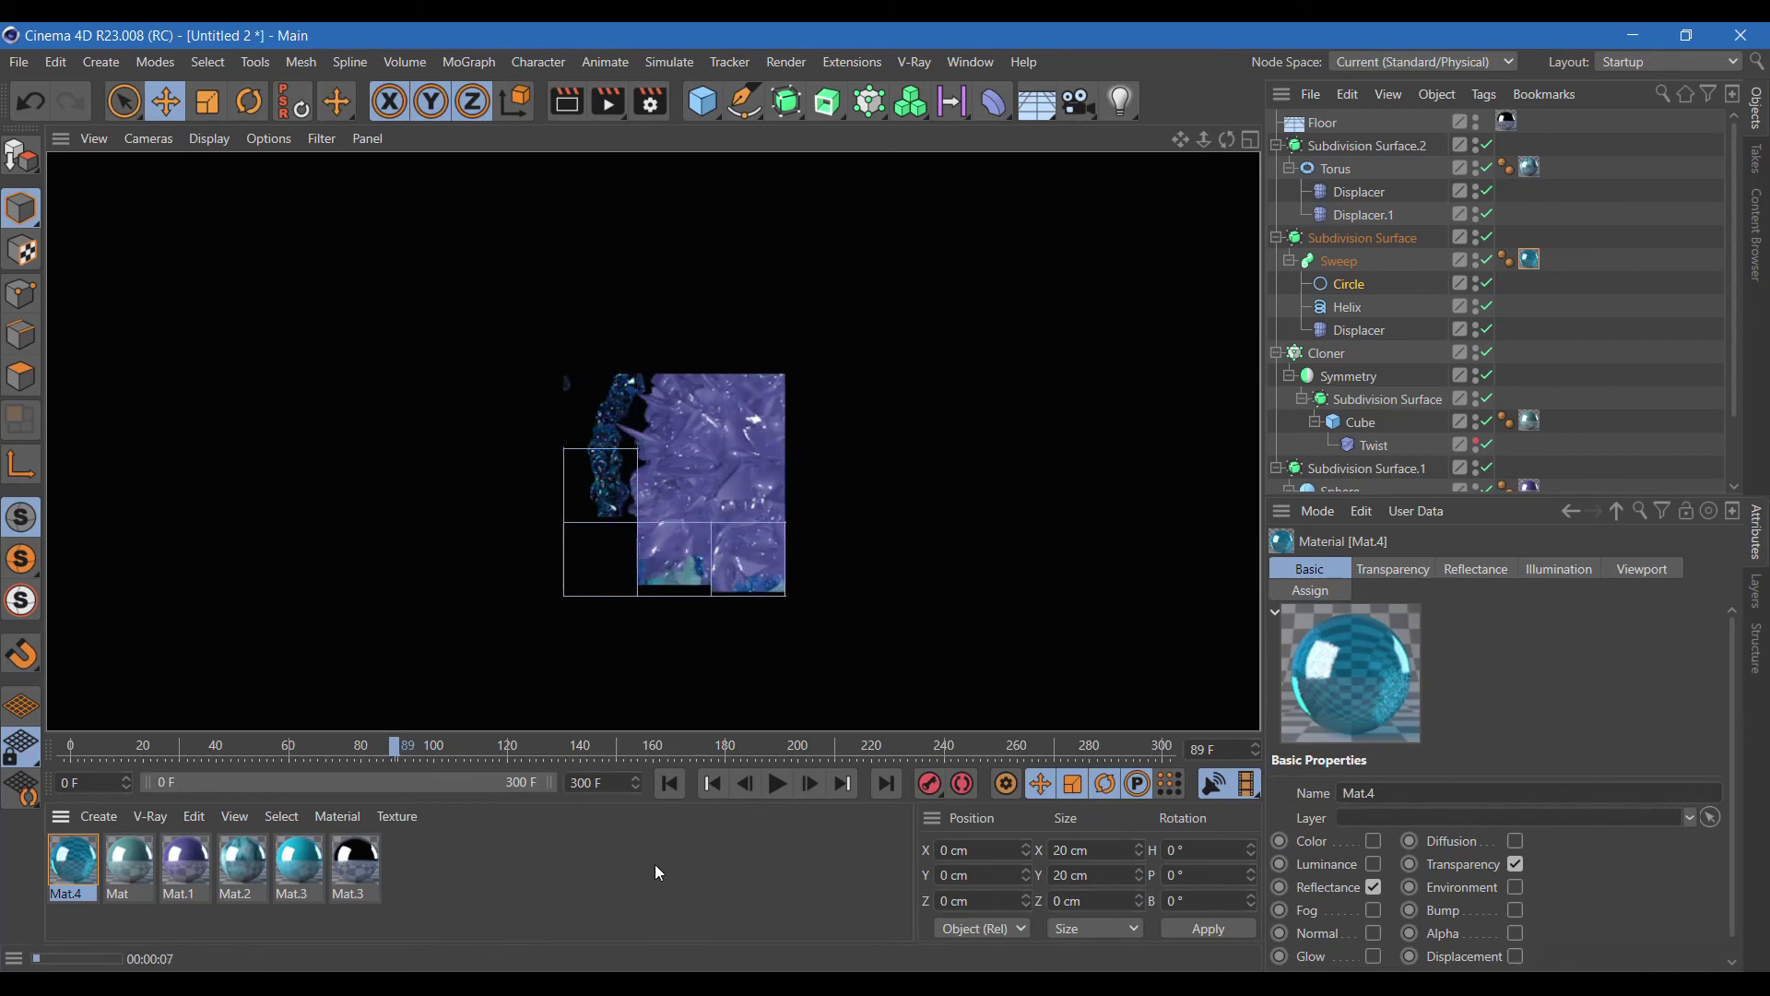
{"action": "left_click", "coordinate": [876, 664]}
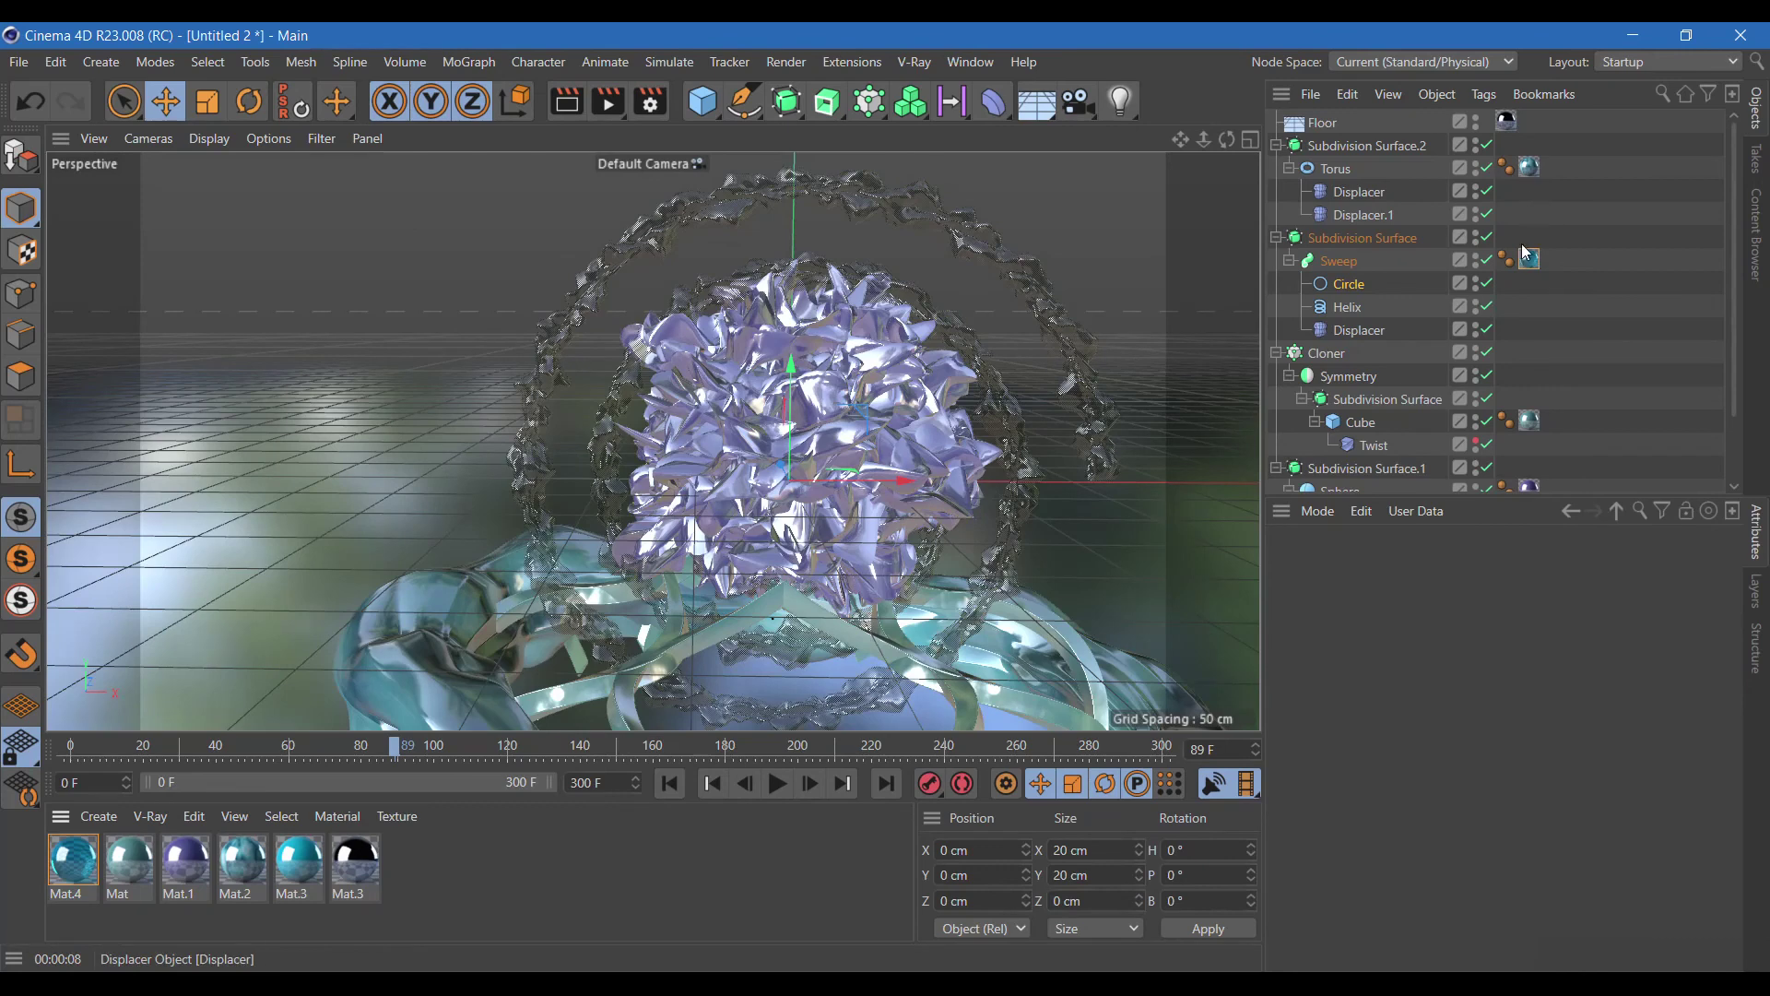
Give Mat.1 cyan transparency (H 189°, S 93%) with its colour channel off, then render.
{"action": "scroll", "coordinate": [1527, 412], "scroll_direction": "down", "scroll_amount": 3}
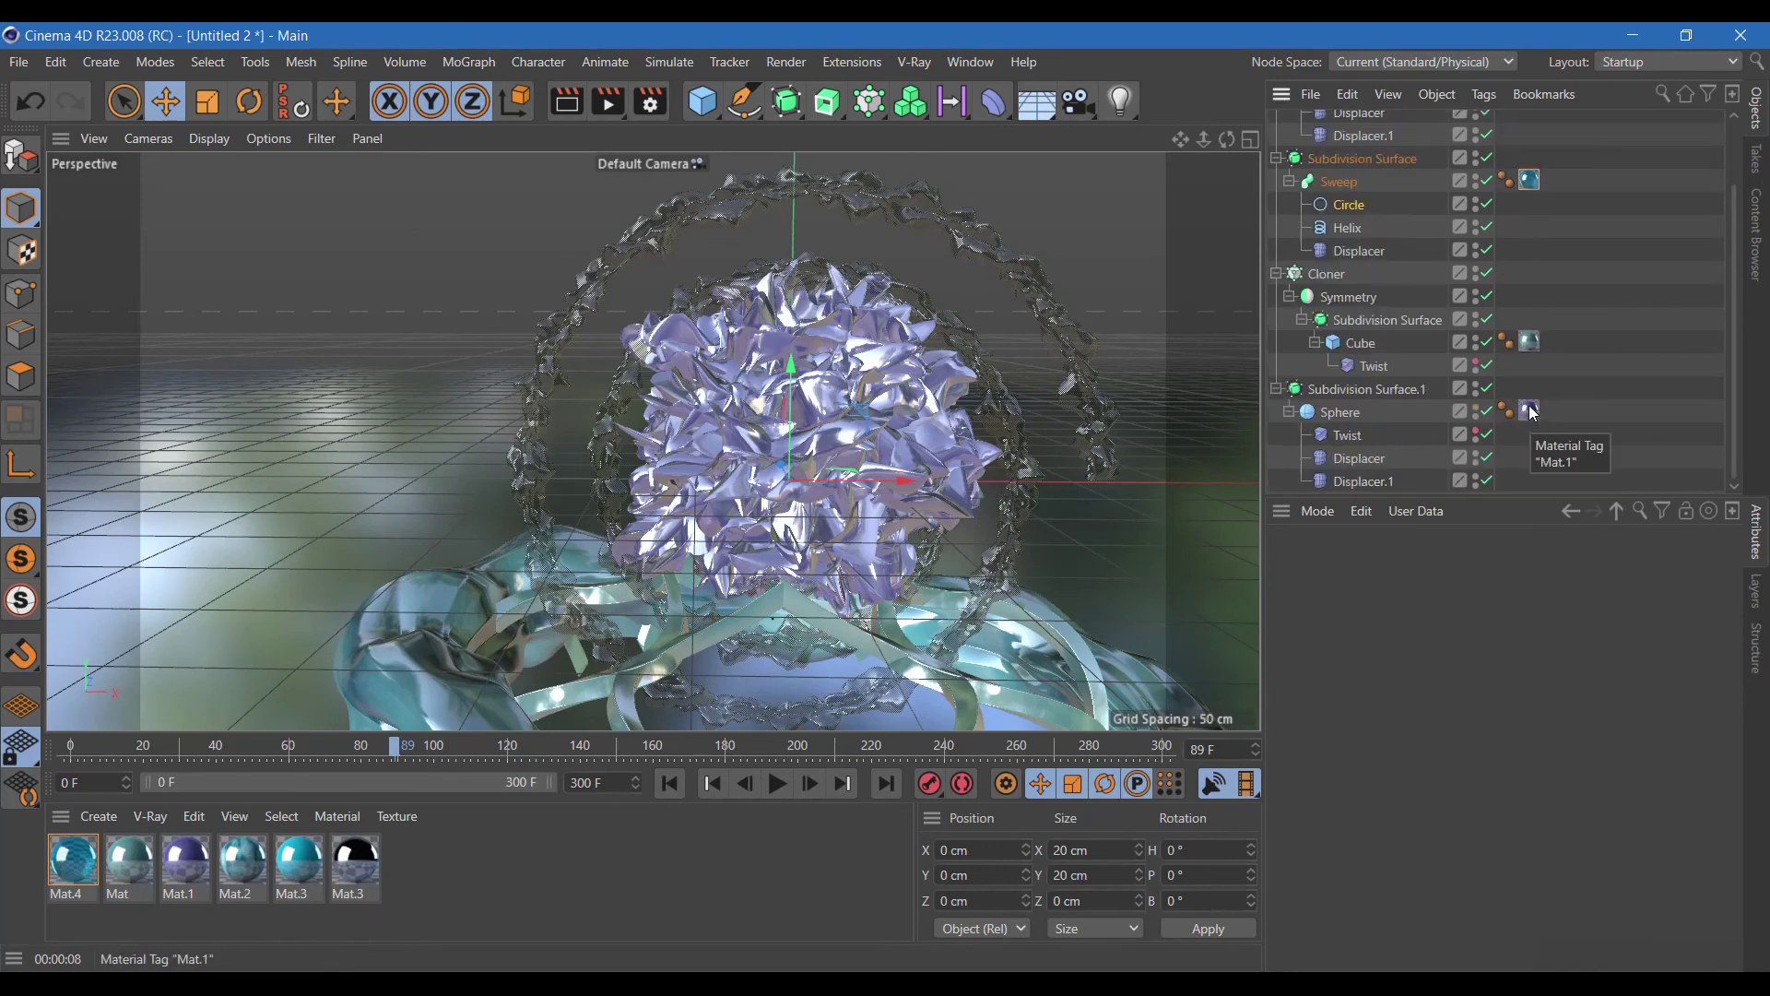
{"action": "left_click", "coordinate": [1530, 411]}
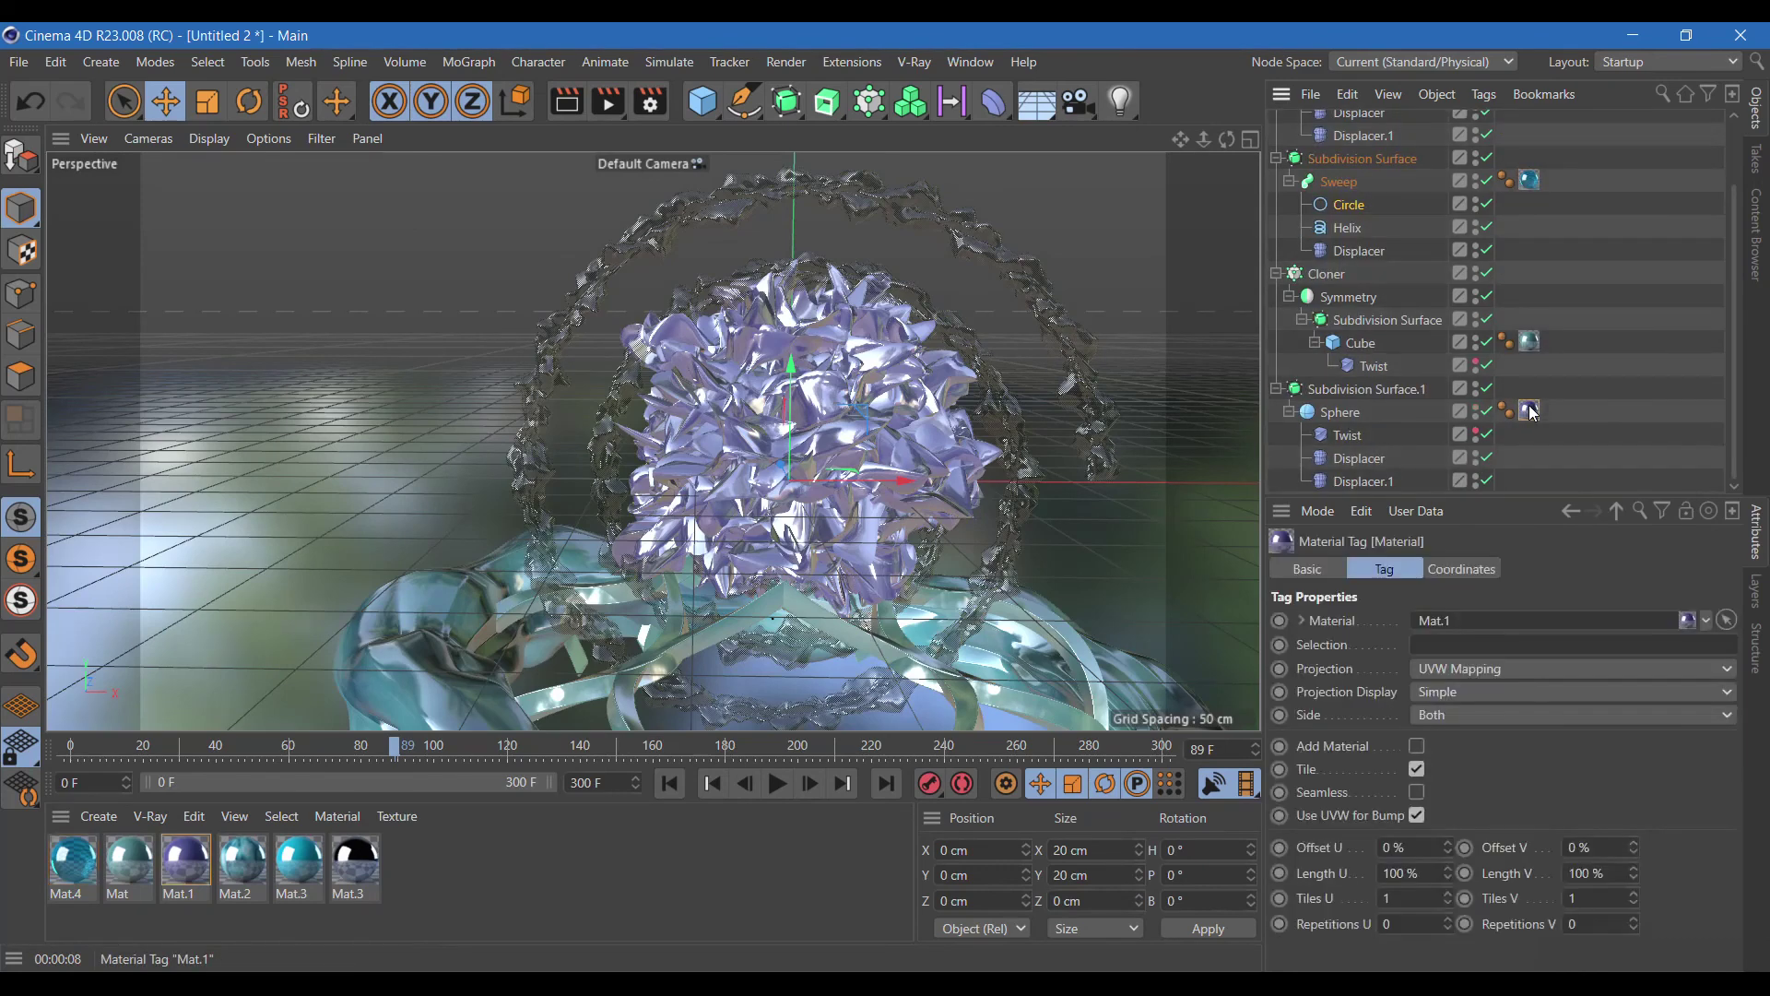
{"action": "double_click", "coordinate": [185, 867]}
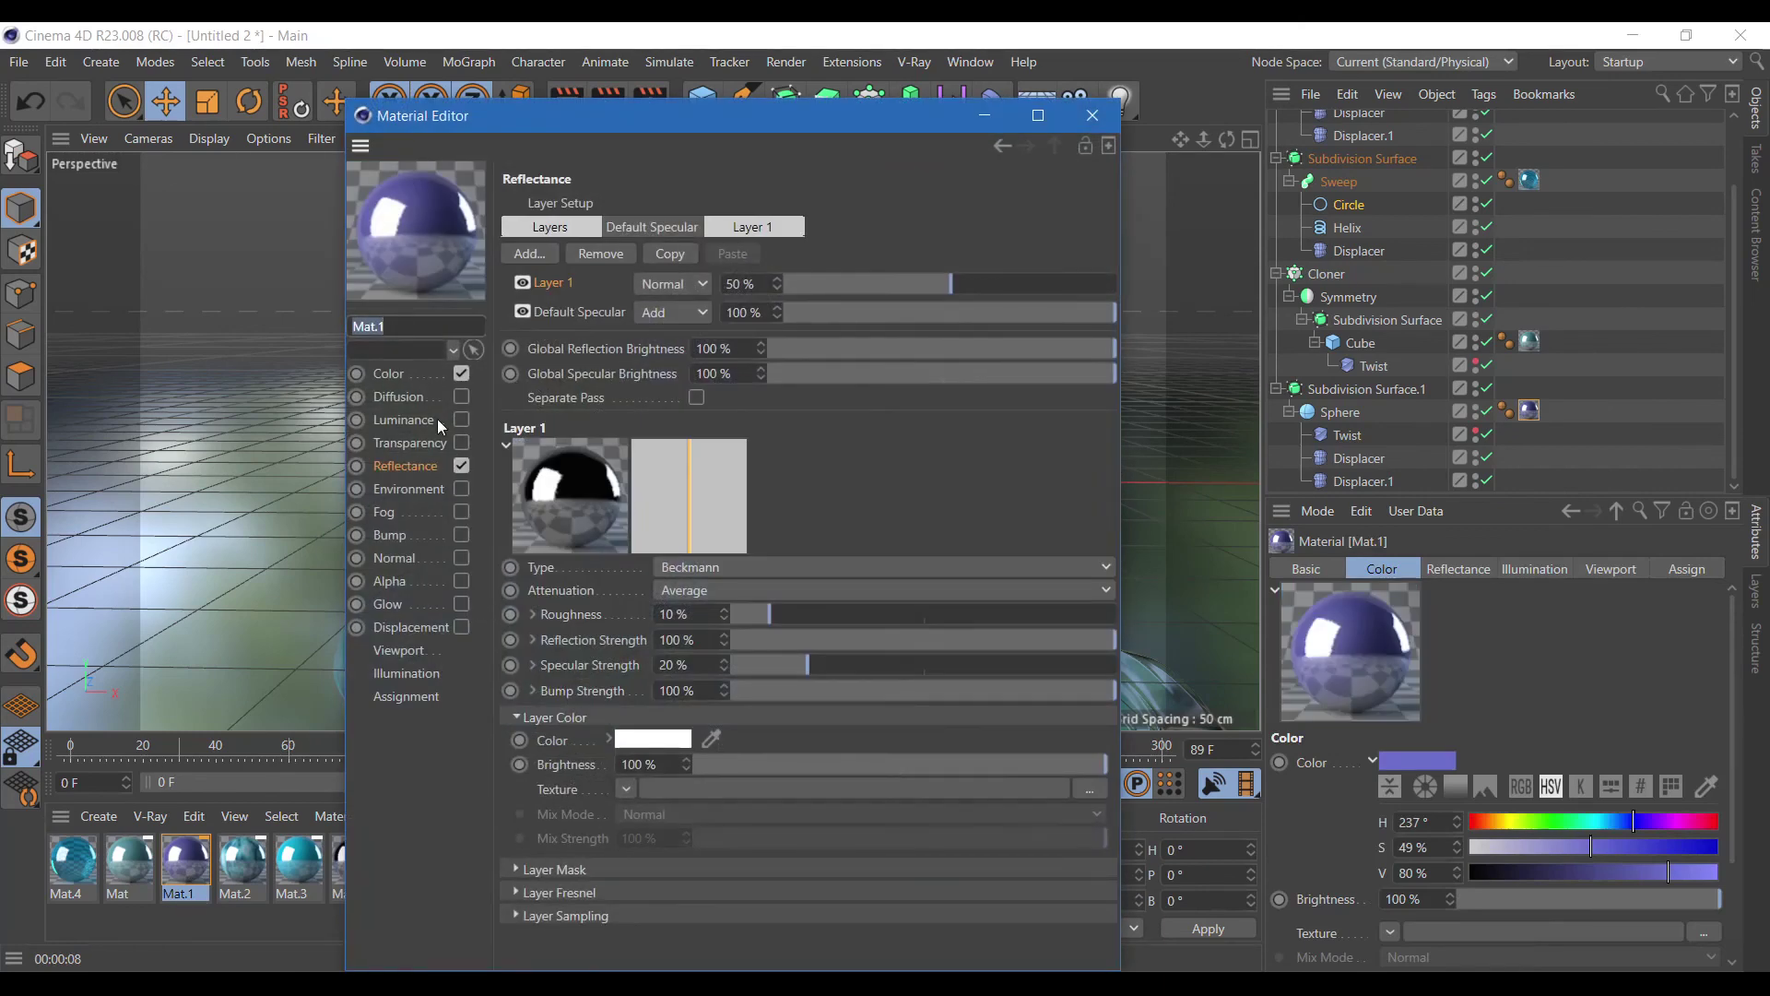
{"action": "left_click", "coordinate": [461, 442]}
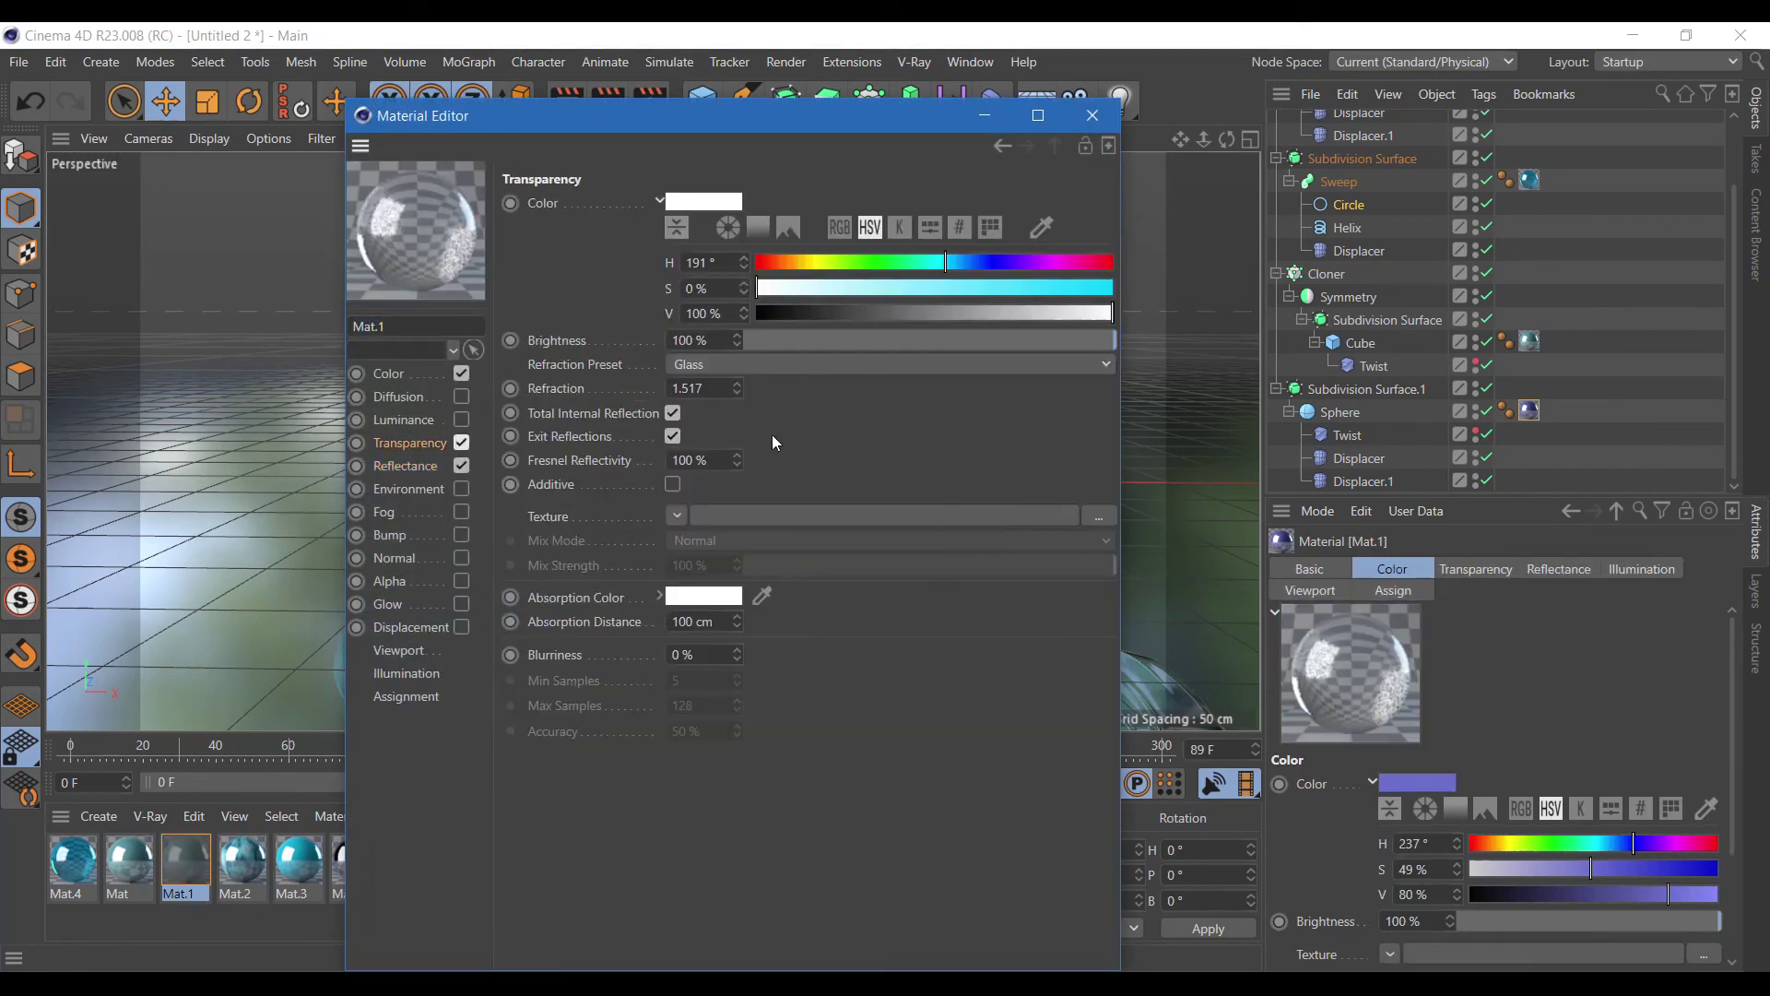
{"action": "left_click", "coordinate": [961, 262]}
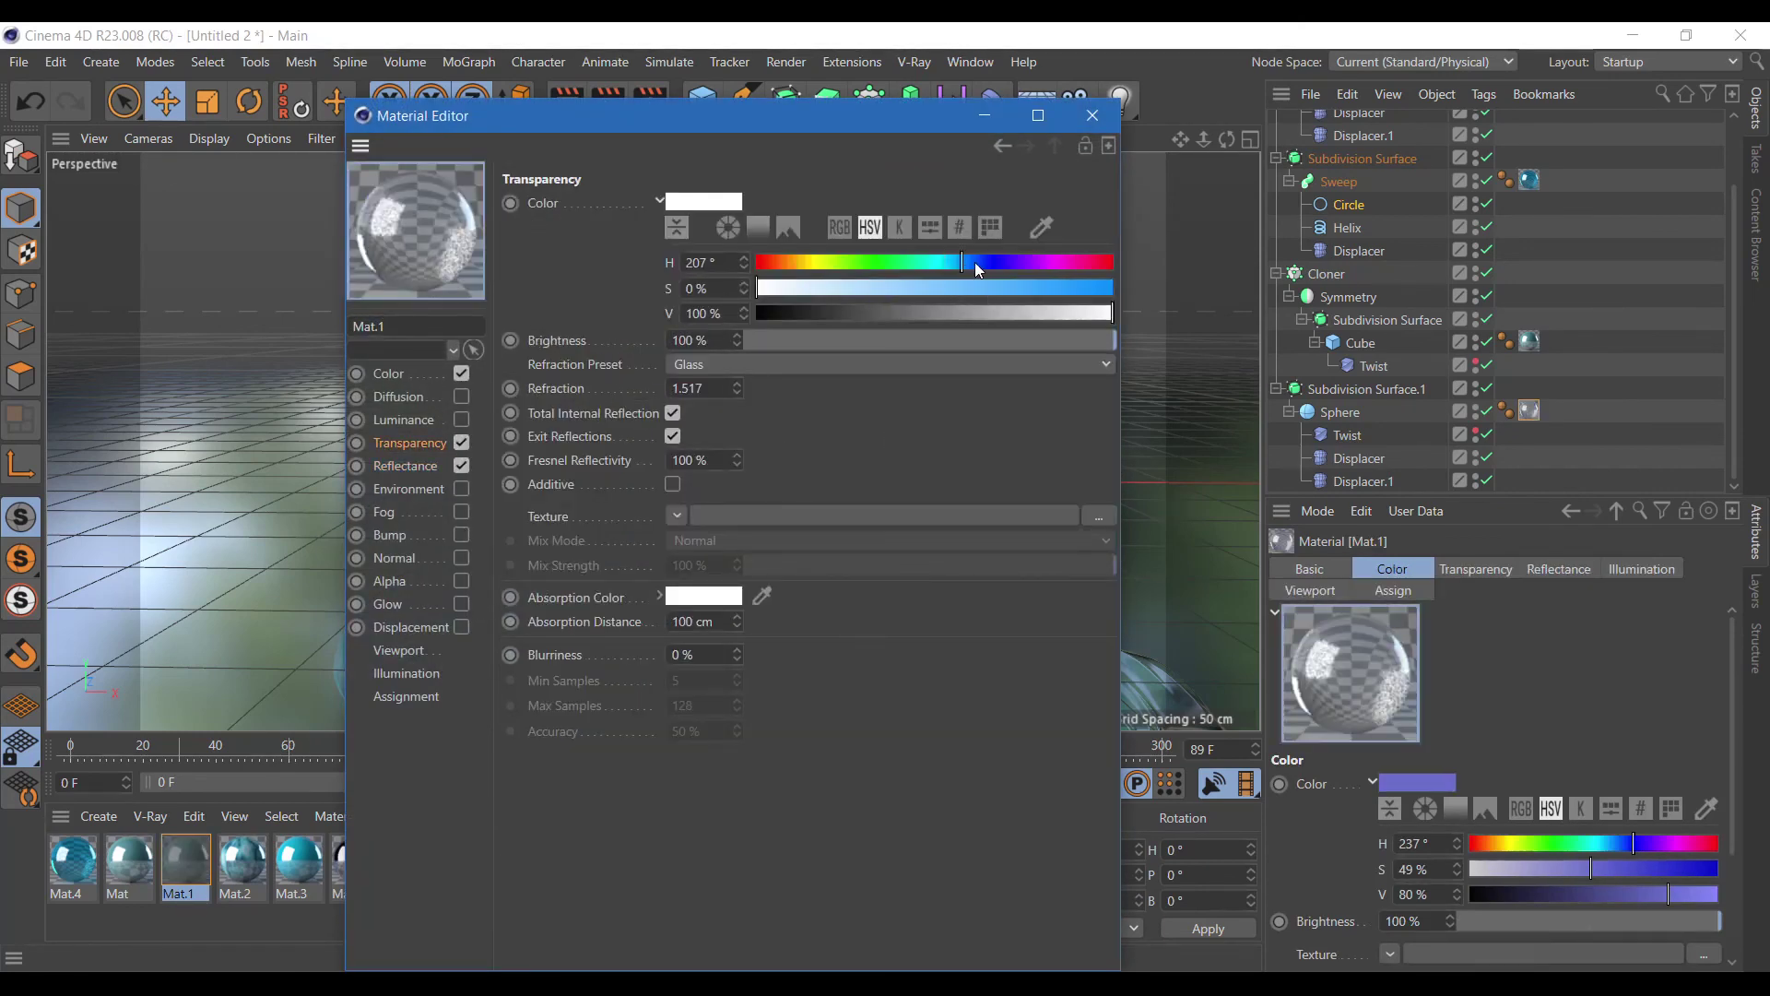
{"action": "left_click", "coordinate": [971, 284]}
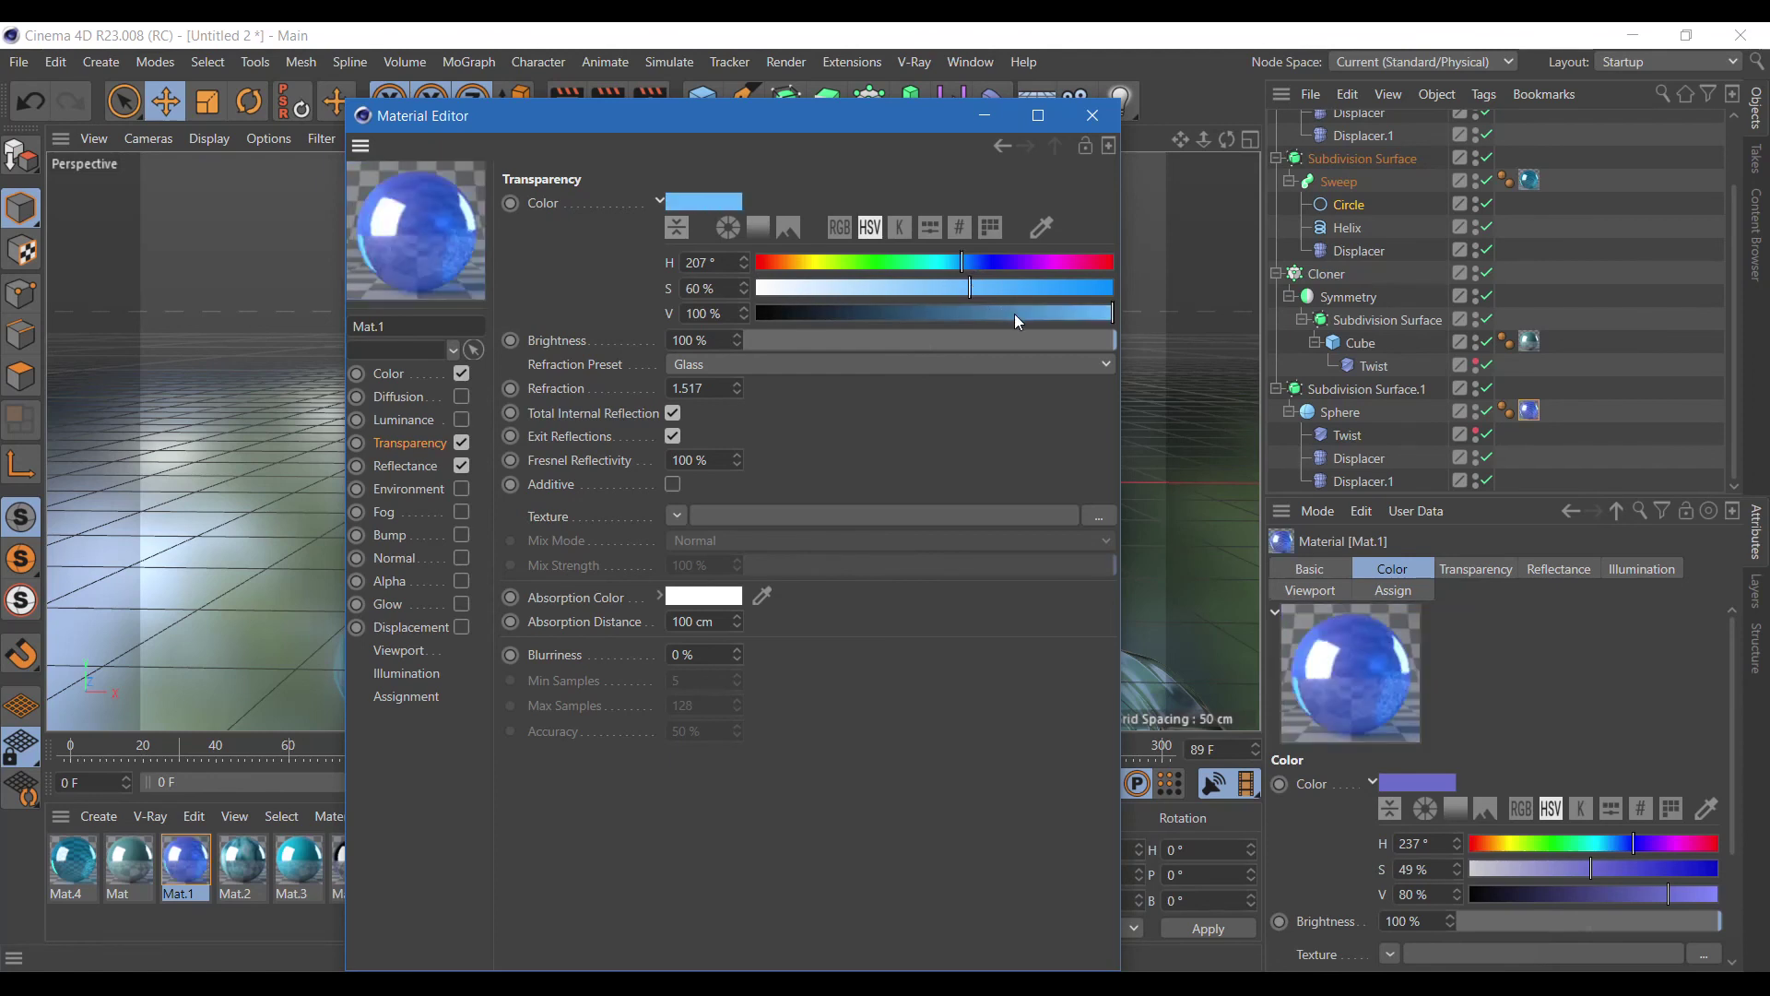
{"action": "left_click", "coordinate": [955, 262]}
{"action": "left_click", "coordinate": [1088, 288]}
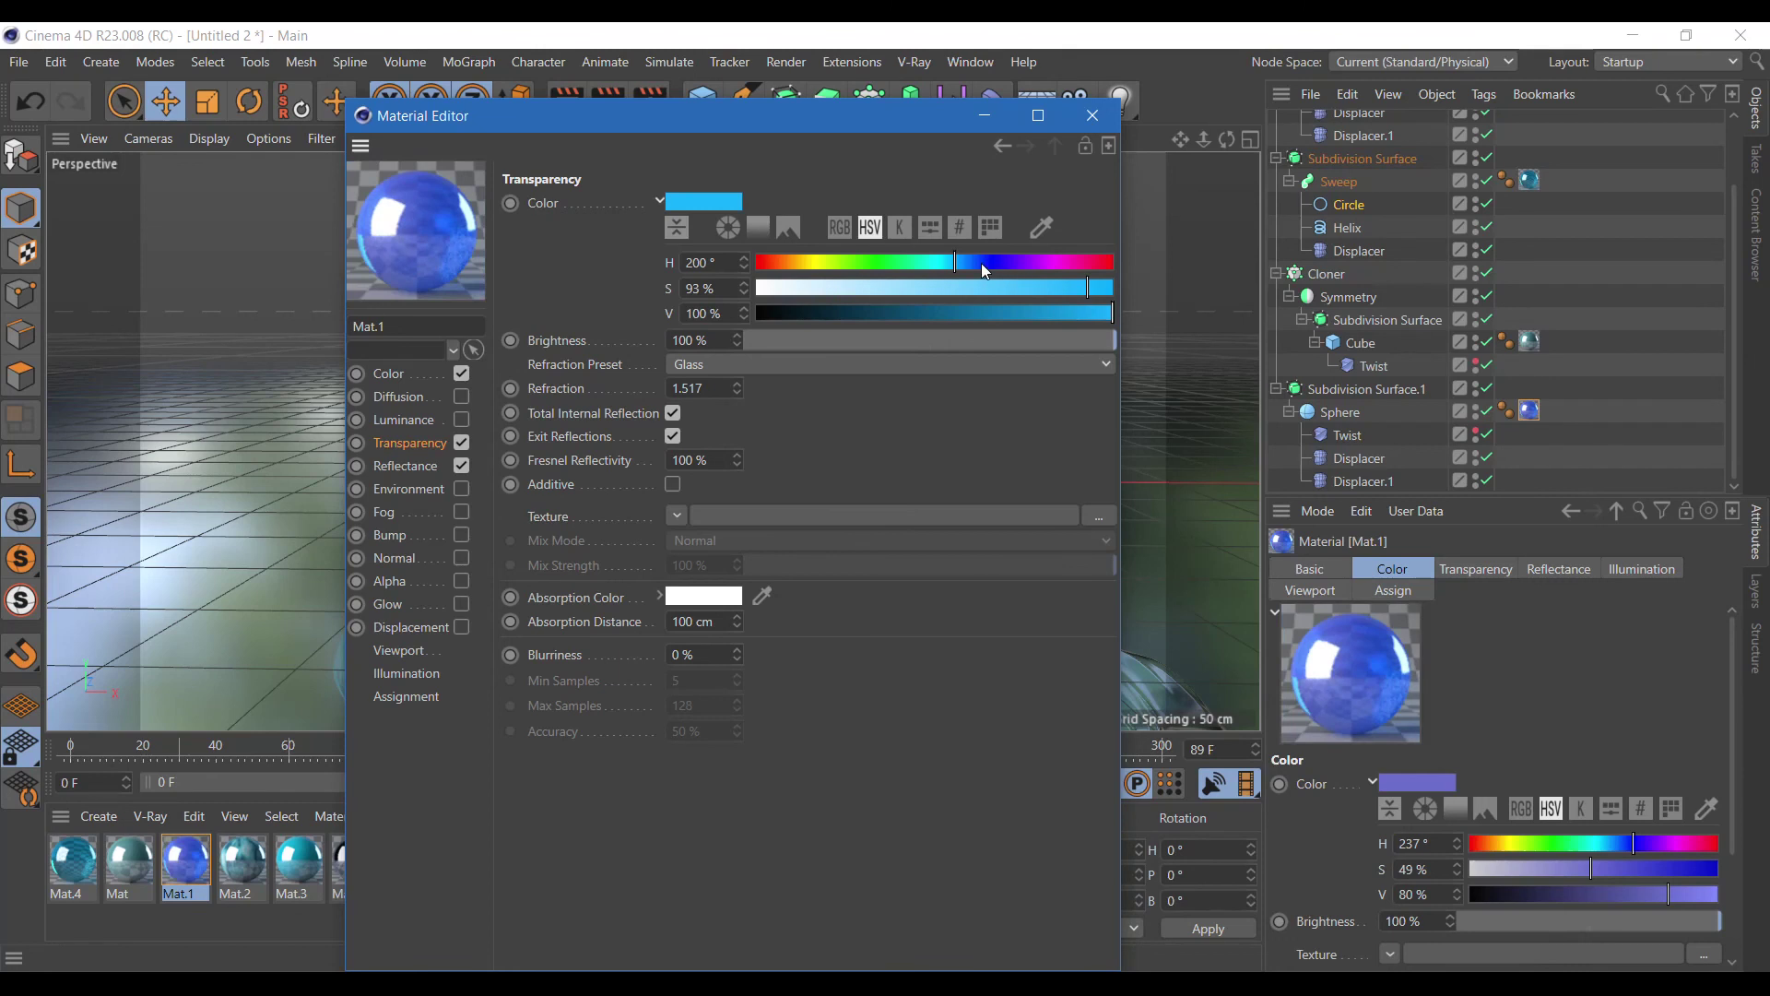
{"action": "left_click", "coordinate": [943, 264]}
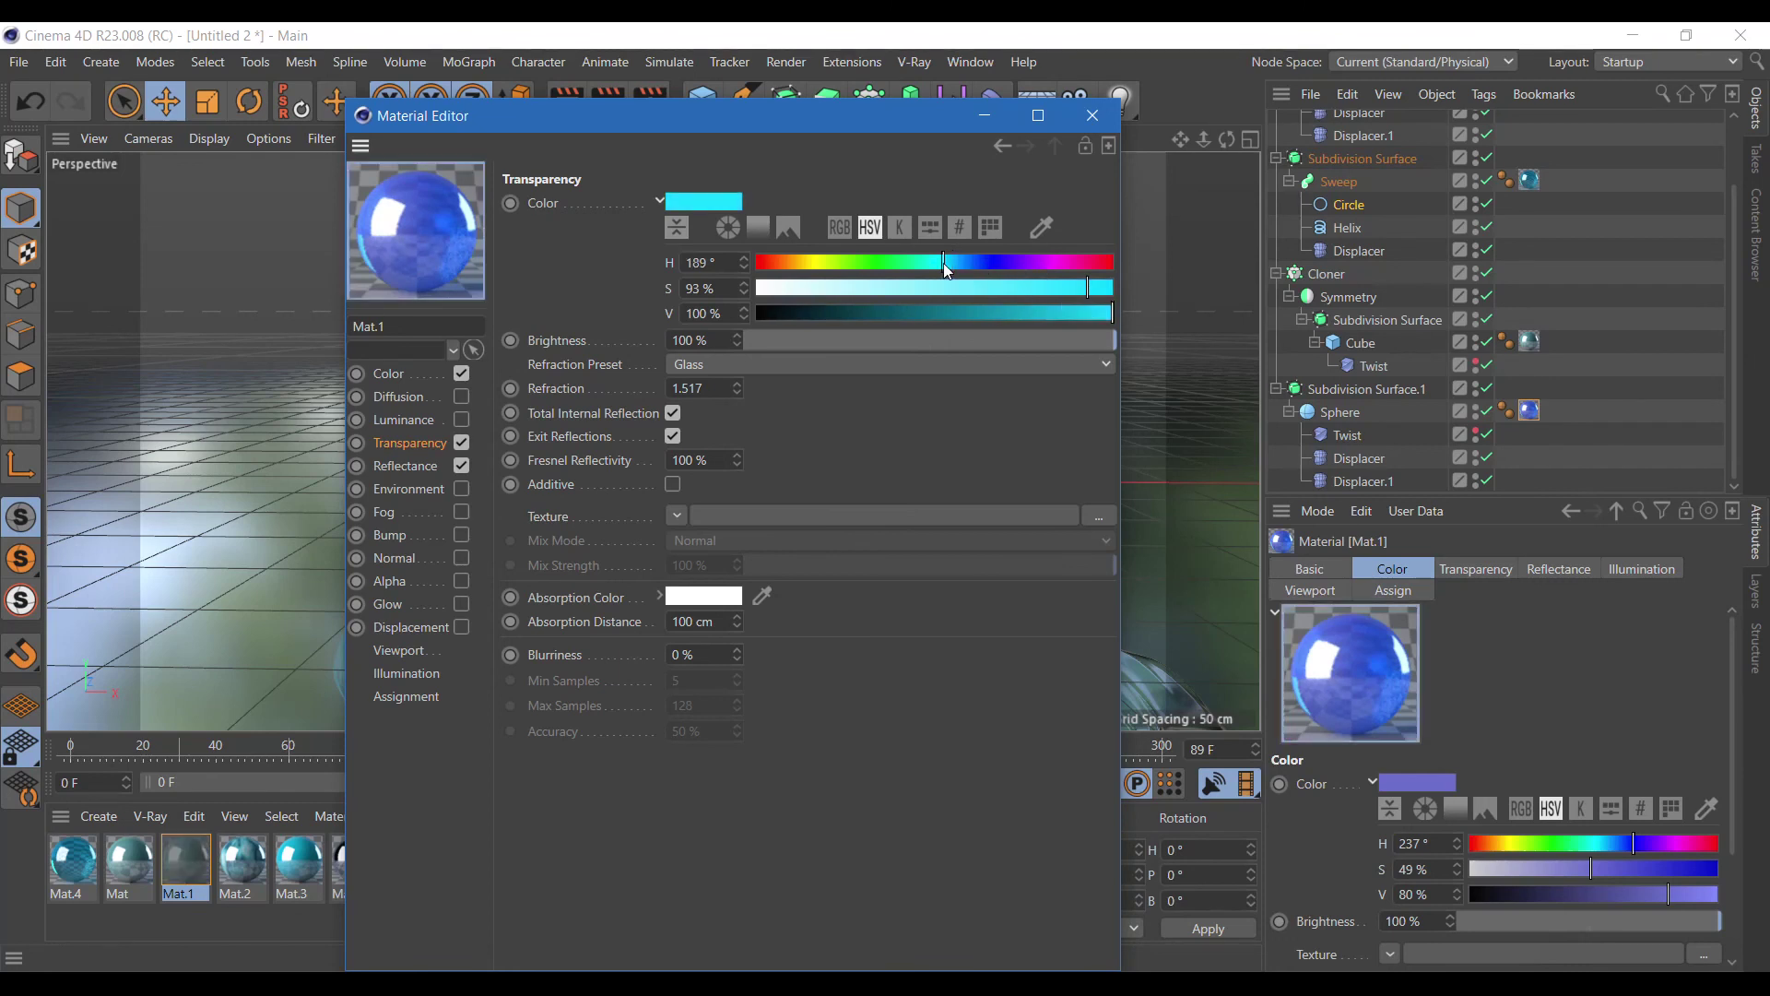
{"action": "left_click", "coordinate": [461, 373]}
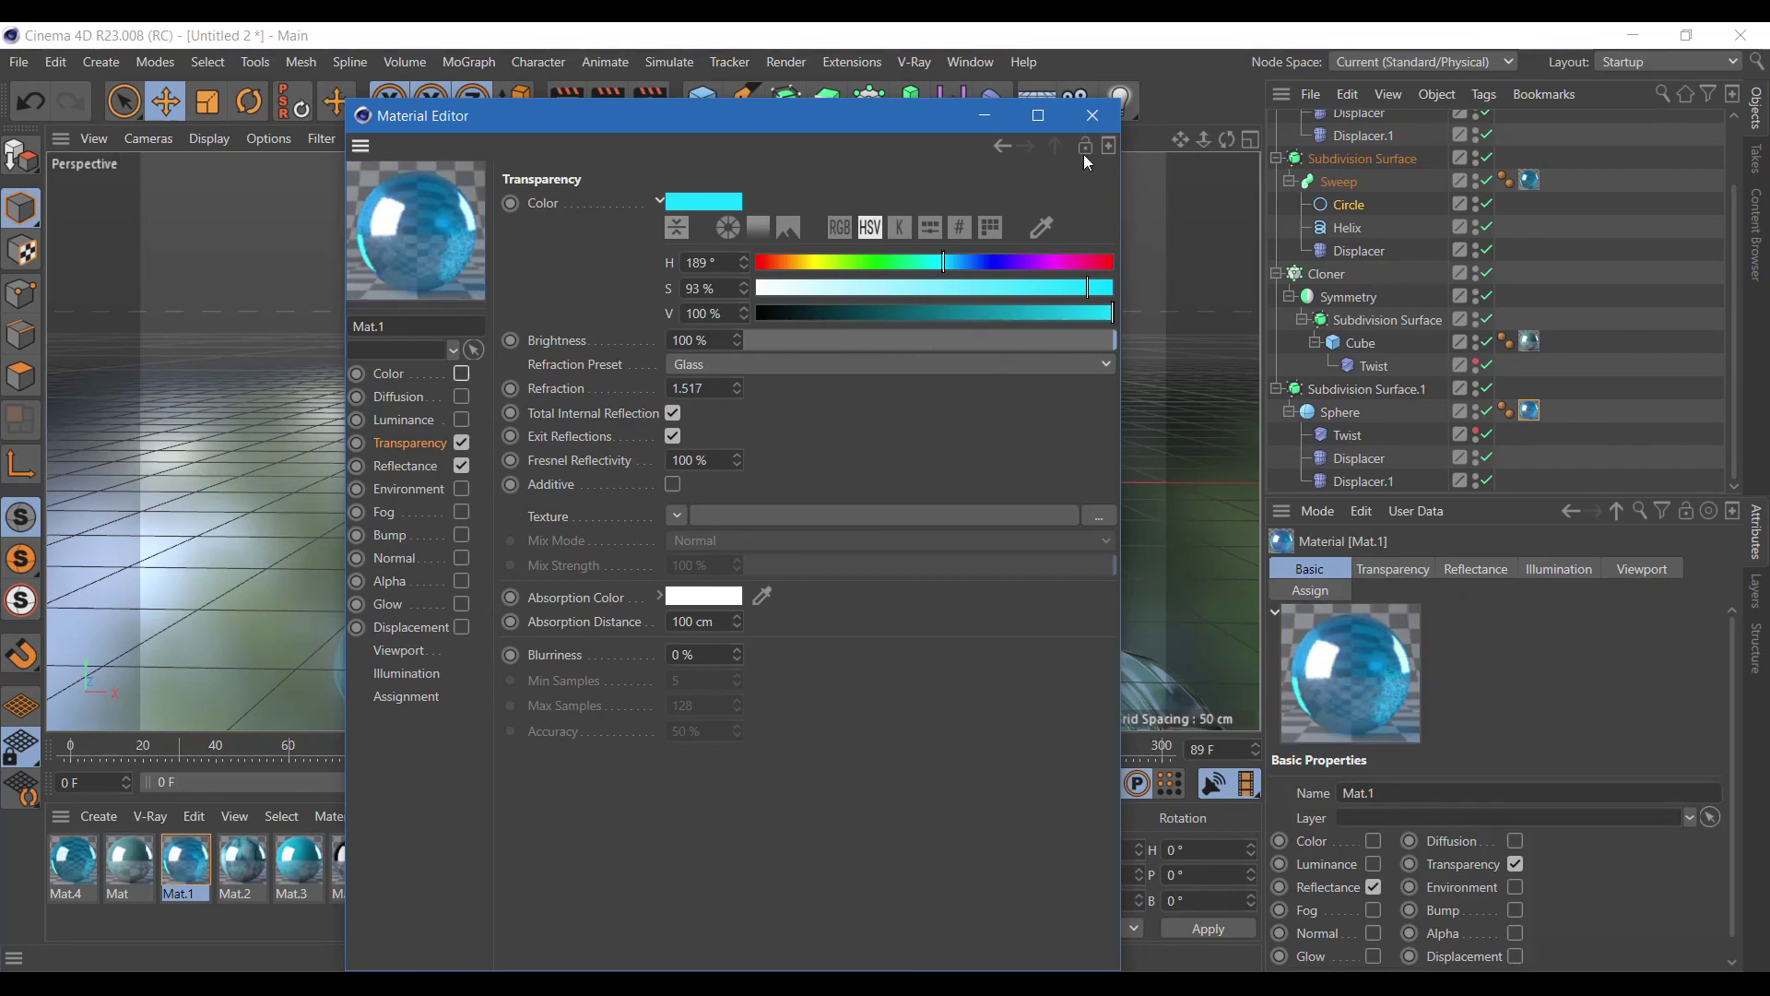
{"action": "left_click", "coordinate": [1093, 115]}
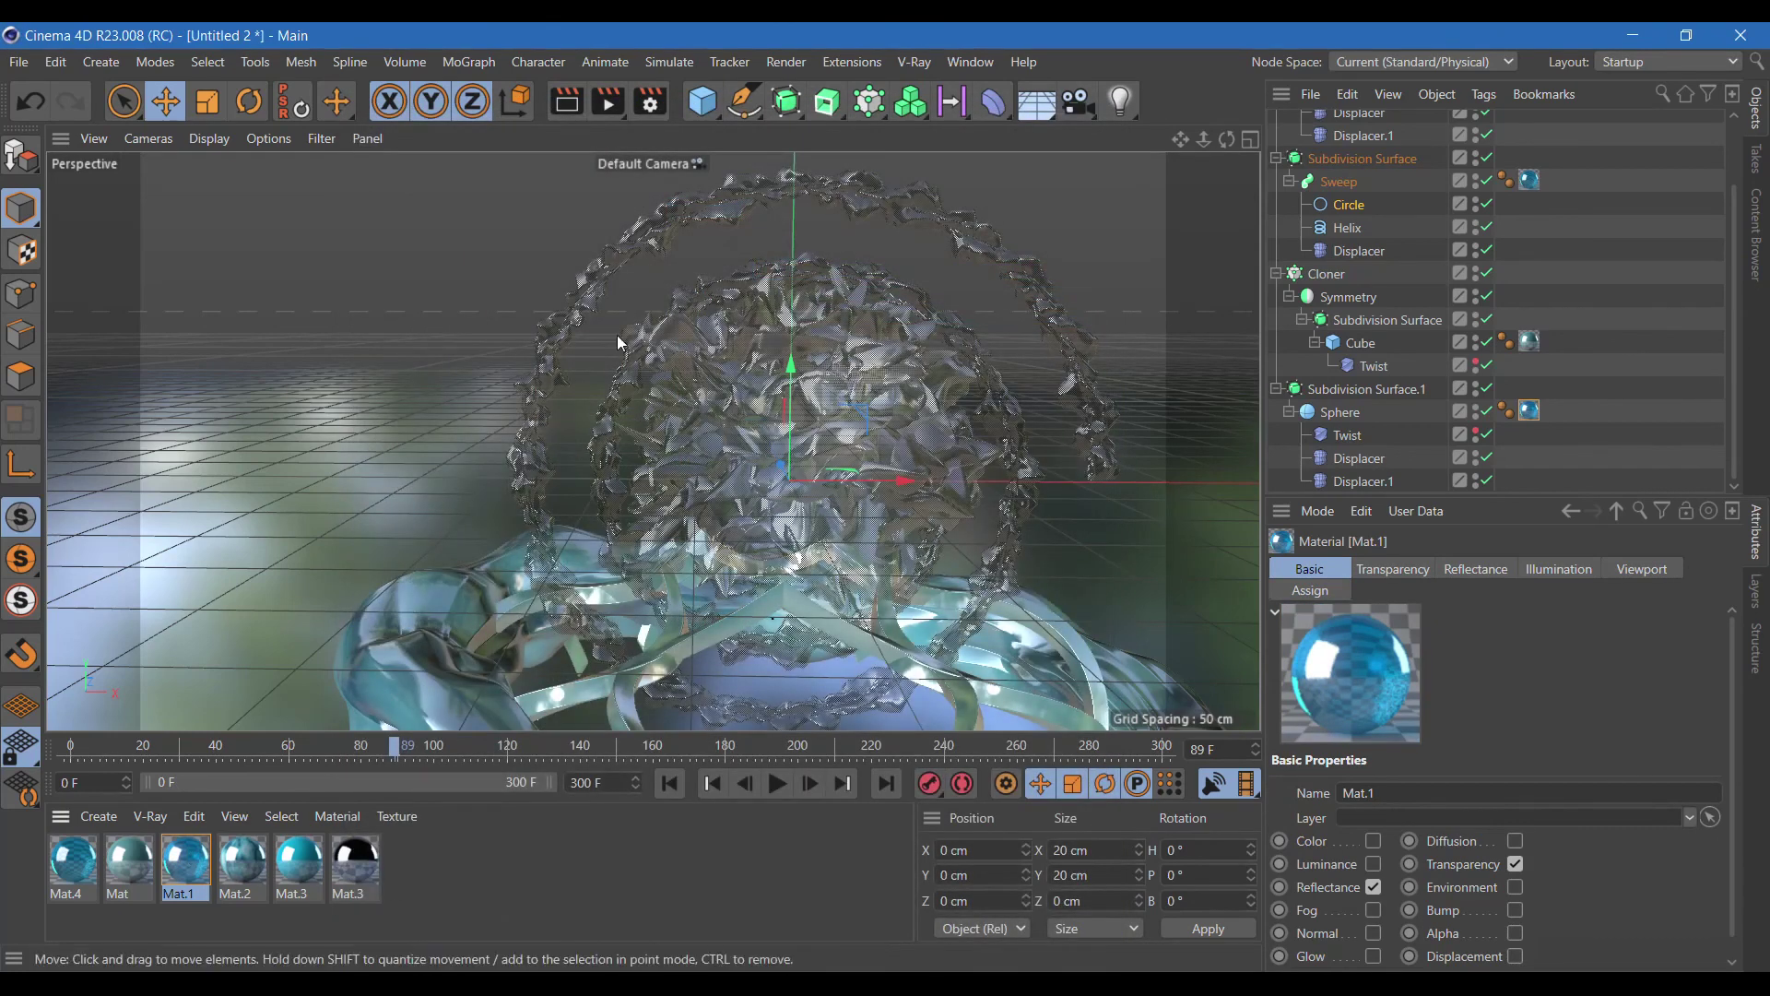
{"action": "left_click", "coordinate": [566, 101]}
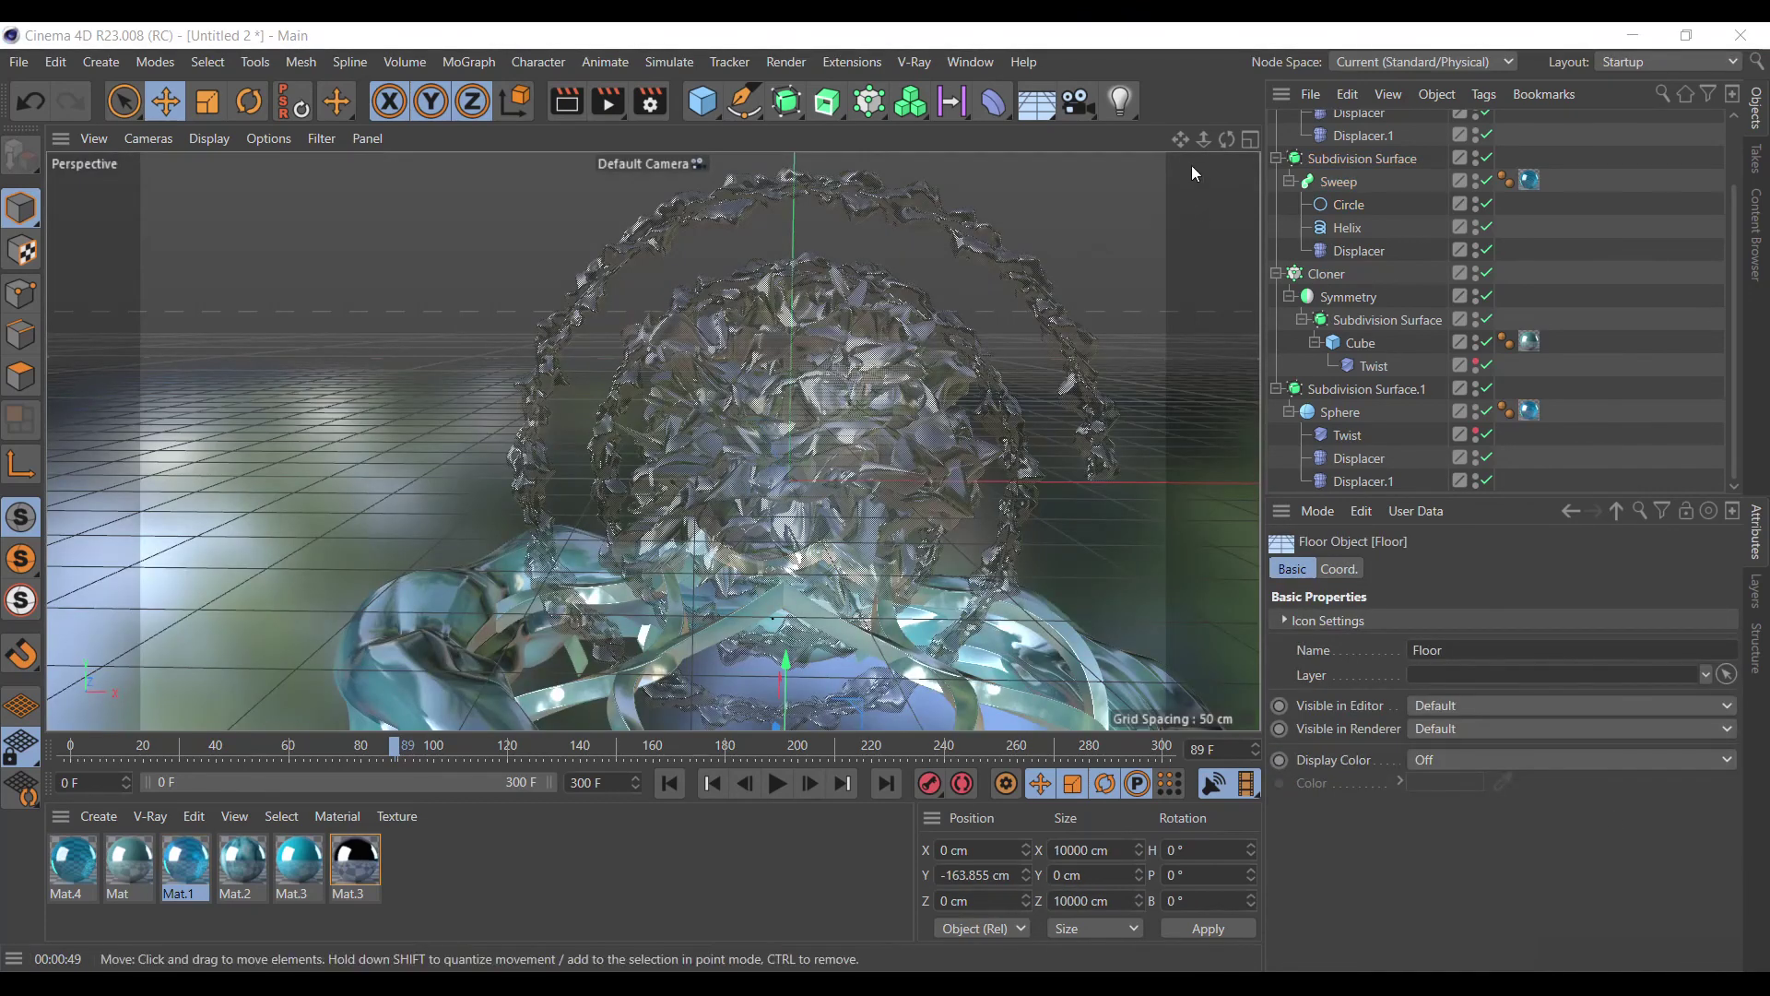
Recentre the view and briefly preview the animation.
{"action": "left_click_drag", "start_coordinate": [1181, 140], "coordinate": [1043, 147]}
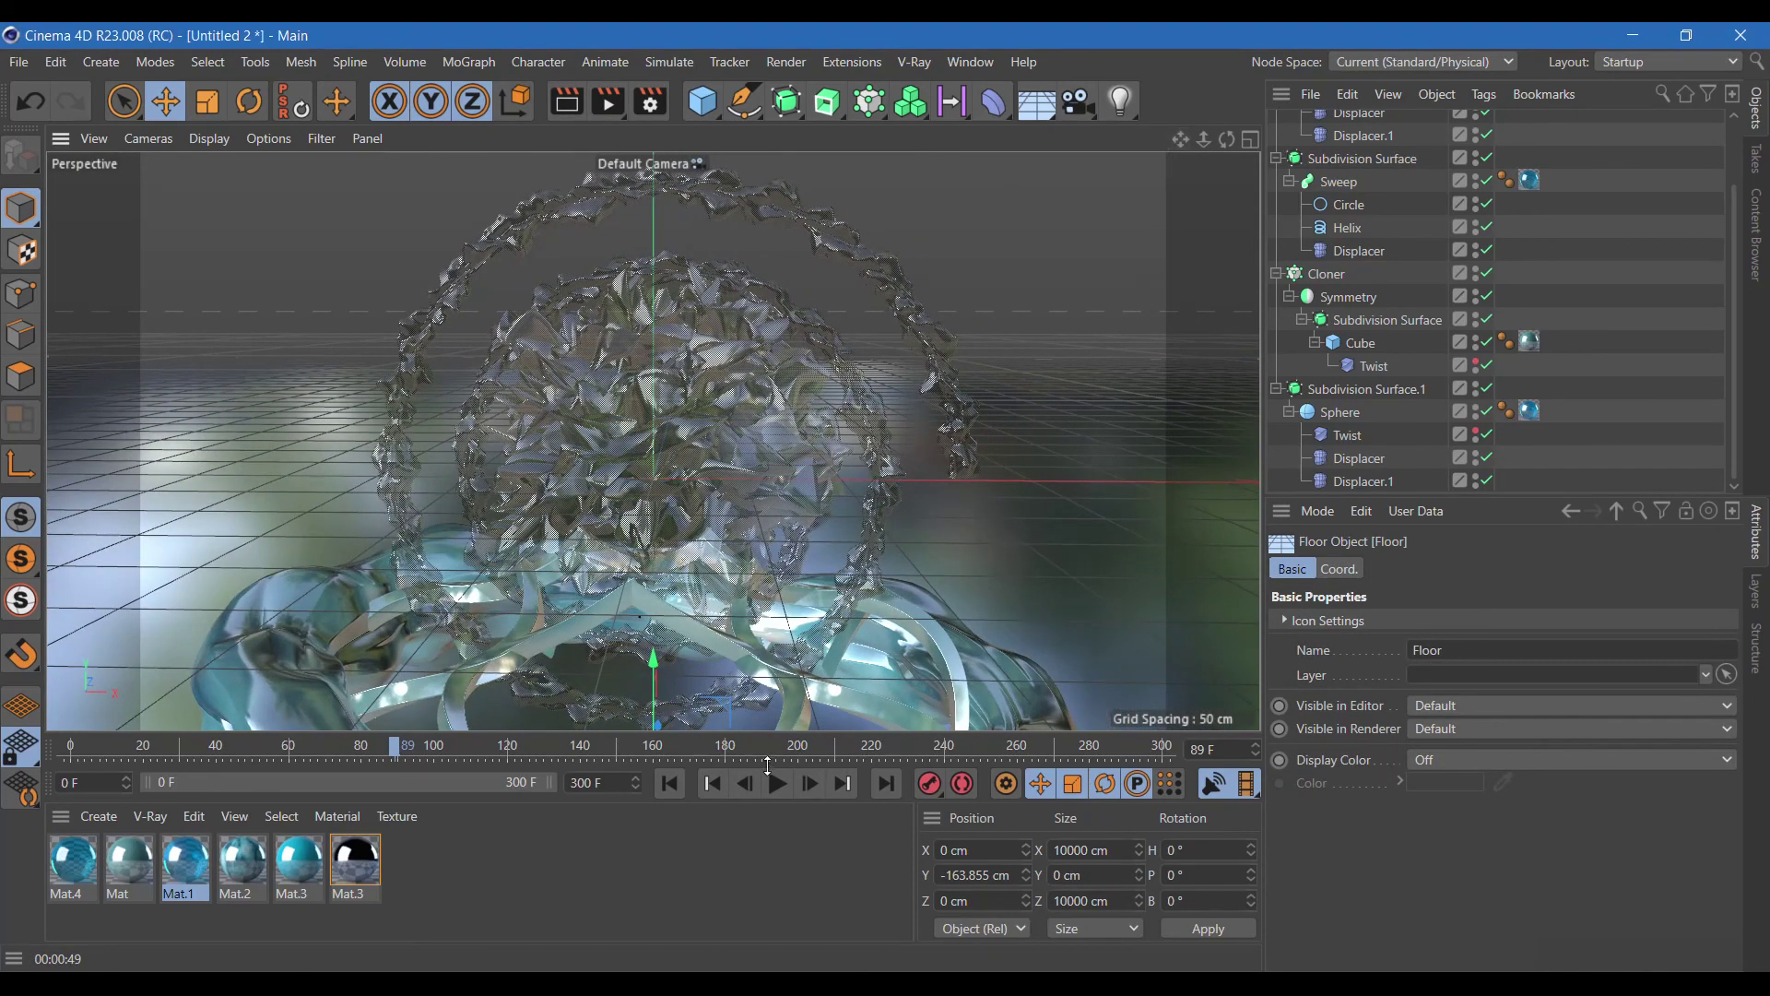
{"action": "left_click", "coordinate": [776, 785]}
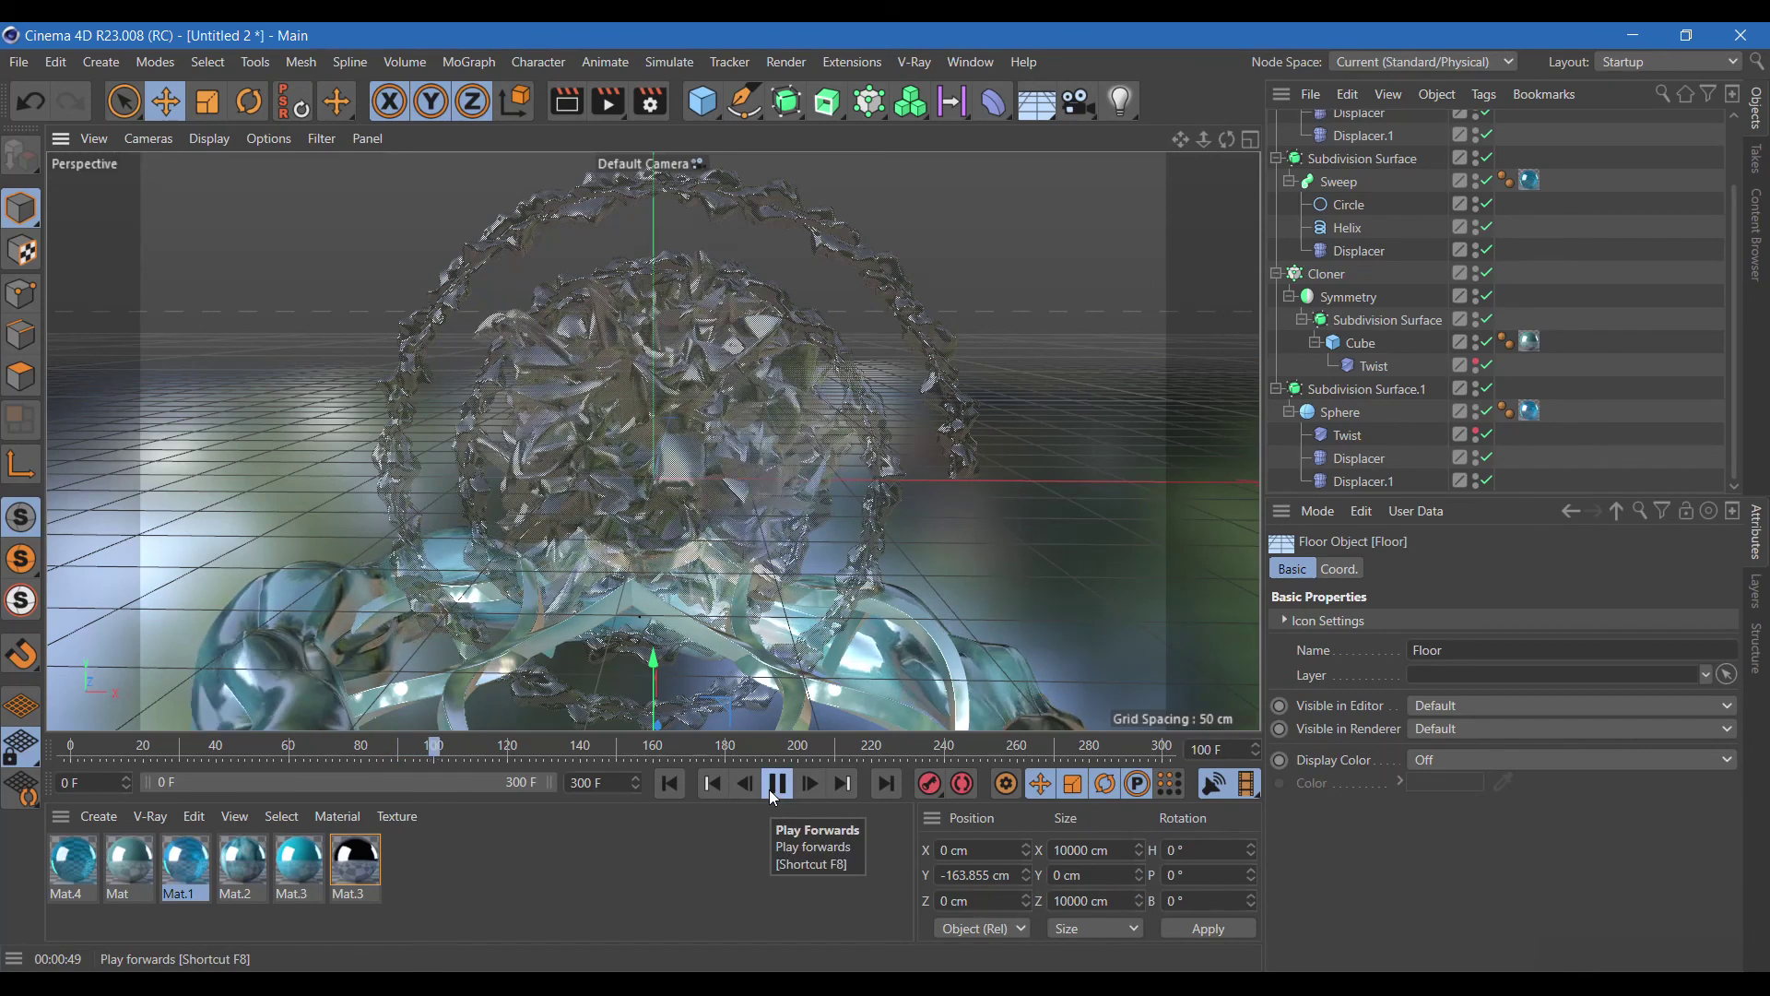
{"action": "left_click", "coordinate": [772, 789]}
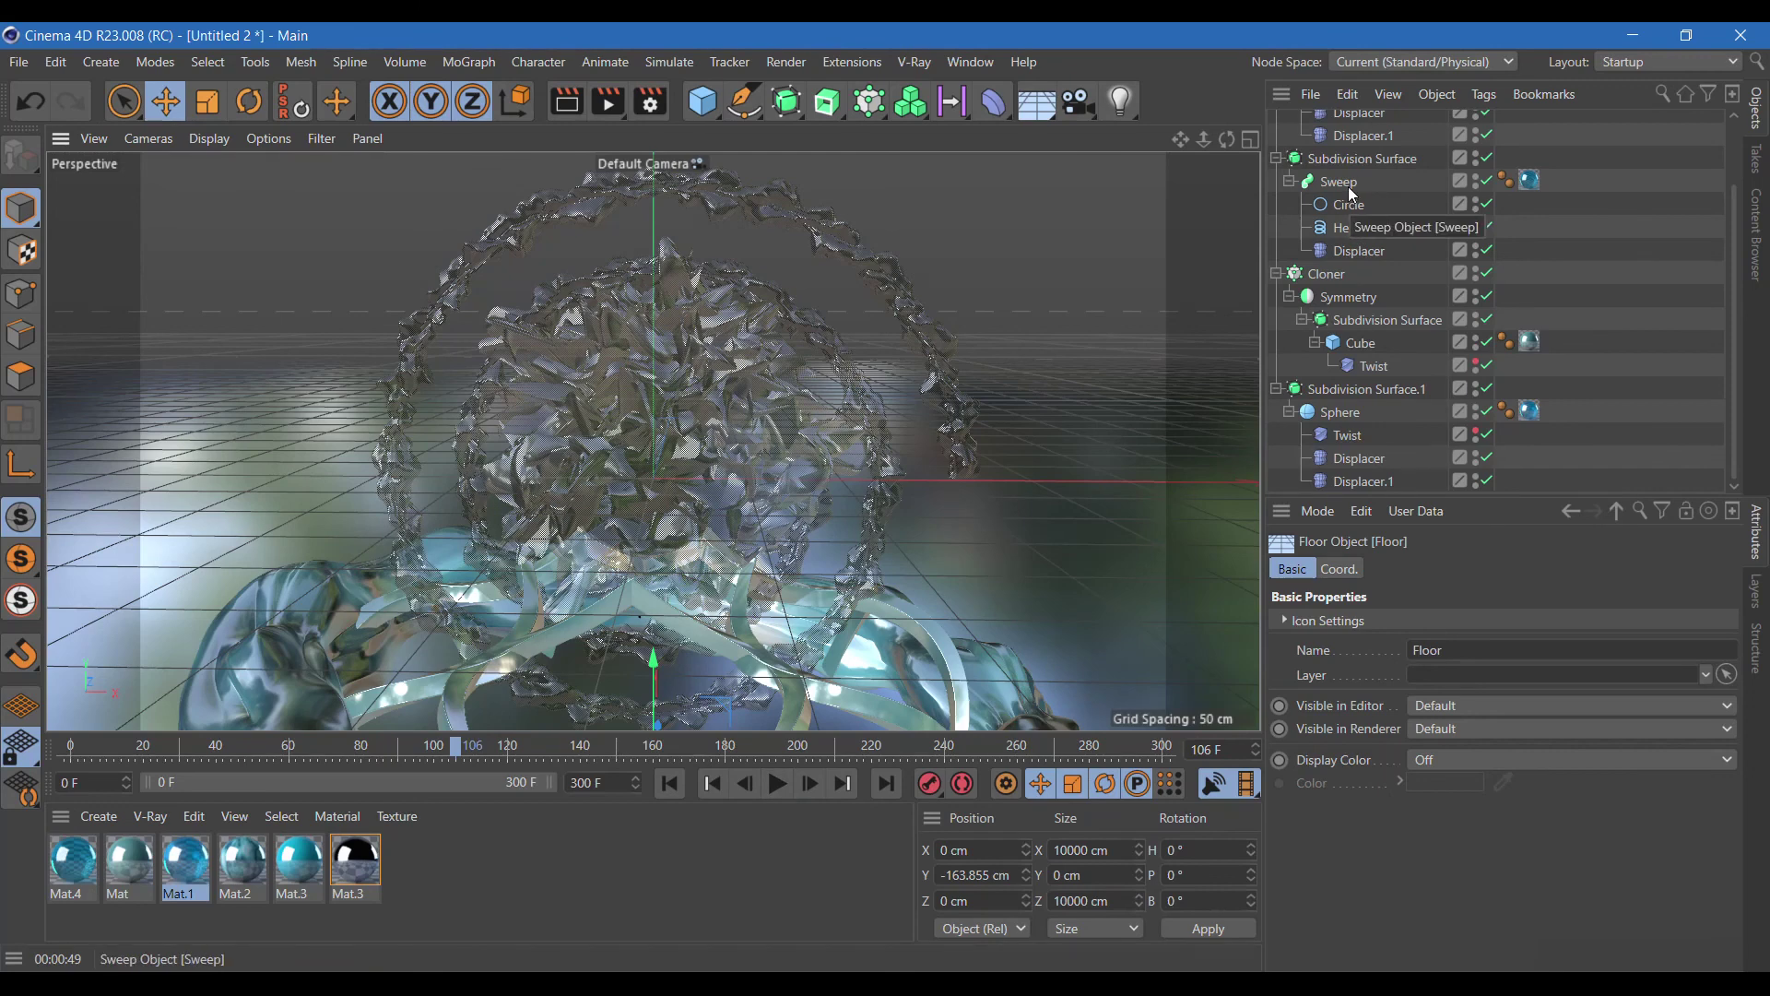
Set the Displacer's Noise animation speed to 0.5 and replay from frame 0.
{"action": "left_click", "coordinate": [1348, 250]}
{"action": "left_click", "coordinate": [1364, 695]}
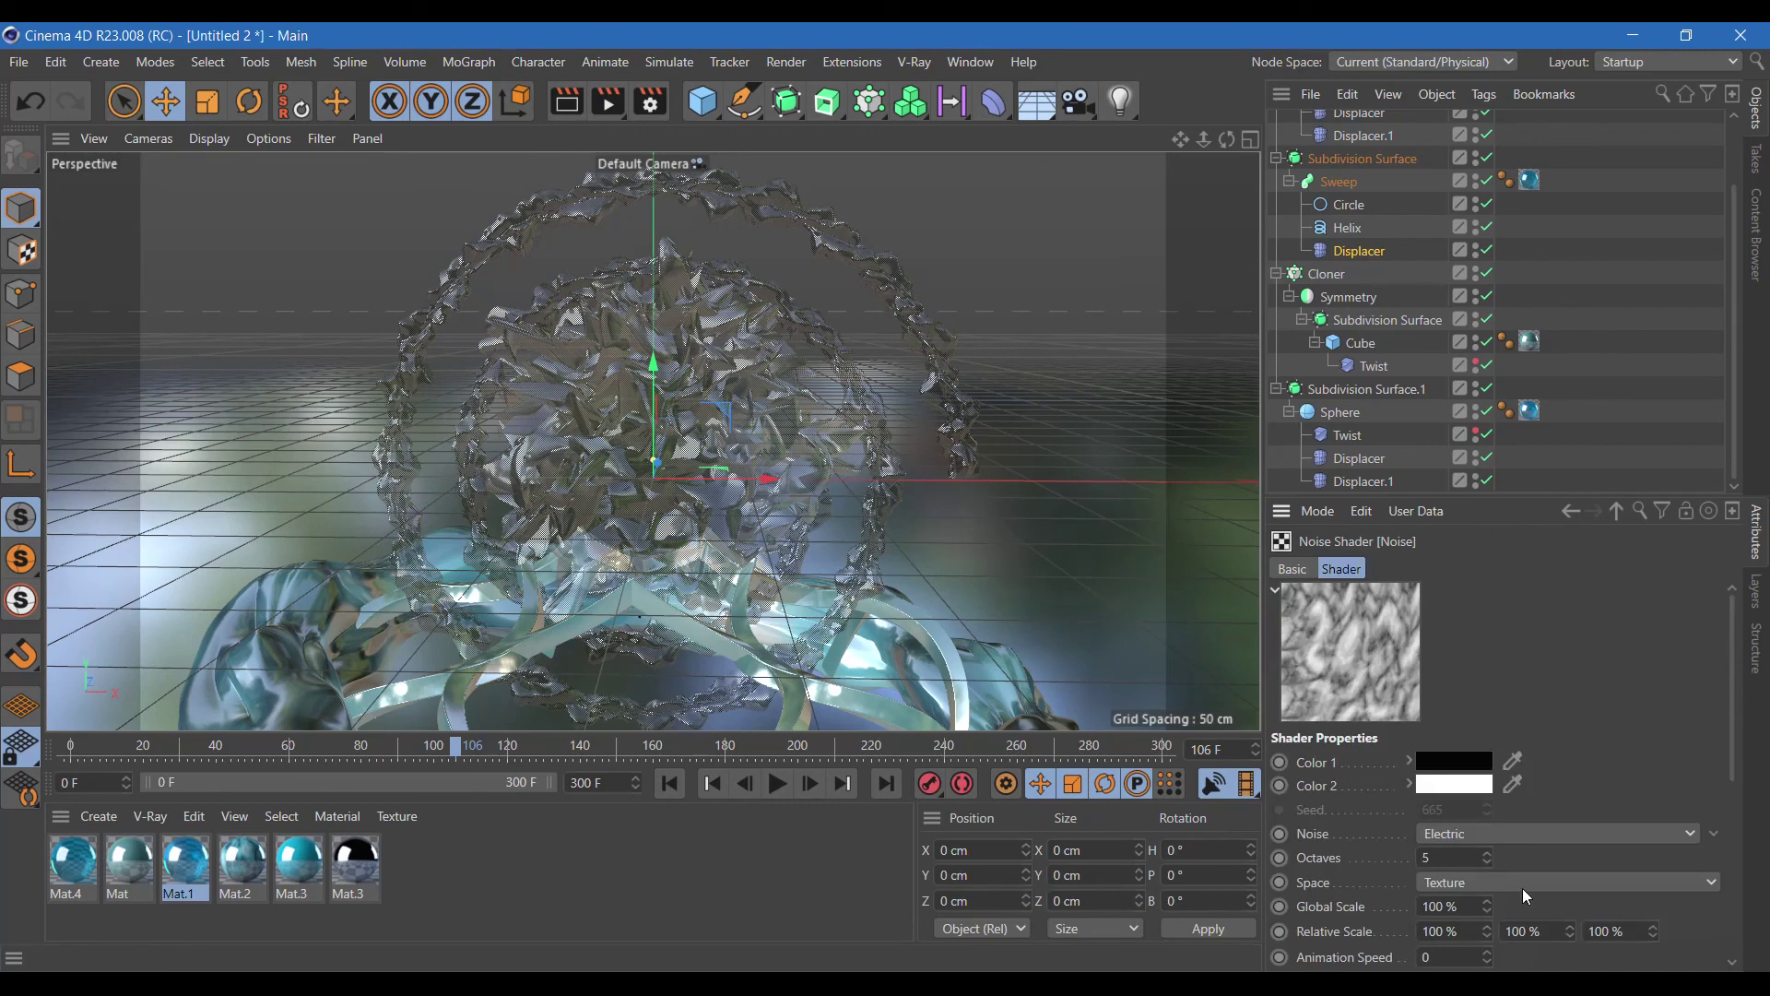
{"action": "left_click_drag", "start_coordinate": [1729, 747], "coordinate": [1728, 820]}
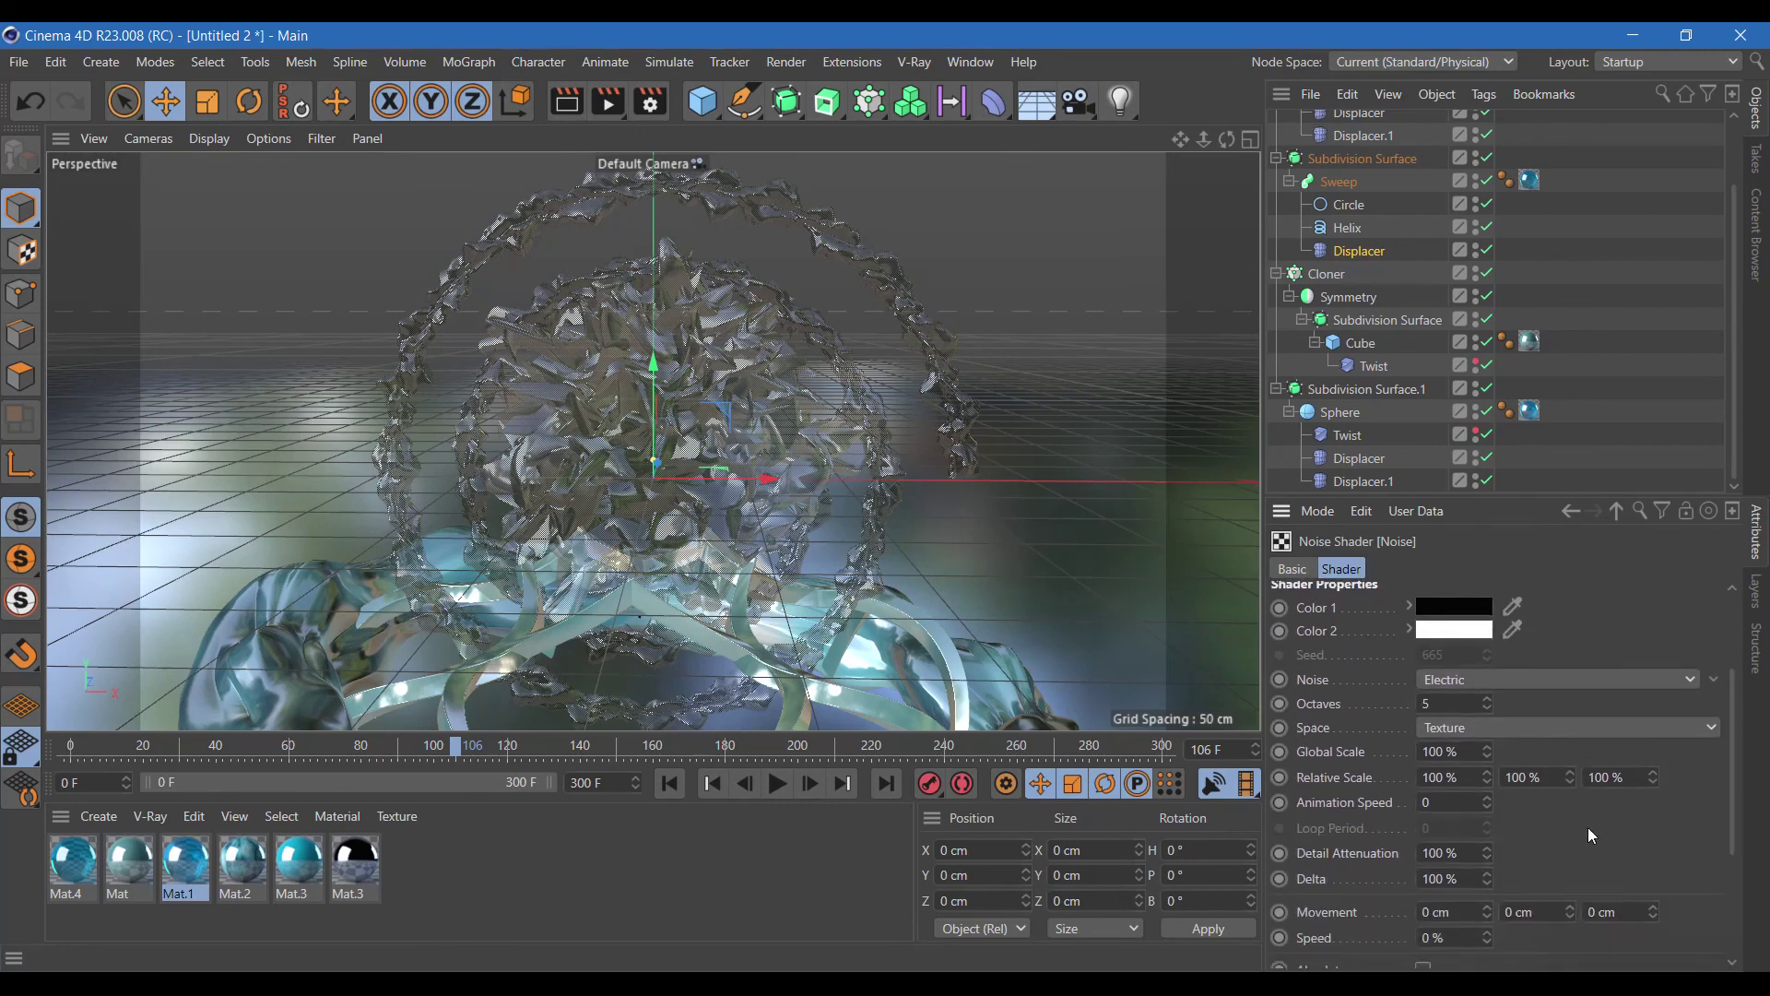
{"action": "left_click", "coordinate": [1427, 802]}
{"action": "type", "text": ".5"}
{"action": "key", "text": "Return"}
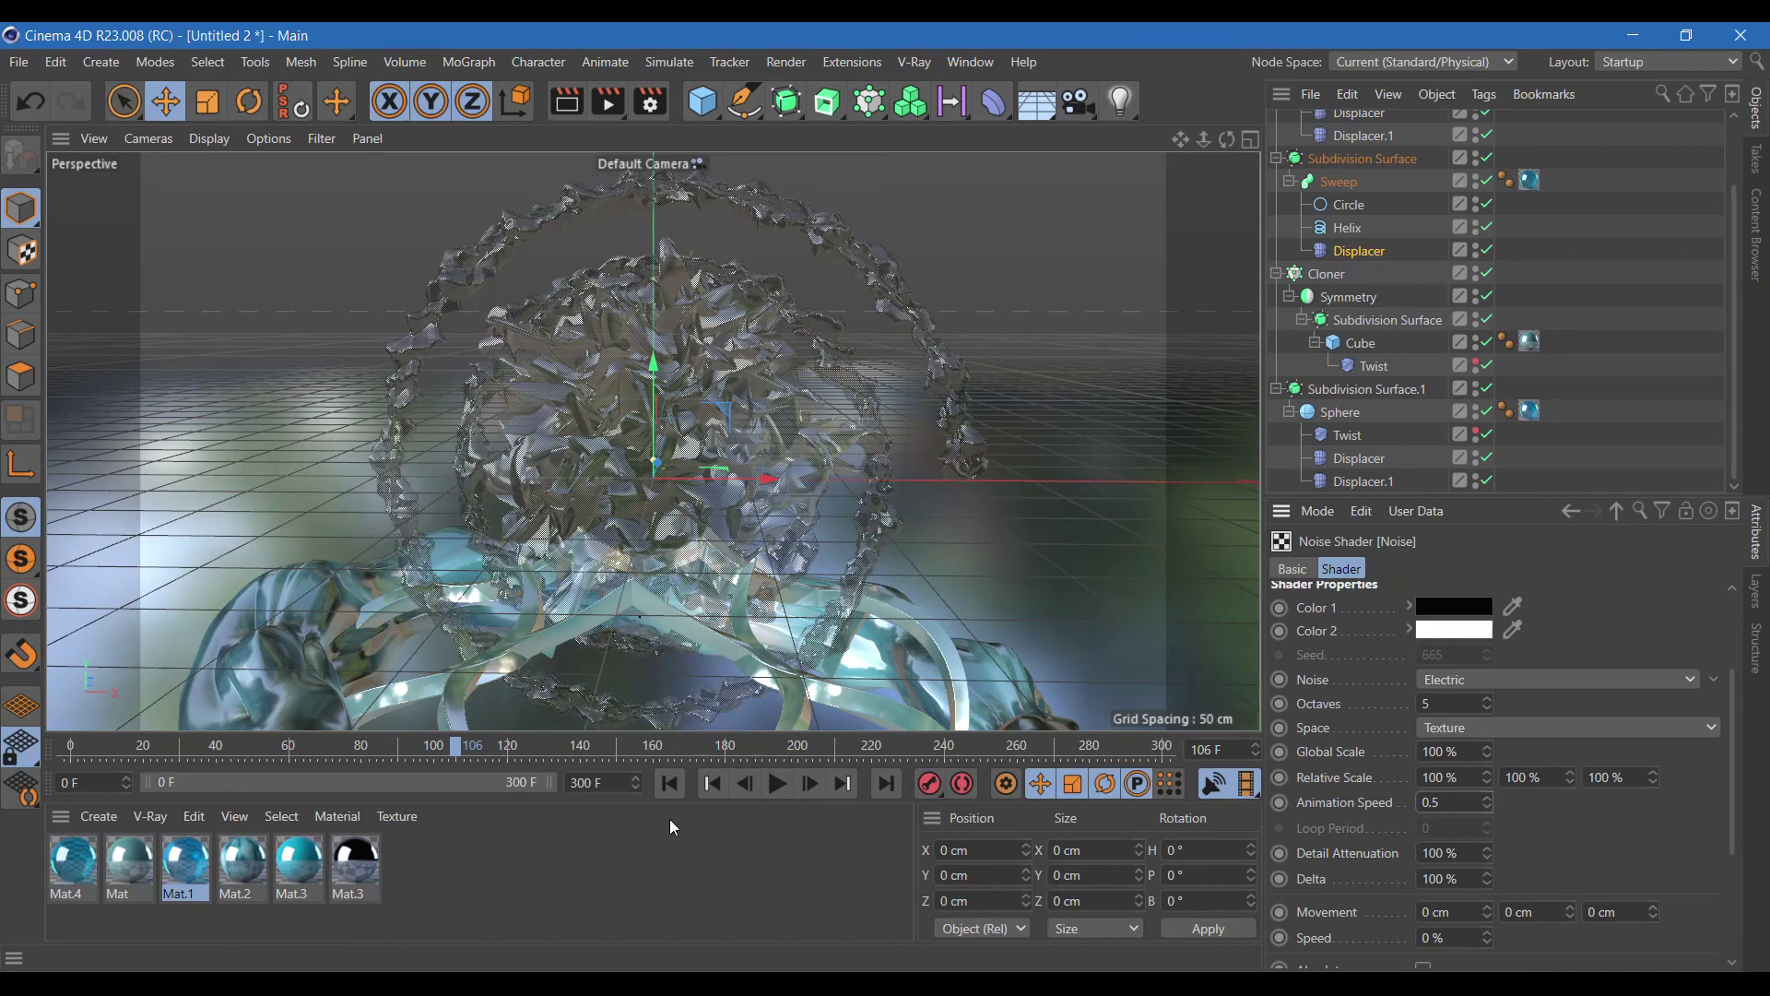
{"action": "left_click", "coordinate": [666, 790]}
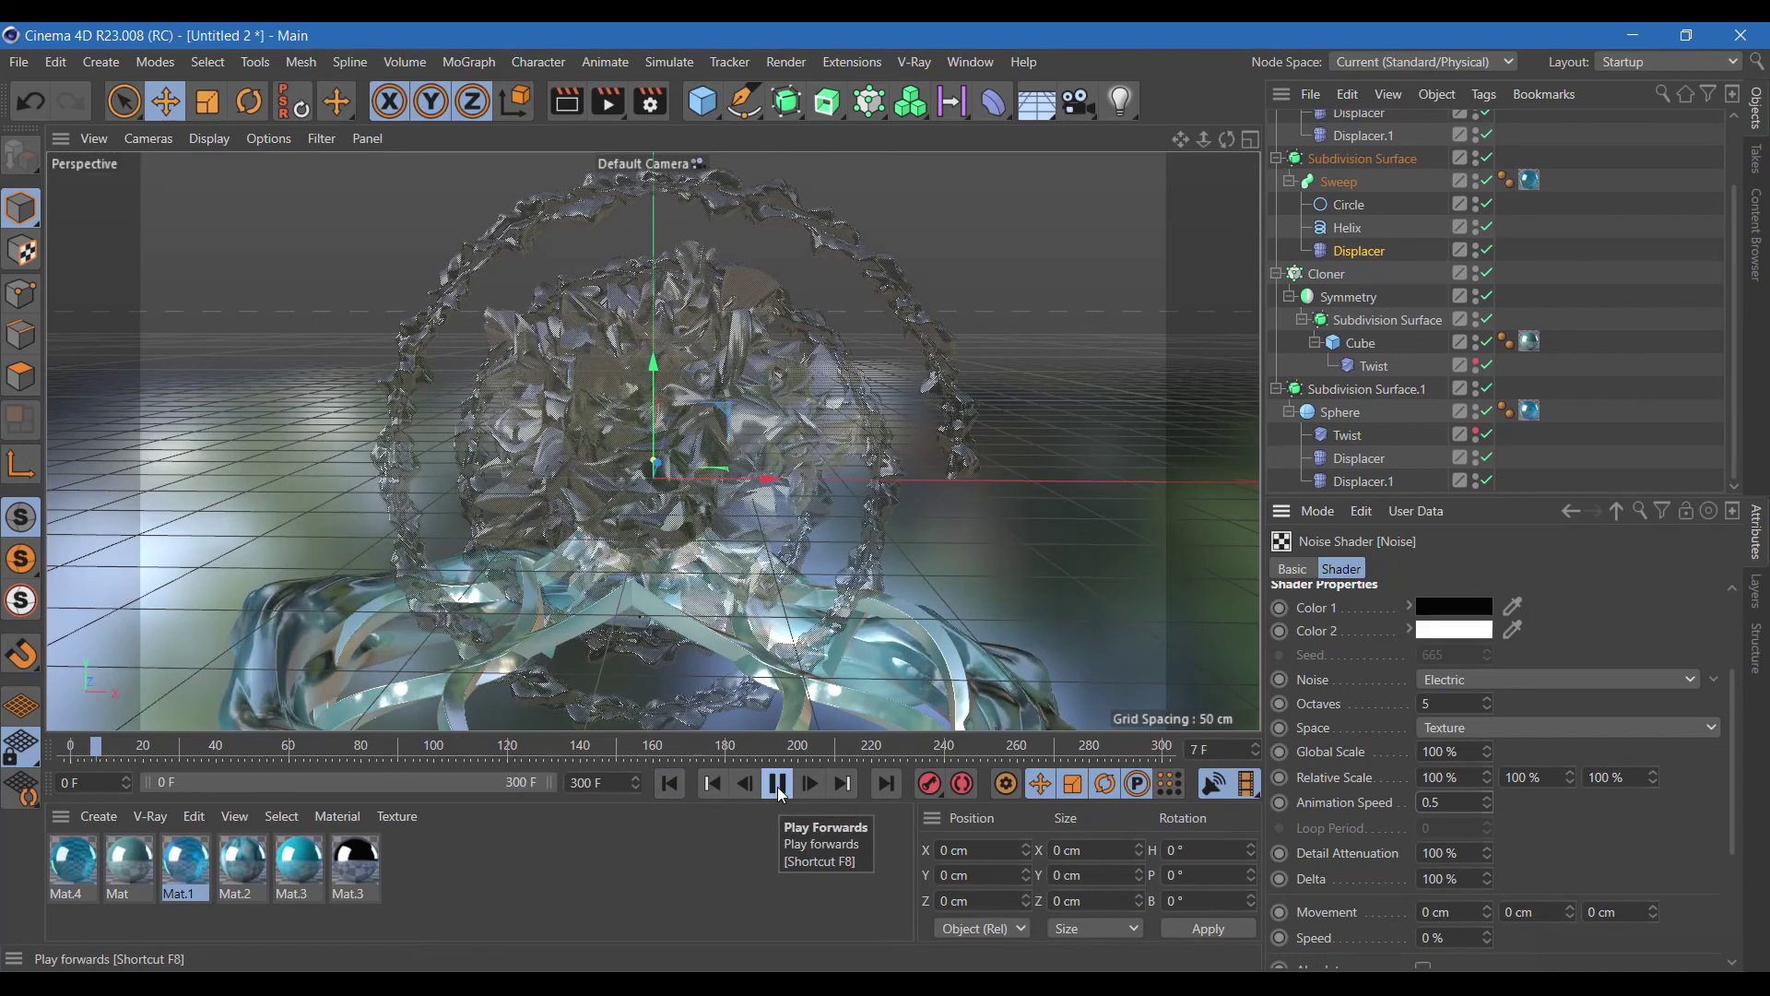
{"action": "left_click", "coordinate": [779, 784]}
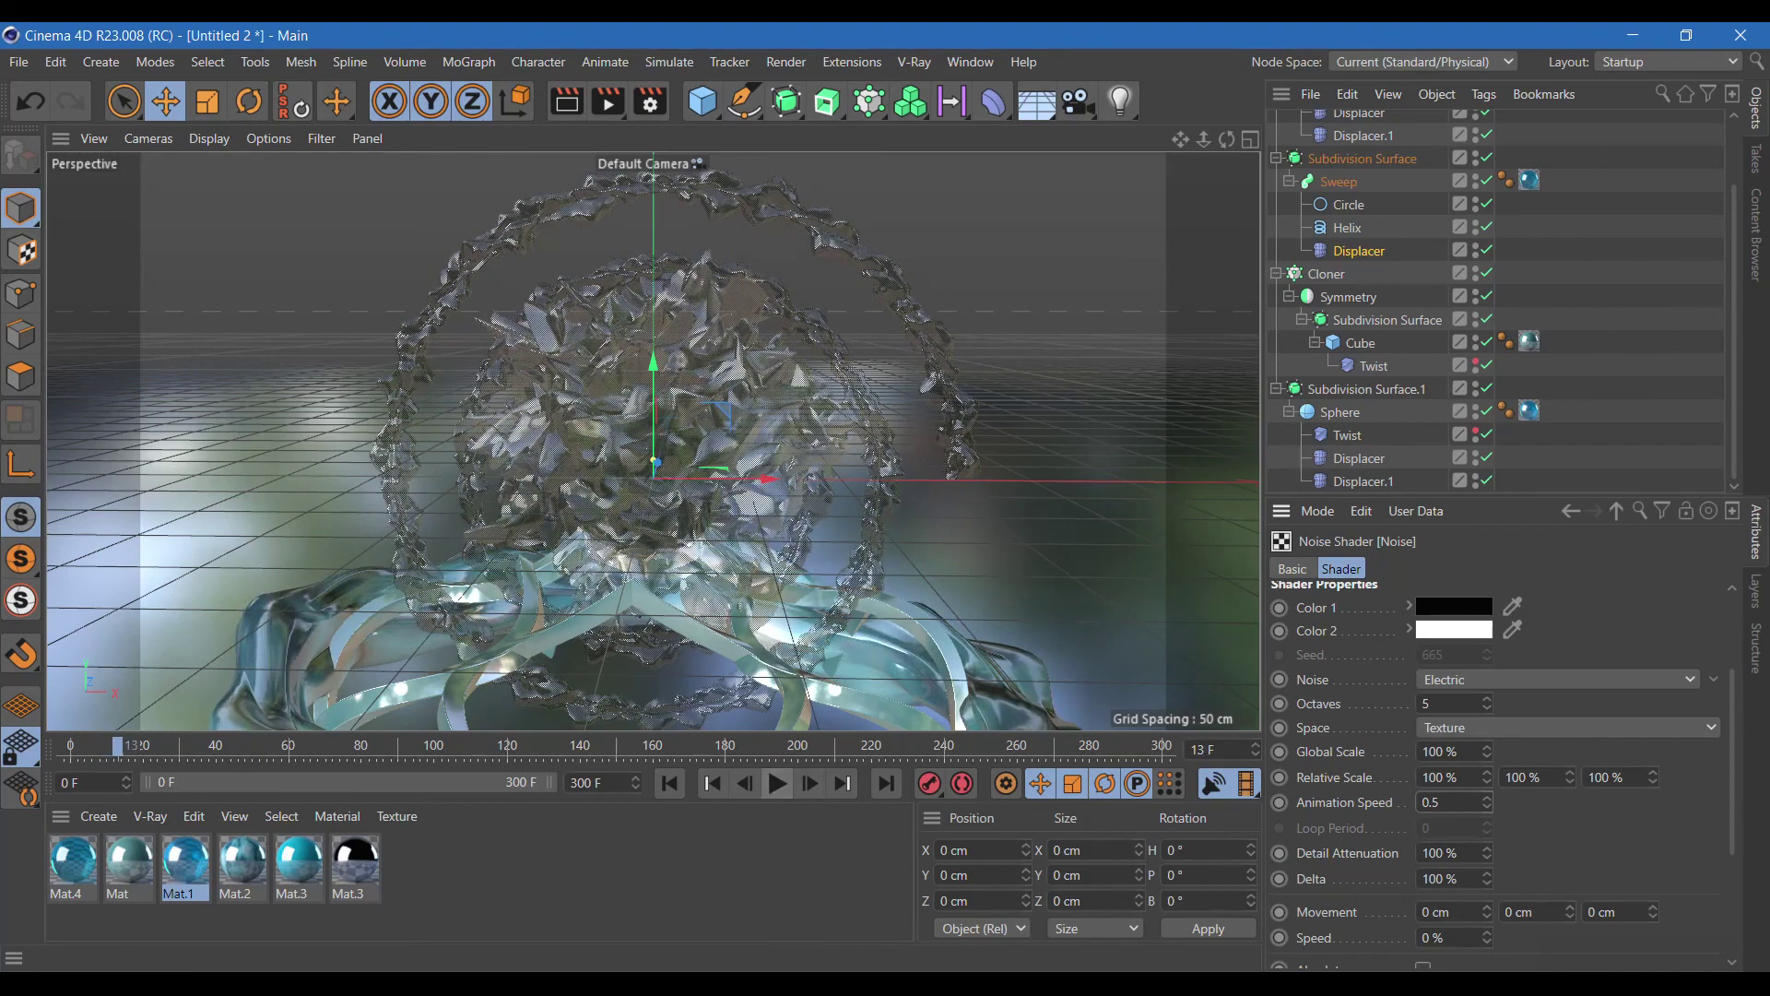